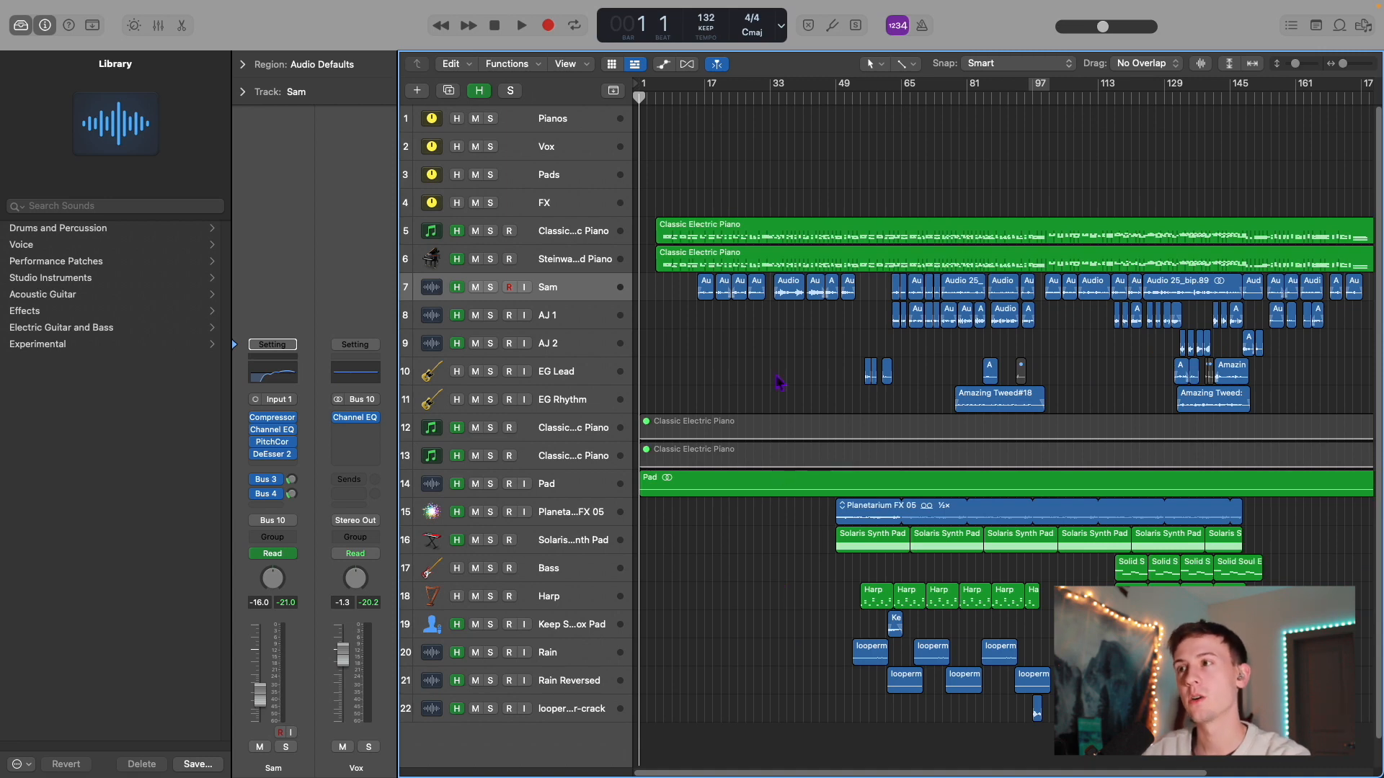
scroll(783, 347, right, 3)
scroll(783, 347, left, 3)
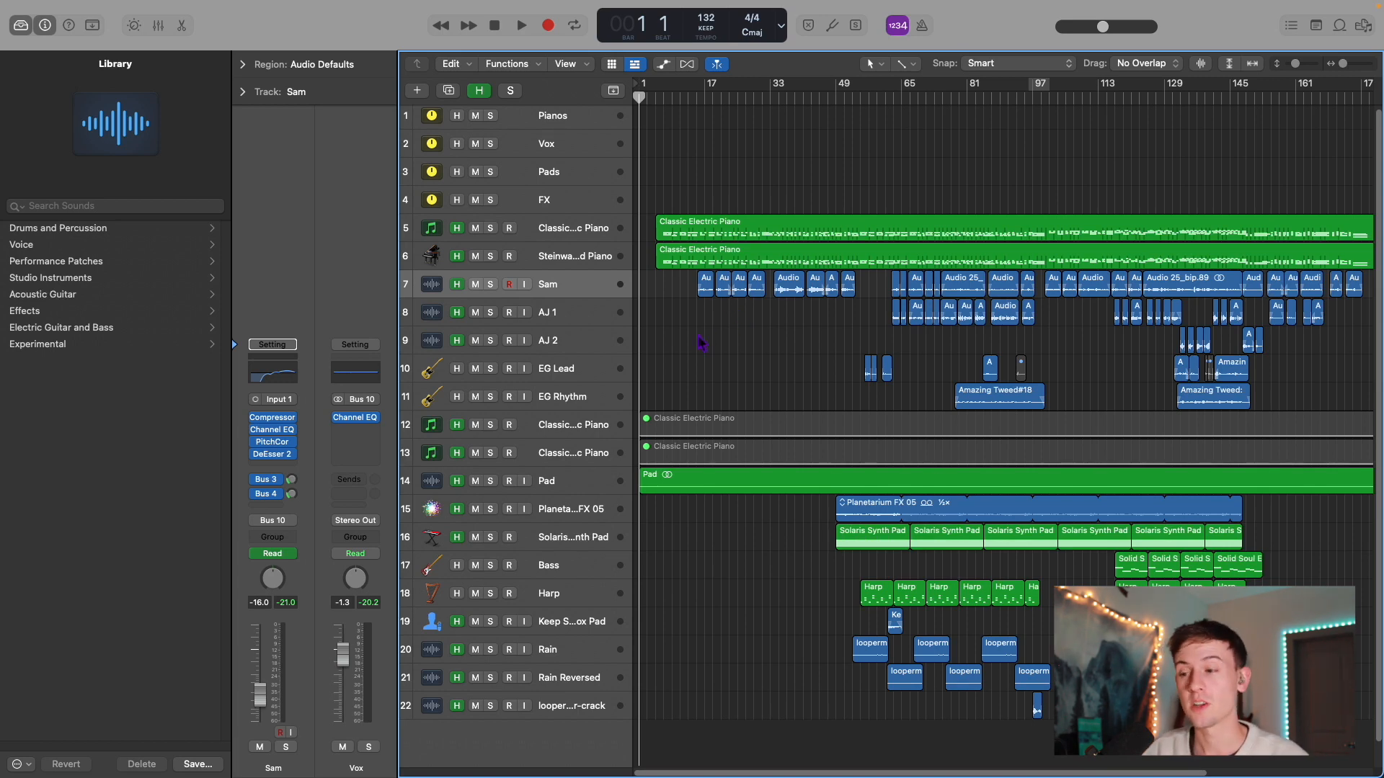
Step: Place the playhead at bar 6 and enlarge the track height to examine the Classic Electric Piano and Steinway Grand Piano tracks
click(651, 96)
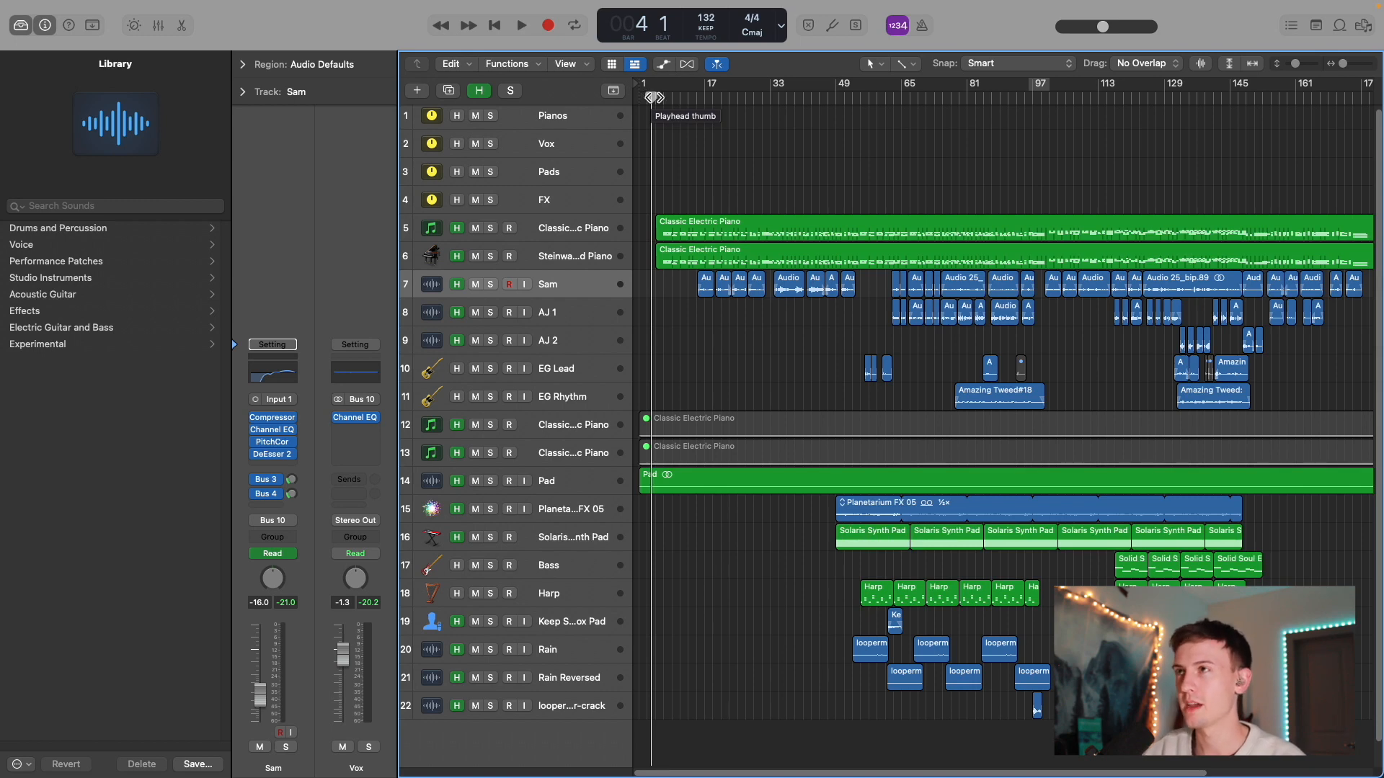
drag(651, 96, 659, 97)
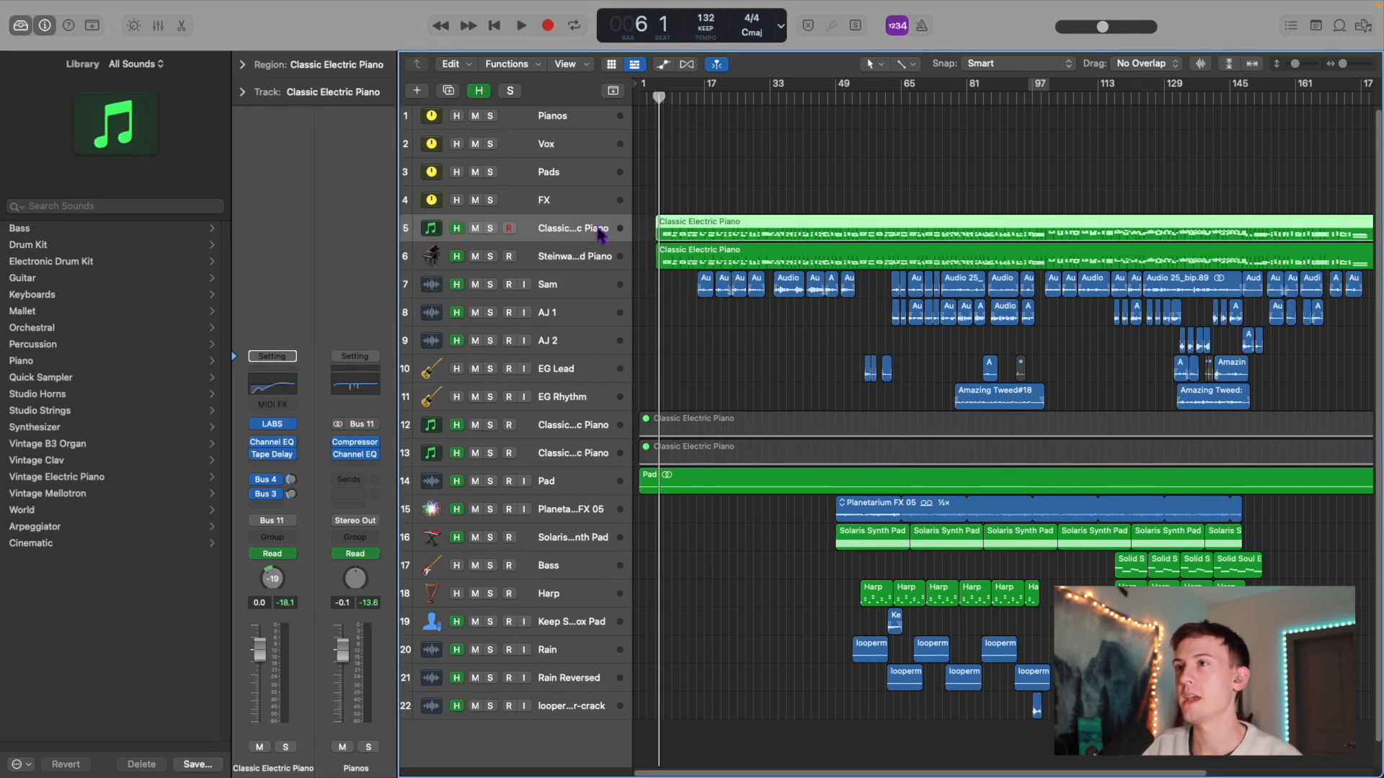
click(571, 258)
click(583, 229)
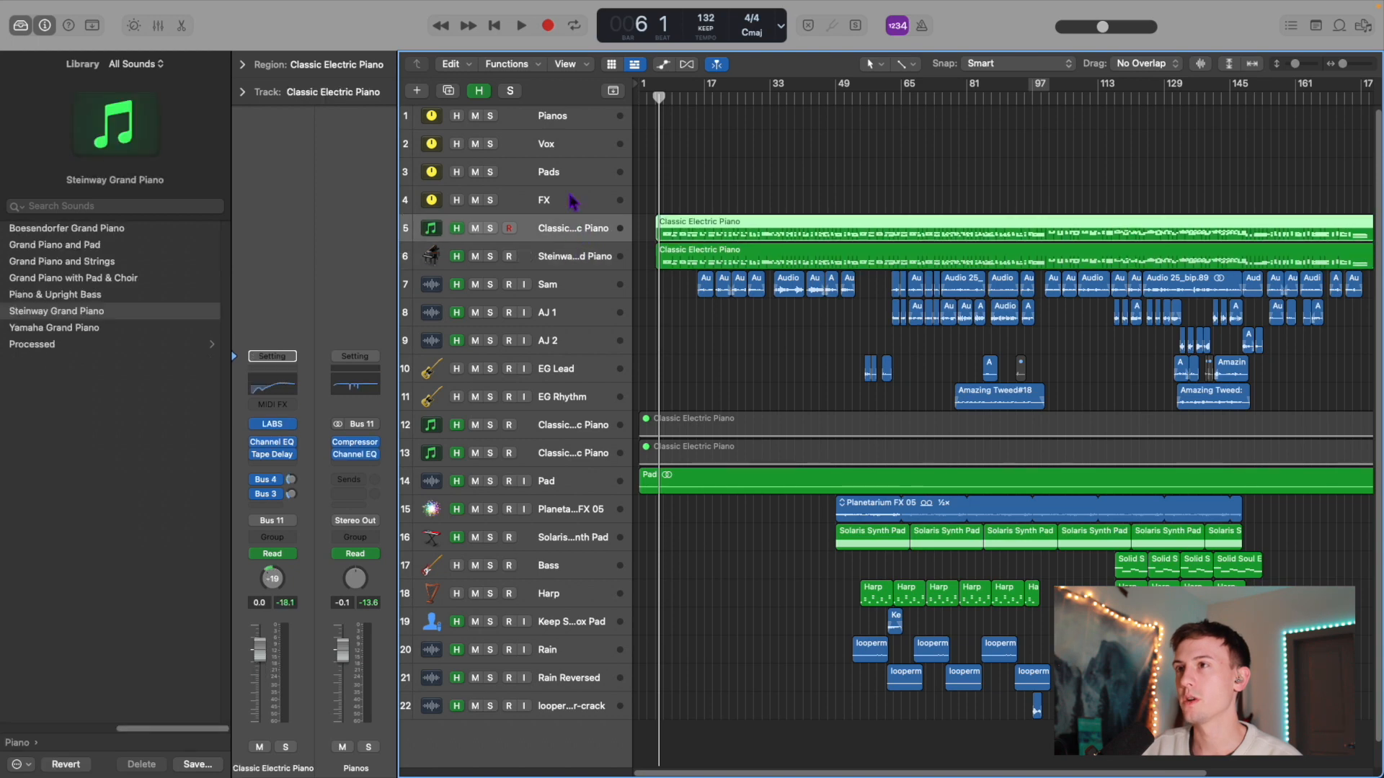
drag(1295, 63, 1307, 64)
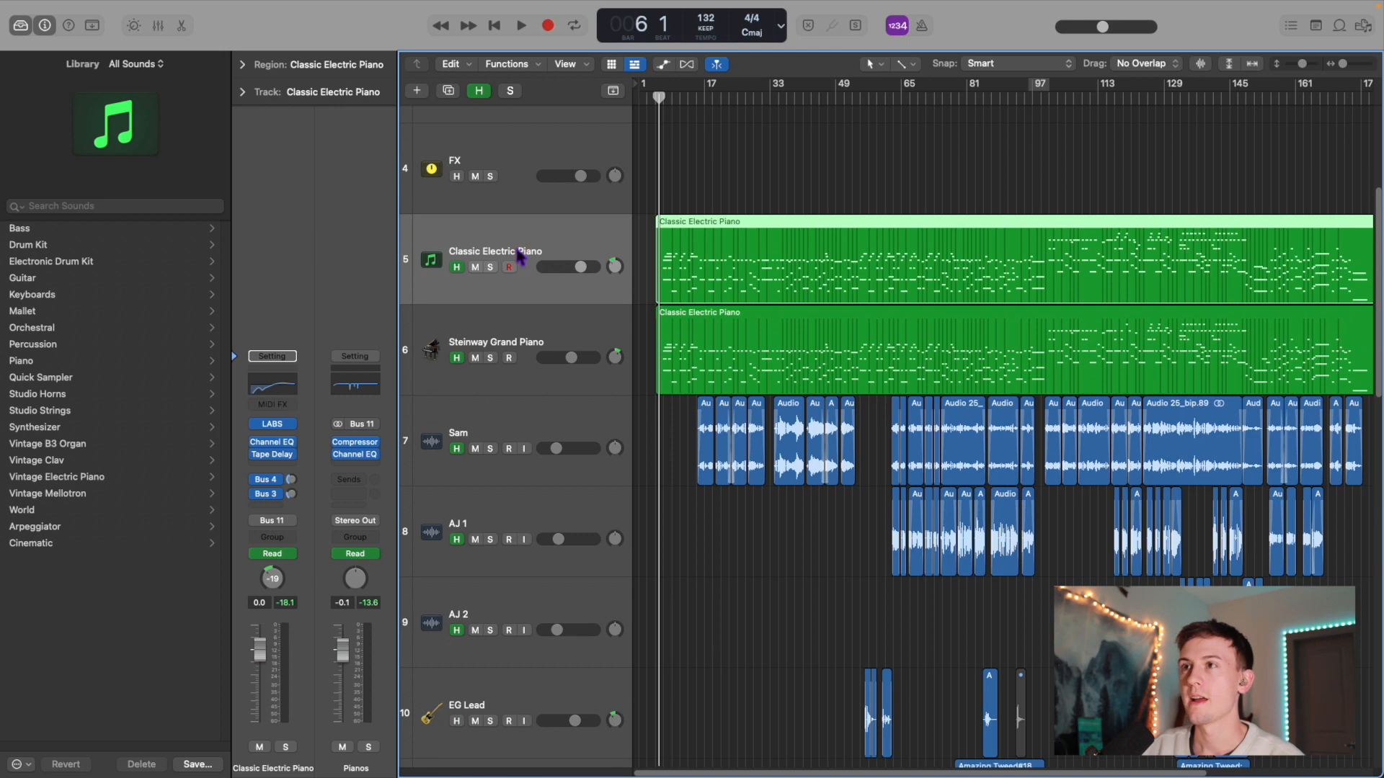
click(552, 312)
click(551, 249)
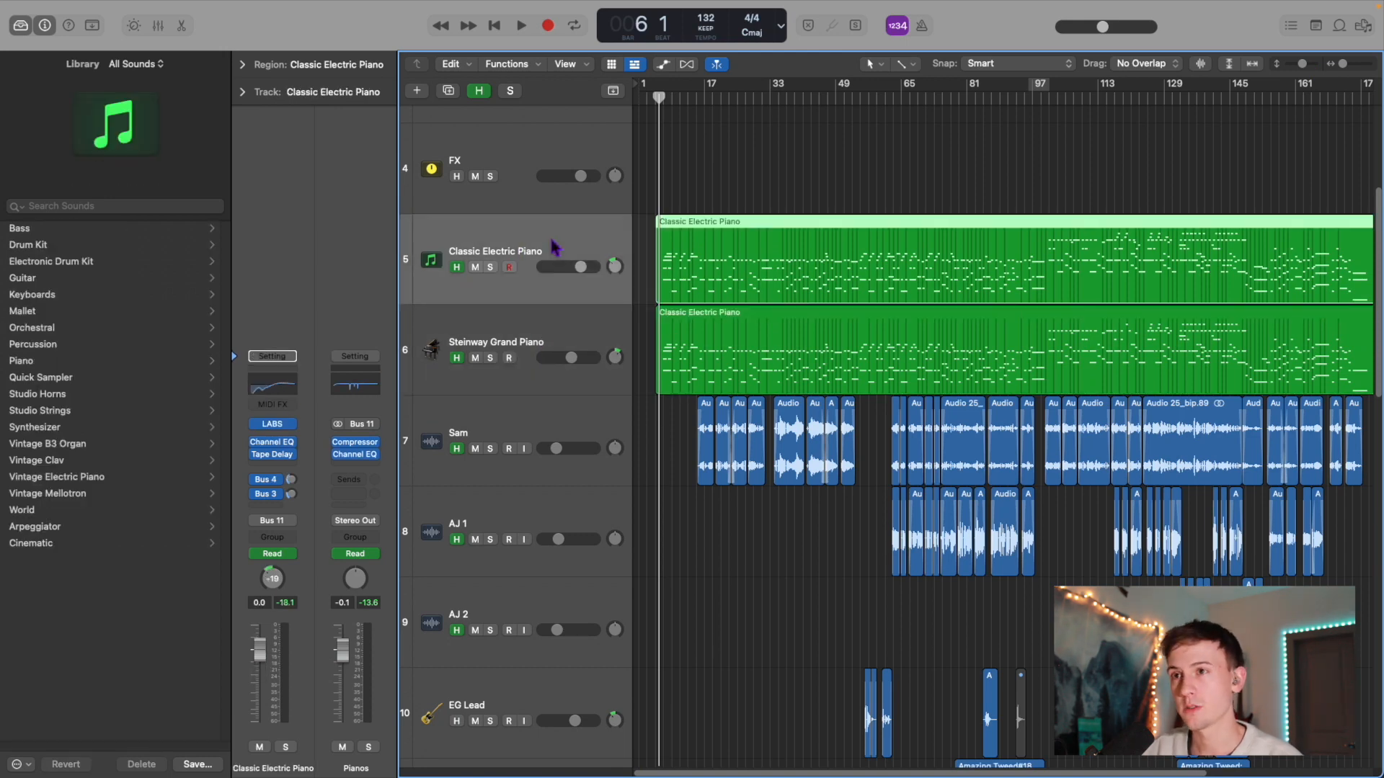
click(555, 333)
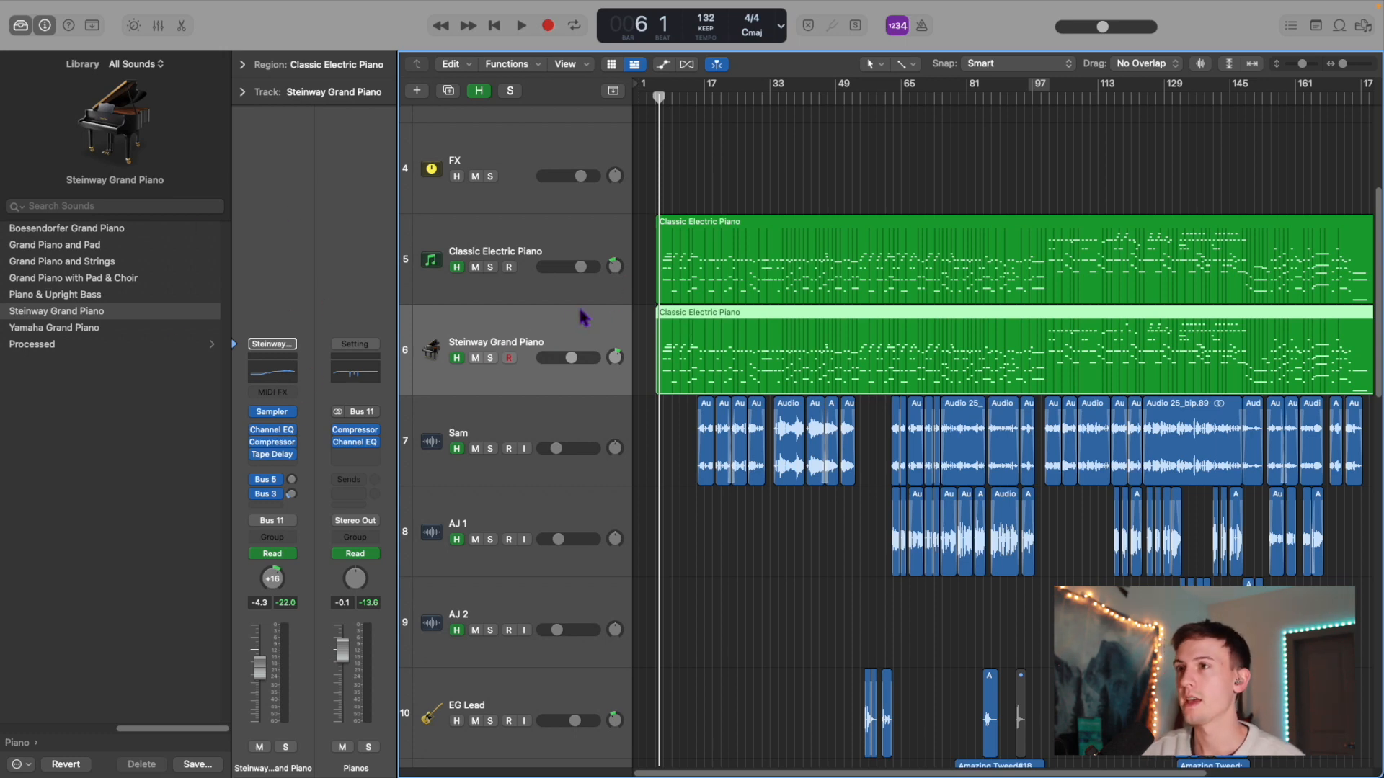
Step: Solo the Steinway Grand Piano track and listen to it from about bar 9 to bar 14
click(491, 357)
drag(659, 94, 676, 92)
key(space)
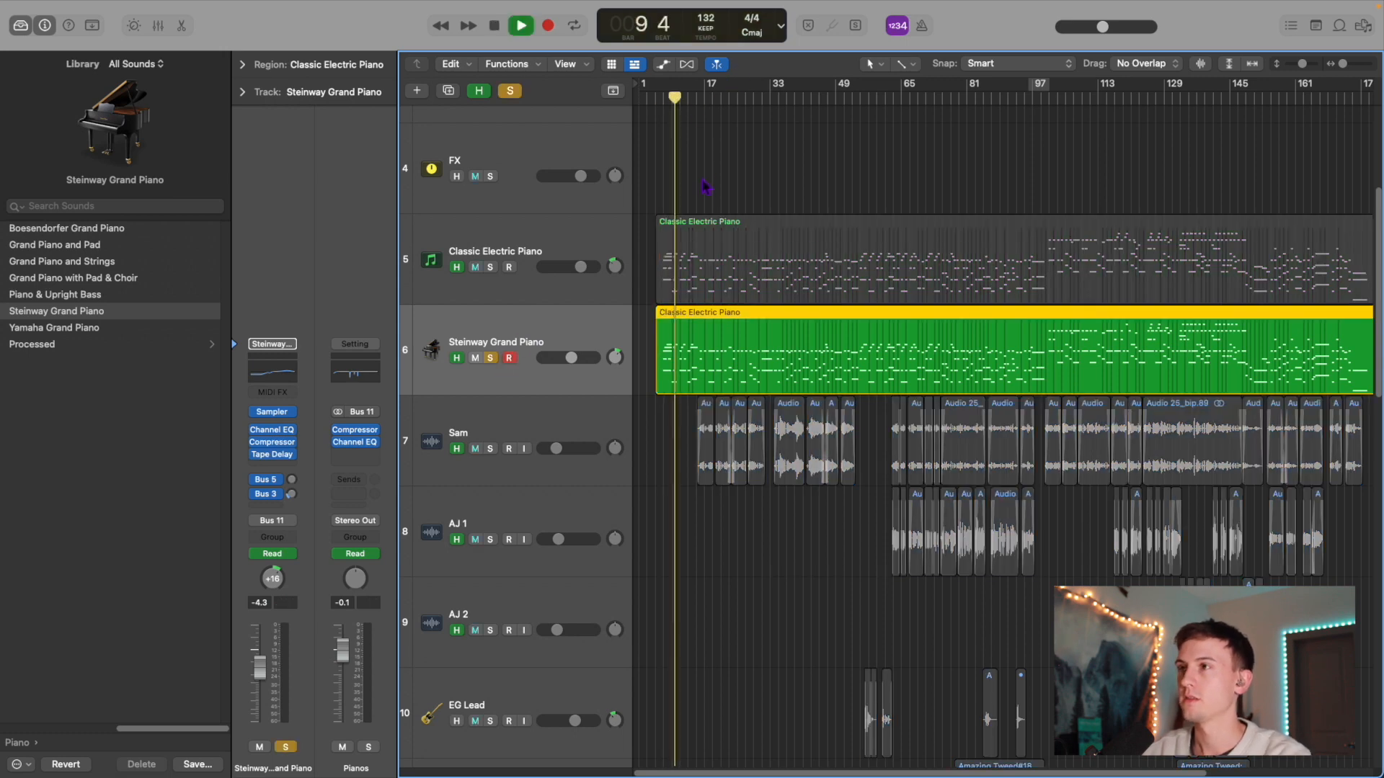
key(super+Right)
key(super+Right)
key(super+Right)
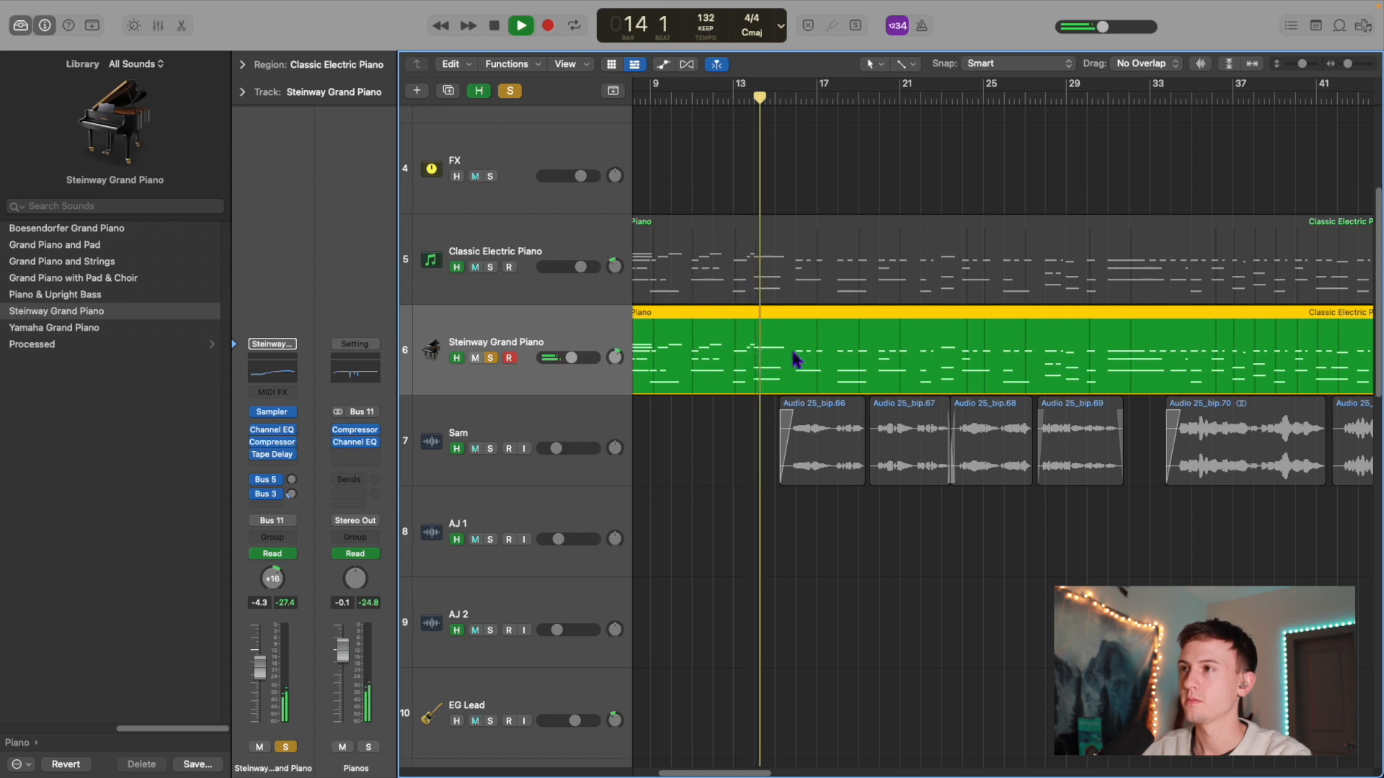
key(space)
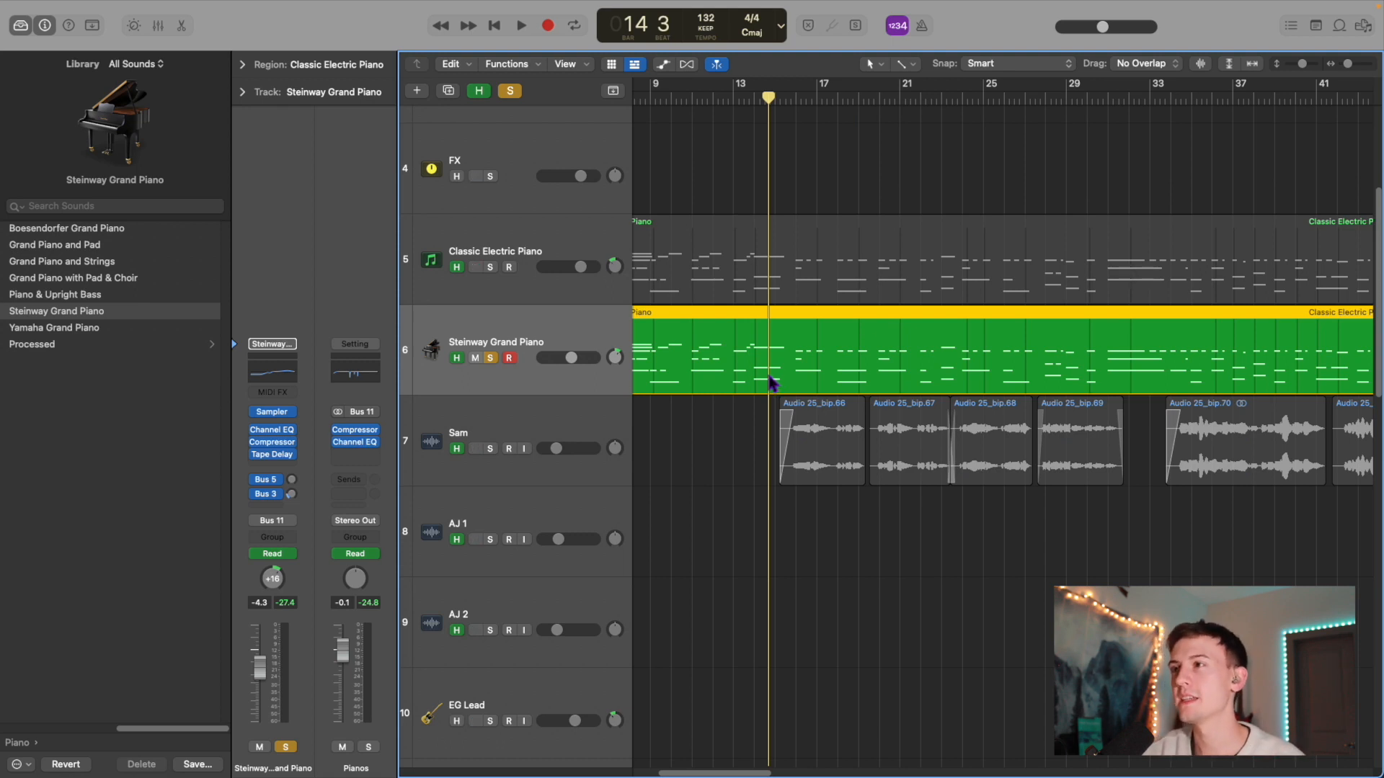
Step: Open the Steinway Grand Piano region in a separate full-screen Piano Roll window
double_click(769, 380)
drag(777, 436, 497, 137)
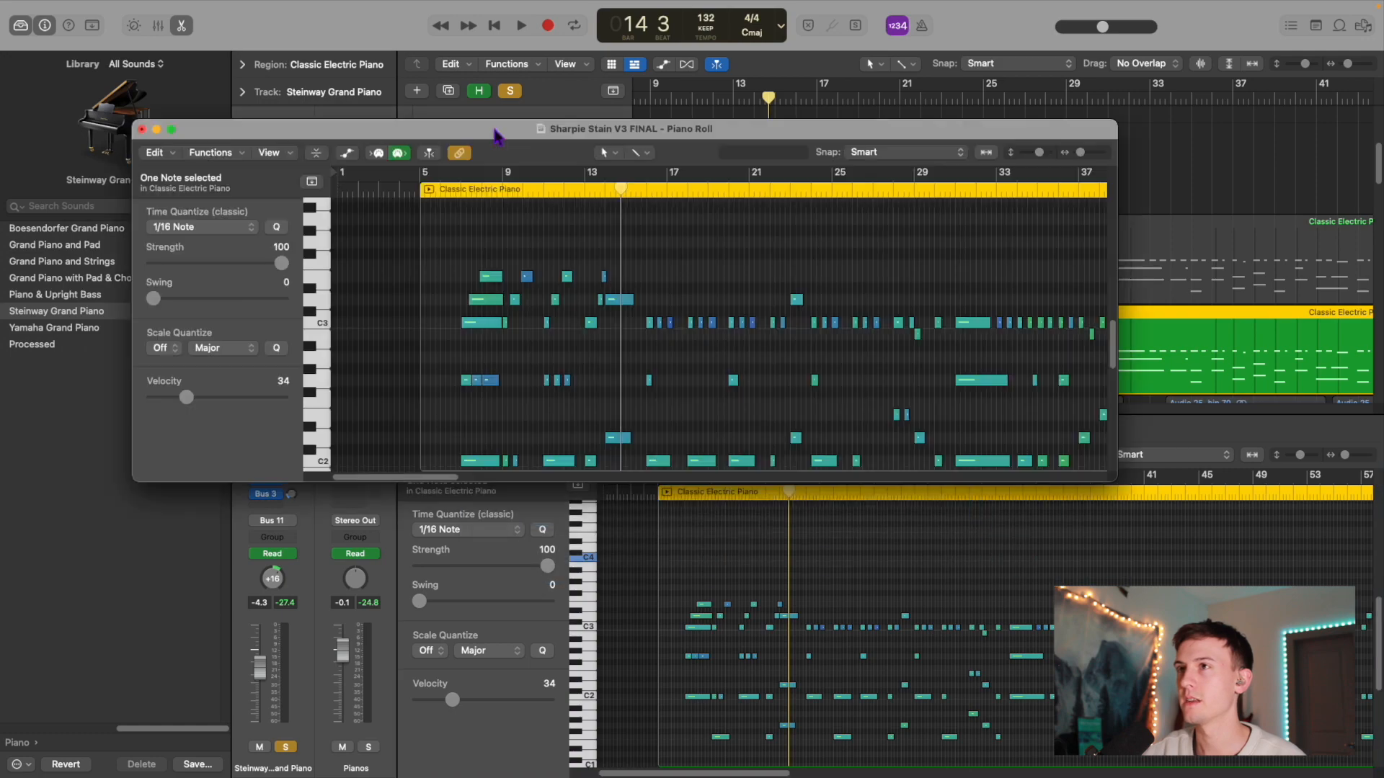
click(171, 129)
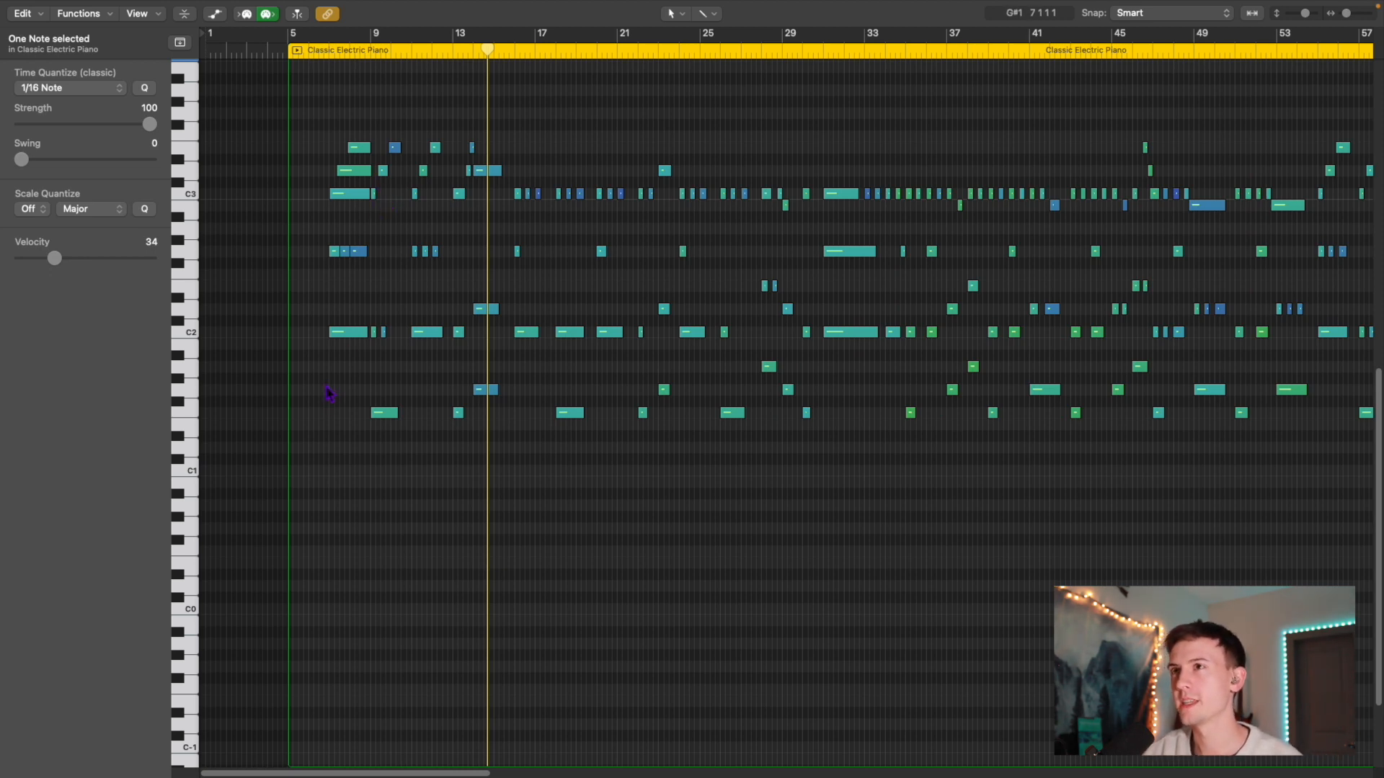
Step: Examine the opening chord and the C2 notes up to about bar 21 in the Piano Roll, and return to the main project window
drag(326, 384, 362, 182)
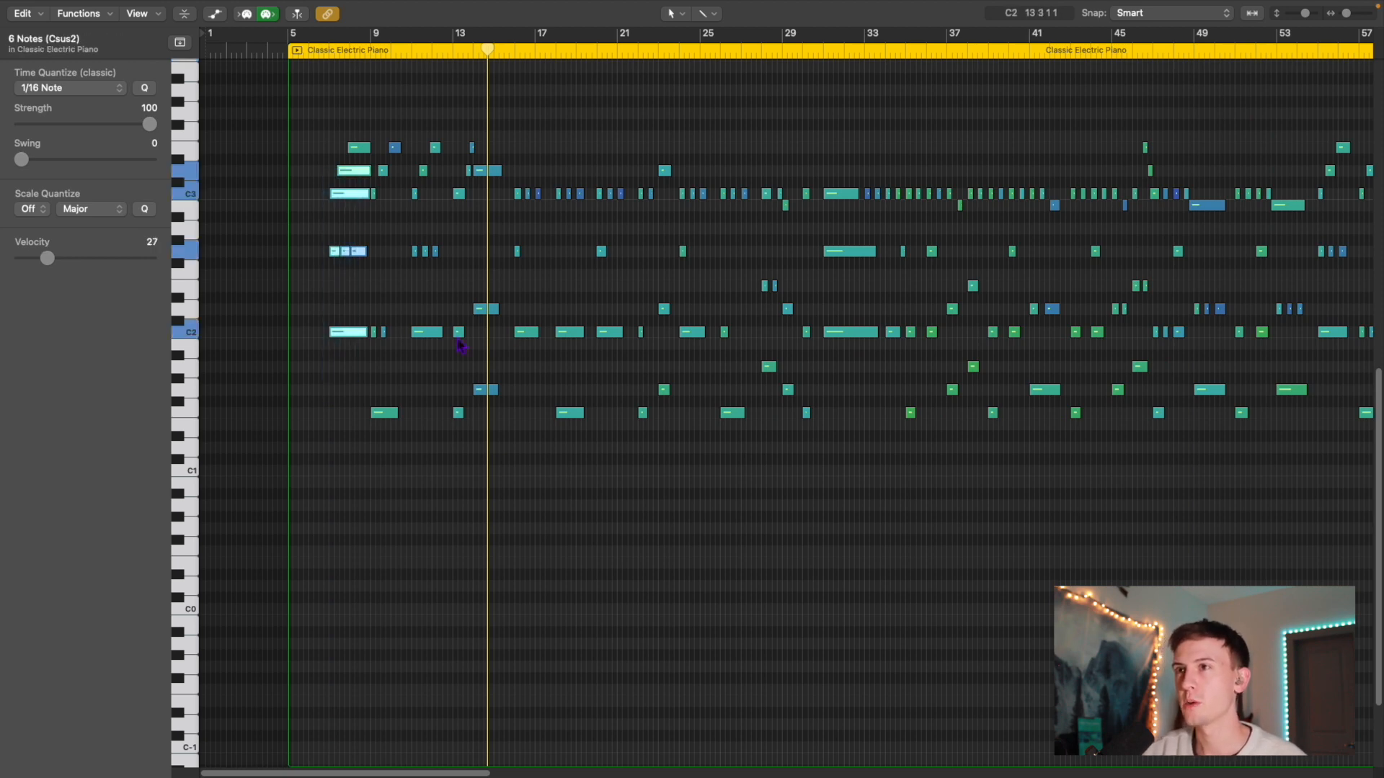
click(432, 332)
click(492, 311)
click(535, 324)
click(532, 333)
click(567, 332)
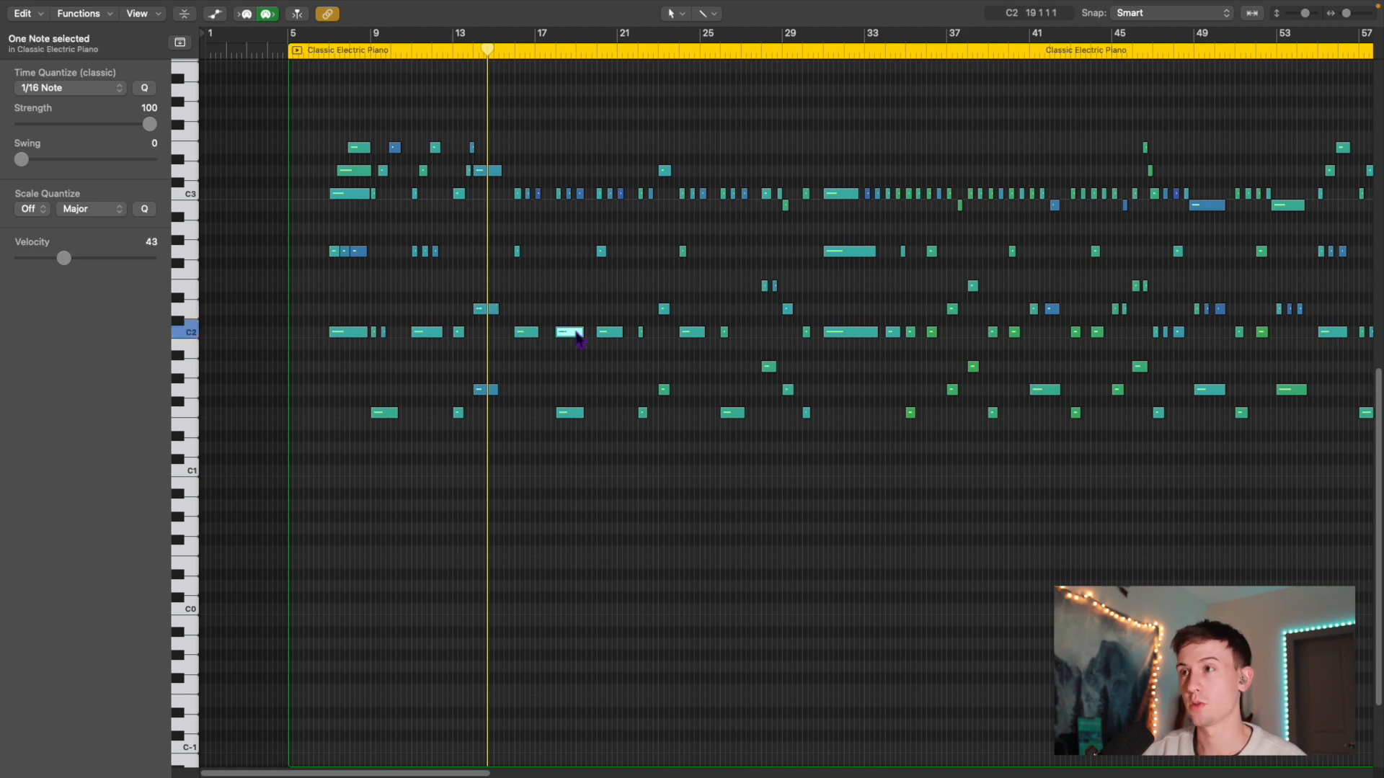
click(609, 332)
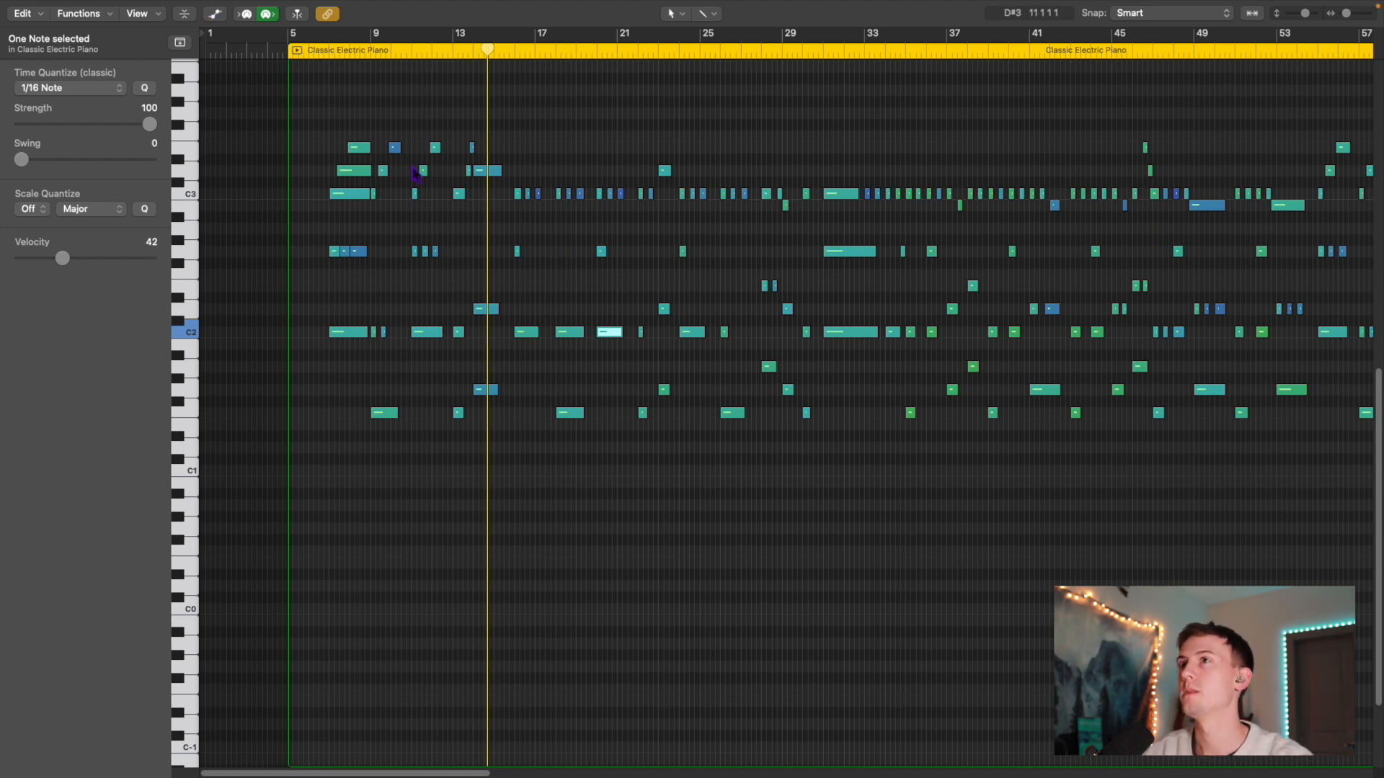
scroll(812, 305, right, 5)
key(ctrl+Left)
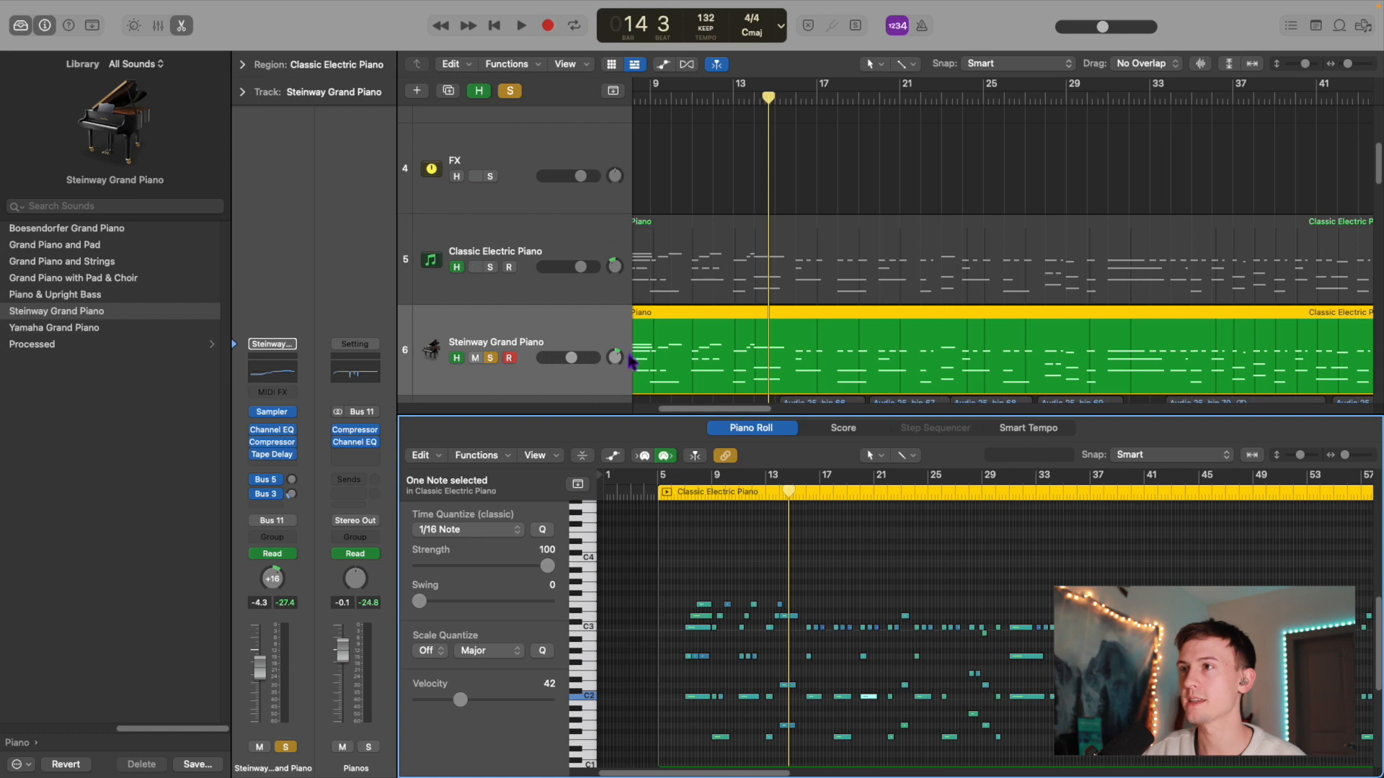
Step: Solo the Classic Electric Piano instead of the Steinway Grand Piano, listen from about bar 13 to bar 21, and clear the solo
click(586, 233)
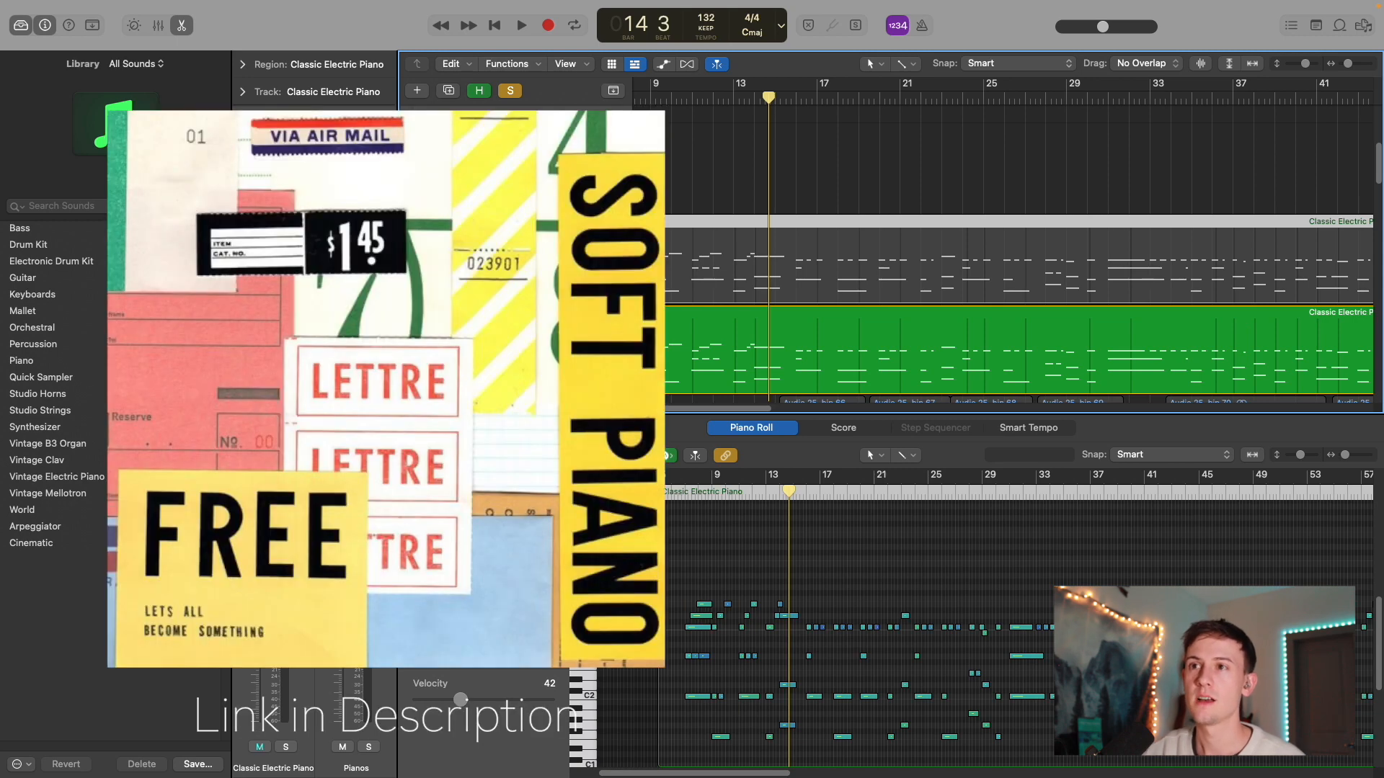
click(272, 345)
click(272, 344)
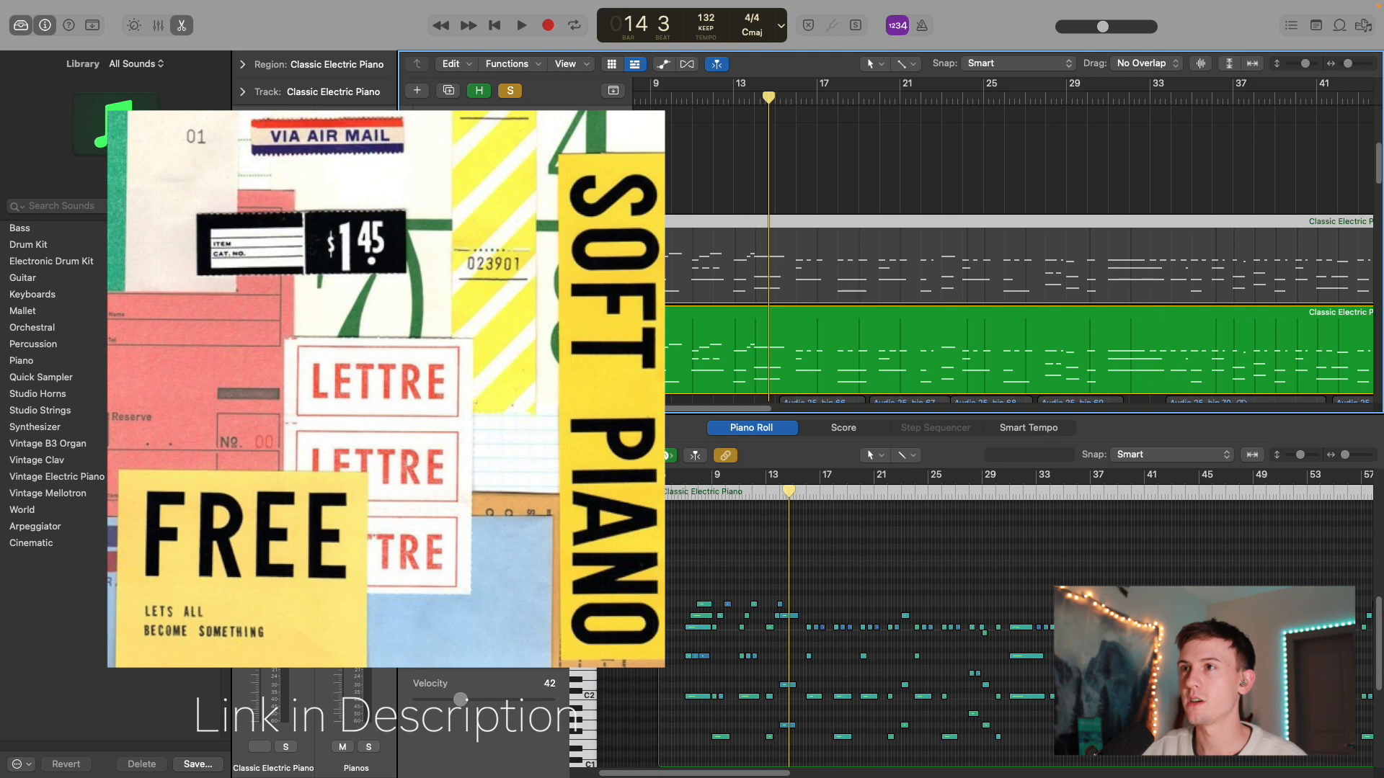
key(s)
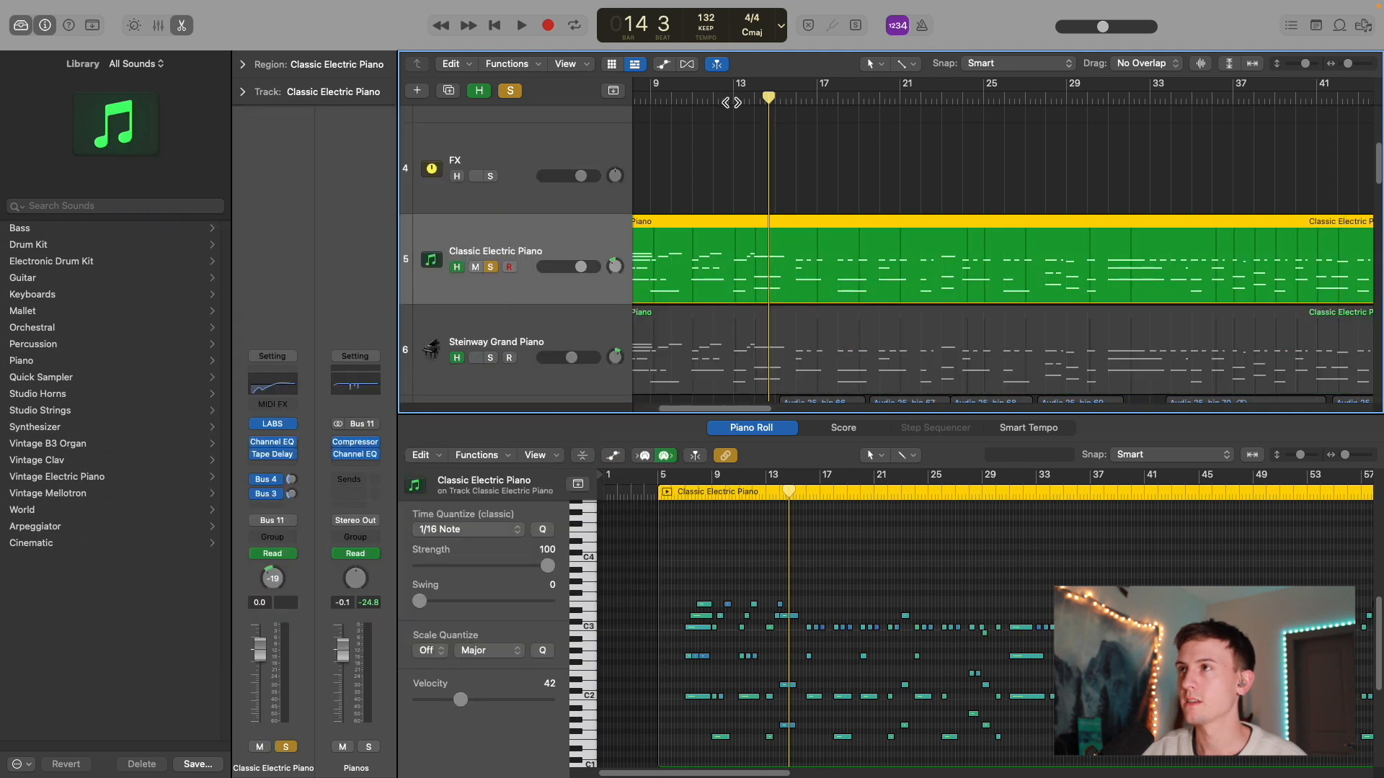
click(731, 100)
key(space)
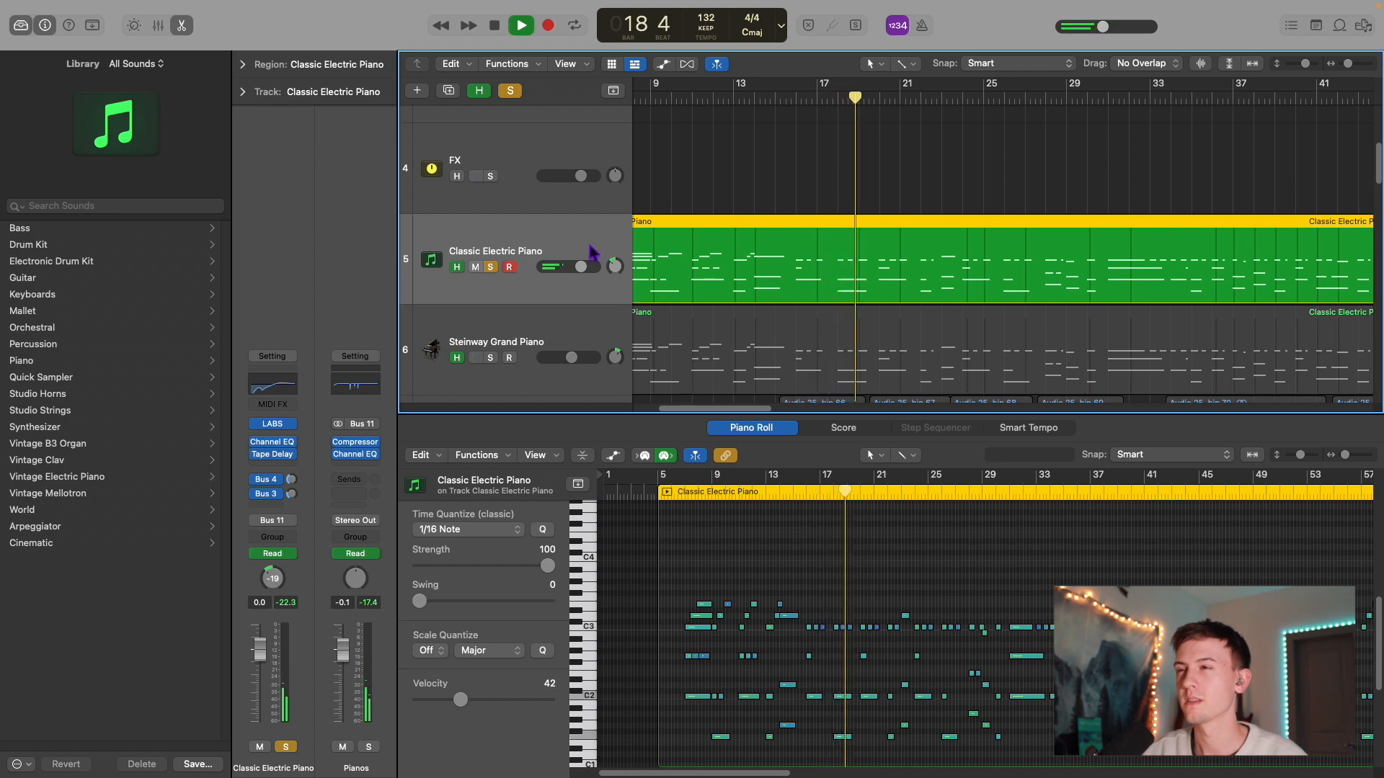
key(space)
click(496, 267)
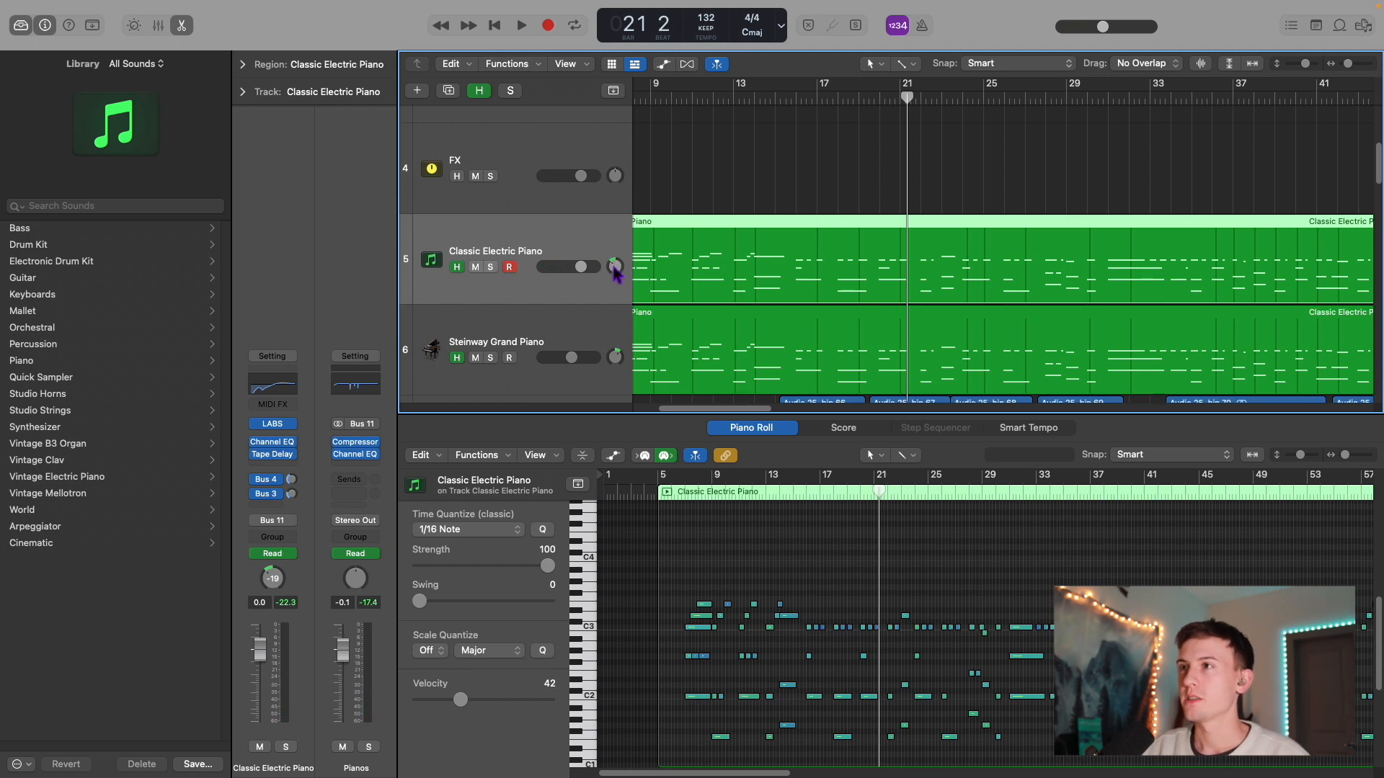
Step: Solo the Steinway Grand Piano and Classic Electric Piano together and listen to both from bar 6 to bar 16
drag(610, 268, 617, 276)
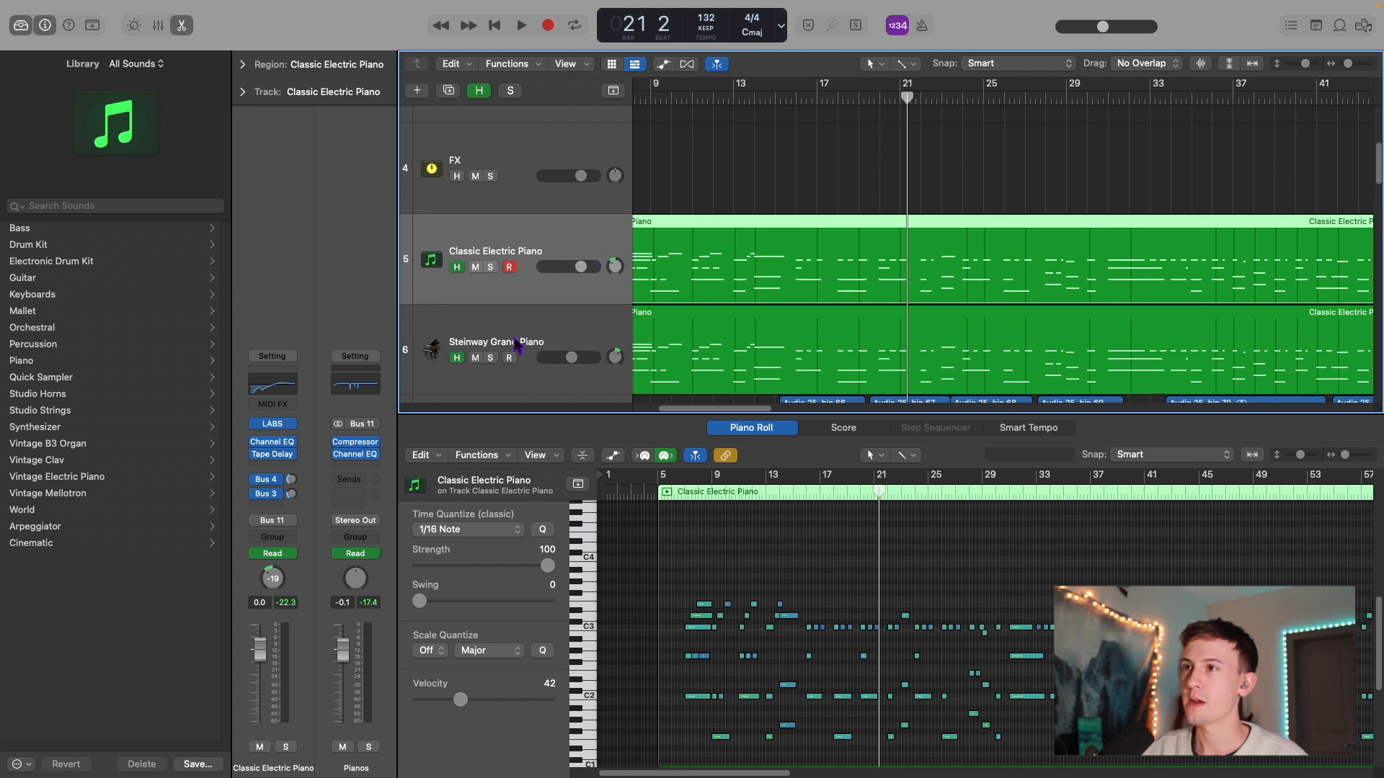
click(491, 358)
click(491, 268)
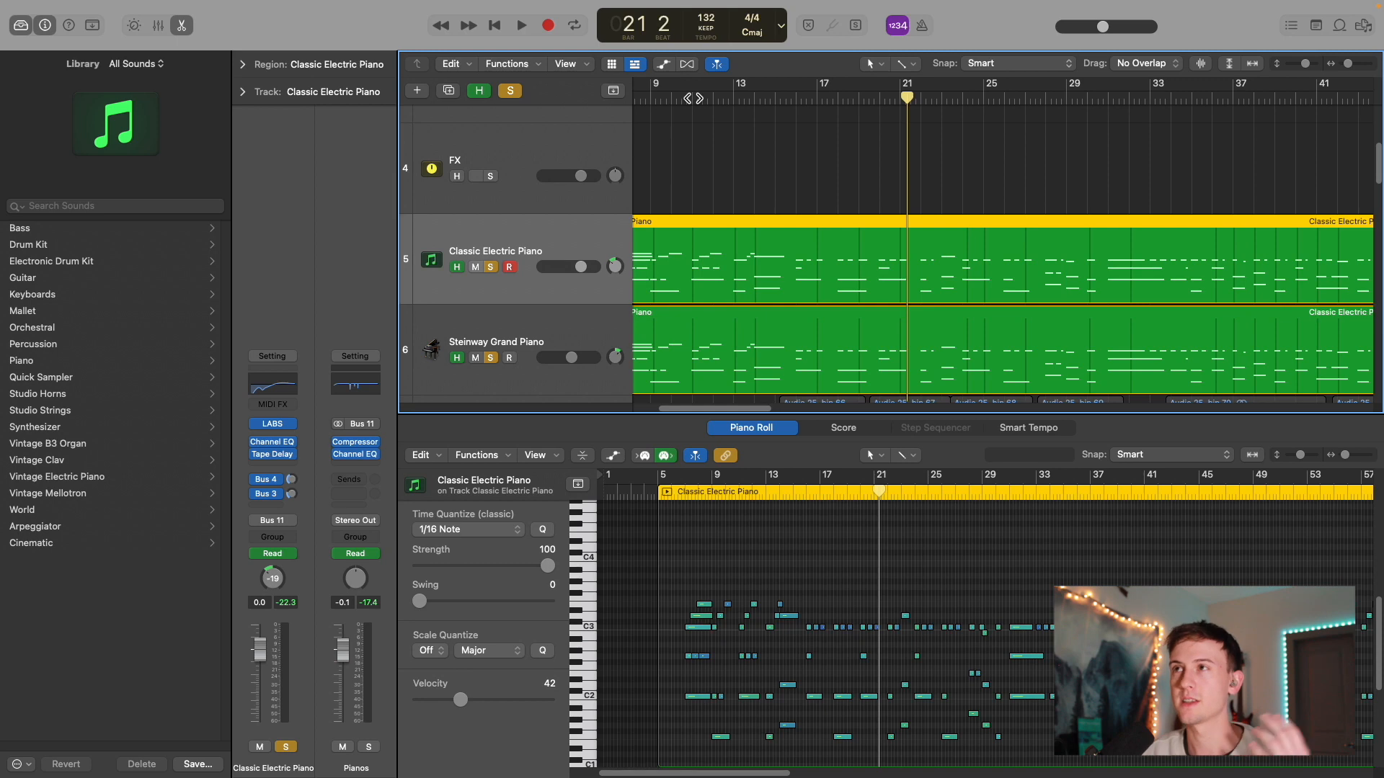
click(709, 98)
click(701, 97)
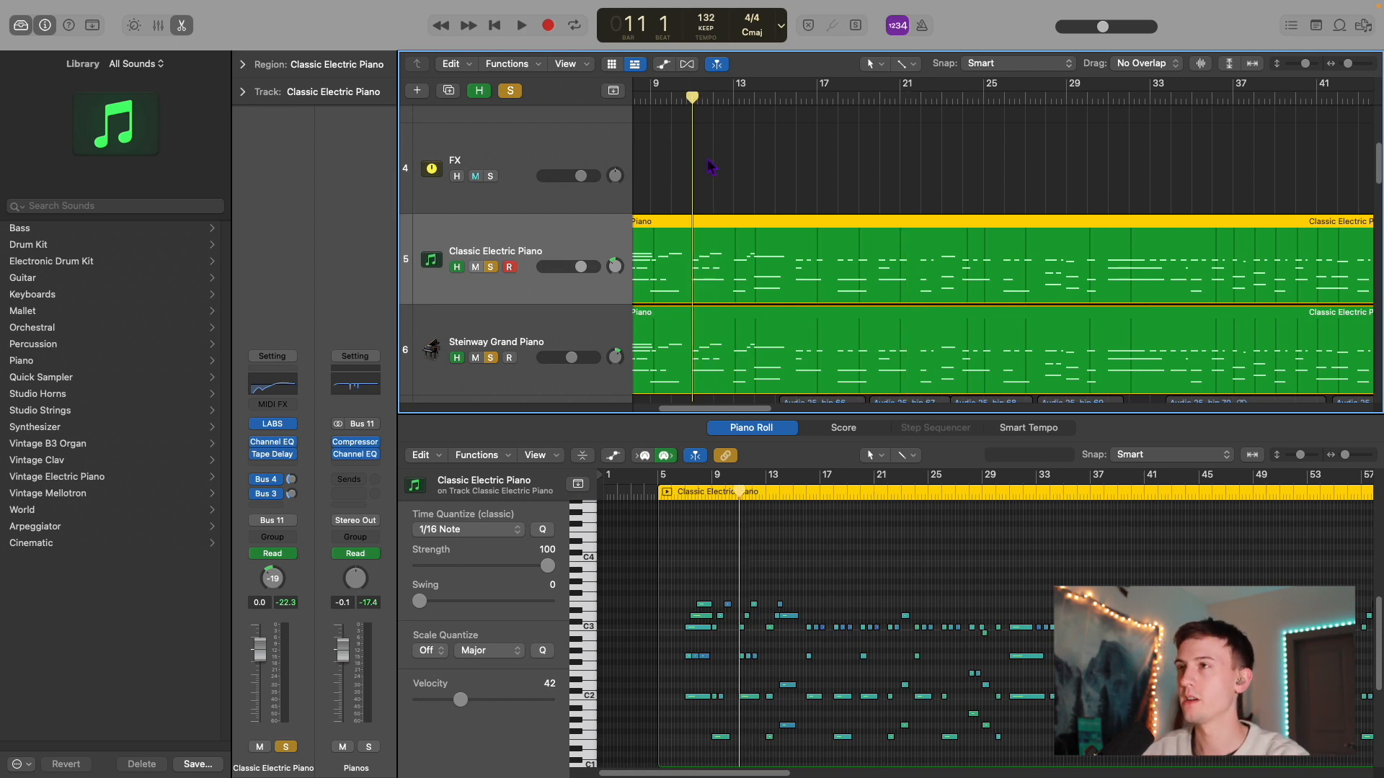
scroll(714, 165, left, 4)
click(744, 96)
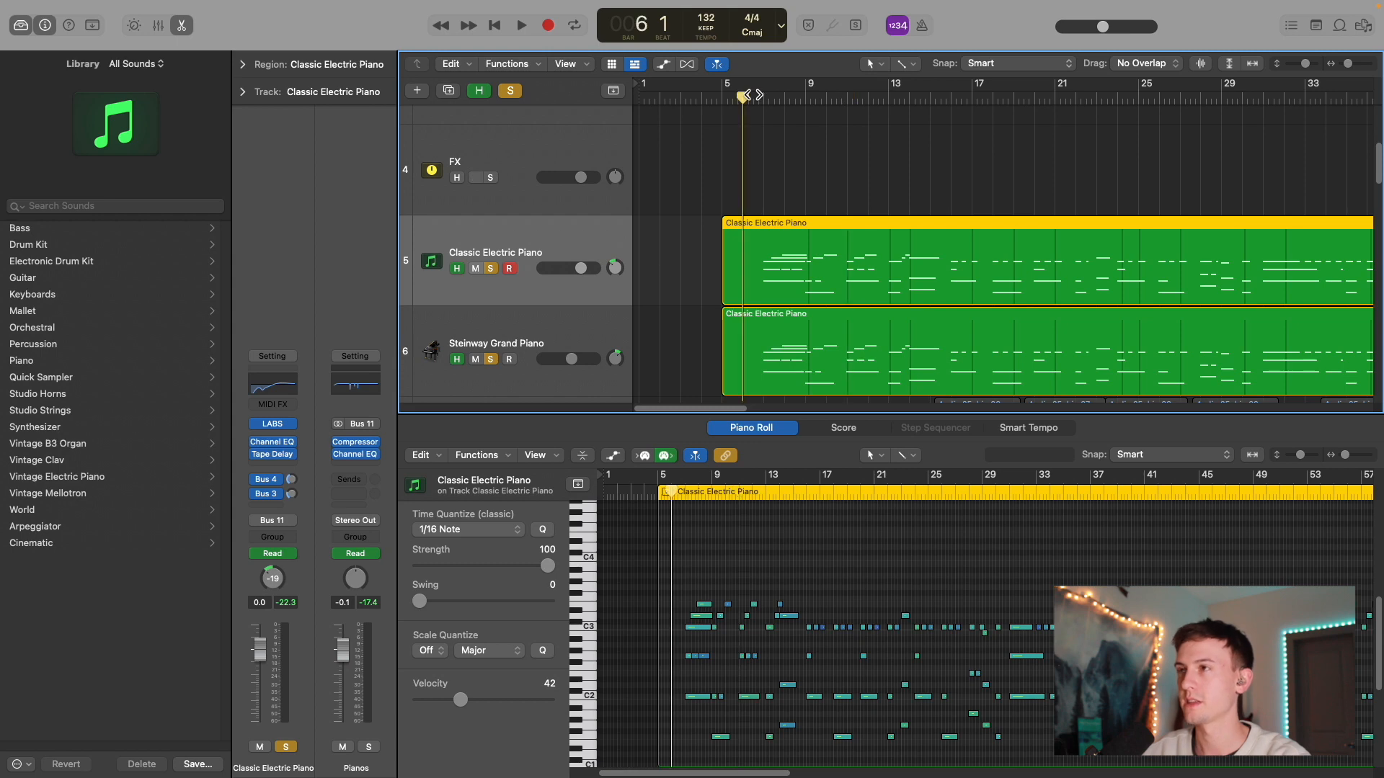
key(space)
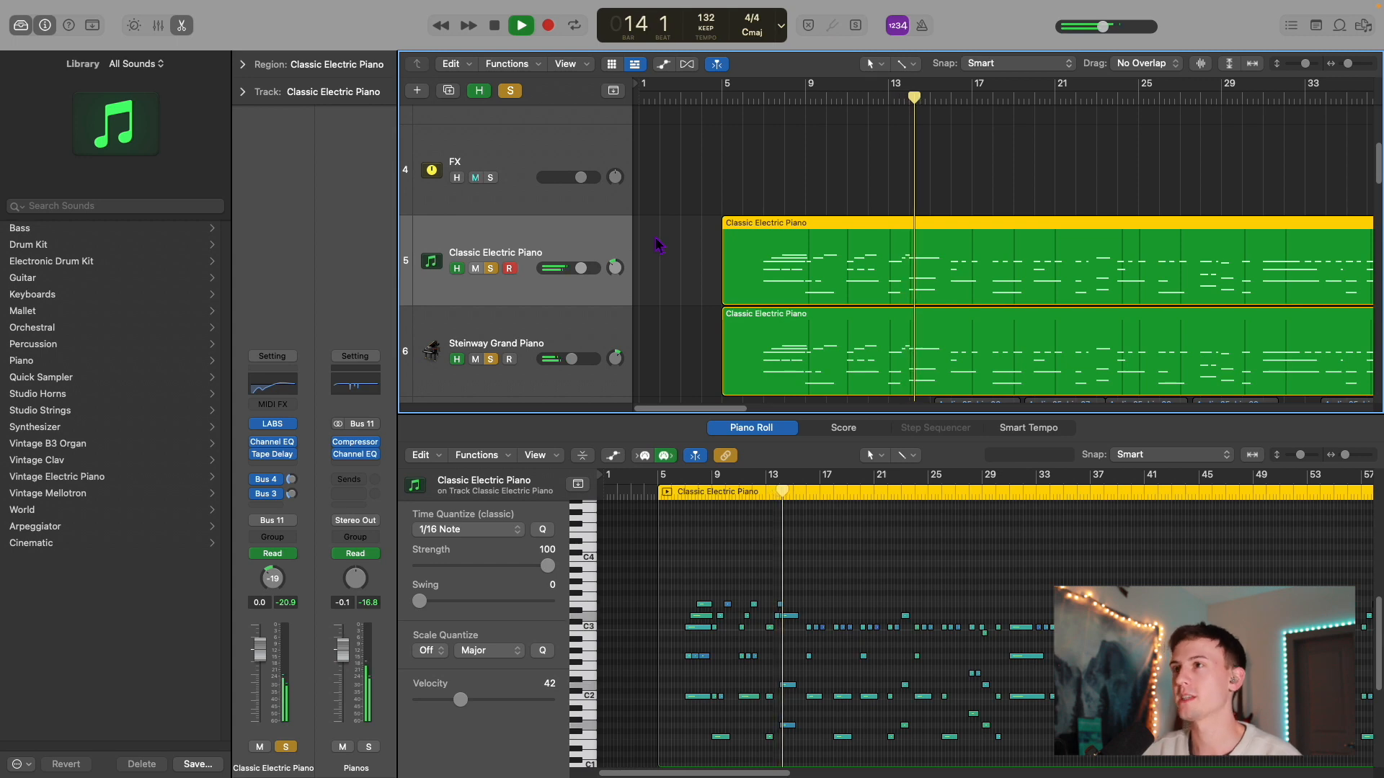
key(space)
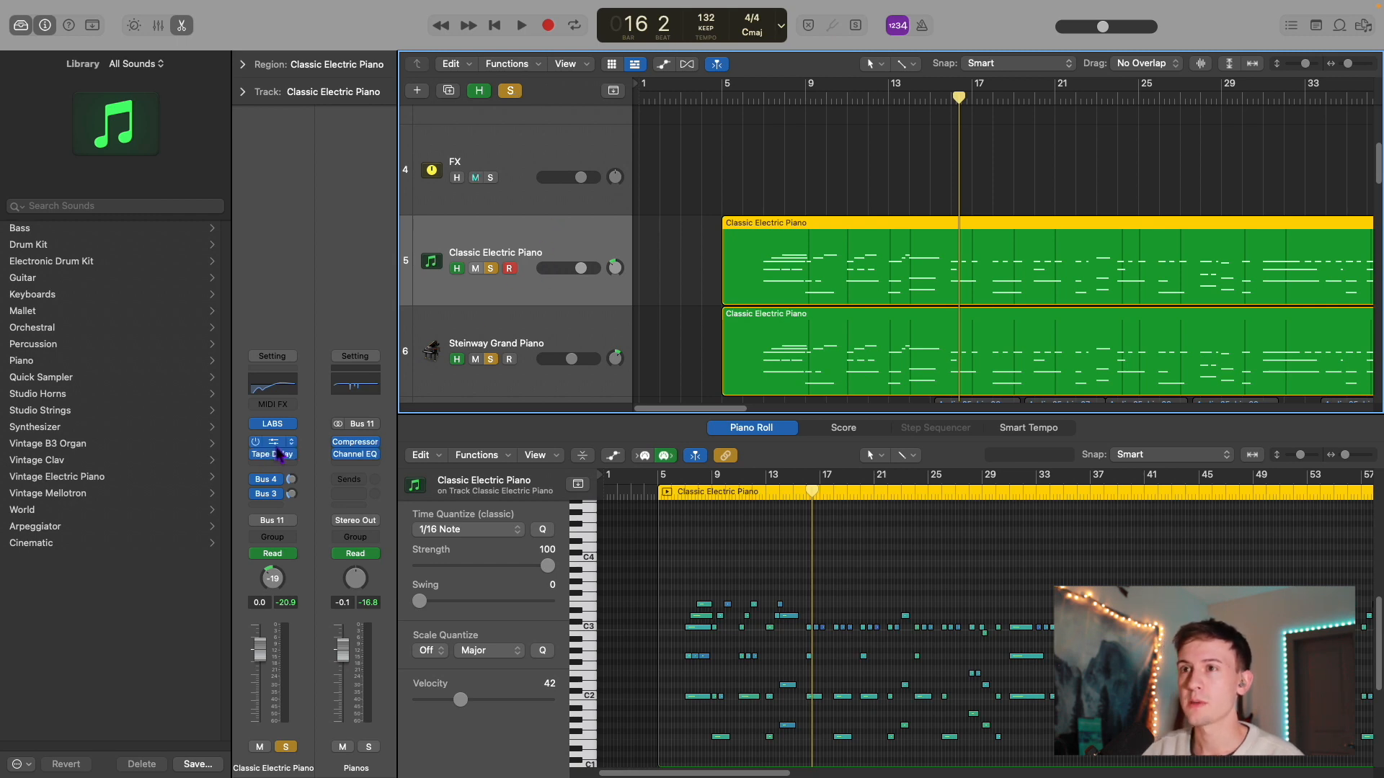
Step: Review the Channel EQ curve and the Tape Delay settings on the Classic Electric Piano track, closing each plug-in window
click(277, 388)
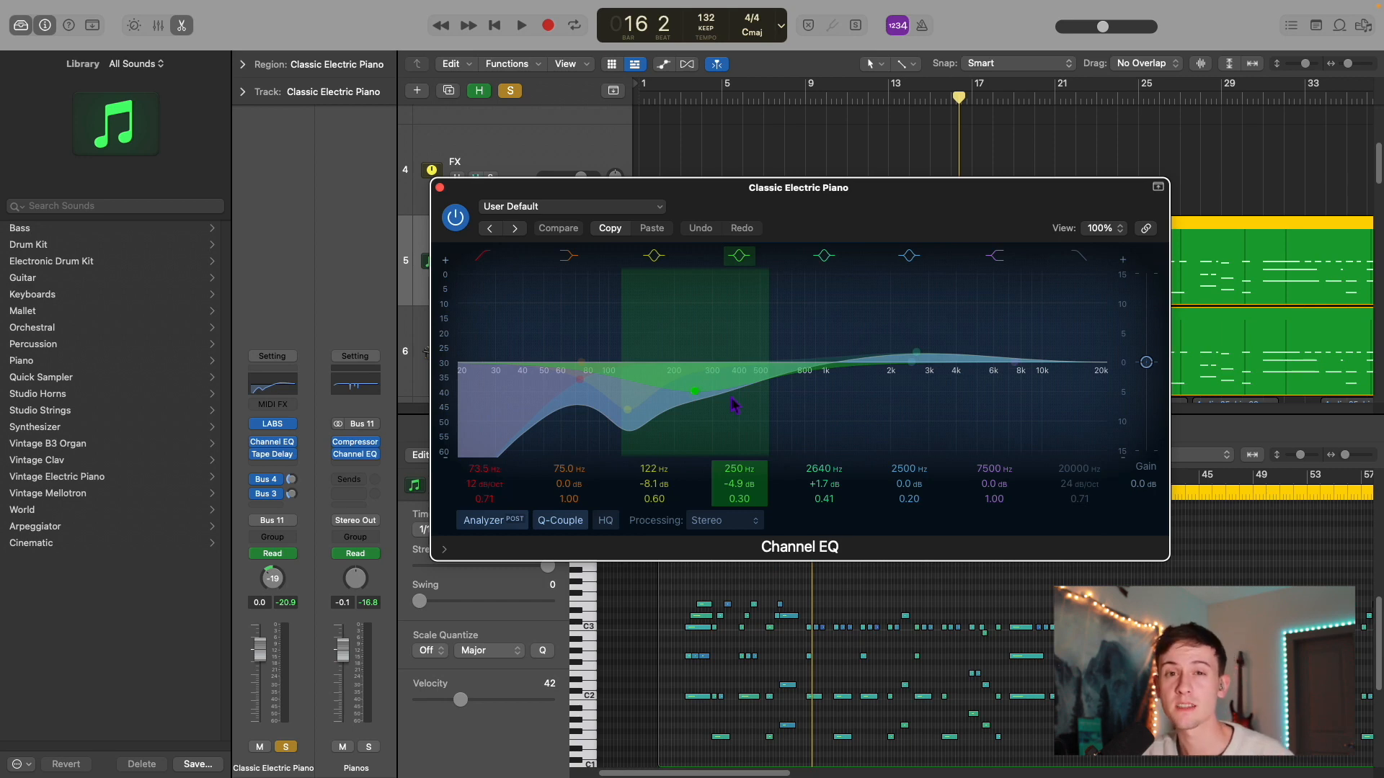
drag(715, 208, 791, 190)
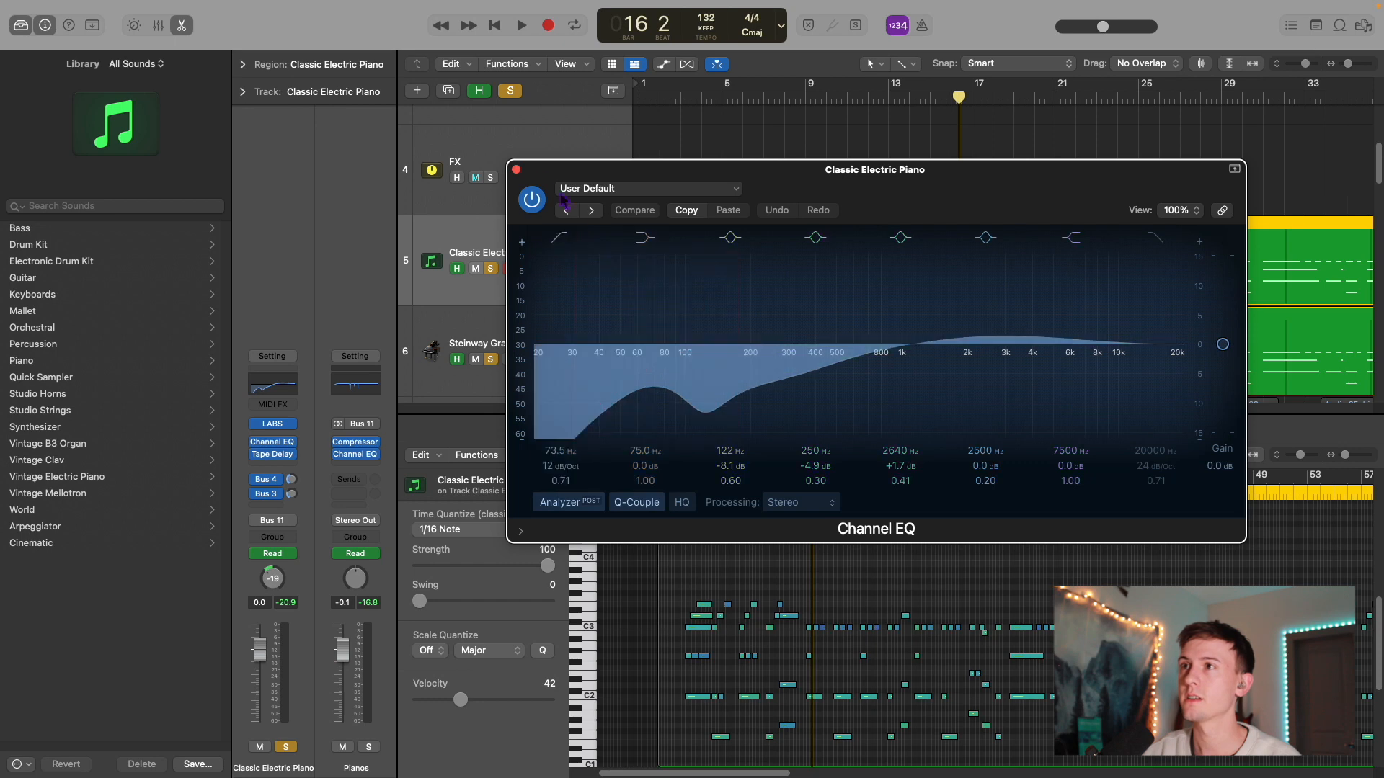
click(516, 170)
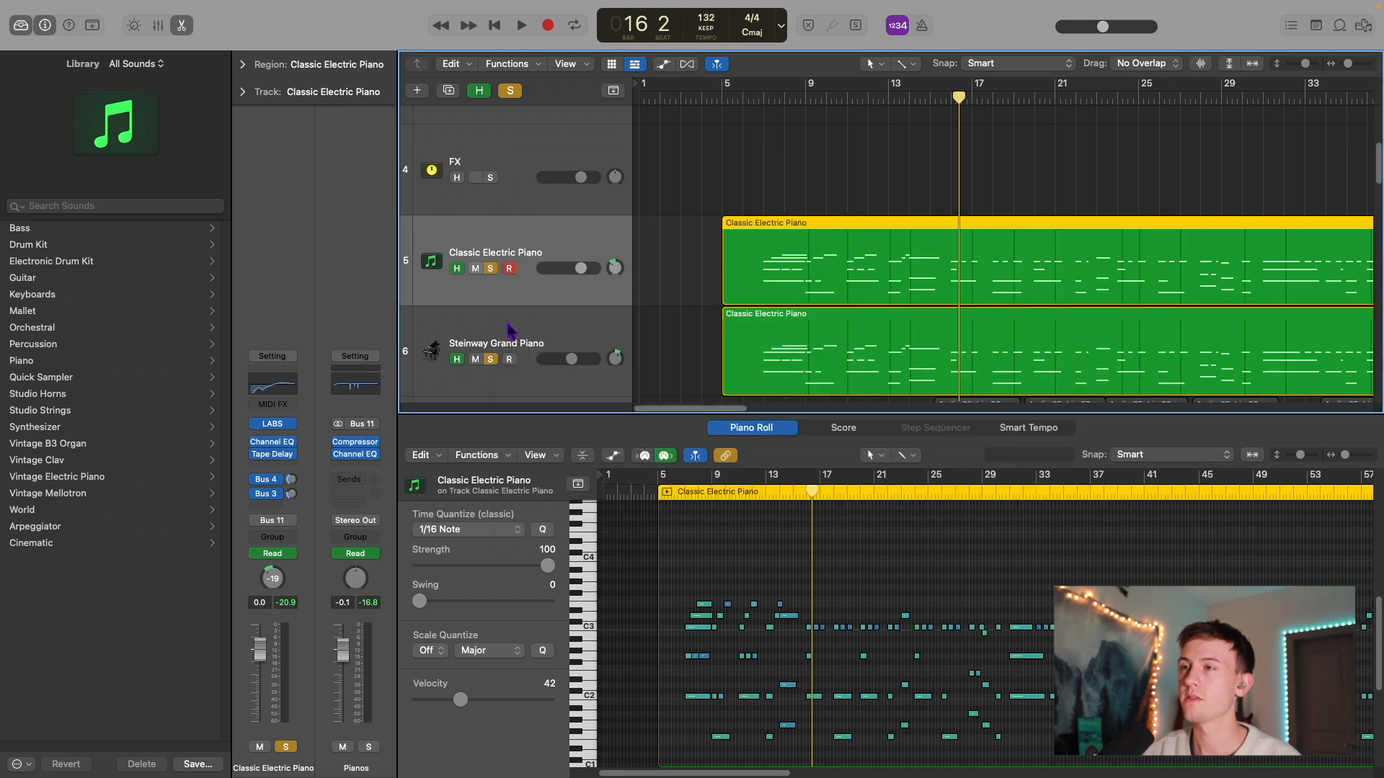
mouse_move(277, 459)
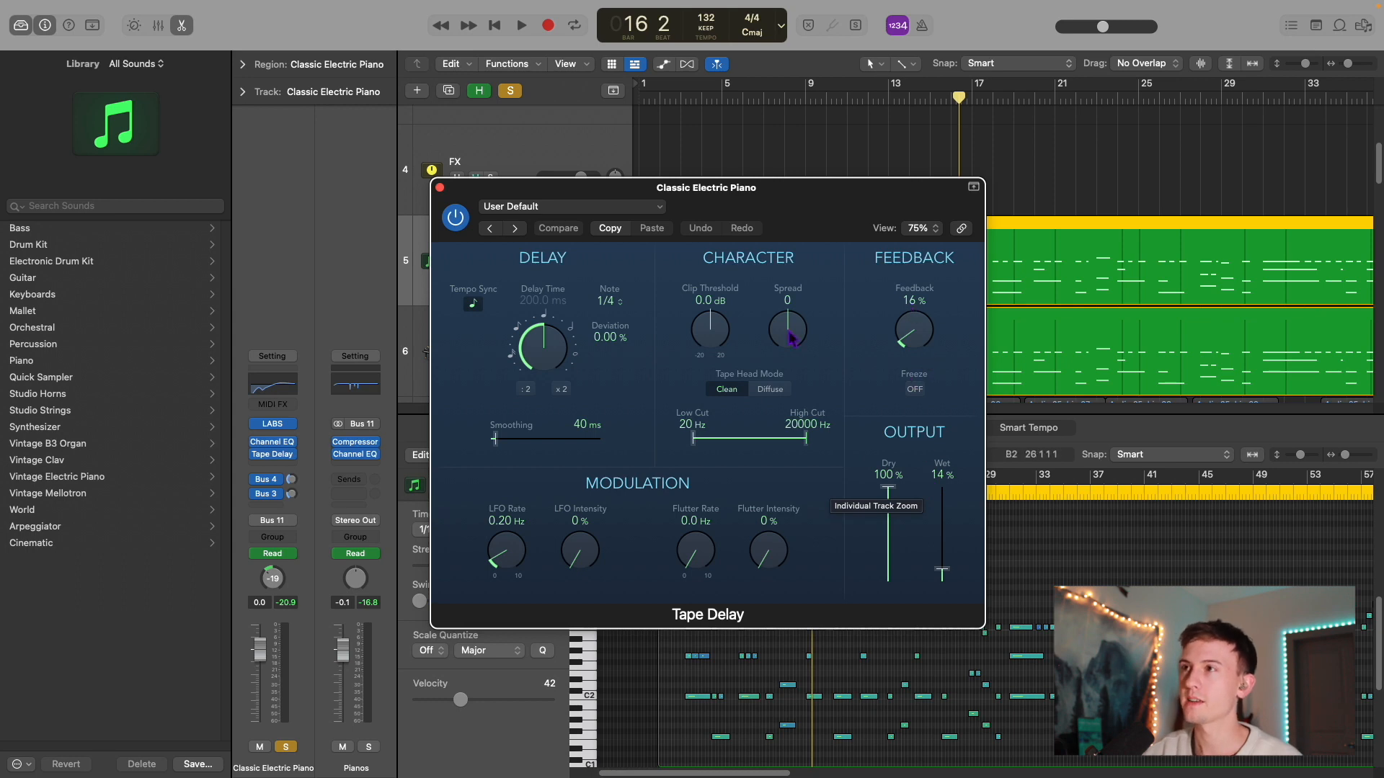
click(439, 189)
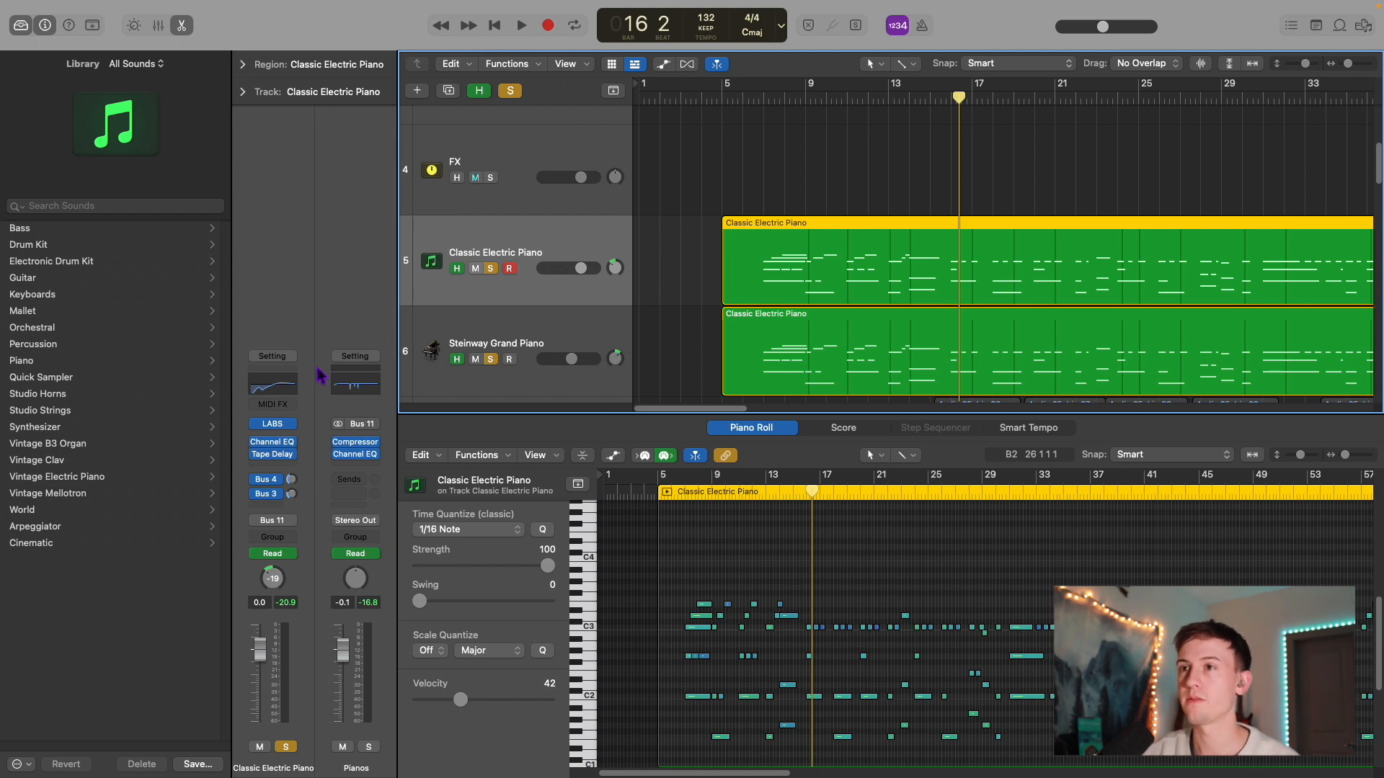
Step: Review the Channel EQ curve on the Steinway Grand Piano track and close its plug-in window
click(526, 326)
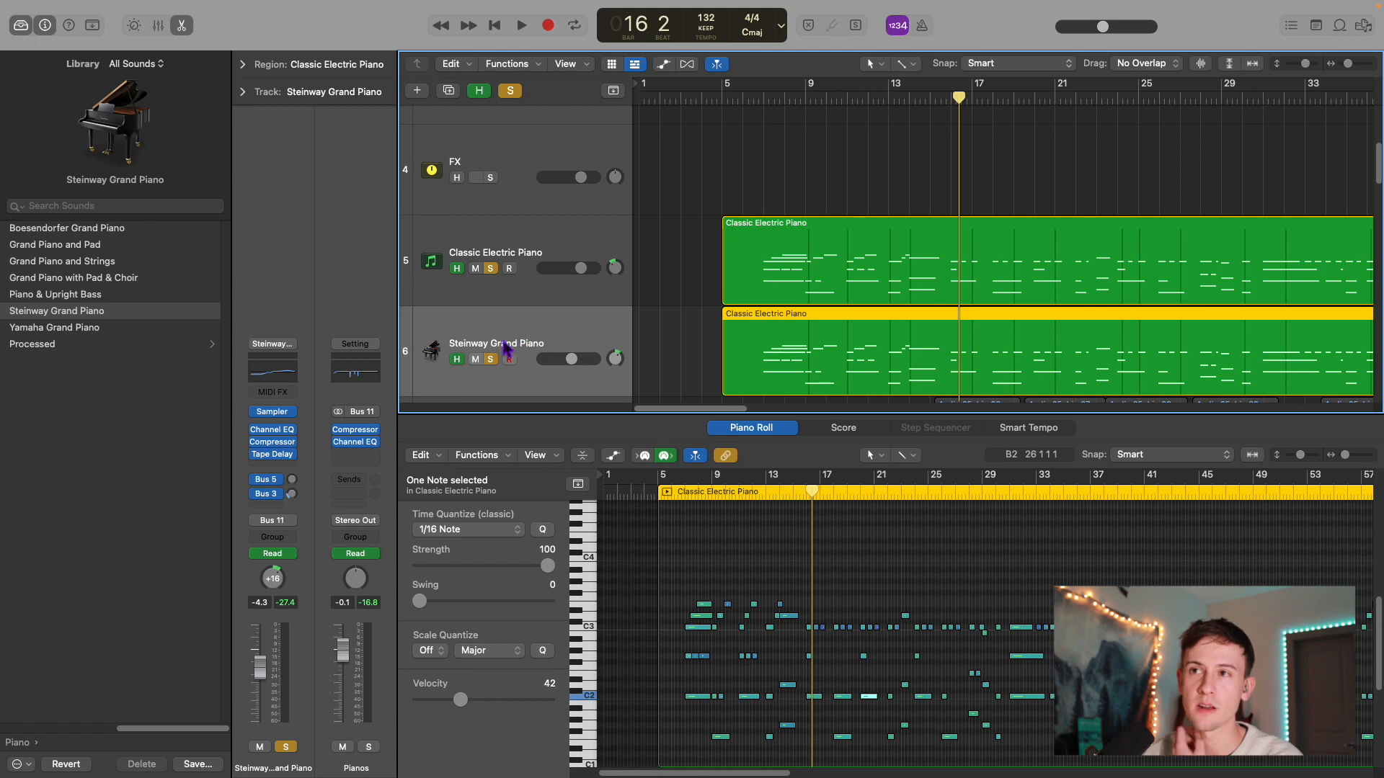
click(278, 373)
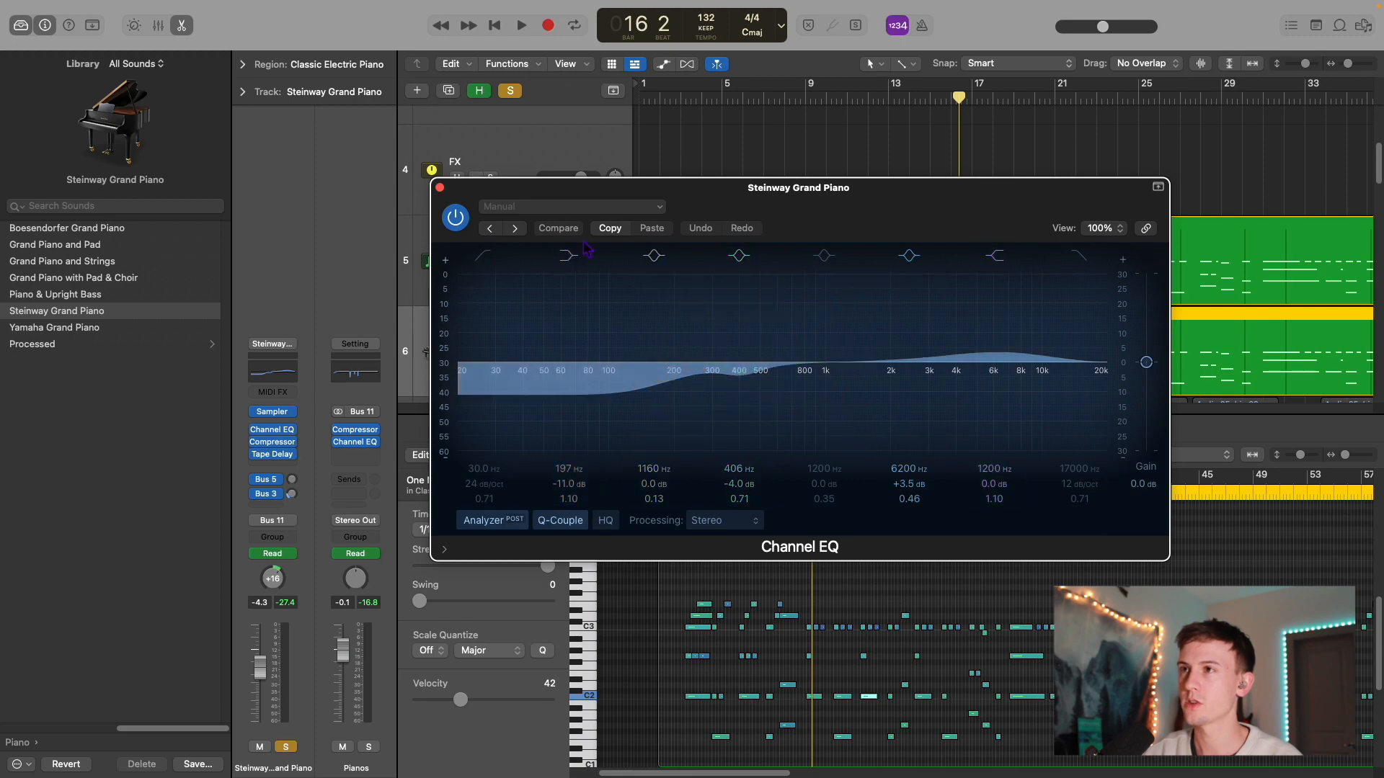
click(440, 188)
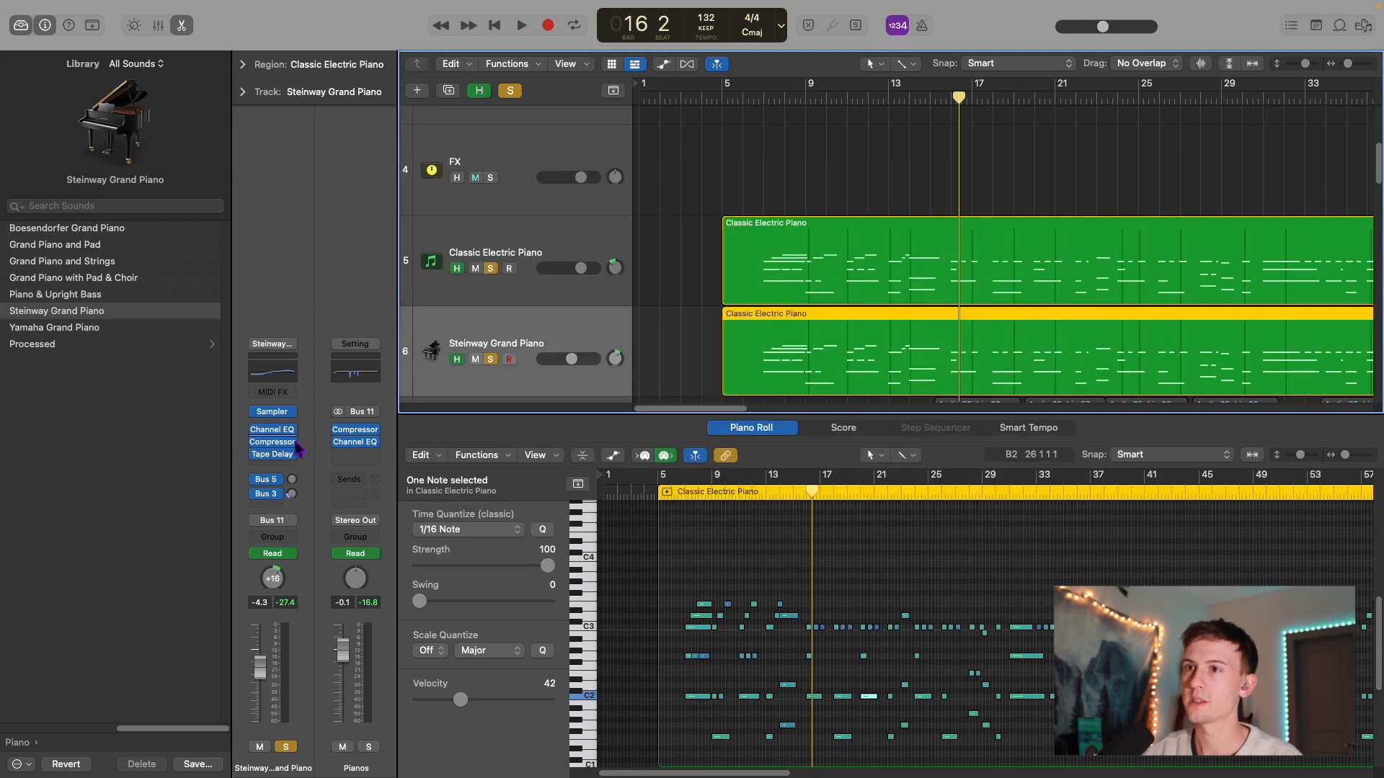
Step: Review the Compressor and Tape Delay settings on the Steinway Grand Piano track, closing each plug-in window
click(272, 442)
drag(913, 218, 901, 178)
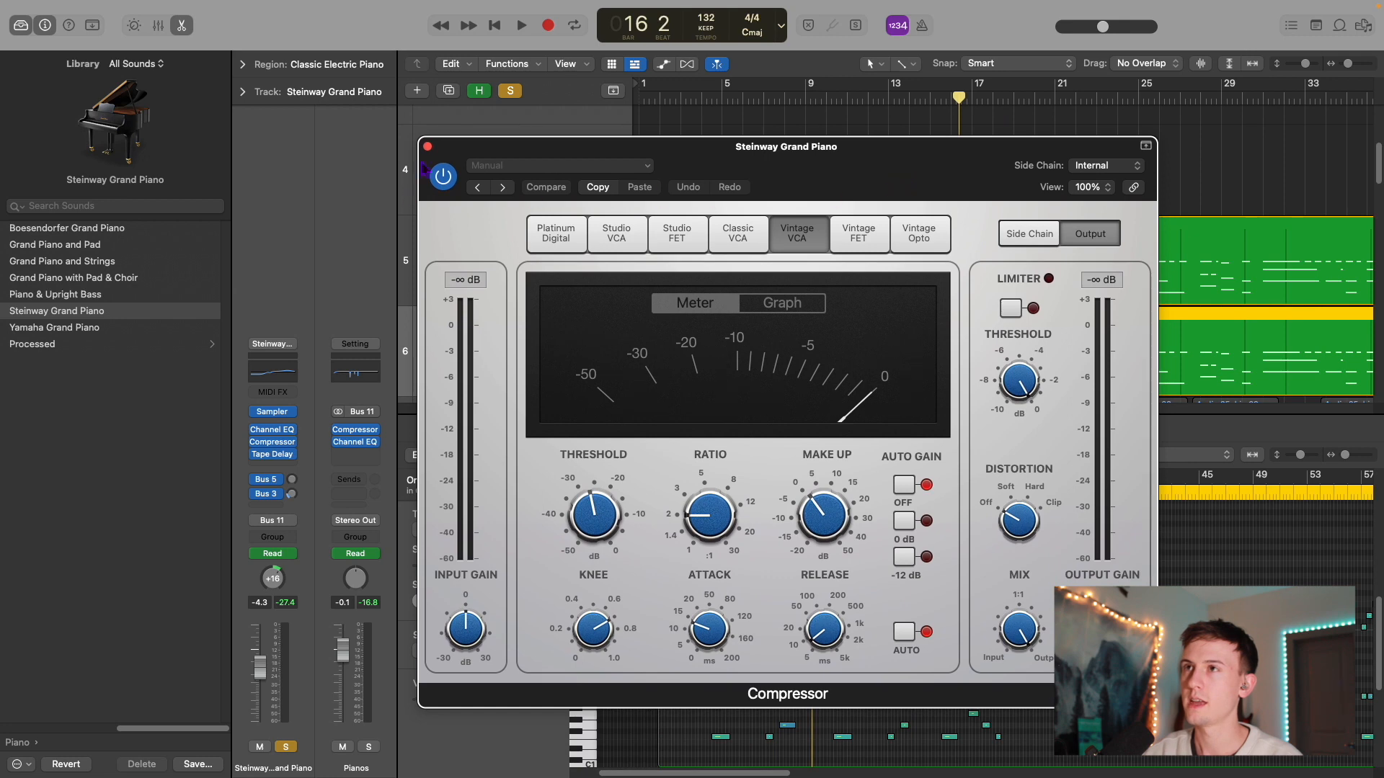
click(426, 147)
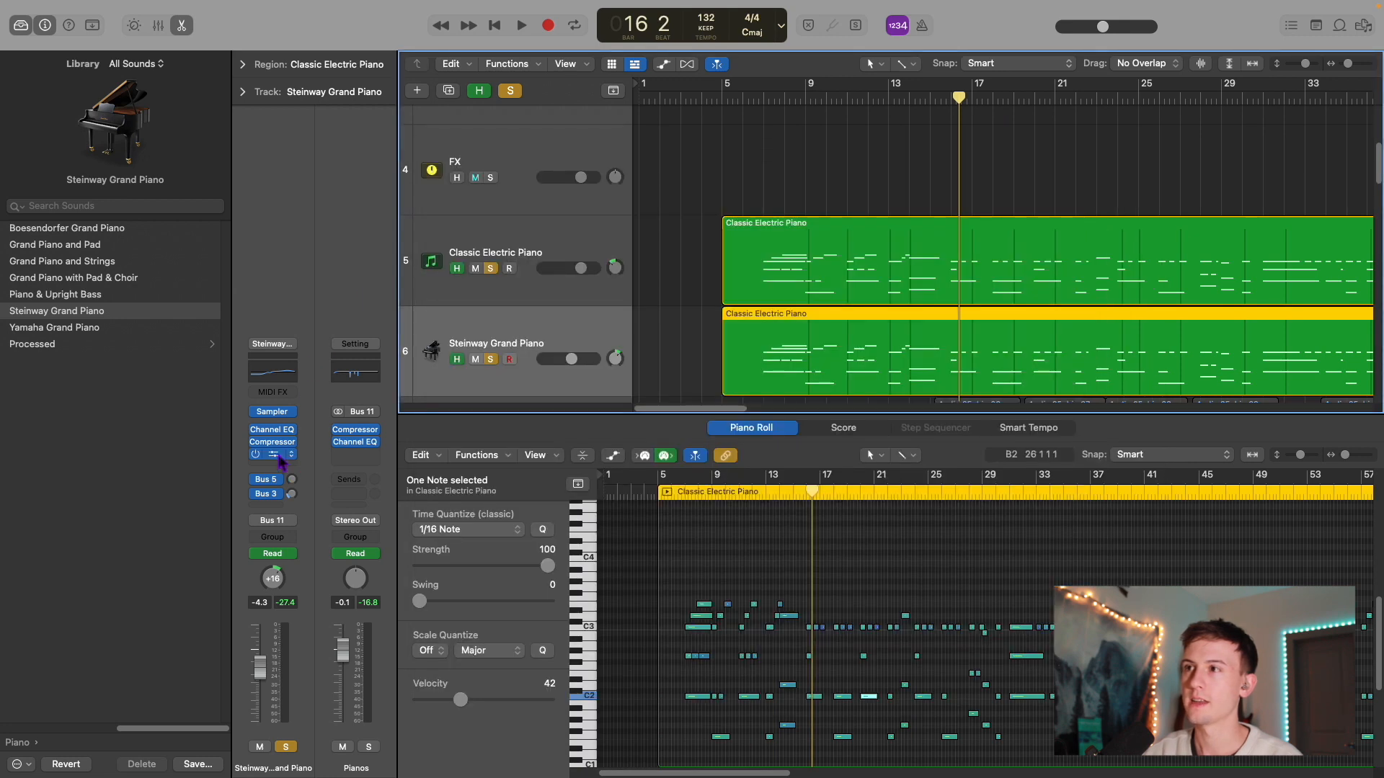
click(272, 454)
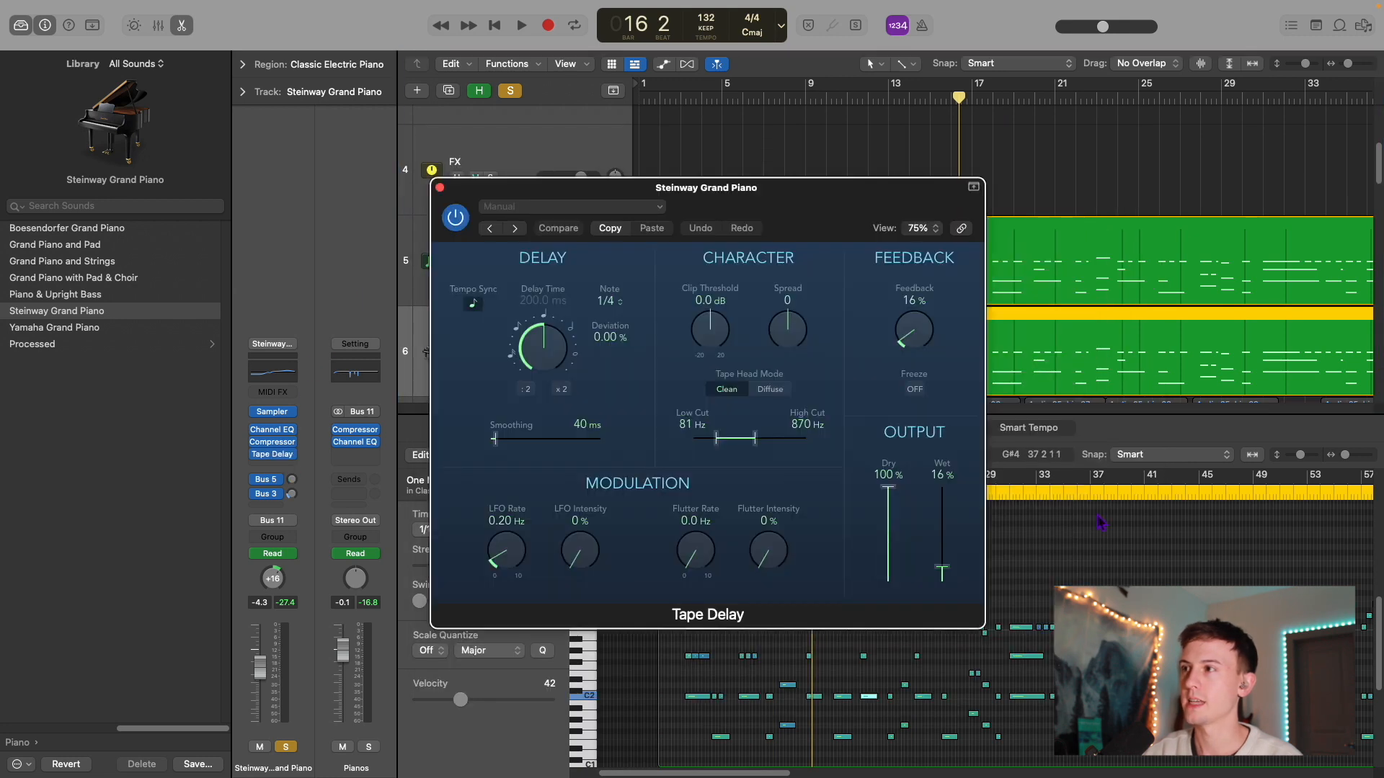
click(439, 188)
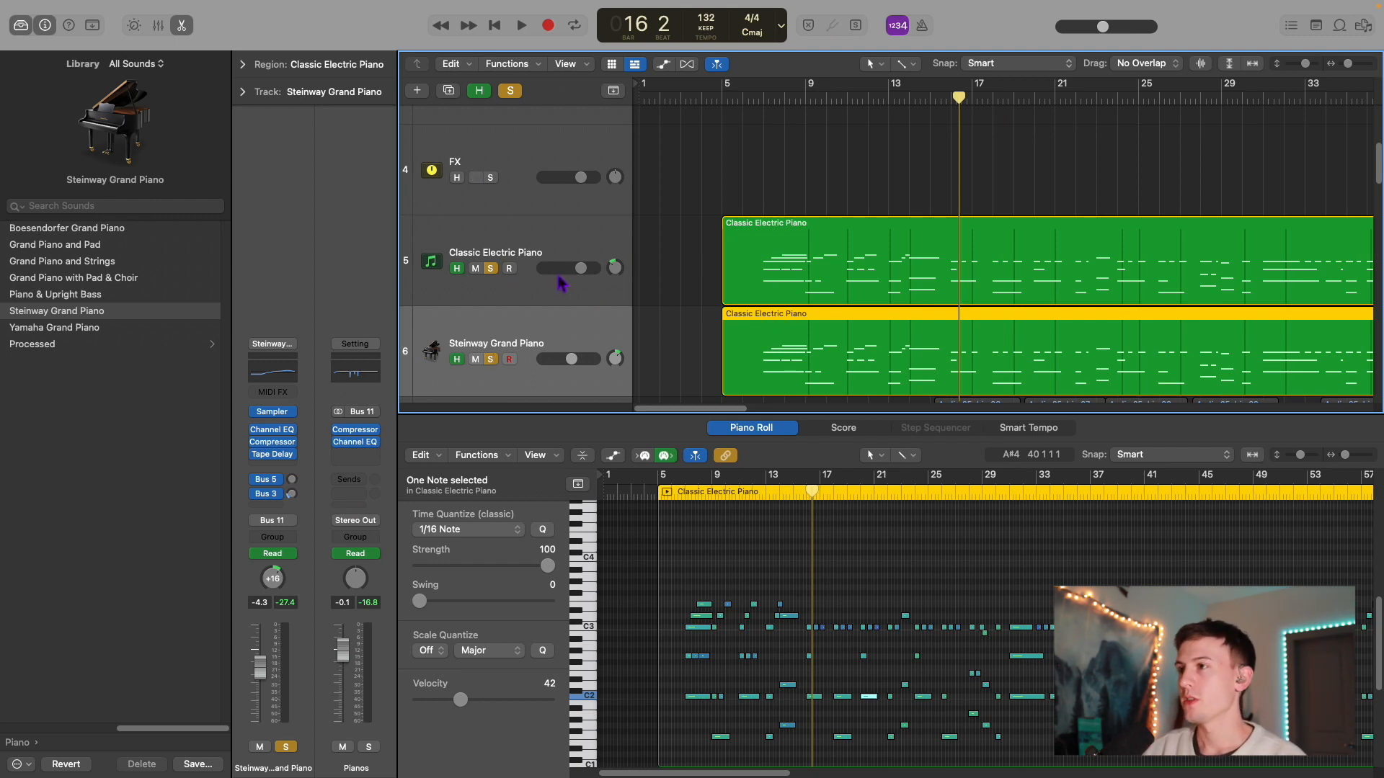
Step: Listen to the two soloed piano tracks from bar 98 to bar 112 and clear all solos
click(891, 159)
scroll(891, 158, down, 10)
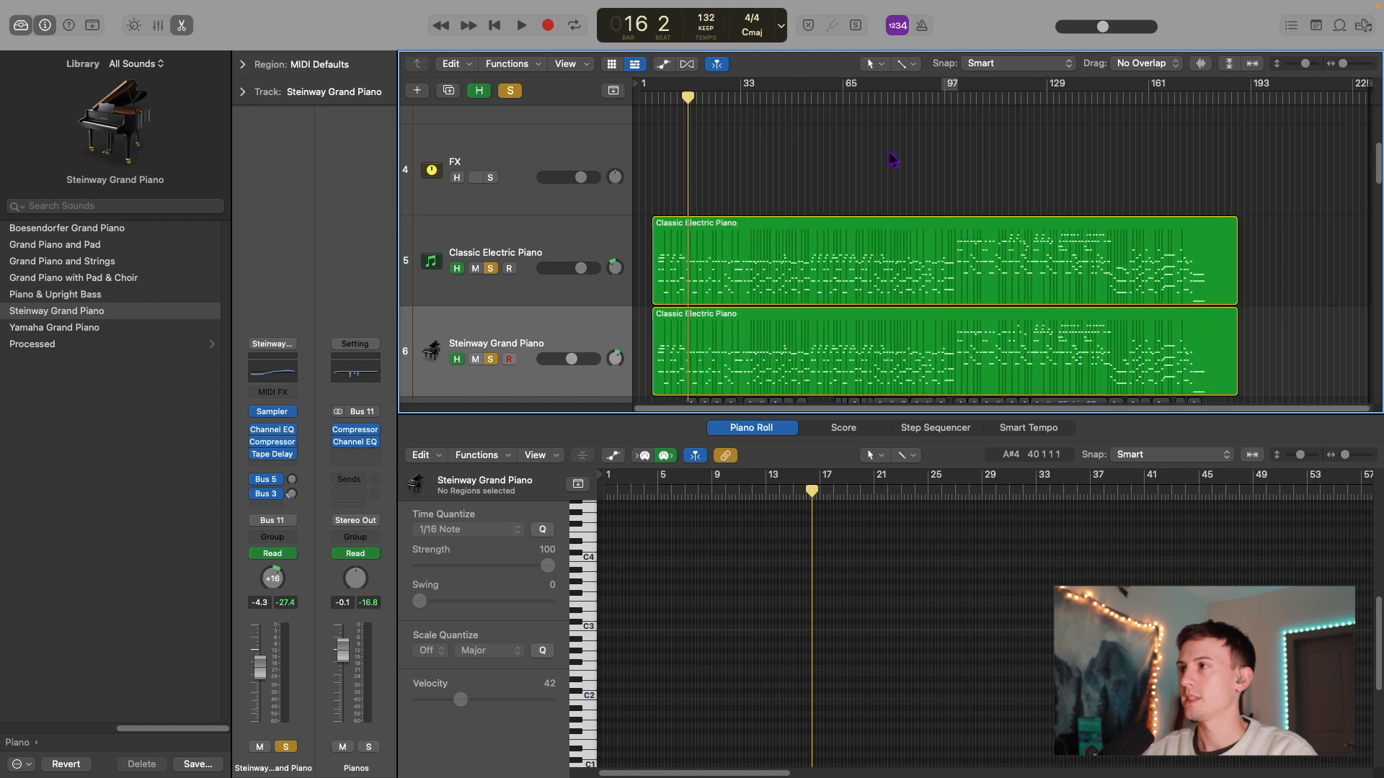
click(1046, 101)
click(959, 101)
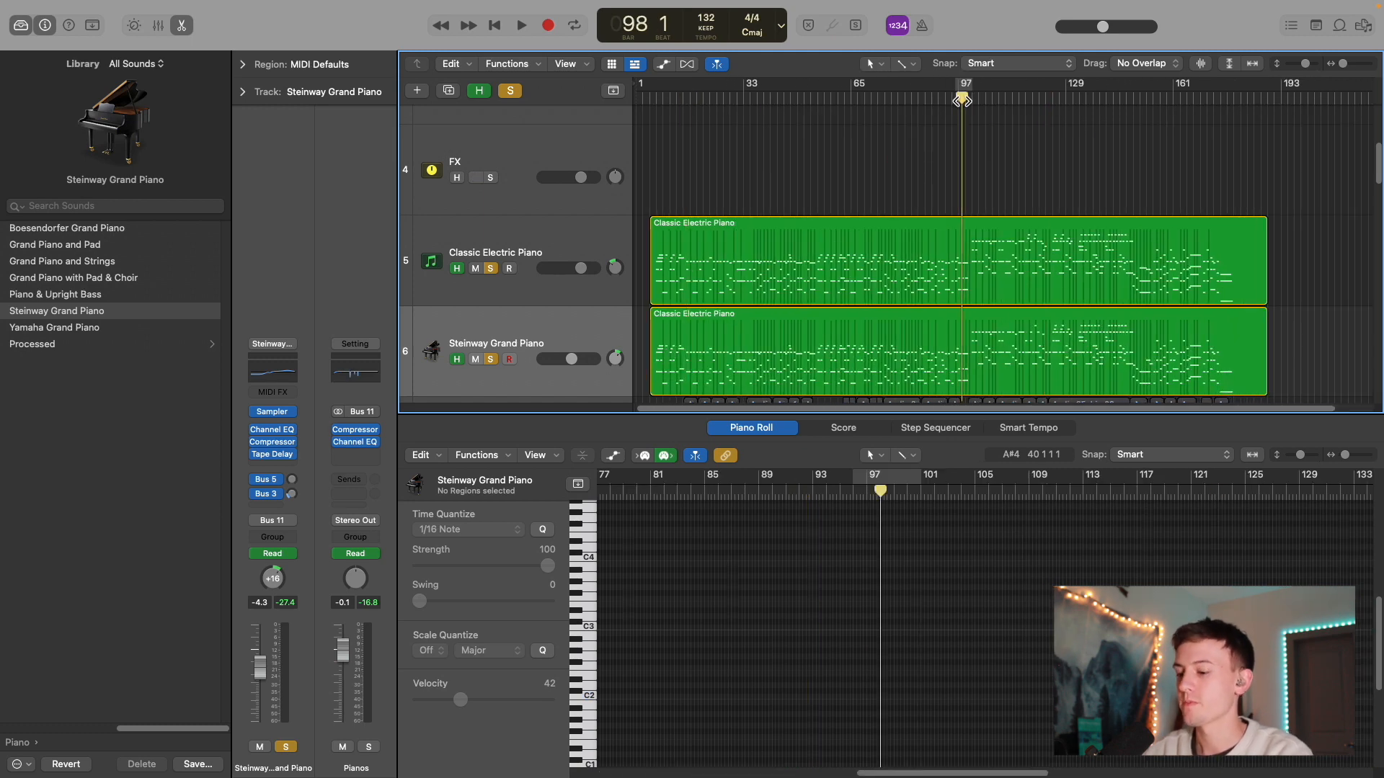
key(space)
scroll(986, 144, up, 3)
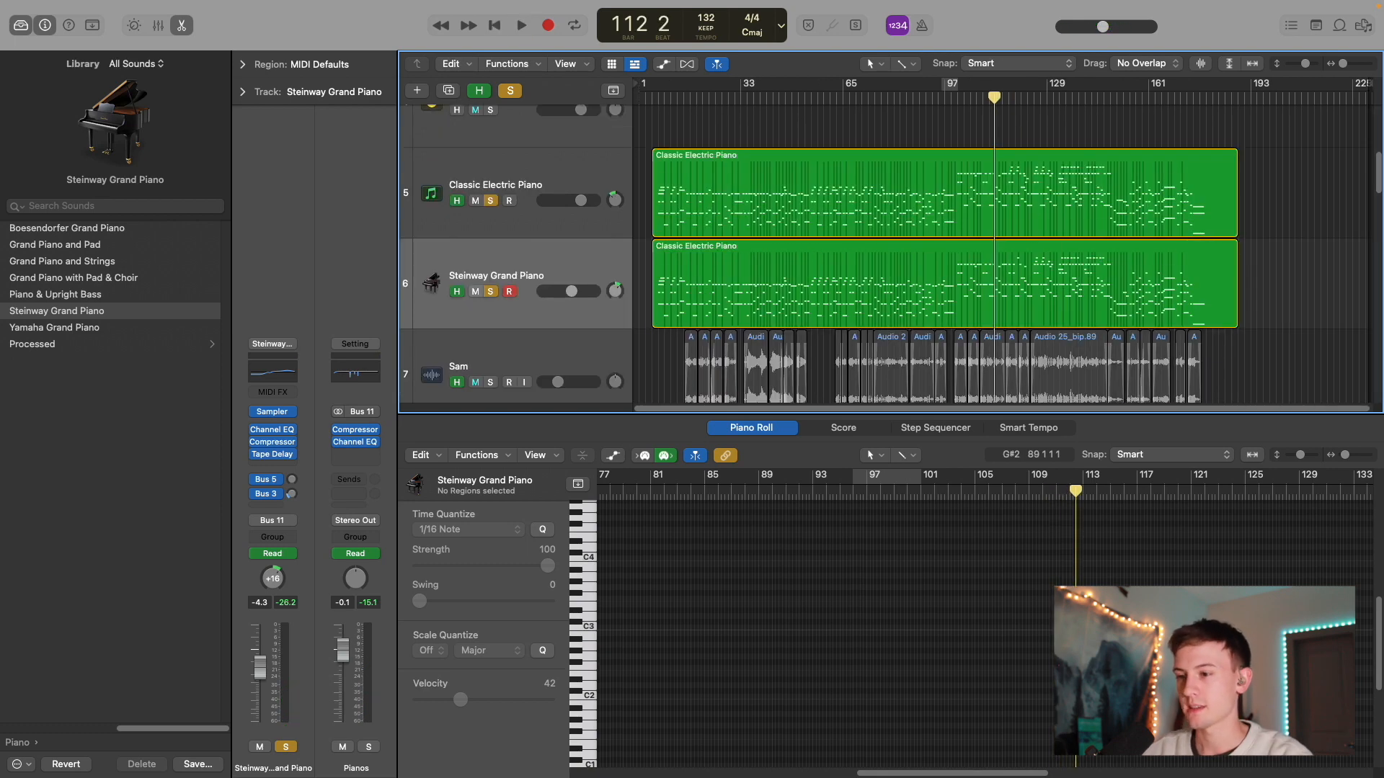
click(511, 92)
Step: Solo the Pad track, listen to it from bar 1 to about bar 14, and clear the solo
scroll(688, 146, down, 8)
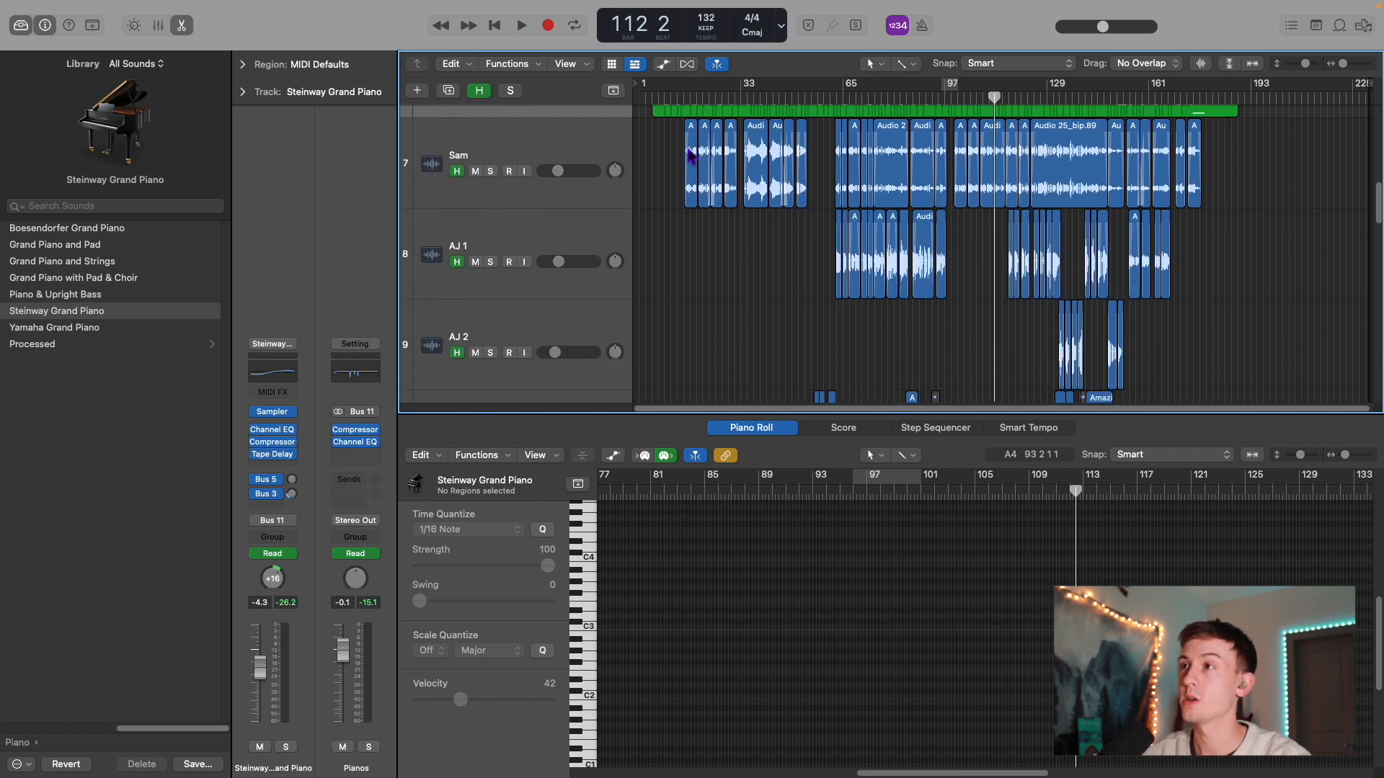
scroll(685, 147, down, 3)
scroll(531, 299, down, 3)
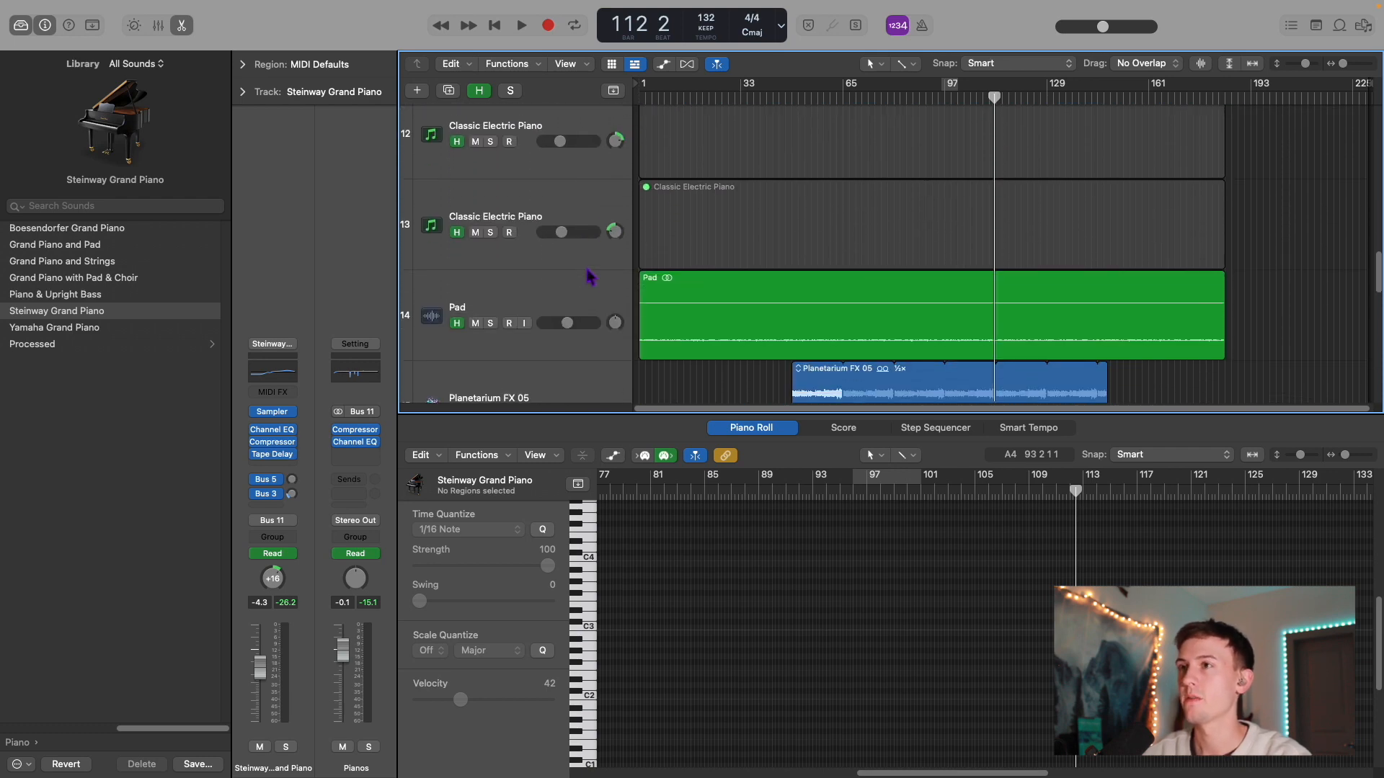
scroll(537, 263, down, 1)
click(492, 245)
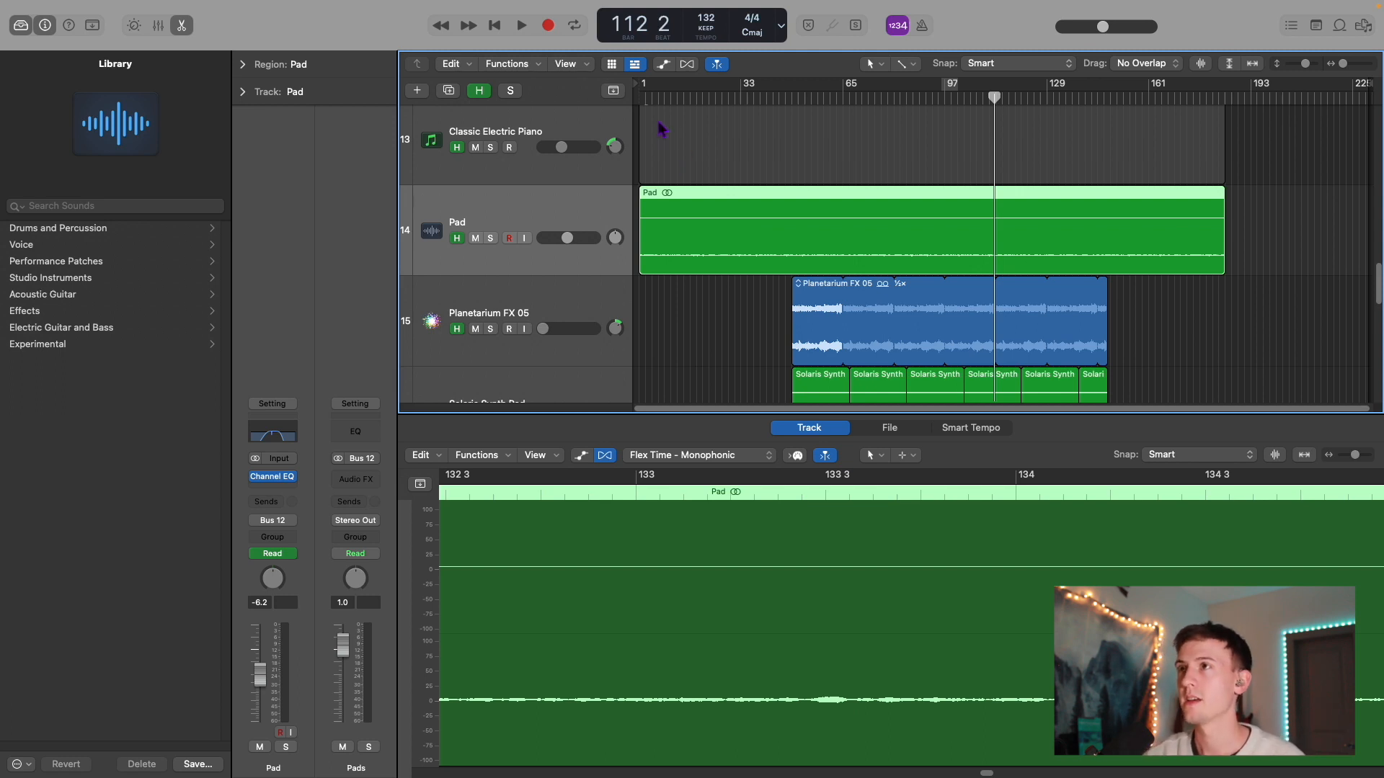
click(638, 99)
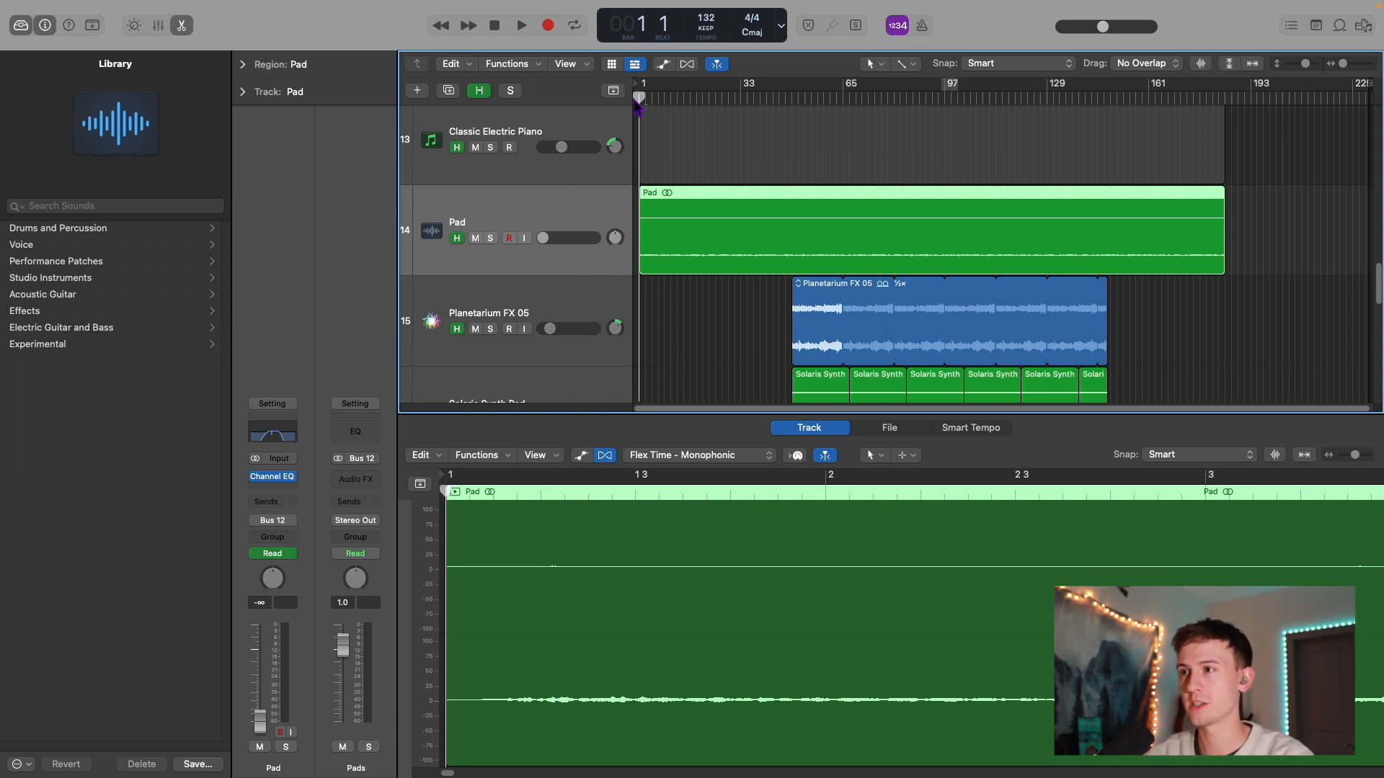
key(space)
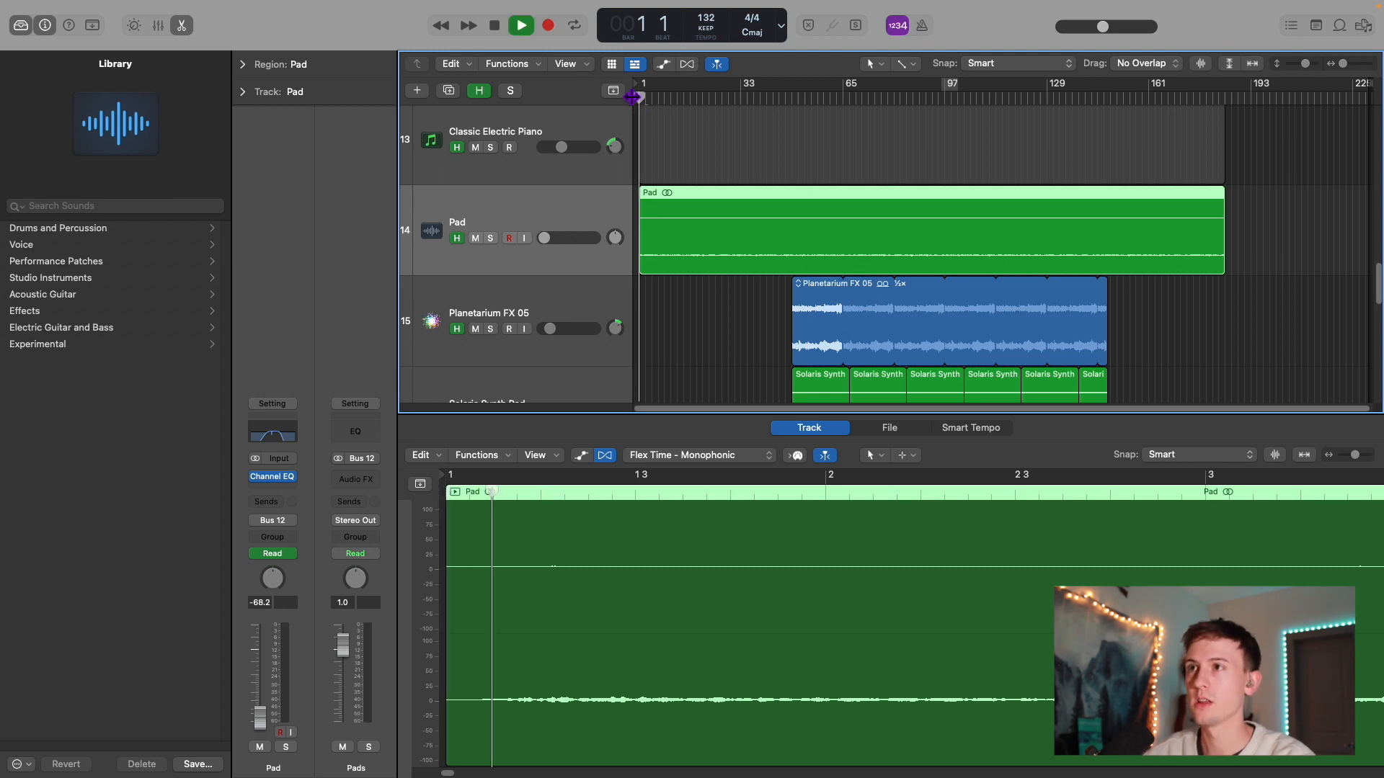
click(490, 238)
drag(562, 240, 568, 239)
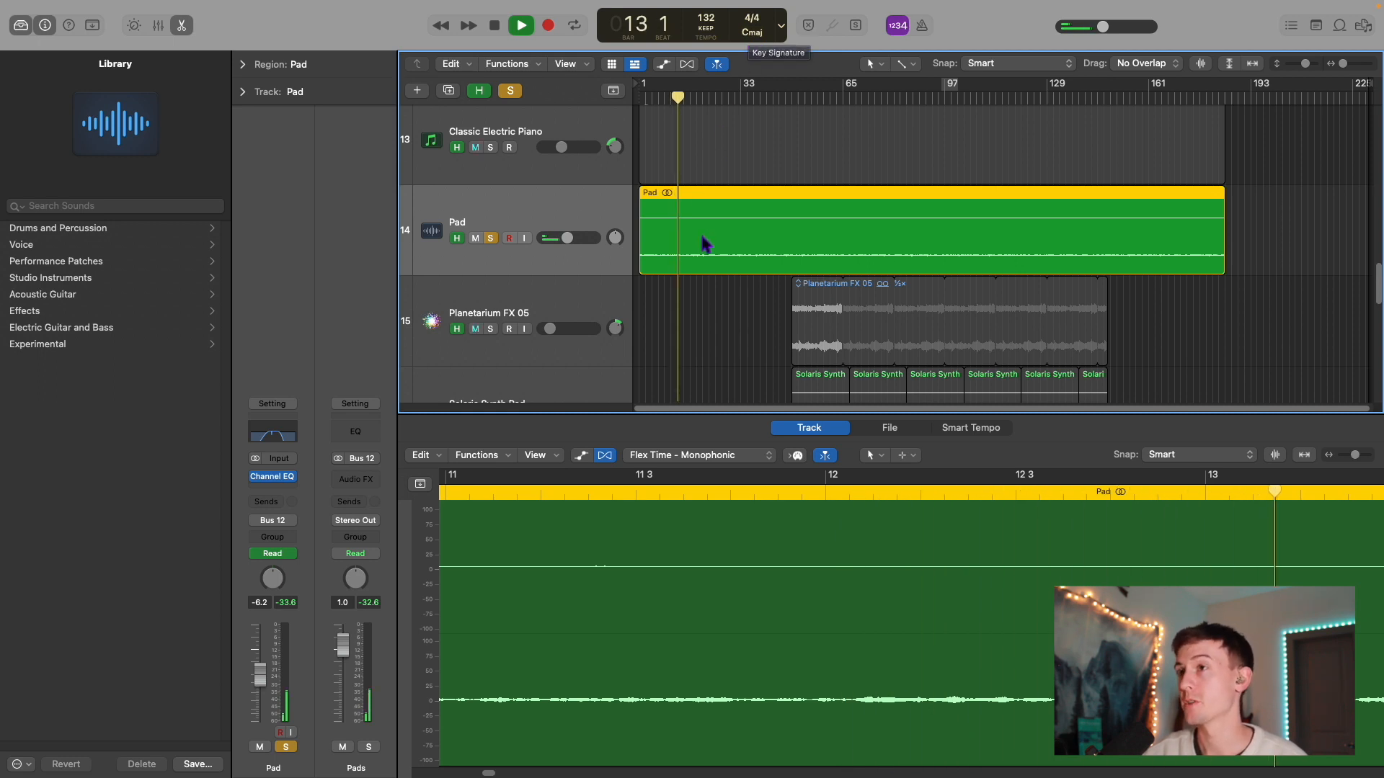
click(490, 238)
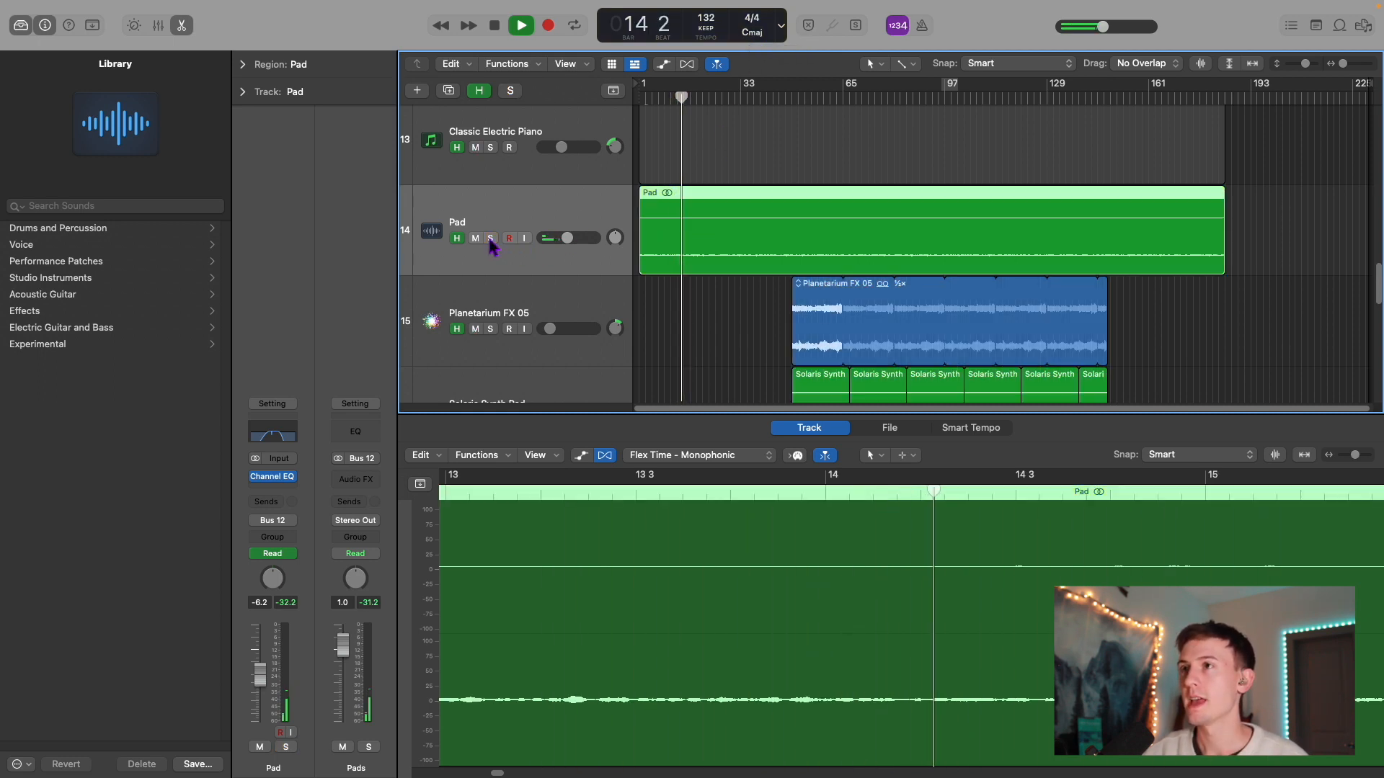
key(space)
Step: Solo the Solaris Synth Pad track and listen to it from bar 48 to about bar 64
click(741, 236)
scroll(741, 240, down, 2)
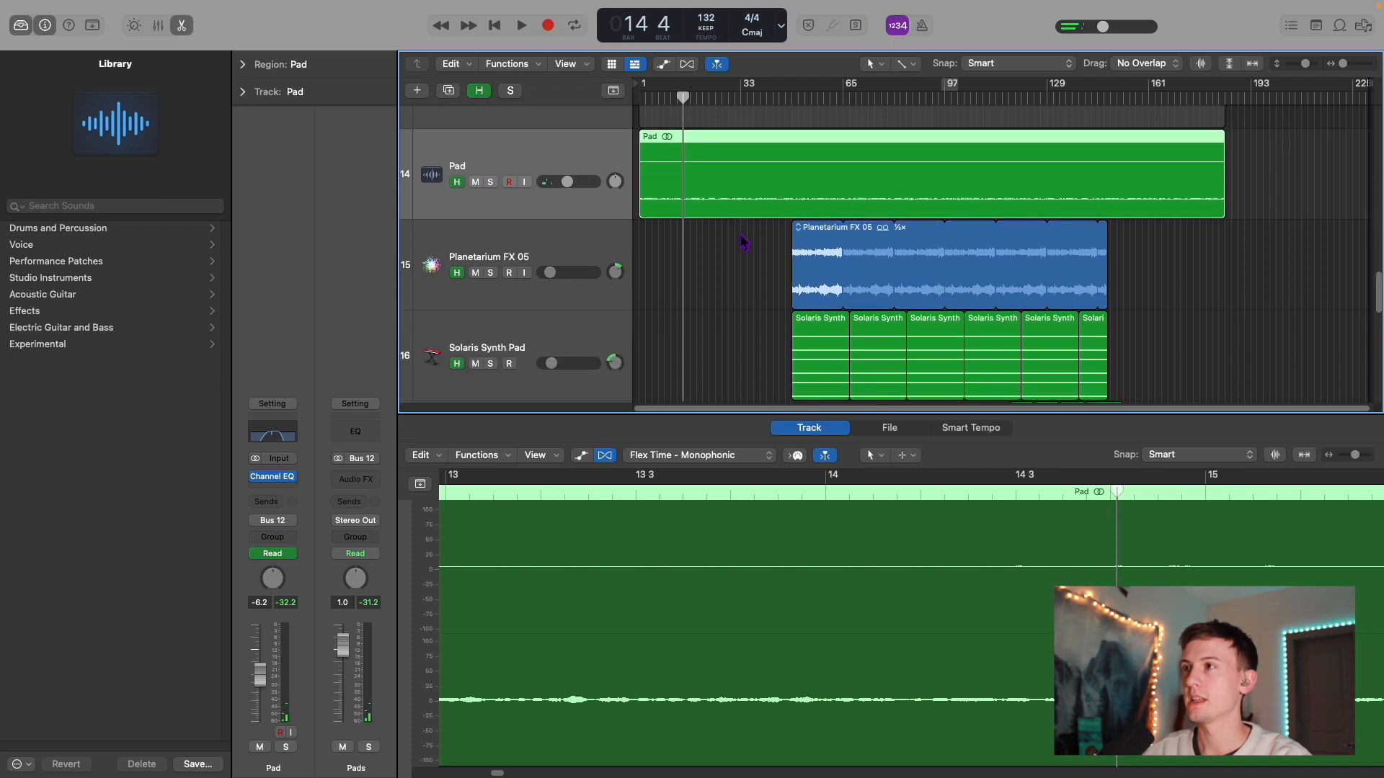
scroll(803, 171, up, 10)
scroll(806, 155, up, 3)
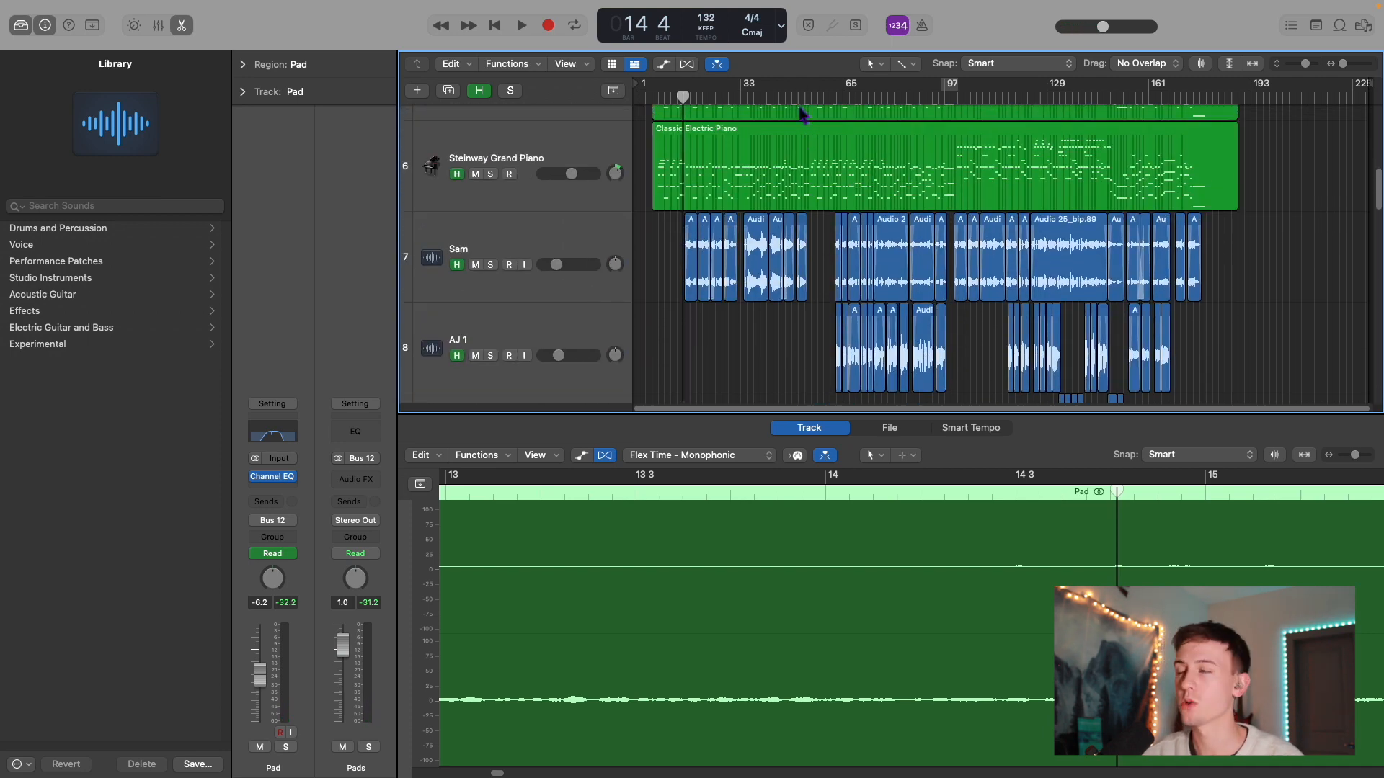
scroll(802, 115, down, 10)
click(491, 300)
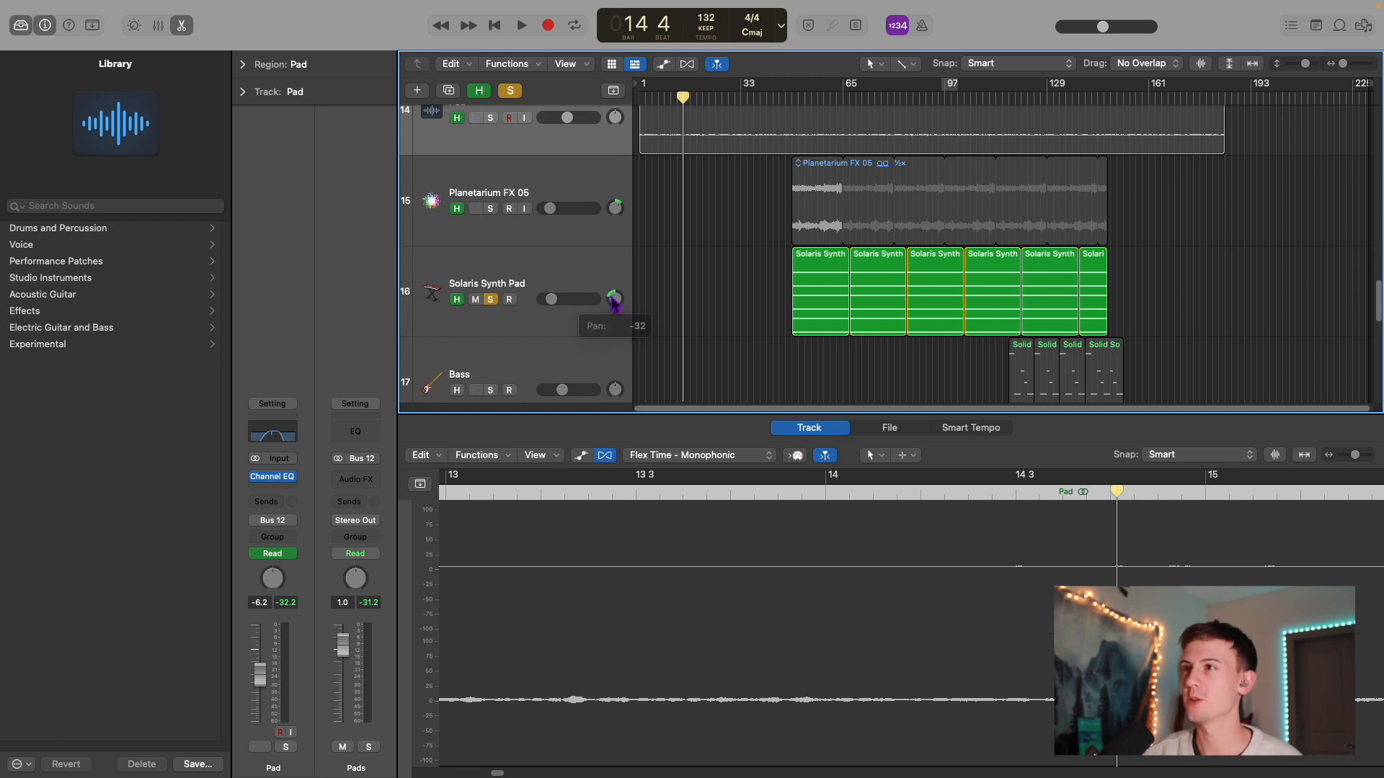
click(791, 92)
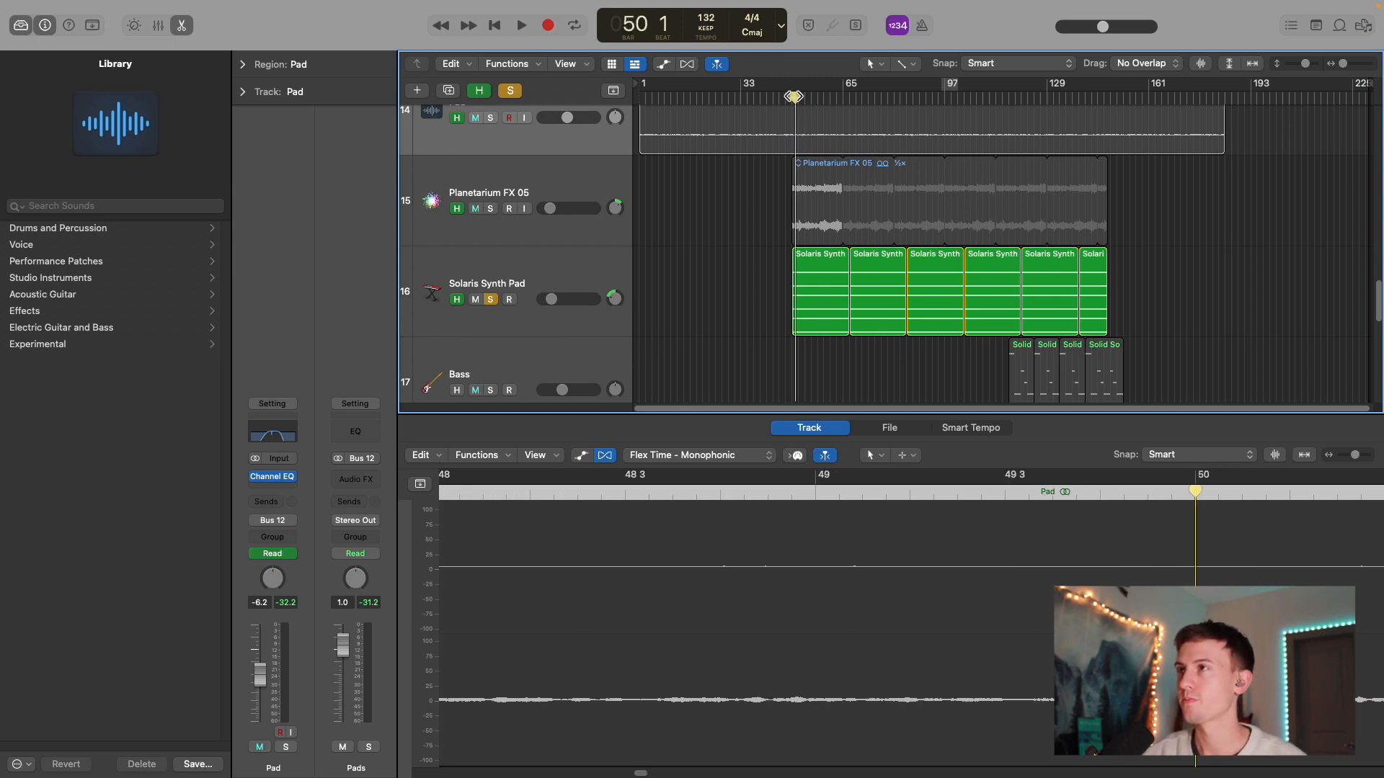
click(788, 100)
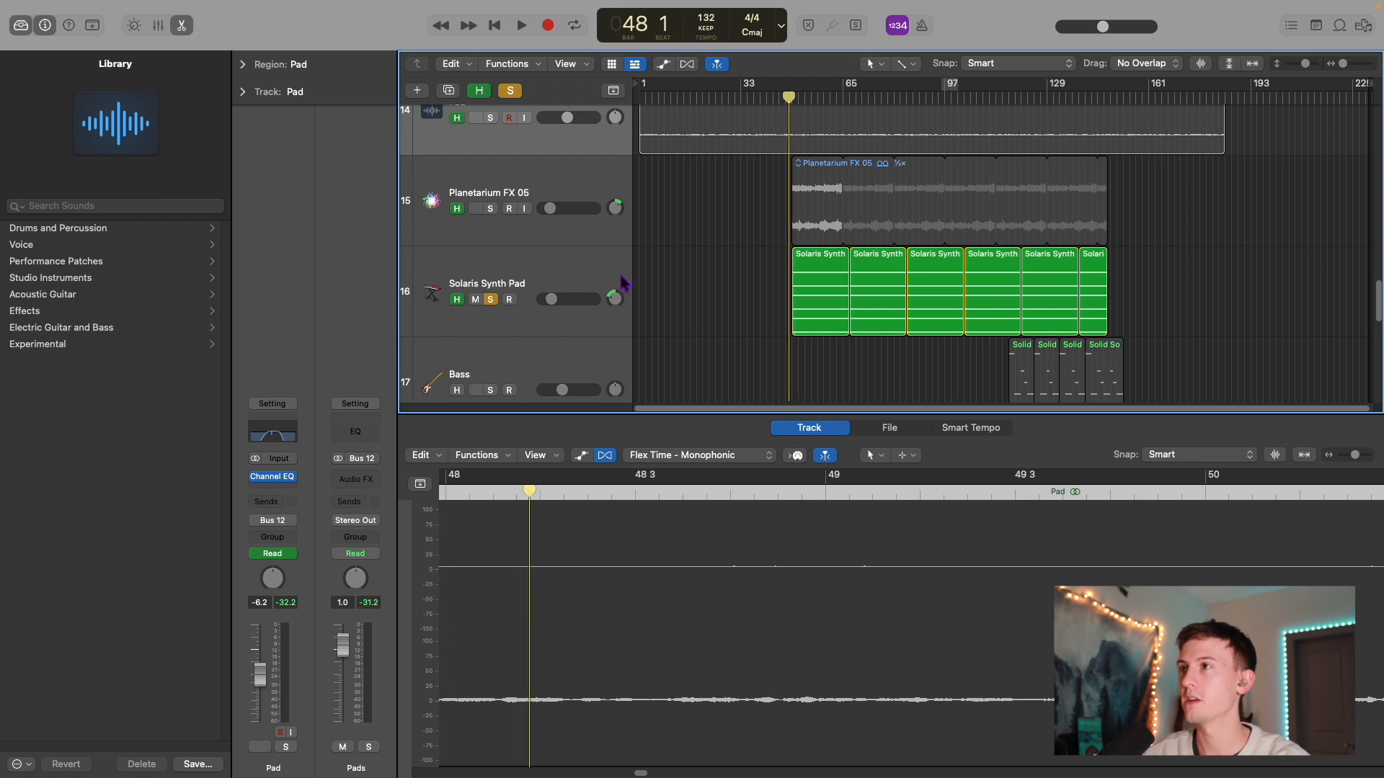
key(space)
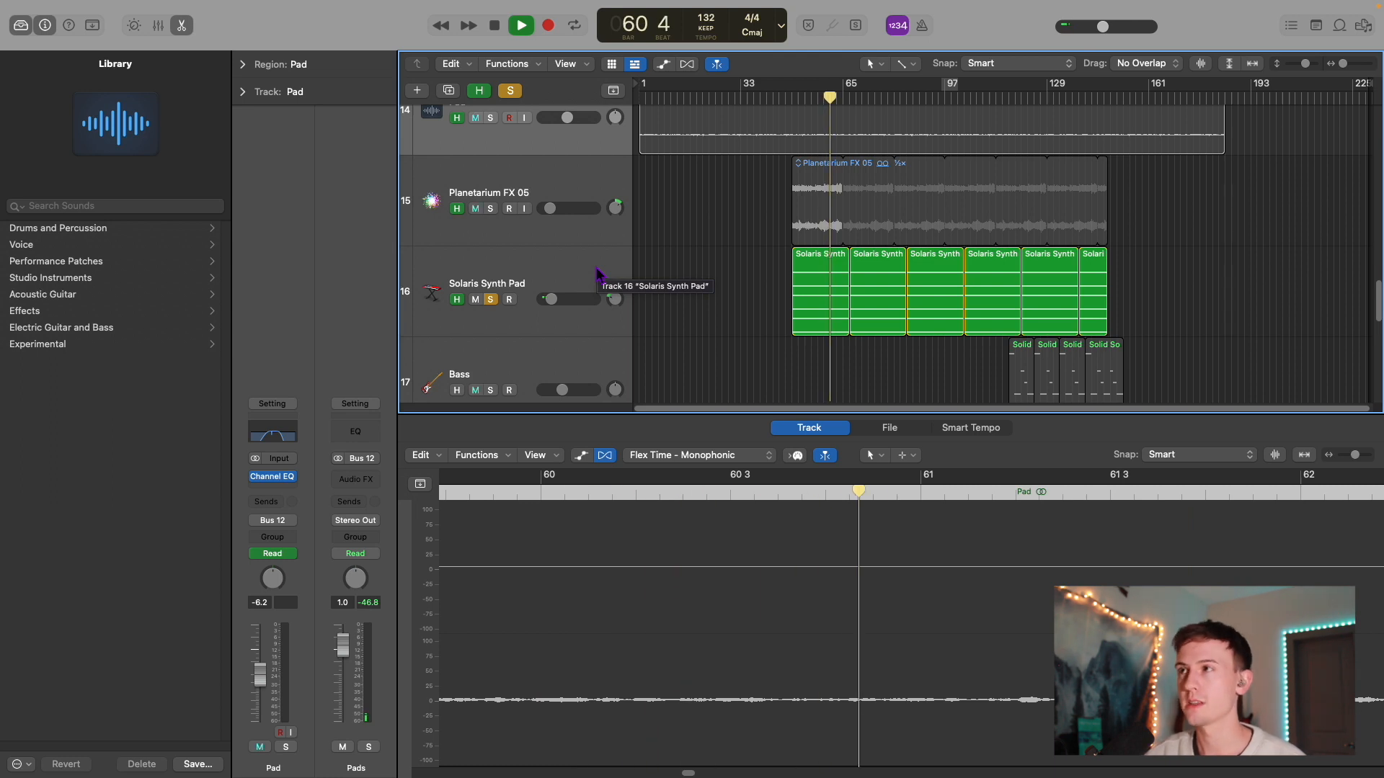
click(597, 272)
key(space)
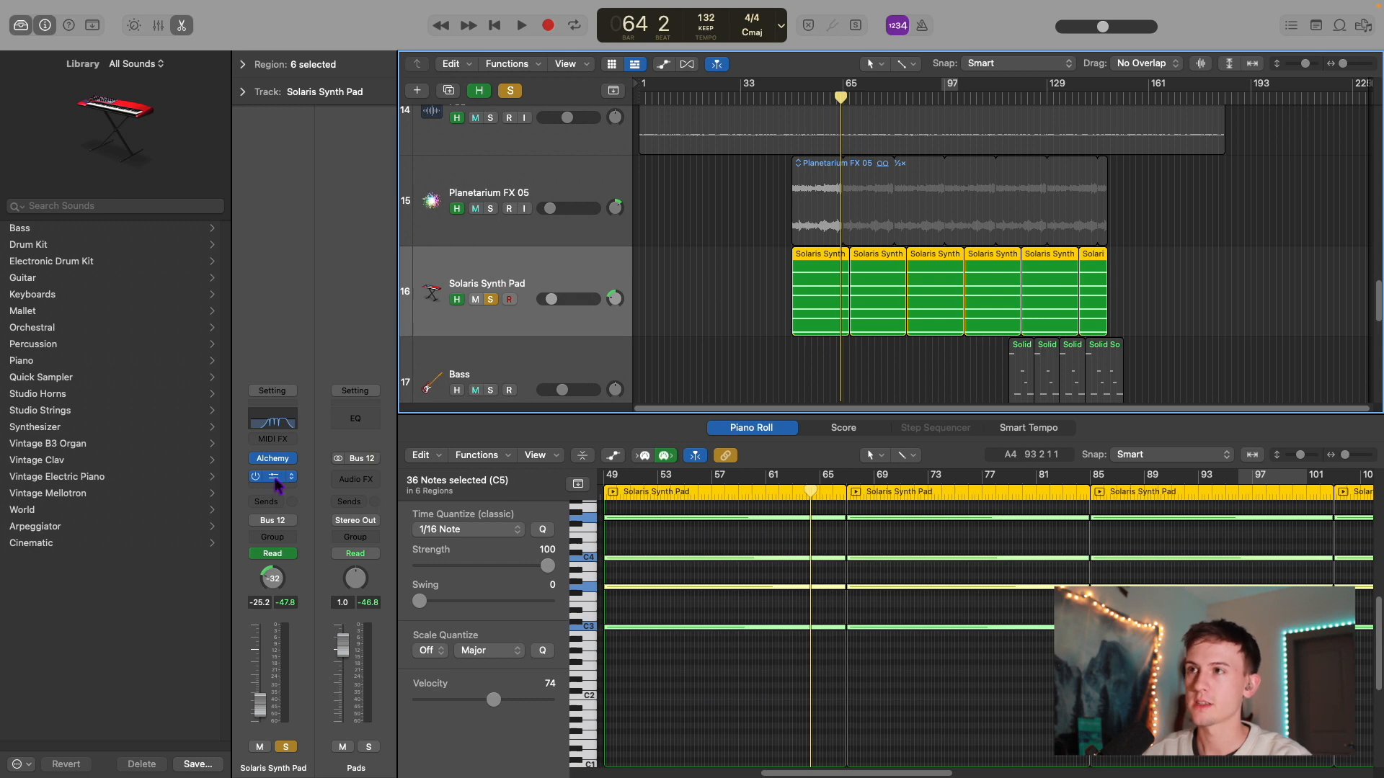
Step: Audition the Solaris Synth Pad's 394 Hz EQ cut by boosting it to about +19.2 dB, restore it to -20.9 dB, and clear the solo
click(279, 425)
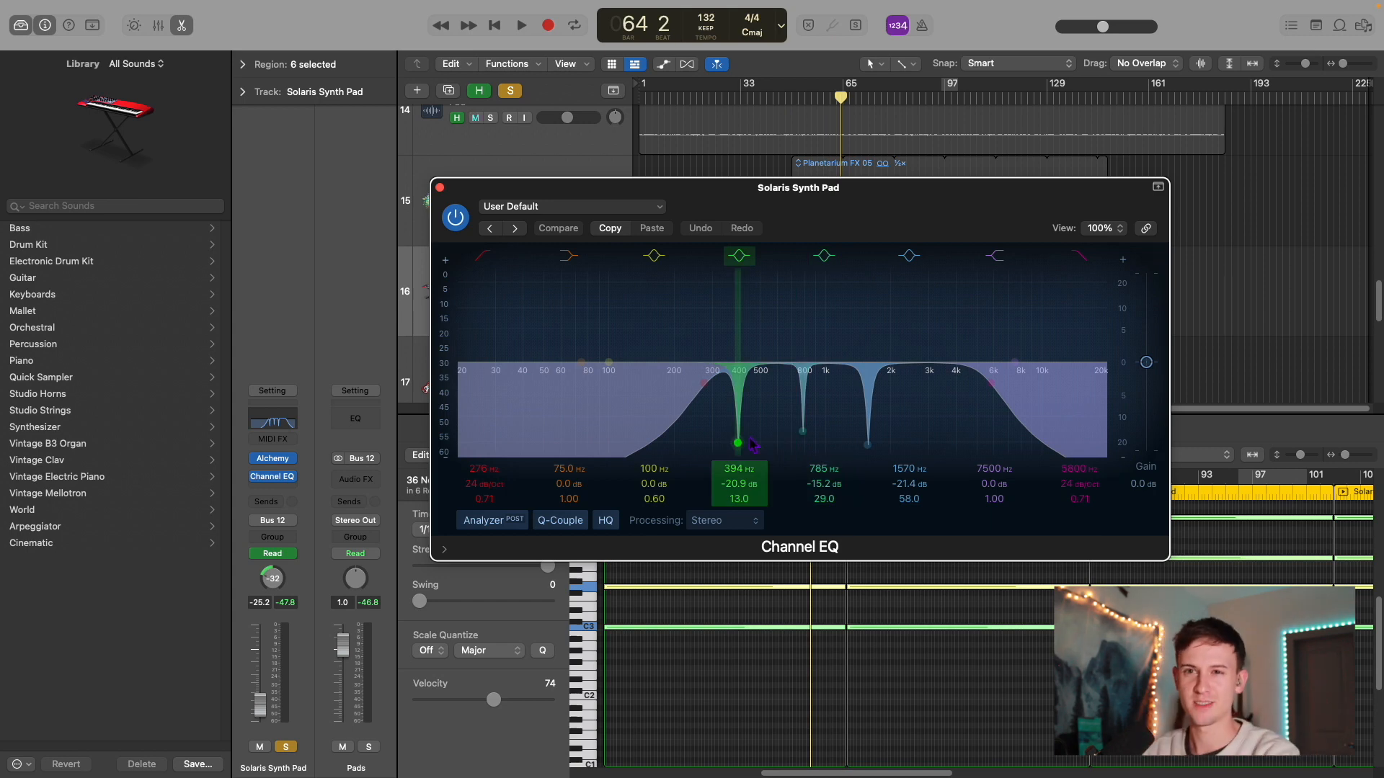
click(461, 224)
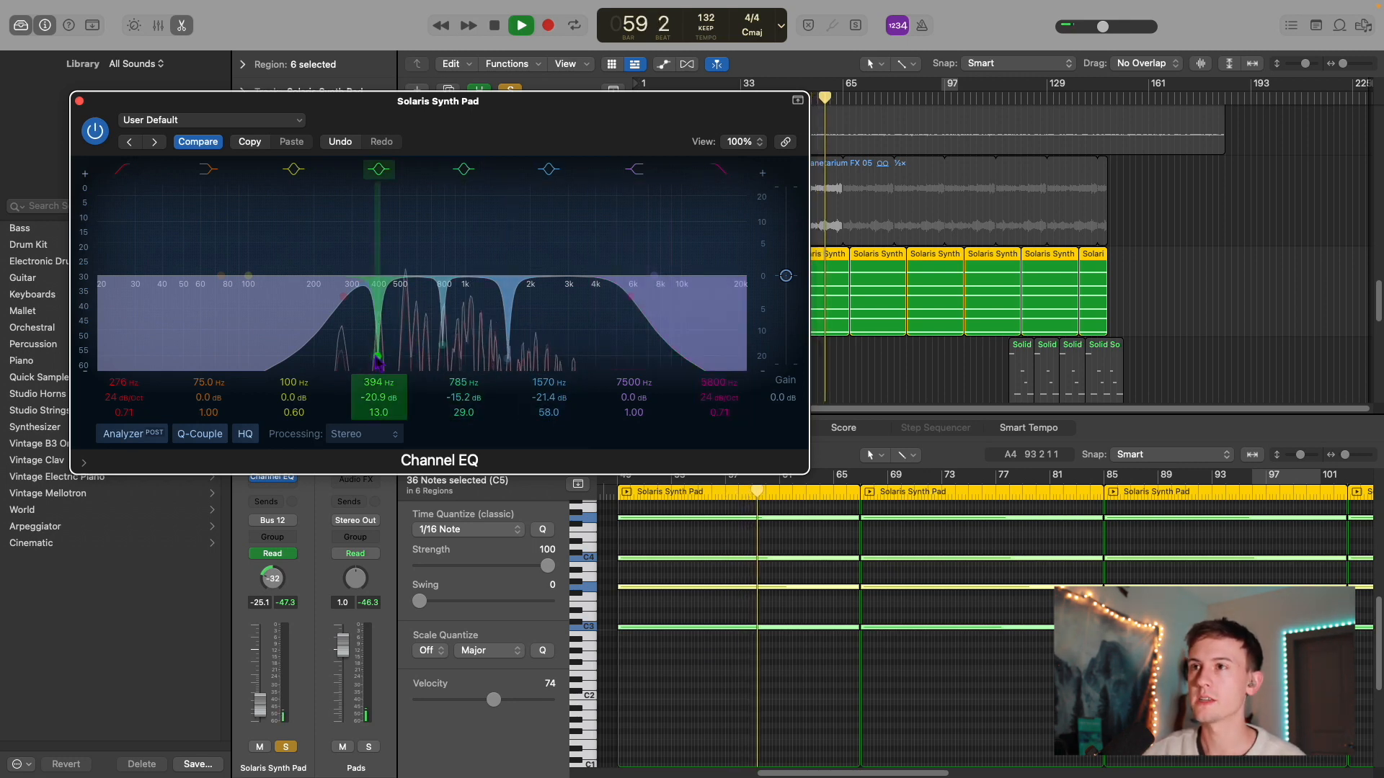
drag(378, 360, 379, 204)
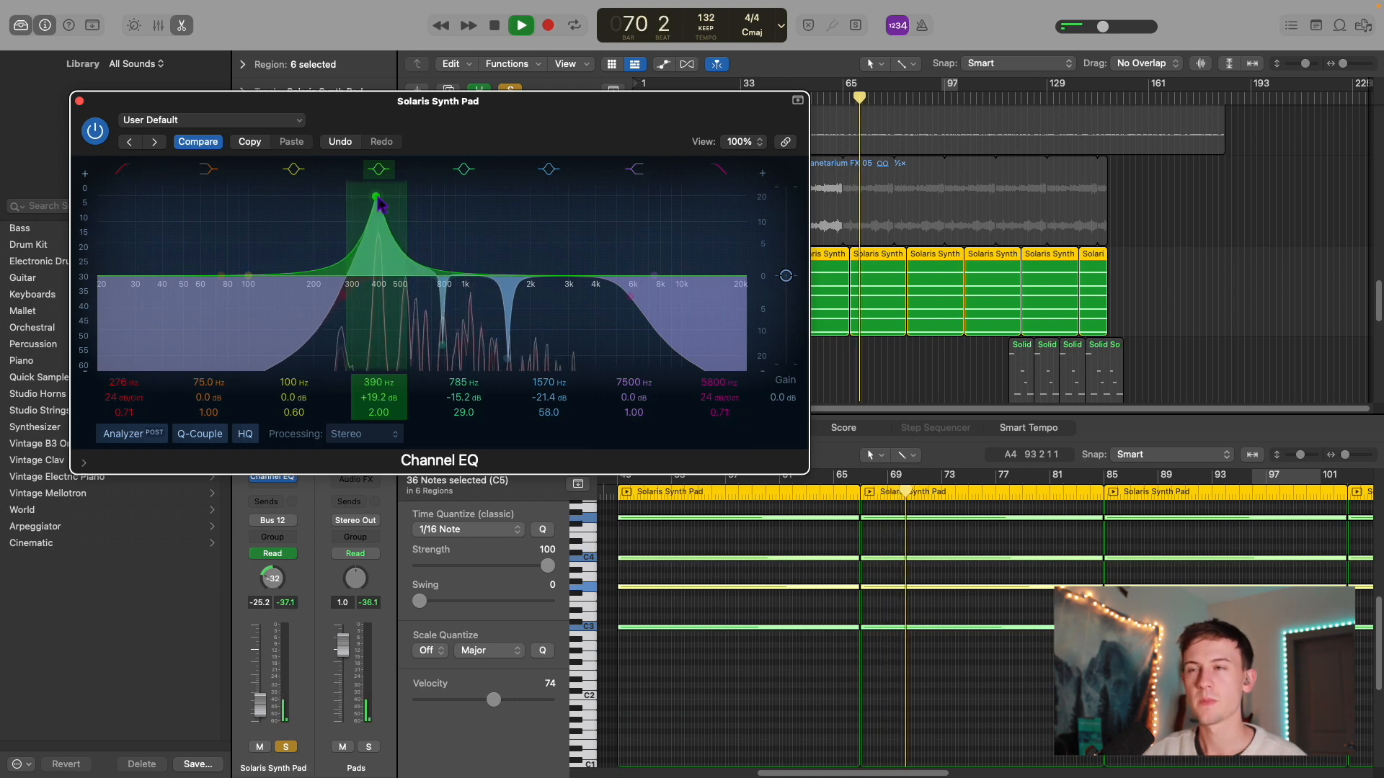
drag(407, 206, 376, 351)
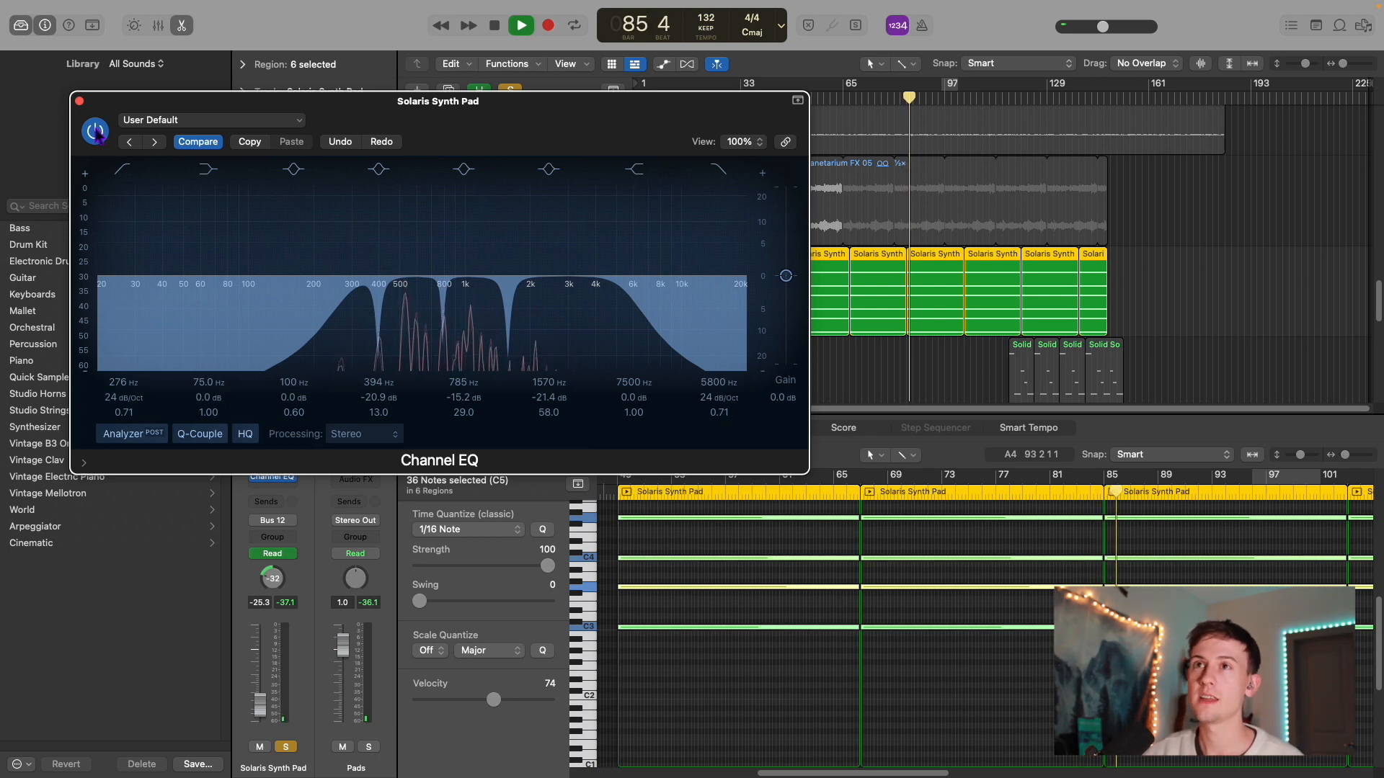
click(79, 101)
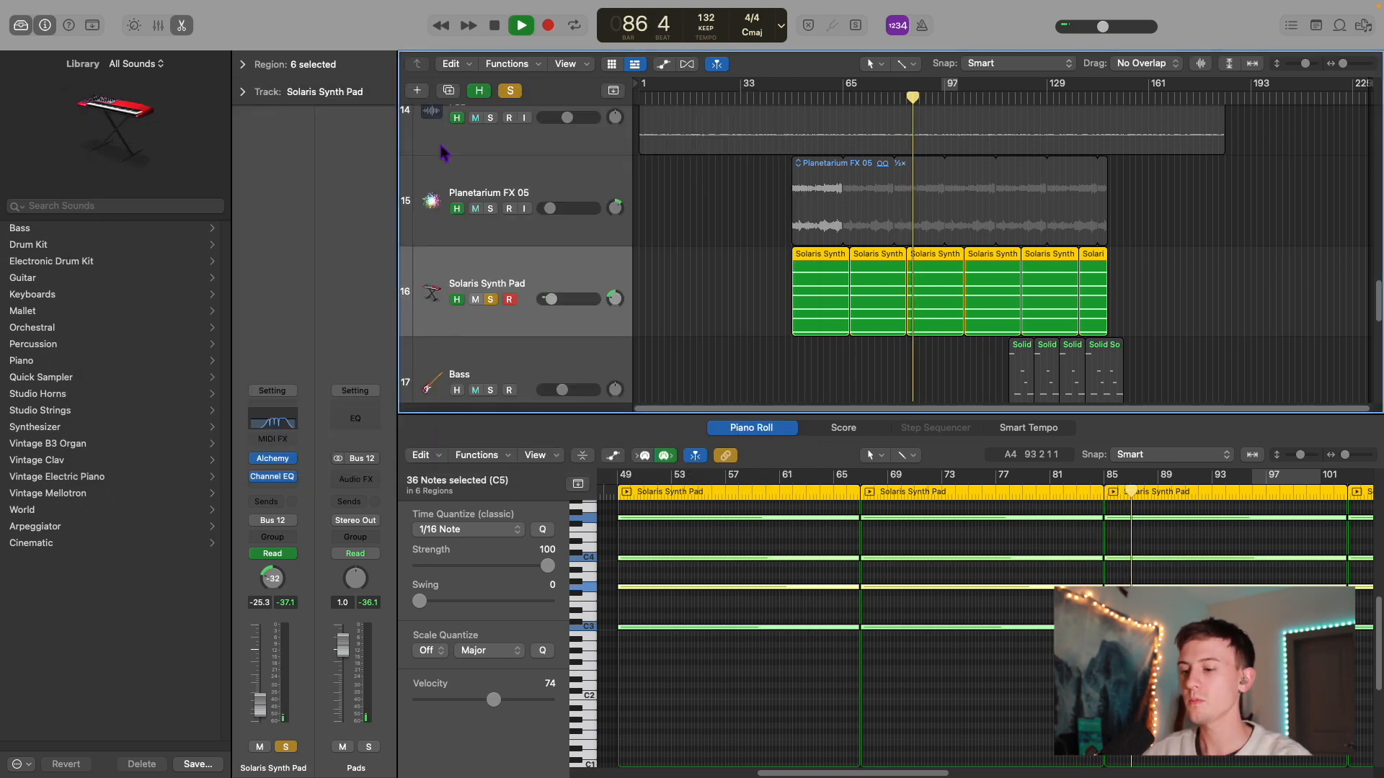
key(space)
click(491, 300)
Step: Review the Channel EQ curve on the Pad track and close its plug-in window
scroll(550, 268, up, 3)
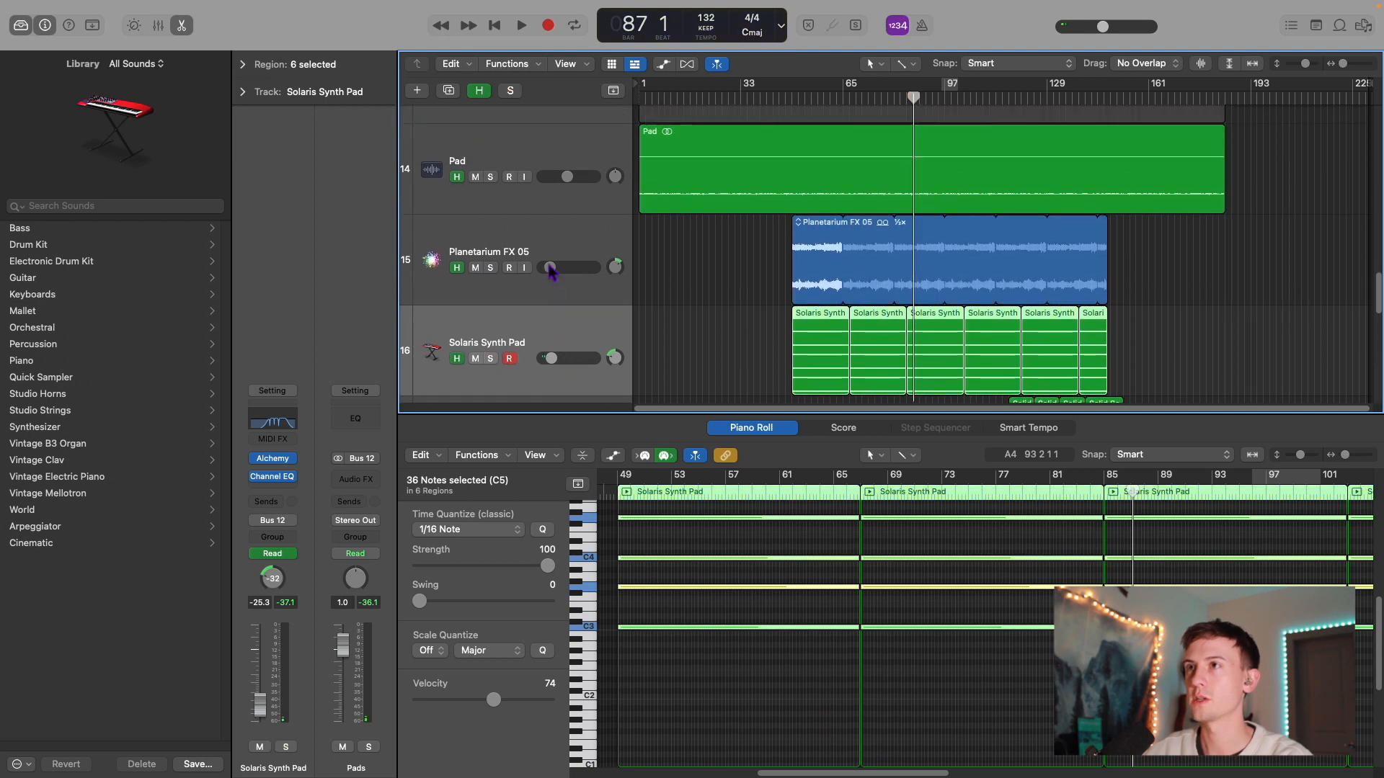
click(522, 170)
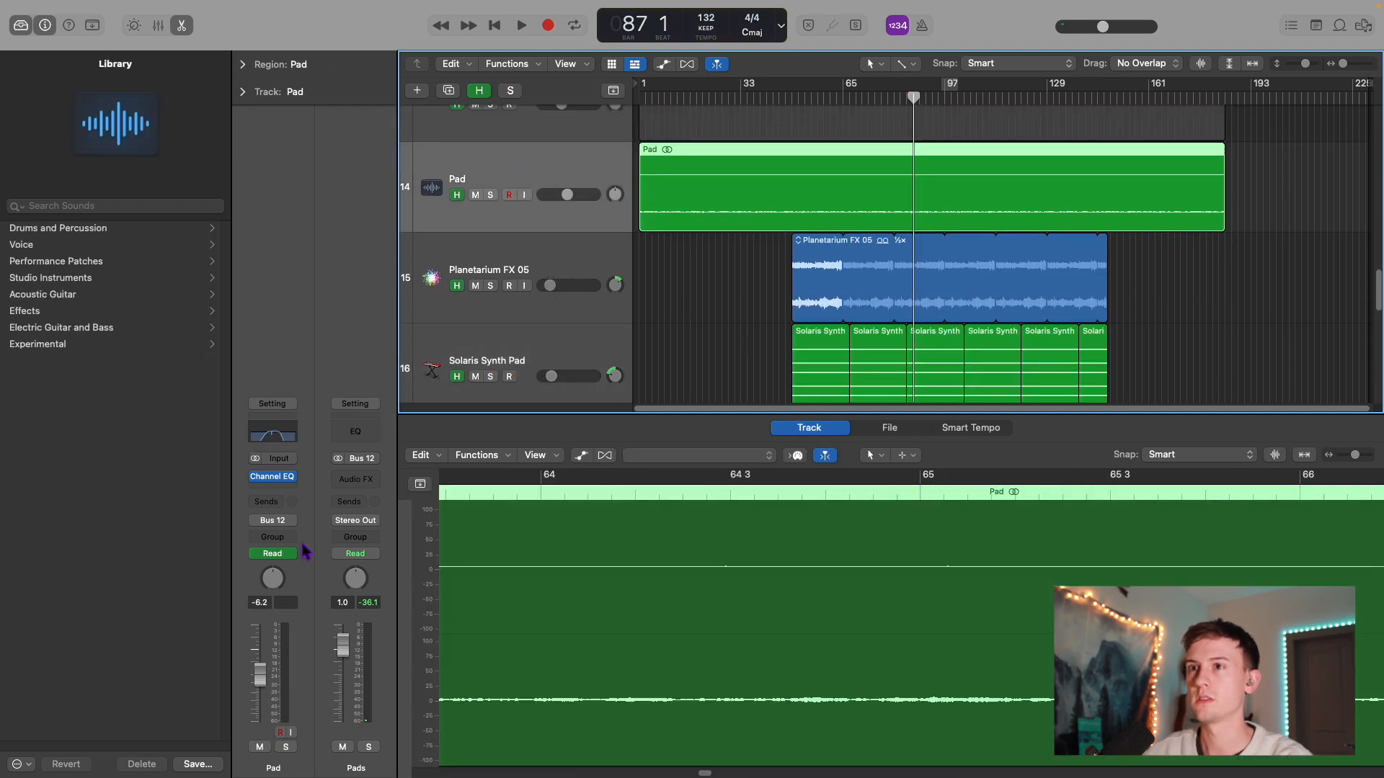
click(286, 436)
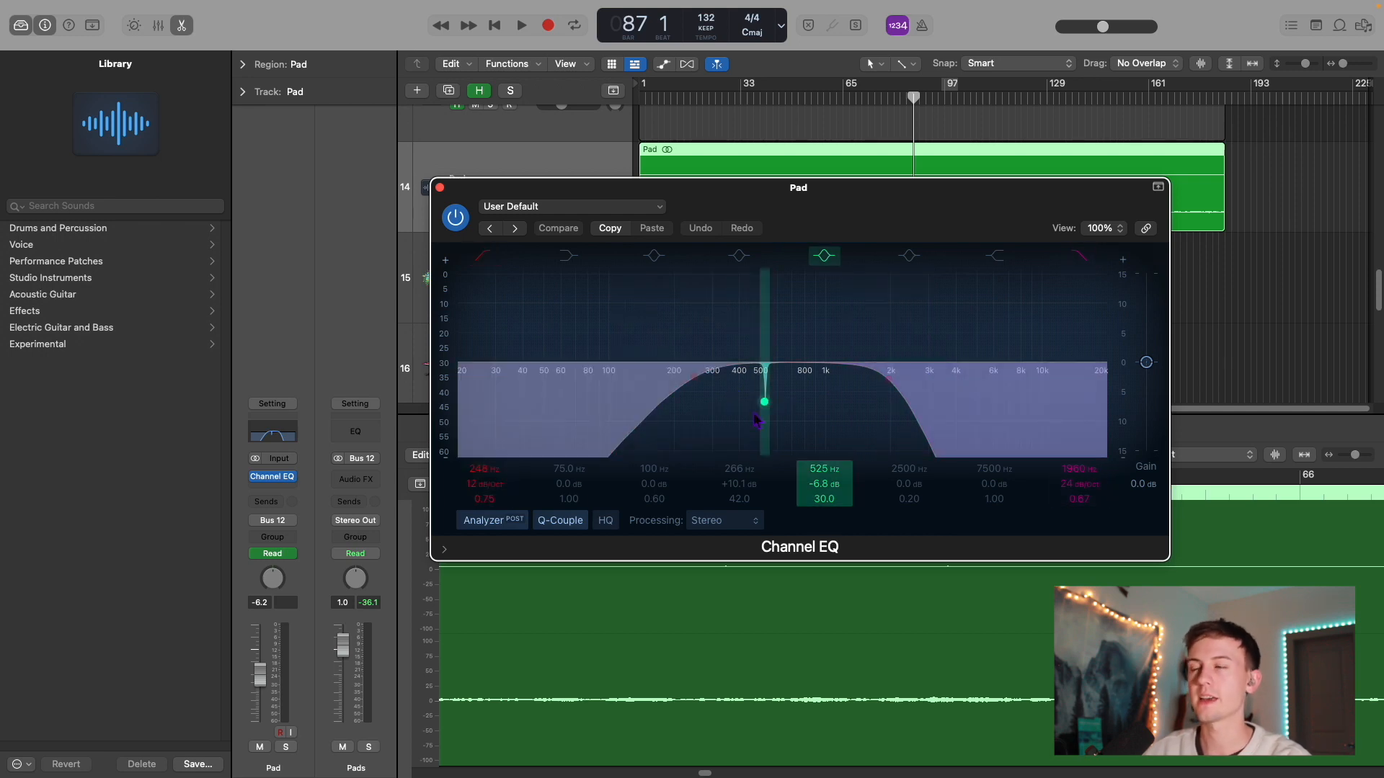
click(440, 188)
Step: Select vocal track 7, bypass its Compressor, Channel EQ, pitch correction and DeEsser 2, and place the playhead at bar 15
scroll(776, 243, up, 10)
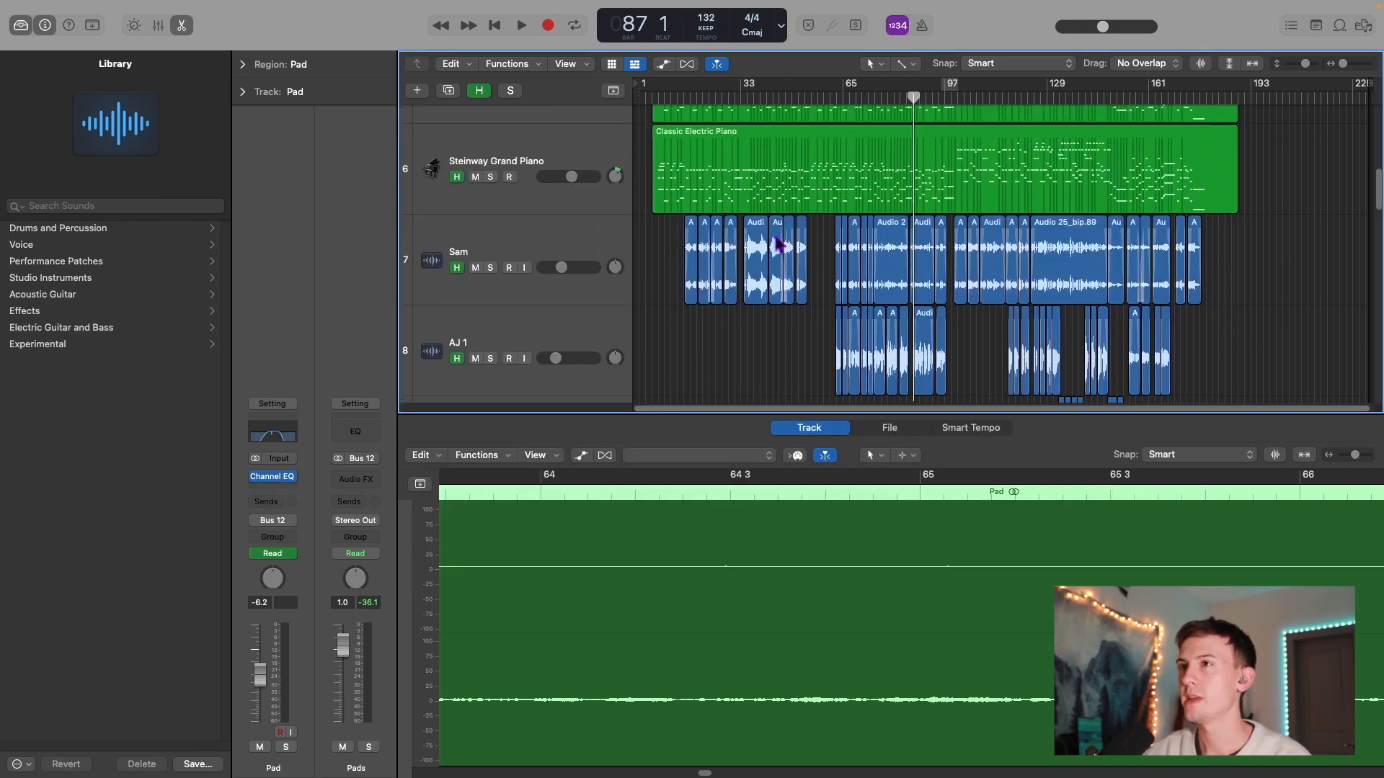
scroll(777, 243, down, 8)
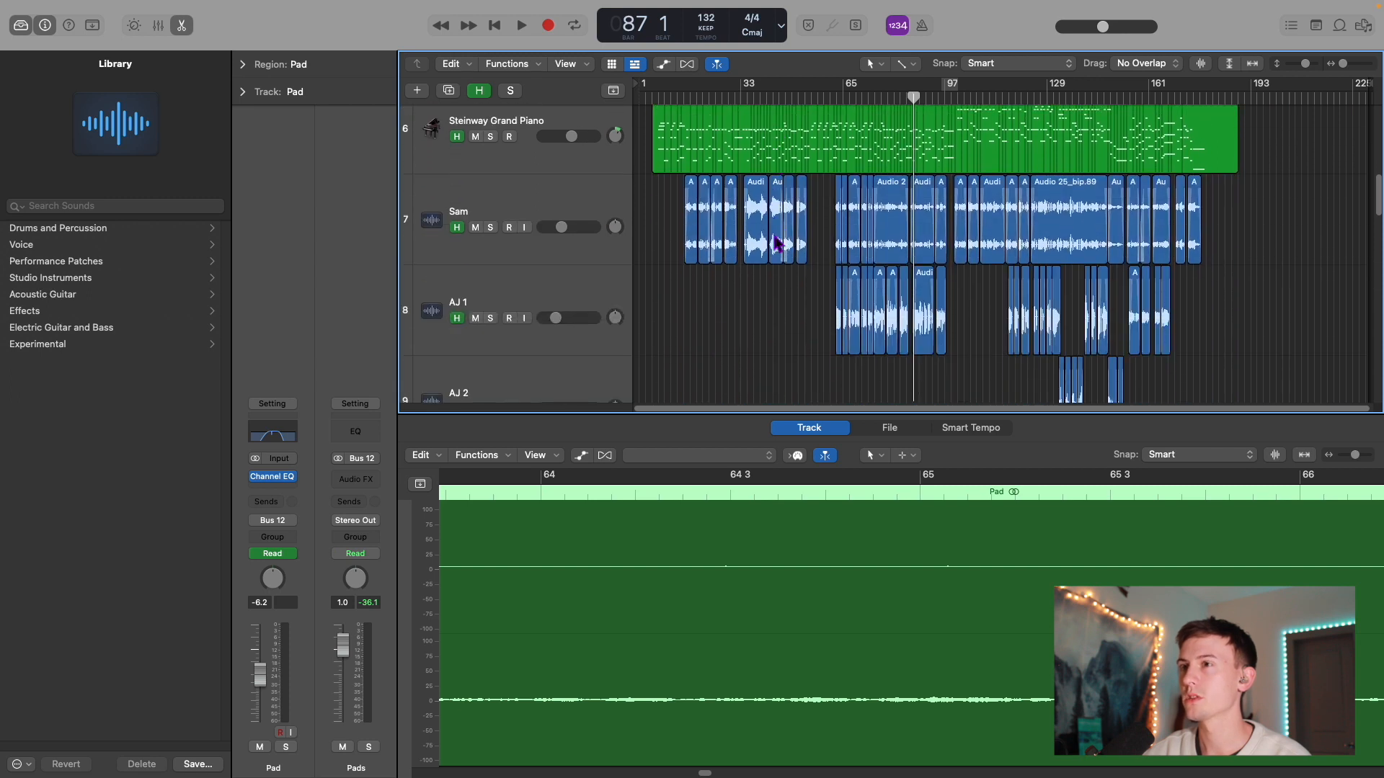
click(503, 197)
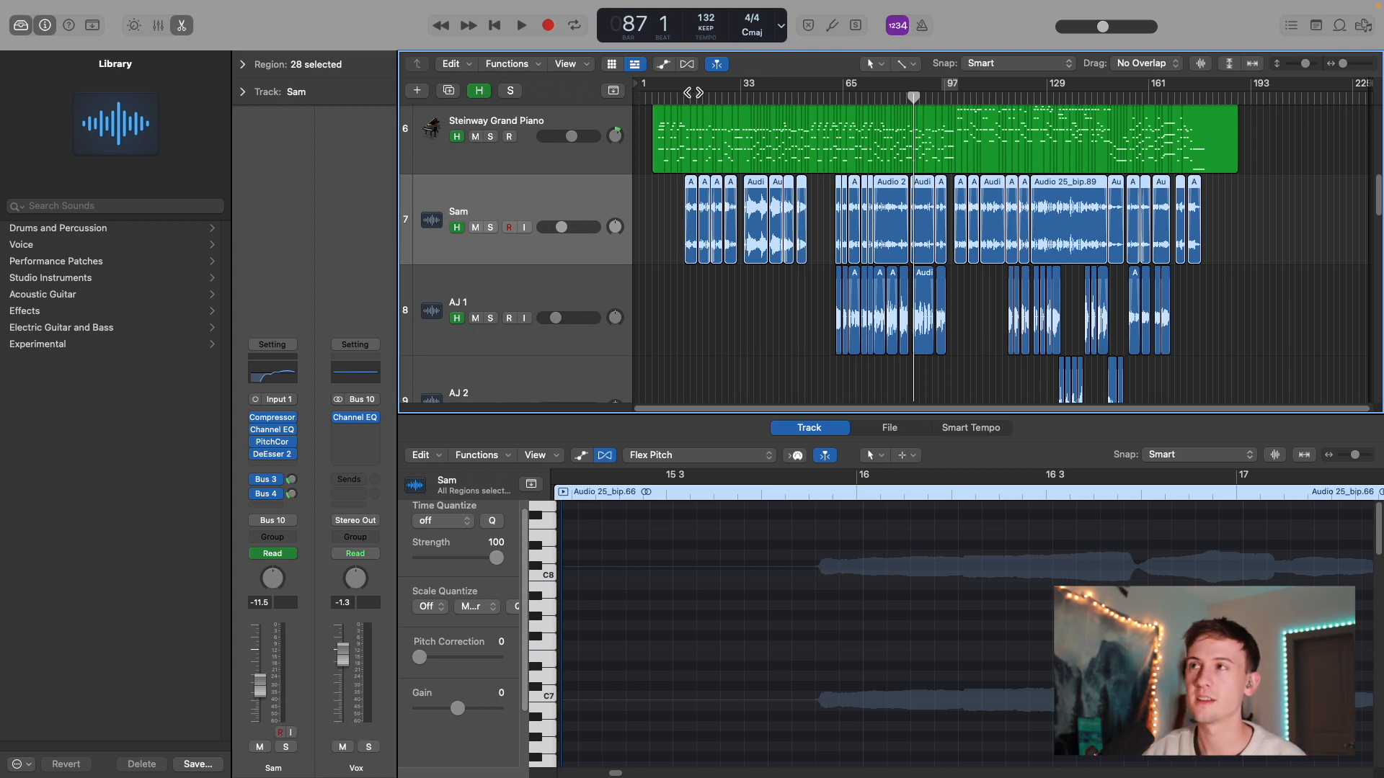
click(688, 94)
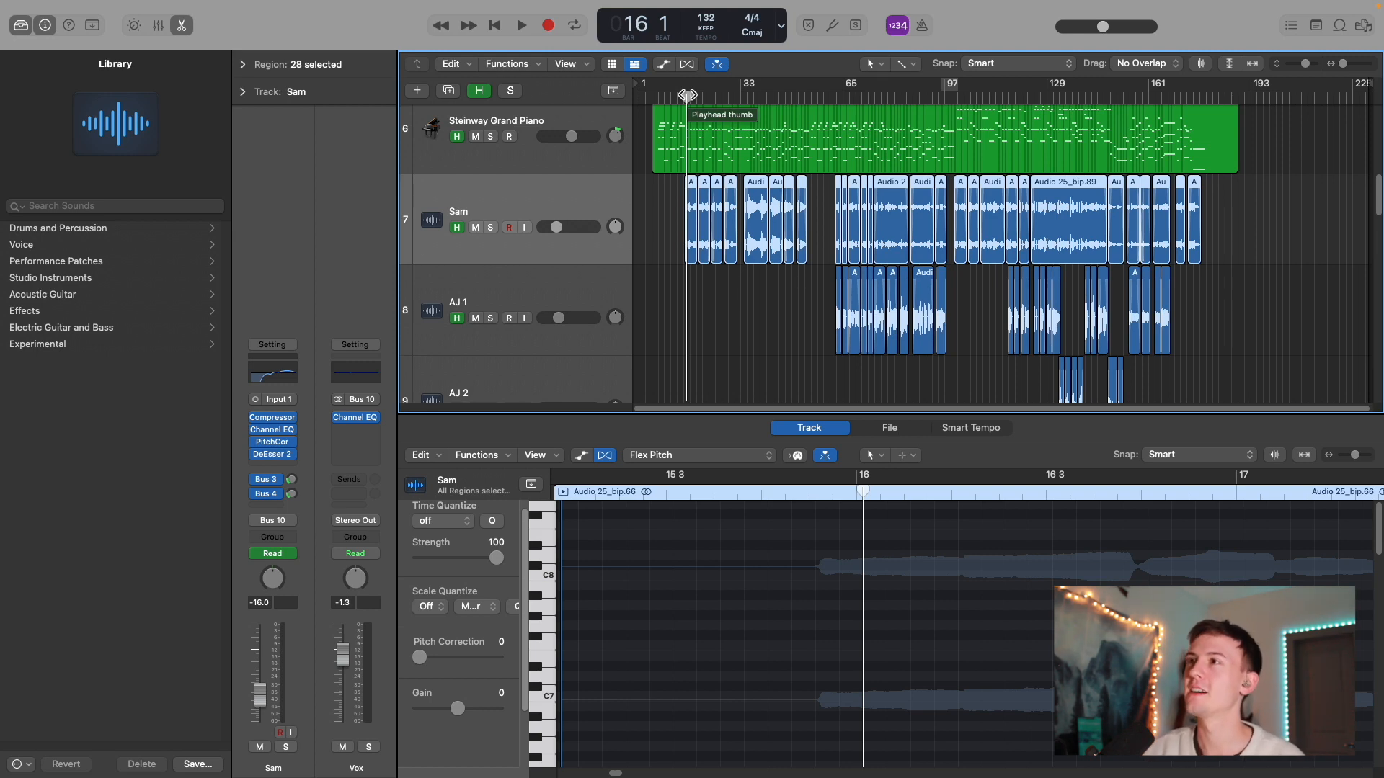
drag(687, 96, 683, 98)
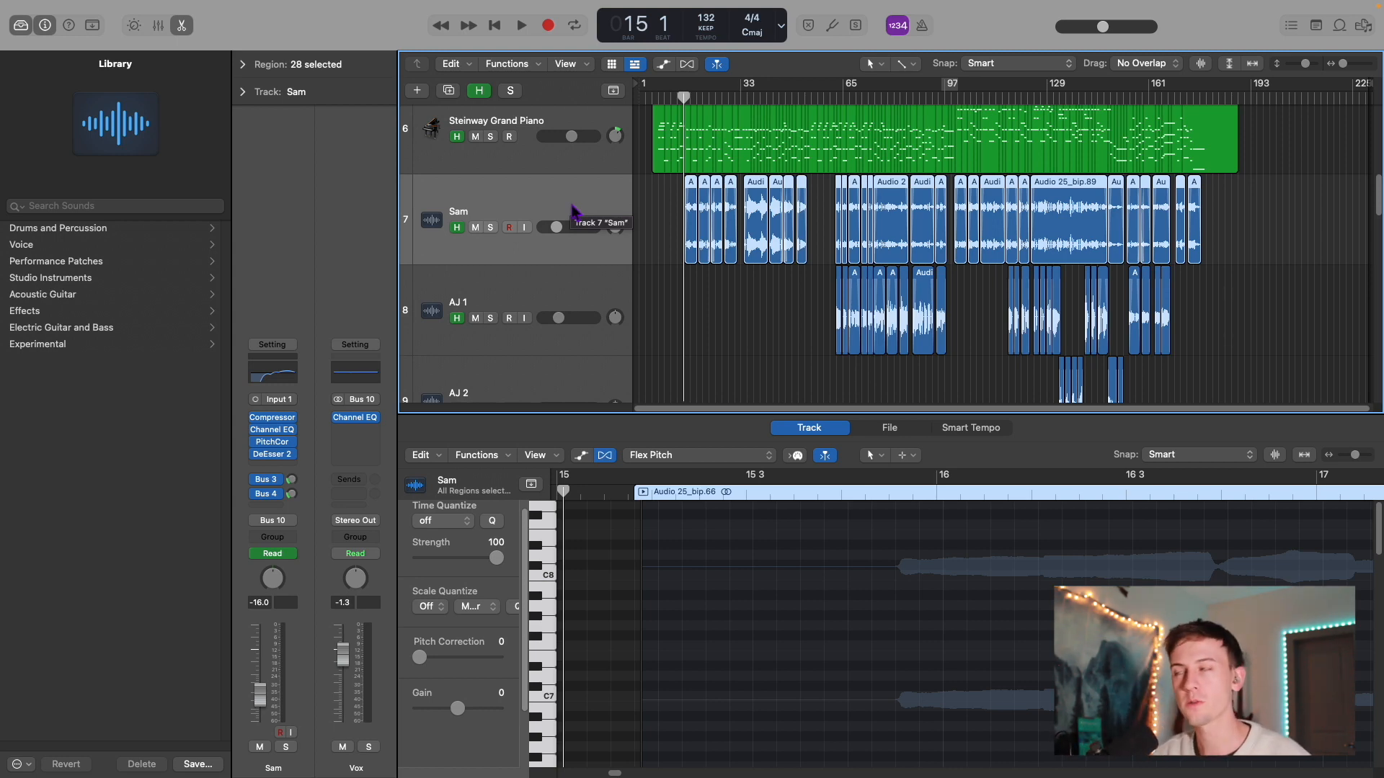
key(period)
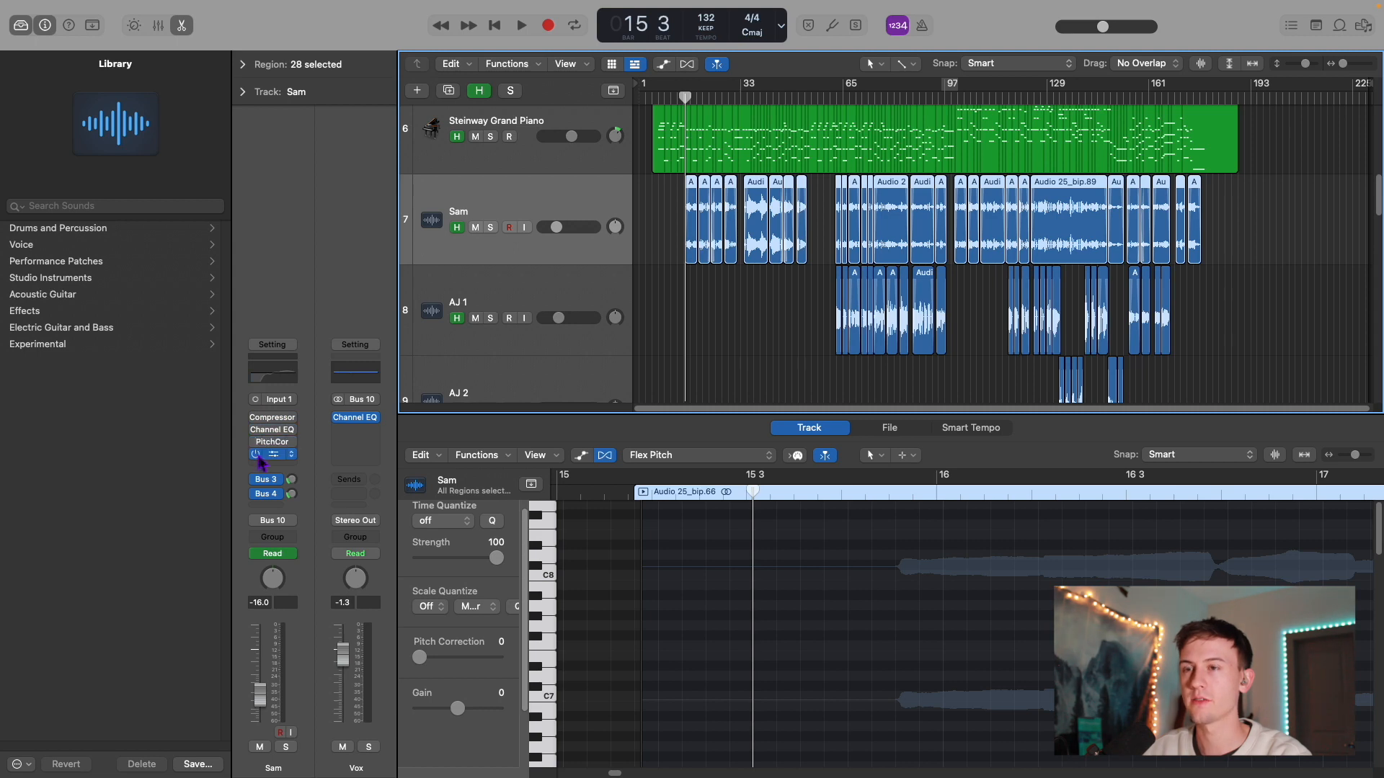
drag(686, 95, 683, 98)
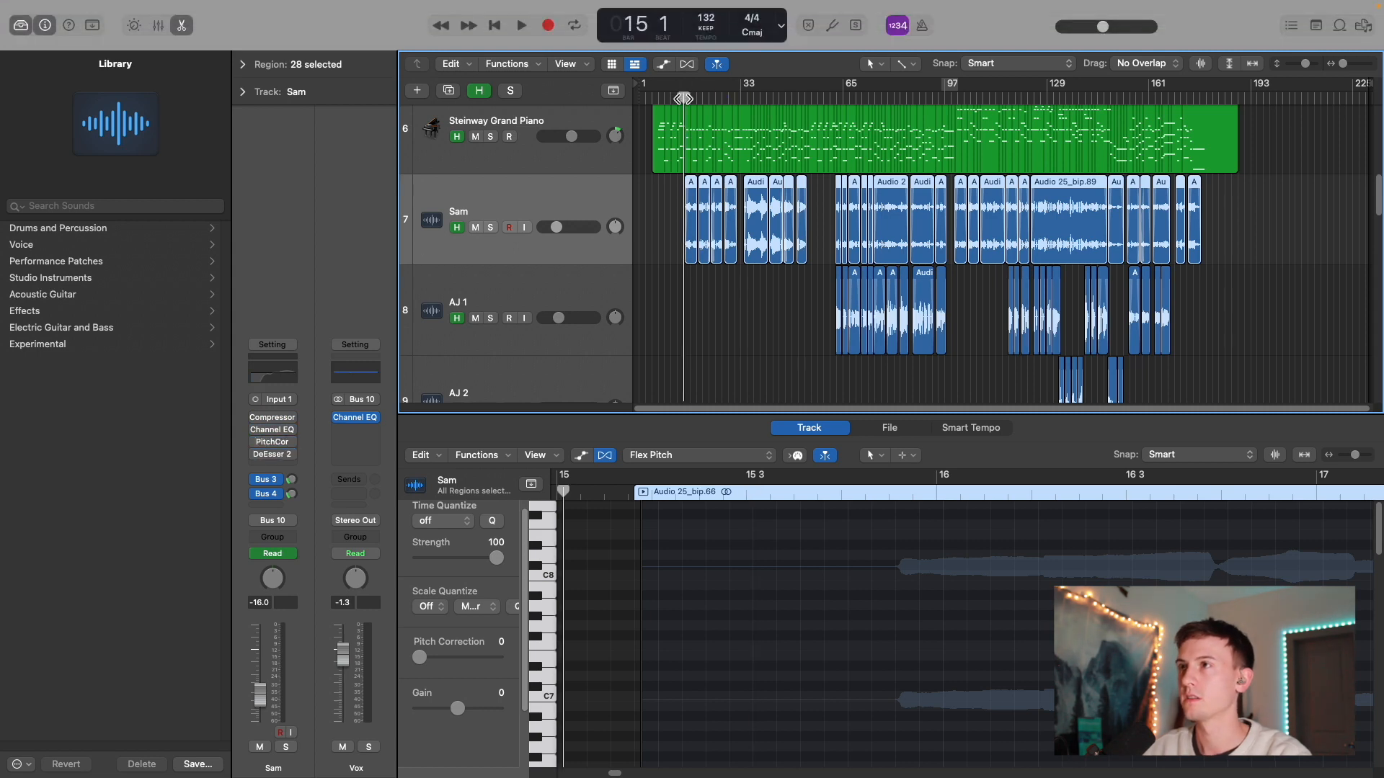
Step: Solo vocal track 7, switch off its Bus 3 and Bus 4 sends, and listen to the dry vocal to about bar 23
key(space)
click(491, 227)
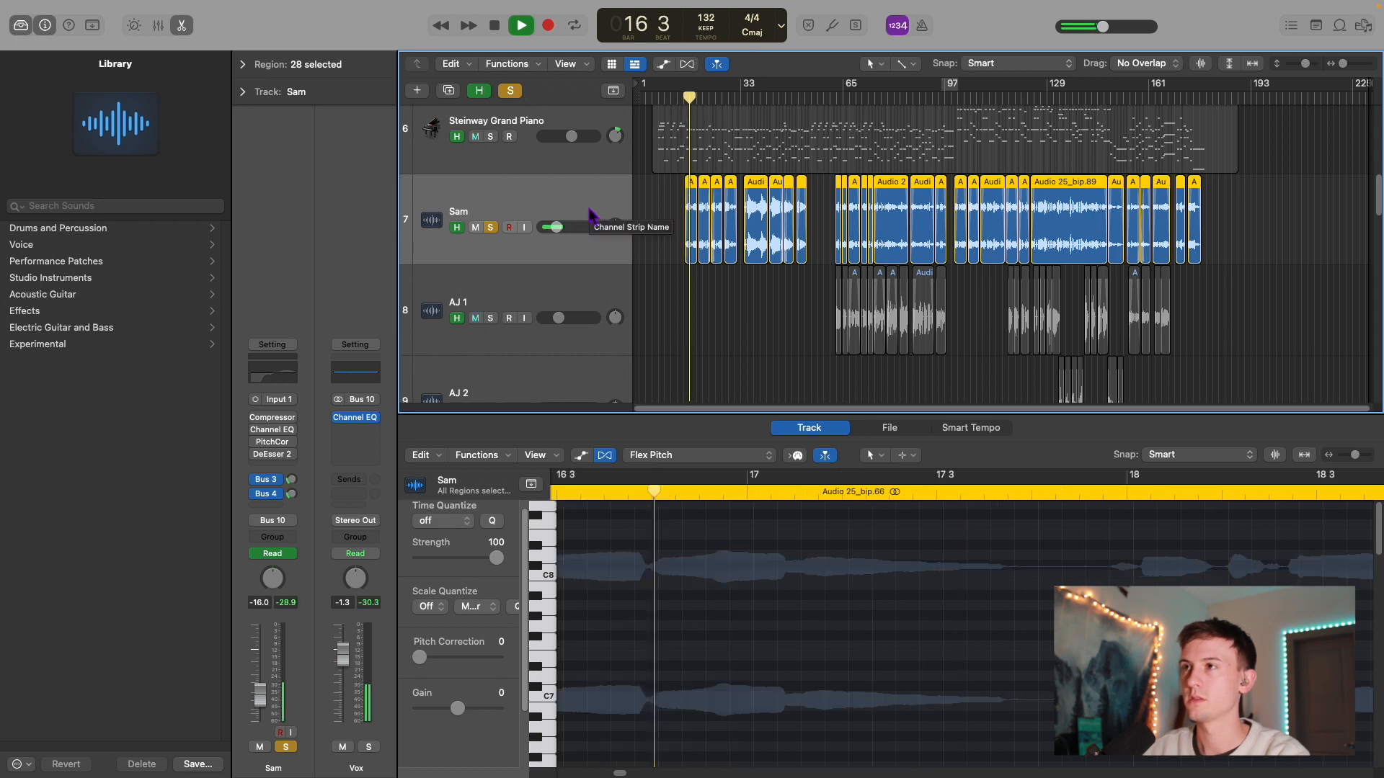
click(258, 479)
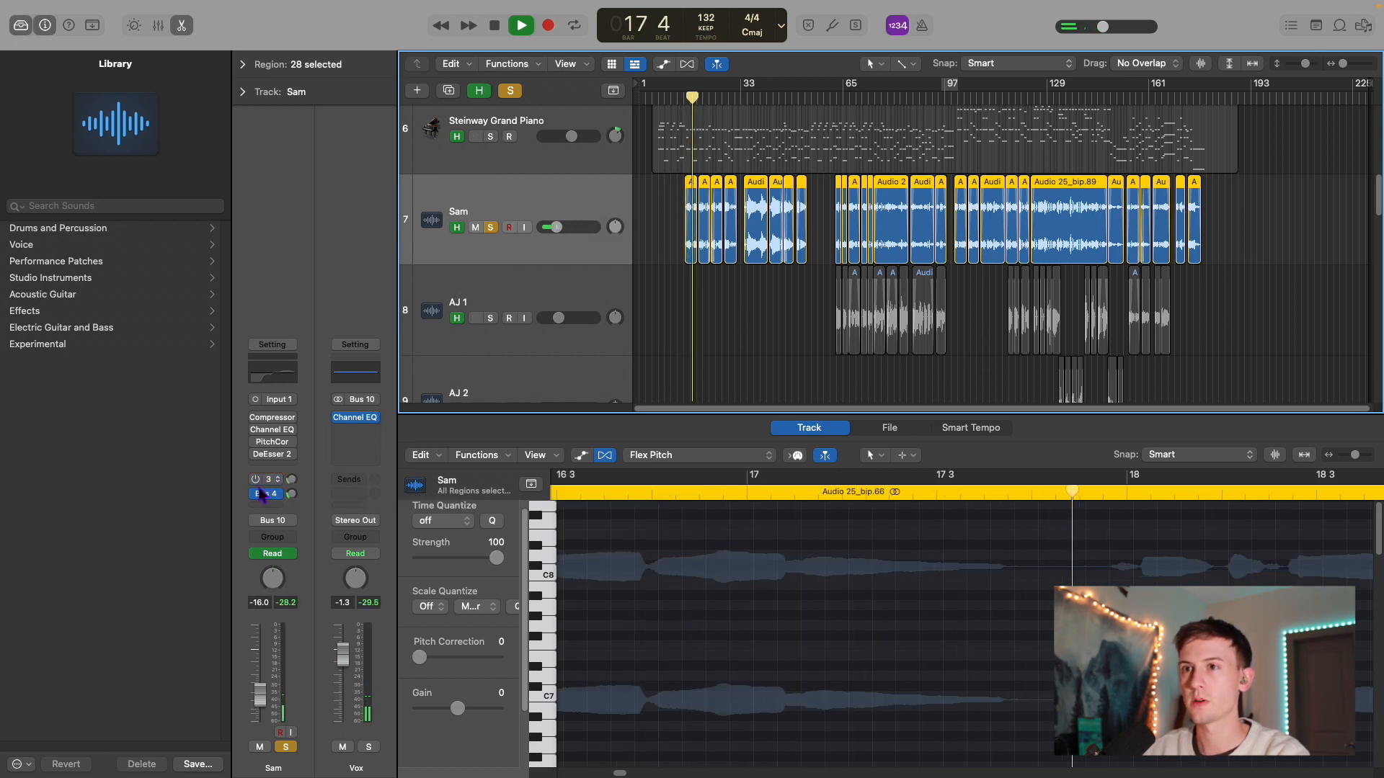
click(257, 493)
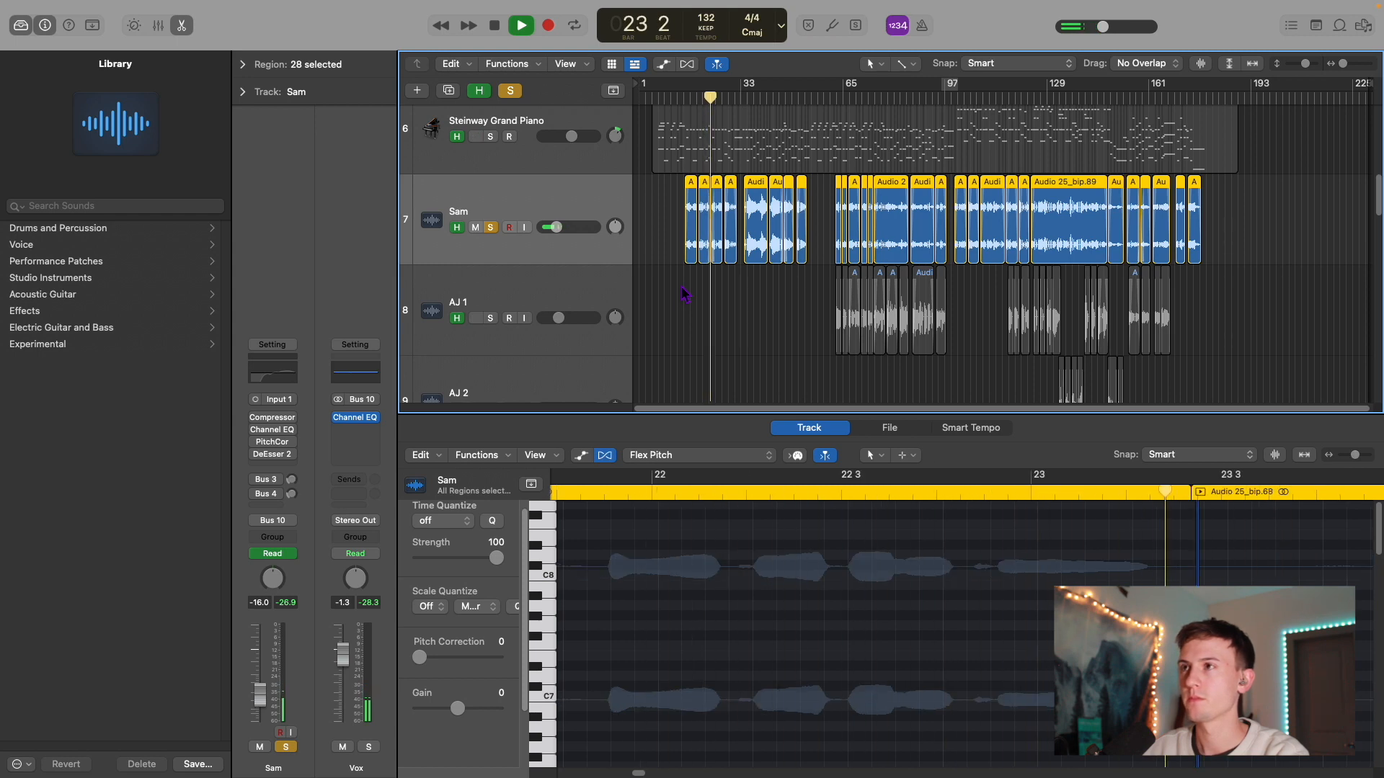
key(space)
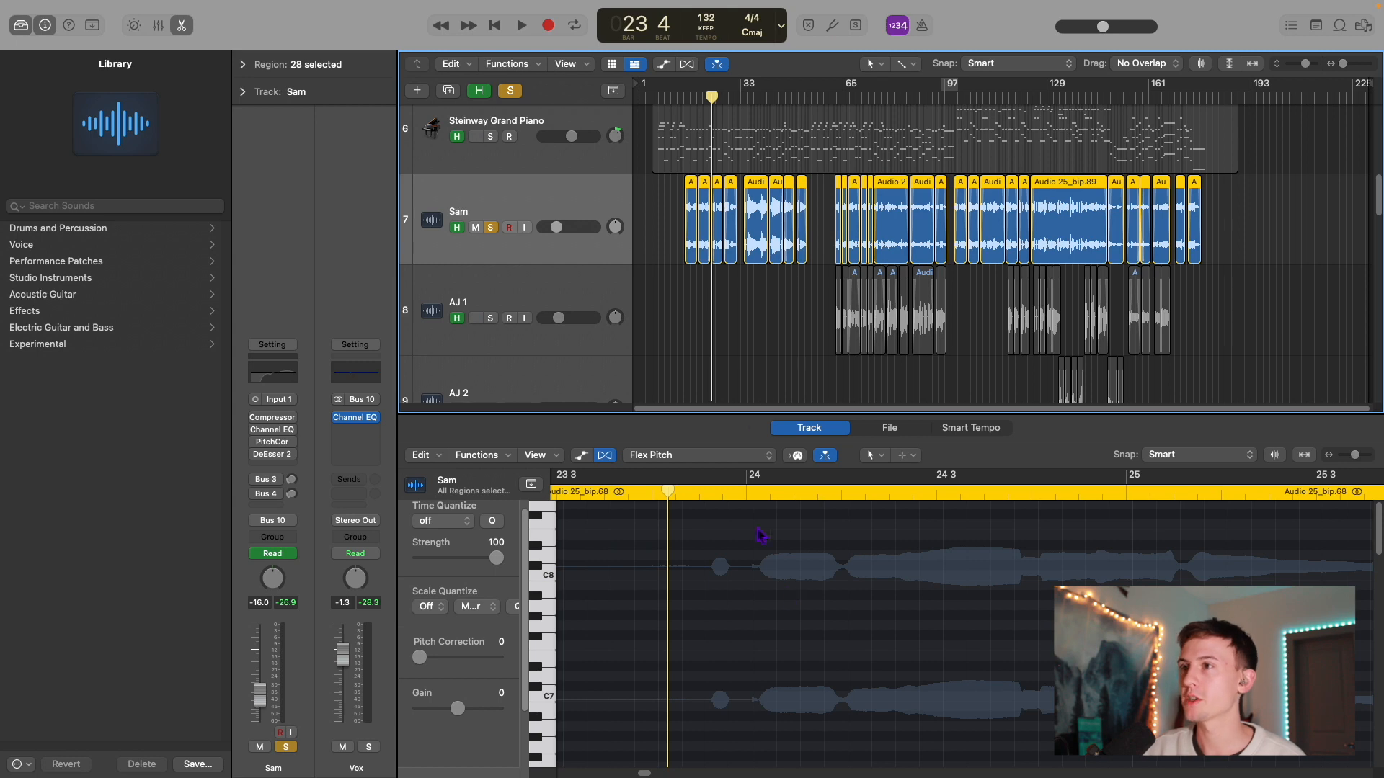
Step: Examine the vocal's Flex Pitch notes around bars 24 to 25, selecting three of them to check their pitch correction
scroll(792, 591, down, 5)
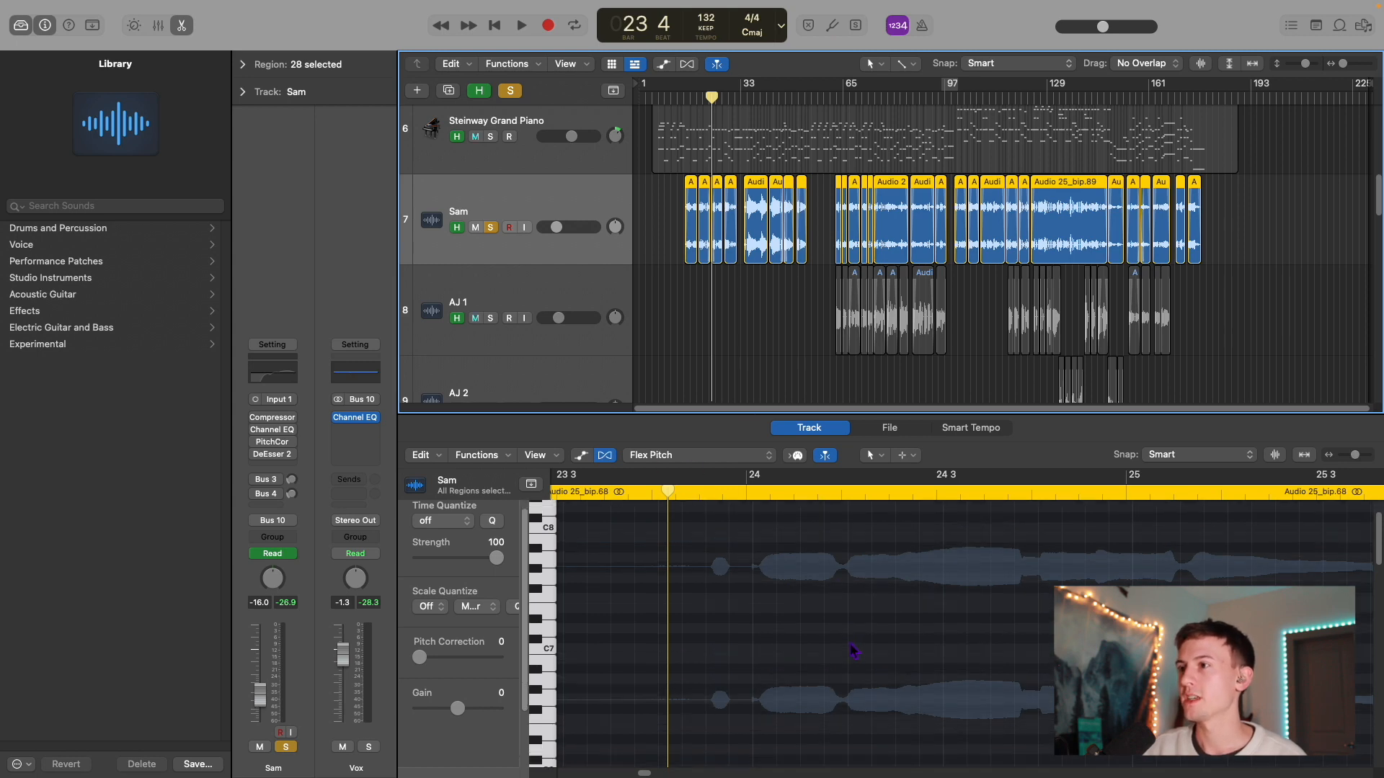
scroll(770, 639, down, 10)
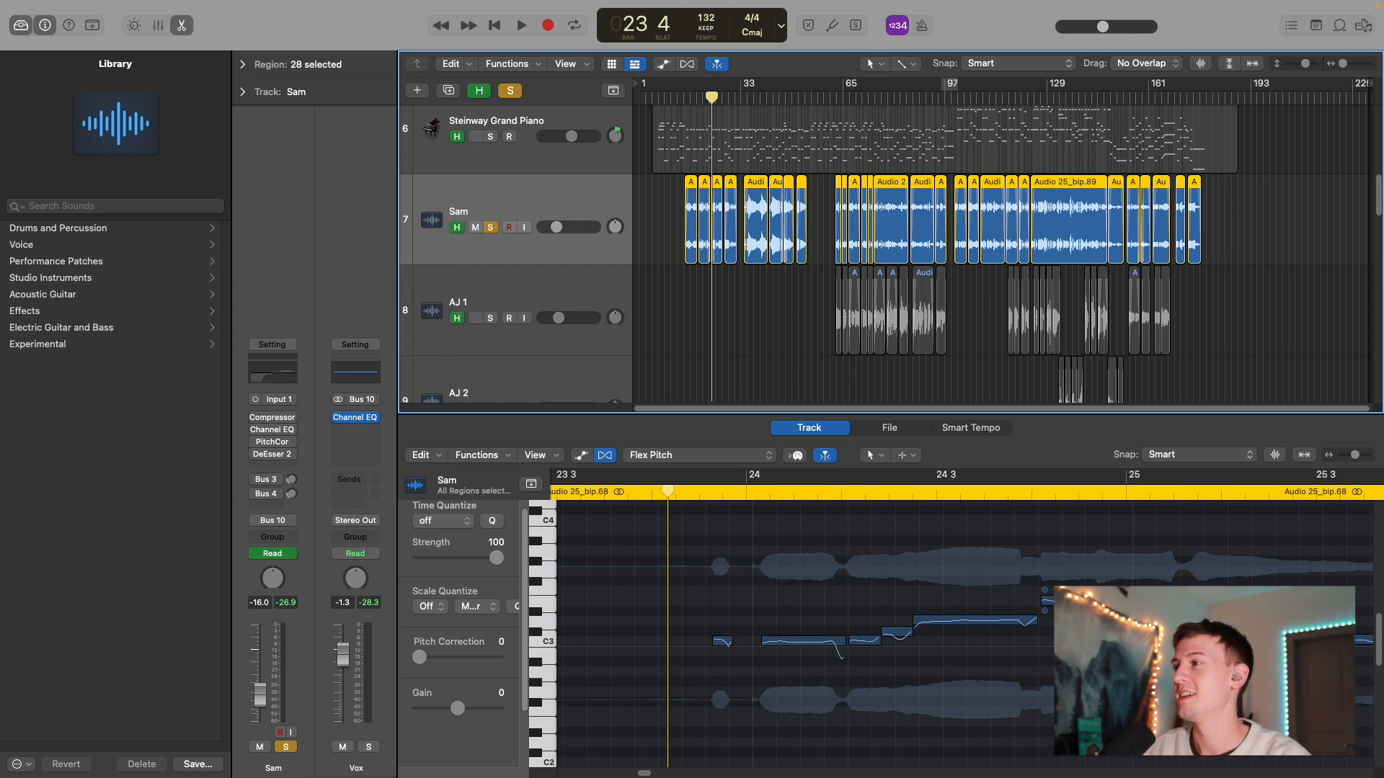
scroll(846, 630, right, 2)
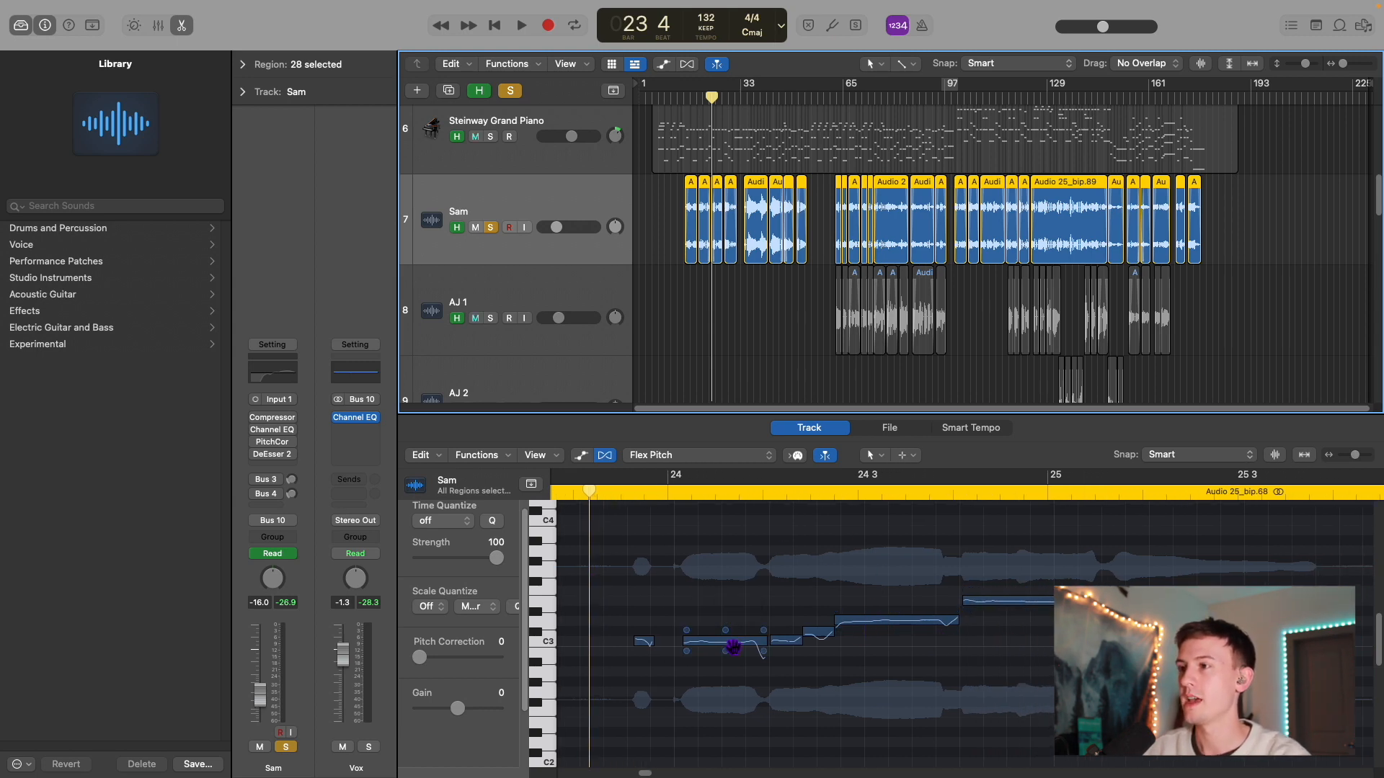
click(728, 642)
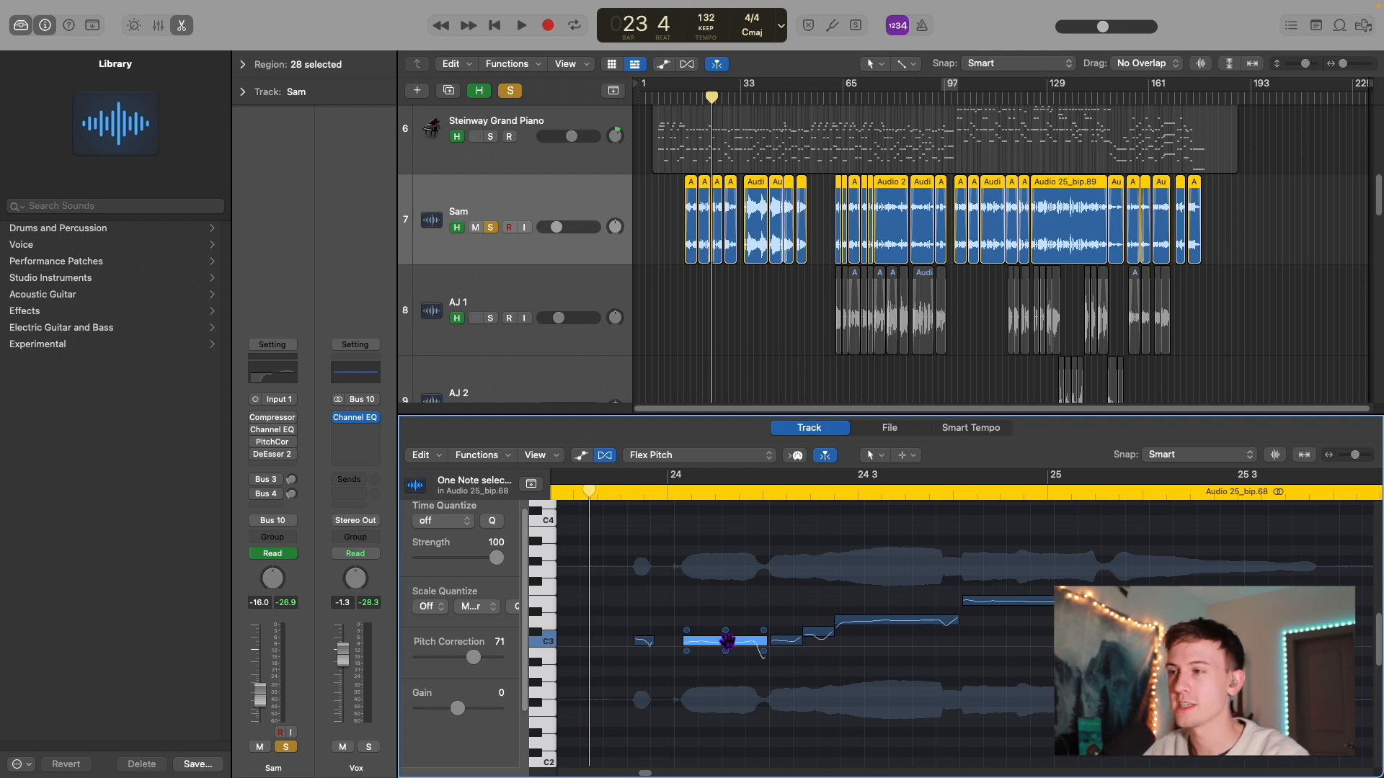
click(902, 621)
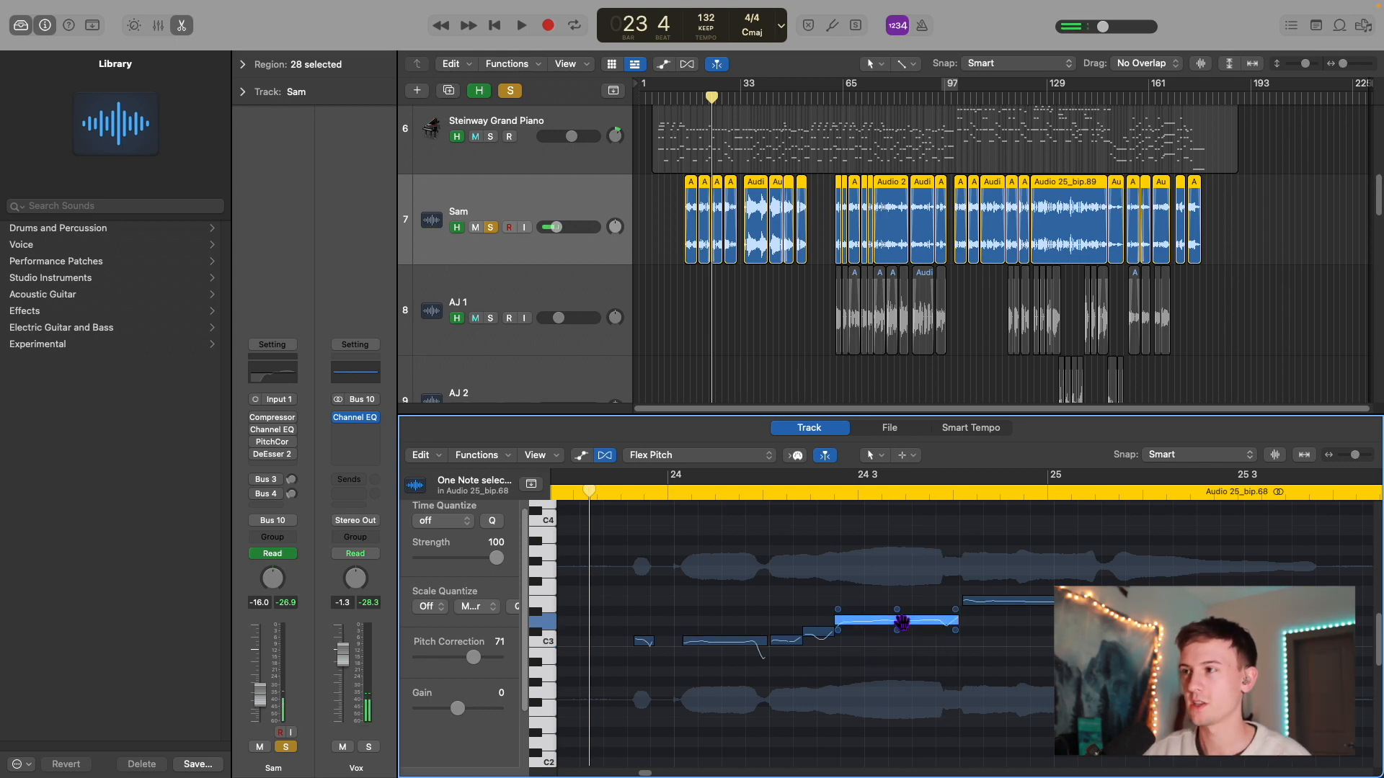
click(1029, 602)
click(1022, 597)
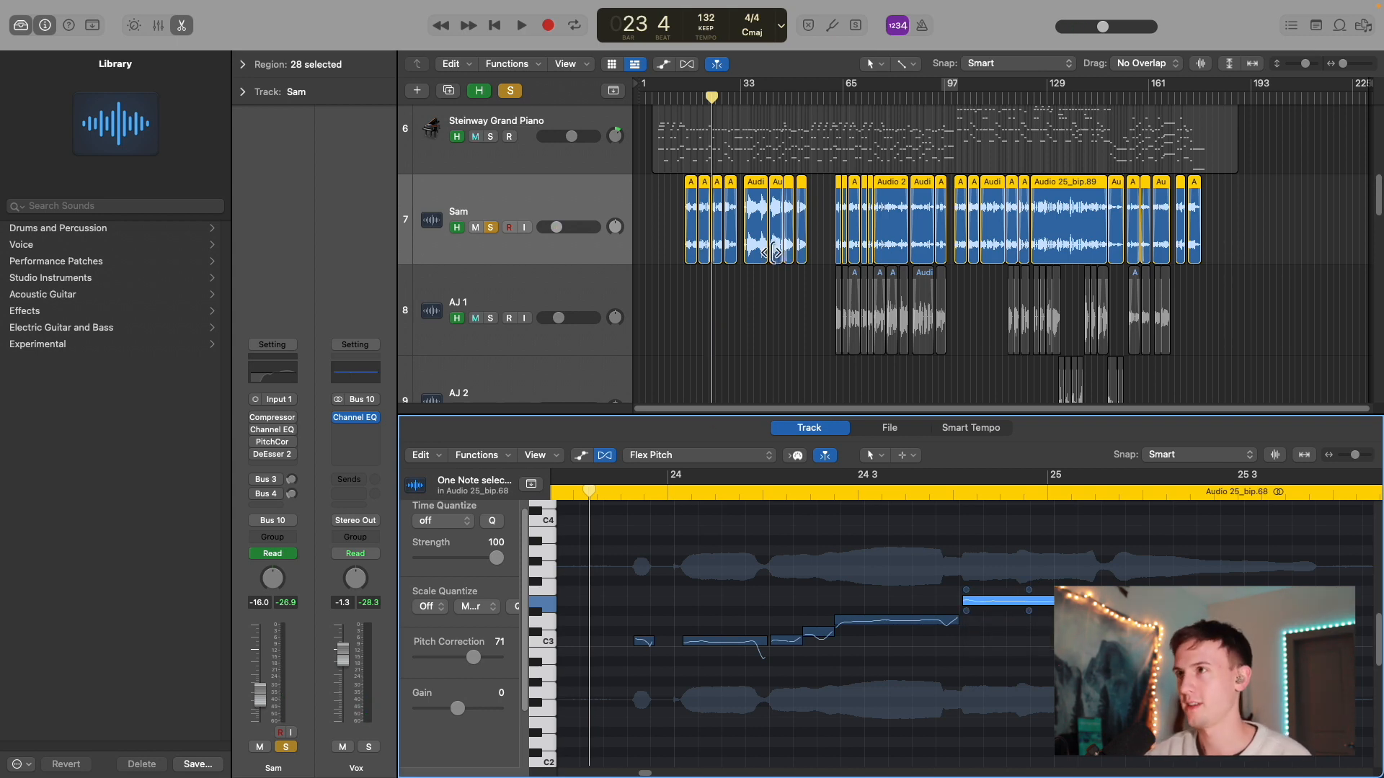
Step: Open the first region of vocal track 7 in the audio editor and enable Flex with the Flex Pitch mode
double_click(692, 217)
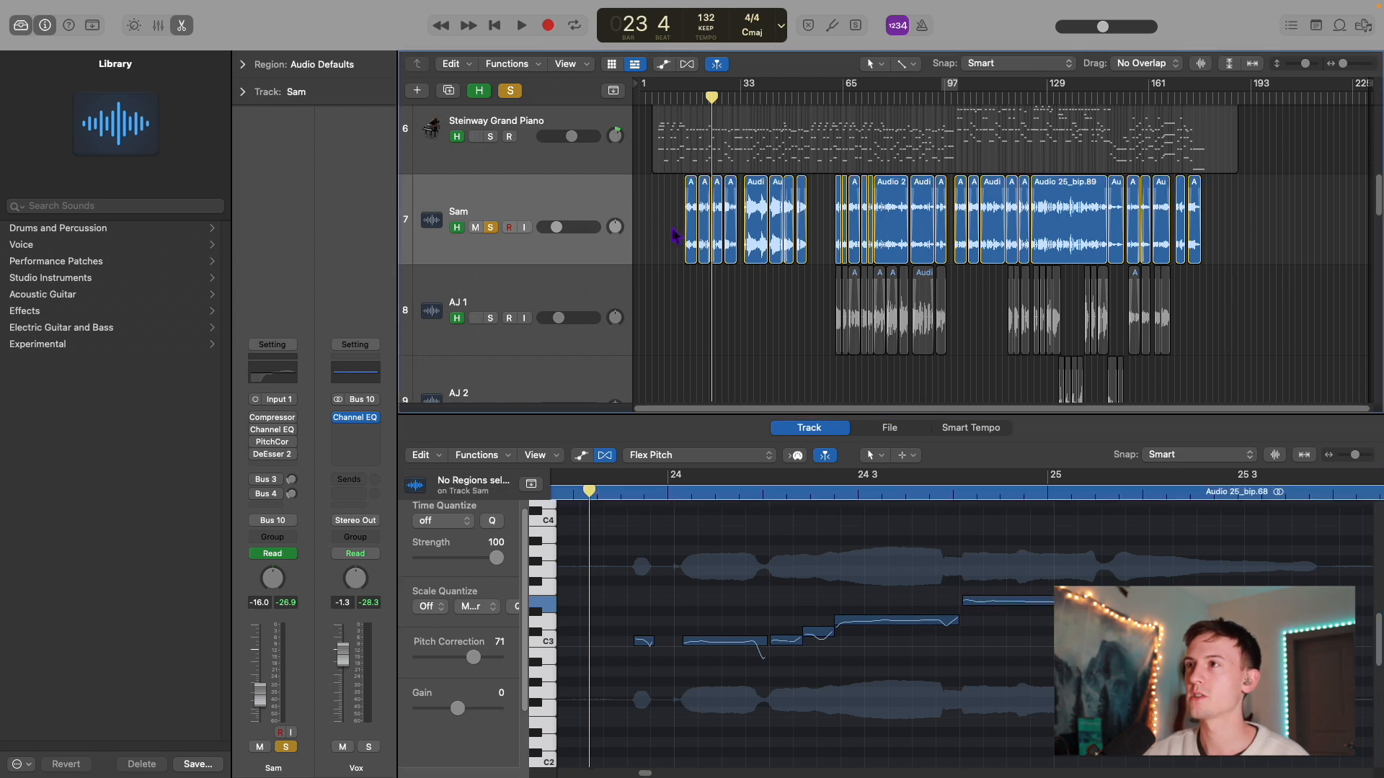
double_click(692, 217)
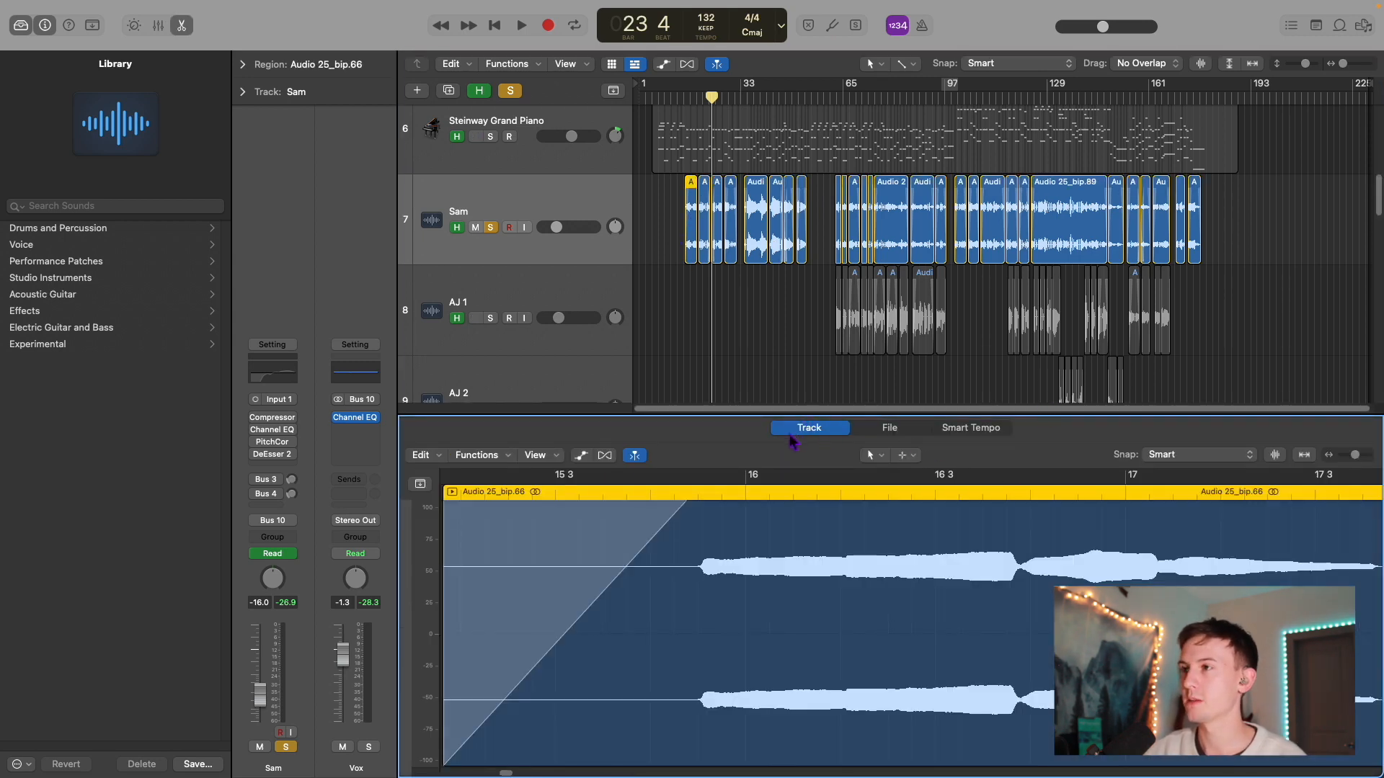
click(606, 455)
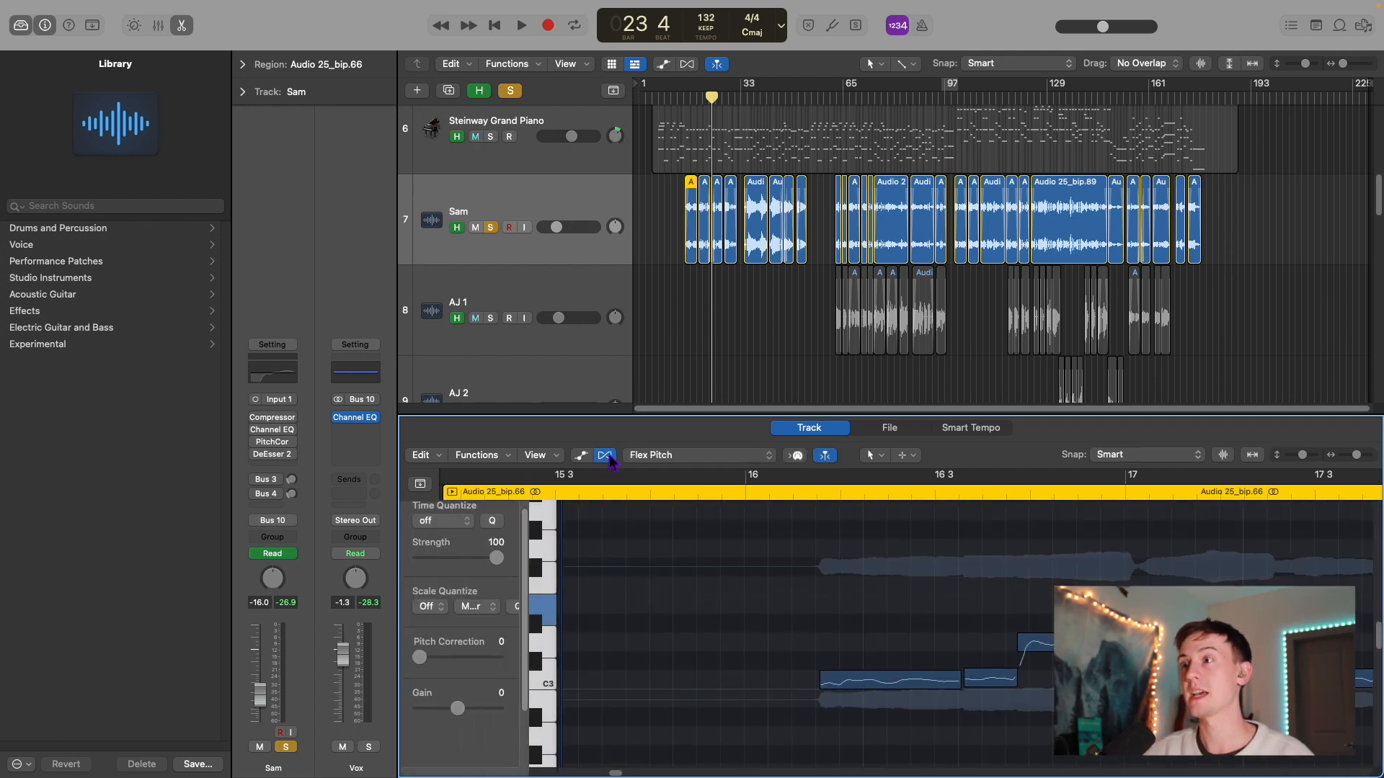
click(717, 457)
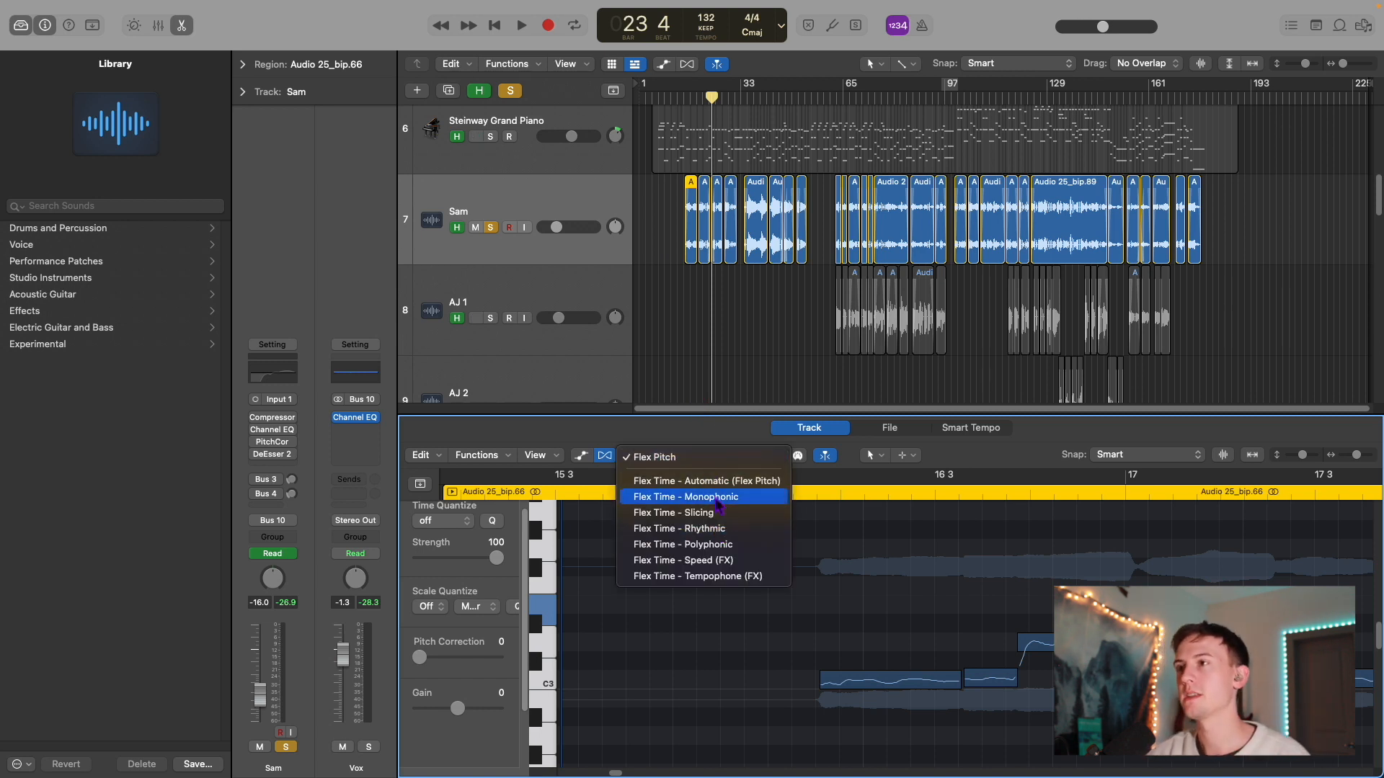
click(691, 458)
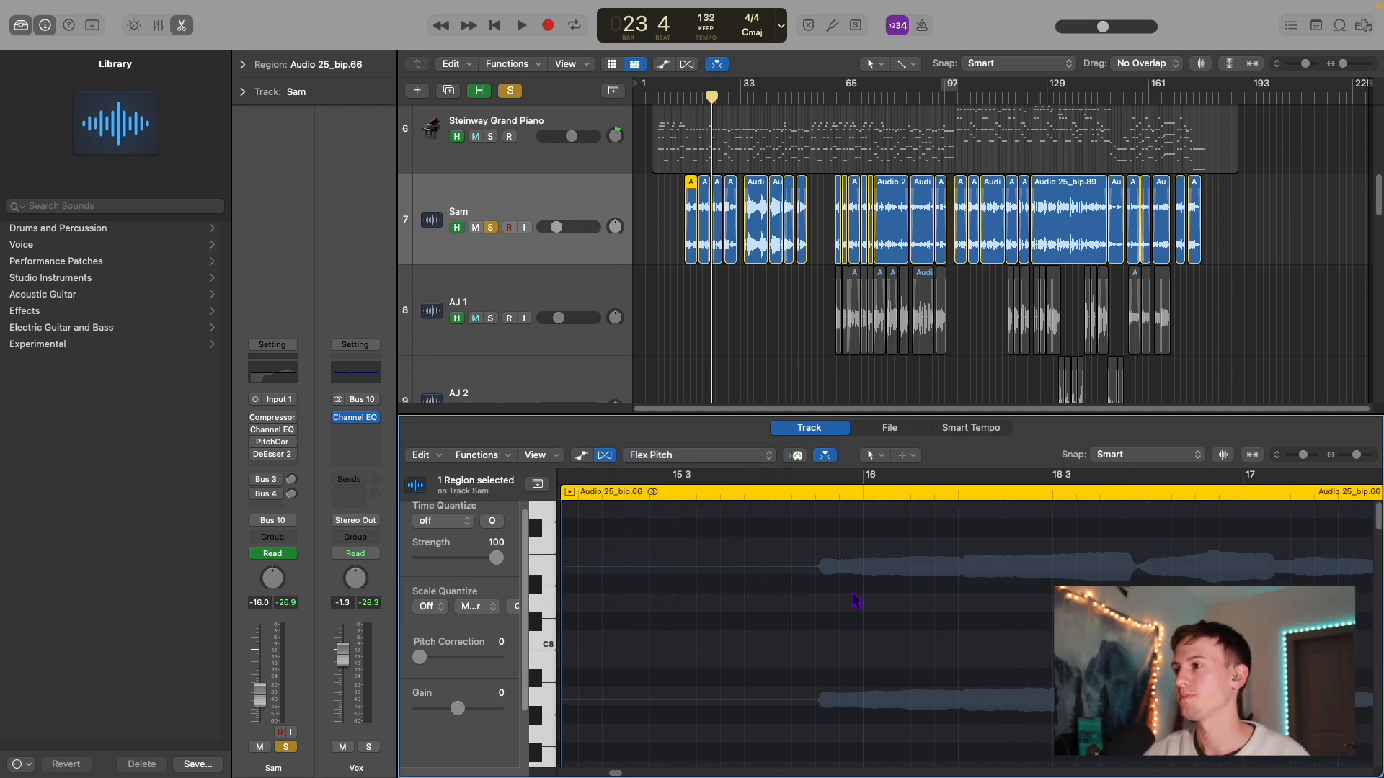
Step: Review the first vocal region's pitch notes around bars 16 to 17, close the editor, and deselect the region
scroll(769, 562, down, 15)
scroll(769, 561, right, 2)
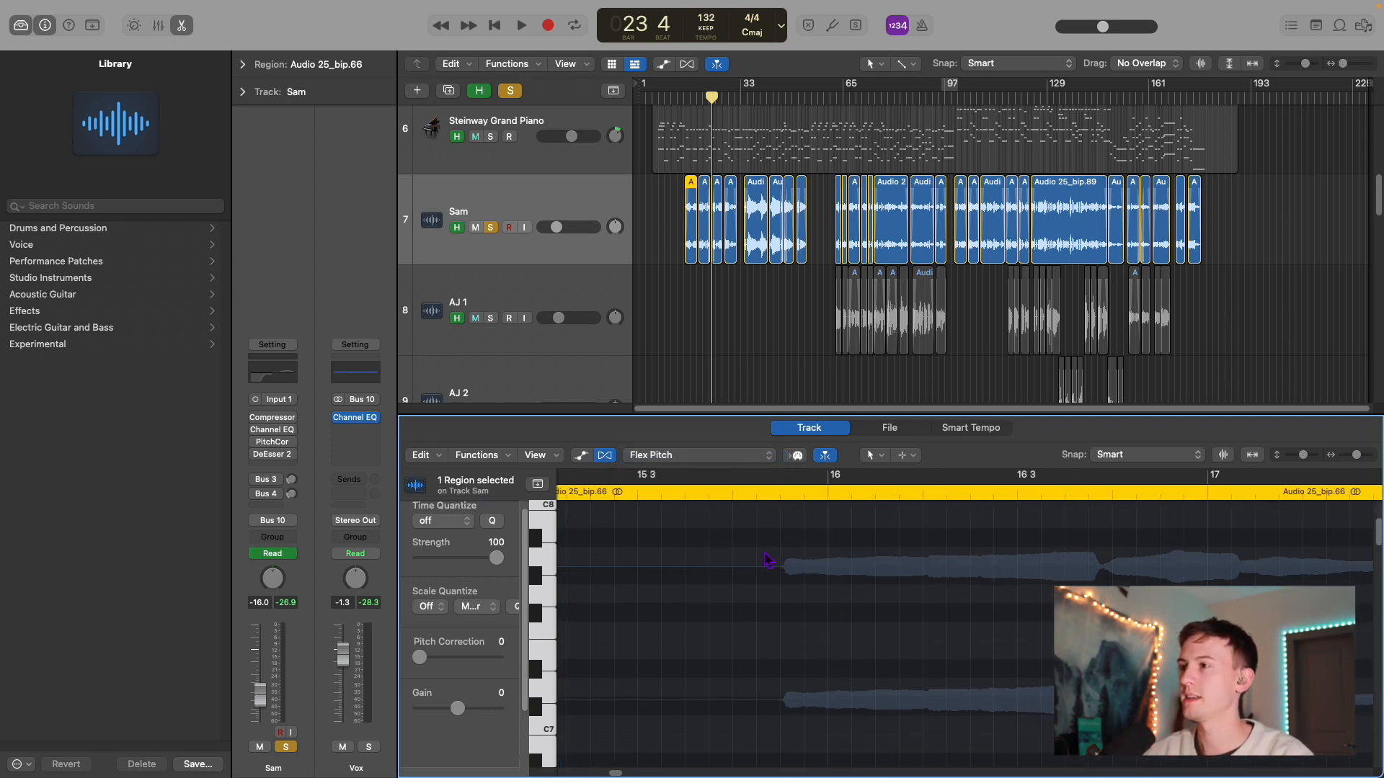
scroll(767, 561, down, 5)
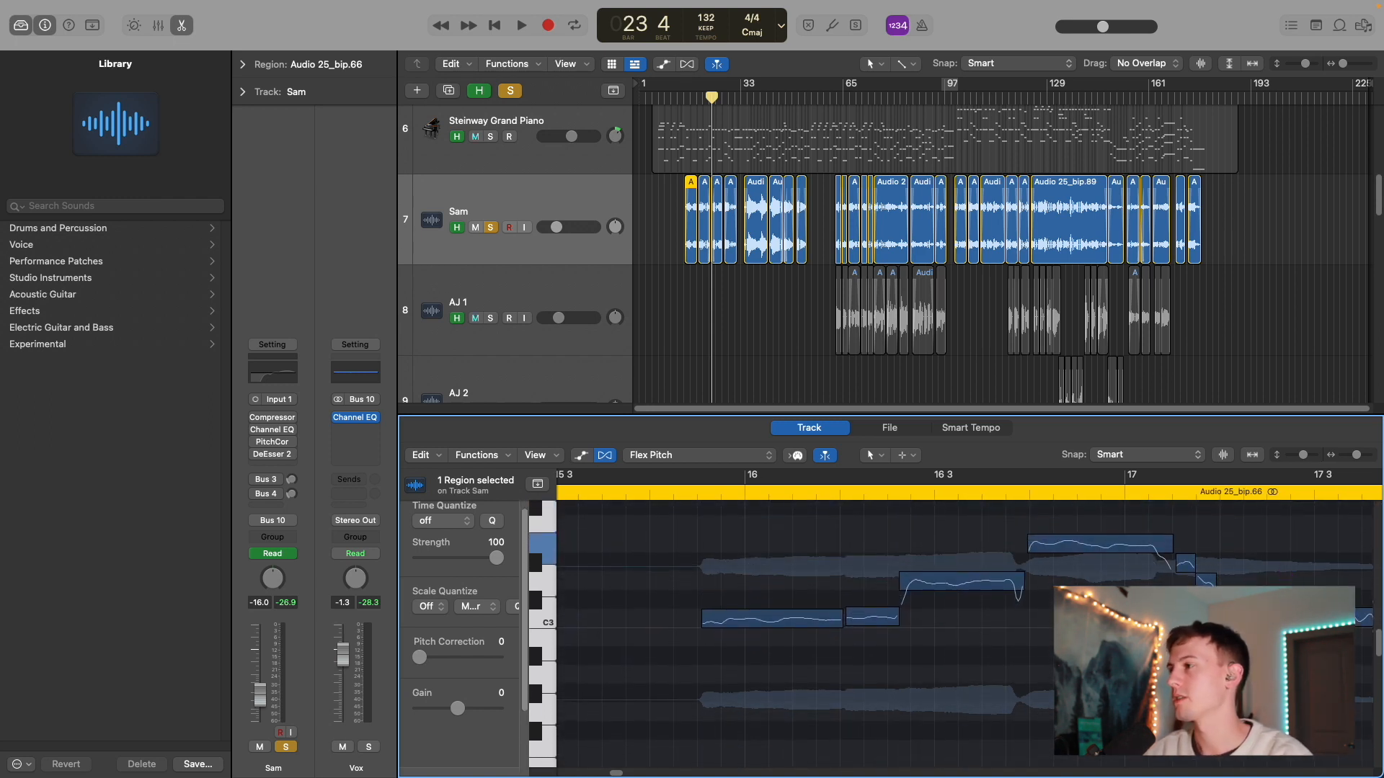
scroll(966, 619, right, 2)
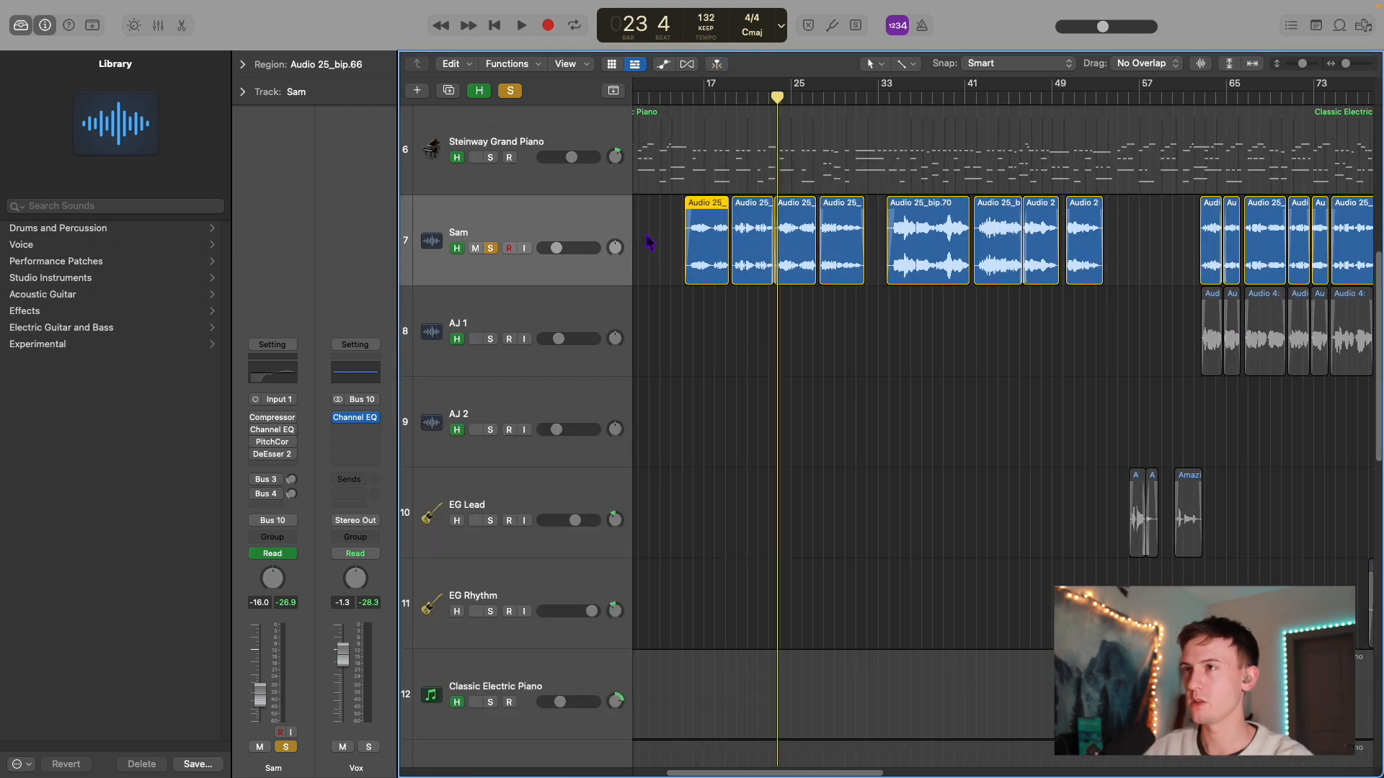
click(649, 243)
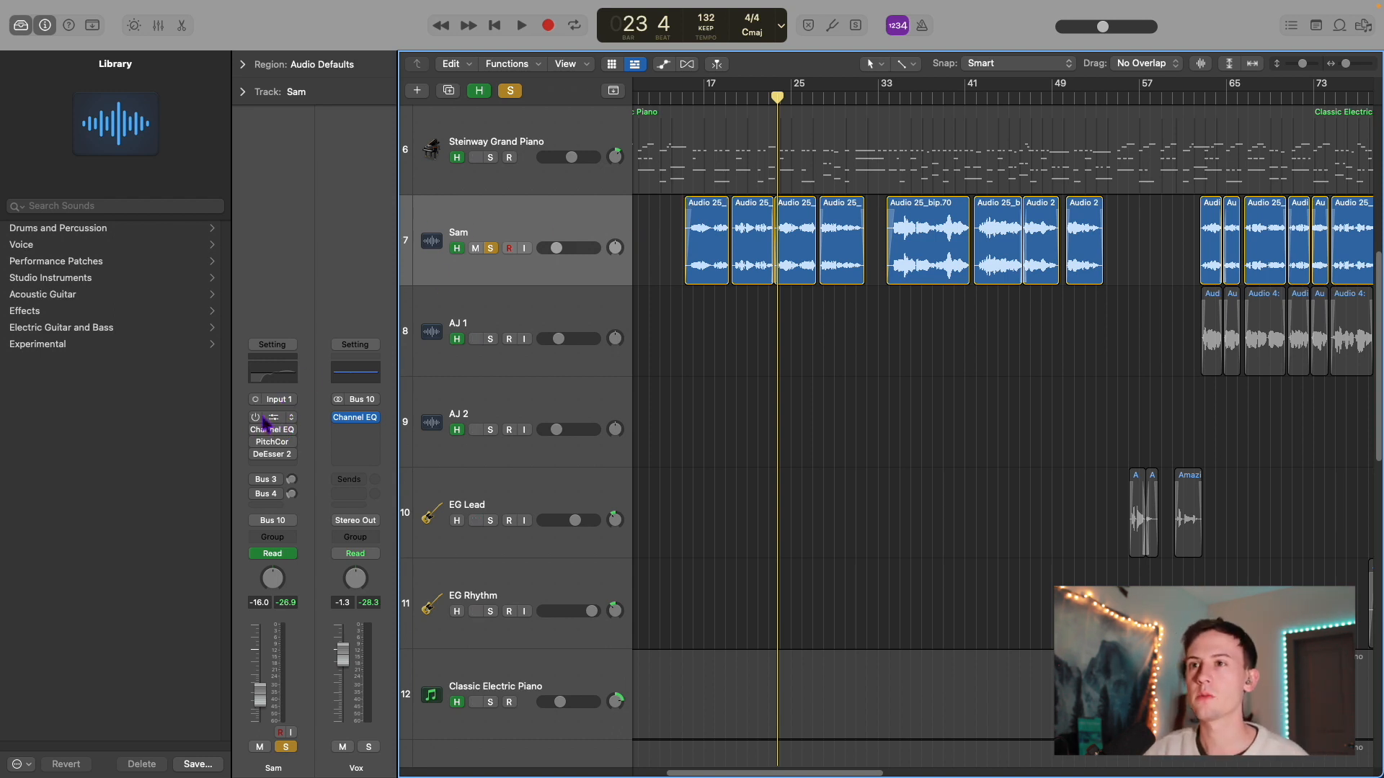
Step: Turn the vocal's Compressor back on, open its settings, and listen to the track from bar 15 to about bar 22
click(683, 95)
key(space)
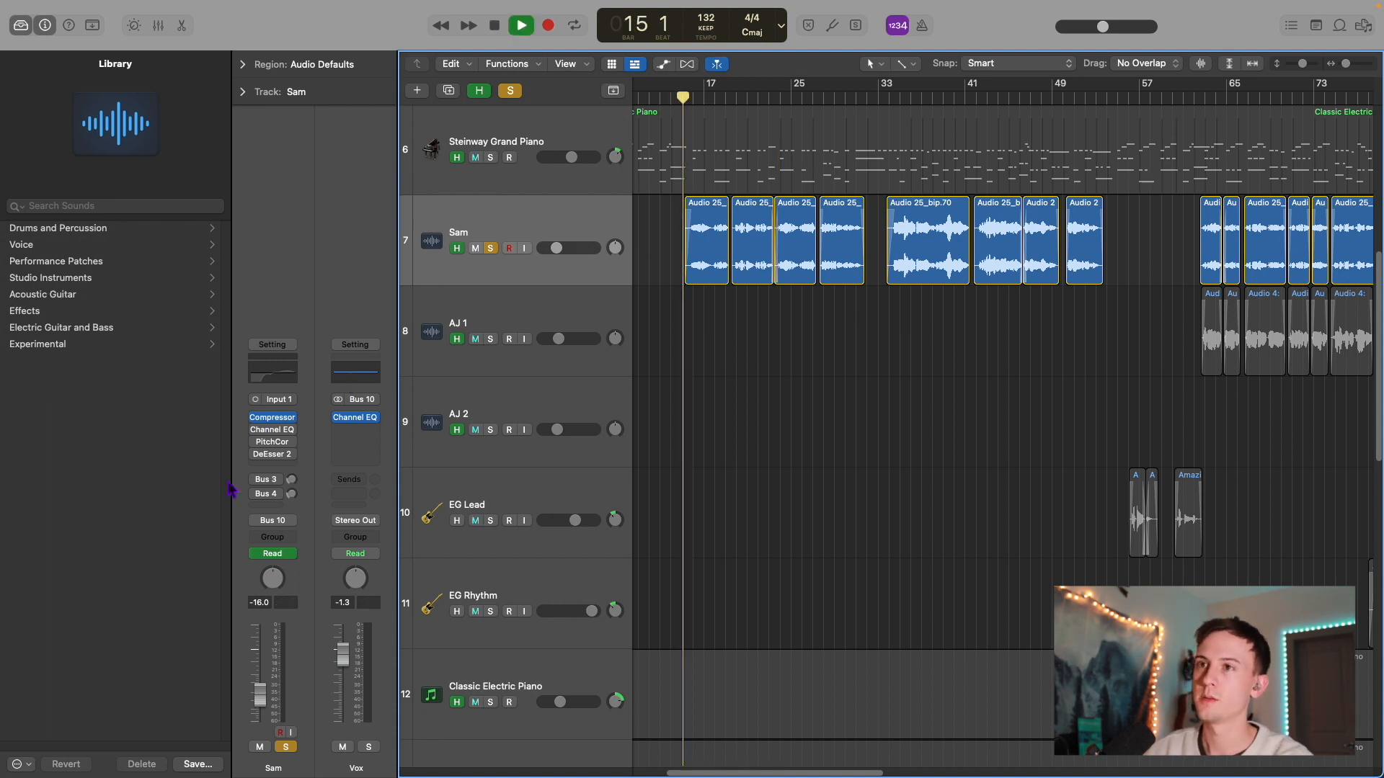
click(274, 419)
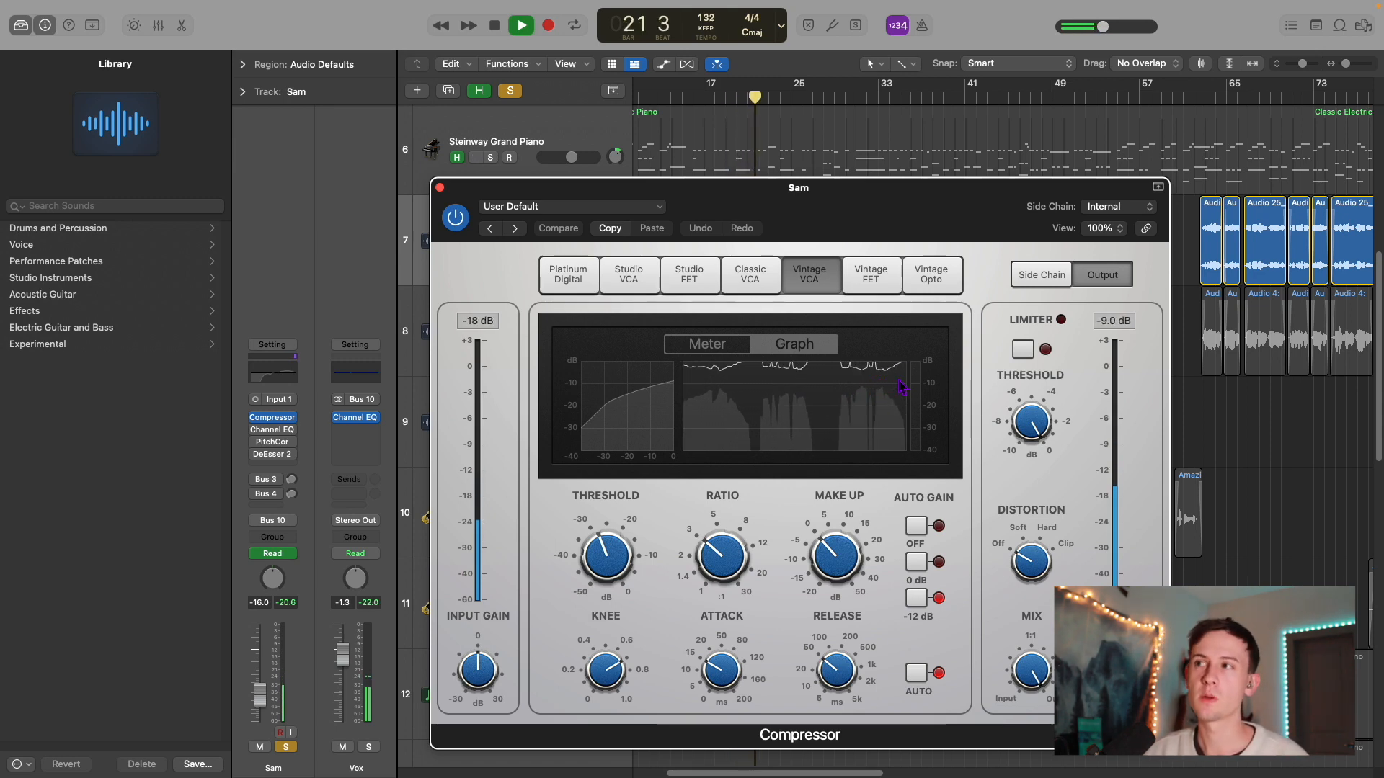
key(space)
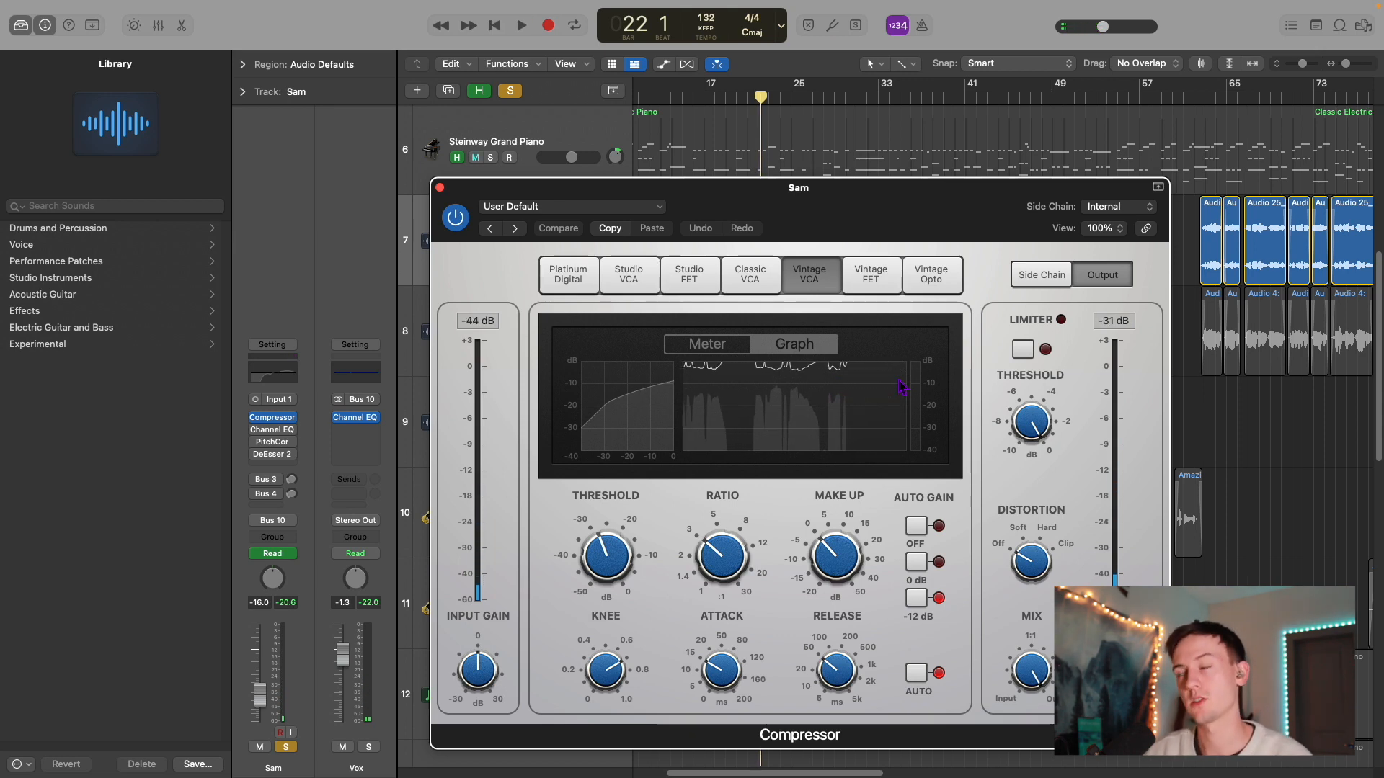
Step: Close the Compressor, turn the vocal's Channel EQ back on, and review its curve while playing from bar 15 to about bar 17
click(273, 417)
click(256, 430)
click(685, 97)
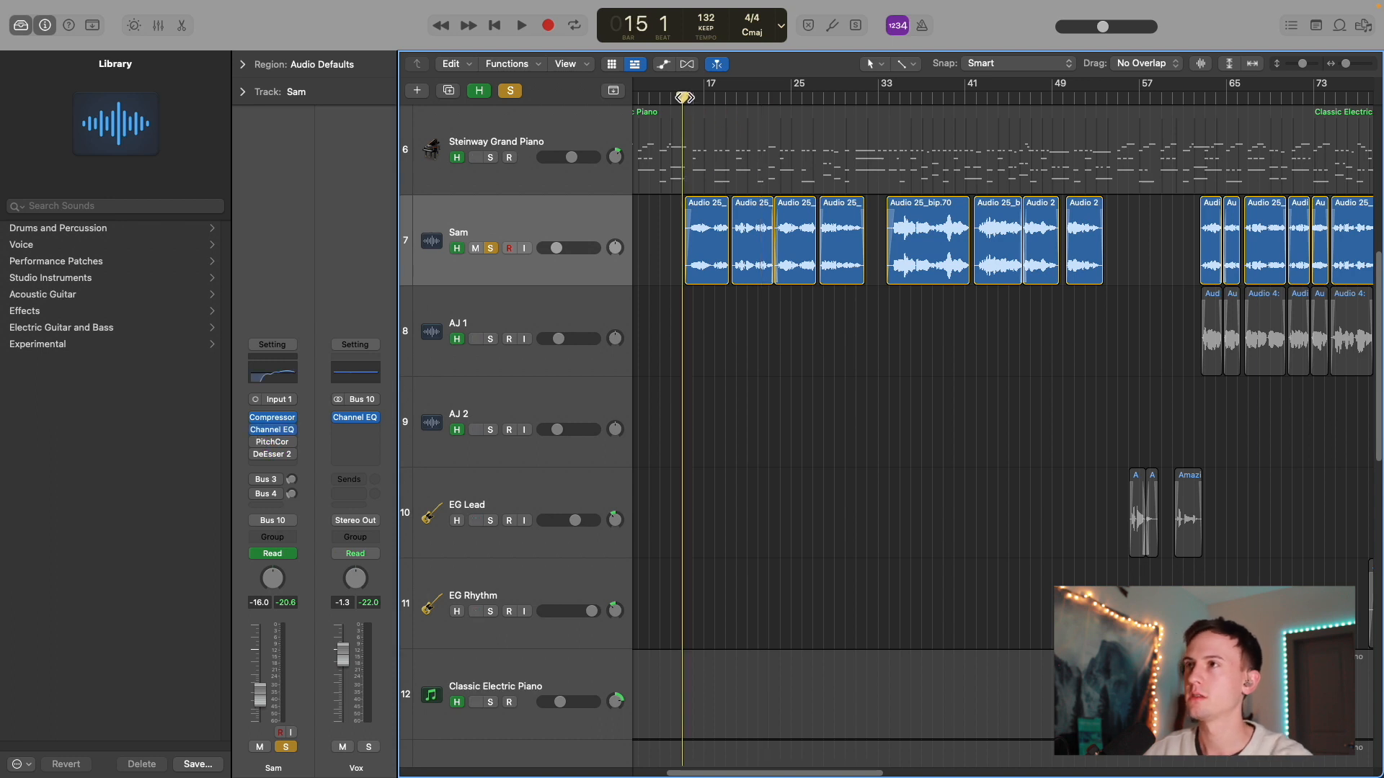
key(space)
click(272, 429)
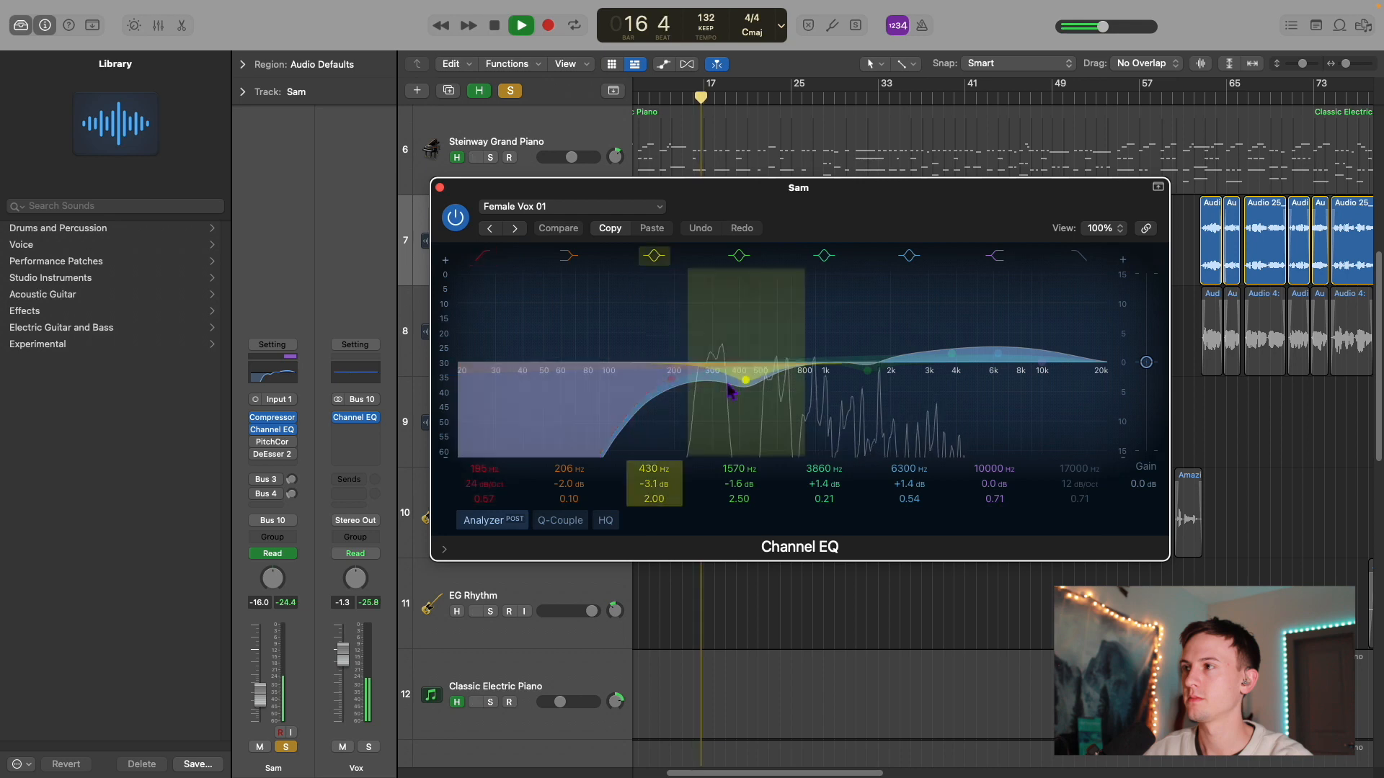
key(space)
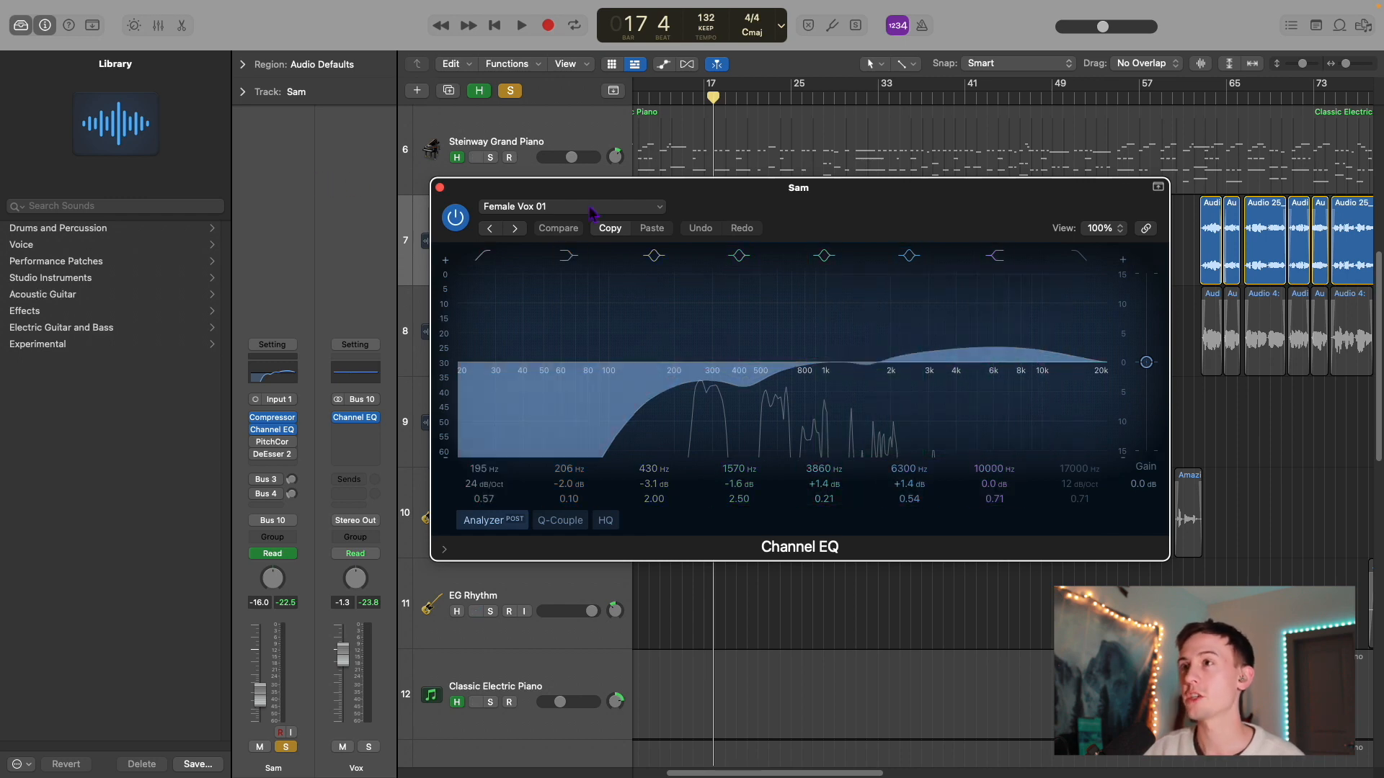
Step: Browse the Channel EQ's 05 Voice presets and leave the list without choosing another preset
click(660, 208)
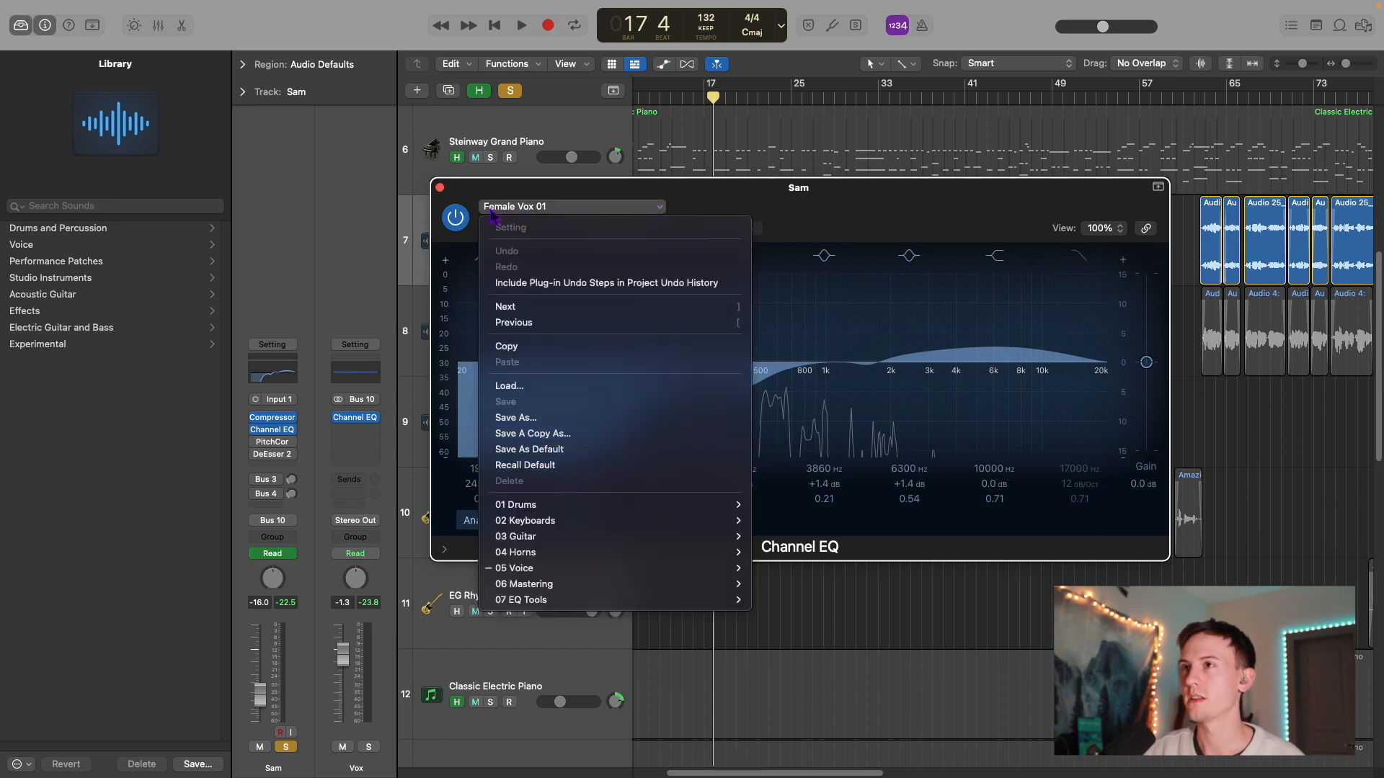
mouse_move(562, 571)
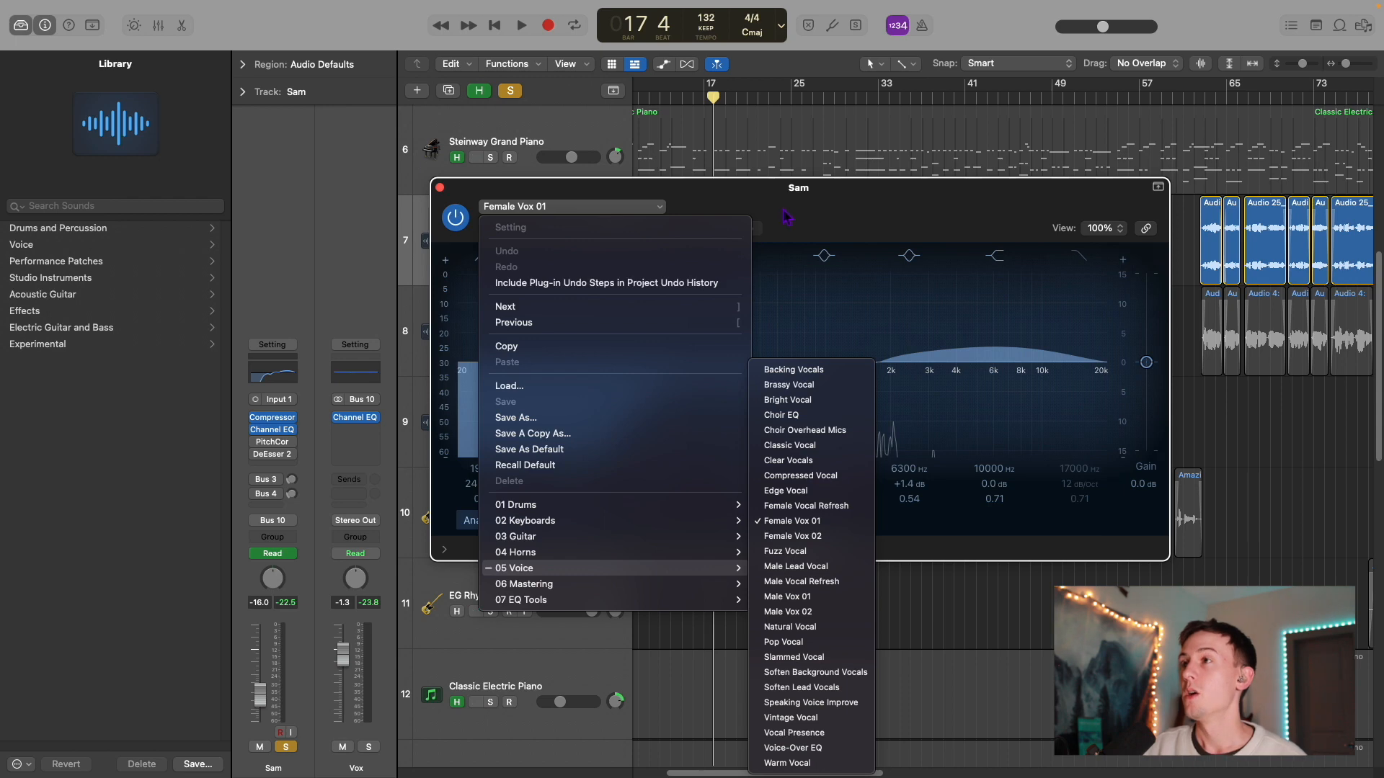
key(Escape)
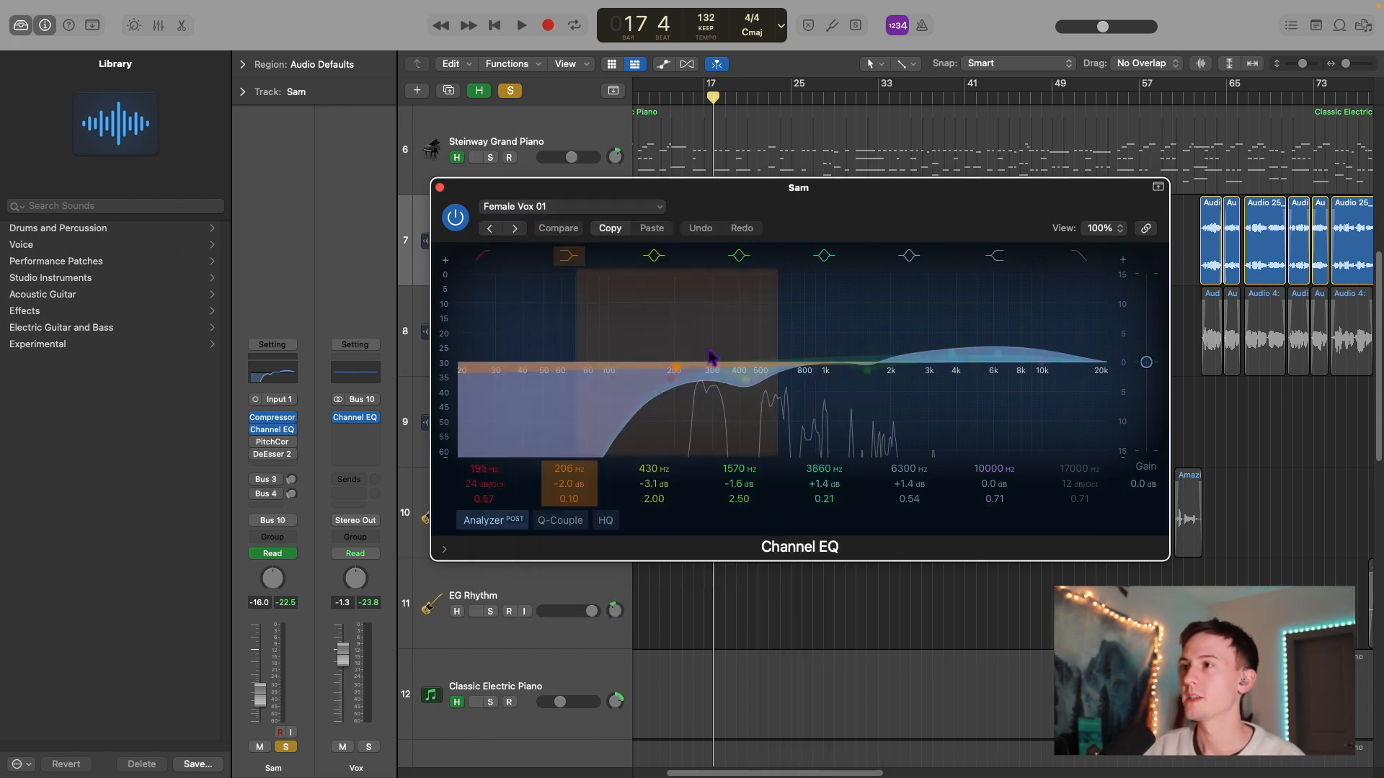
Step: Close the Channel EQ, turn the lead vocal's Pitch Correction back on, and review its settings with the playhead returned to bar 15
click(439, 187)
mouse_move(267, 447)
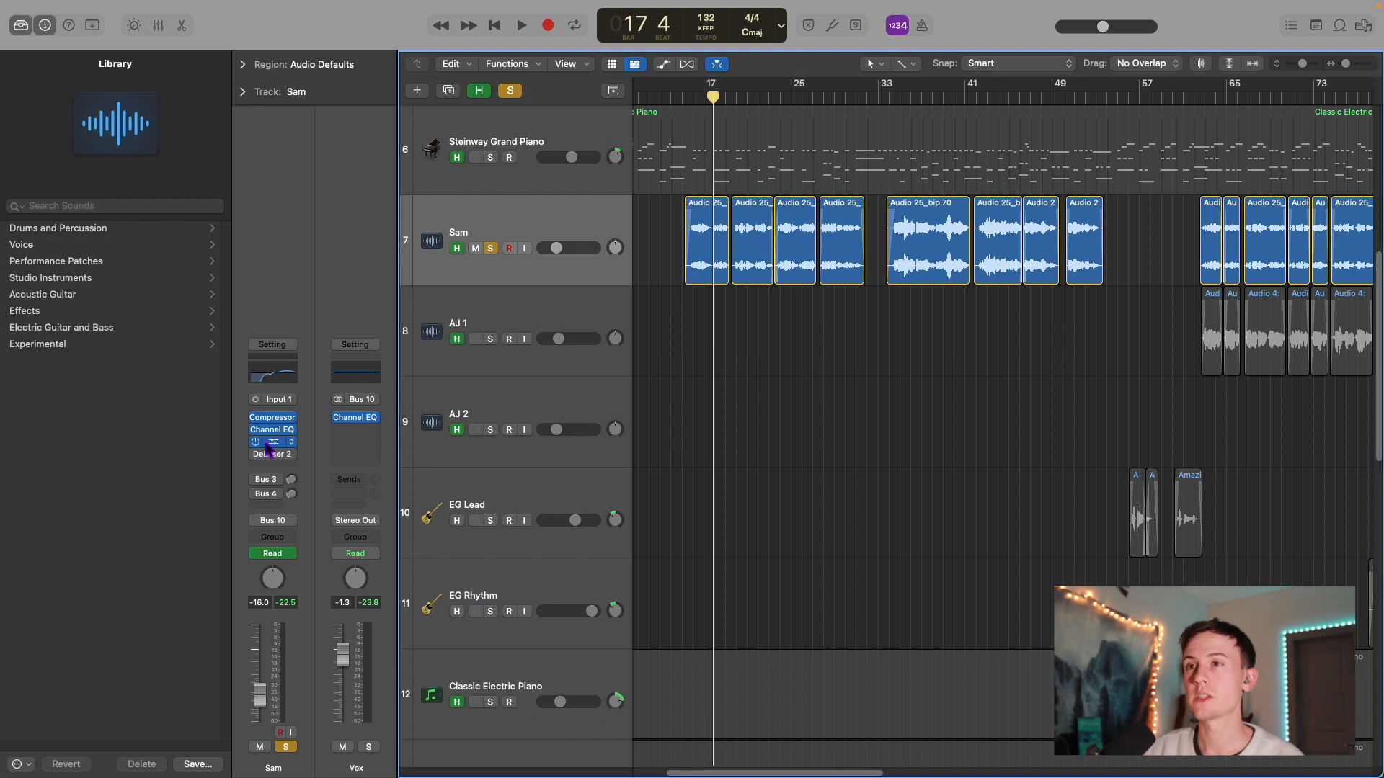
click(683, 98)
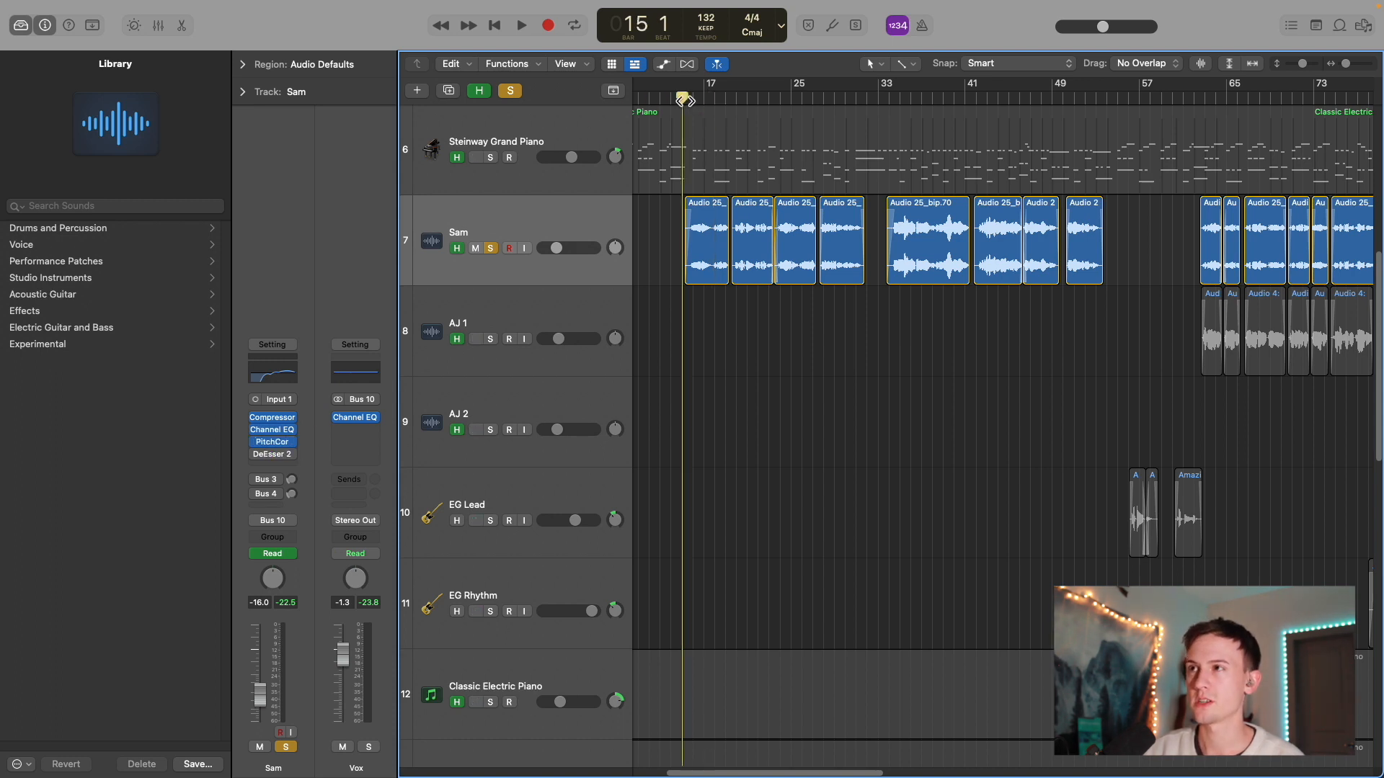
click(279, 447)
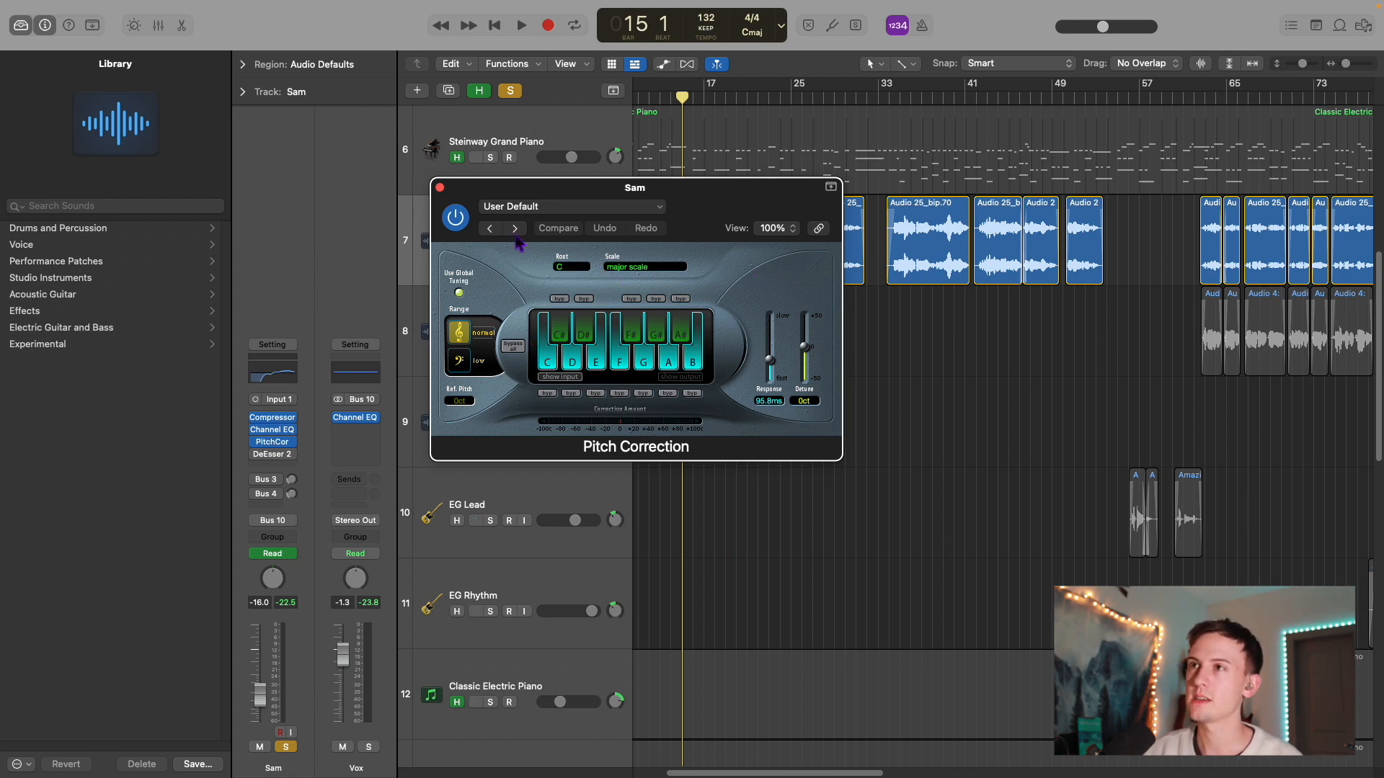
click(440, 188)
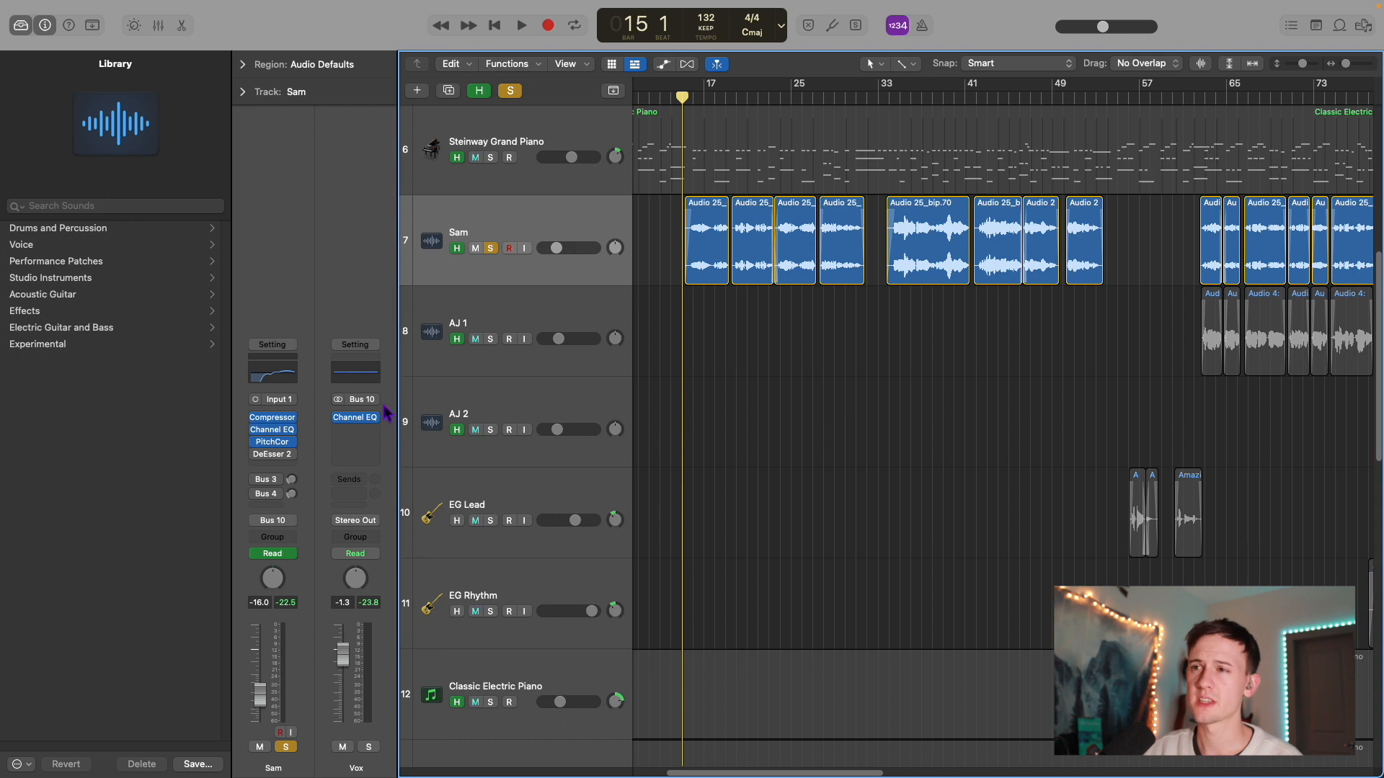
Step: Try Pitch Correction's response at 0.00 ms while playing from bar 15 to about bar 21, and undo the change
mouse_move(279, 447)
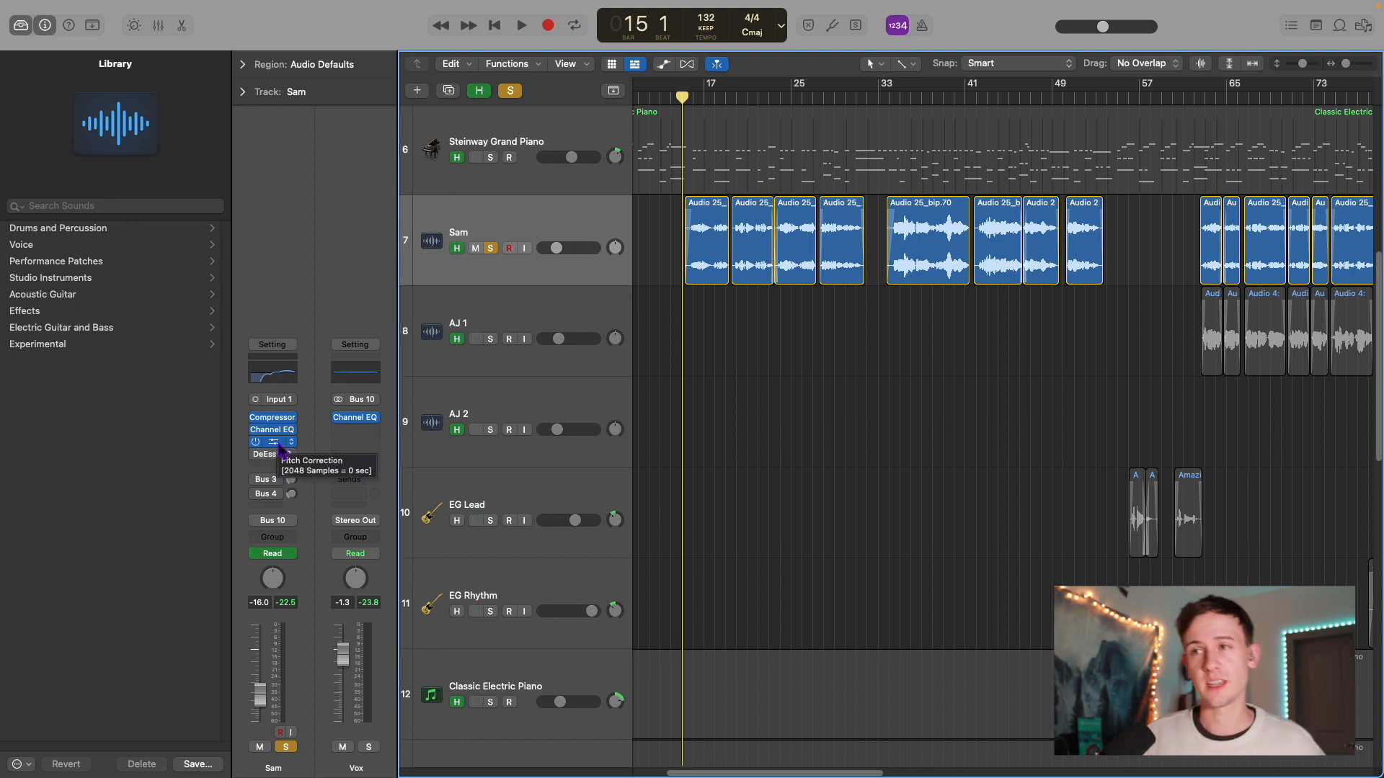
click(278, 444)
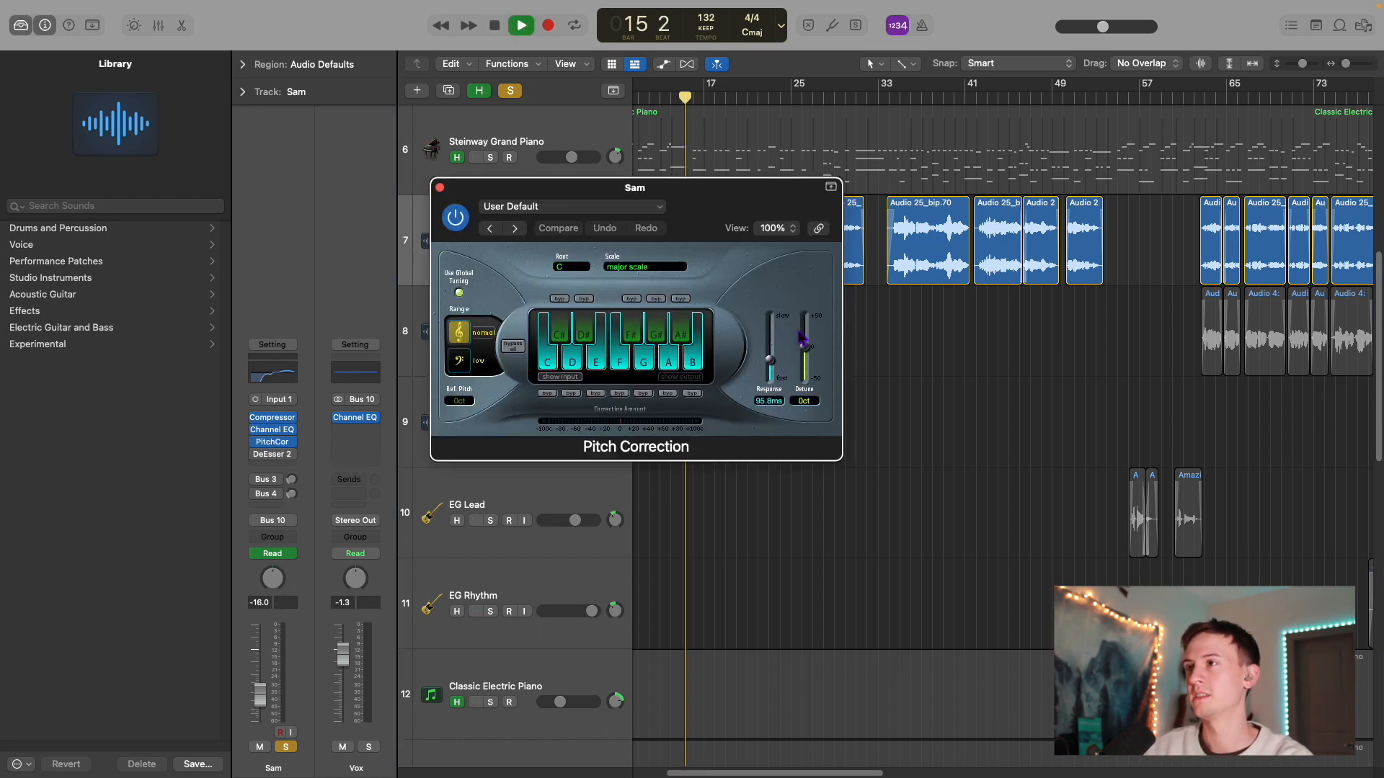
drag(773, 369, 774, 395)
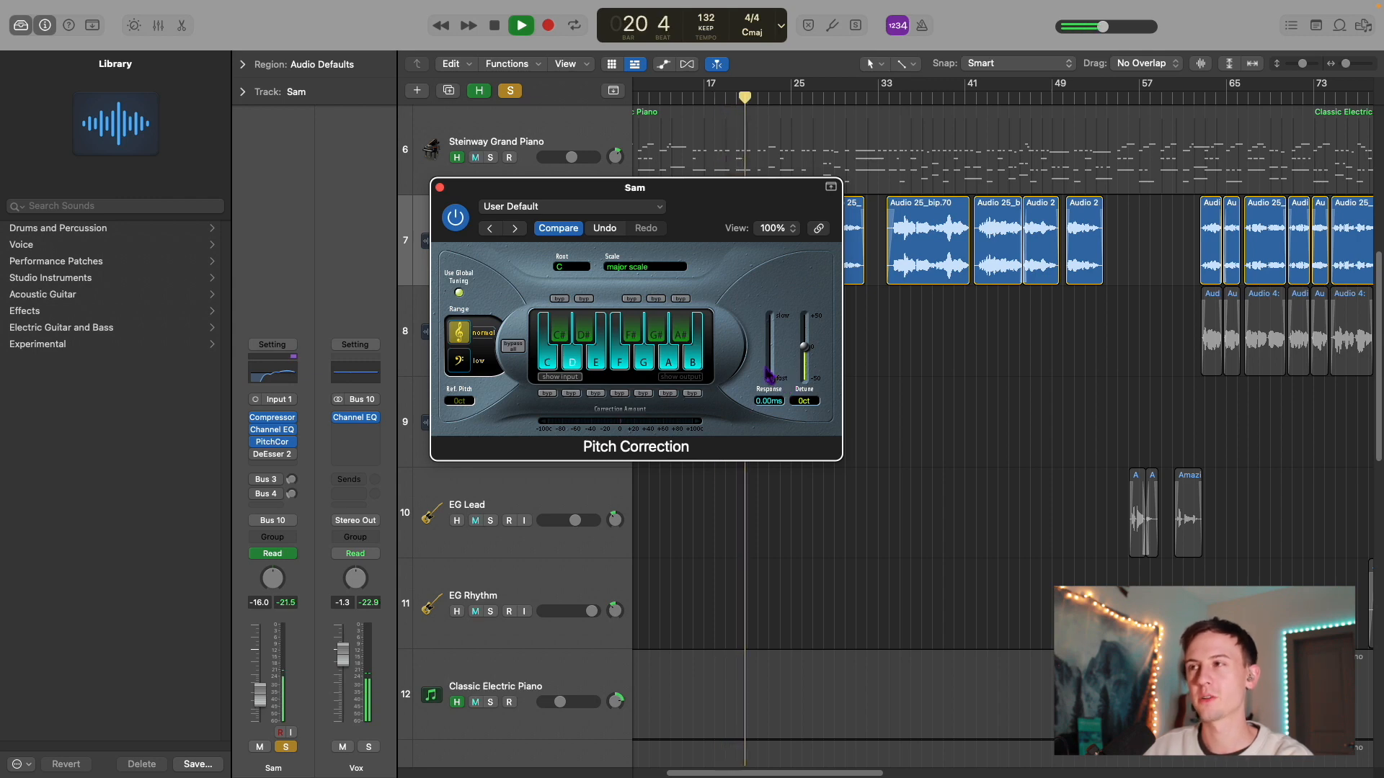
click(605, 229)
key(space)
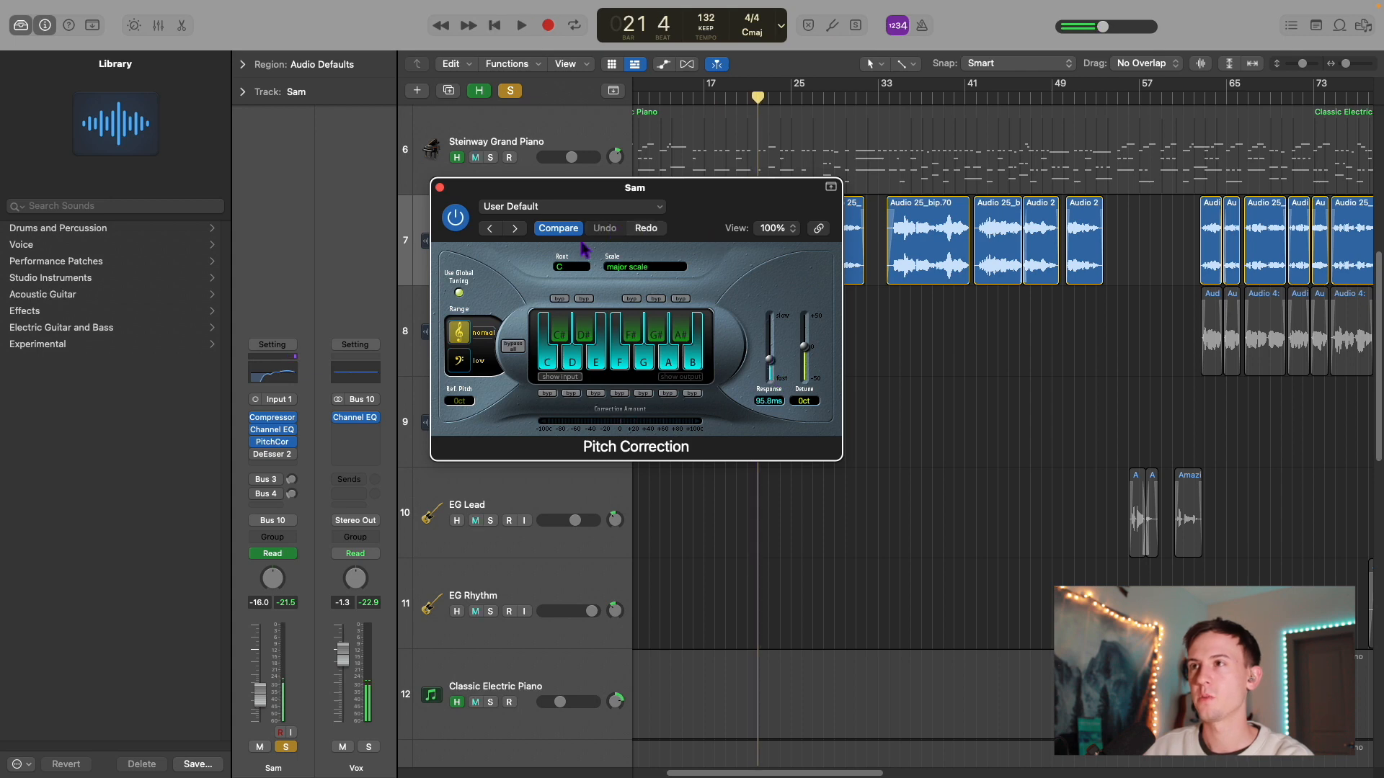
click(440, 188)
Step: Turn the lead vocal's DeEsser 2 back on and review its threshold, reduction and frequency settings
mouse_move(263, 456)
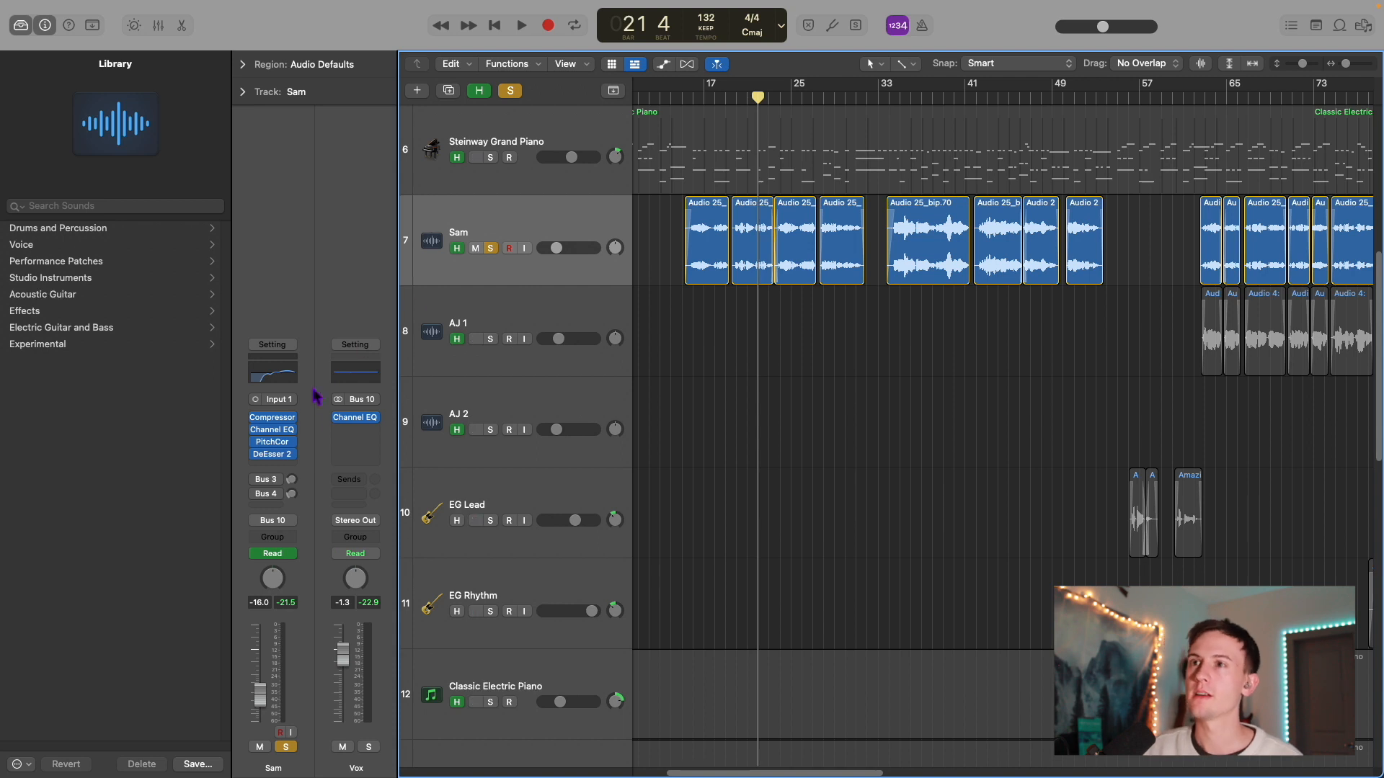
click(277, 457)
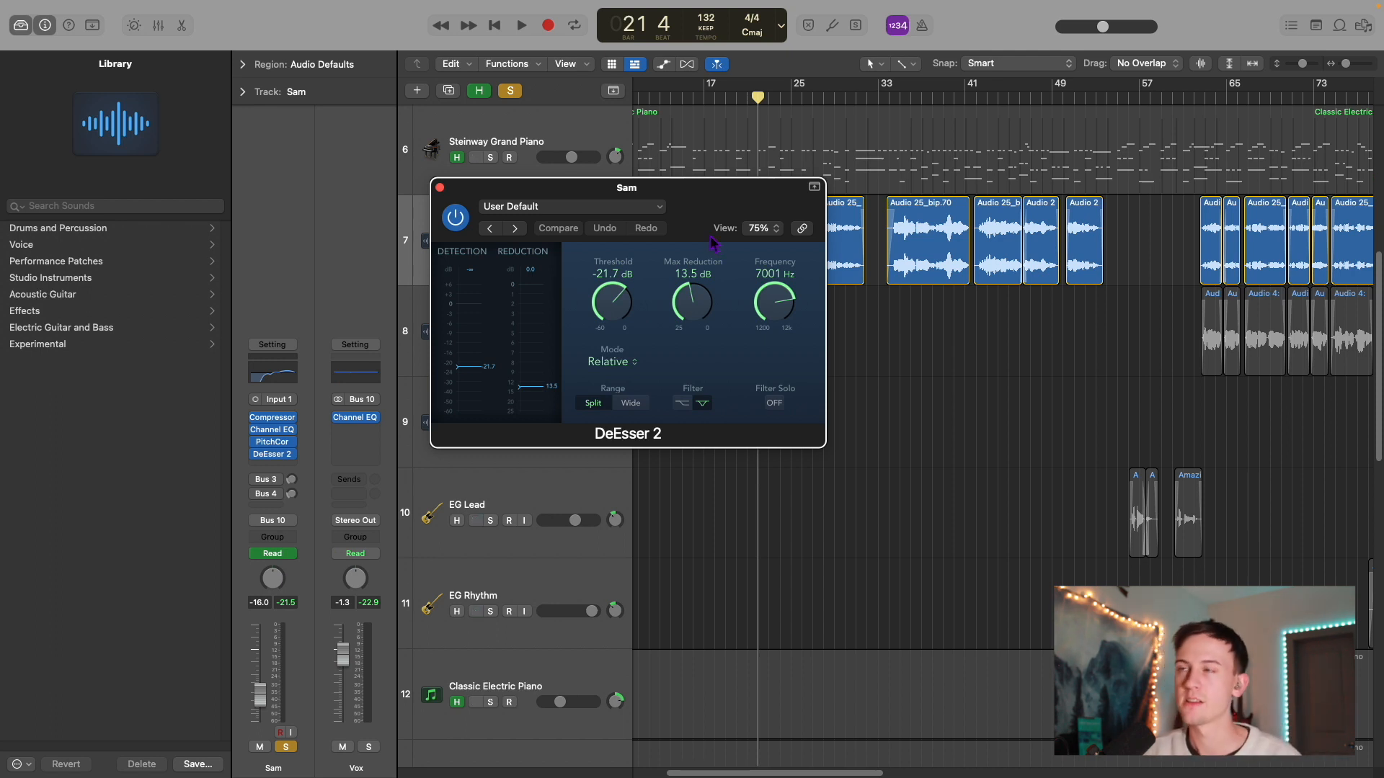
click(440, 187)
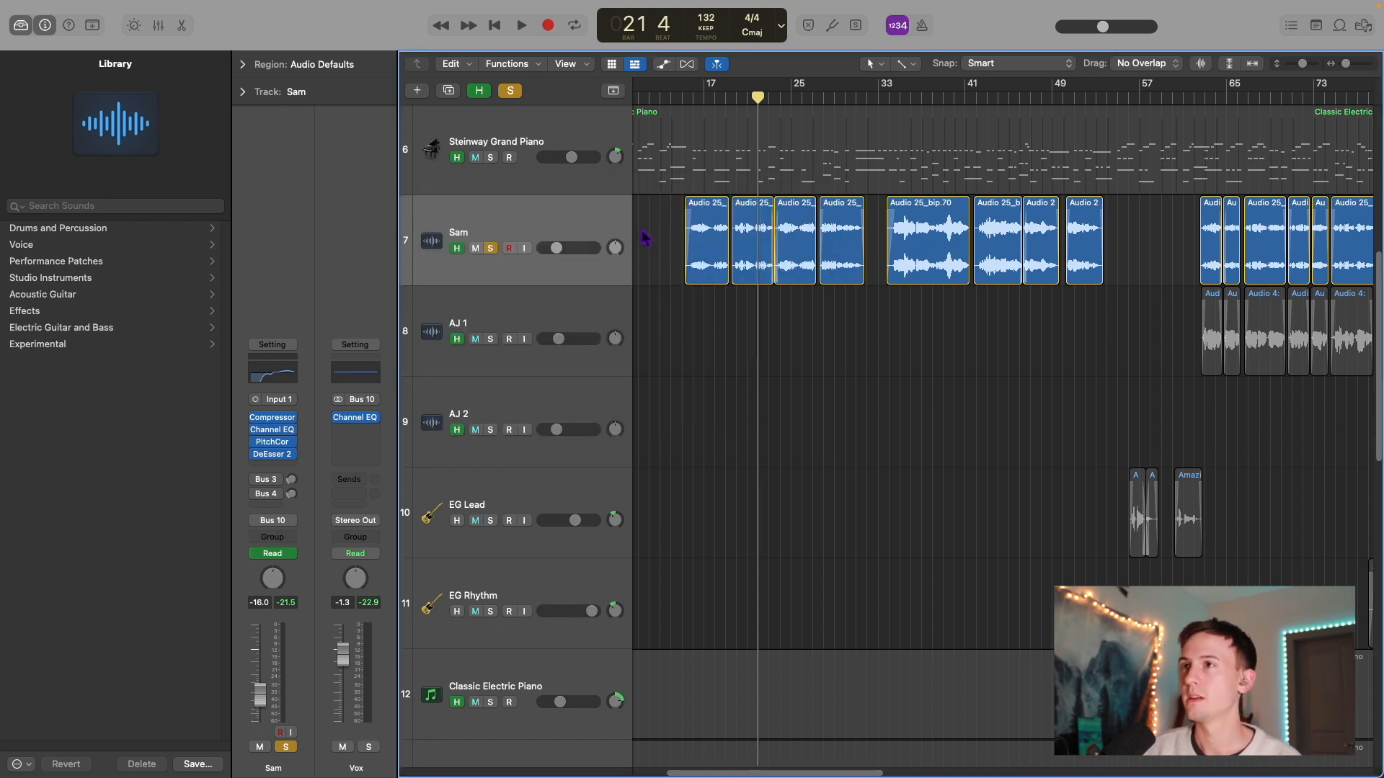
Step: Turn off the lead vocal's solo and select the backing vocal regions on track 8 up to about bar 97
click(489, 312)
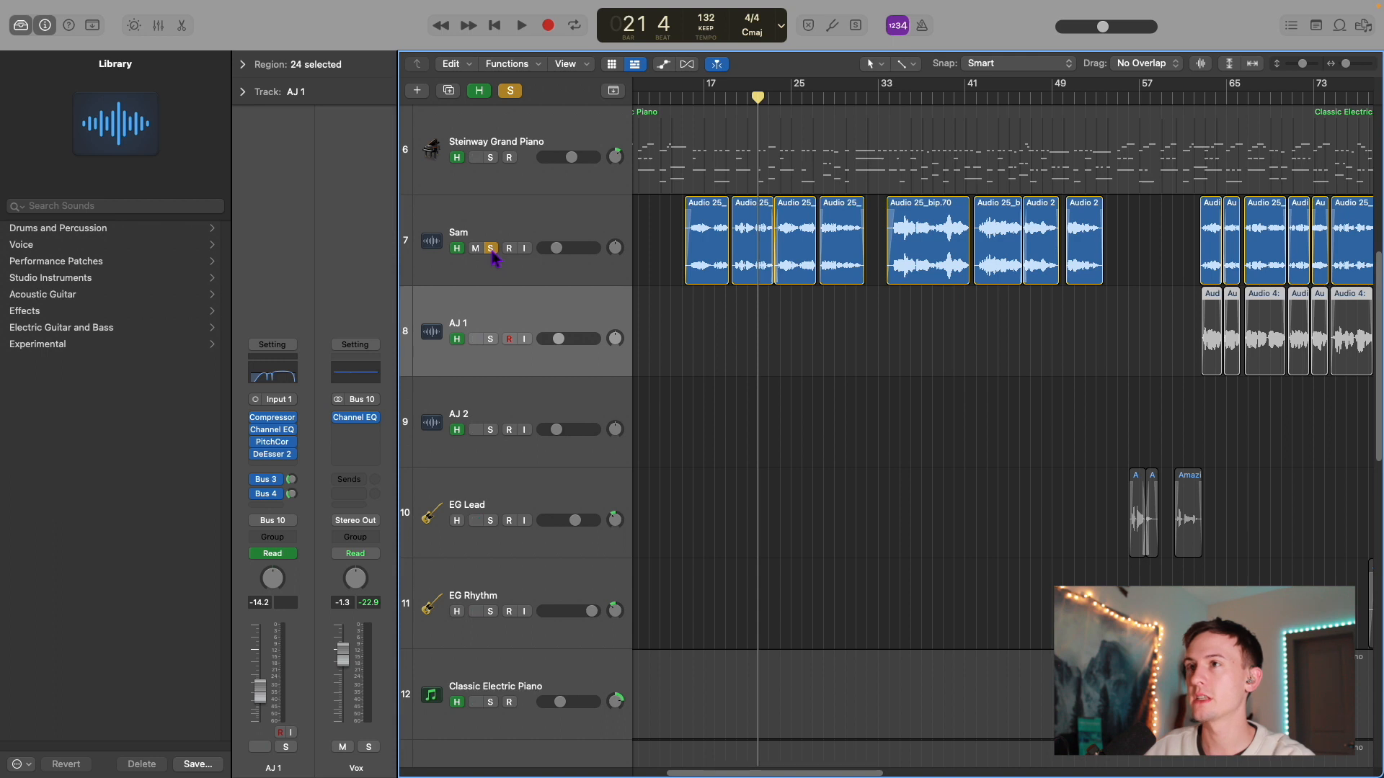
click(492, 252)
scroll(853, 333, right, 5)
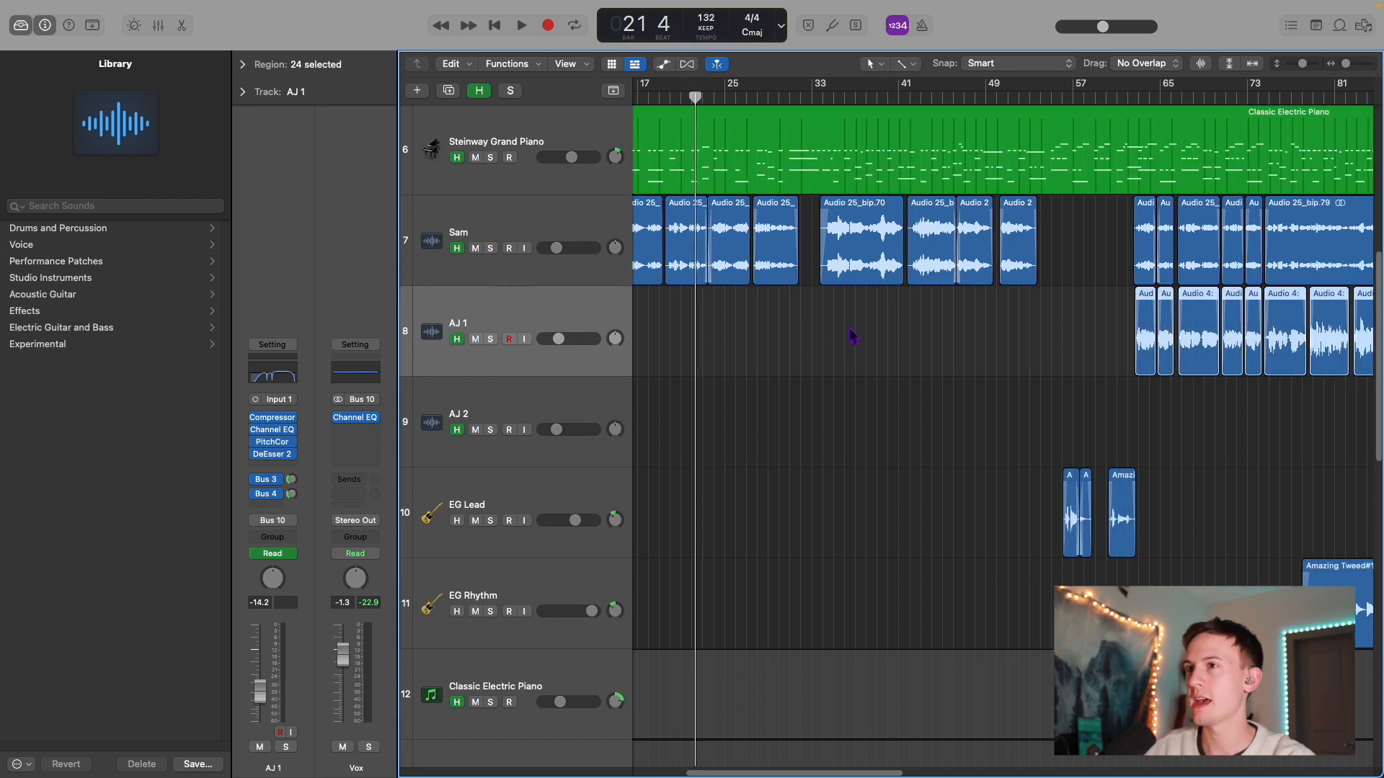
scroll(564, 386, right, 15)
click(1084, 337)
drag(1084, 337, 1143, 324)
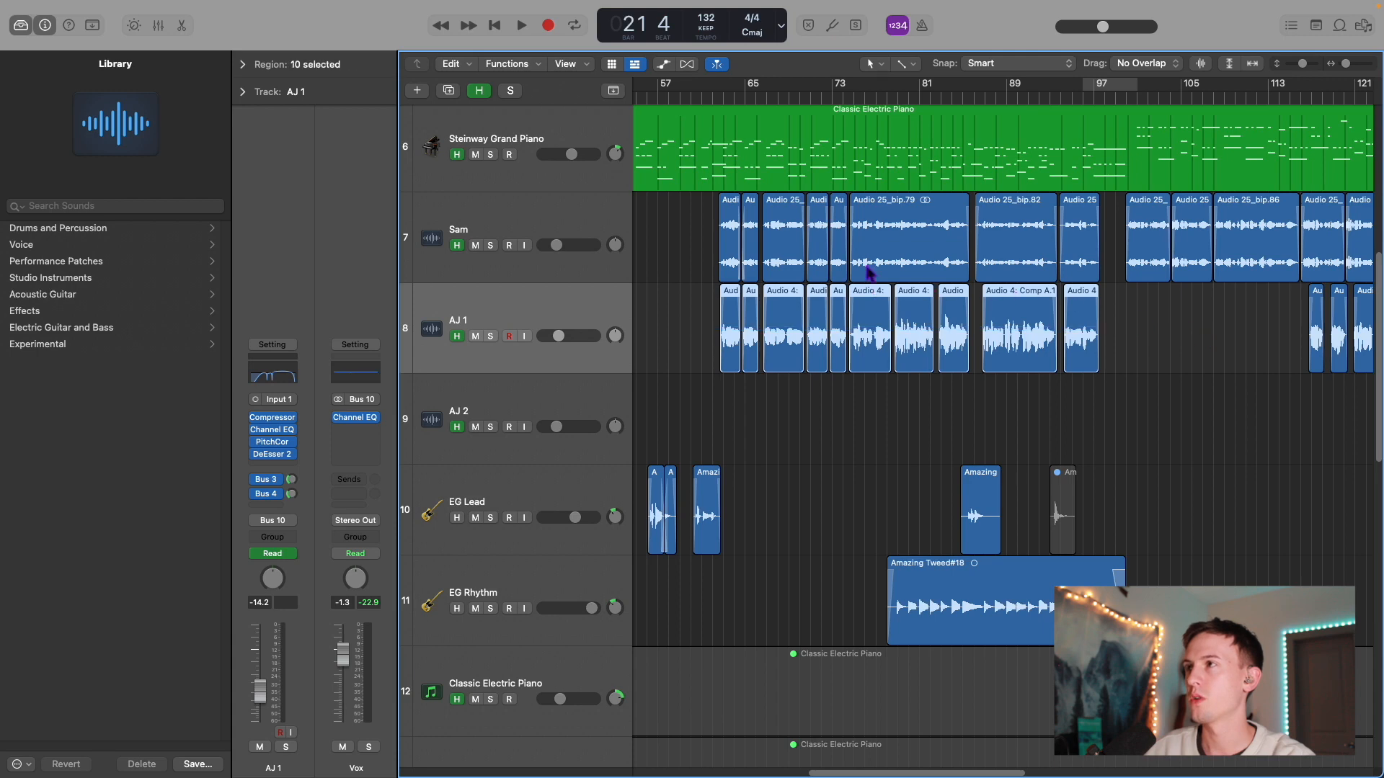
Step: Select track 8's vocal regions between about bars 116 and 132, and track 9's between about bars 132 and 152
scroll(829, 328, right, 13)
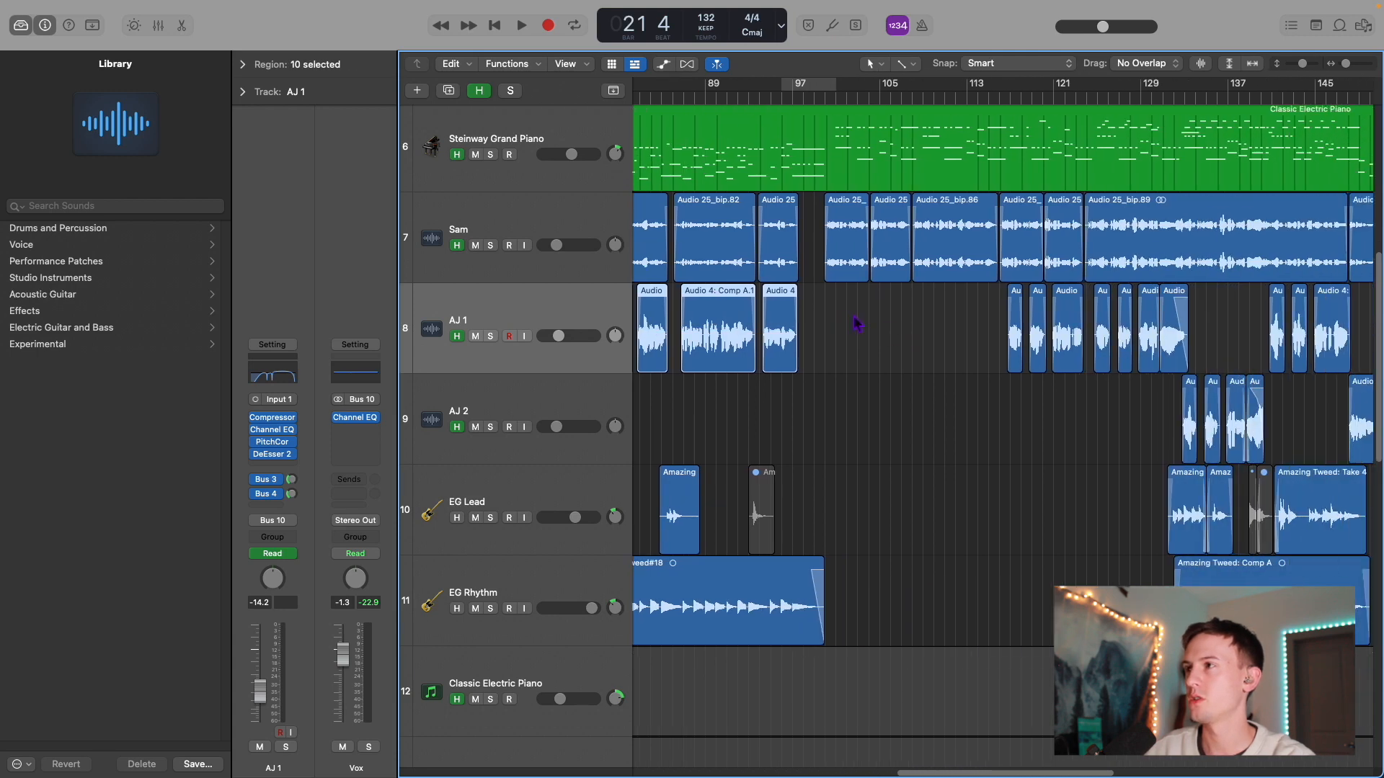
scroll(855, 324, left, 1)
scroll(852, 322, left, 18)
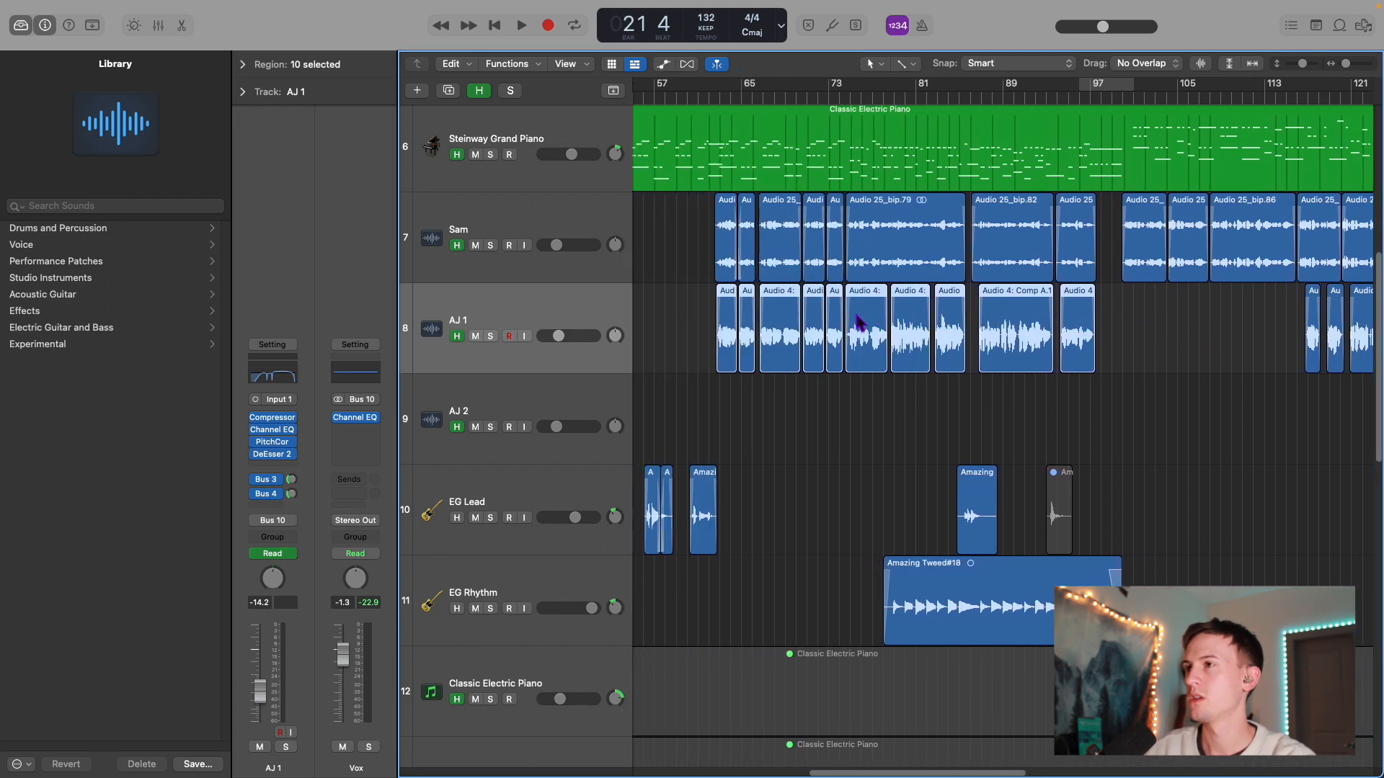
scroll(813, 331, right, 18)
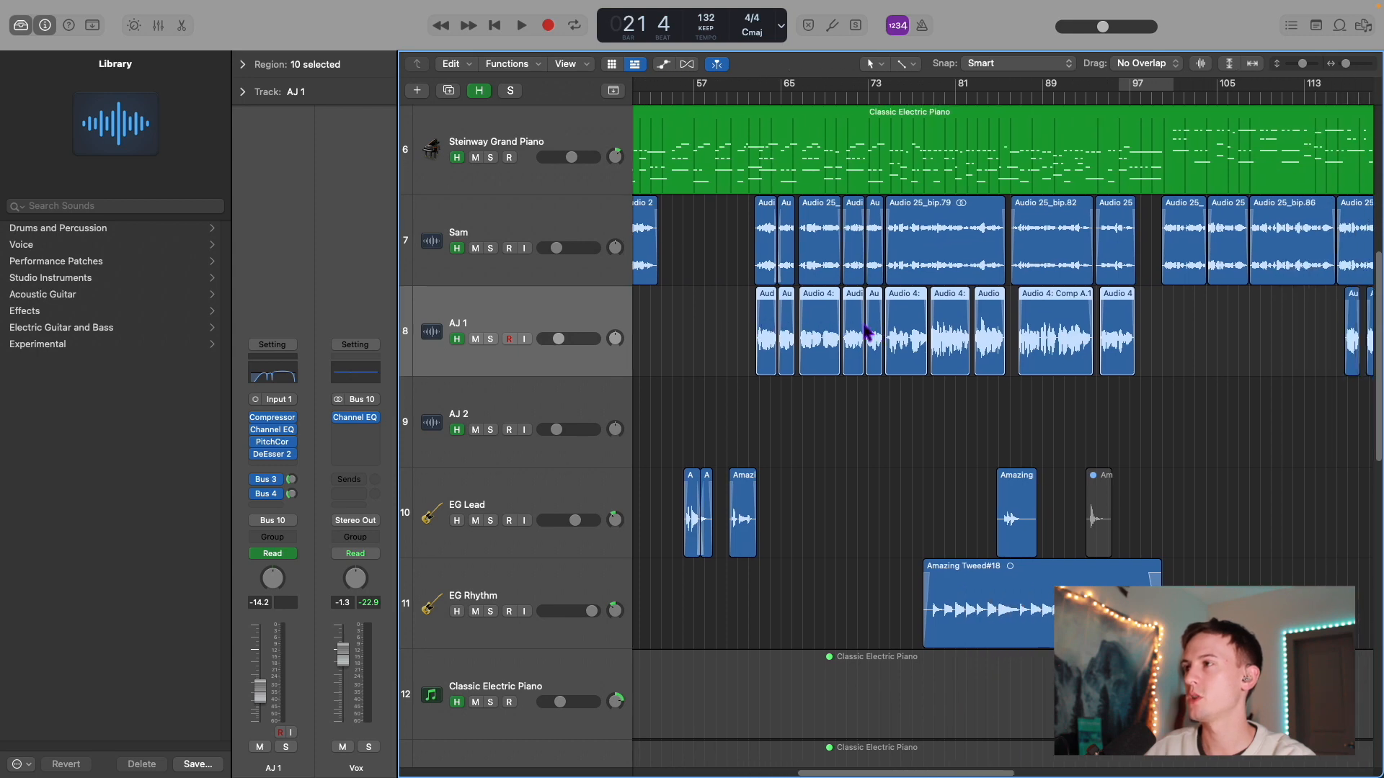
drag(969, 336, 1170, 317)
scroll(1171, 319, right, 5)
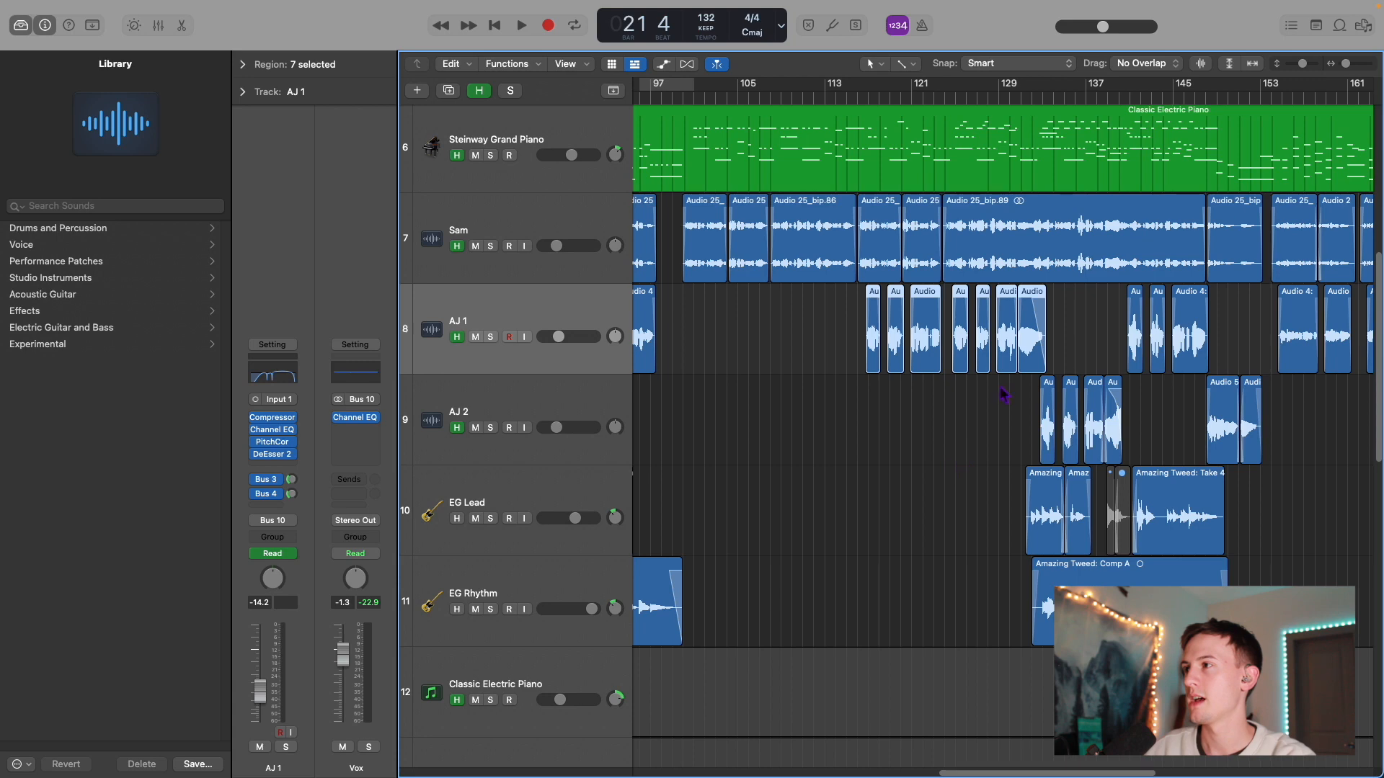
drag(1006, 413, 1343, 412)
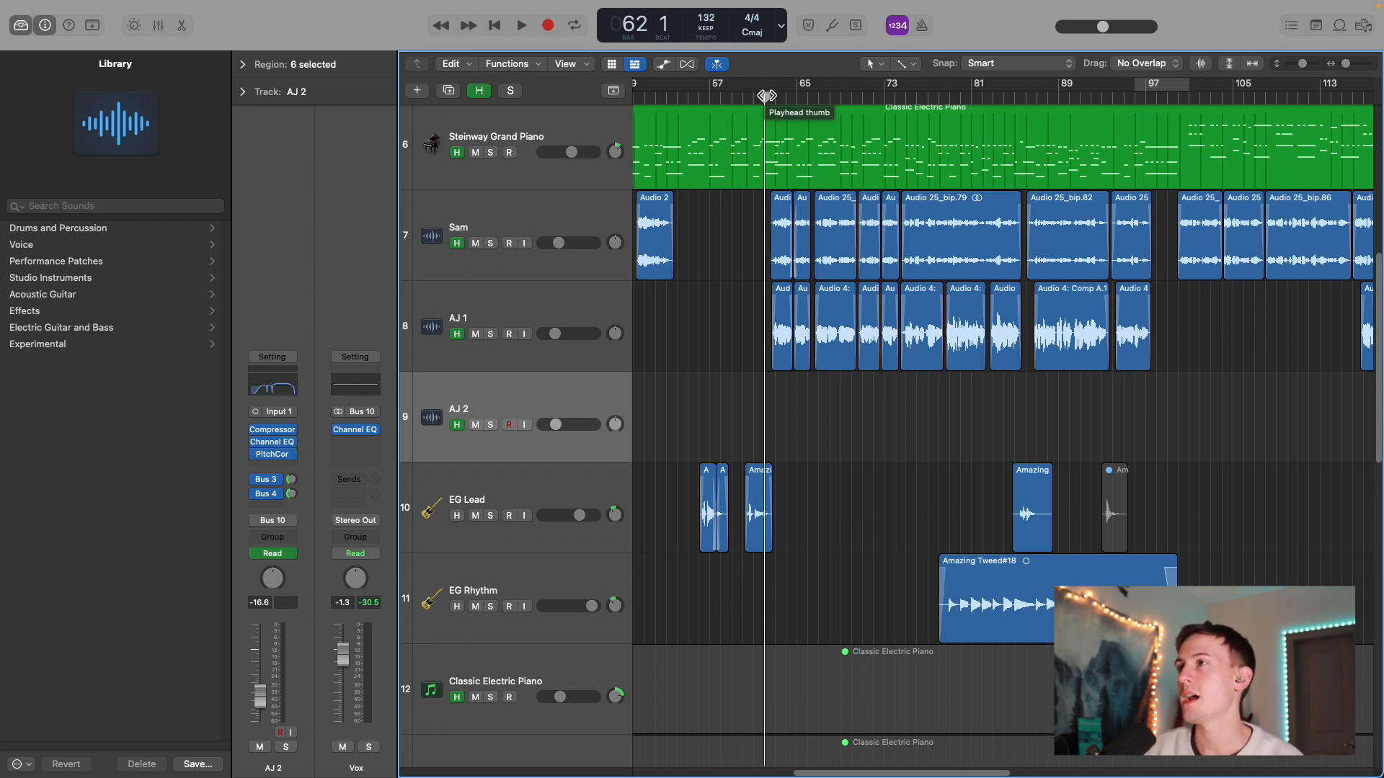
Step: Select the backing vocal on track 8 and review its Compressor and Channel EQ settings
click(612, 317)
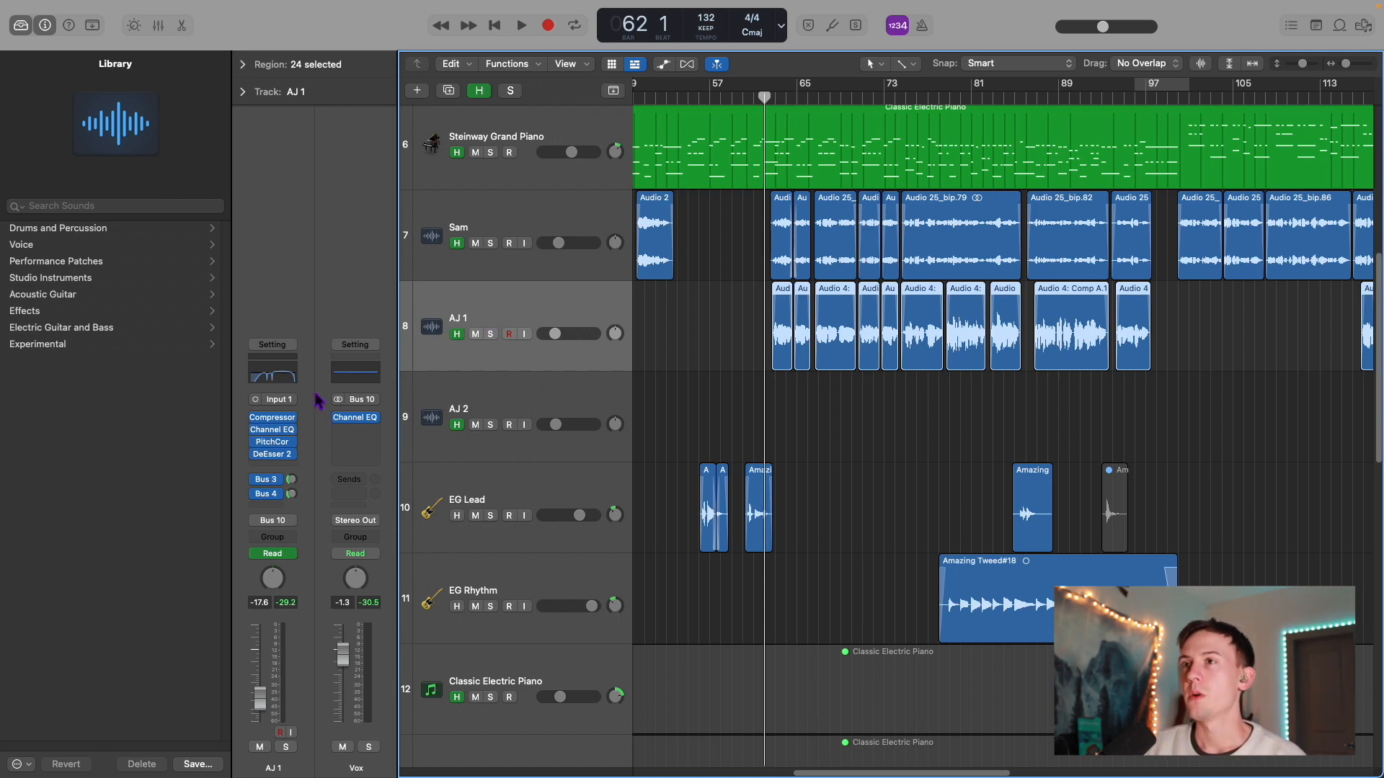
click(279, 419)
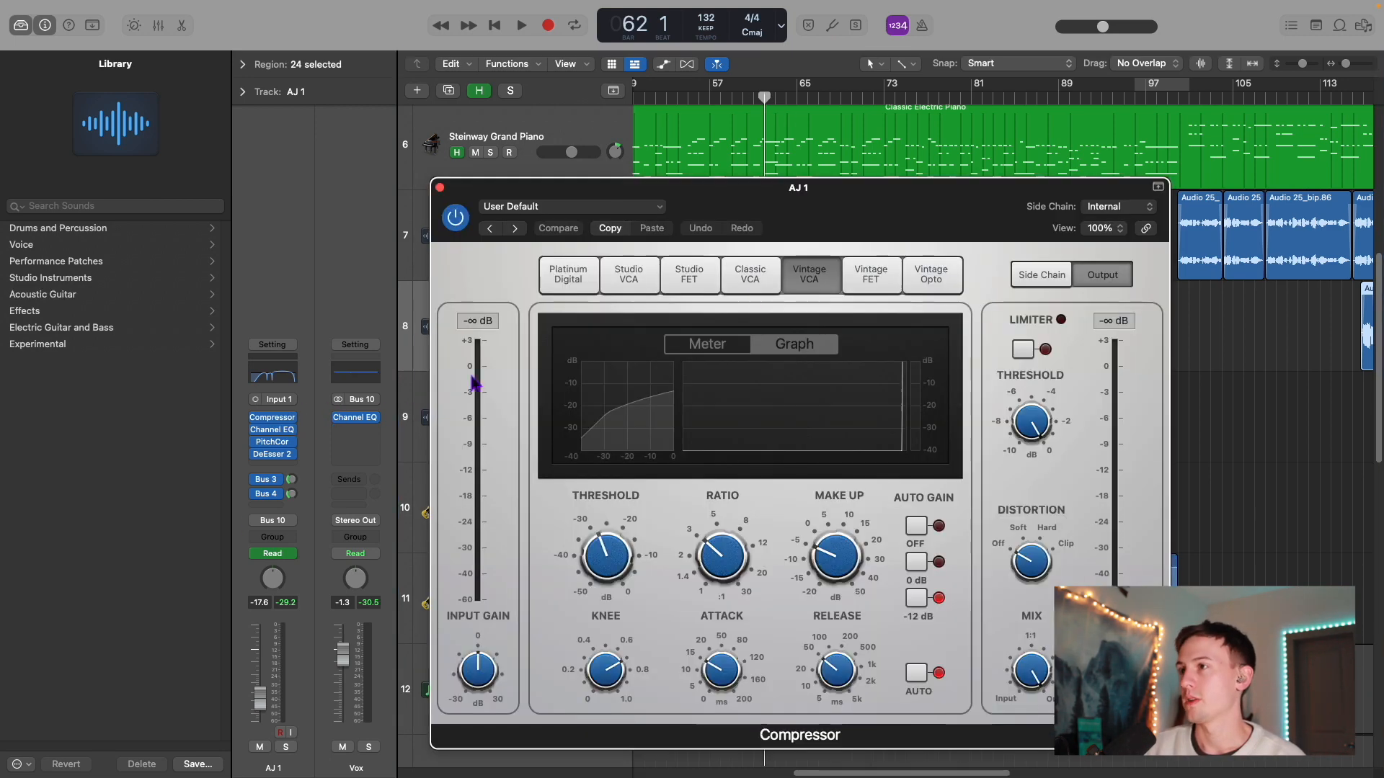
click(440, 187)
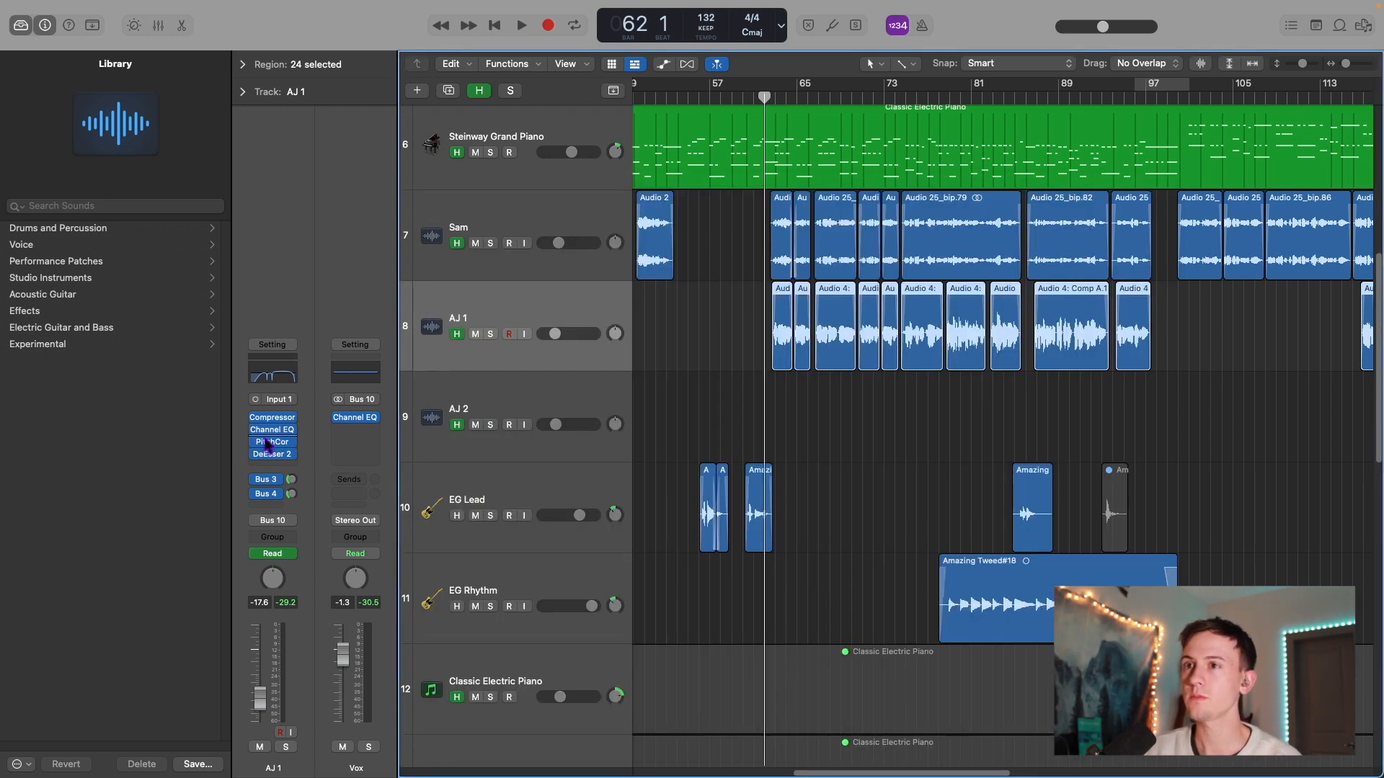
click(276, 430)
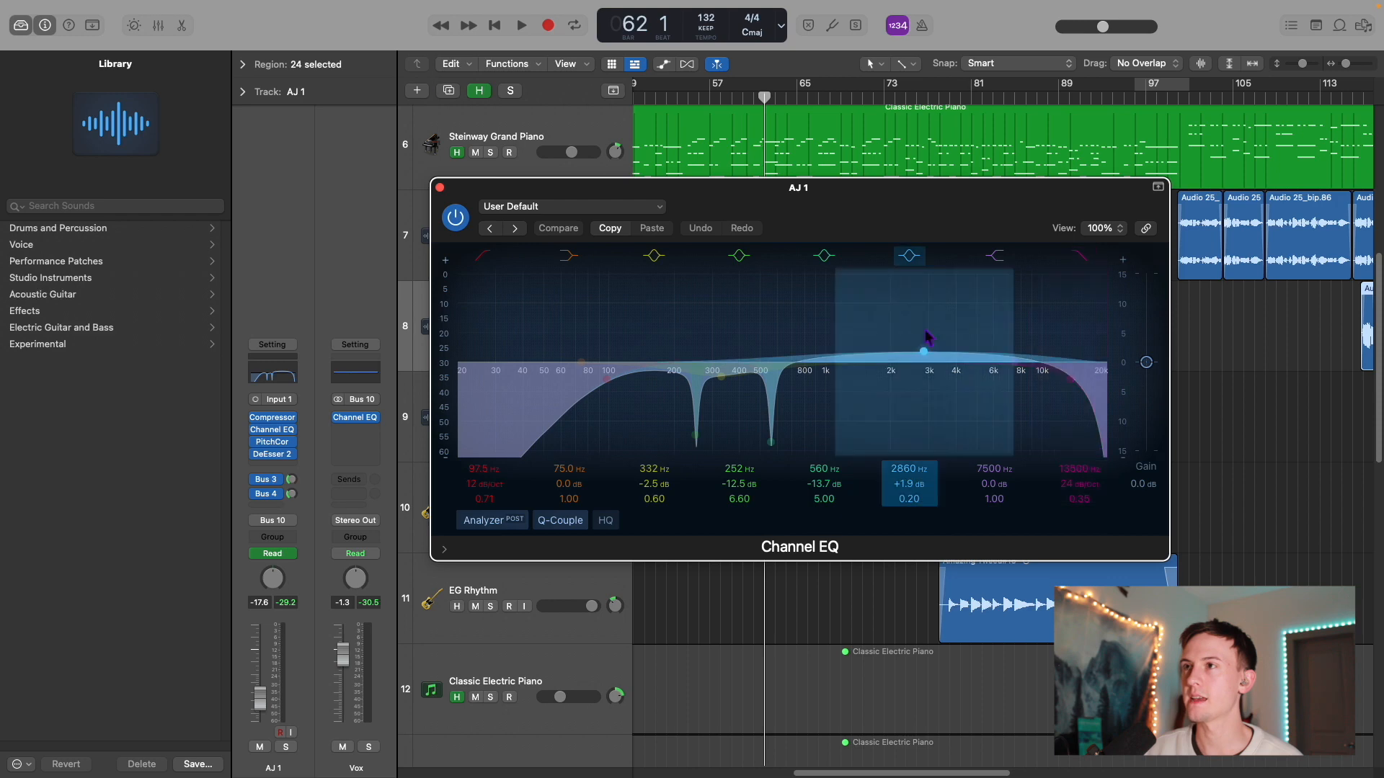
click(440, 188)
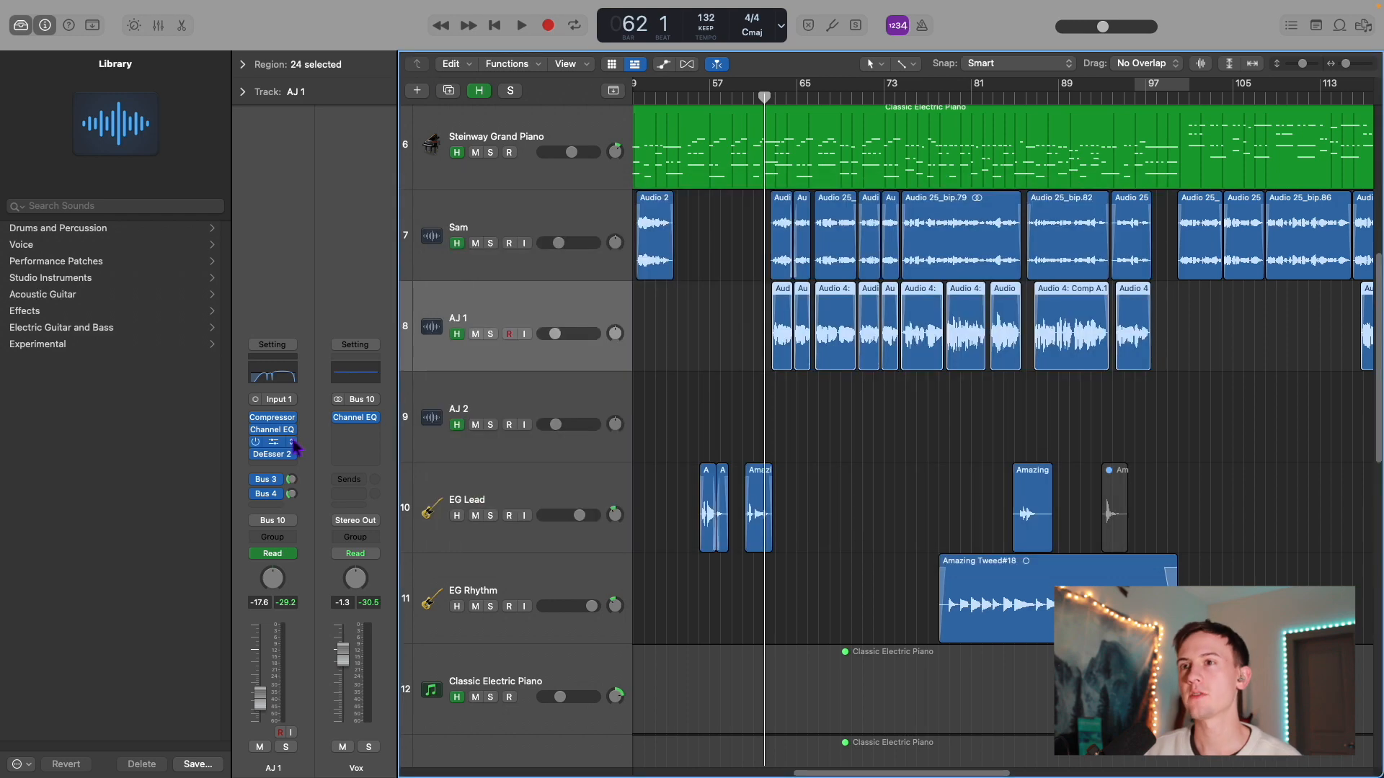
Step: Review the Pitch Correction and DeEsser 2 settings on track 8's backing vocal
click(273, 442)
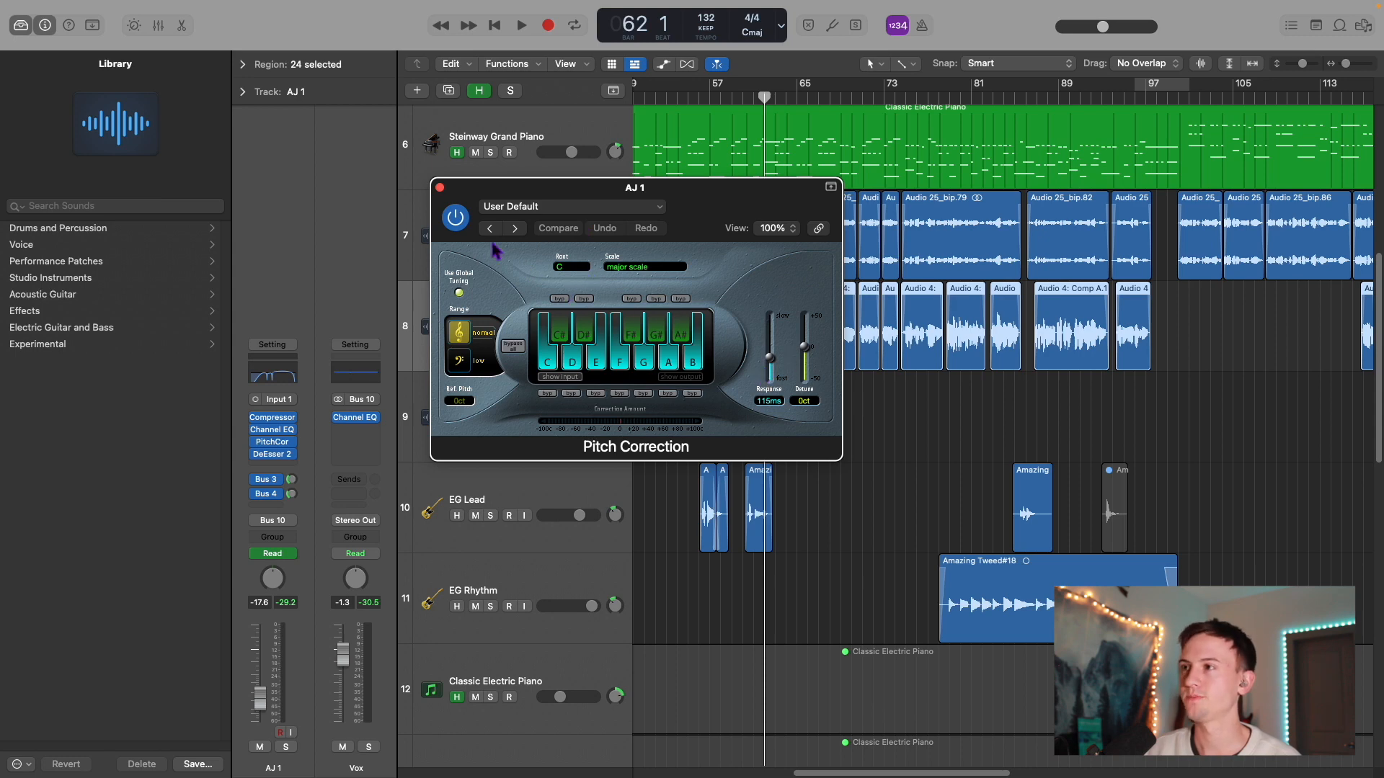
click(440, 187)
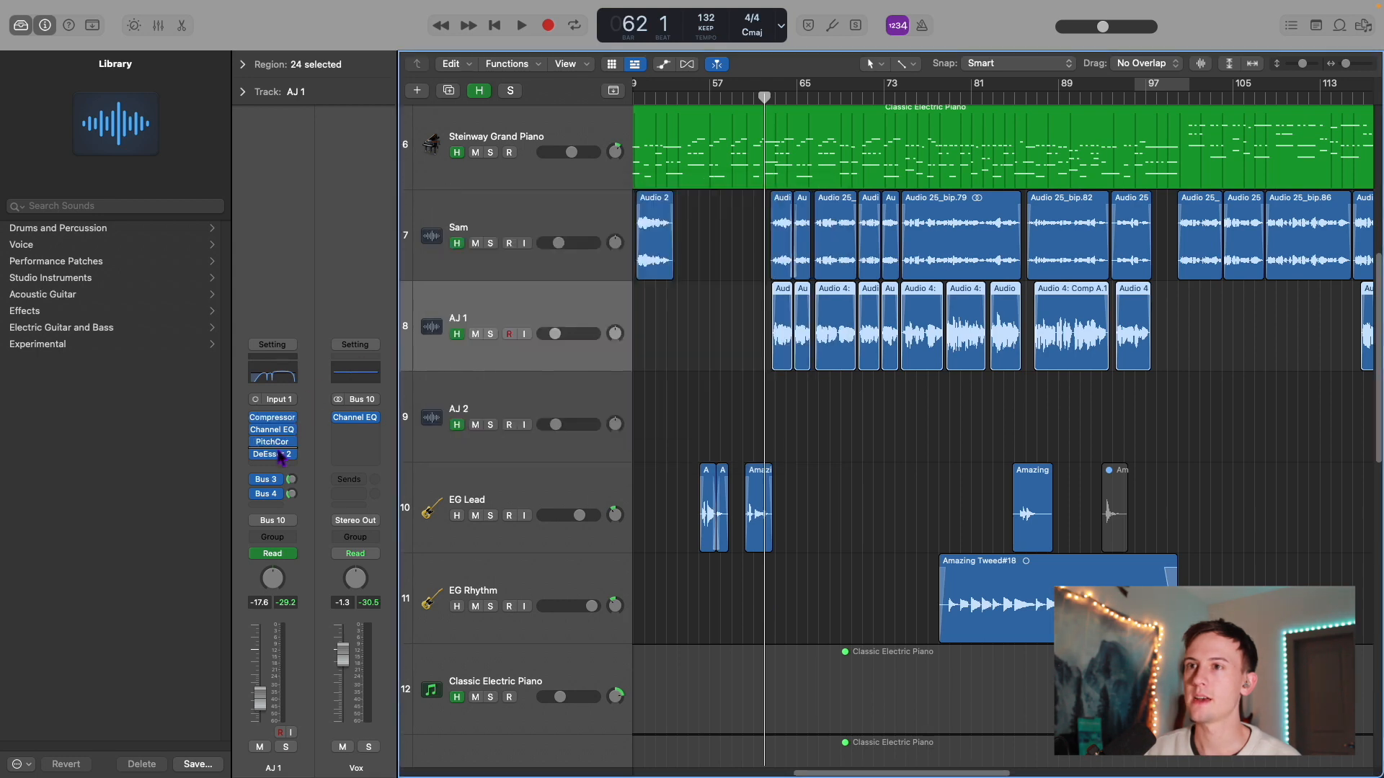
click(274, 454)
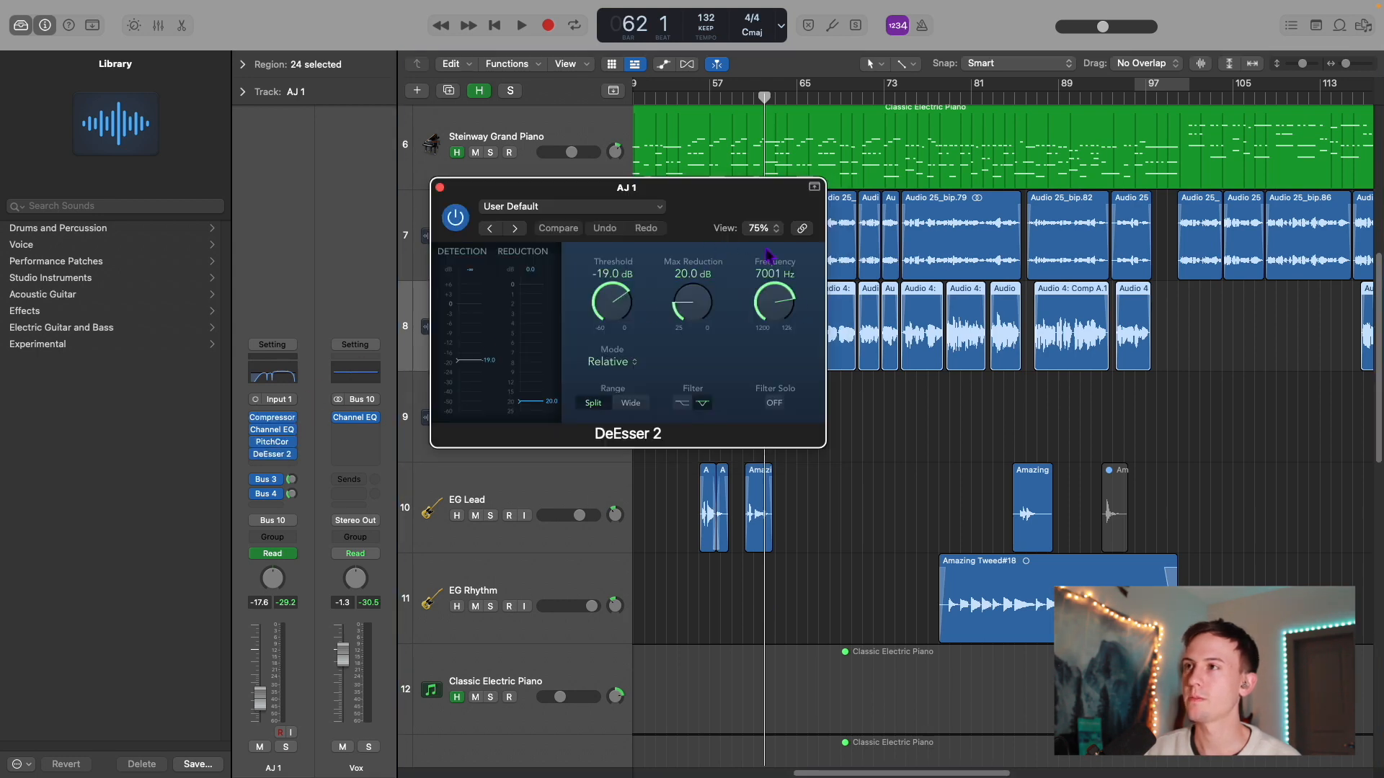
key(super+w)
Step: Listen from bar 62 to the track 8 vocal soloed, add the lead vocal's solo until about bar 76, and clear both solos
click(773, 98)
click(767, 99)
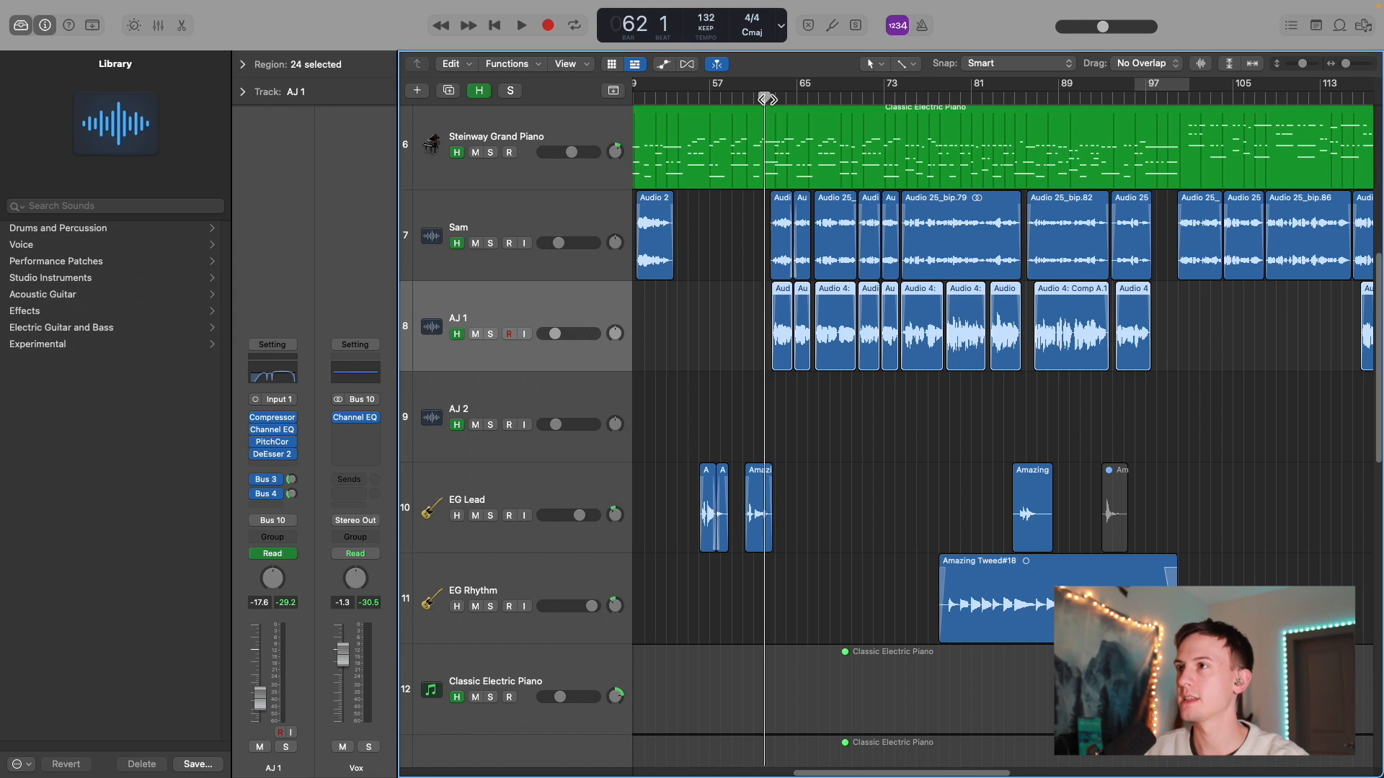
click(491, 334)
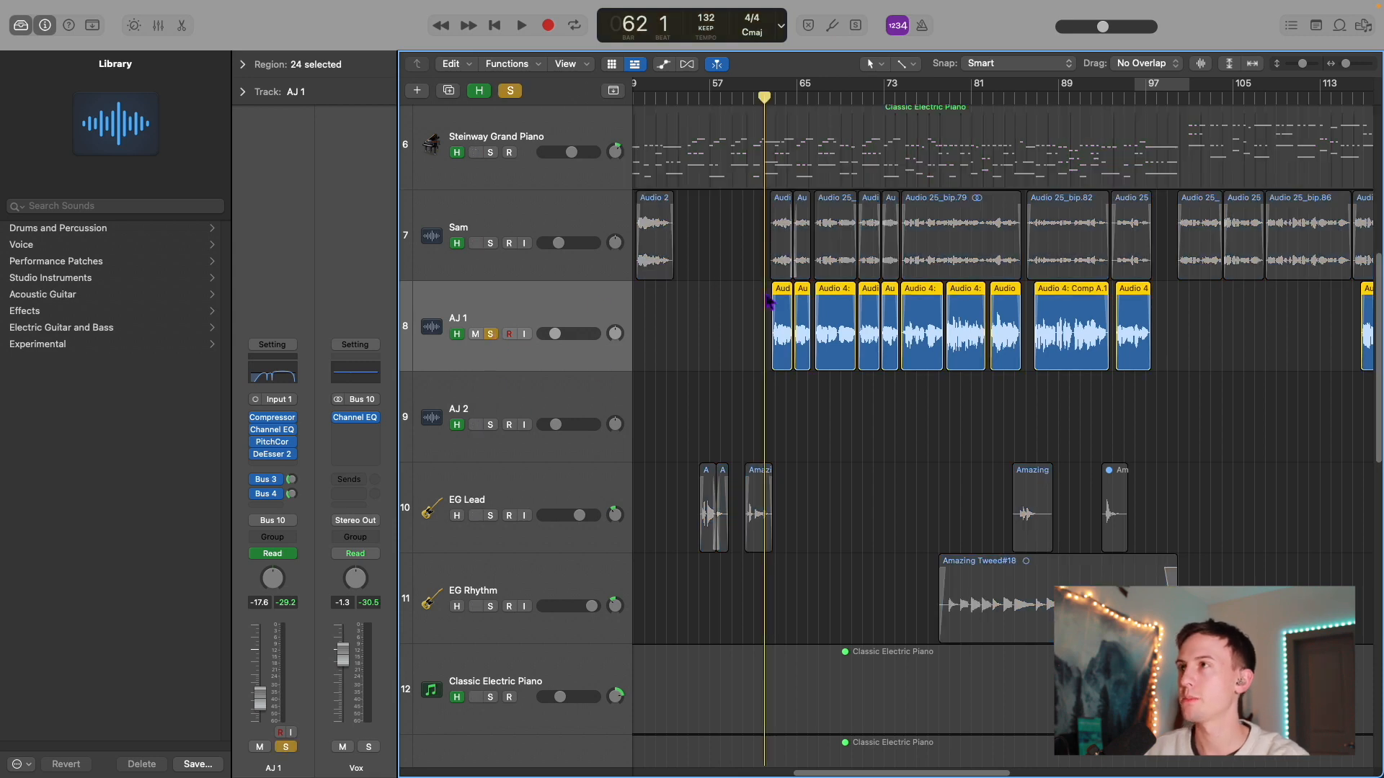
key(space)
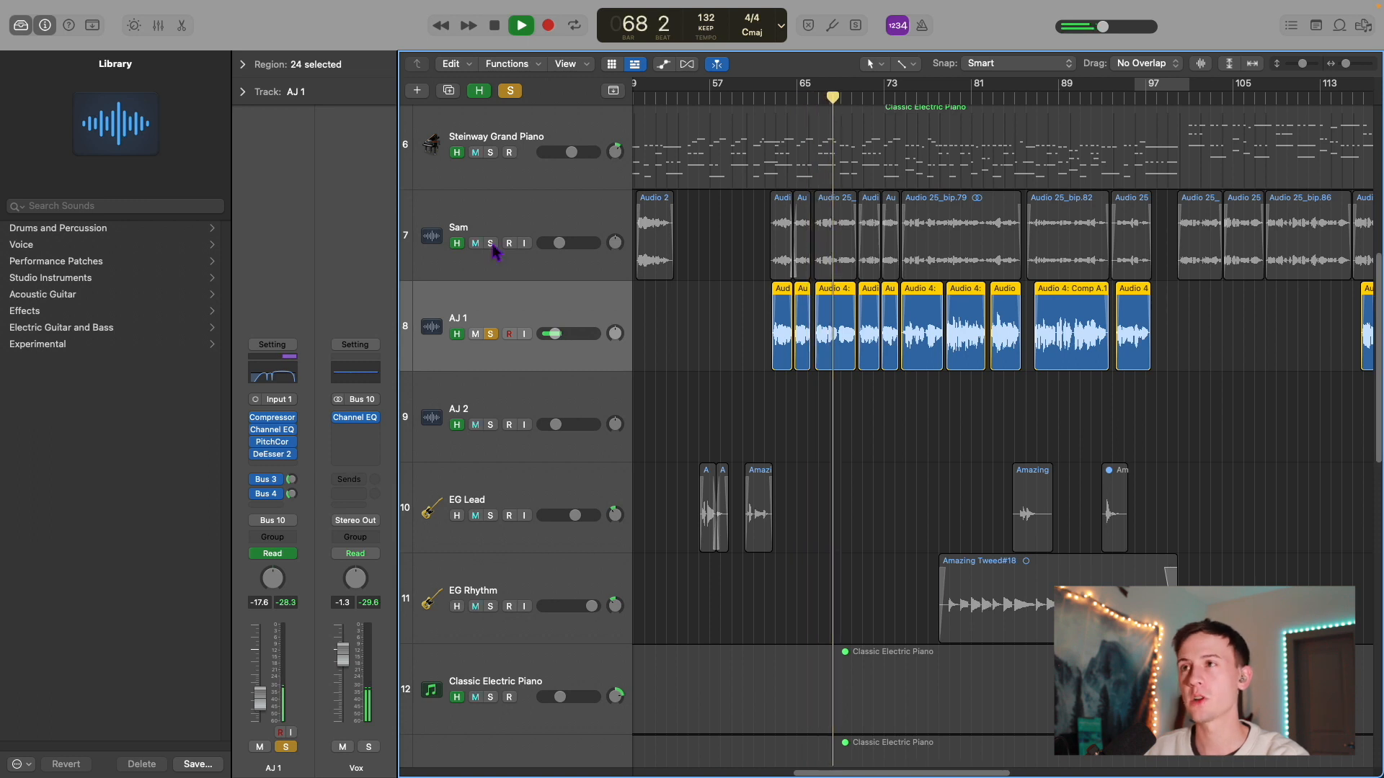
click(491, 243)
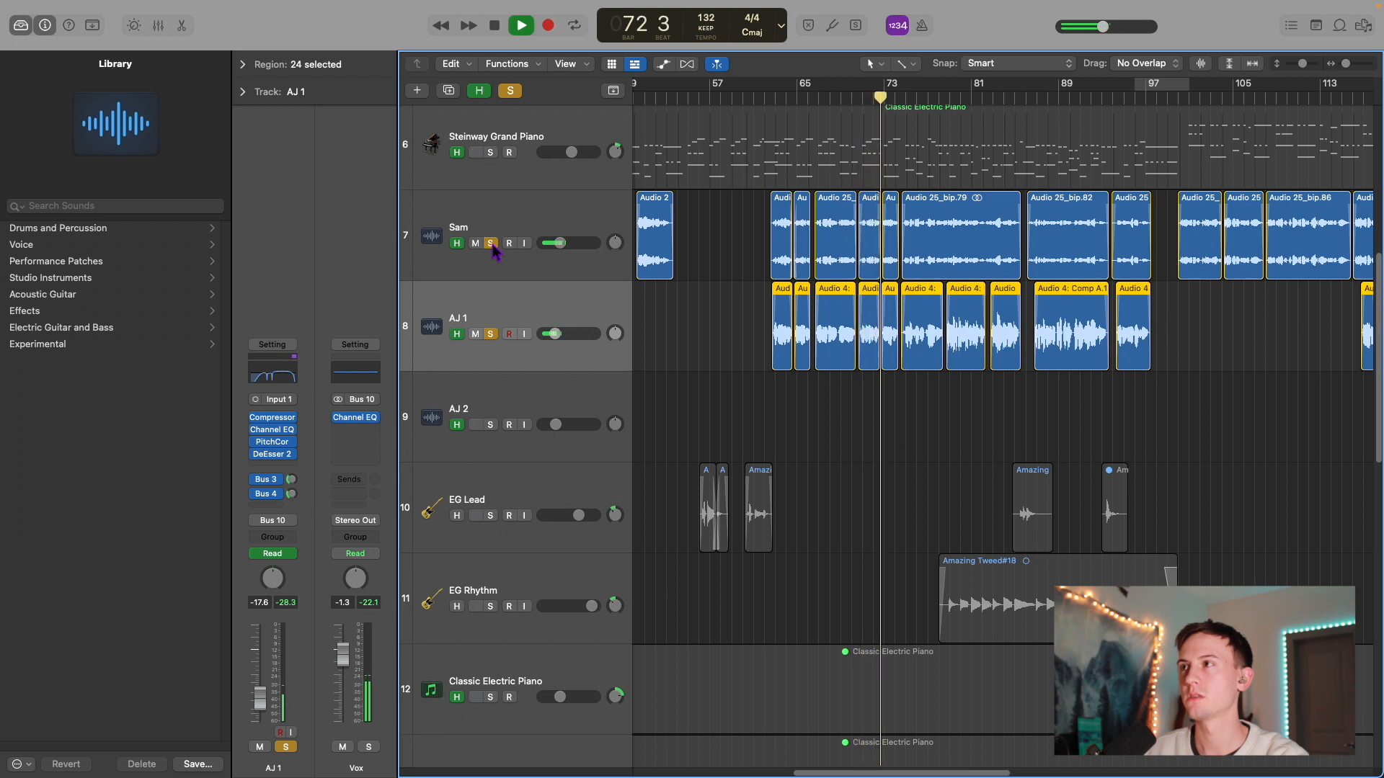
key(space)
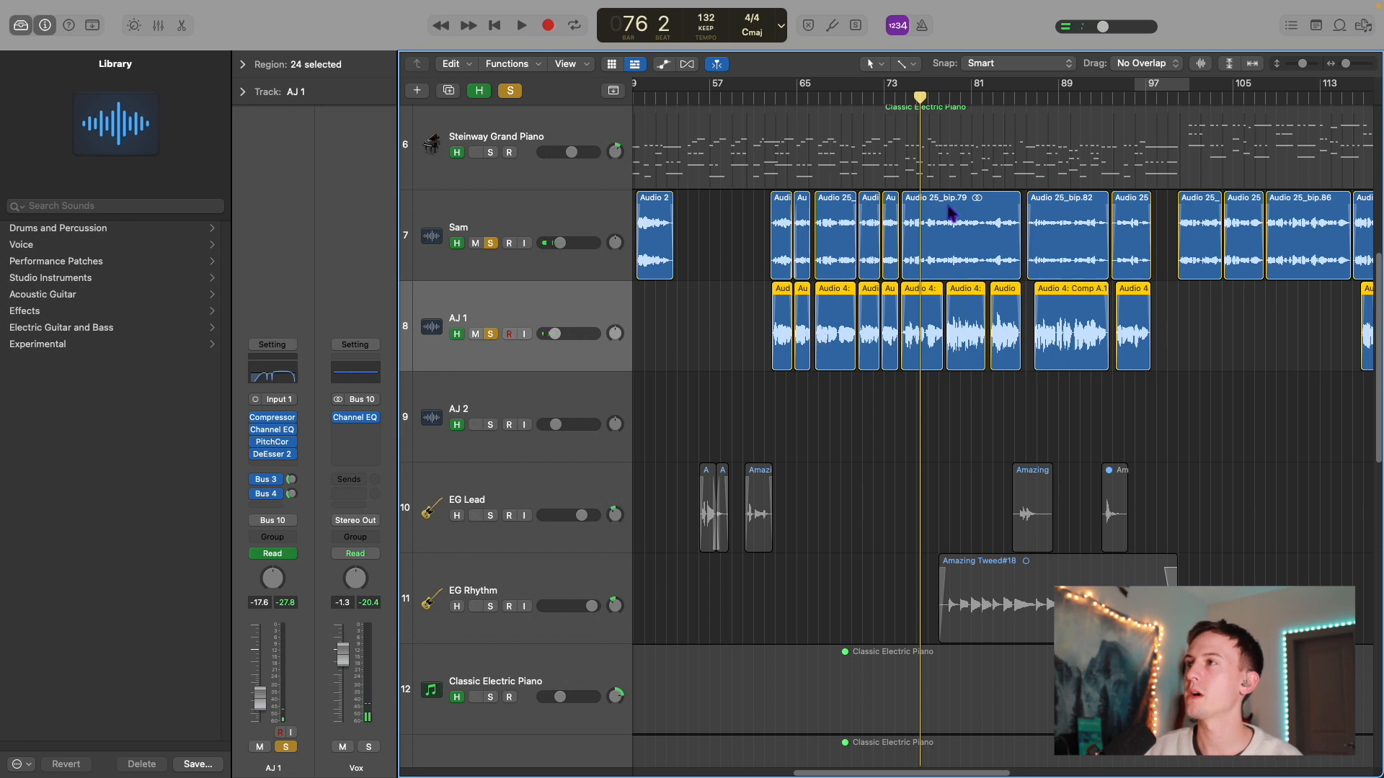
click(490, 334)
click(490, 243)
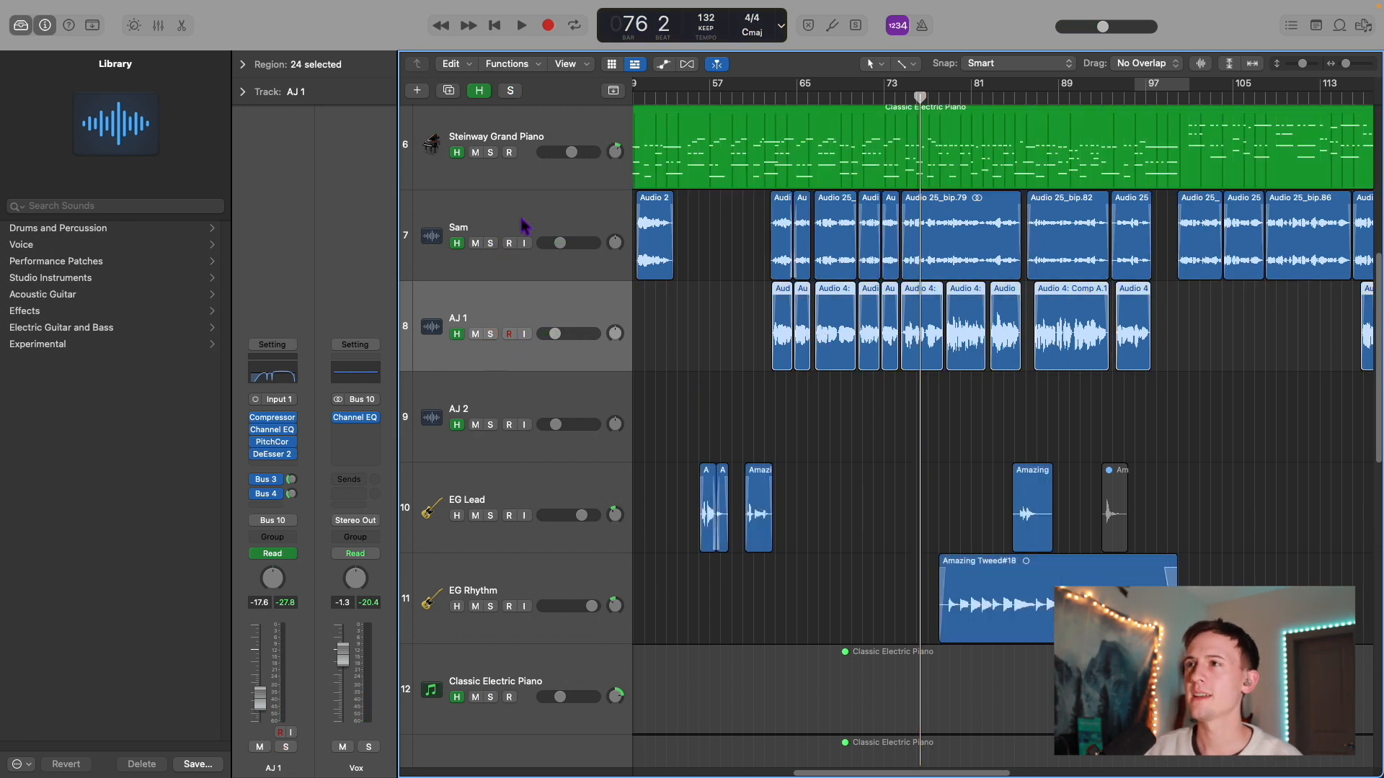
Step: Select the three vocal tracks, 7 to 9, together with all their regions
click(523, 220)
click(562, 389)
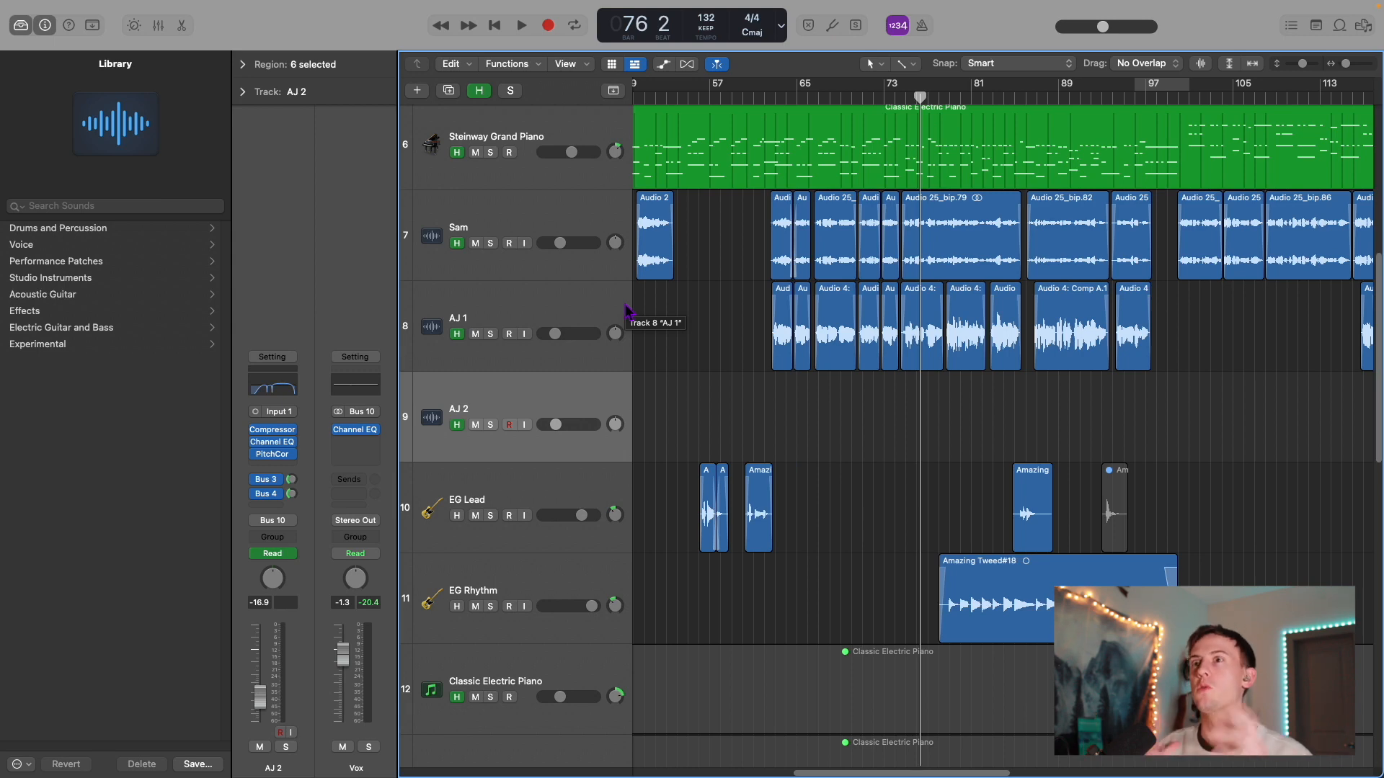
key(super+a)
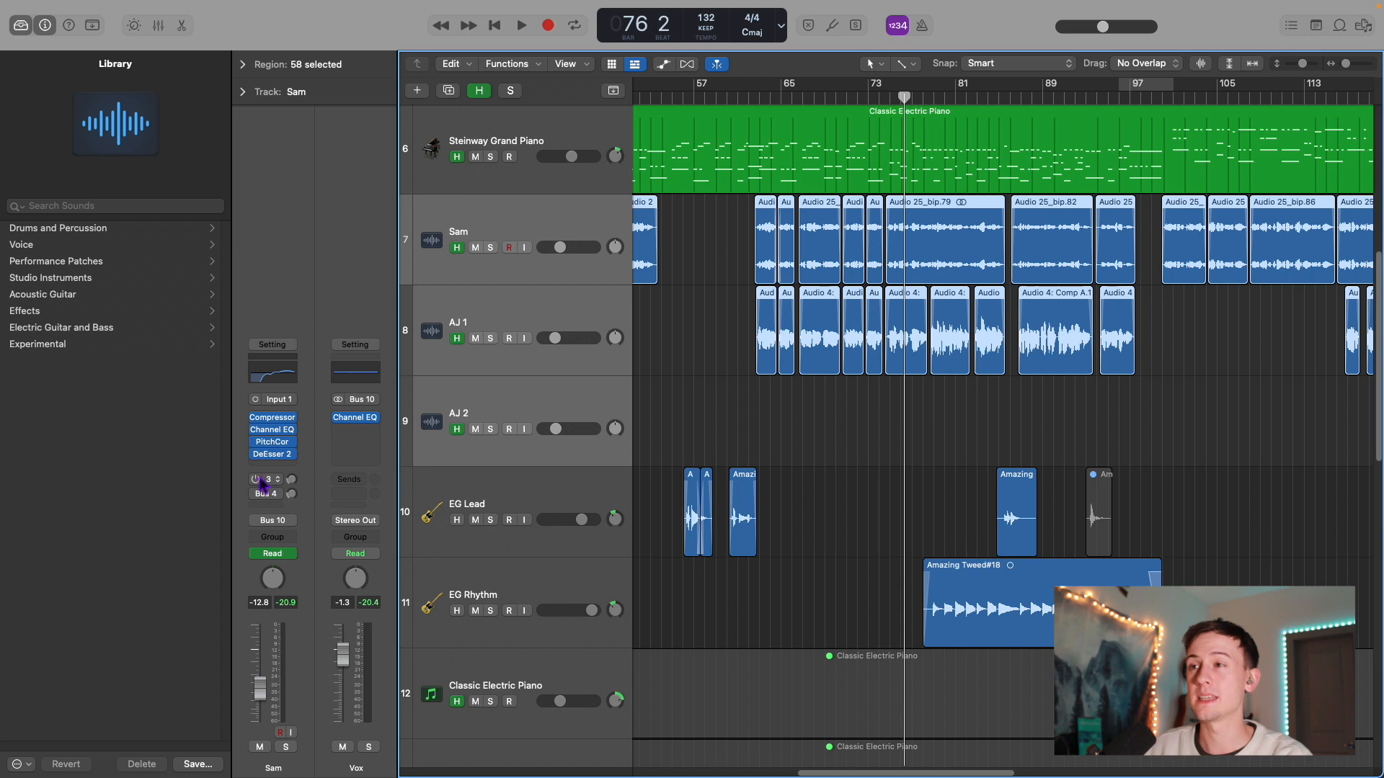
Step: Select the vocal tracks 7, 8 and 9 one by one and check their Bus 3 and Bus 4 sends
click(534, 211)
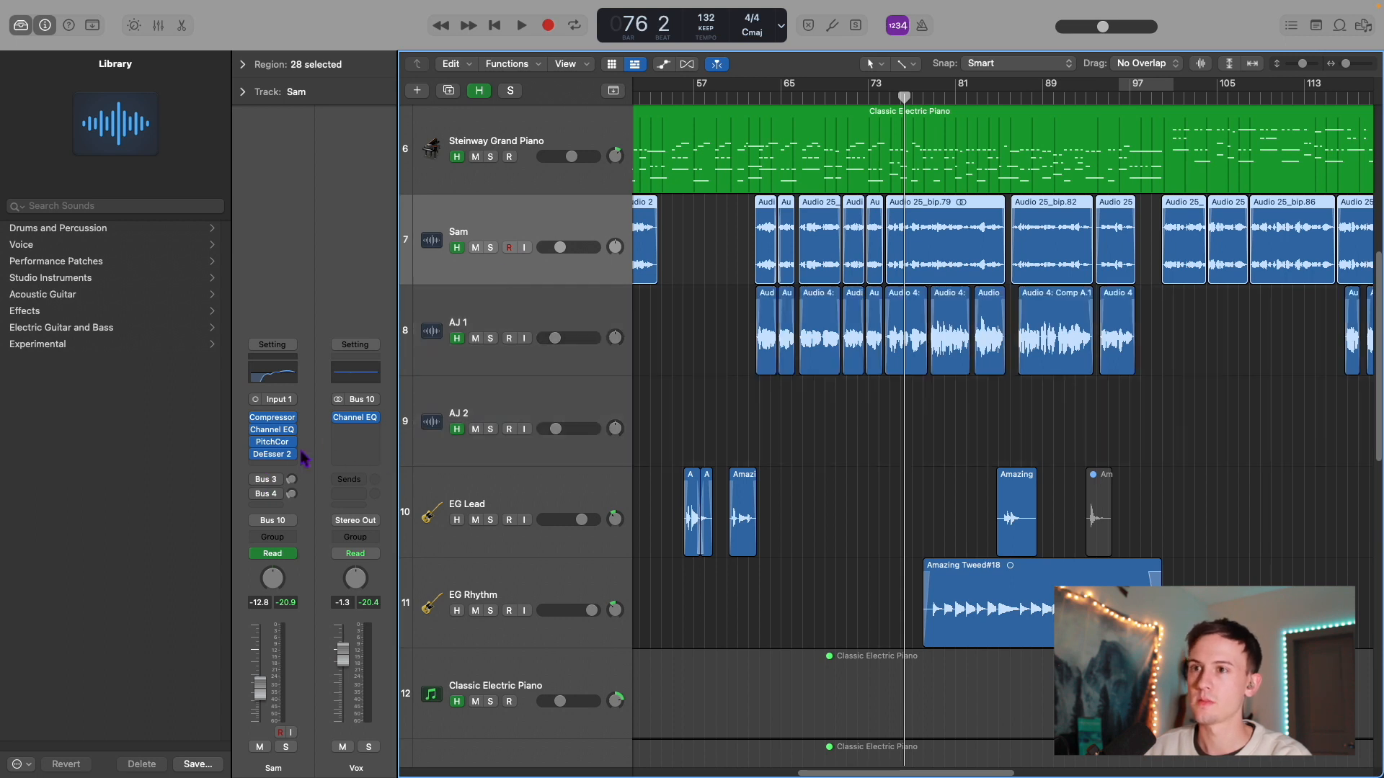
click(258, 479)
click(258, 493)
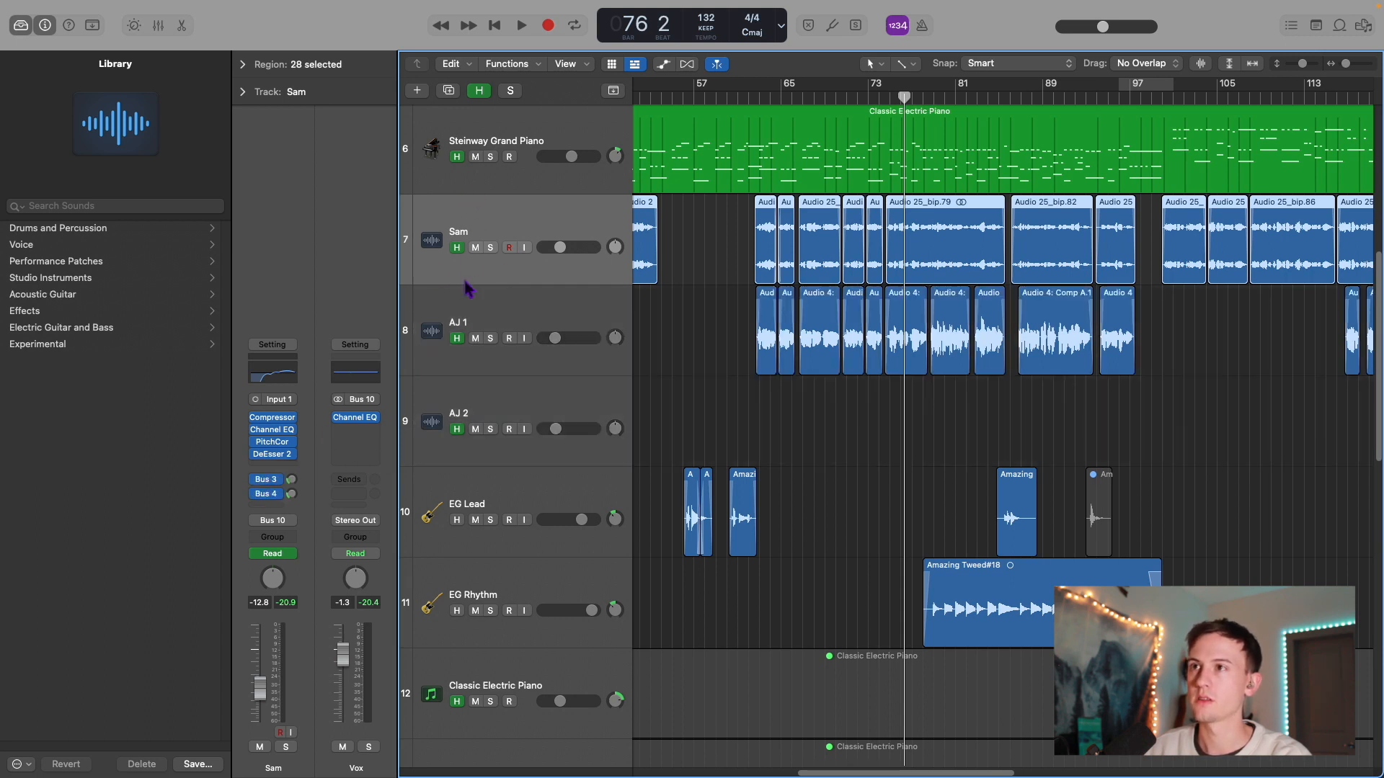
click(468, 309)
click(484, 391)
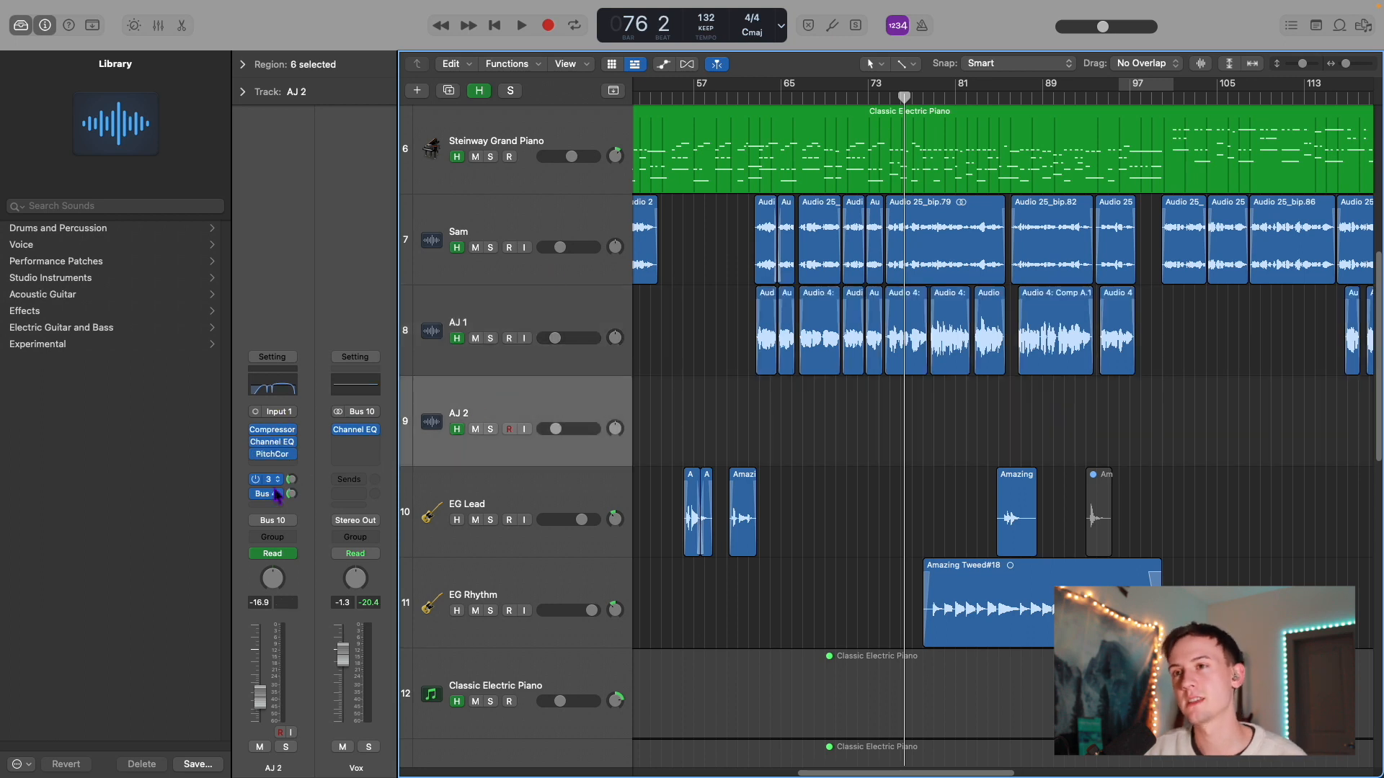
Step: Show the reverb channel fed by track 9's Bus 3 send and review its Channel EQ settings
click(273, 479)
click(309, 434)
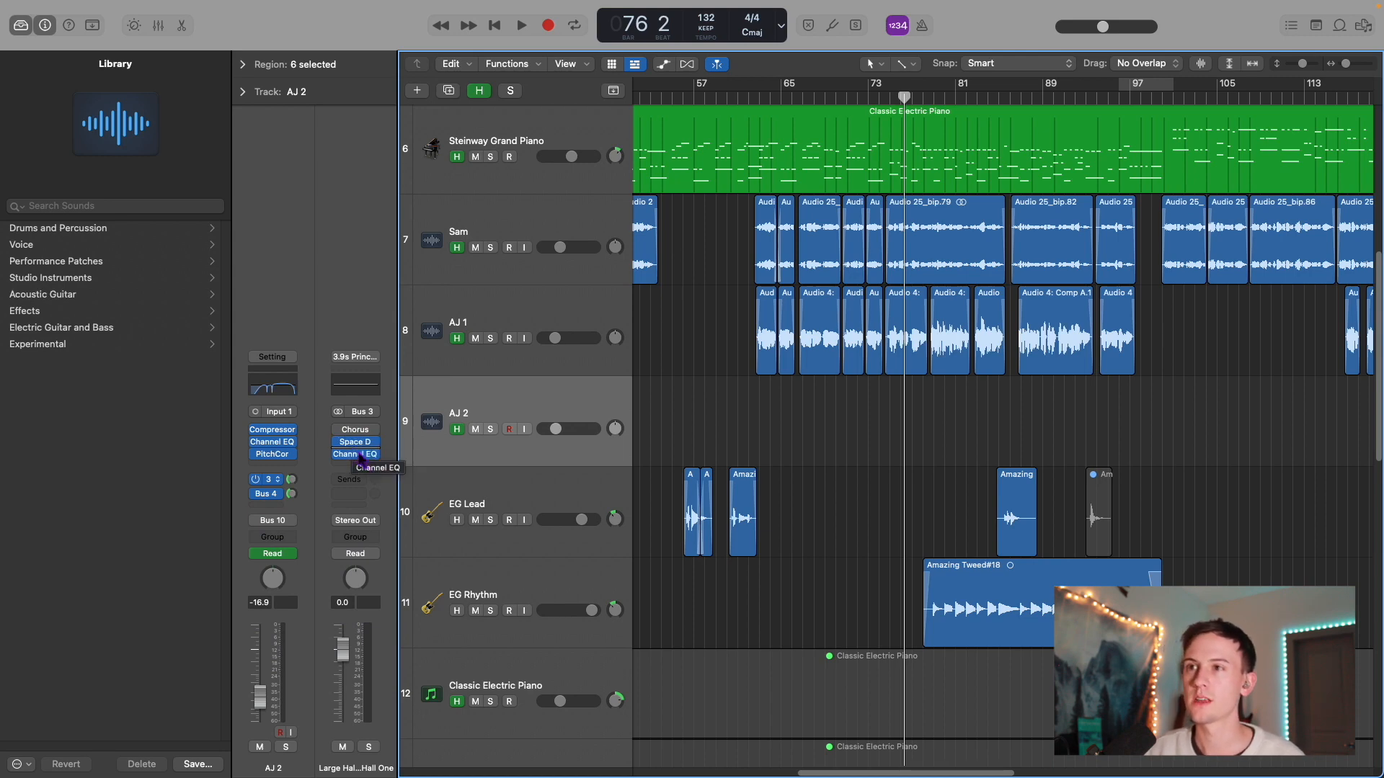
click(361, 454)
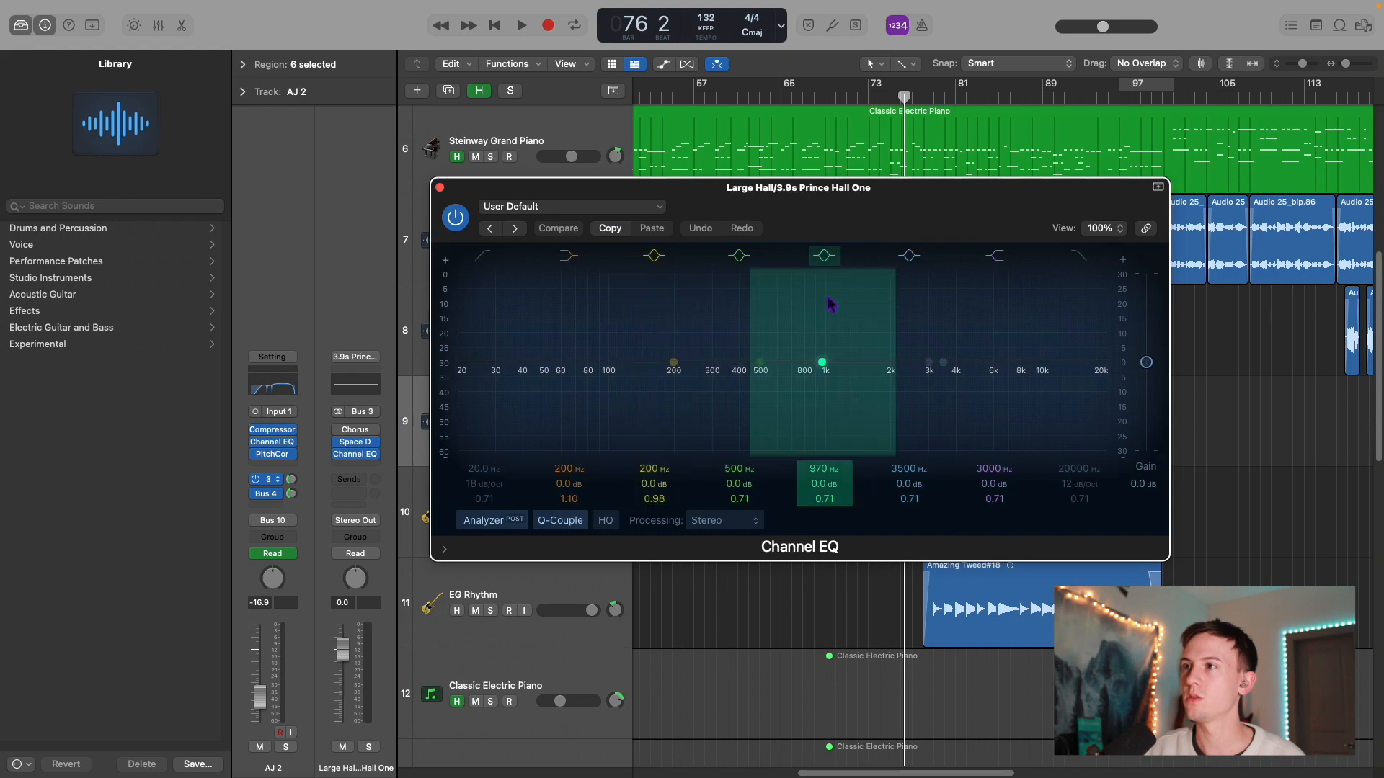
click(439, 188)
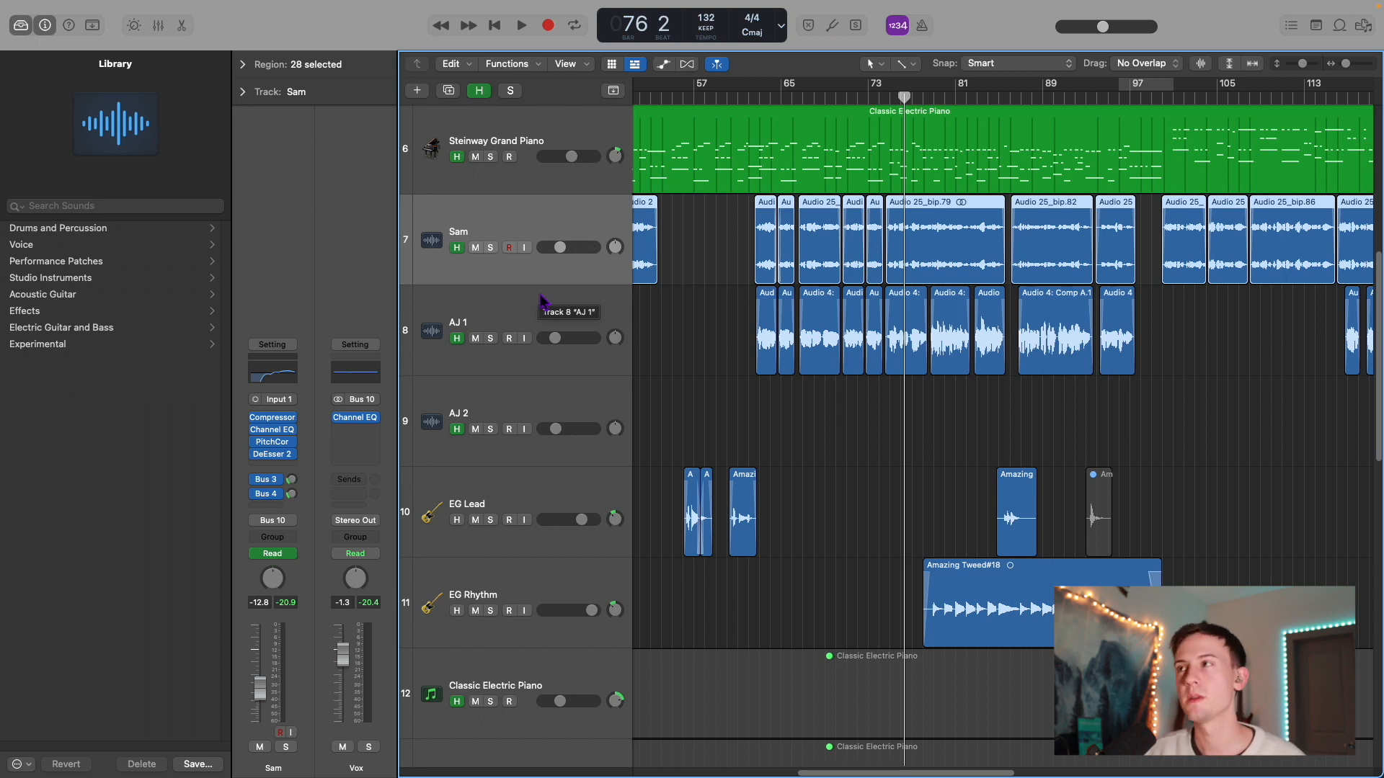
Step: Select the EG Lead track and set the playhead to bar 55, just before its first regions
scroll(559, 504, down, 1)
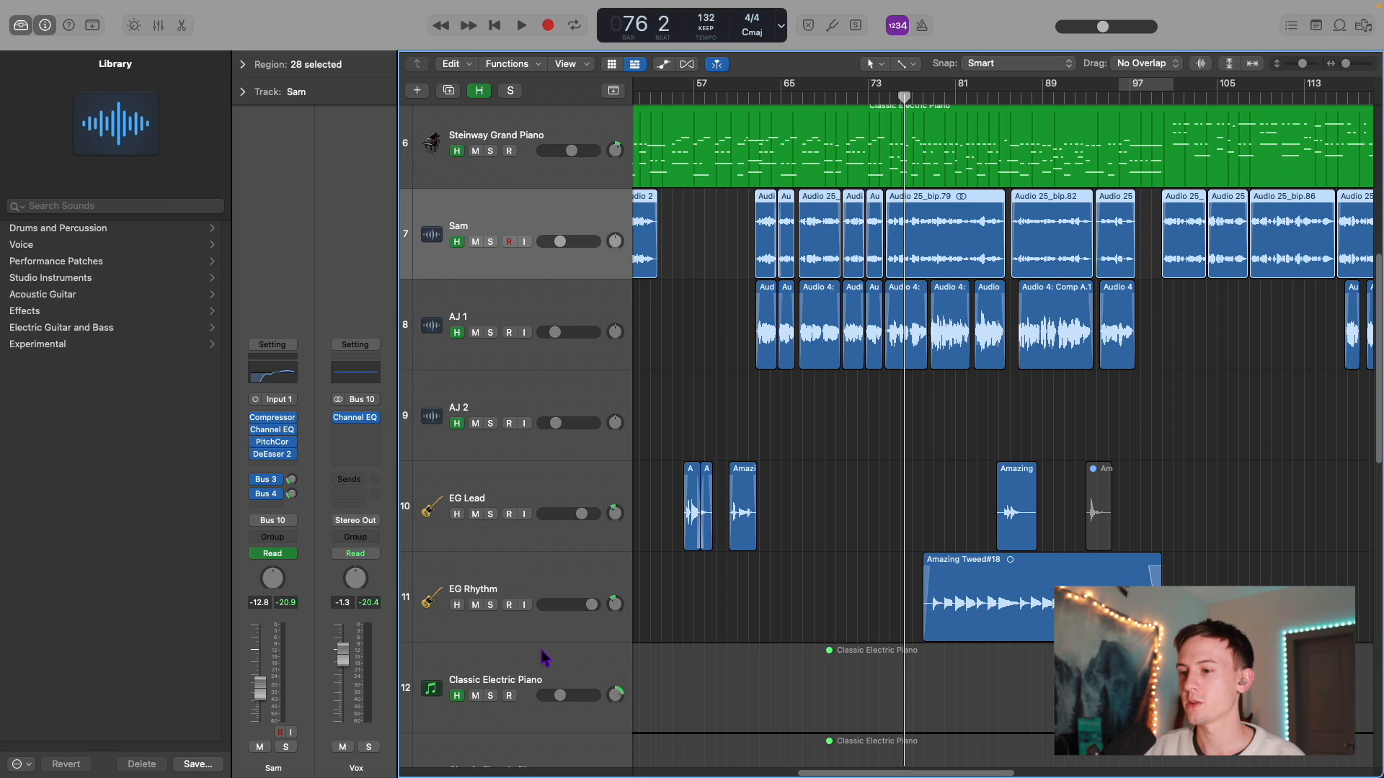
scroll(547, 346, down, 1)
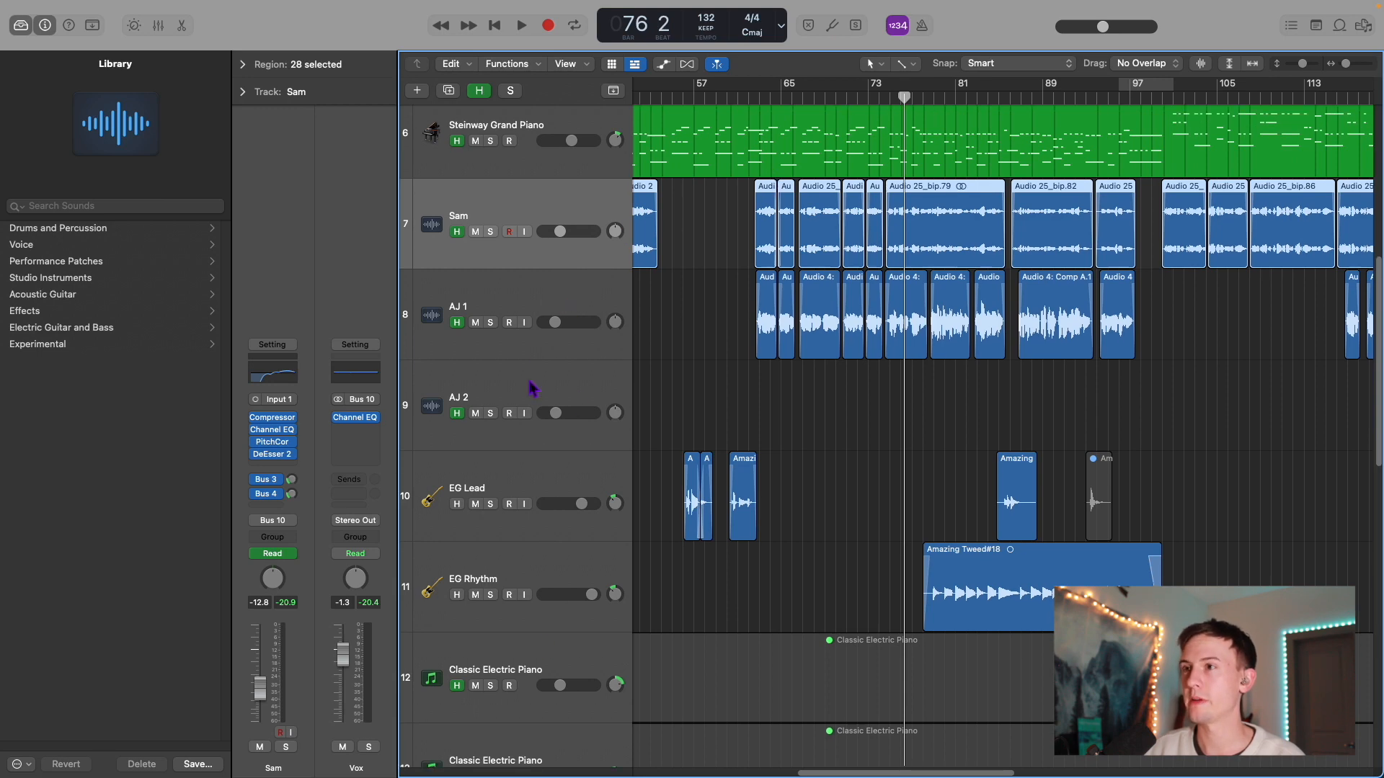
scroll(530, 371, down, 1)
scroll(530, 371, down, 3)
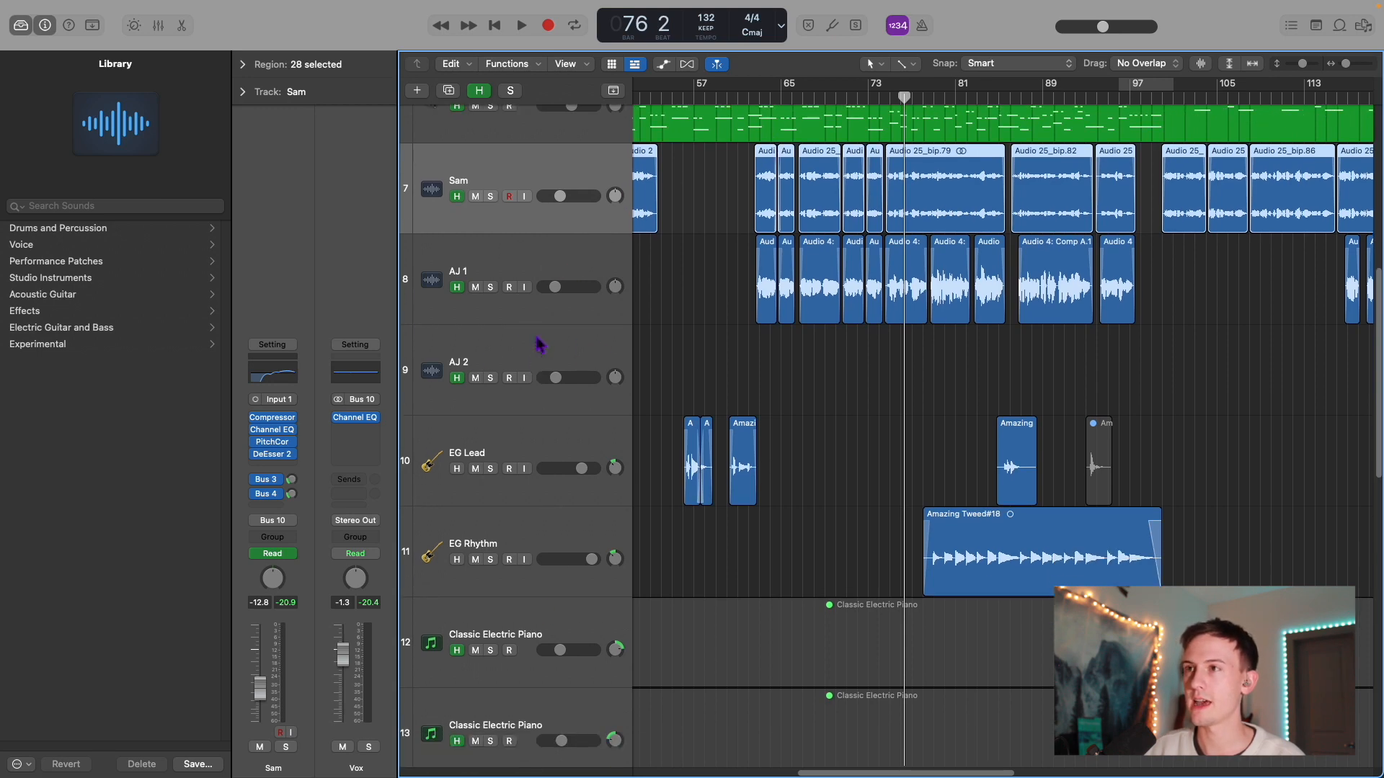
click(566, 439)
scroll(894, 382, left, 10)
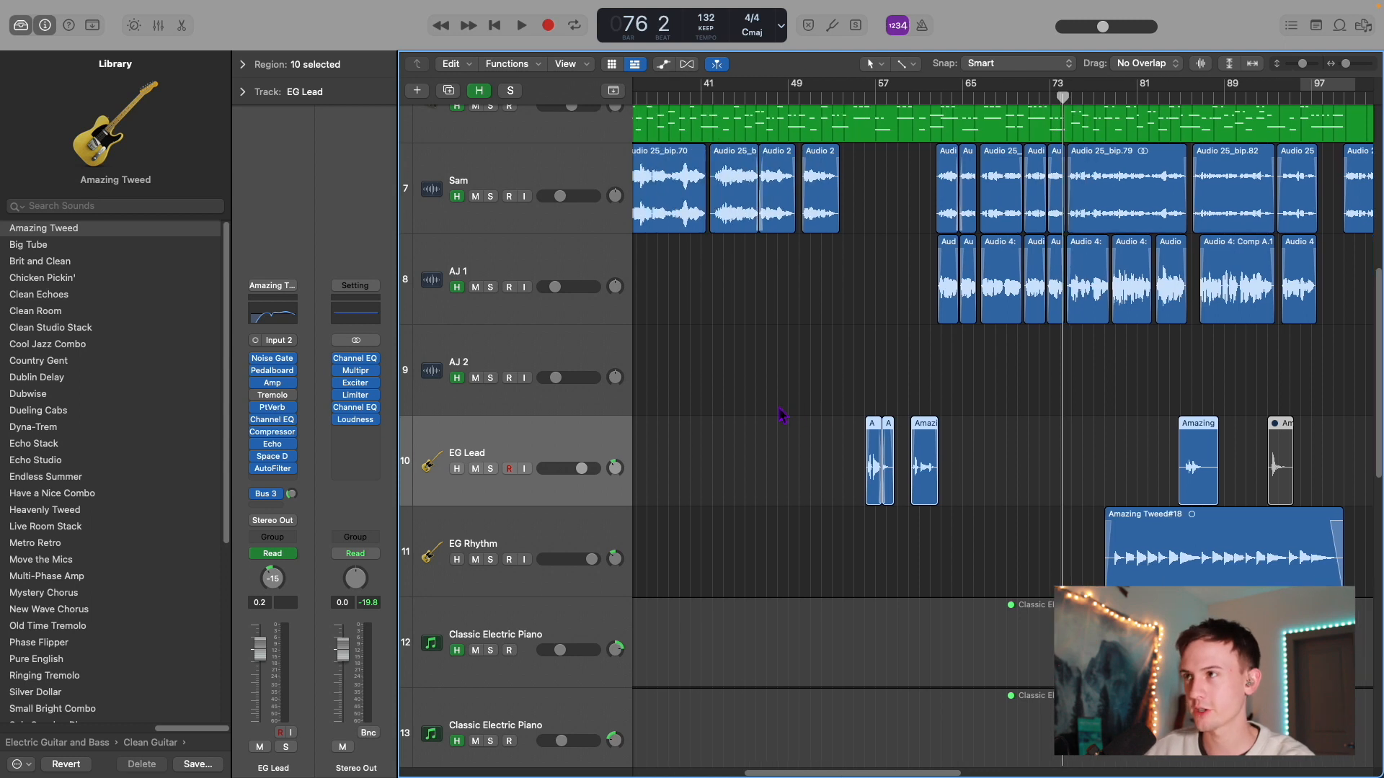
scroll(894, 382, up, 1)
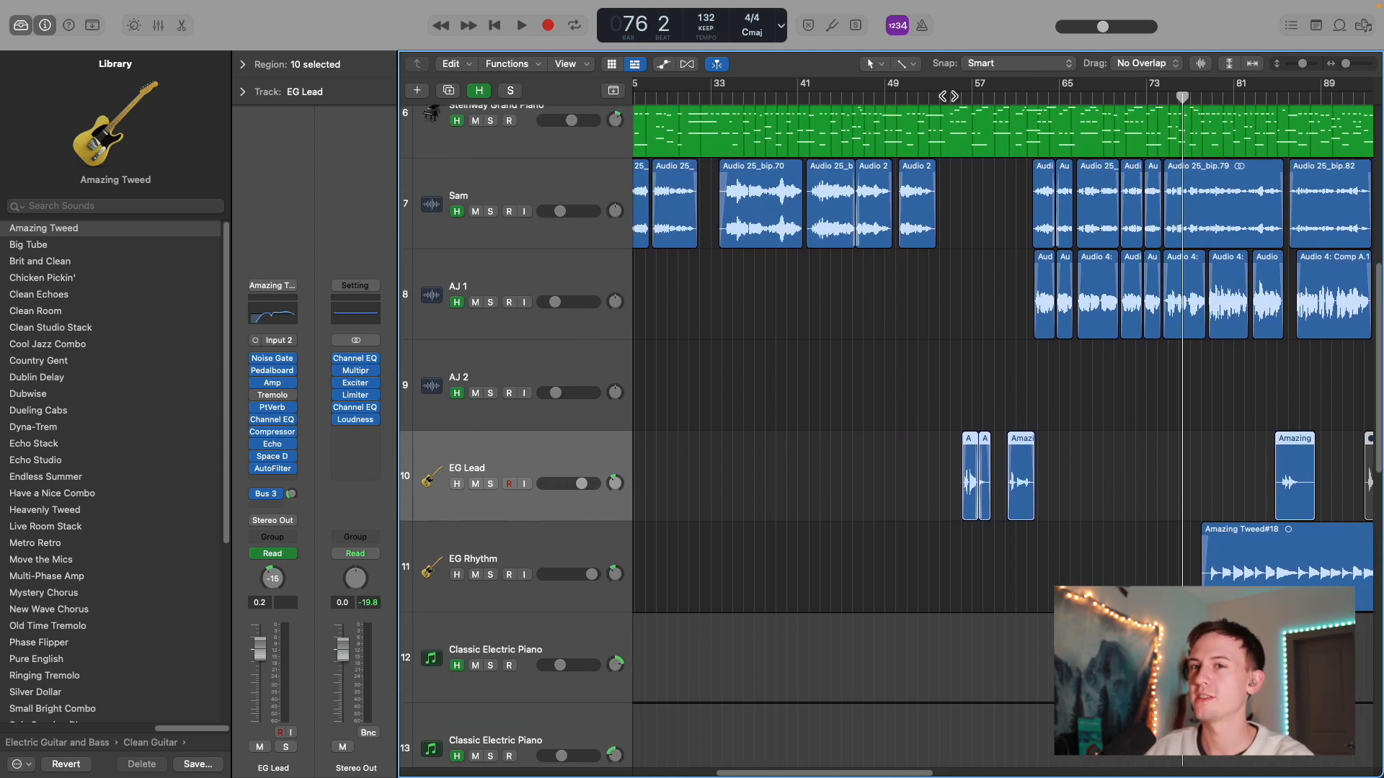
click(955, 96)
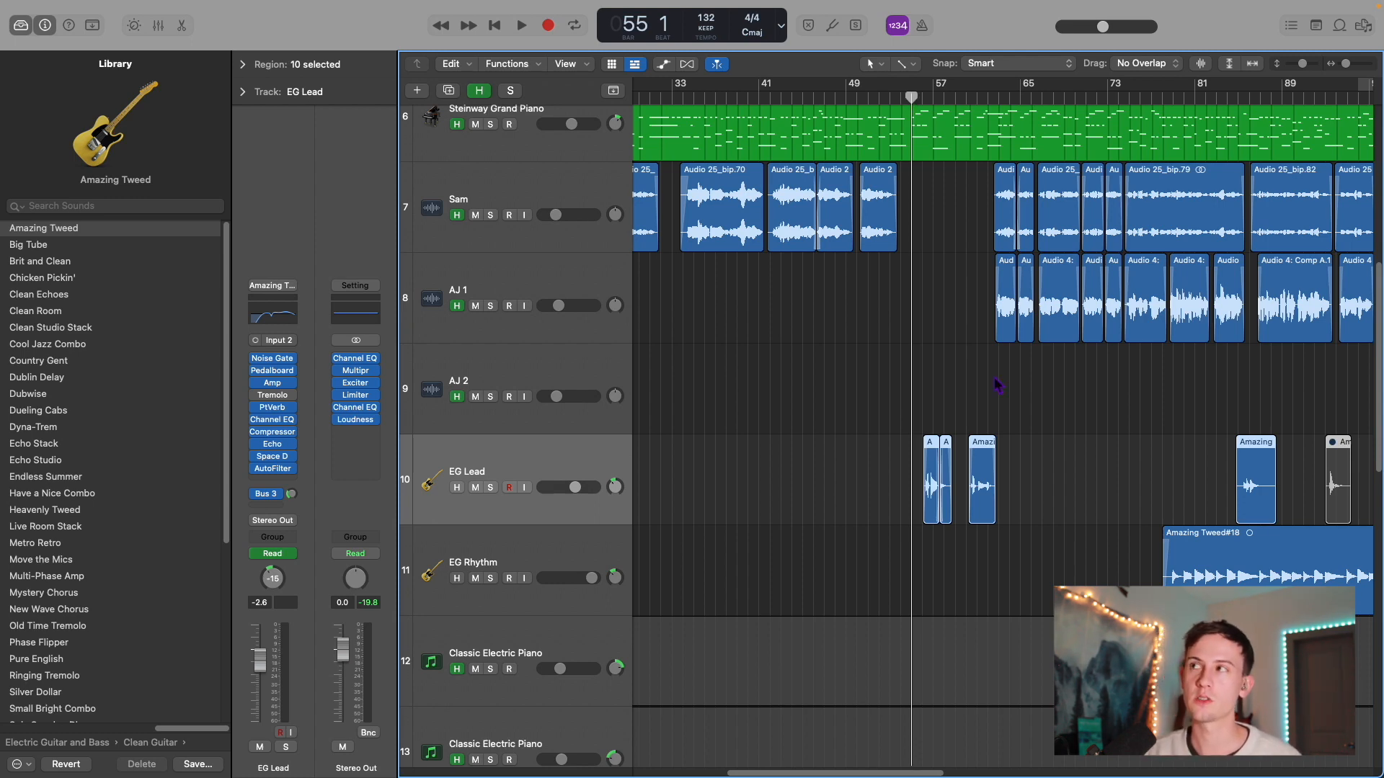
Step: Deselect the EG Lead regions and listen to the song from bar 53 to about bar 63
scroll(765, 389, right, 3)
scroll(765, 389, down, 1)
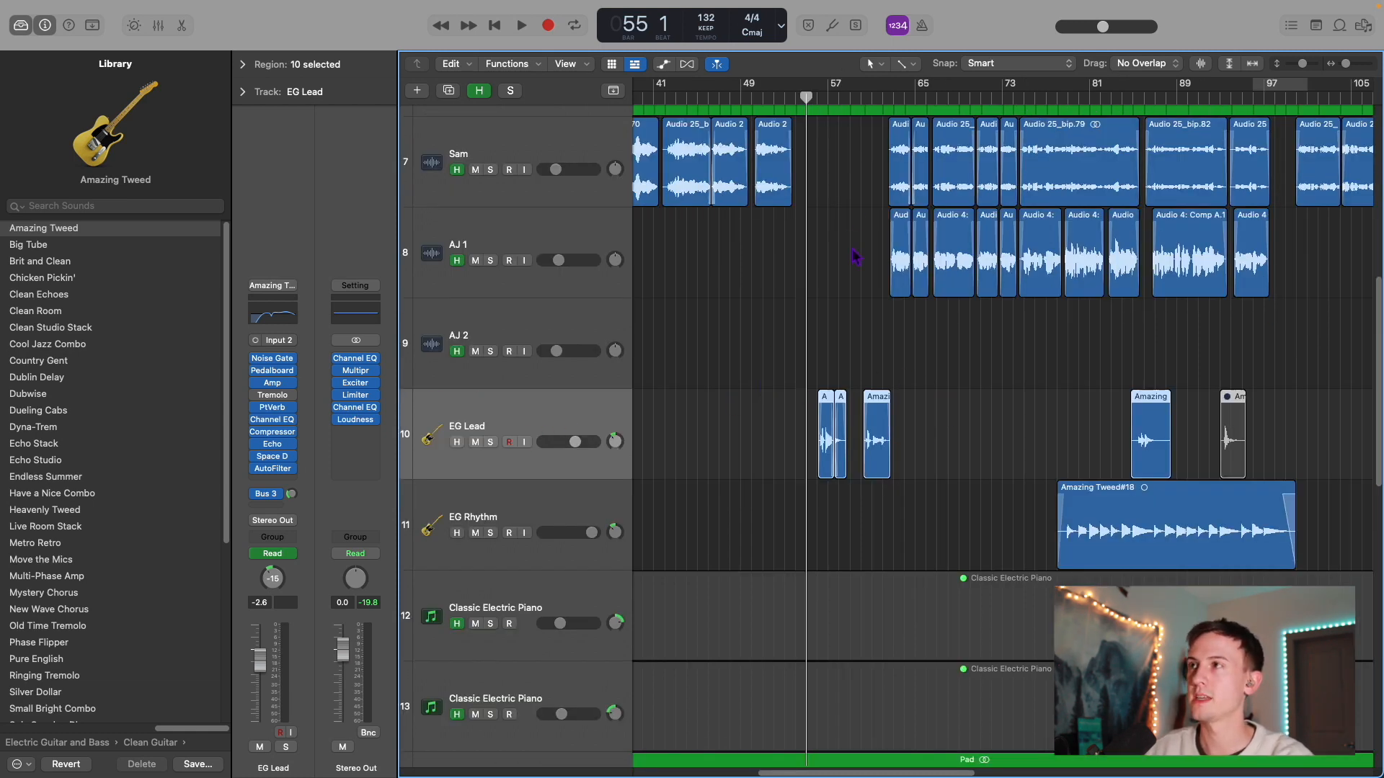
scroll(855, 257, up, 3)
scroll(793, 122, down, 3)
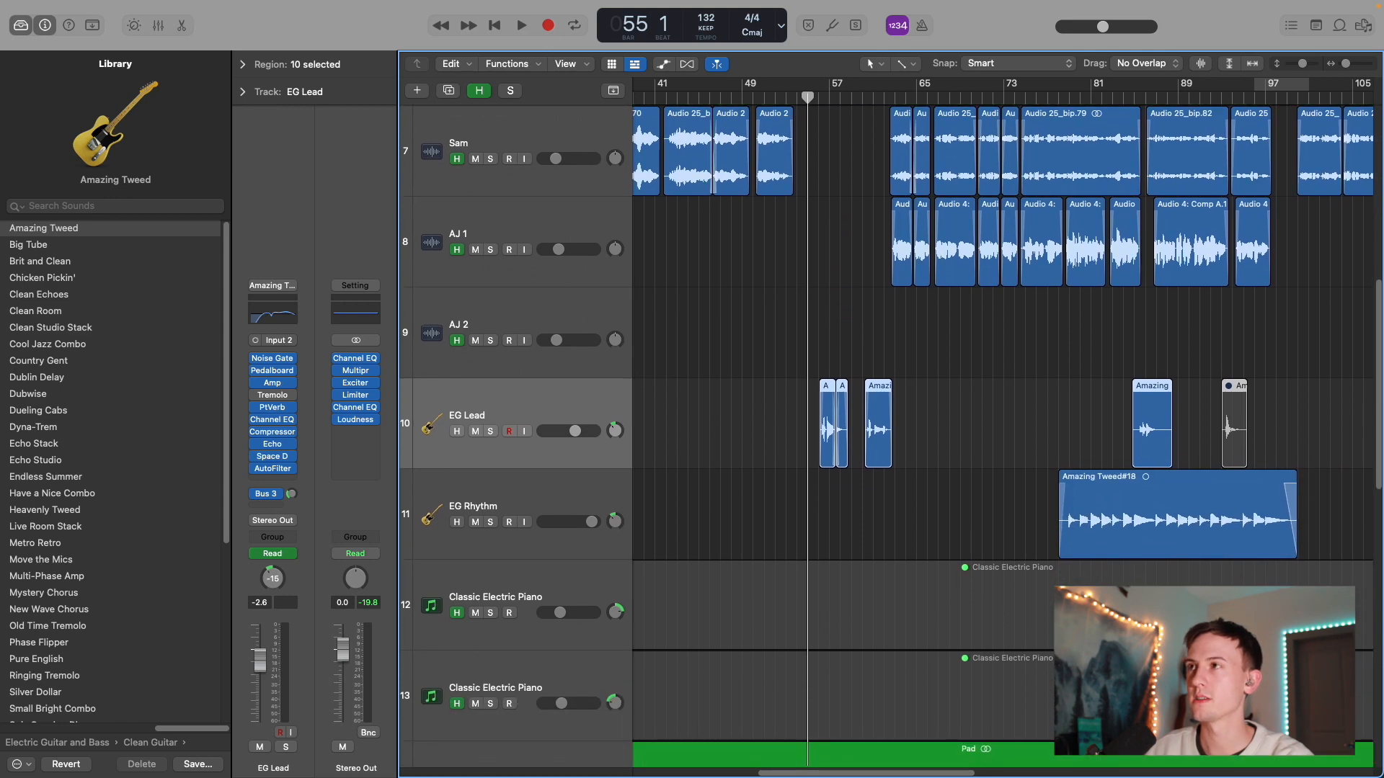
click(786, 97)
click(838, 117)
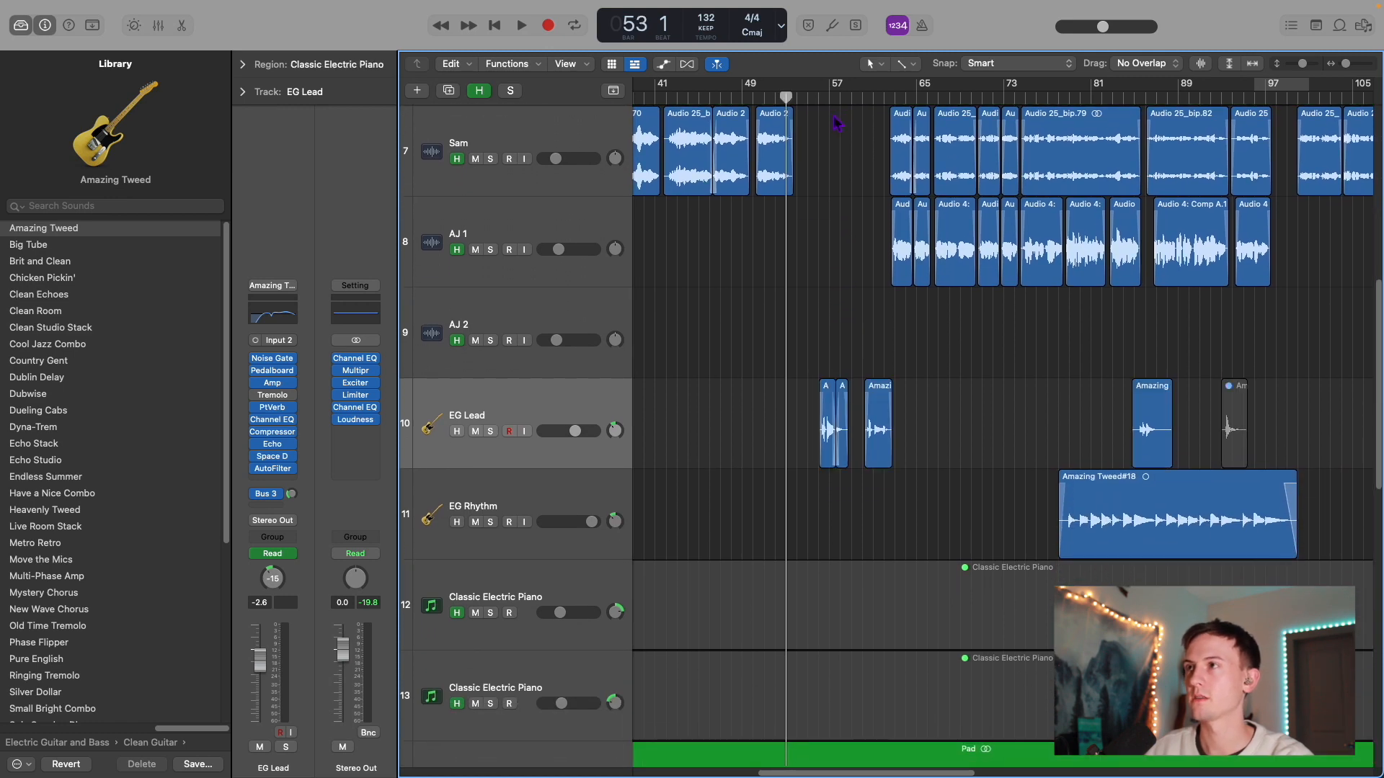
key(space)
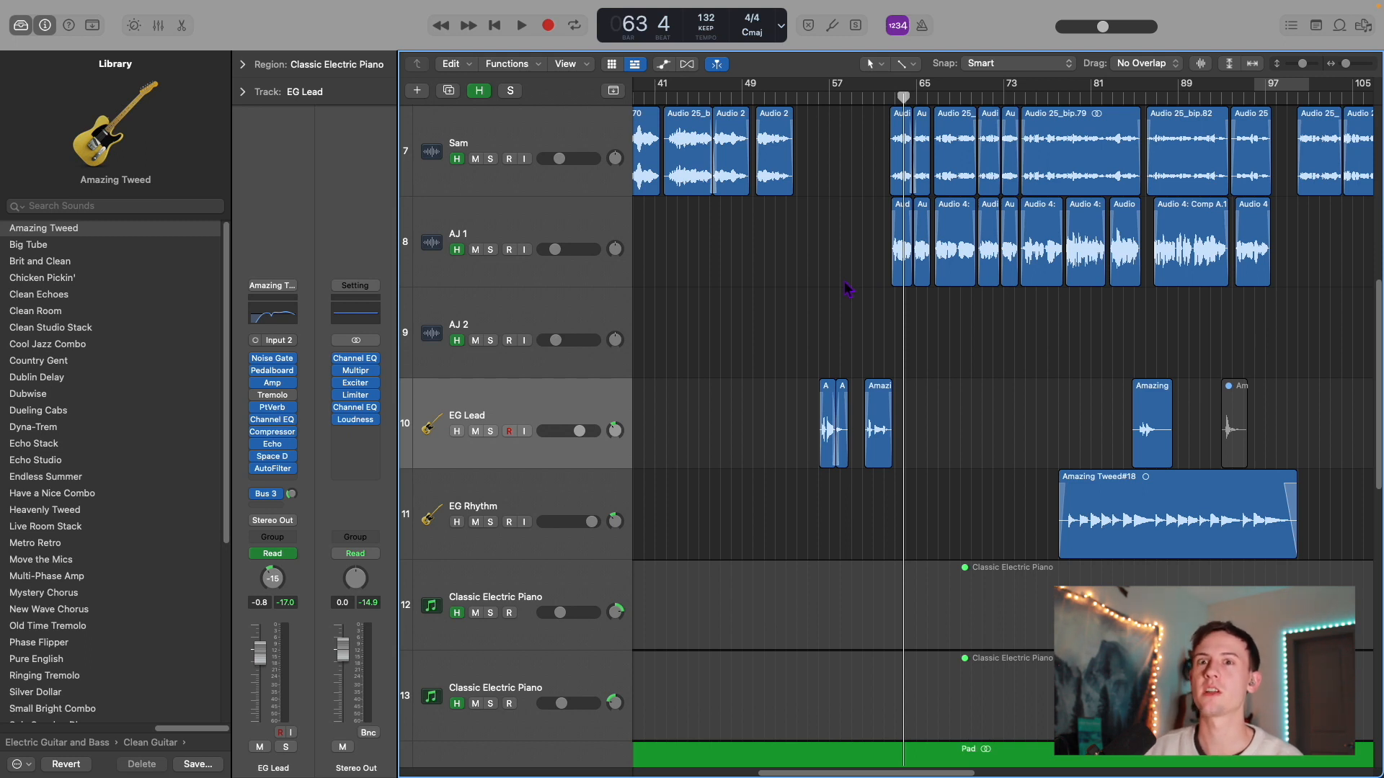
Step: Review EG Lead's Noise Gate and watch its open and close indicators while playing from bar 56 to bar 62
click(830, 92)
click(818, 94)
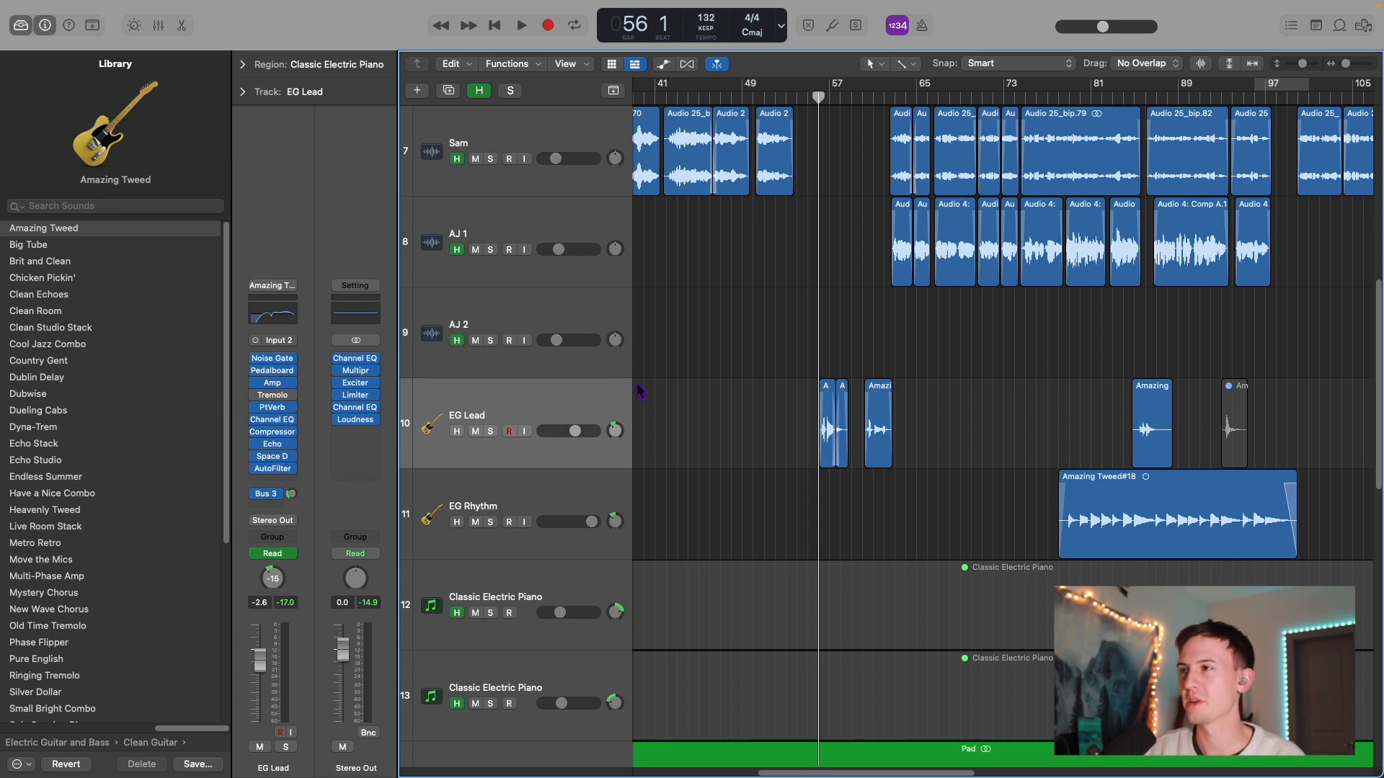
click(275, 359)
drag(808, 223, 688, 133)
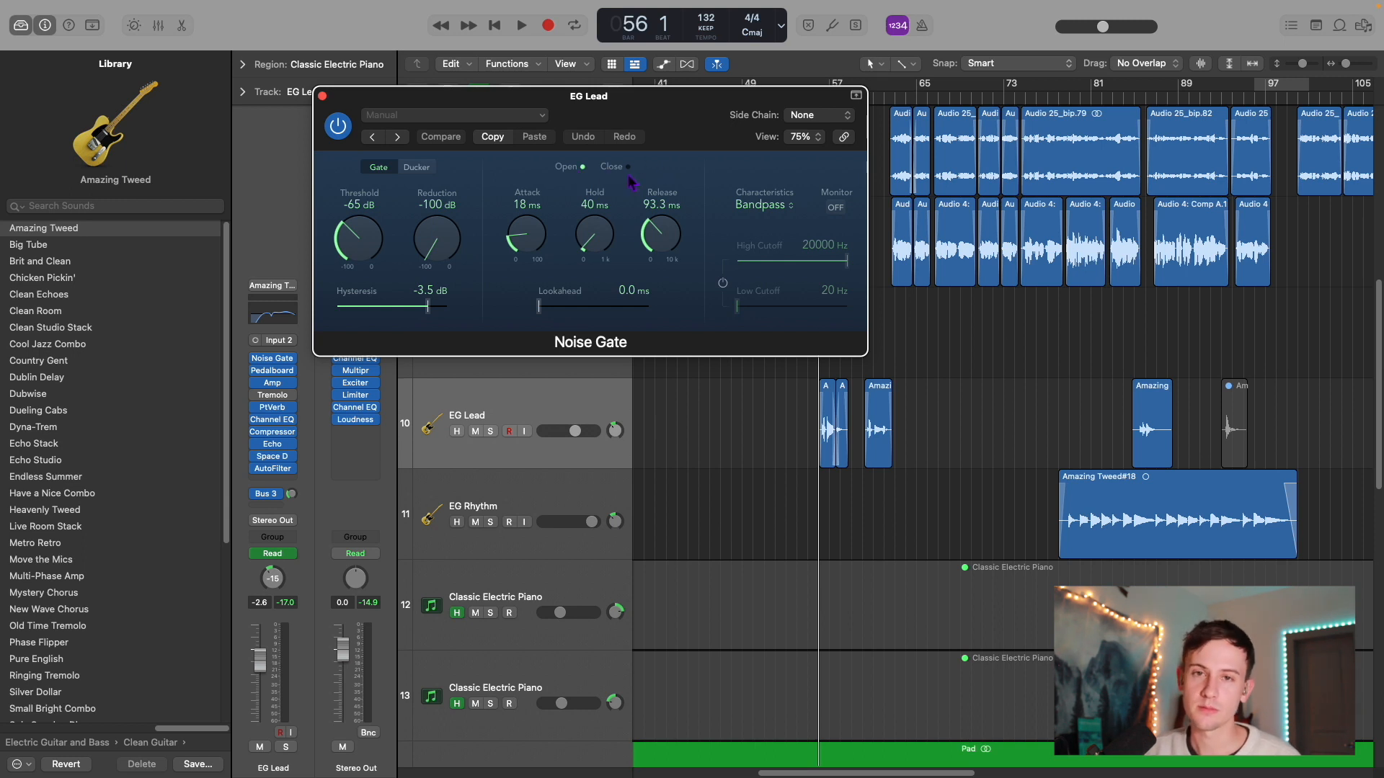
key(space)
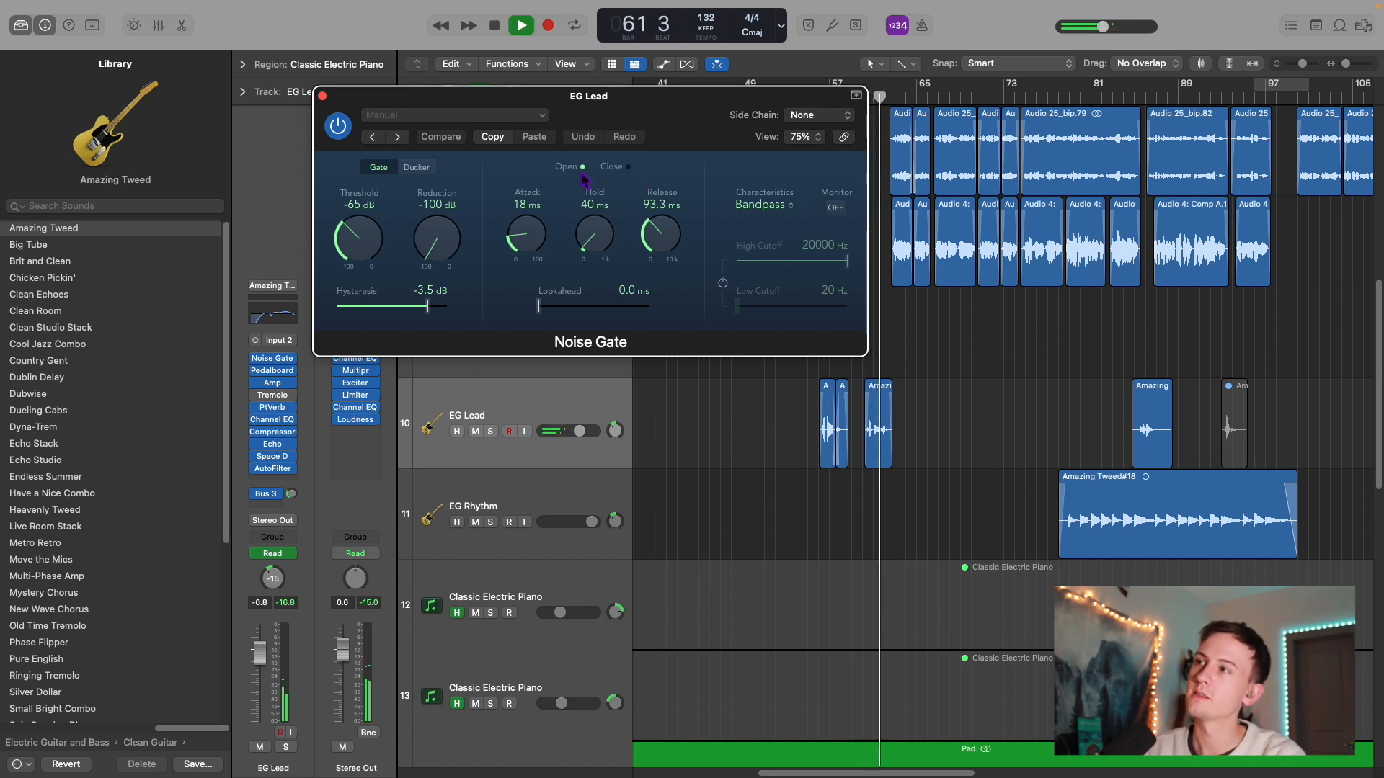
key(space)
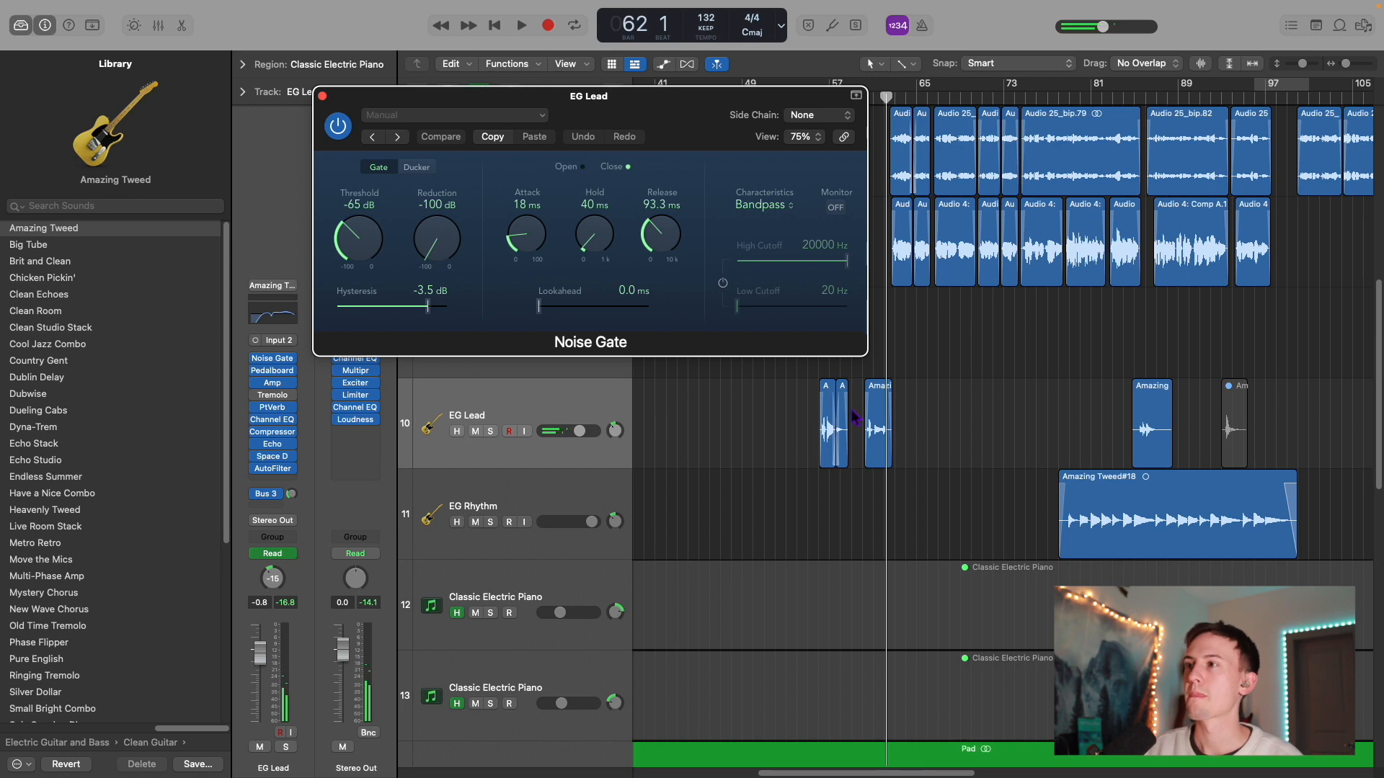
Step: Examine the EG Lead regions between bars 56 and 62 up close, select the Comp B.3 region, and close the Noise Gate
scroll(877, 424, up, 7)
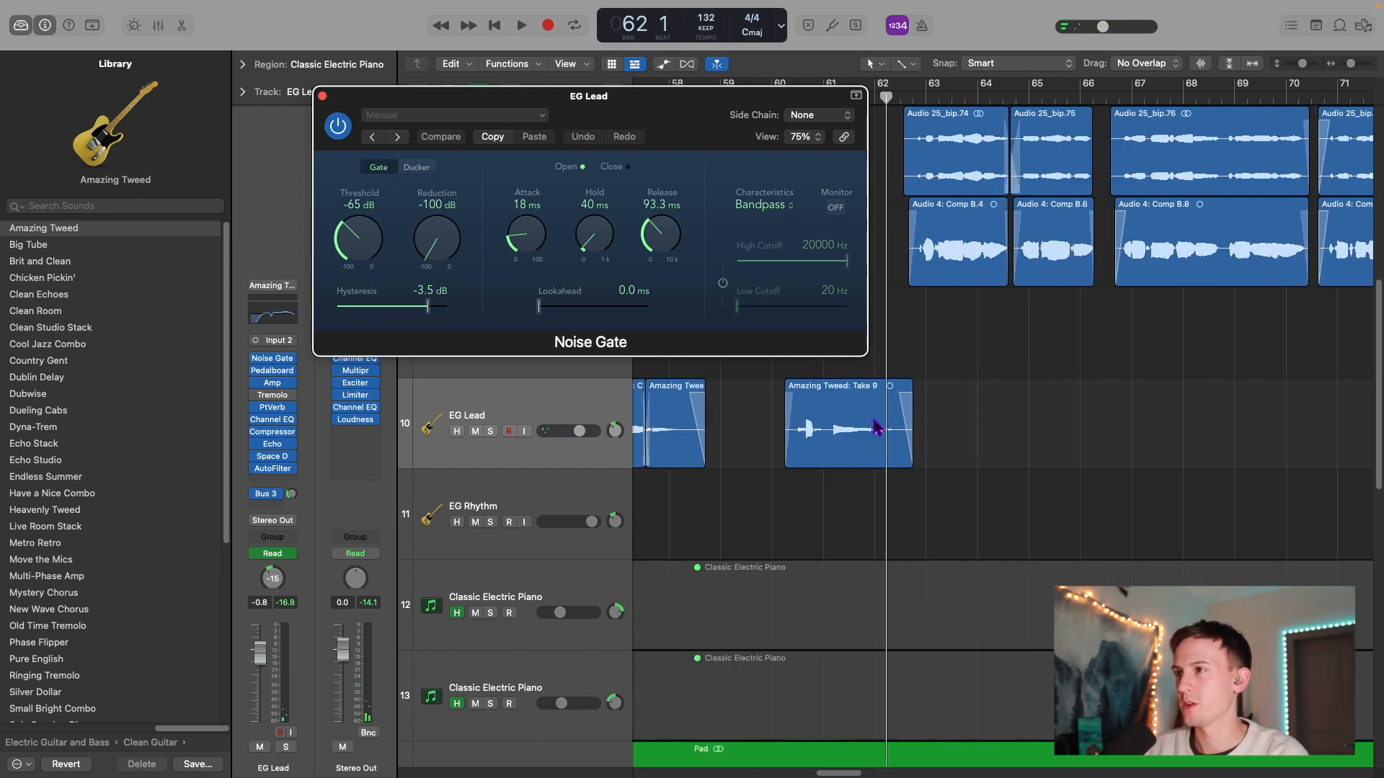
scroll(715, 422, left, 3)
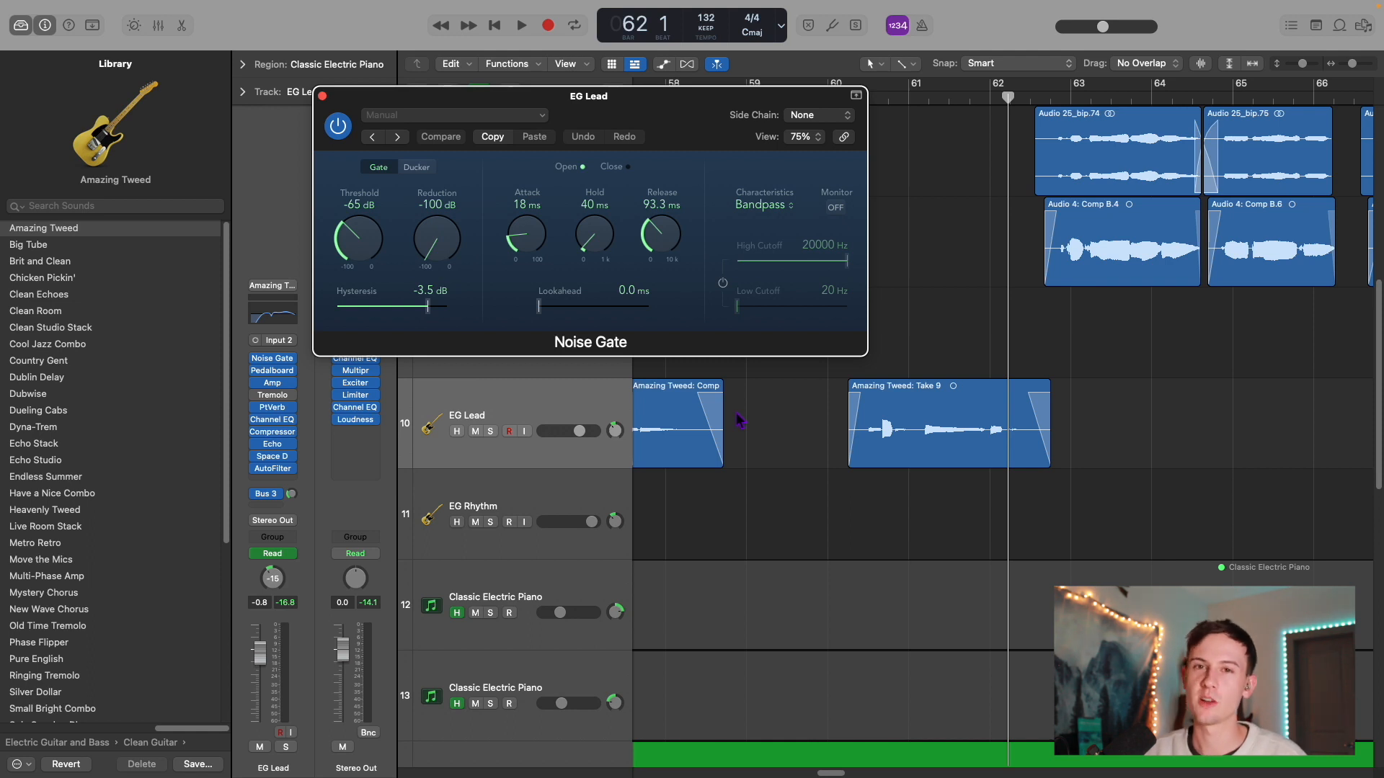
scroll(738, 420, left, 4)
click(768, 445)
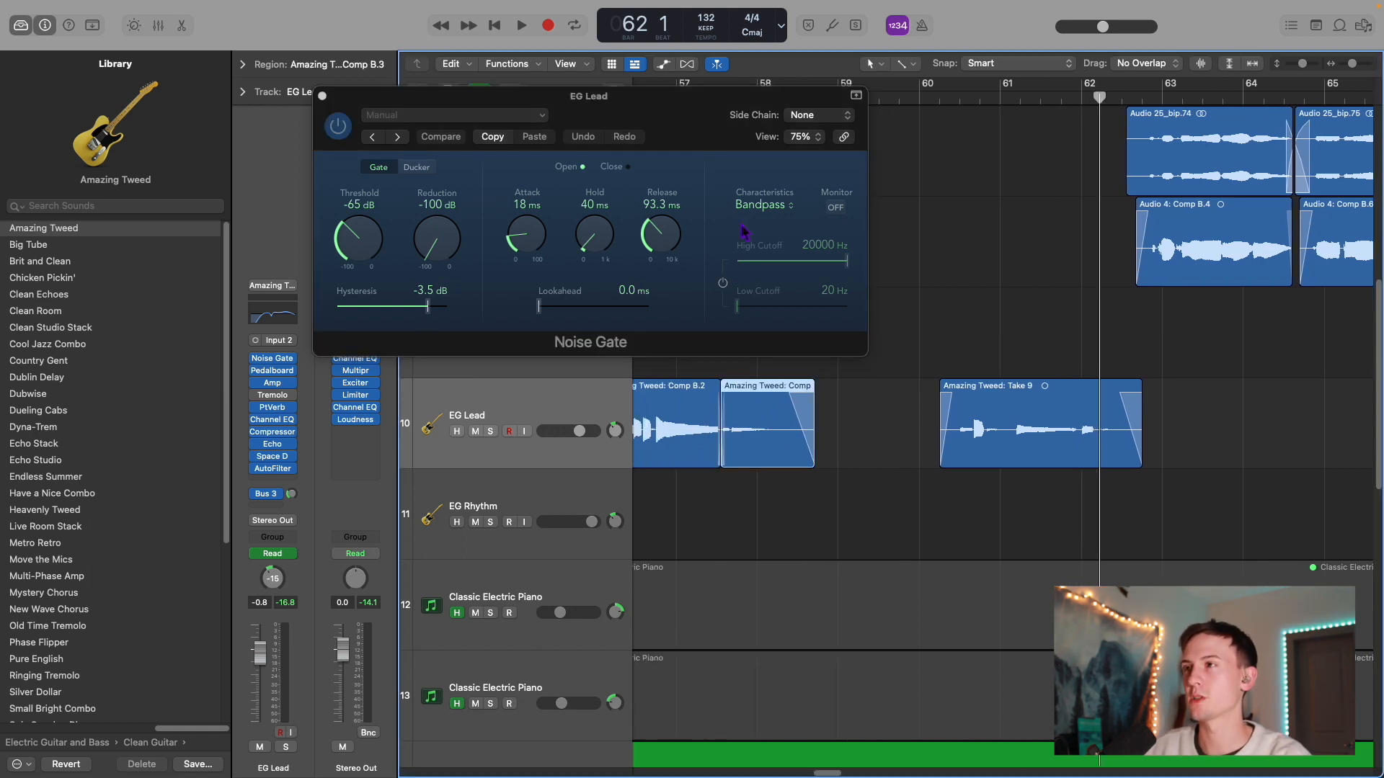
click(322, 96)
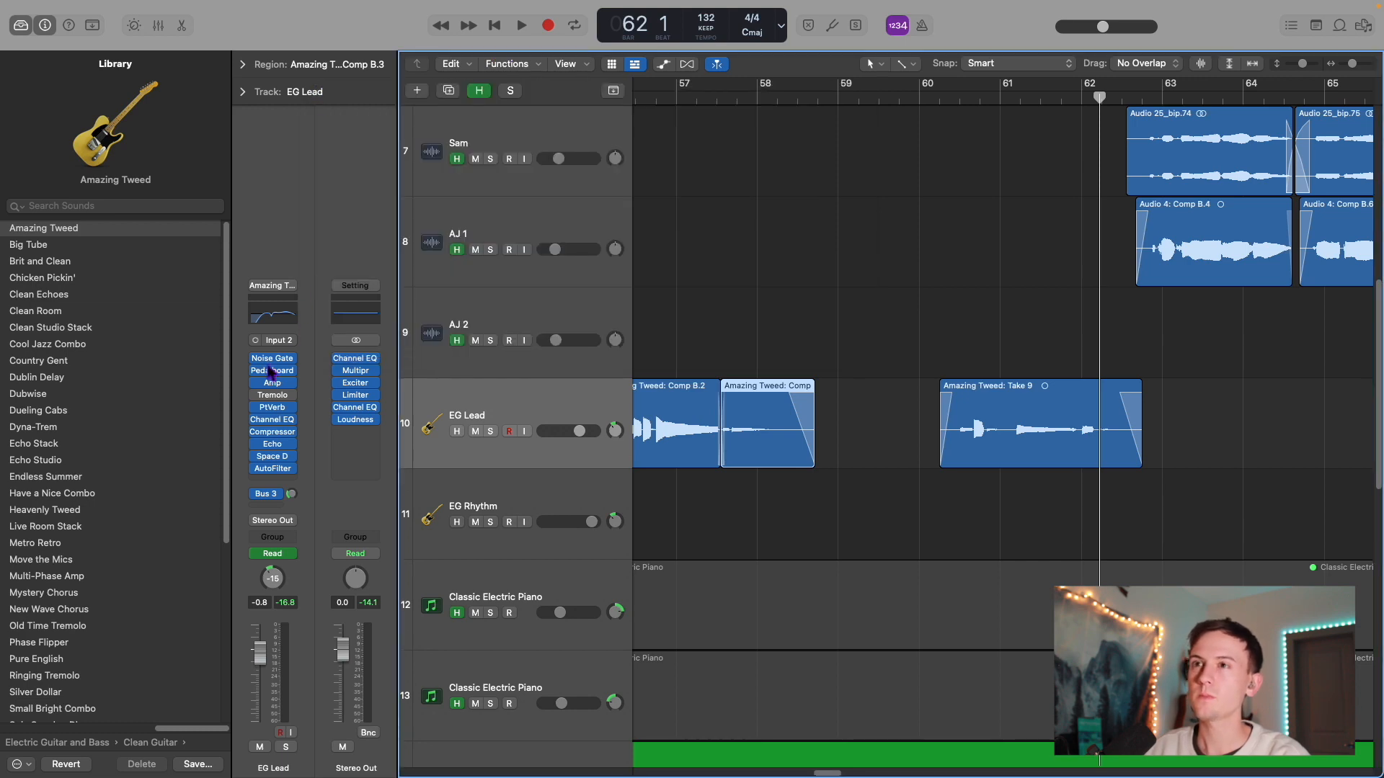
Step: Remove the Blue Echo and TubeBurner pedals from EG Lead's Pedalboard, leaving only Retro Chorus, and close the plug-in
click(274, 373)
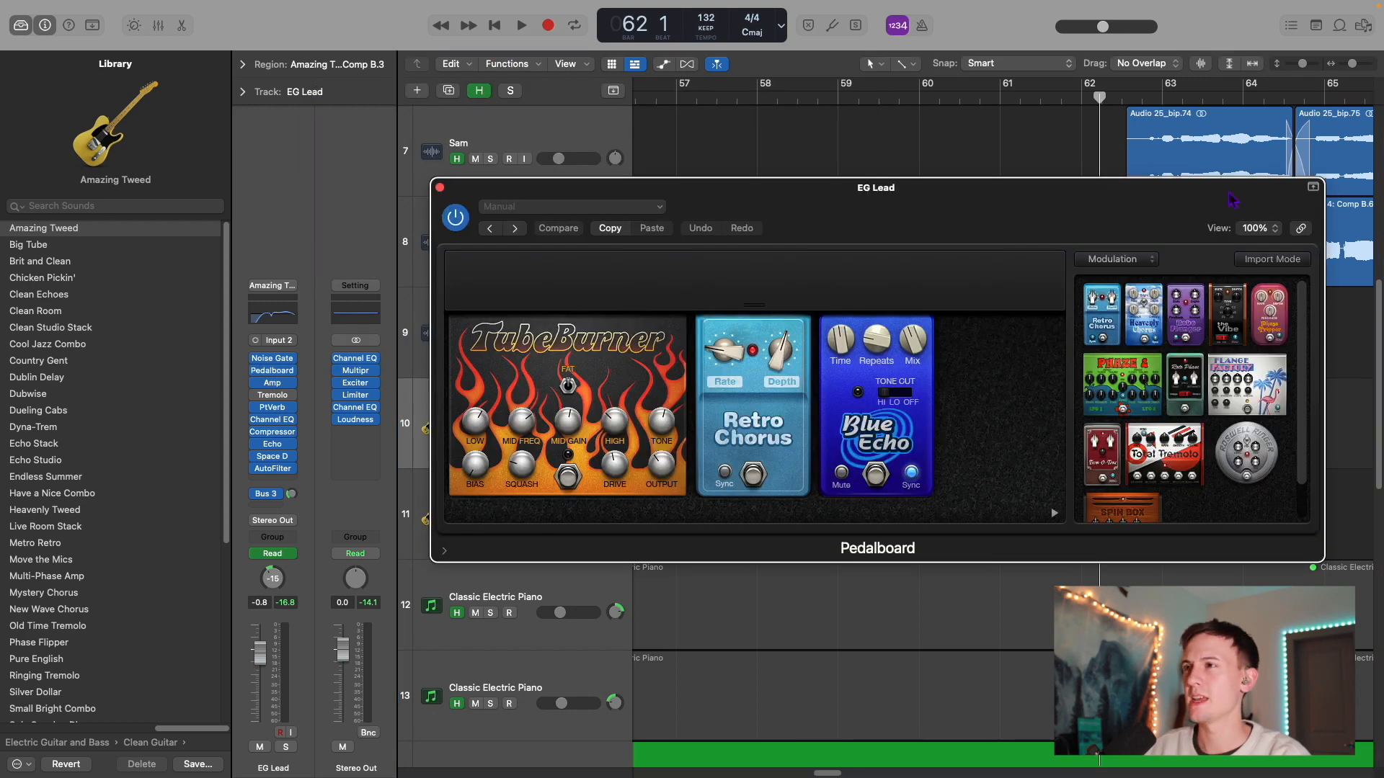
drag(786, 185, 662, 200)
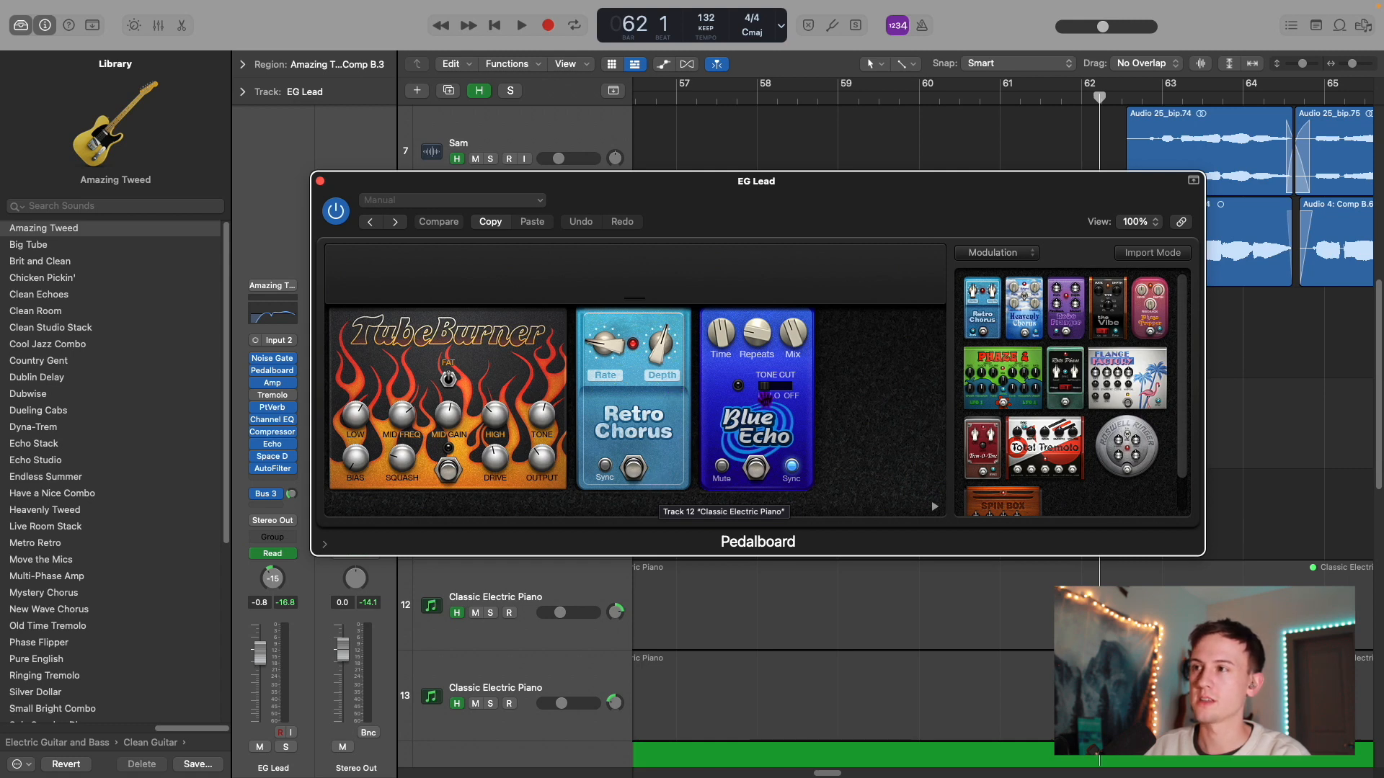
drag(751, 418, 1140, 414)
drag(465, 367, 1016, 402)
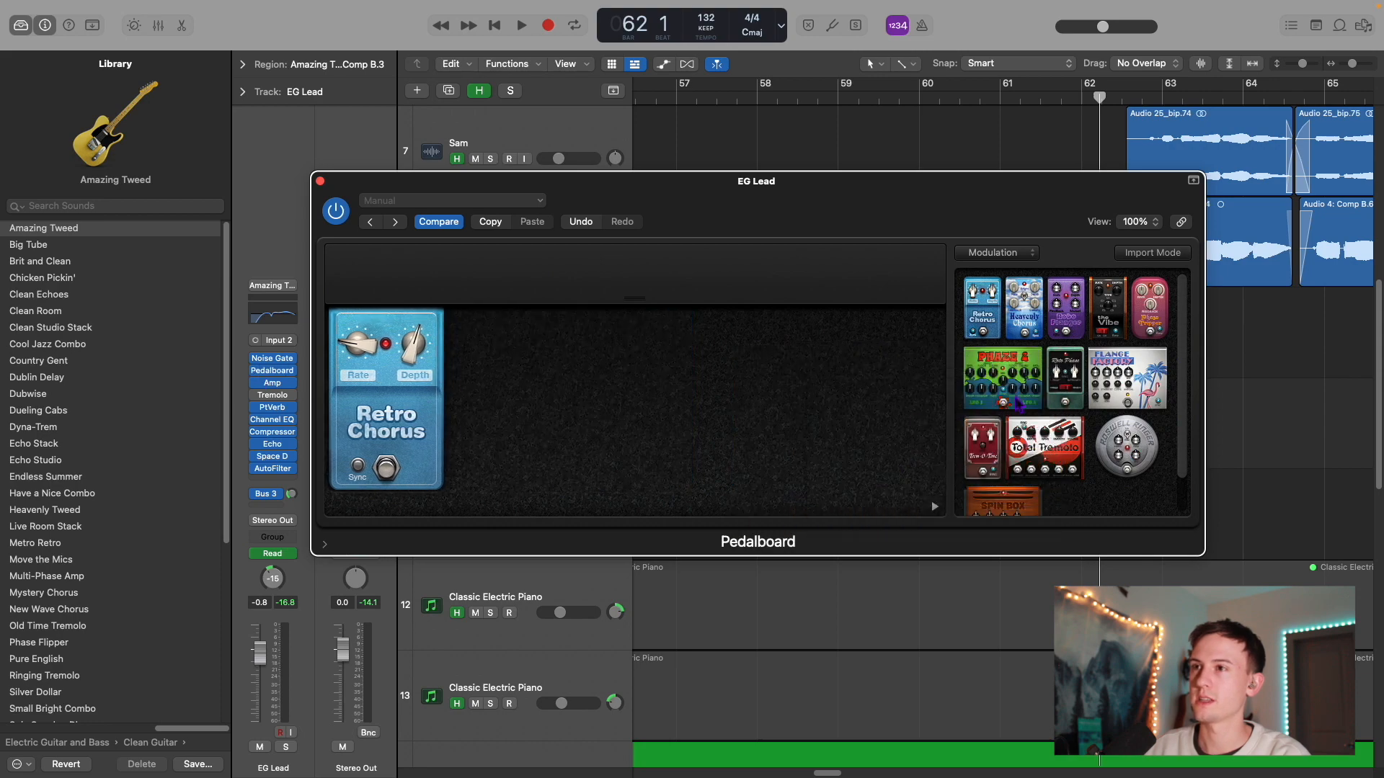
click(320, 181)
Step: Review EG Lead's Amp Designer and listen to the guitar from bar 56 to bar 63, closing the plug-in during playback
click(274, 385)
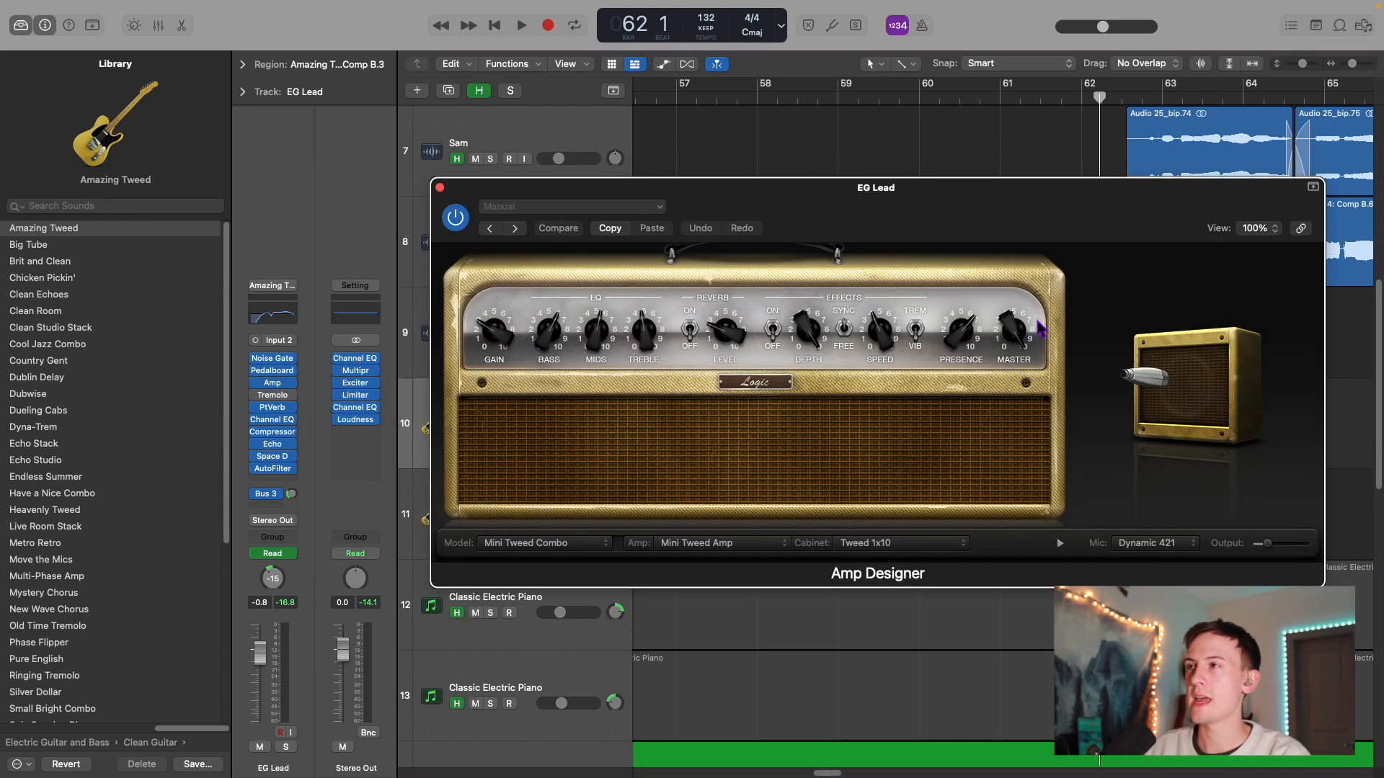
mouse_move(1048, 288)
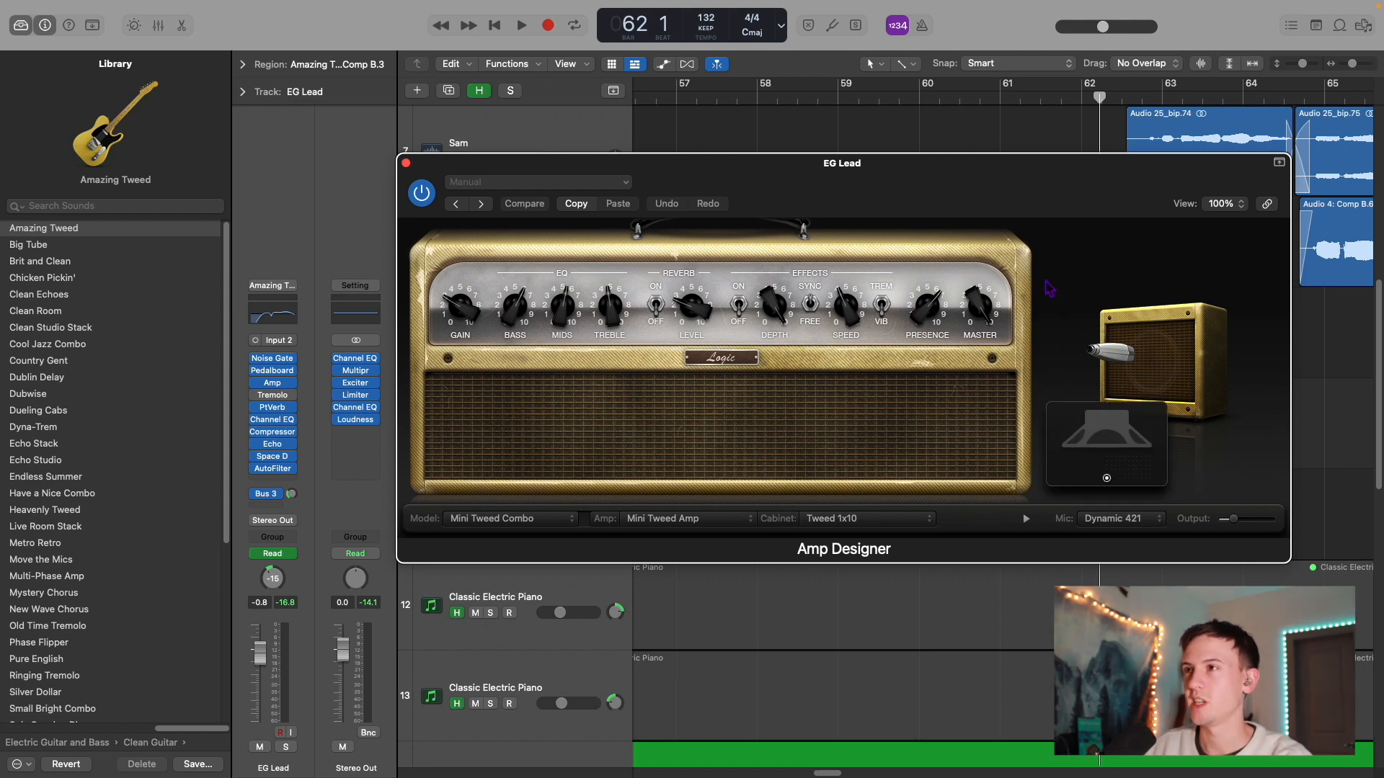
drag(809, 172, 600, 416)
scroll(715, 122, left, 3)
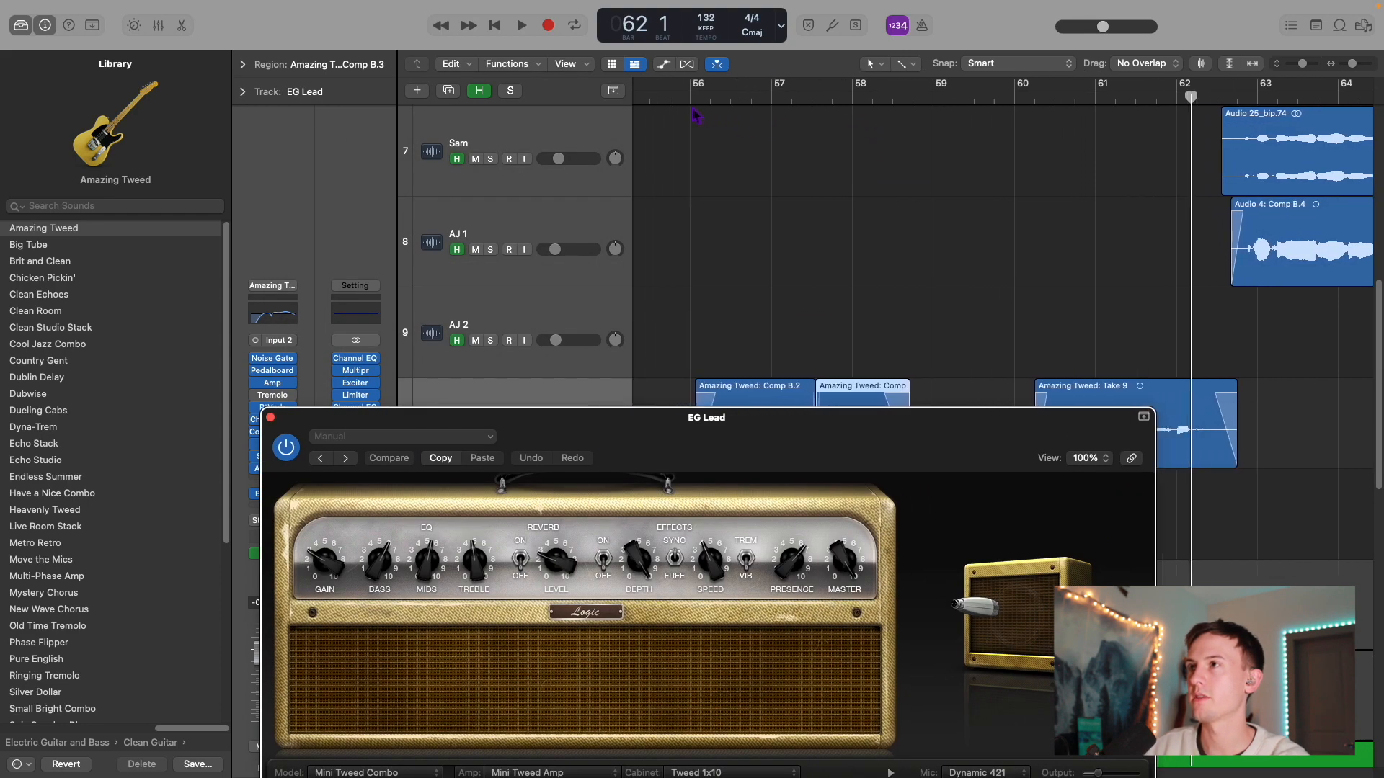
click(718, 99)
key(space)
drag(542, 417, 586, 238)
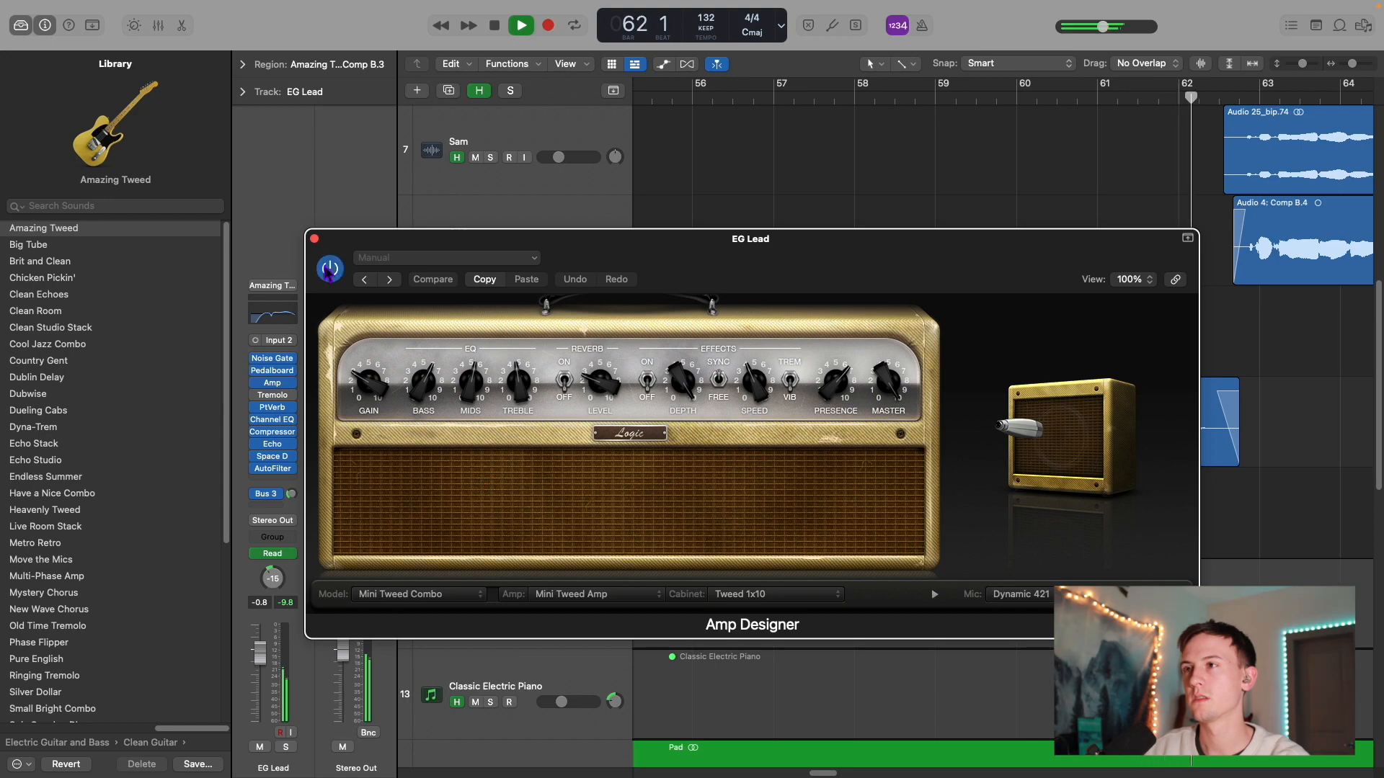
key(super+w)
key(space)
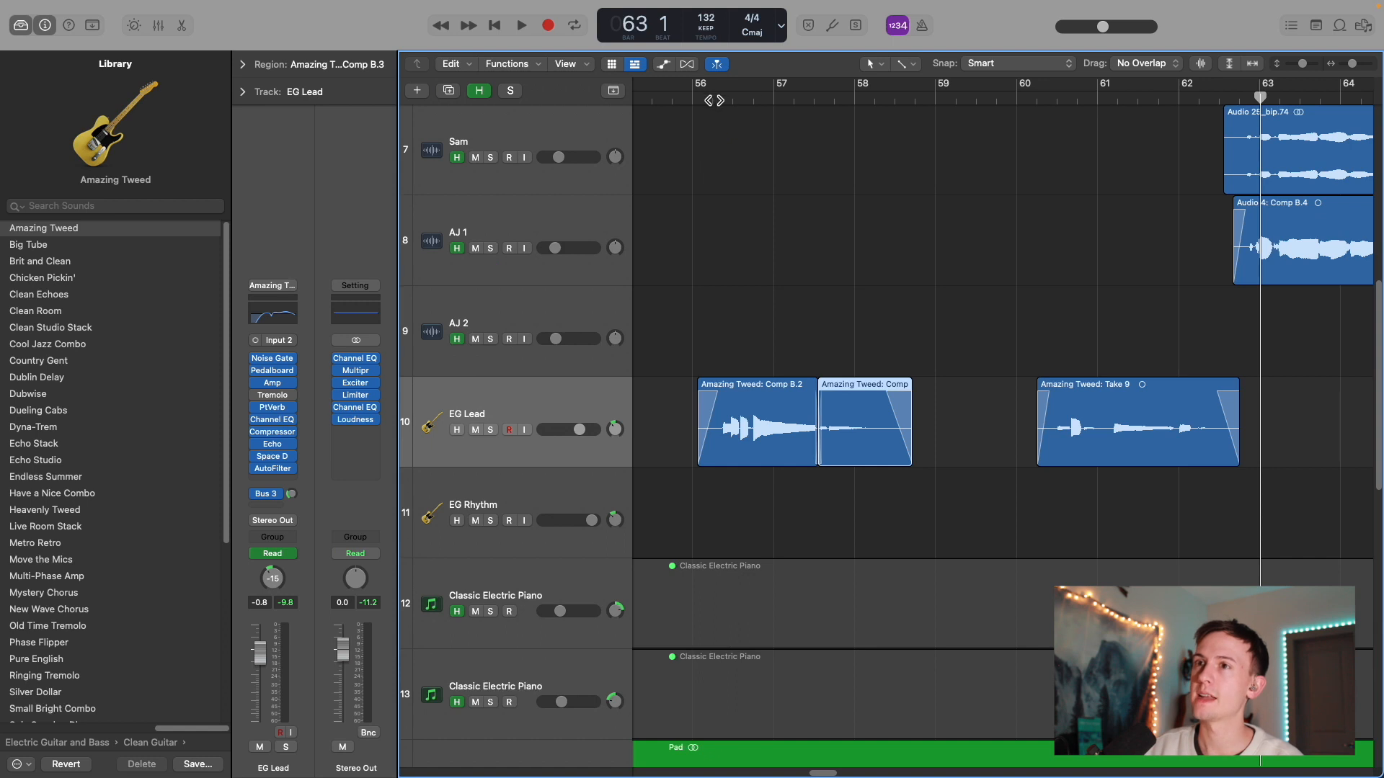
Step: Check EG Lead's Amp Designer settings once more, close it, and return the playhead to beat 2 of bar 56
click(271, 384)
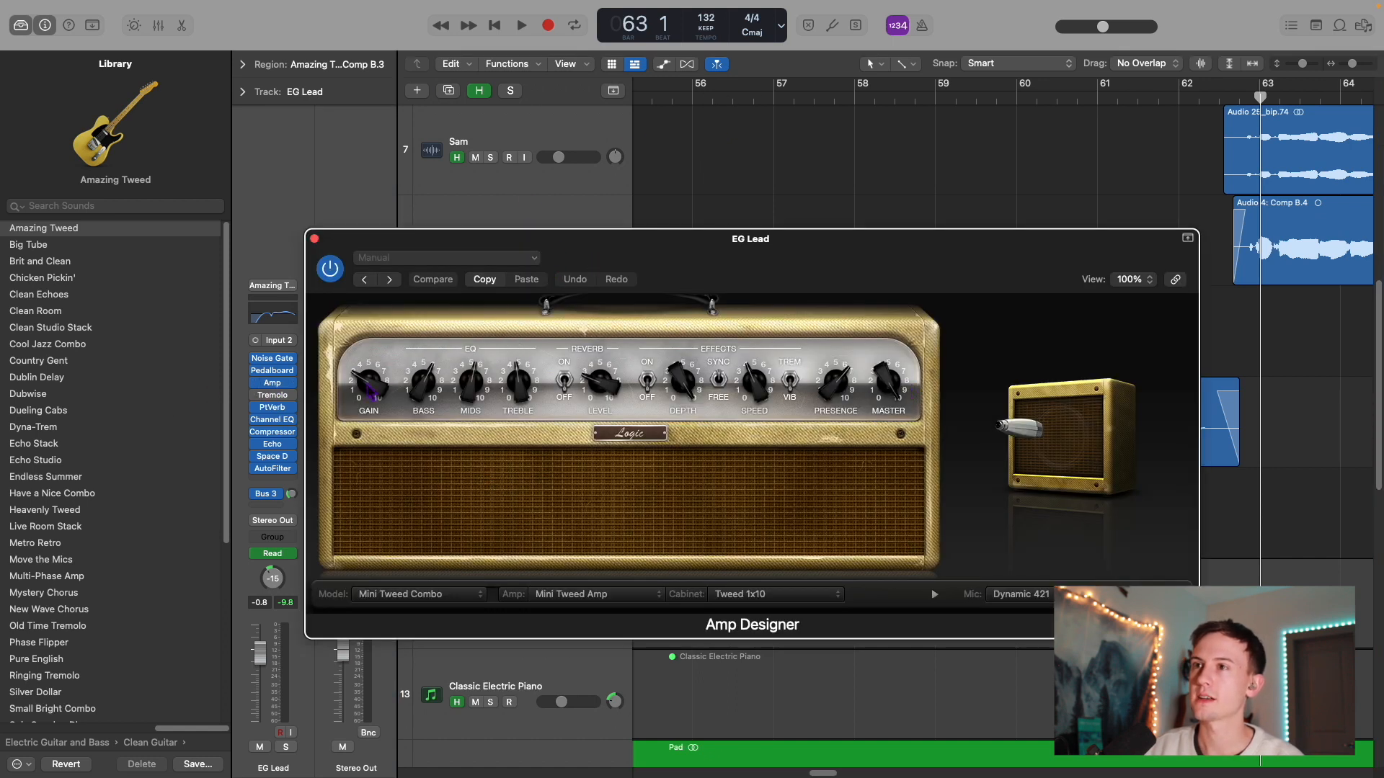
click(314, 238)
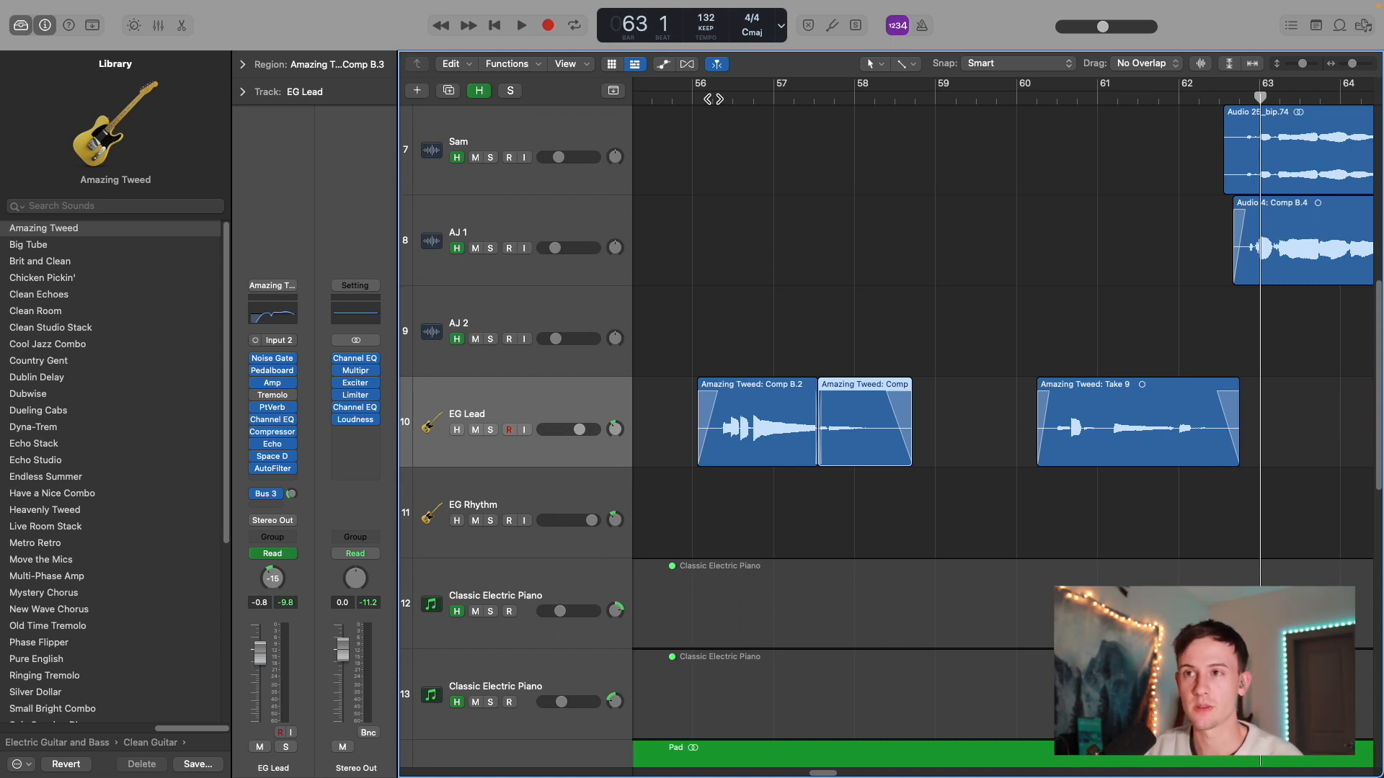
click(712, 99)
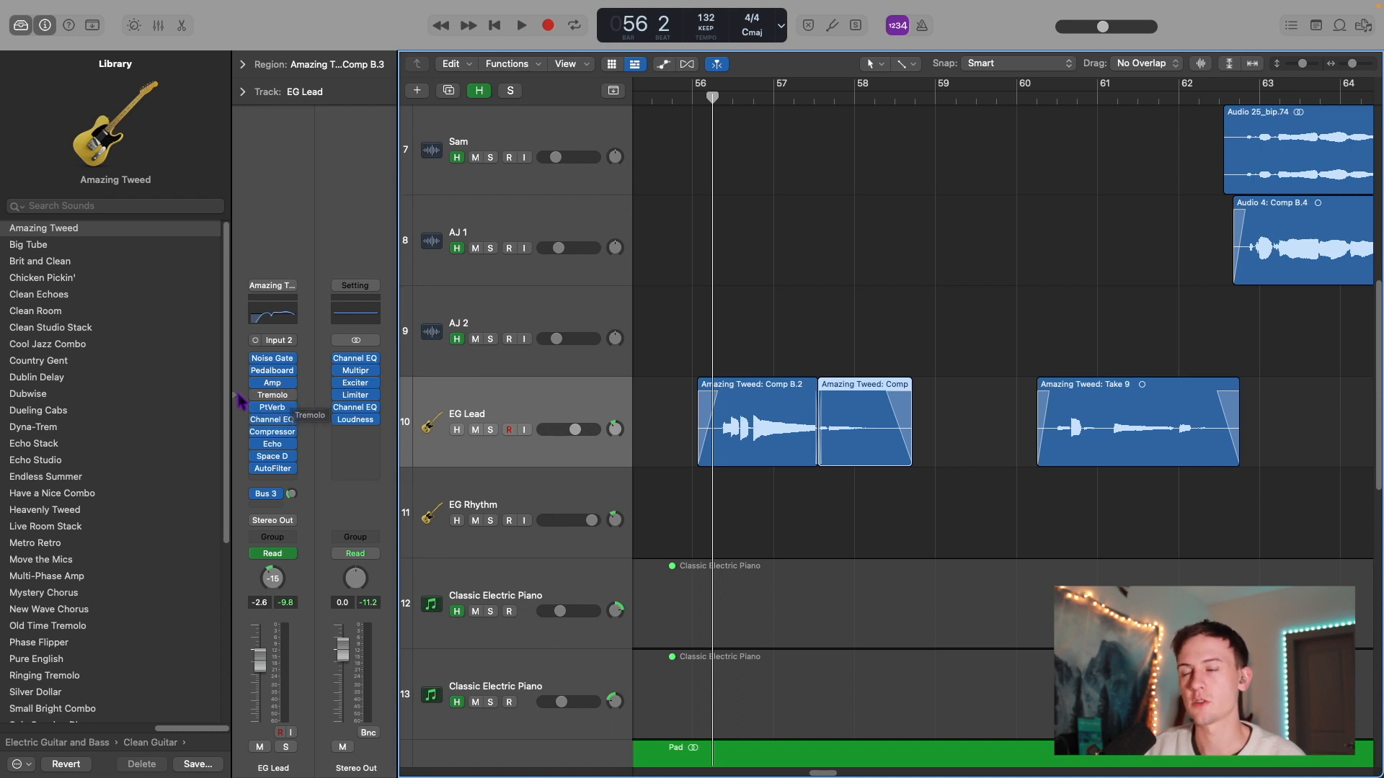
Step: Remove the Tremolo plug-in from EG Lead's effect chain, then review its PlatinumVerb settings and close that plug-in
click(291, 396)
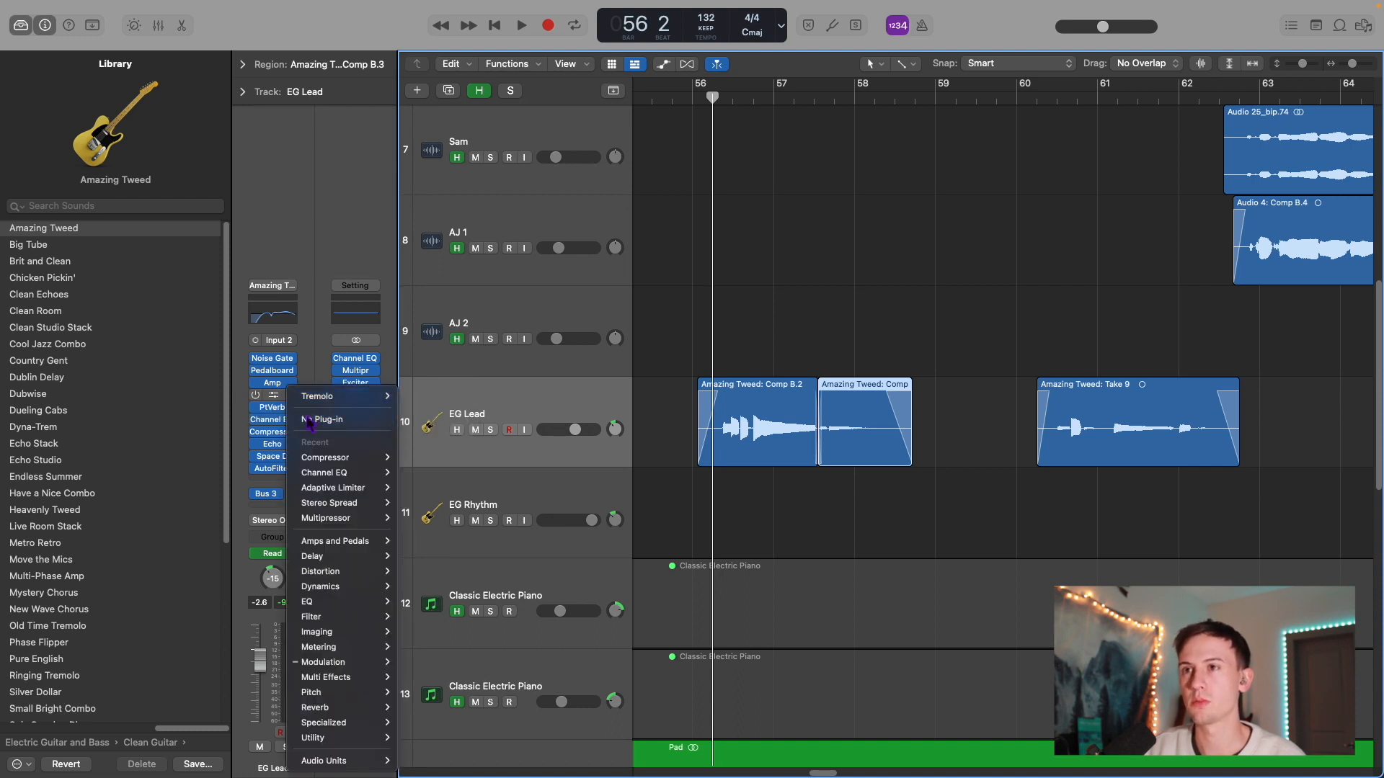
click(310, 420)
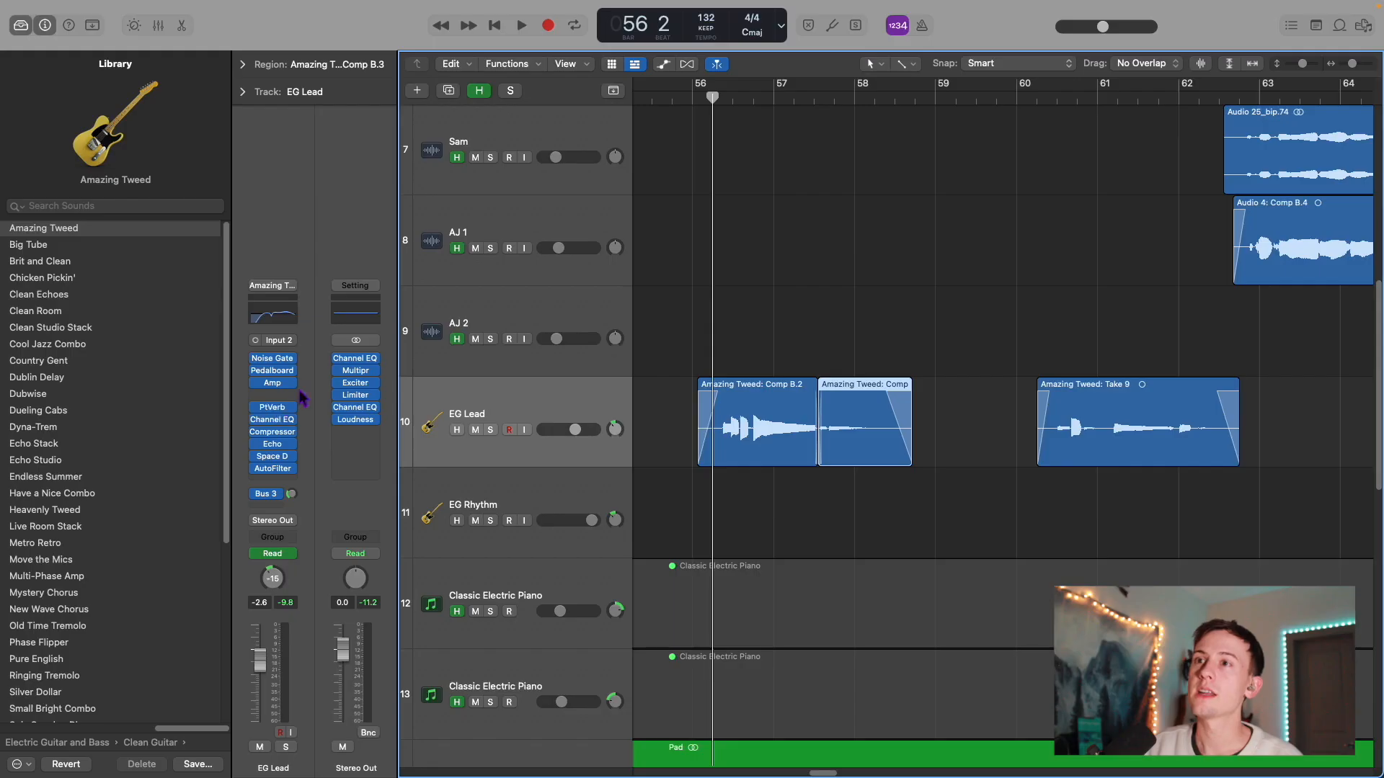
click(274, 409)
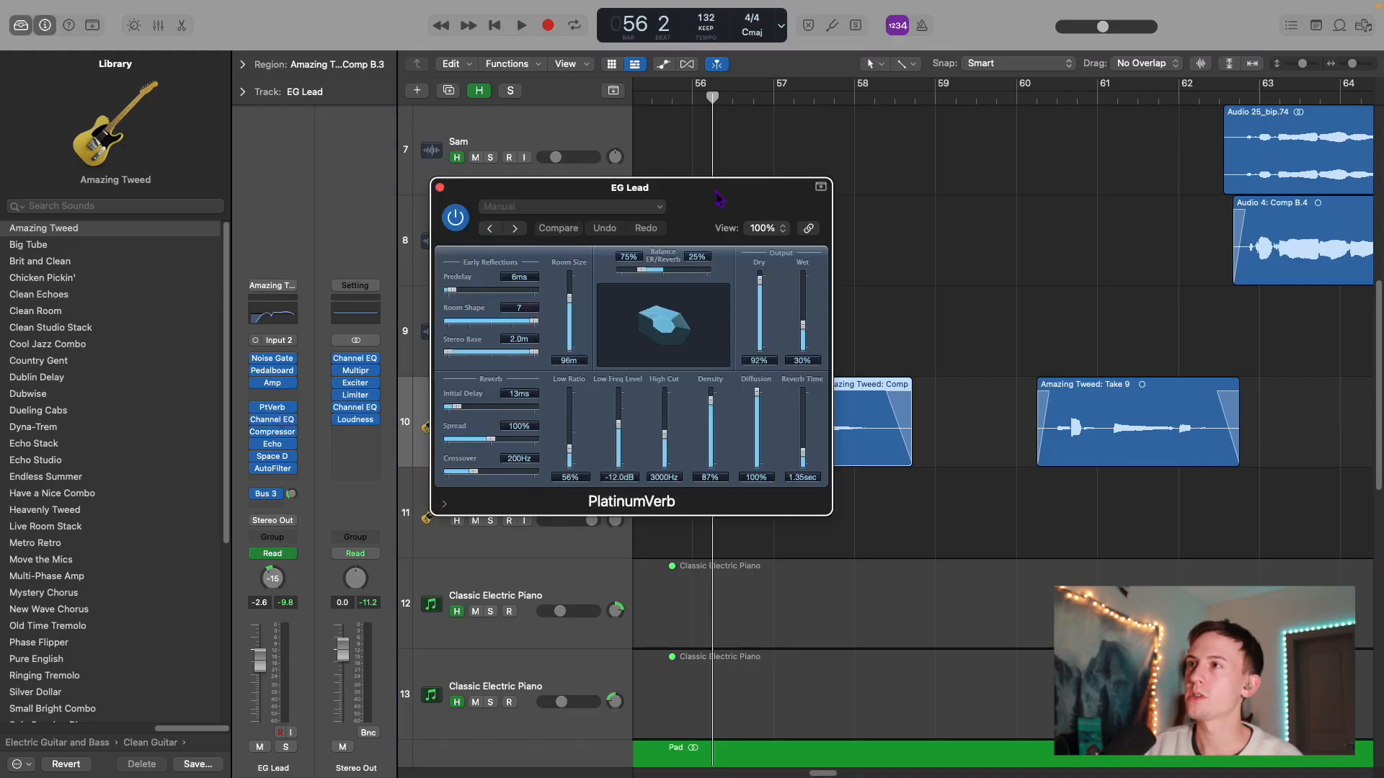
drag(719, 197, 533, 81)
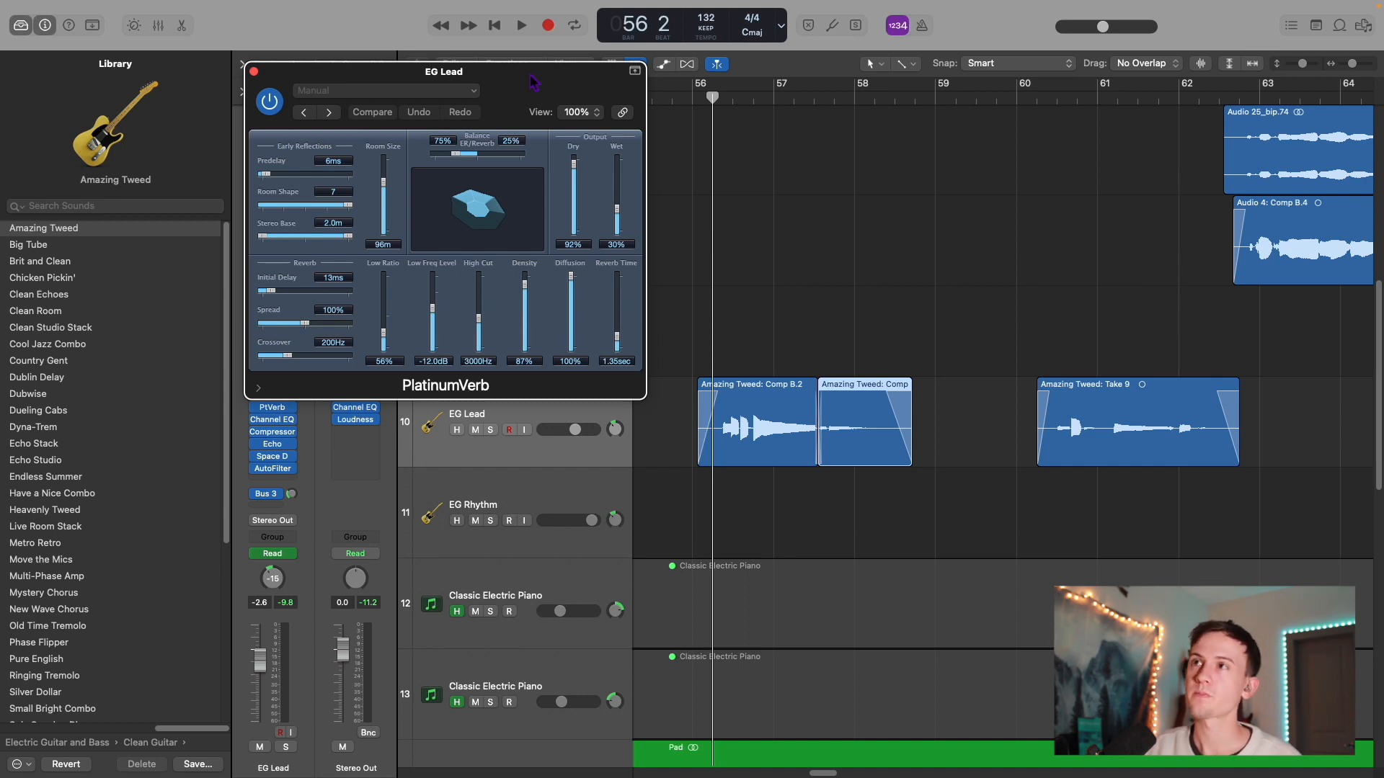
drag(531, 80, 557, 106)
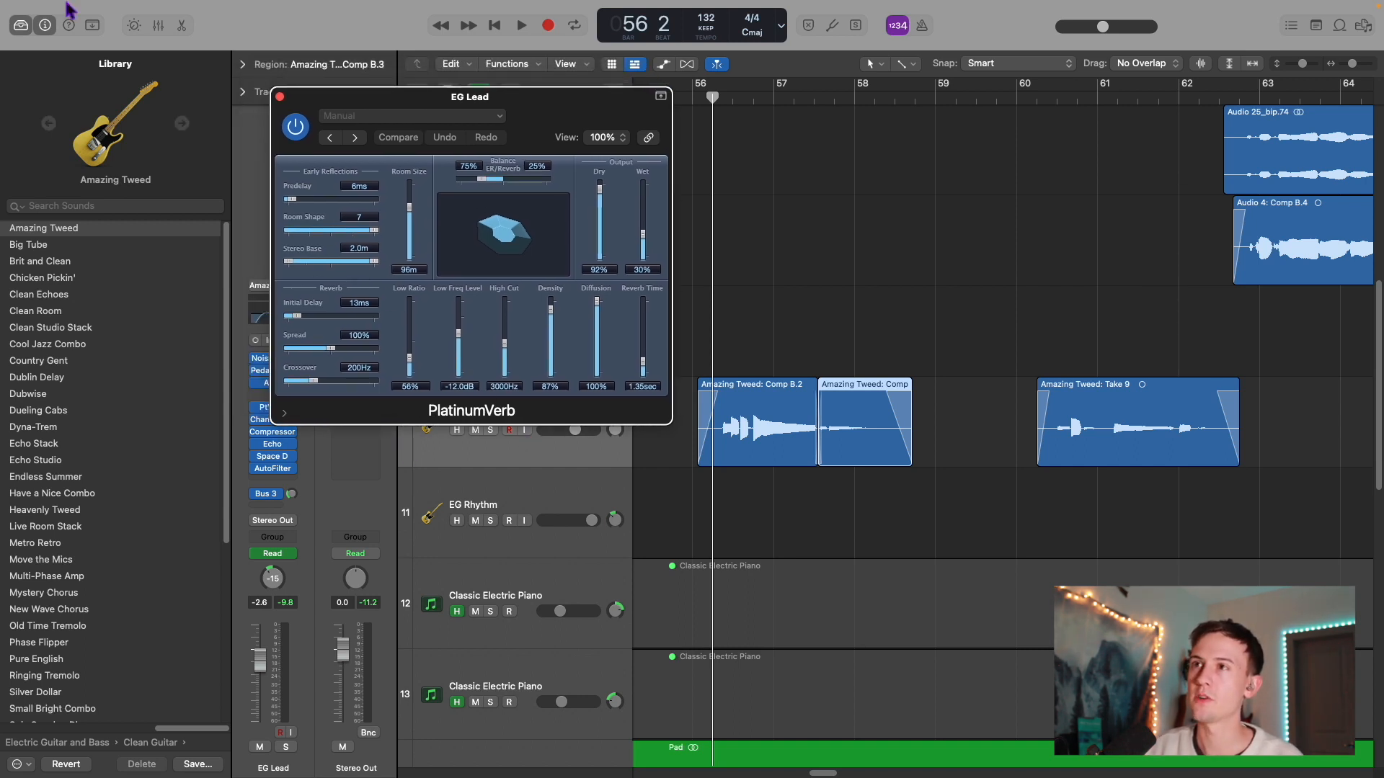
click(280, 97)
Step: Review EG Lead's Channel EQ and its Compressor, switching the Compressor display to Graph, and close both plug-ins
click(273, 420)
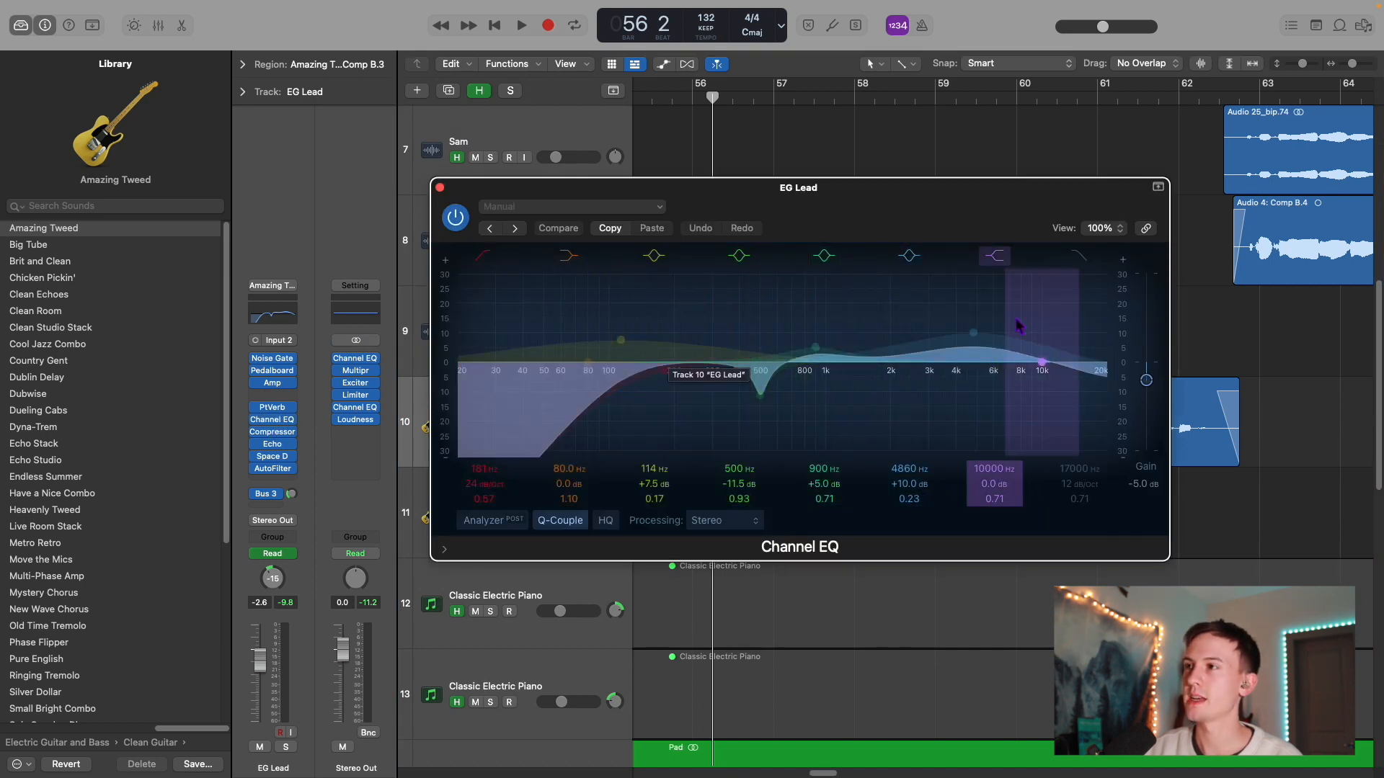
click(440, 187)
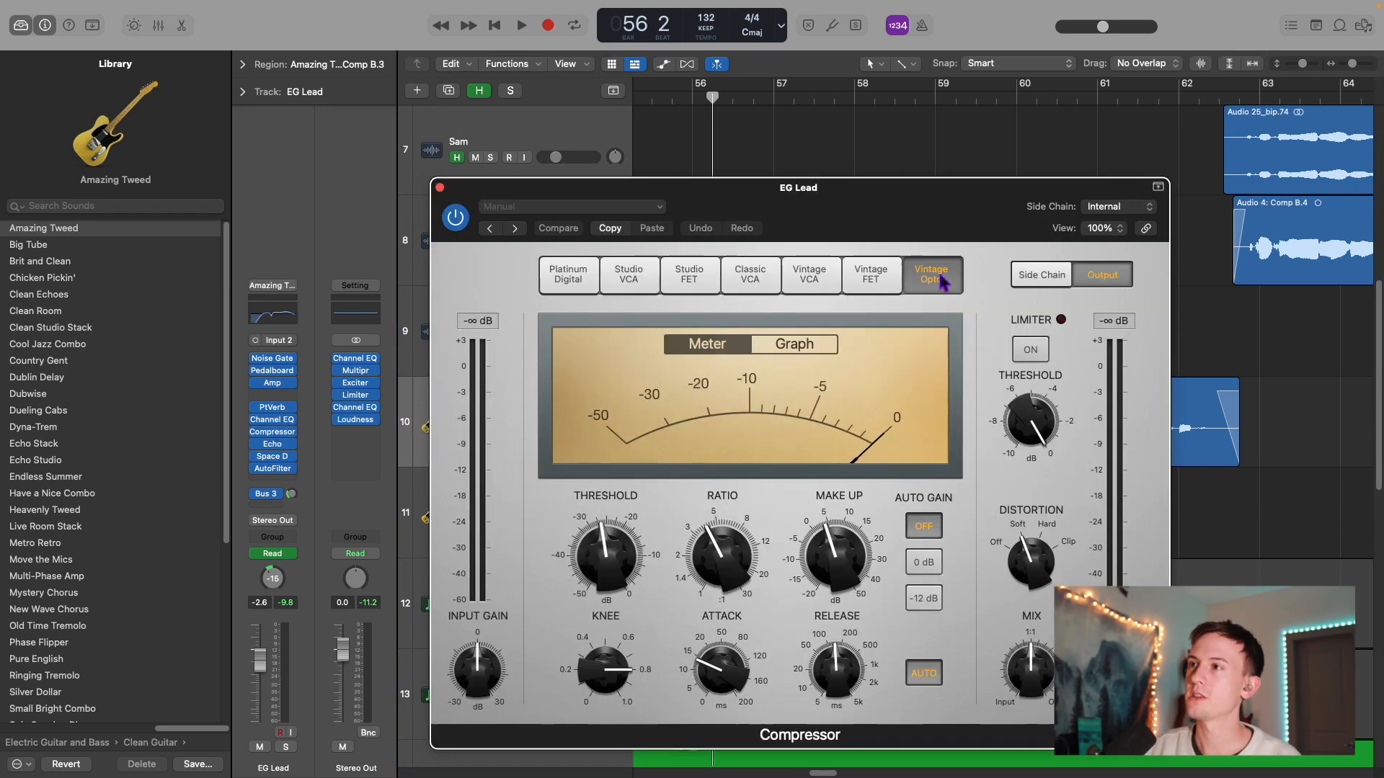
click(272, 432)
click(786, 344)
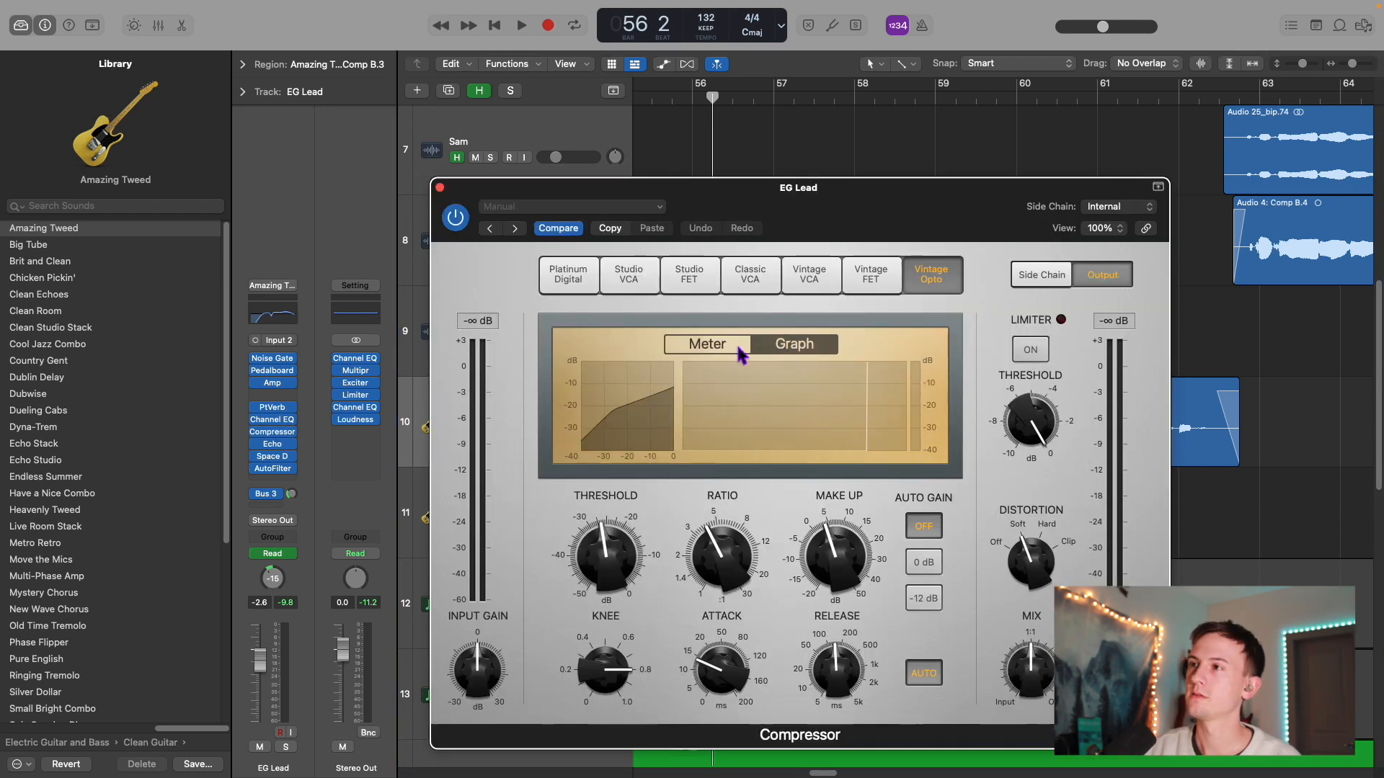
click(439, 187)
Step: Open EG Lead's Echo and raise its Wet level while playing the guitar from bar 56
click(272, 444)
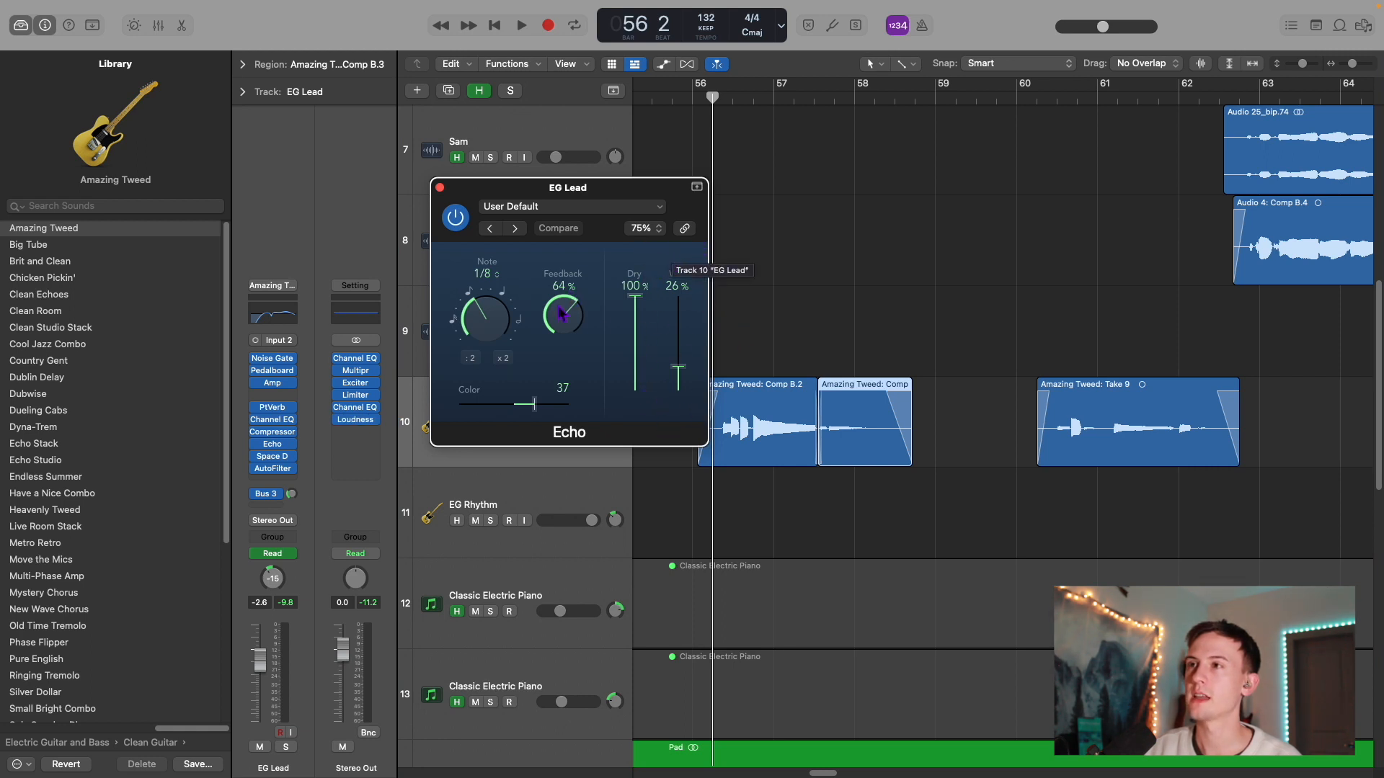
drag(715, 94, 703, 97)
key(space)
drag(677, 367, 682, 334)
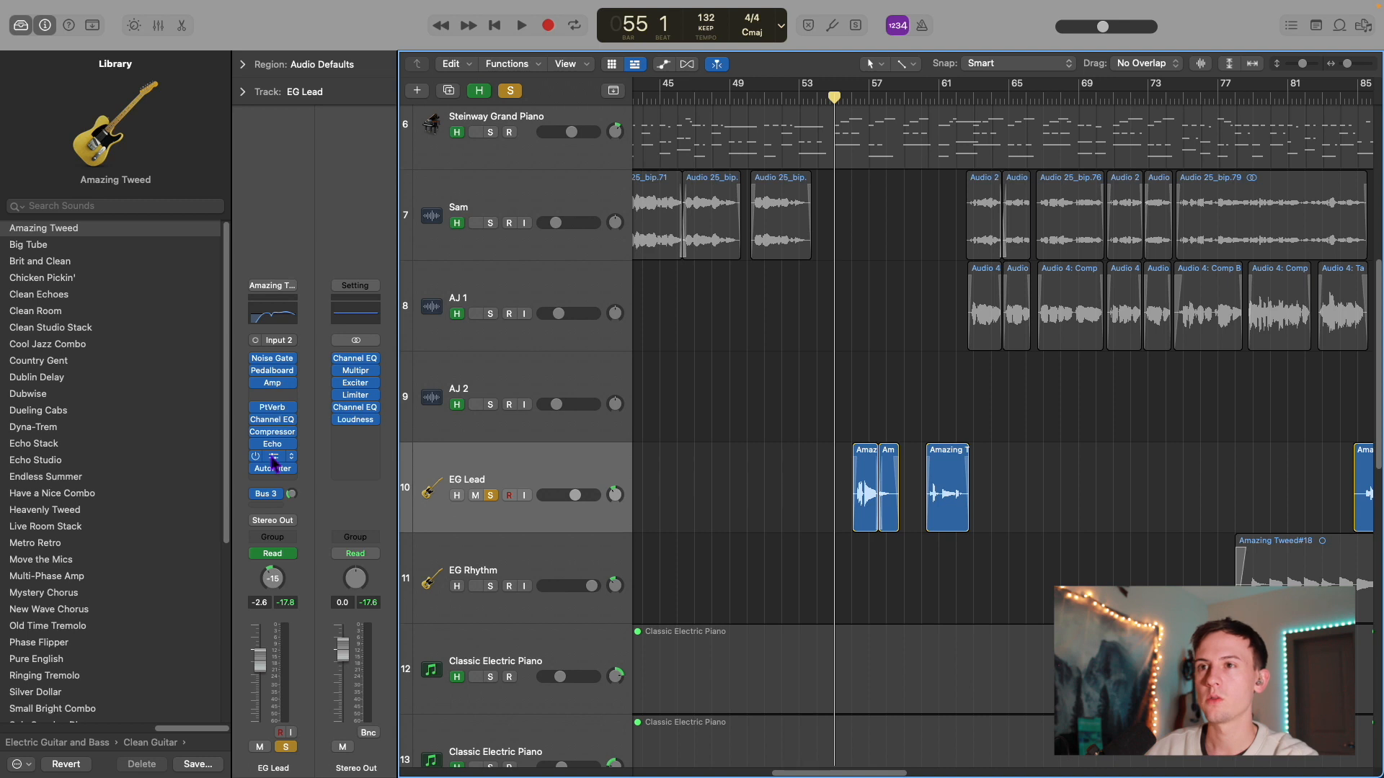
Step: Examine EG Lead's Space Designer reverb and AutoFilter settings
click(273, 457)
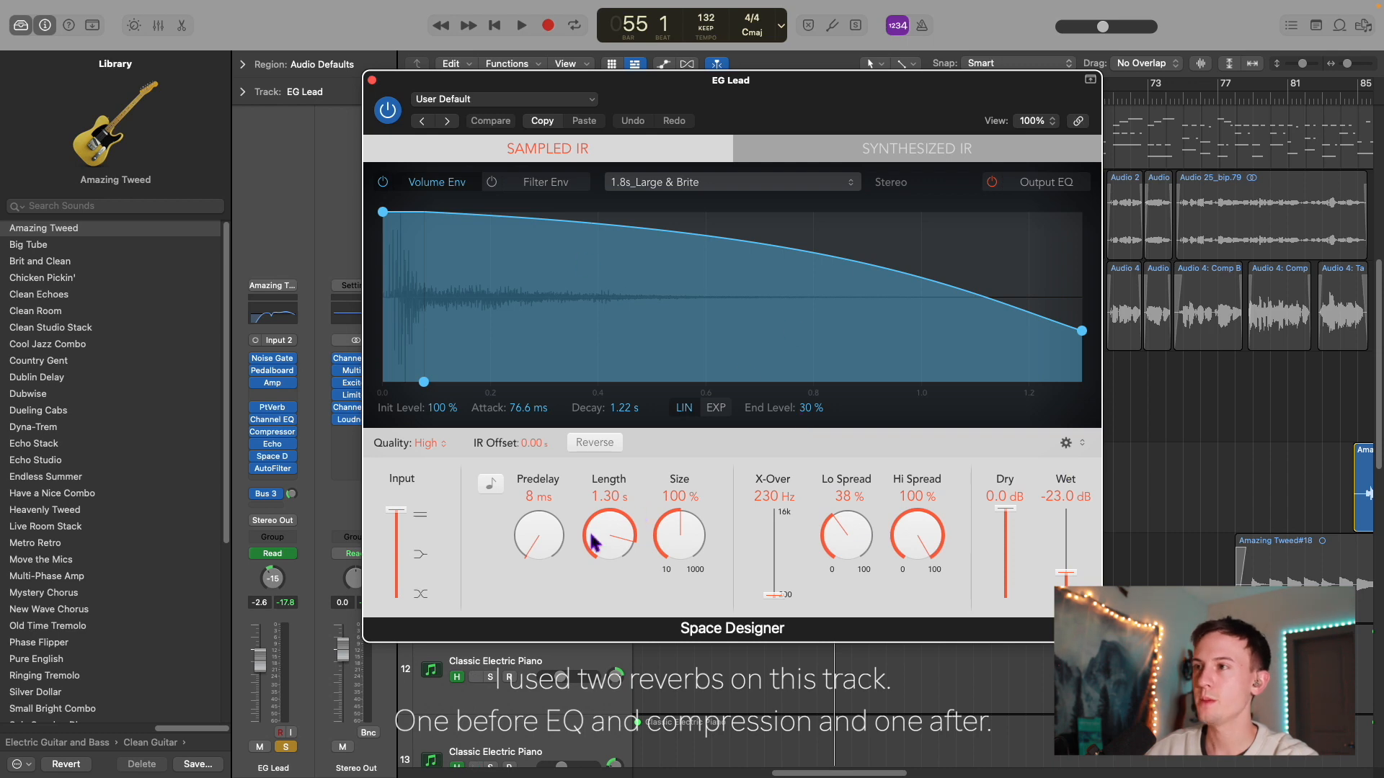
click(372, 80)
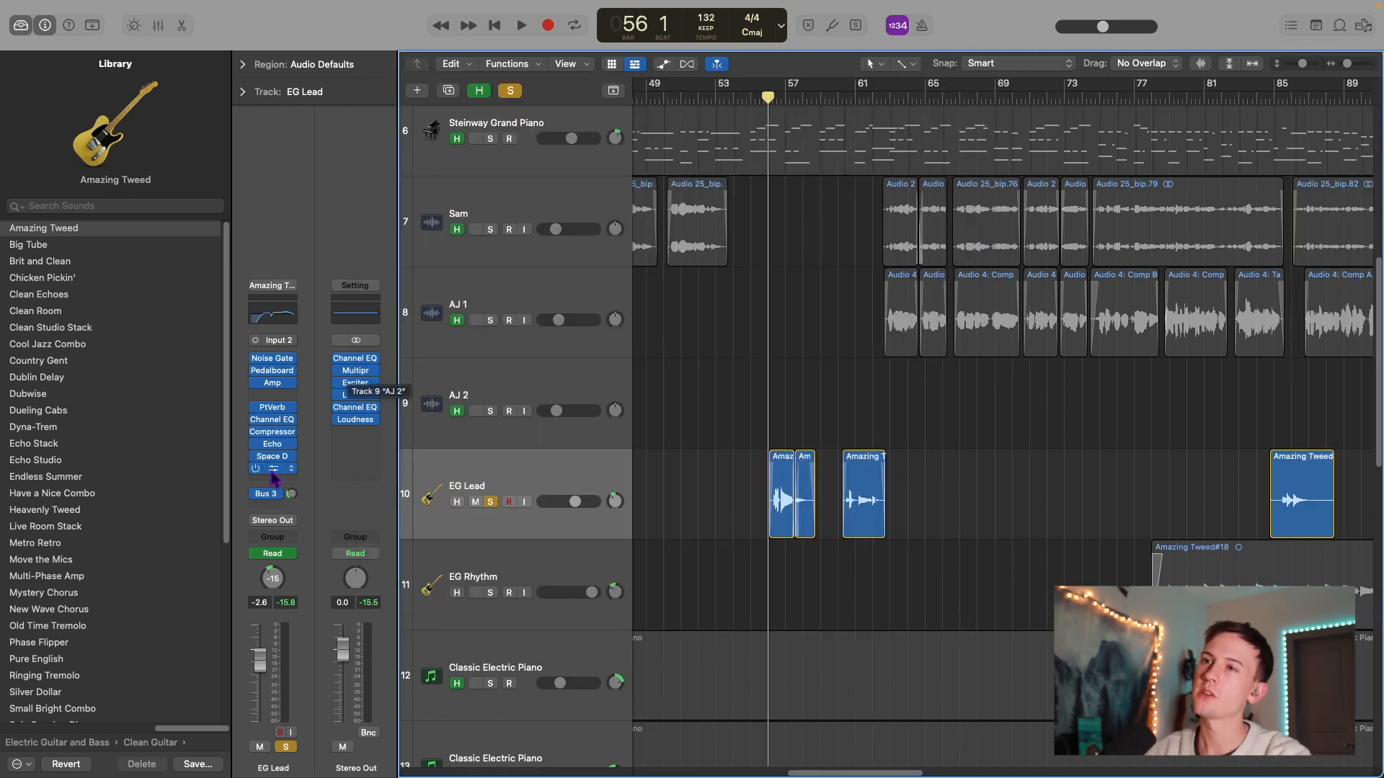
click(272, 469)
drag(374, 103, 465, 144)
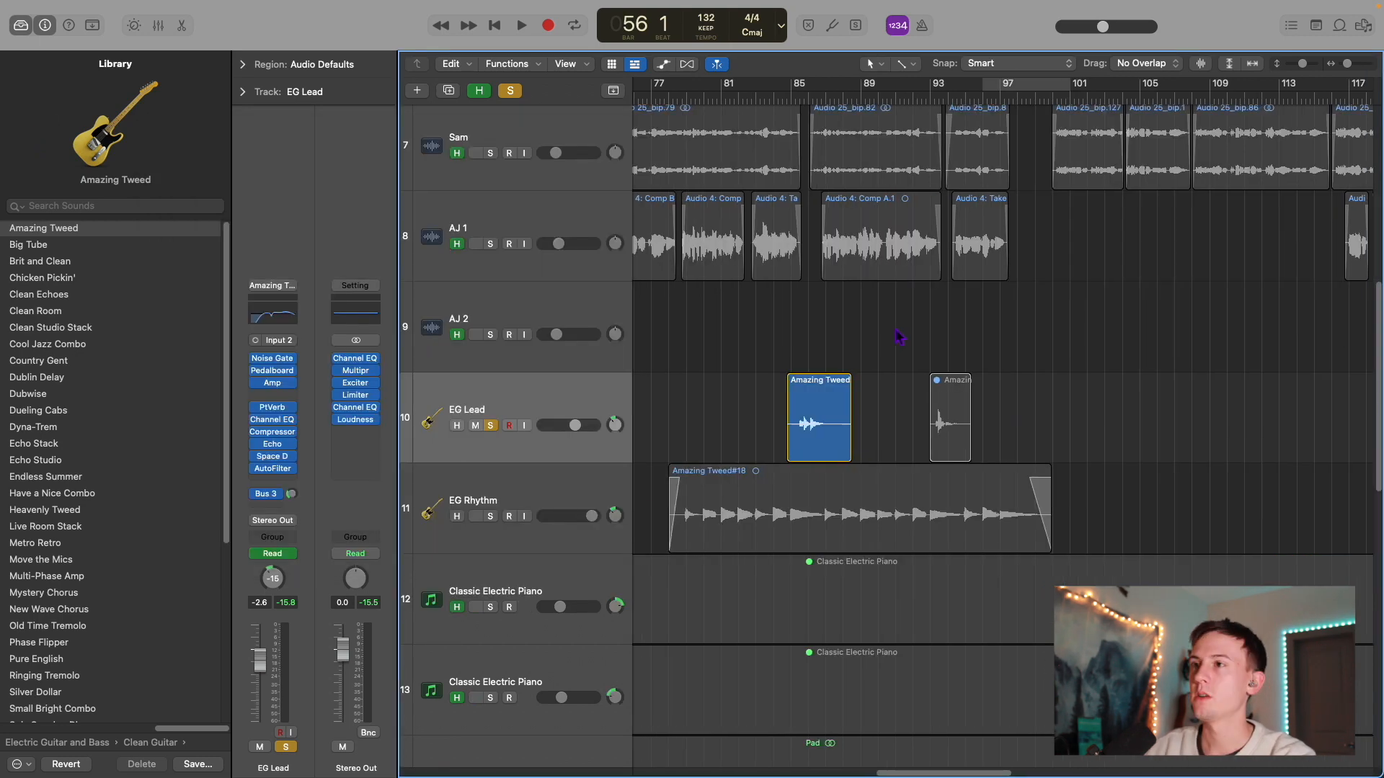
Step: Listen to the soloed EG Lead track from bar 132 to bar 136, then turn its solo off
scroll(899, 336, right, 11)
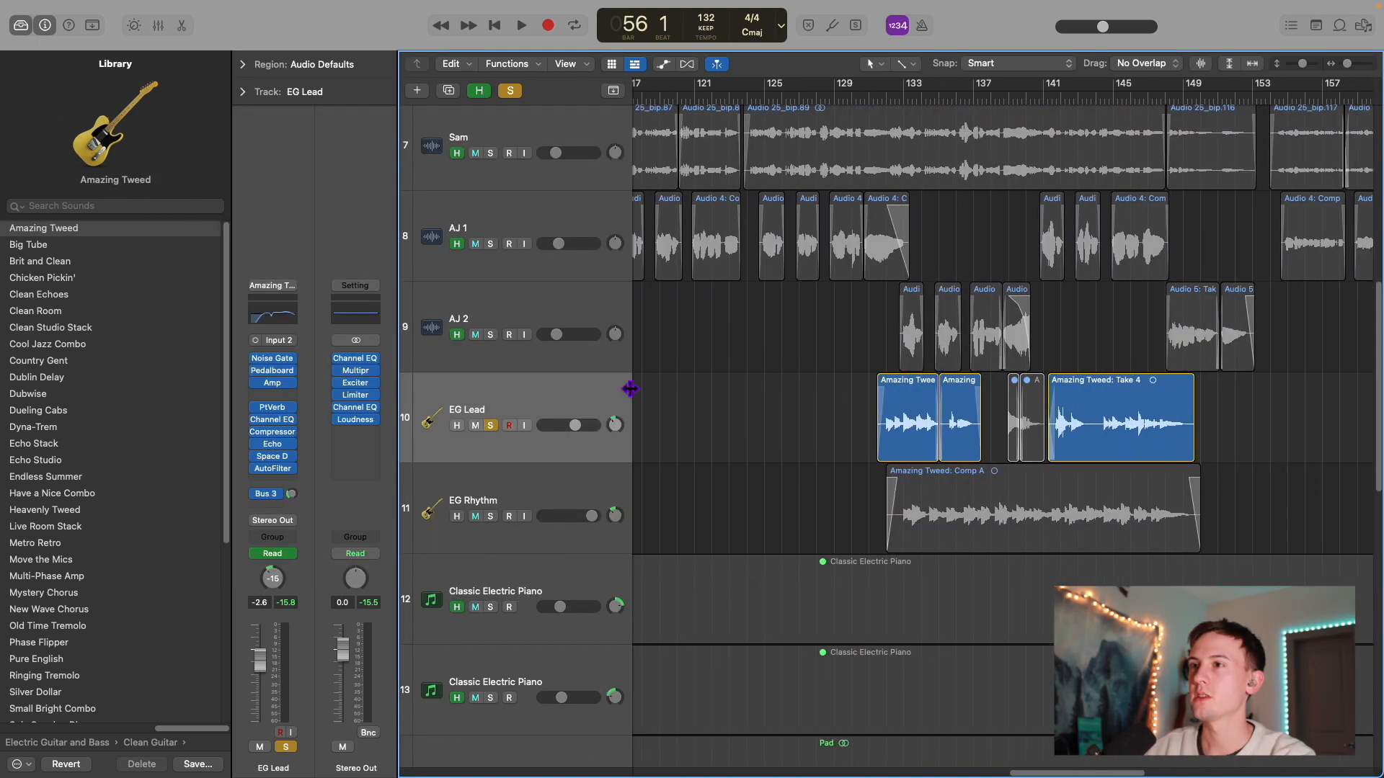
click(793, 95)
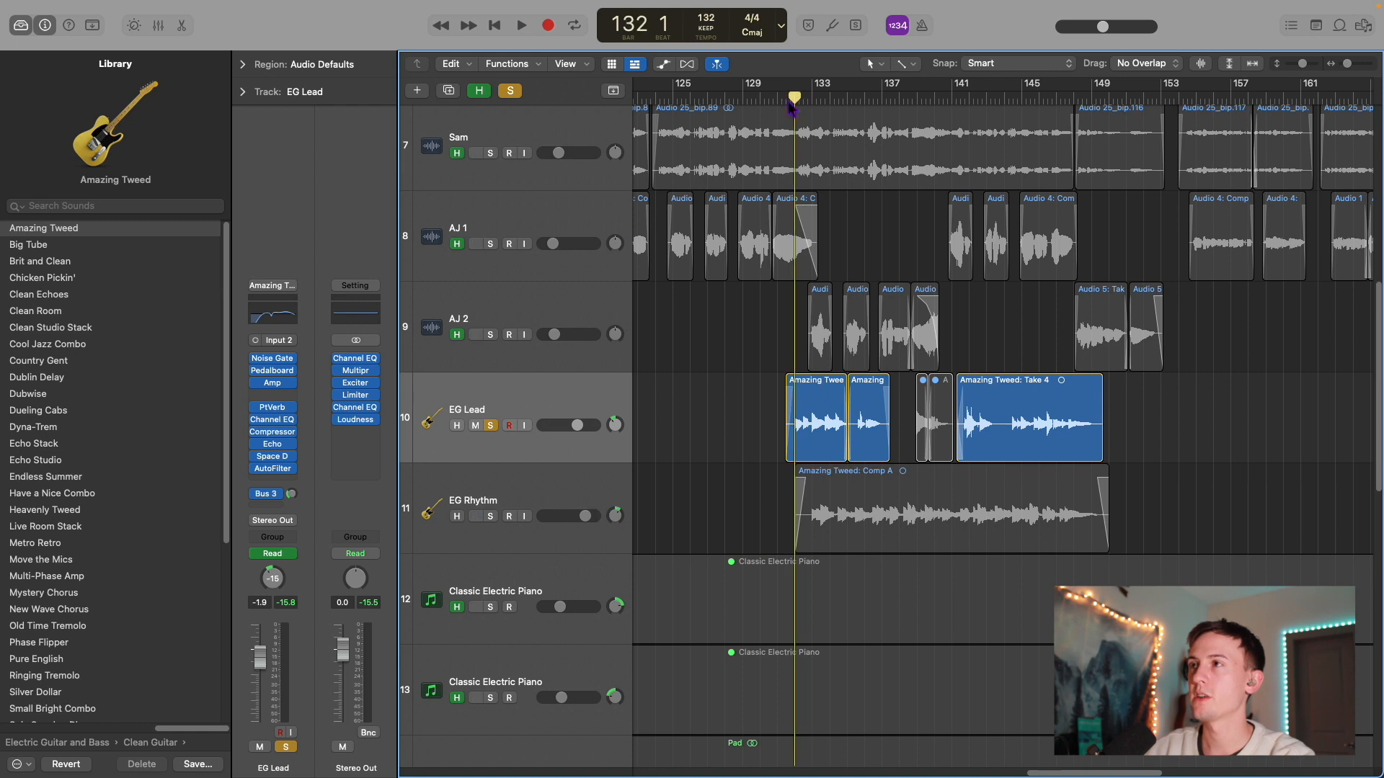
key(space)
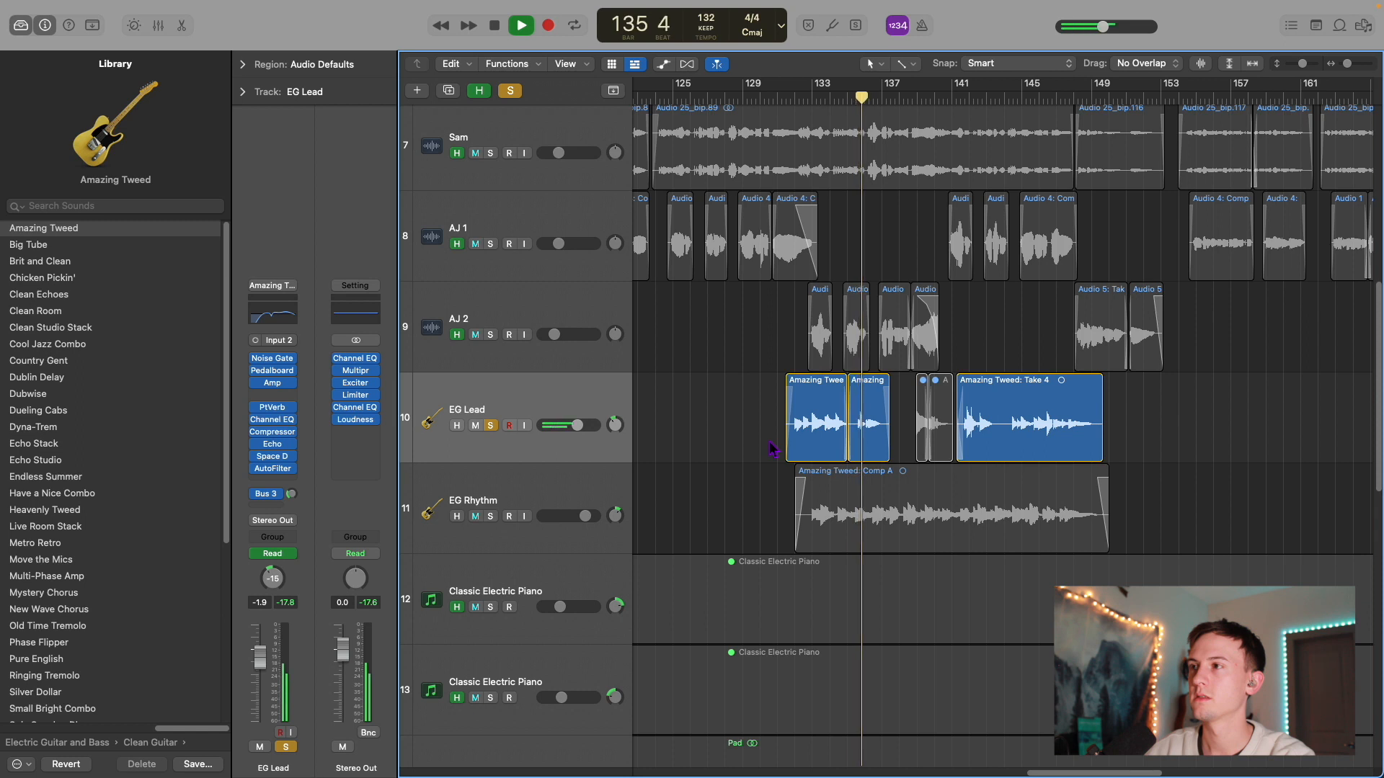
key(space)
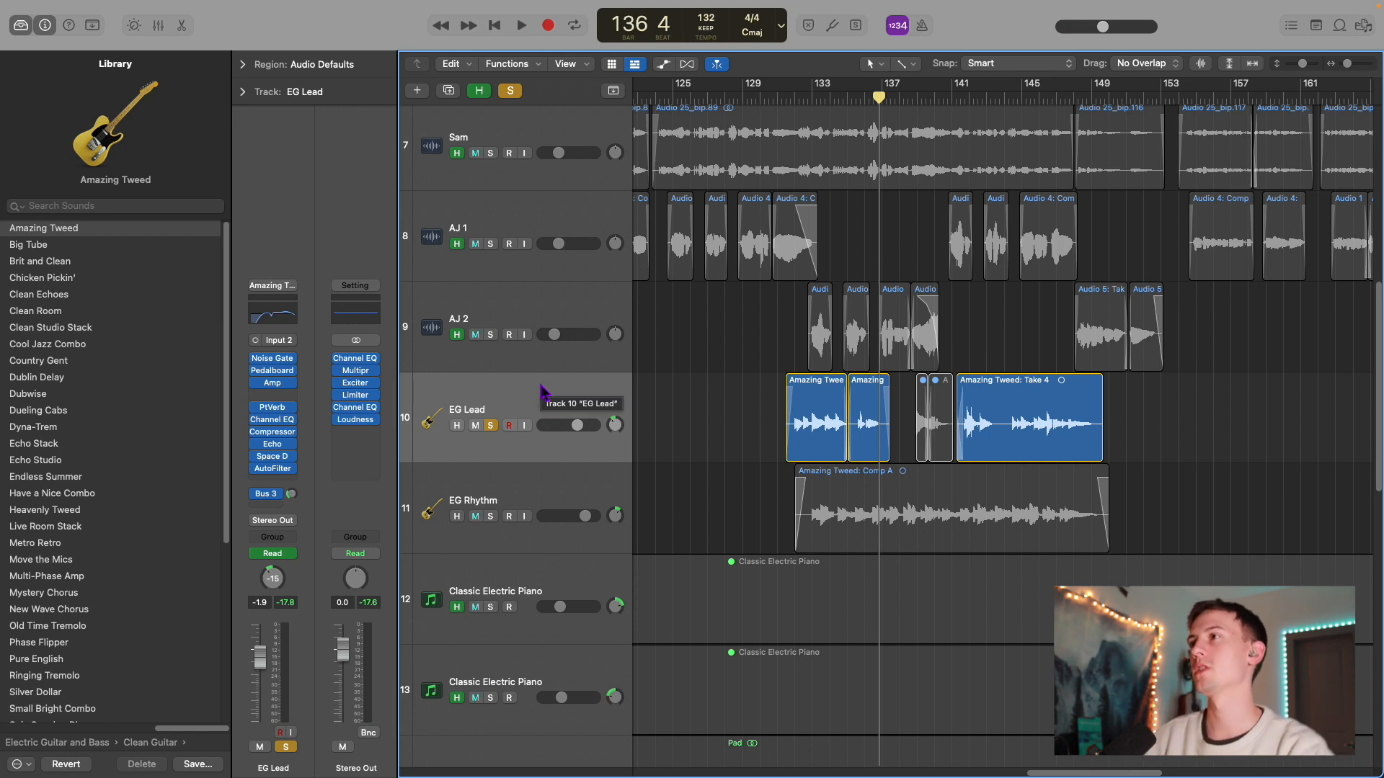
click(490, 425)
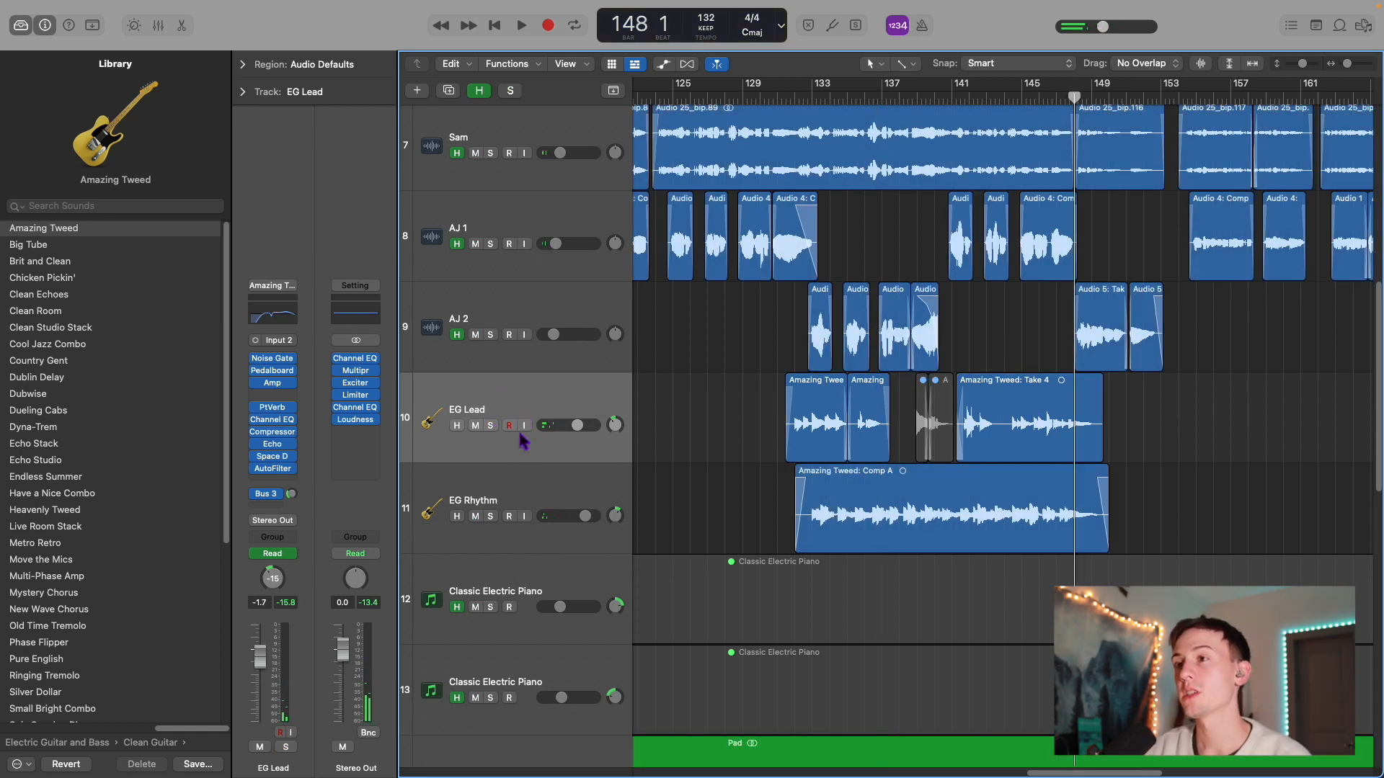
Step: Solo EG Rhythm, play it from beat 2 of bar 132, and check its Echo settings during playback
click(519, 503)
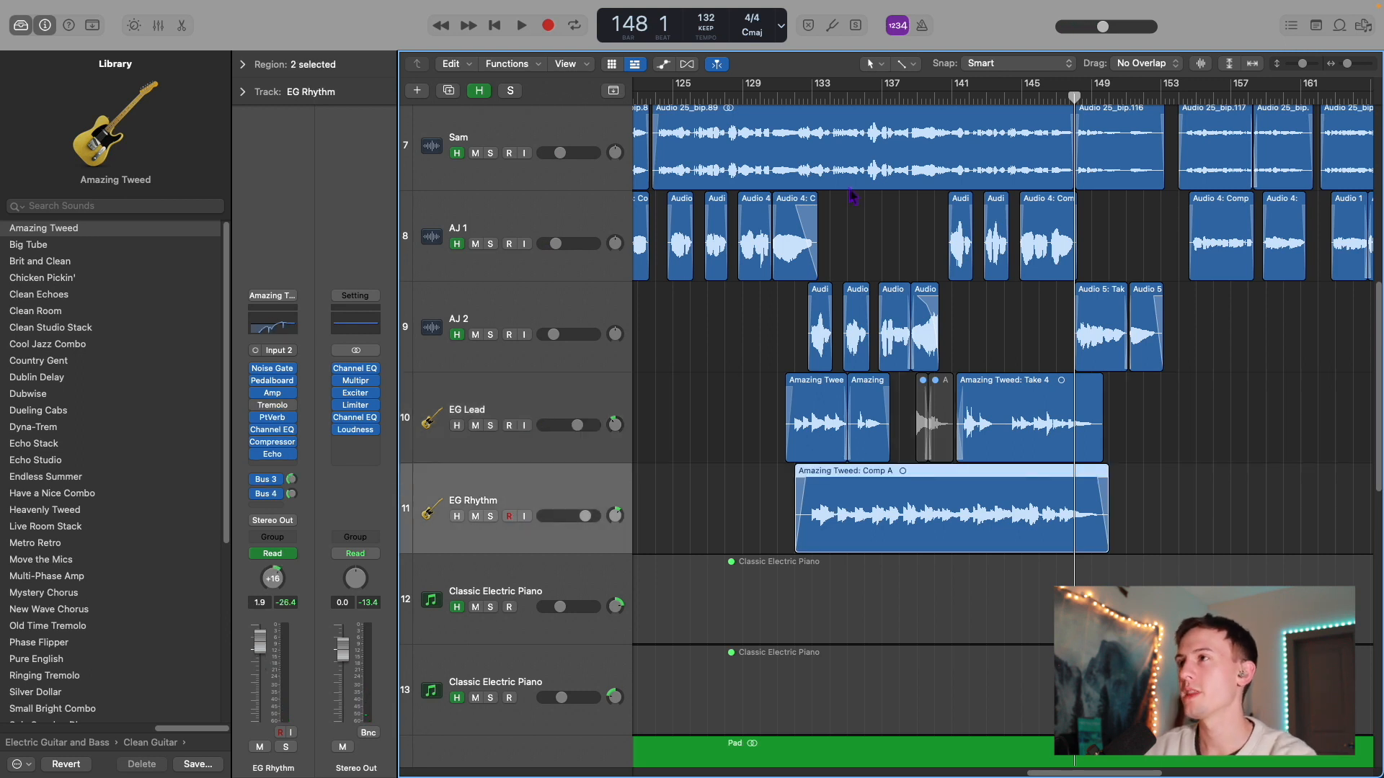
click(801, 97)
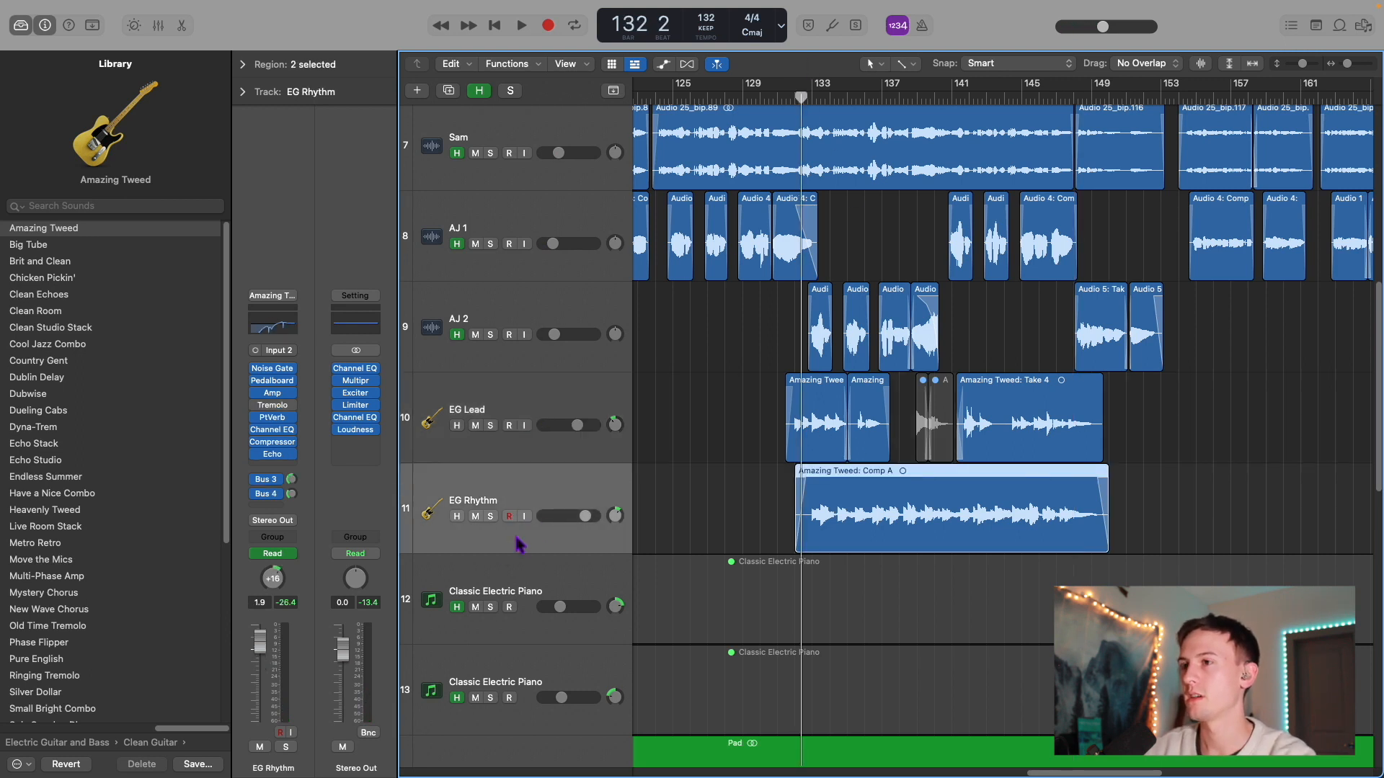
click(490, 516)
key(space)
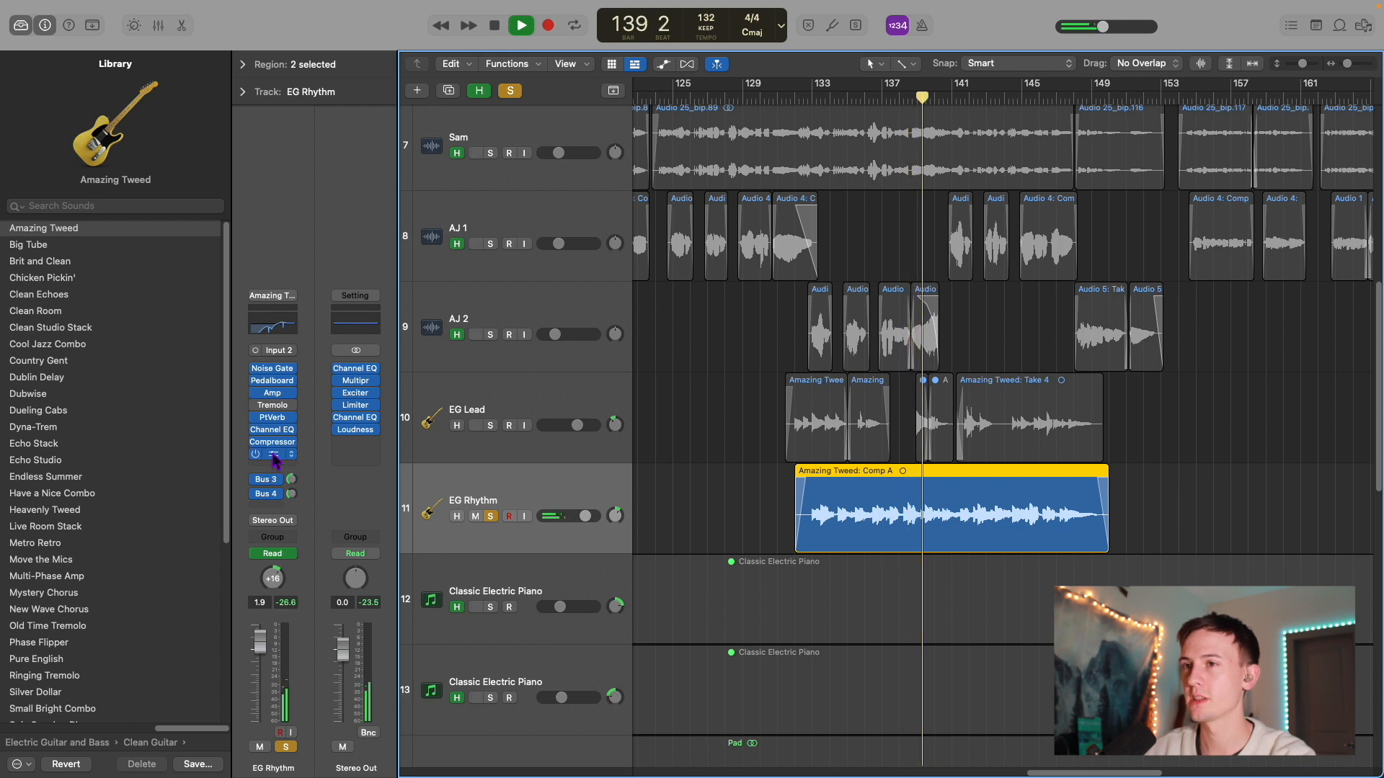
click(273, 454)
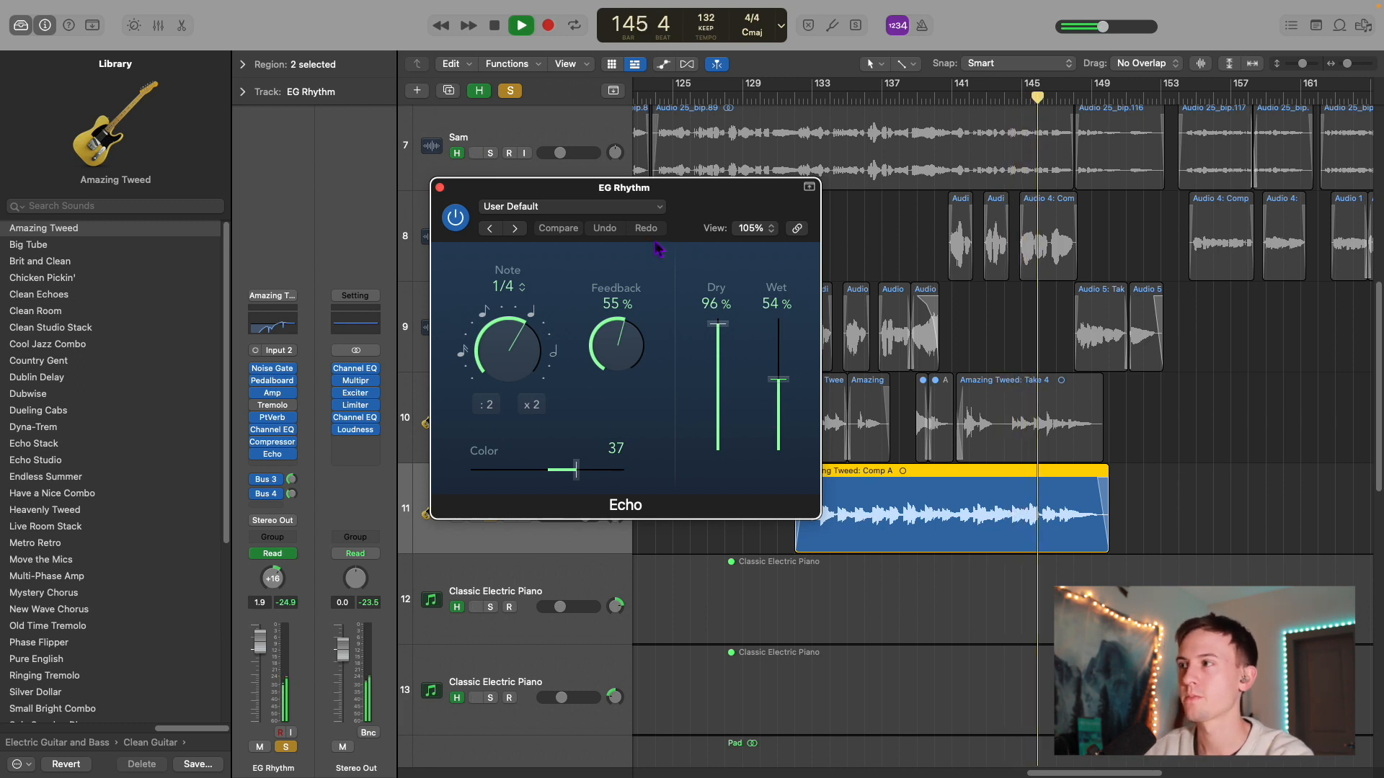
click(440, 188)
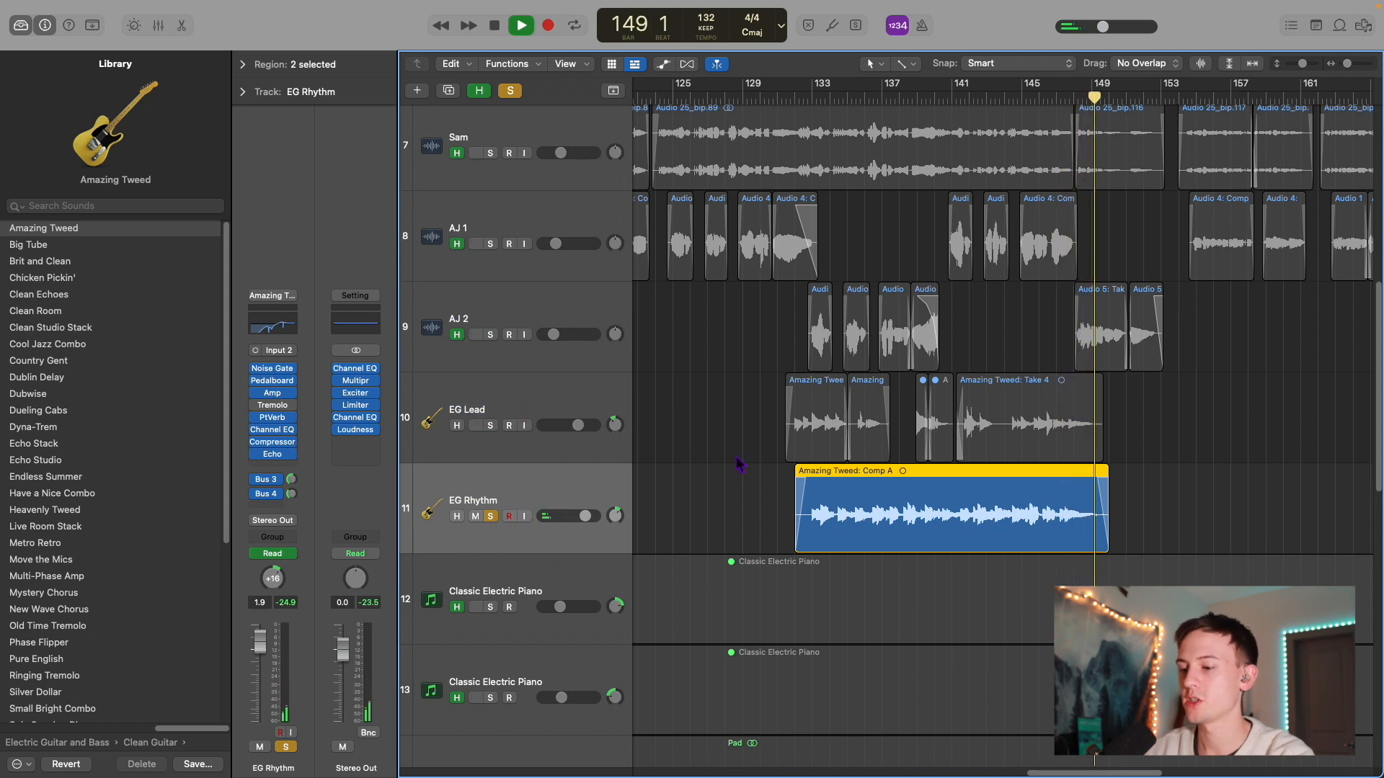
key(space)
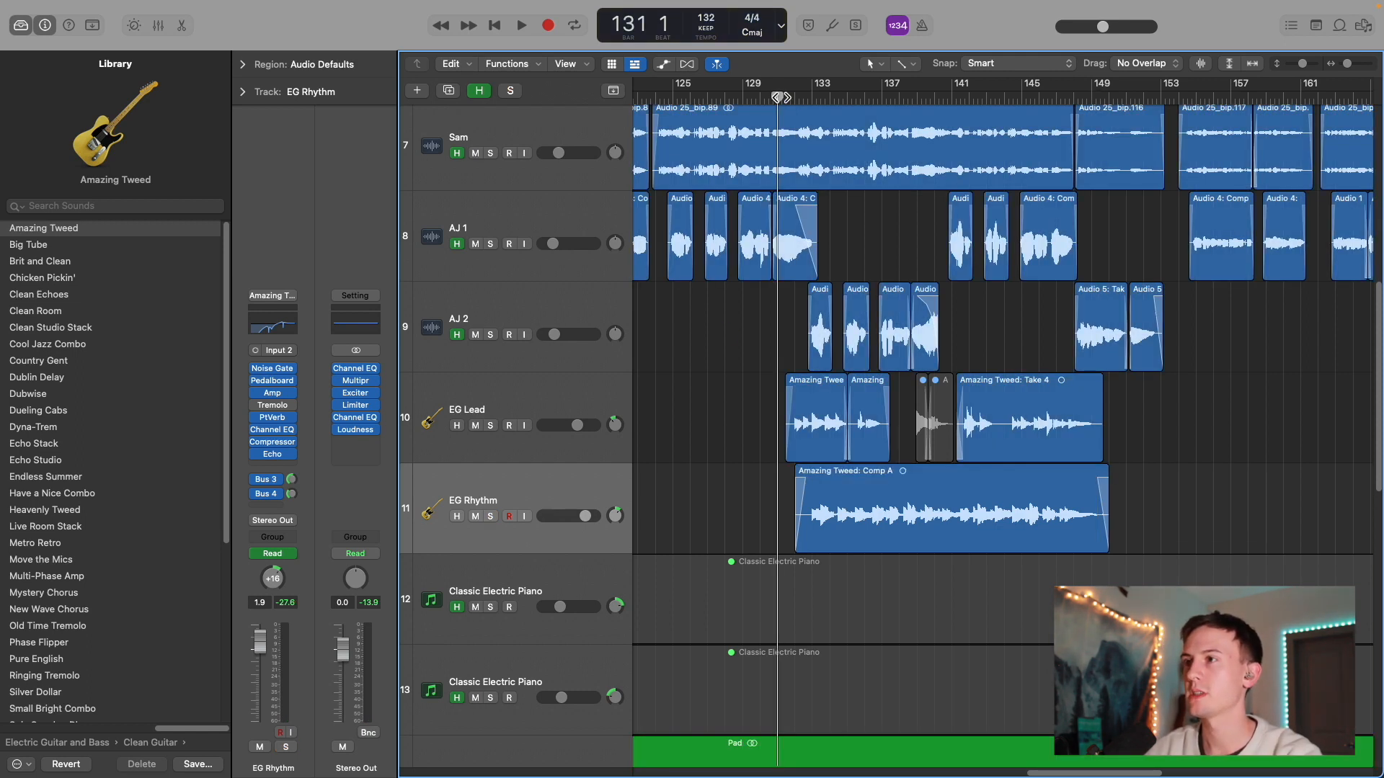
Step: Solo EG Lead and EG Rhythm together, listen from bar 131 to bar 137, and turn both solos off
click(490, 425)
click(490, 516)
key(space)
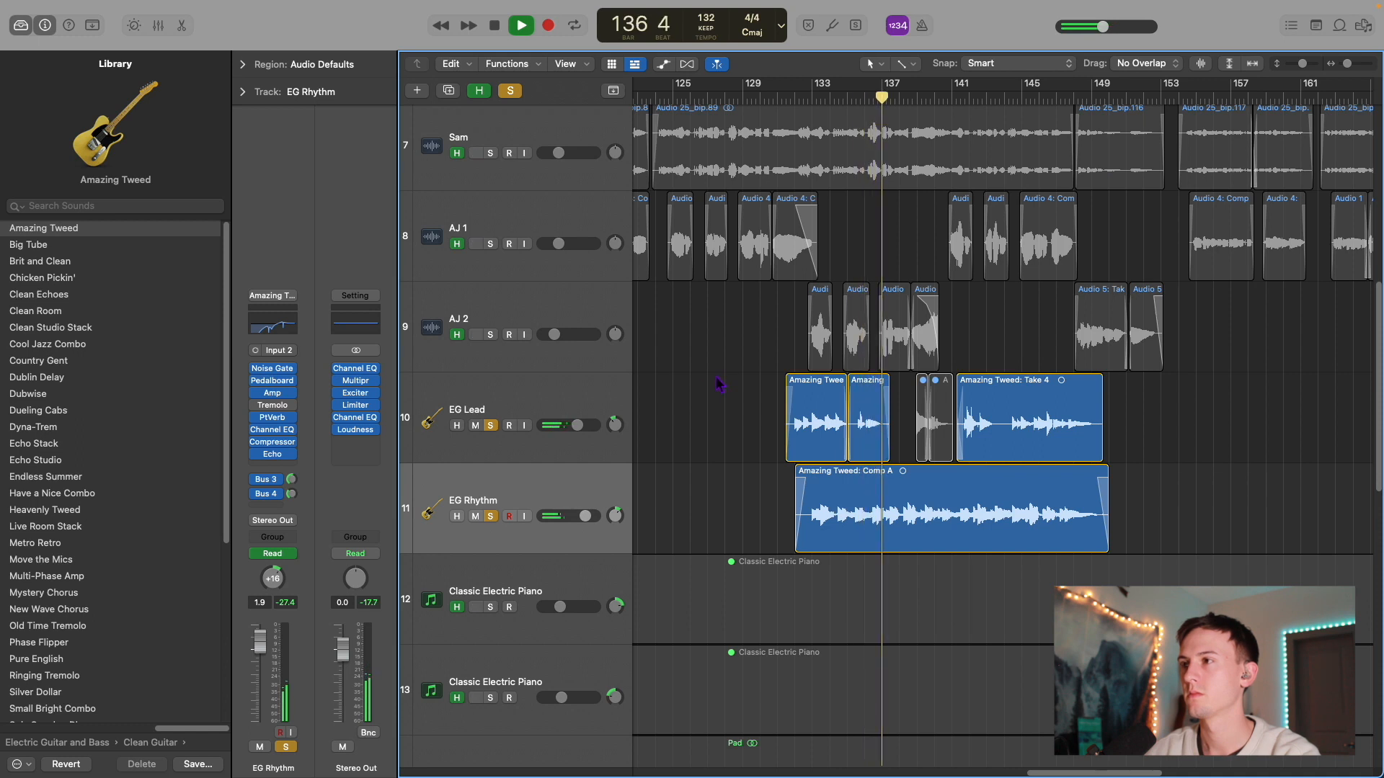
key(space)
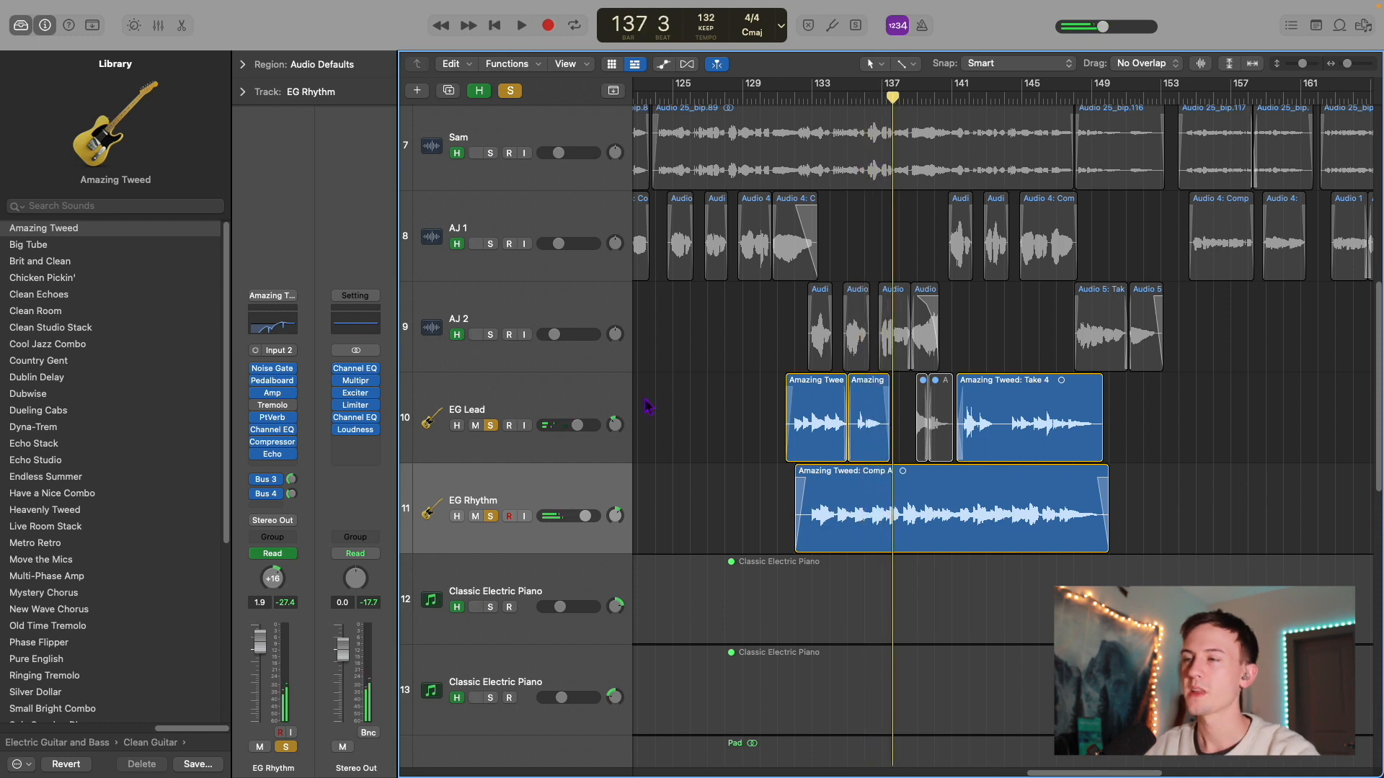
click(492, 426)
click(493, 519)
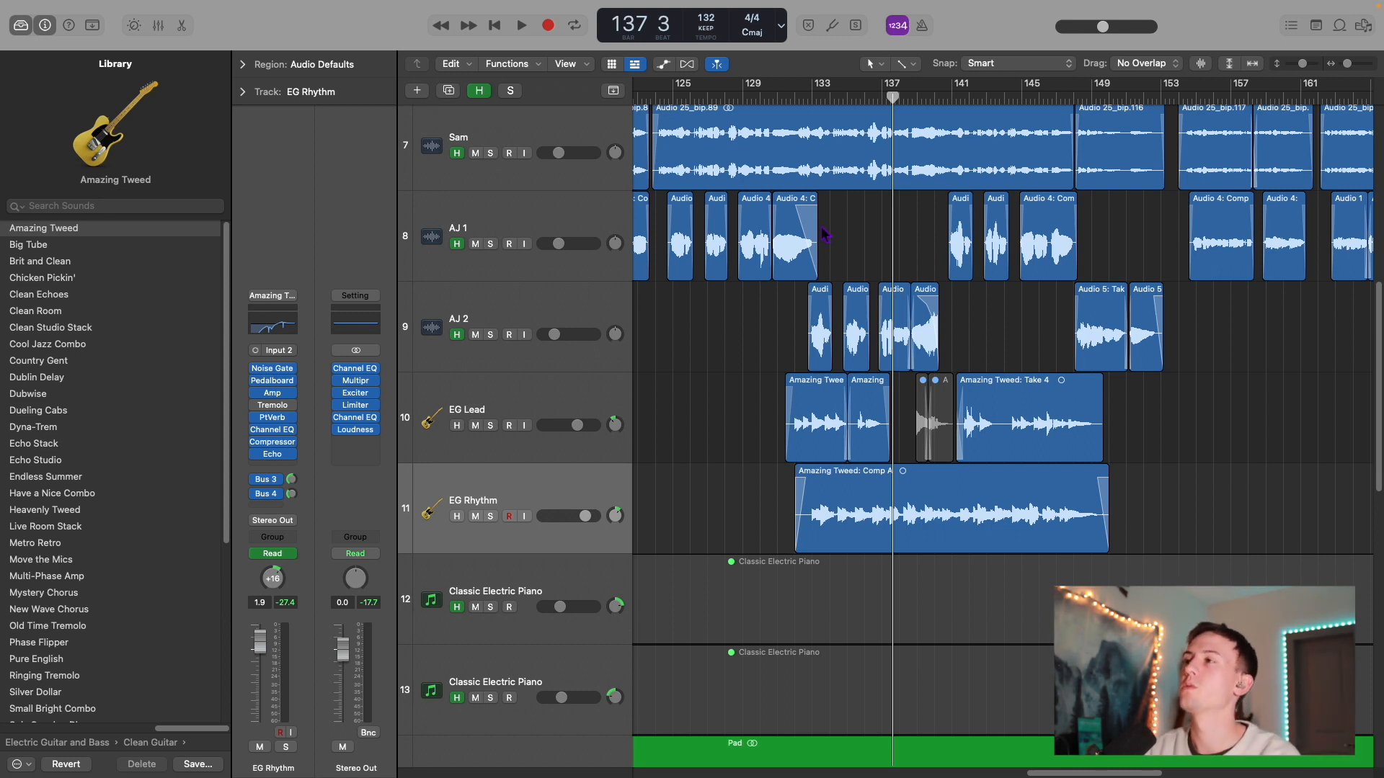
Step: Select the Planetarium FX 05 track and locate the start of its region at bar 49
scroll(672, 345, down, 10)
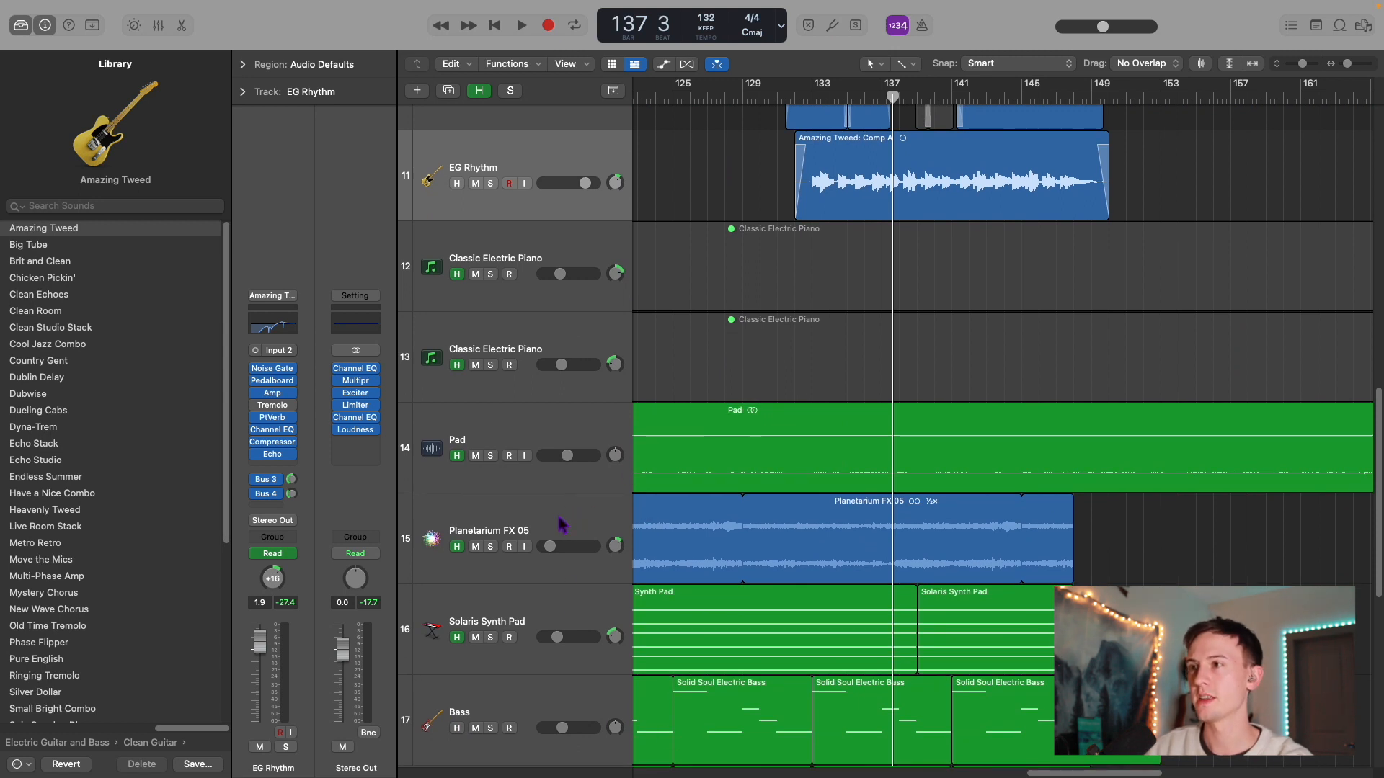
click(562, 524)
scroll(758, 529, left, 15)
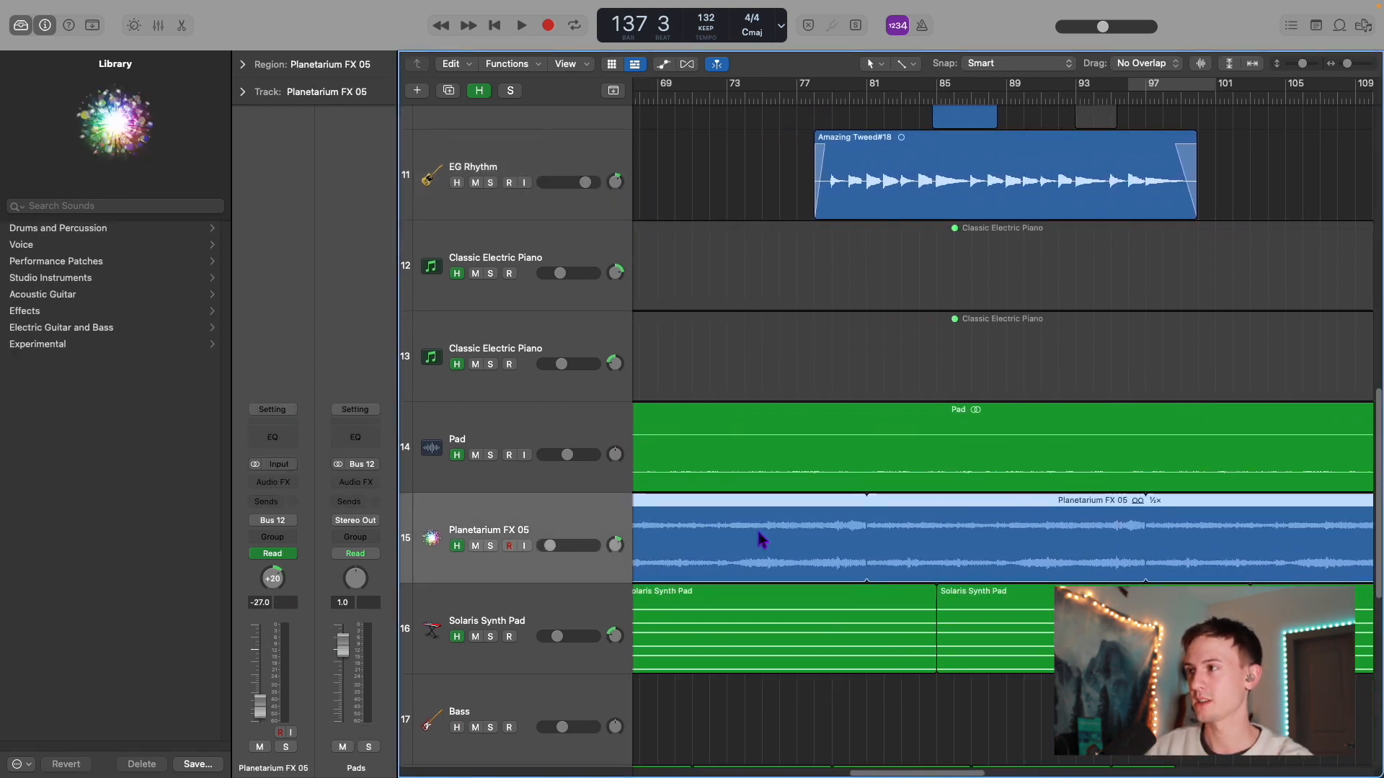
scroll(979, 540, left, 8)
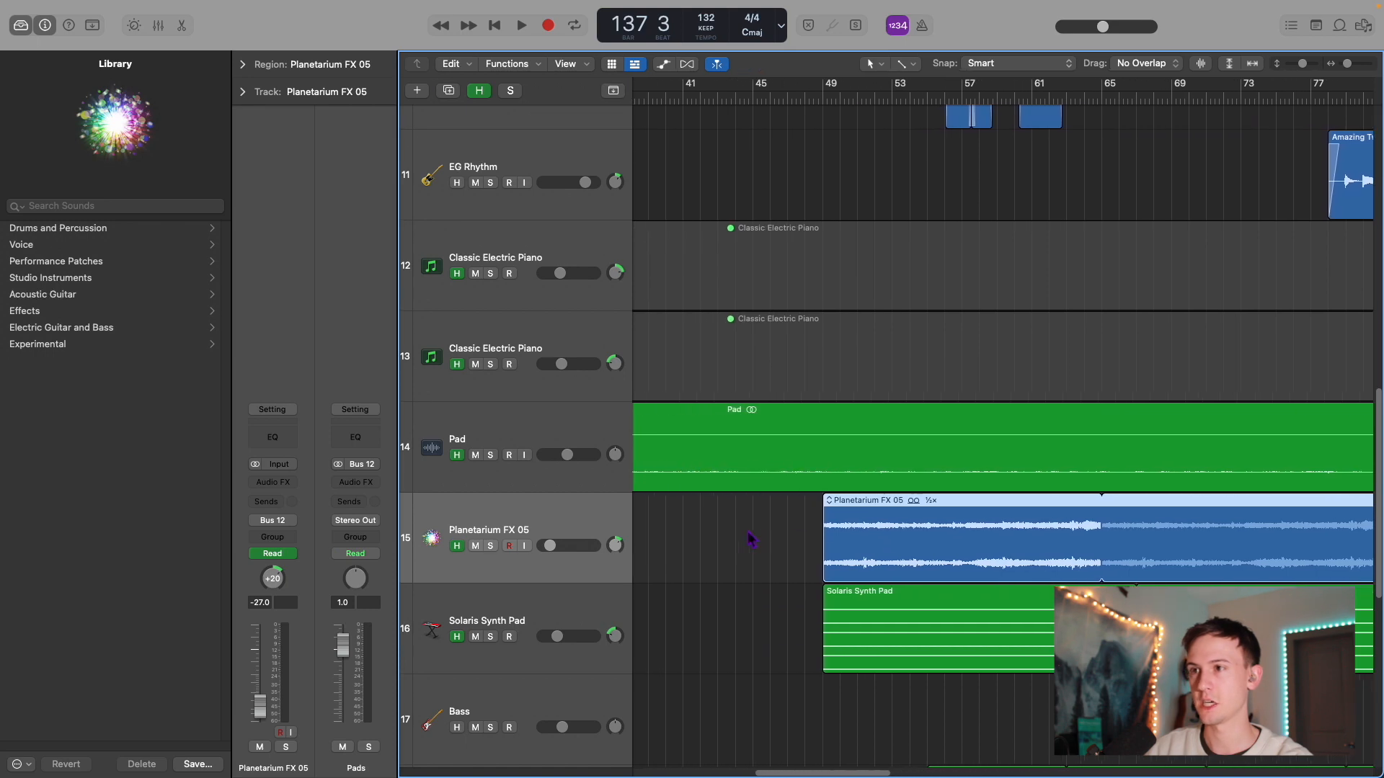
scroll(751, 539, left, 2)
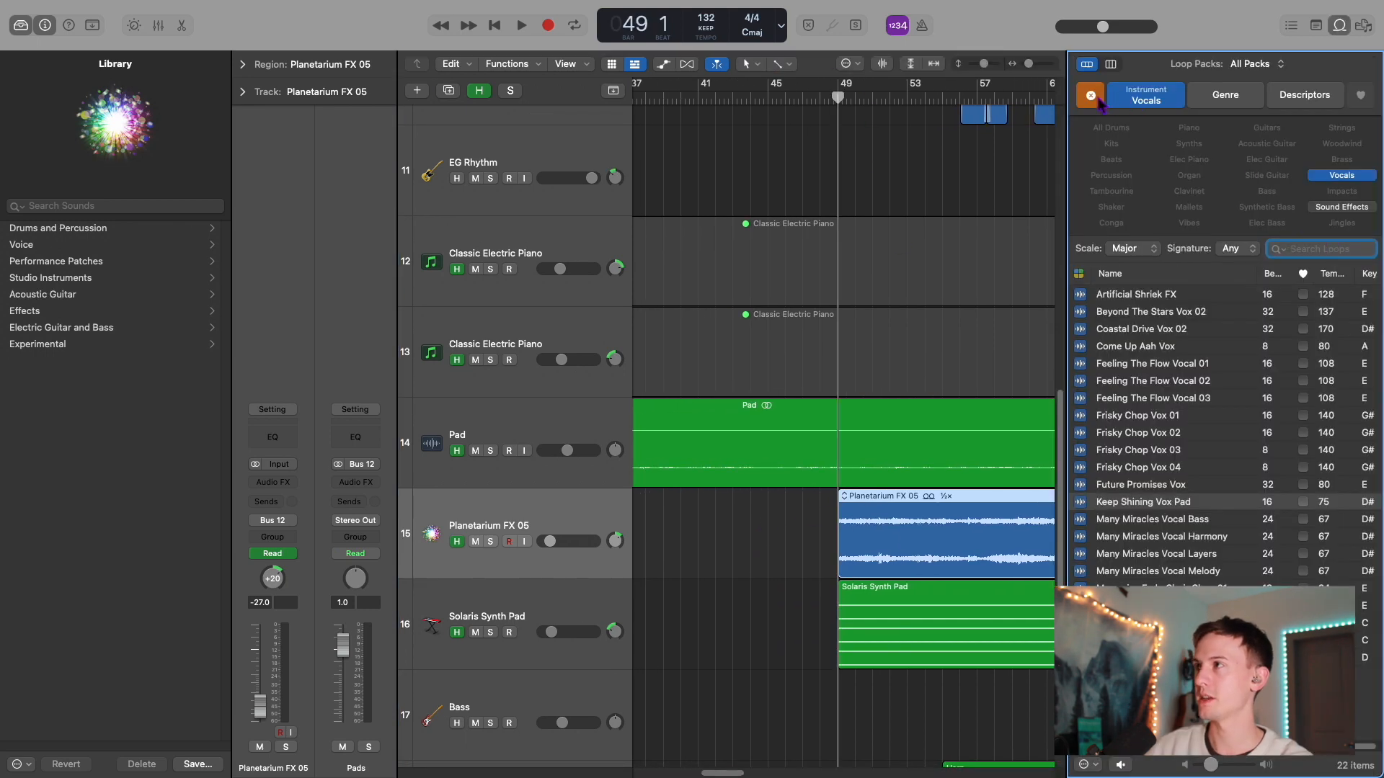
Step: Clear the Loop Browser's Vocals filter, search the loops for "planeta", and close the browser
click(1090, 95)
text(planeta)
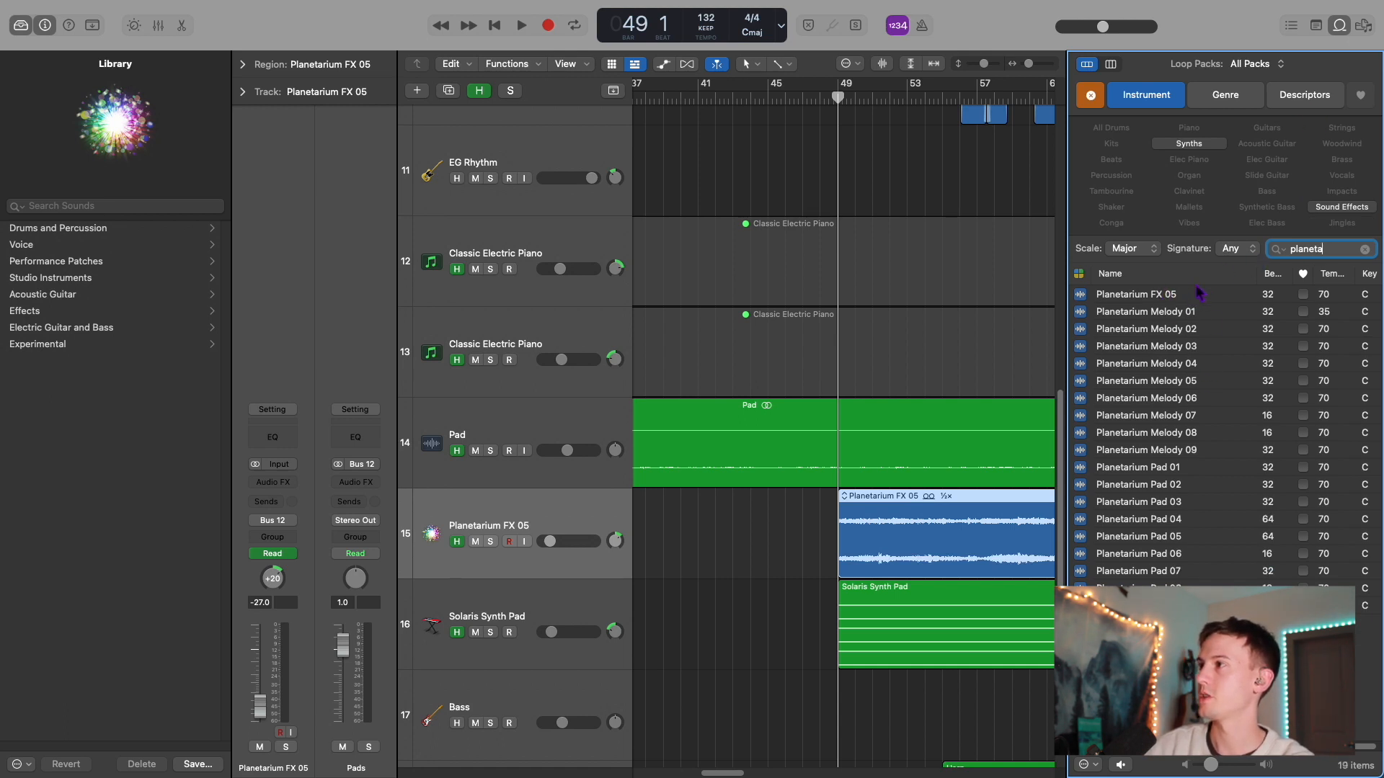
drag(900, 528, 1193, 324)
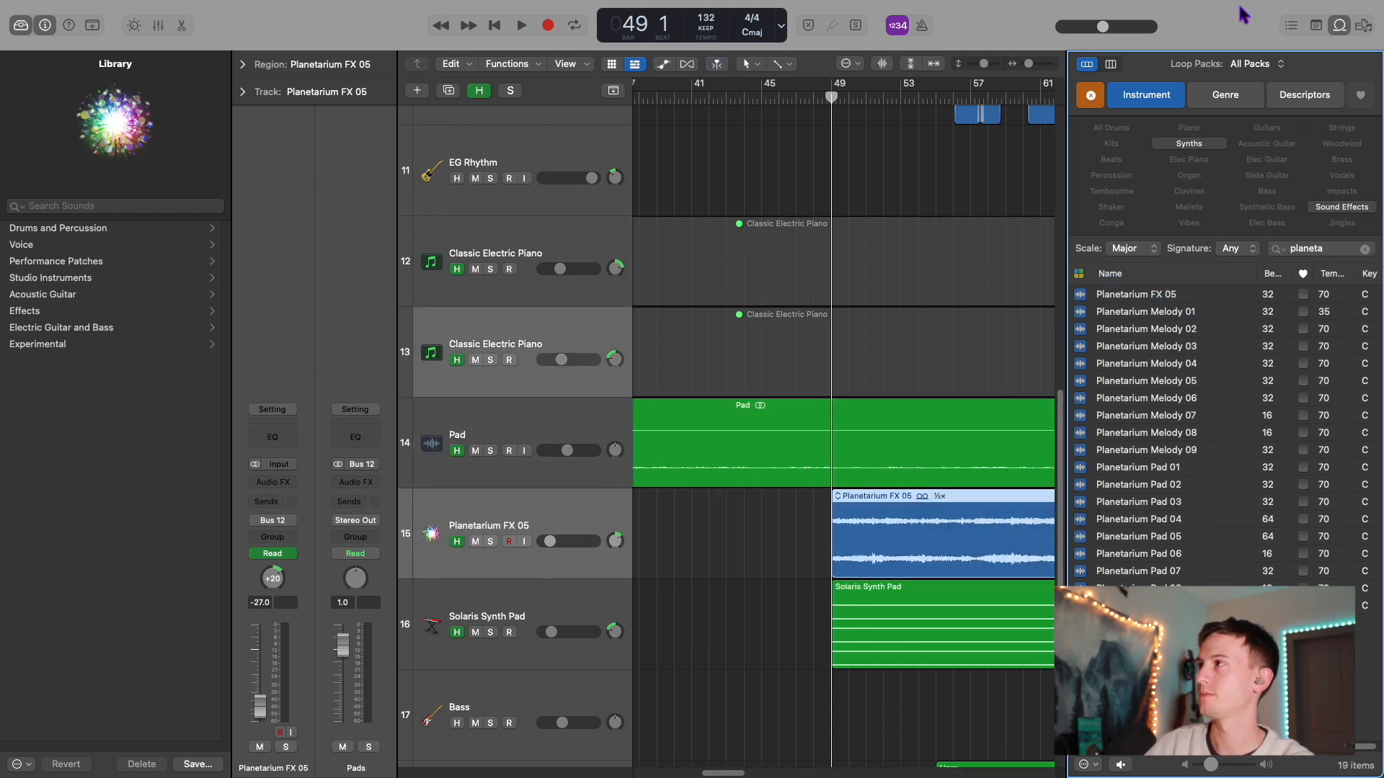
click(1345, 28)
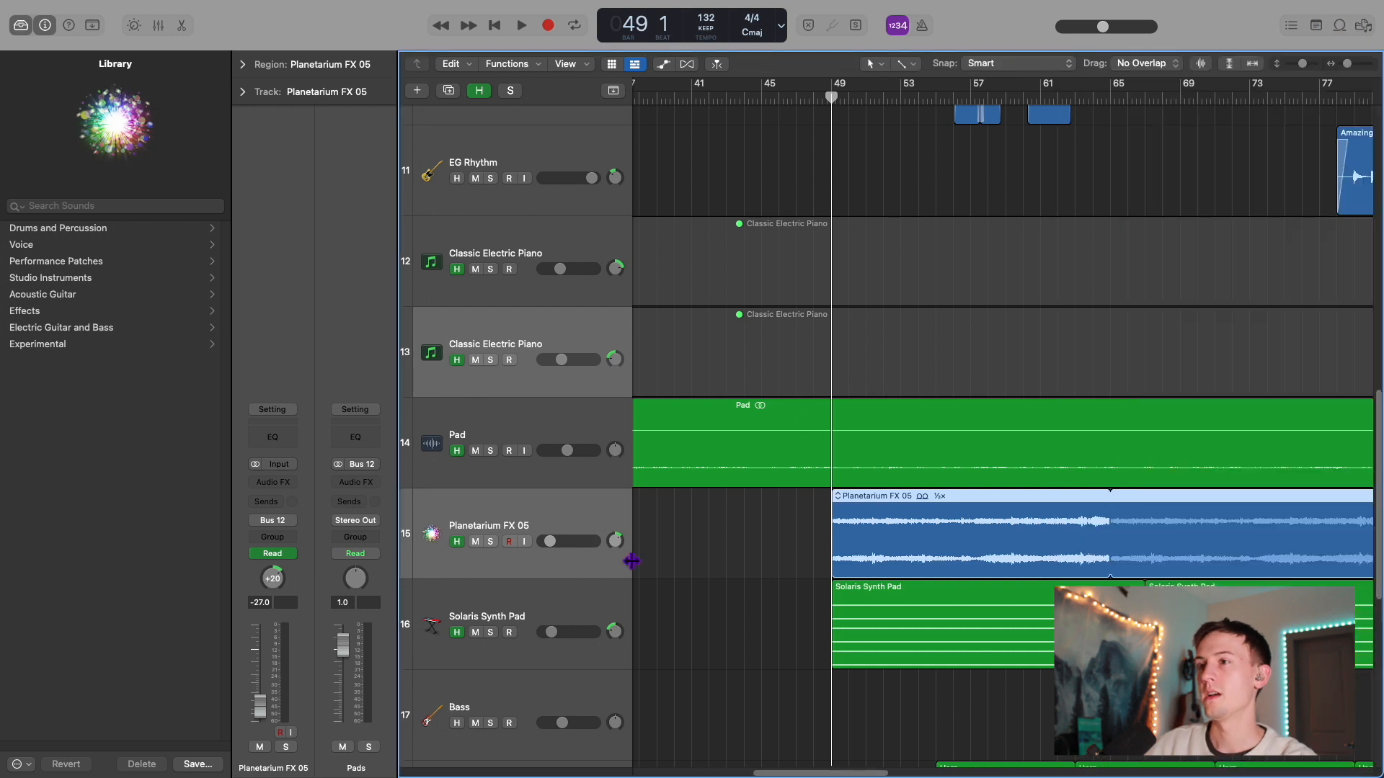
Step: Solo the Planetarium FX 05 track, listen to it from its start, stop playback, and turn the solo off
click(492, 543)
key(space)
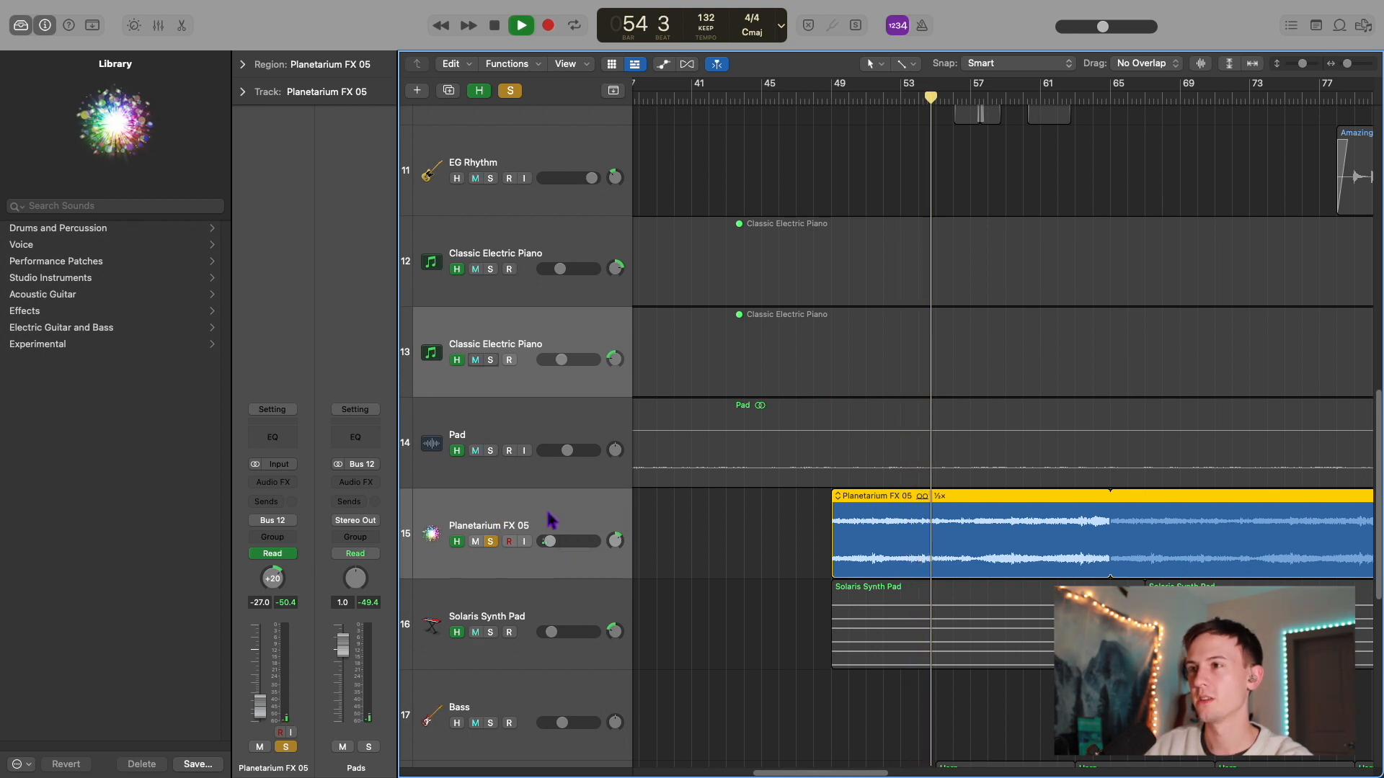
key(space)
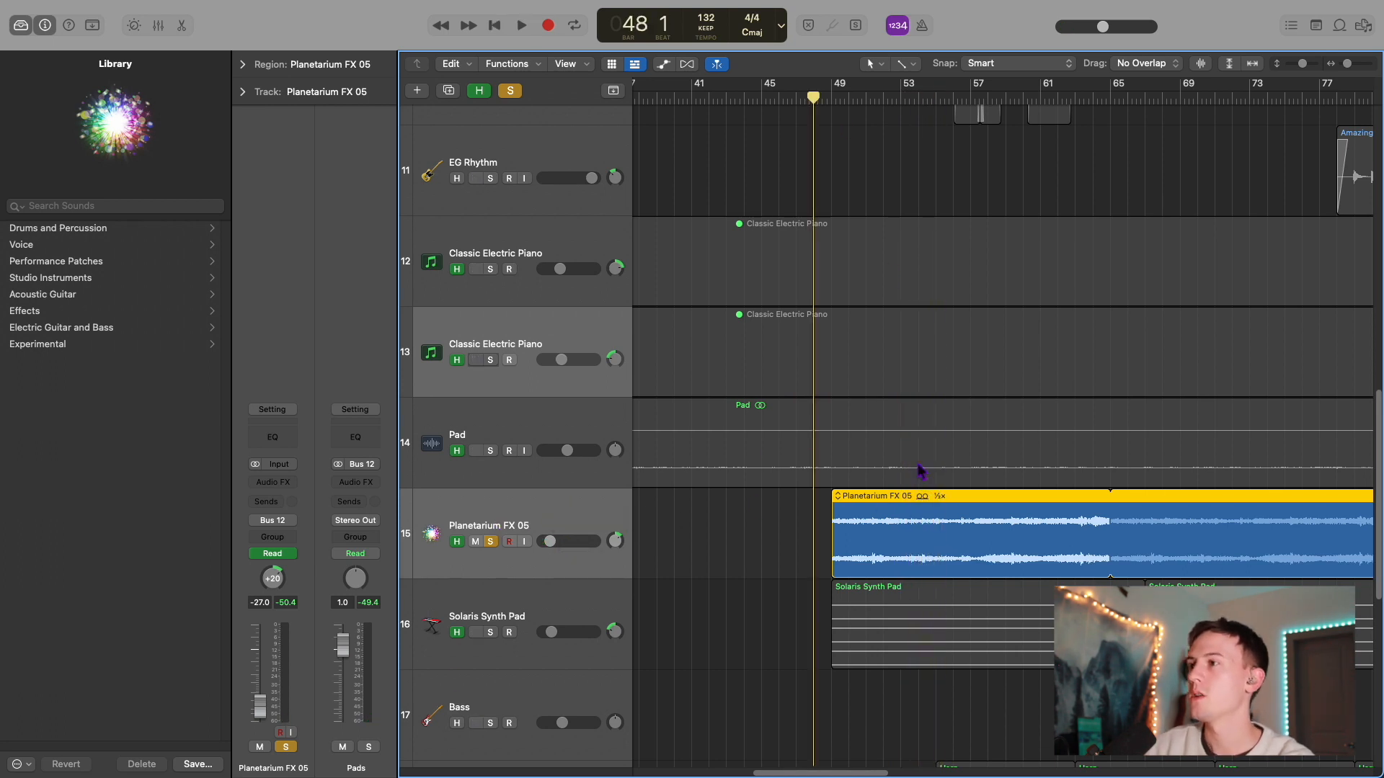
scroll(886, 519, right, 3)
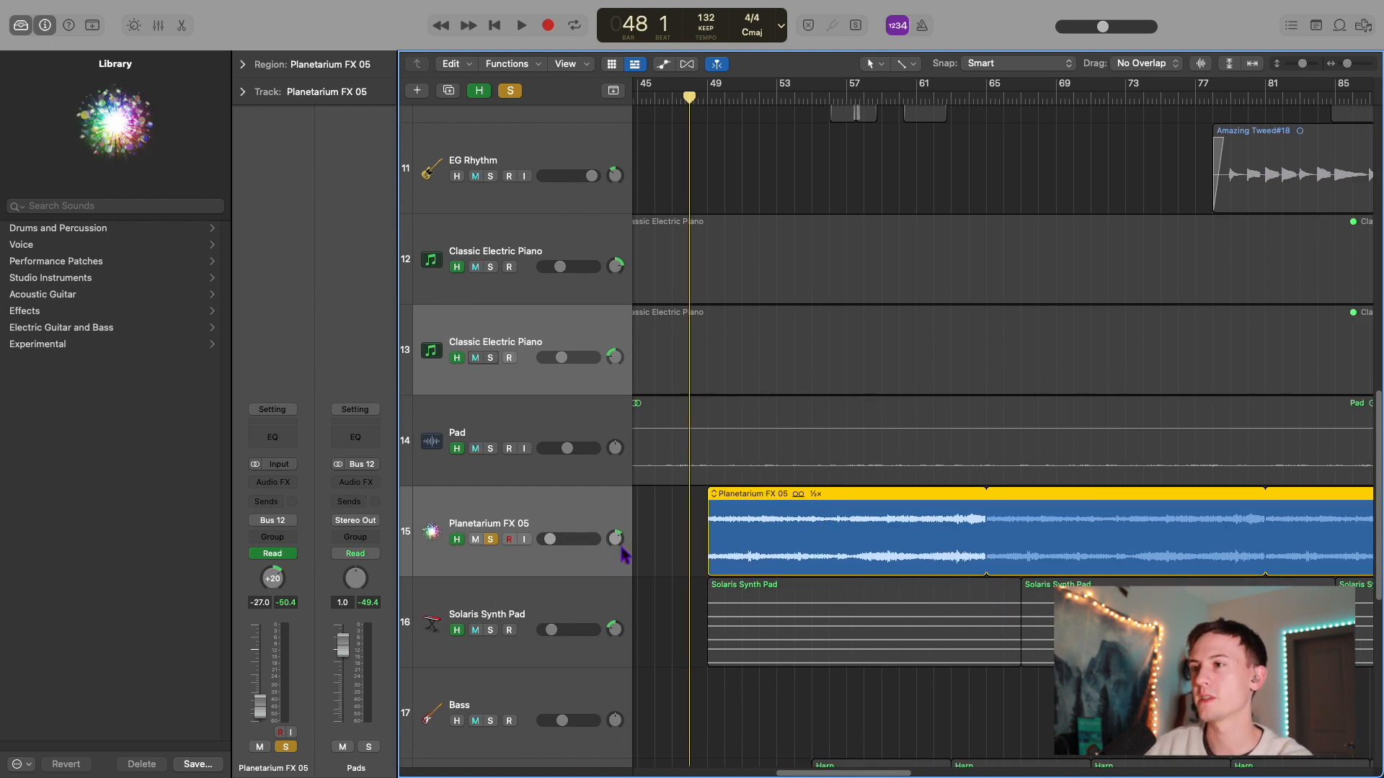
Step: Select and solo the Rain track, then listen to it from the start of its first region at bar 53
scroll(503, 452, down, 5)
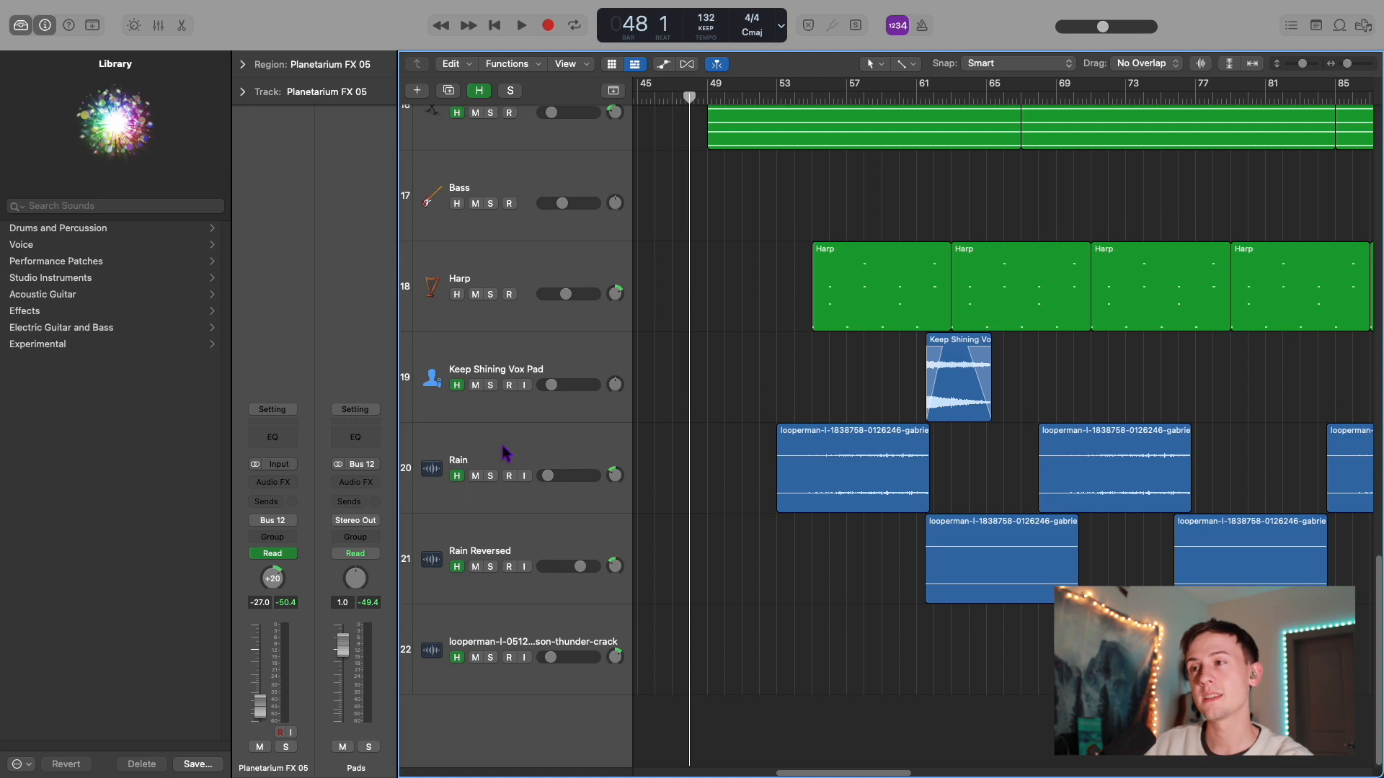
click(513, 449)
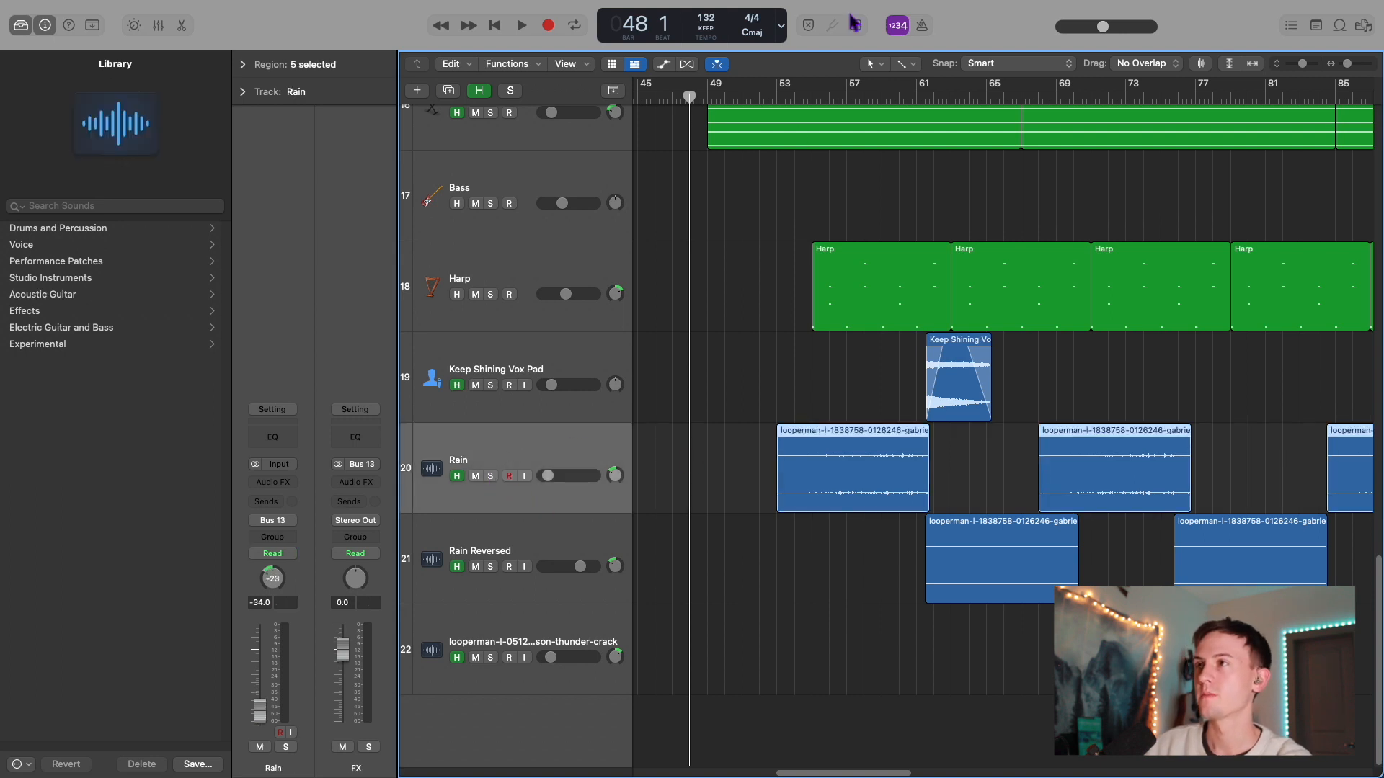
click(758, 99)
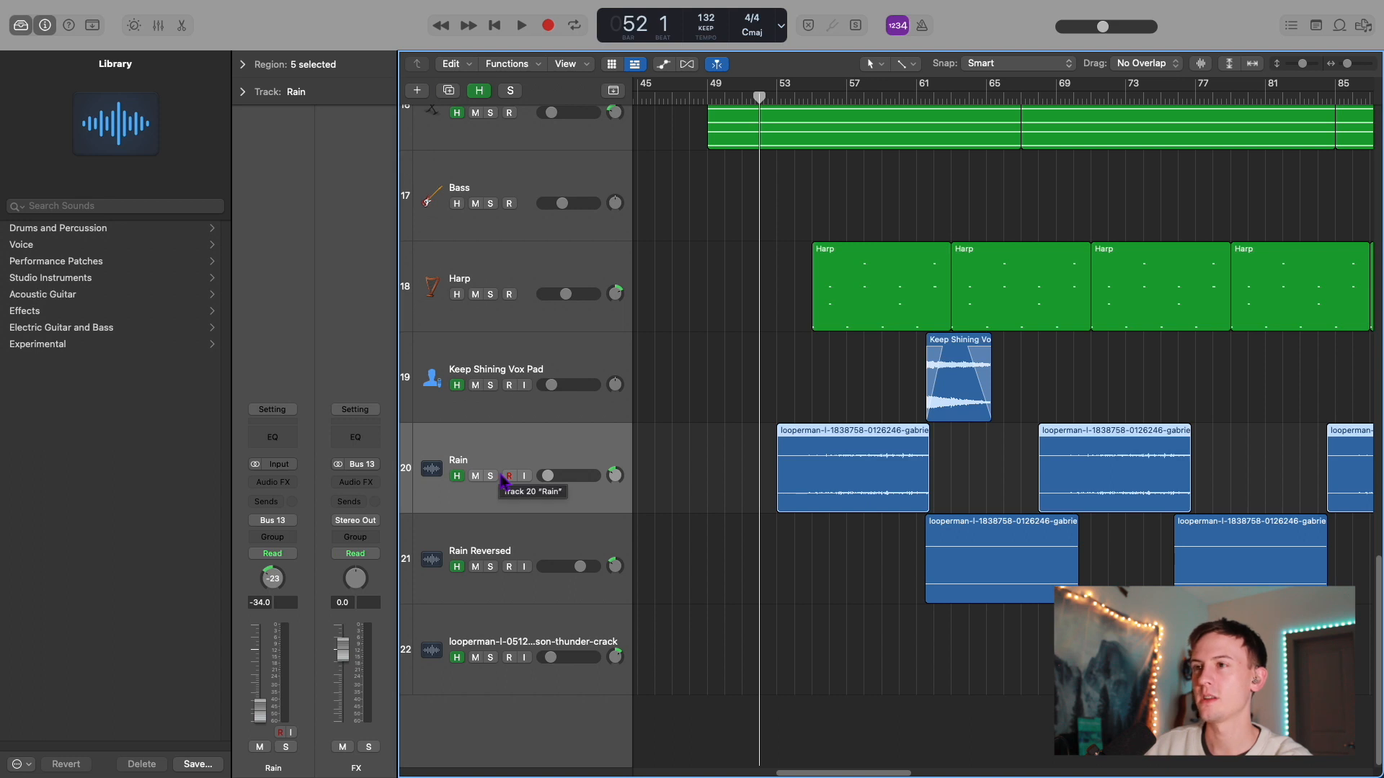
click(492, 476)
click(793, 101)
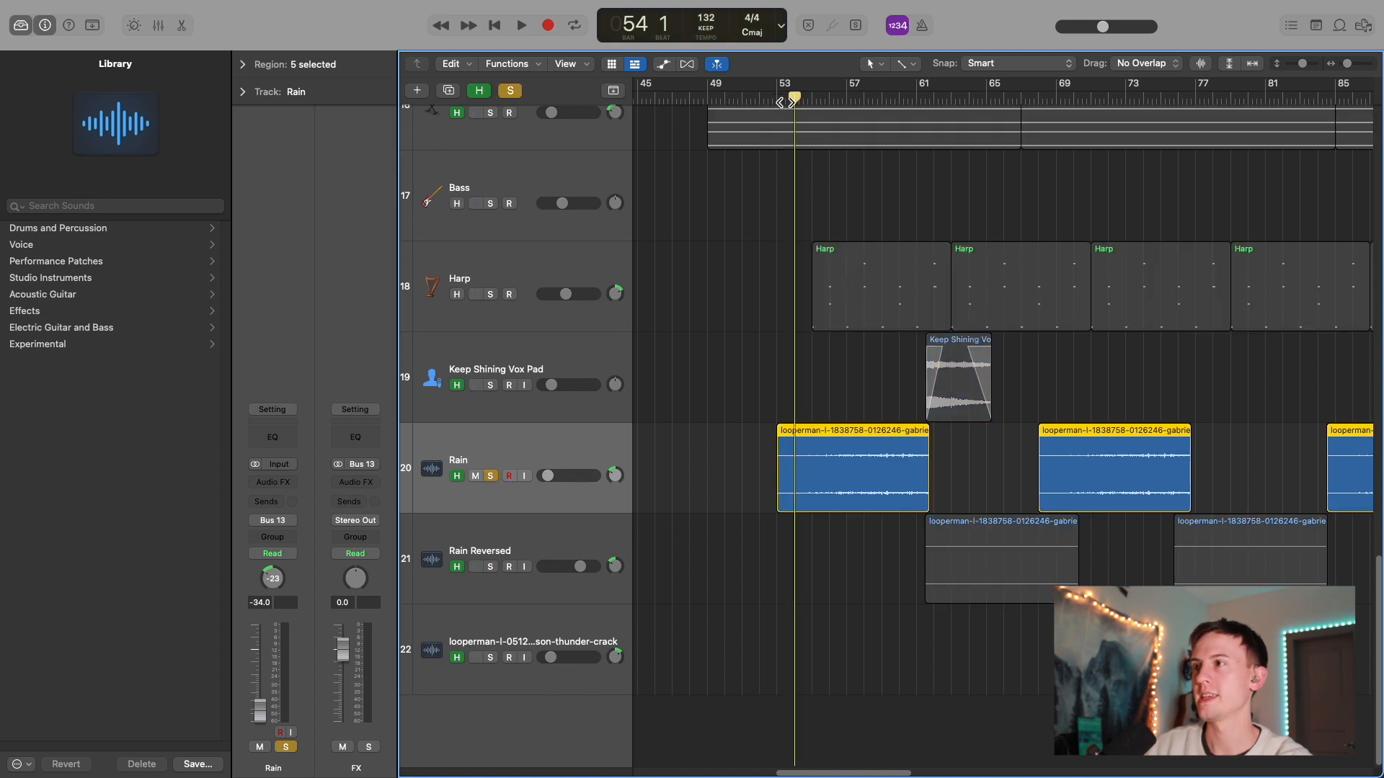
click(778, 99)
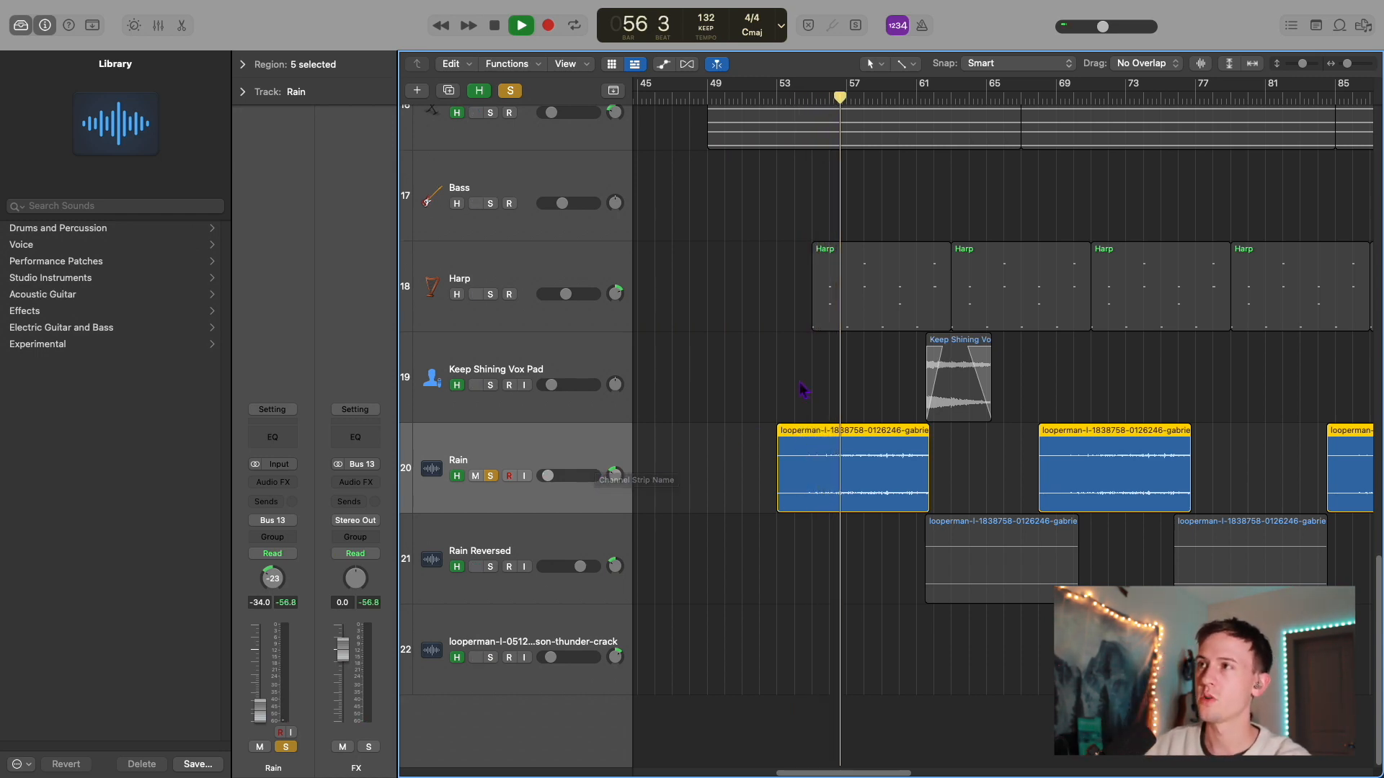
scroll(800, 389, up, 10)
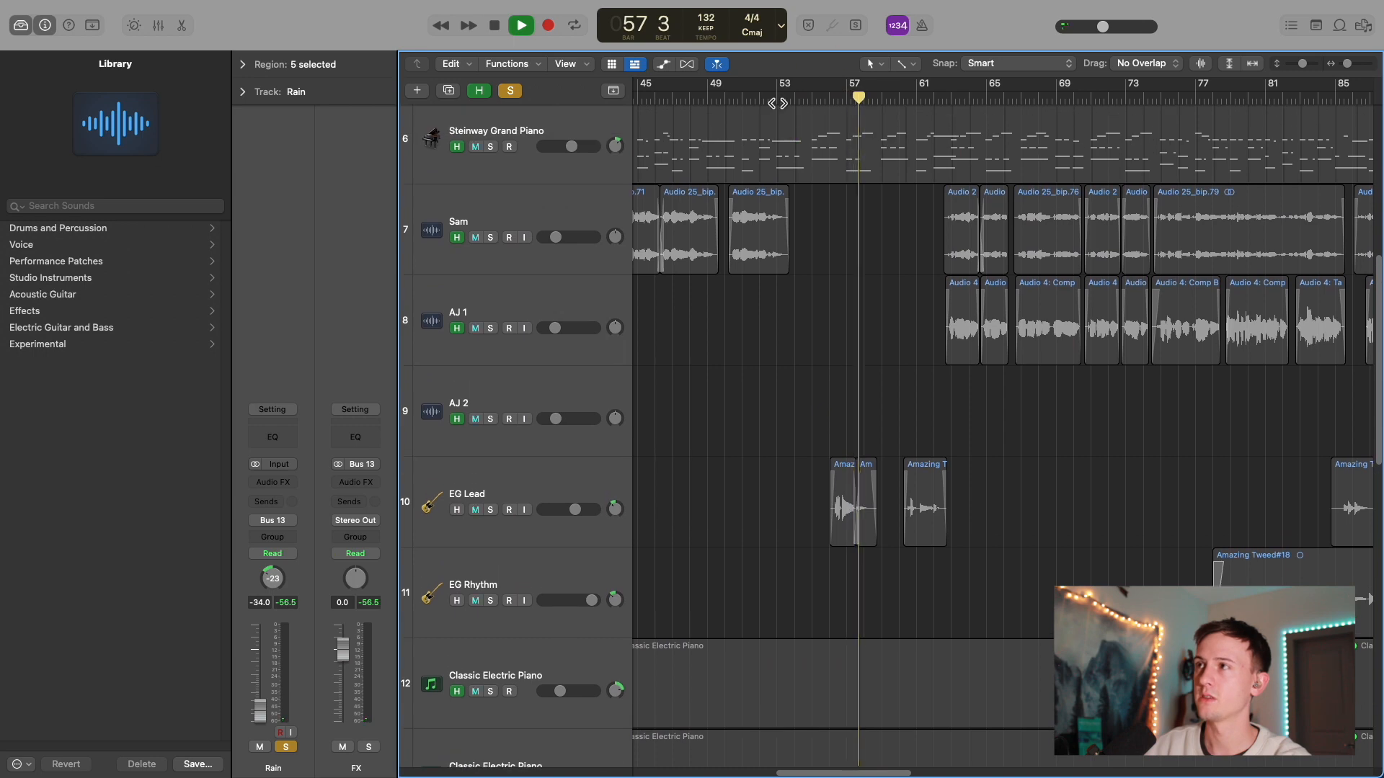
scroll(778, 301, down, 10)
scroll(779, 301, down, 1)
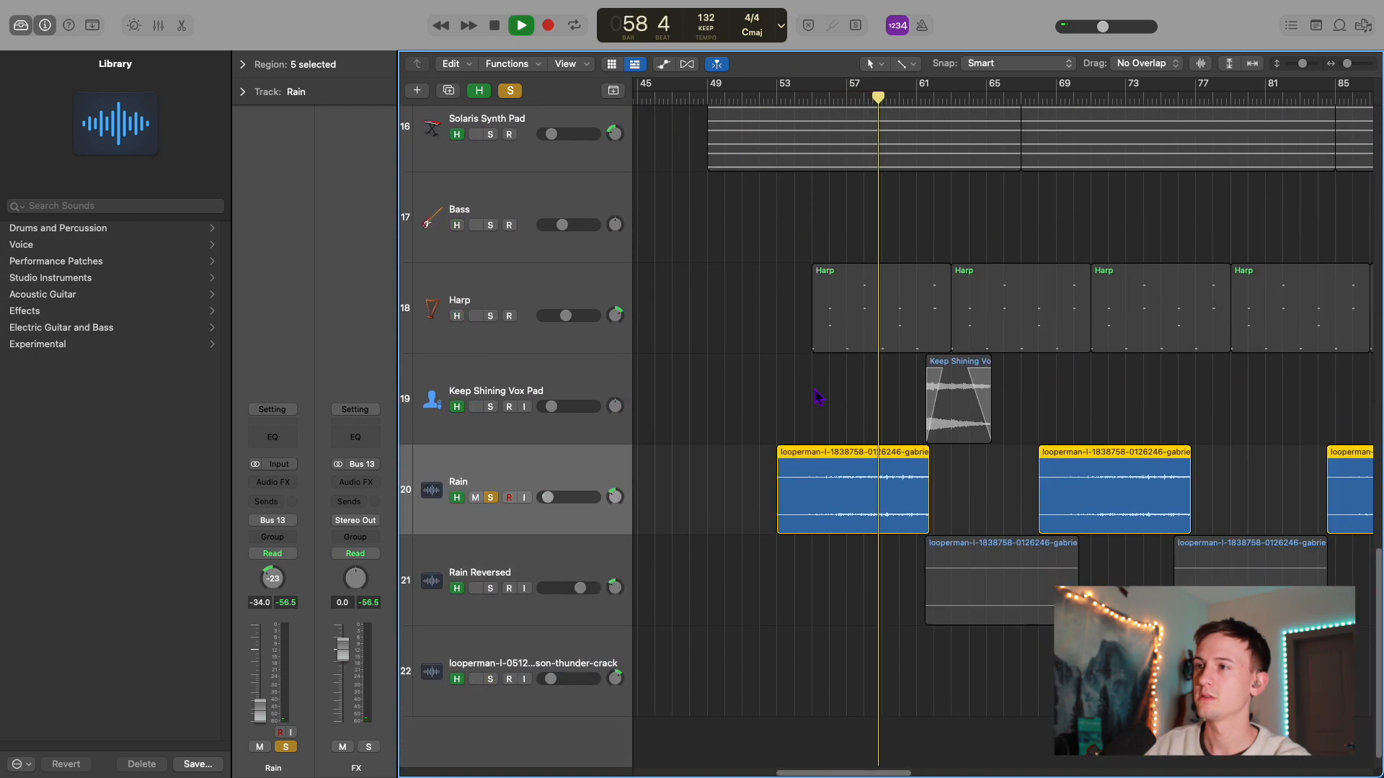
Step: Add Rain Reversed to the soloed Rain track, clear and recall the solos during playback to compare with the full mix, and stop
click(490, 588)
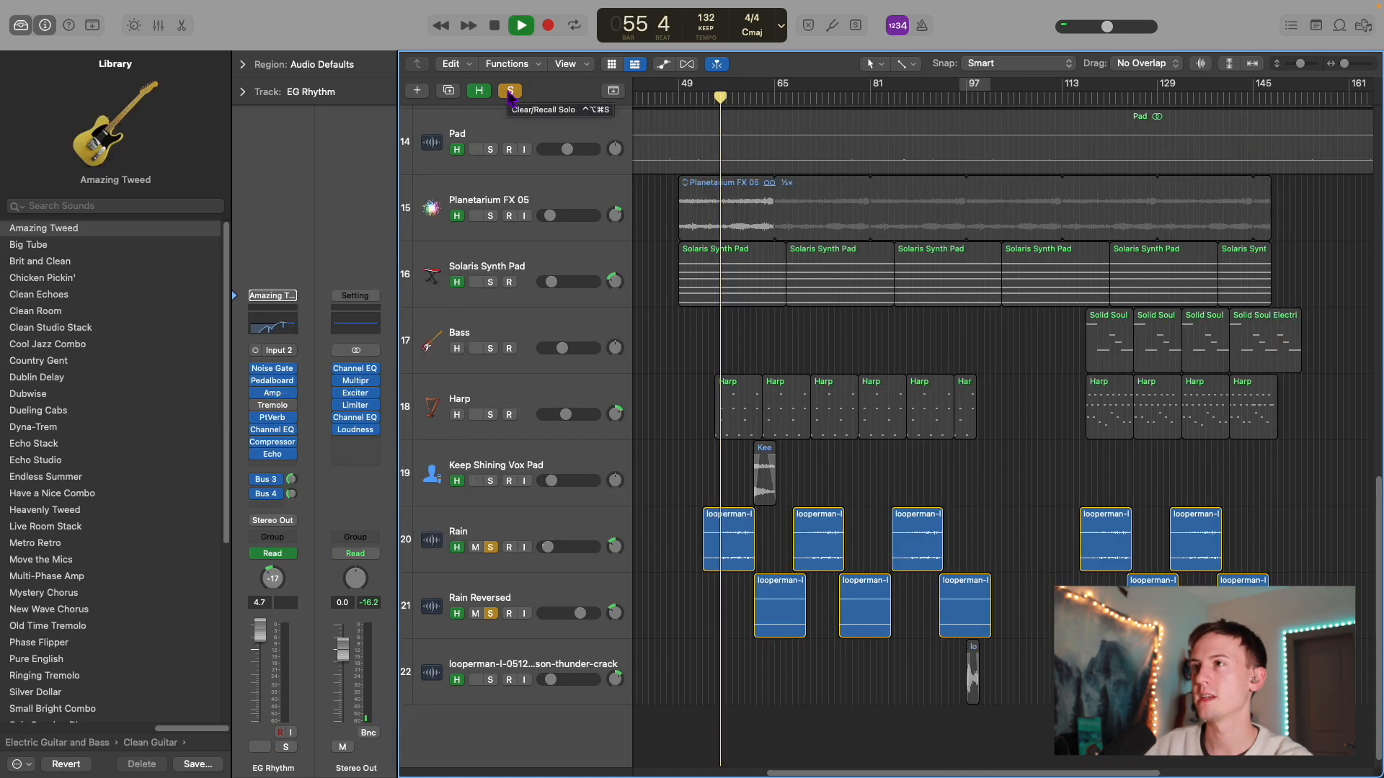
click(510, 91)
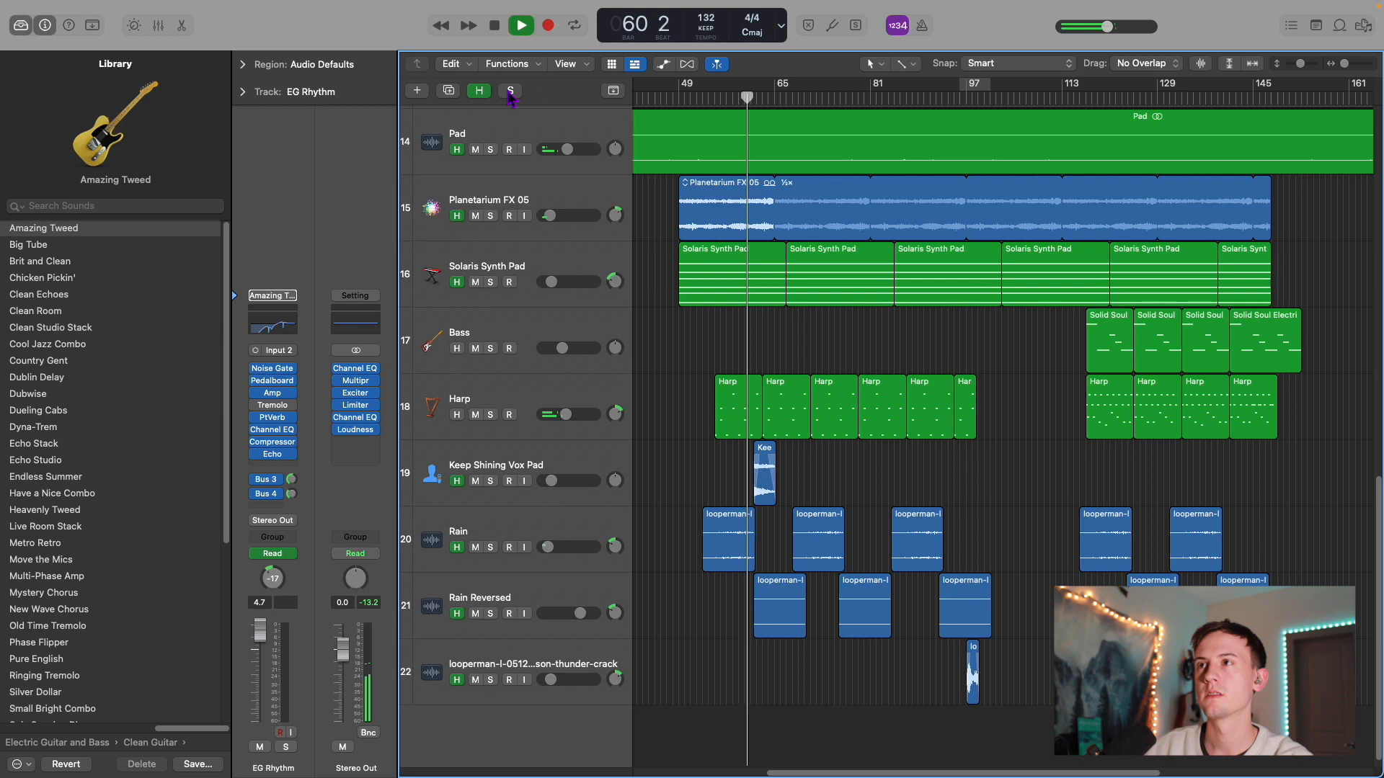
click(510, 91)
key(space)
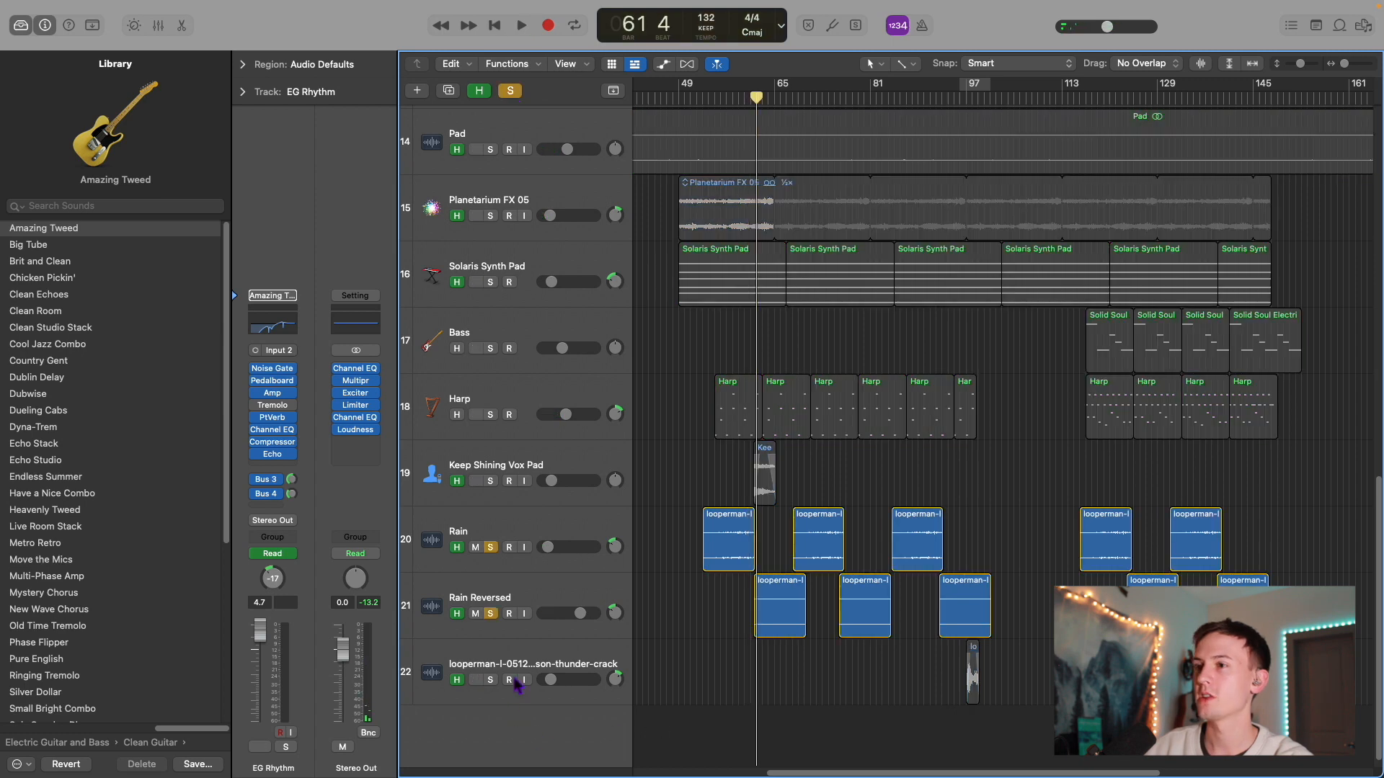
Step: Listen to the thunder crack soloed with both rain tracks, then clear the solos and replay the passage from bar 91 in the full mix
scroll(887, 121, right, 3)
click(886, 100)
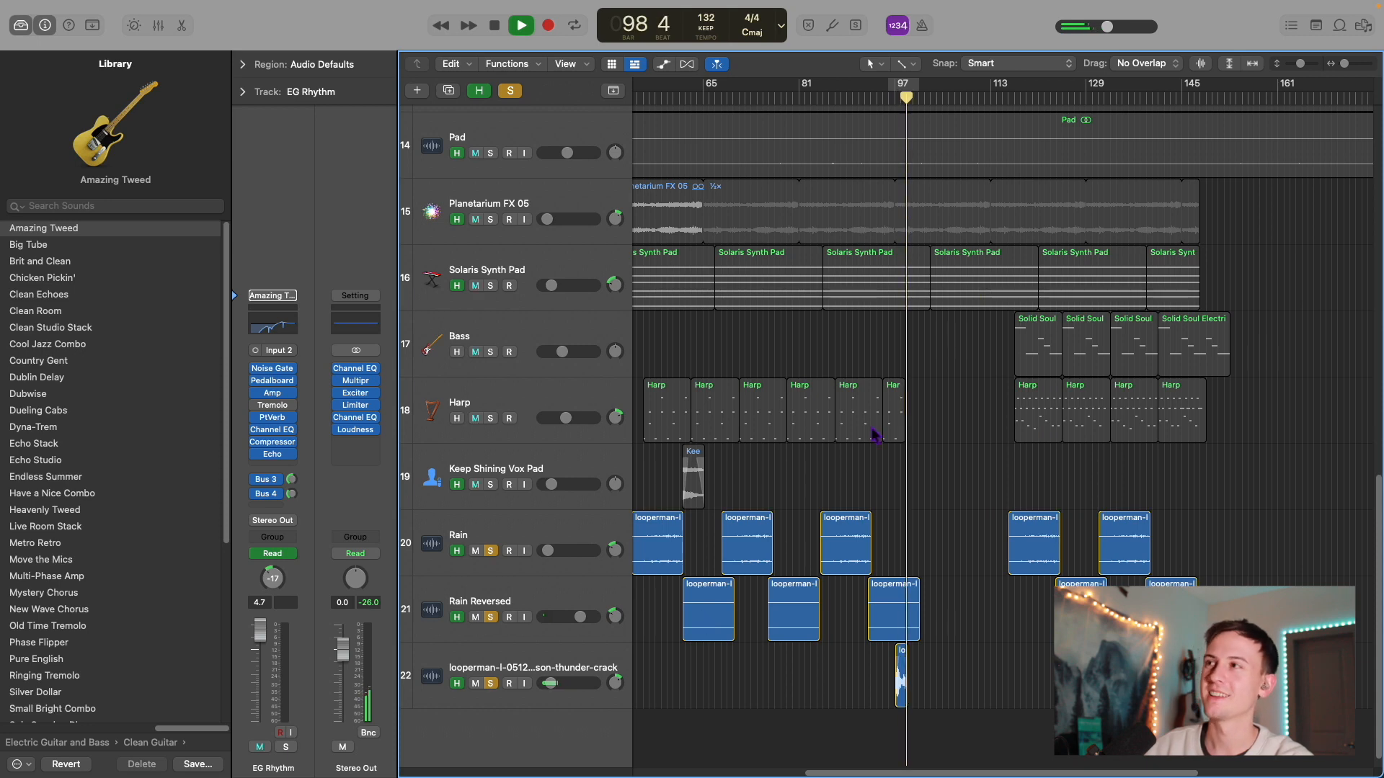
click(516, 99)
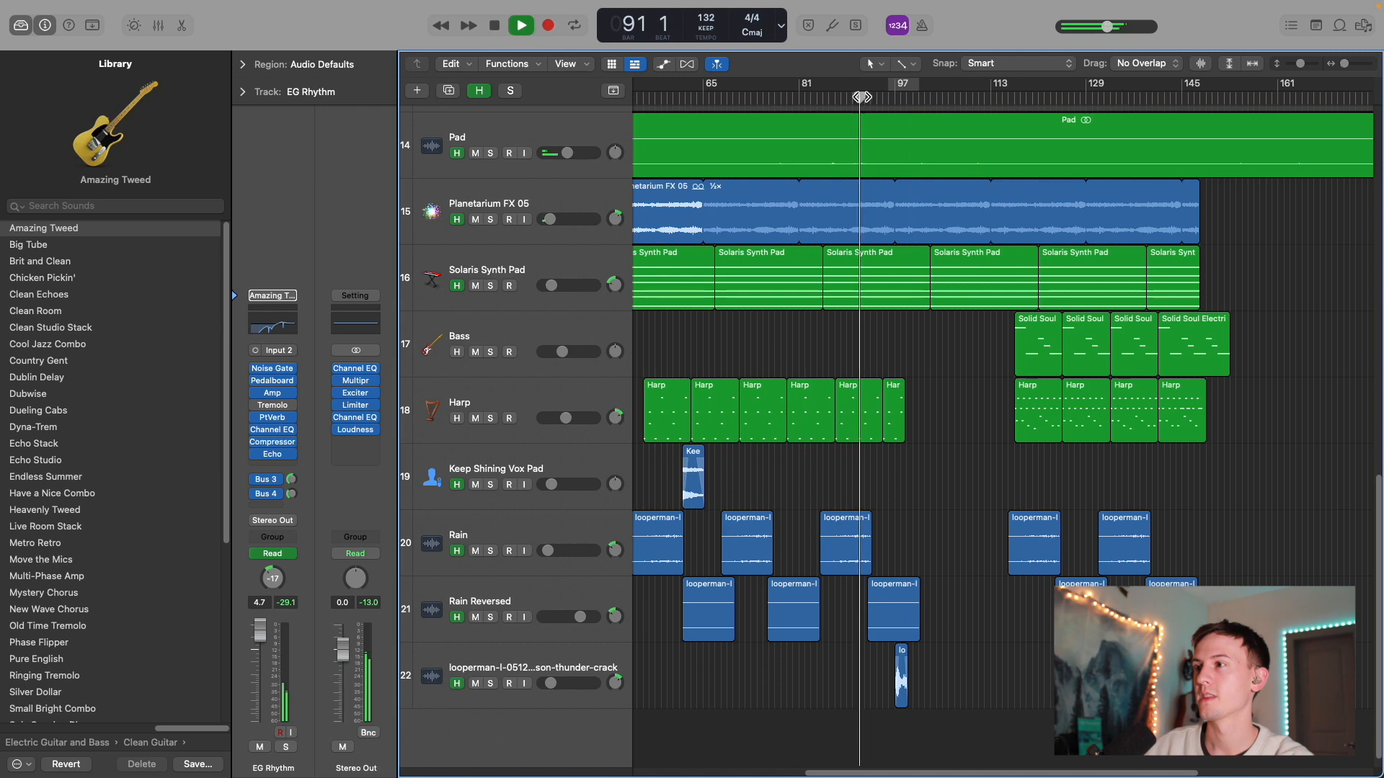
scroll(879, 166, right, 2)
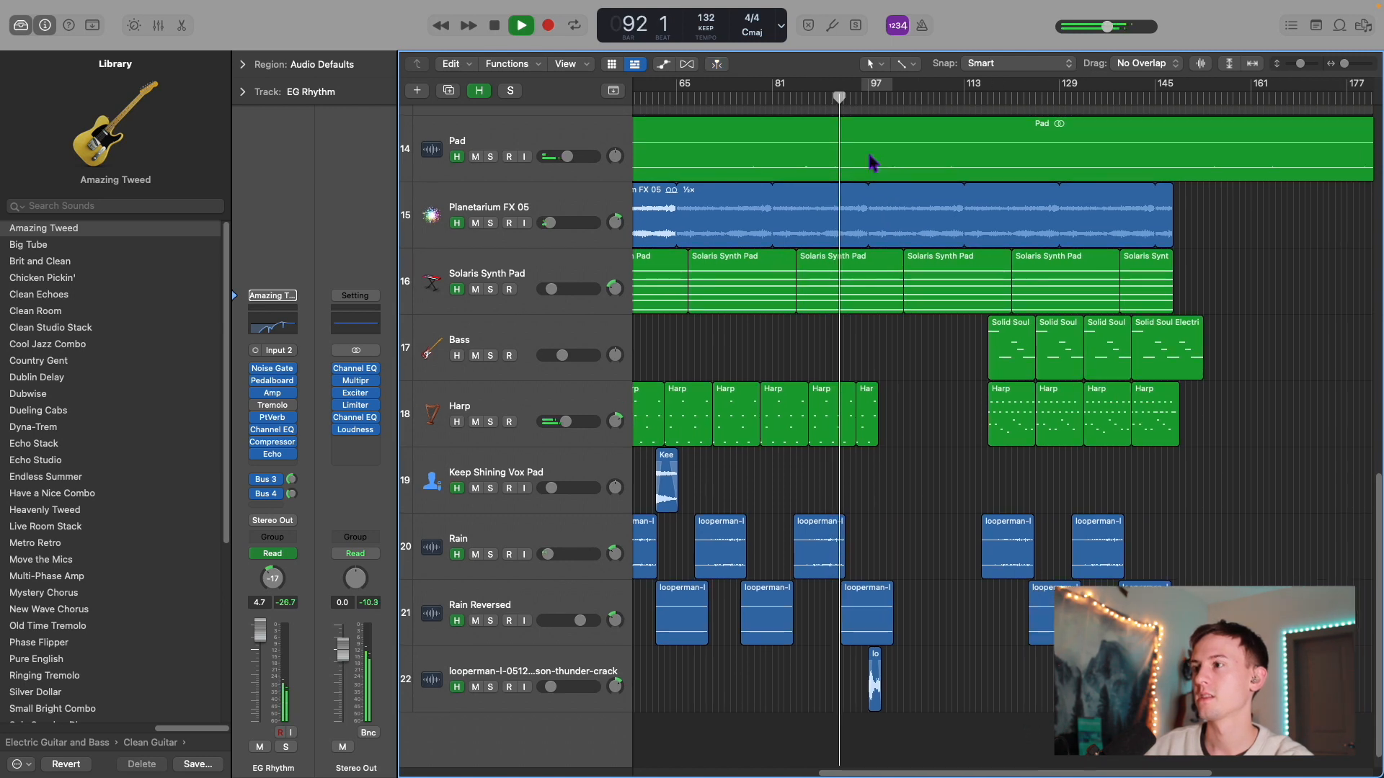
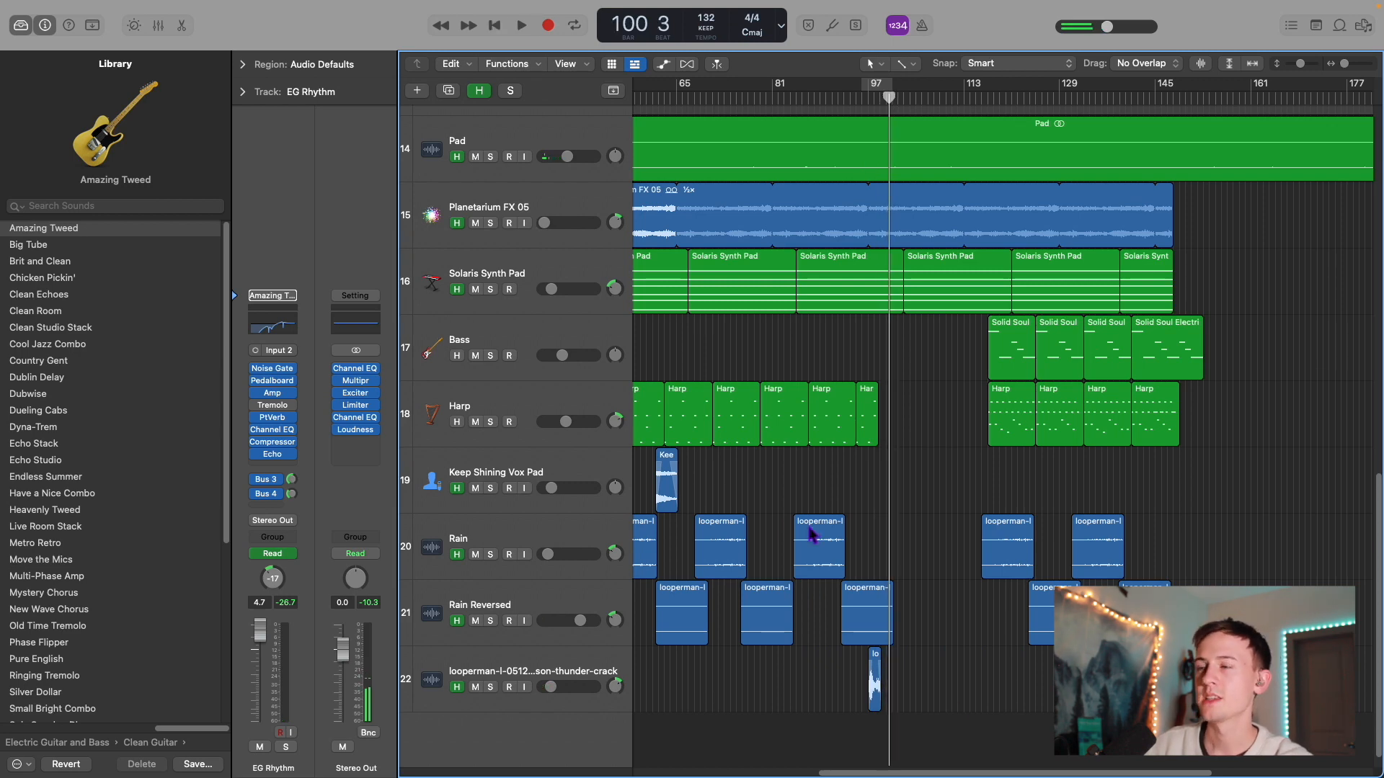
Step: Select the Keep Shining Vox Pad track and place the playhead at bar 61, just before its region
scroll(811, 533, left, 5)
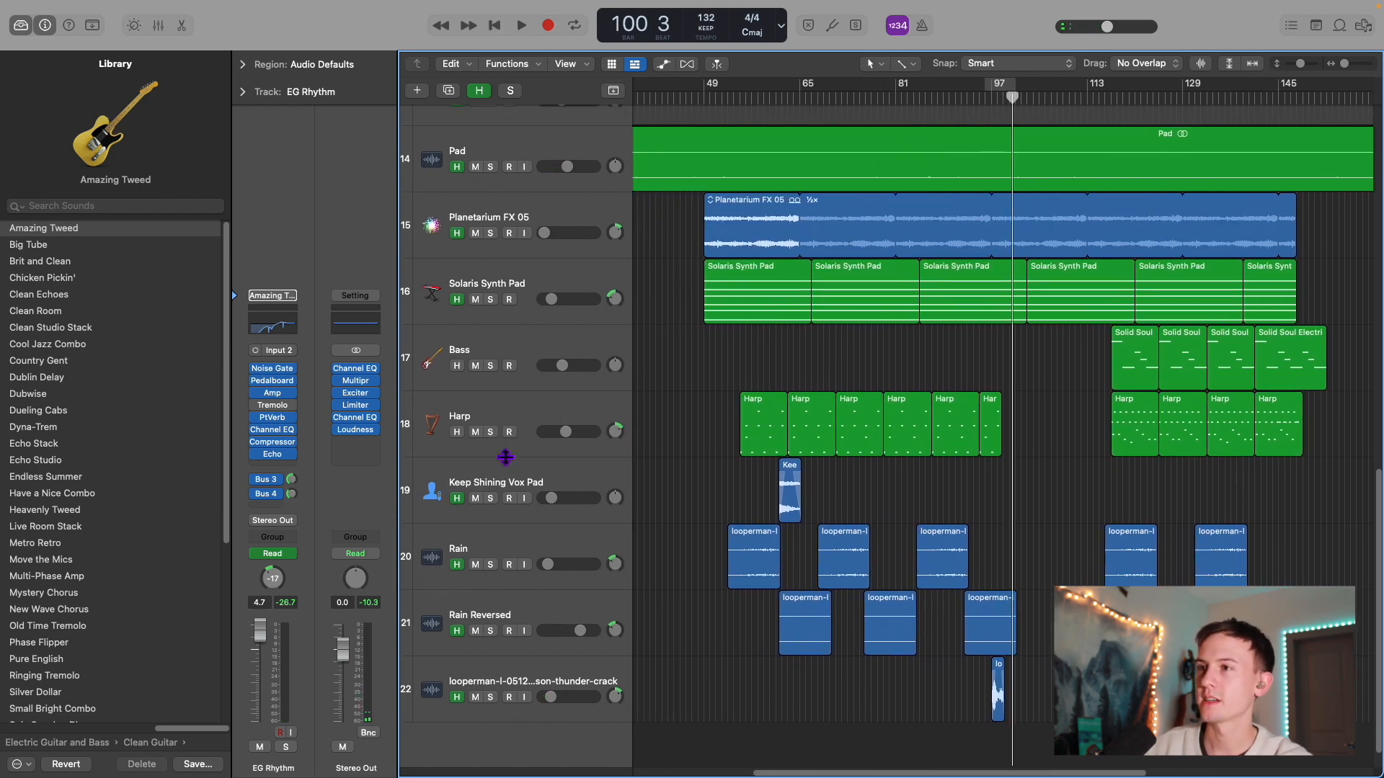
click(568, 489)
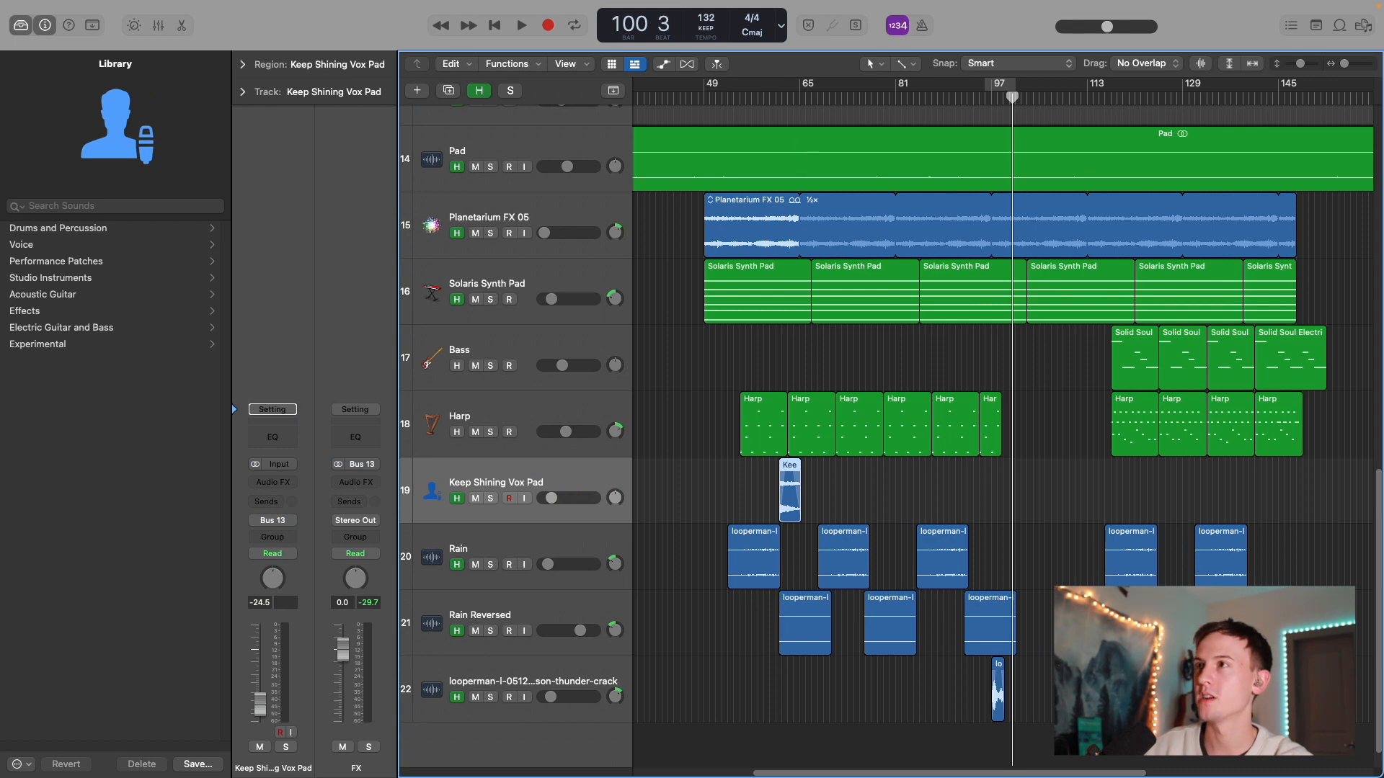
click(776, 99)
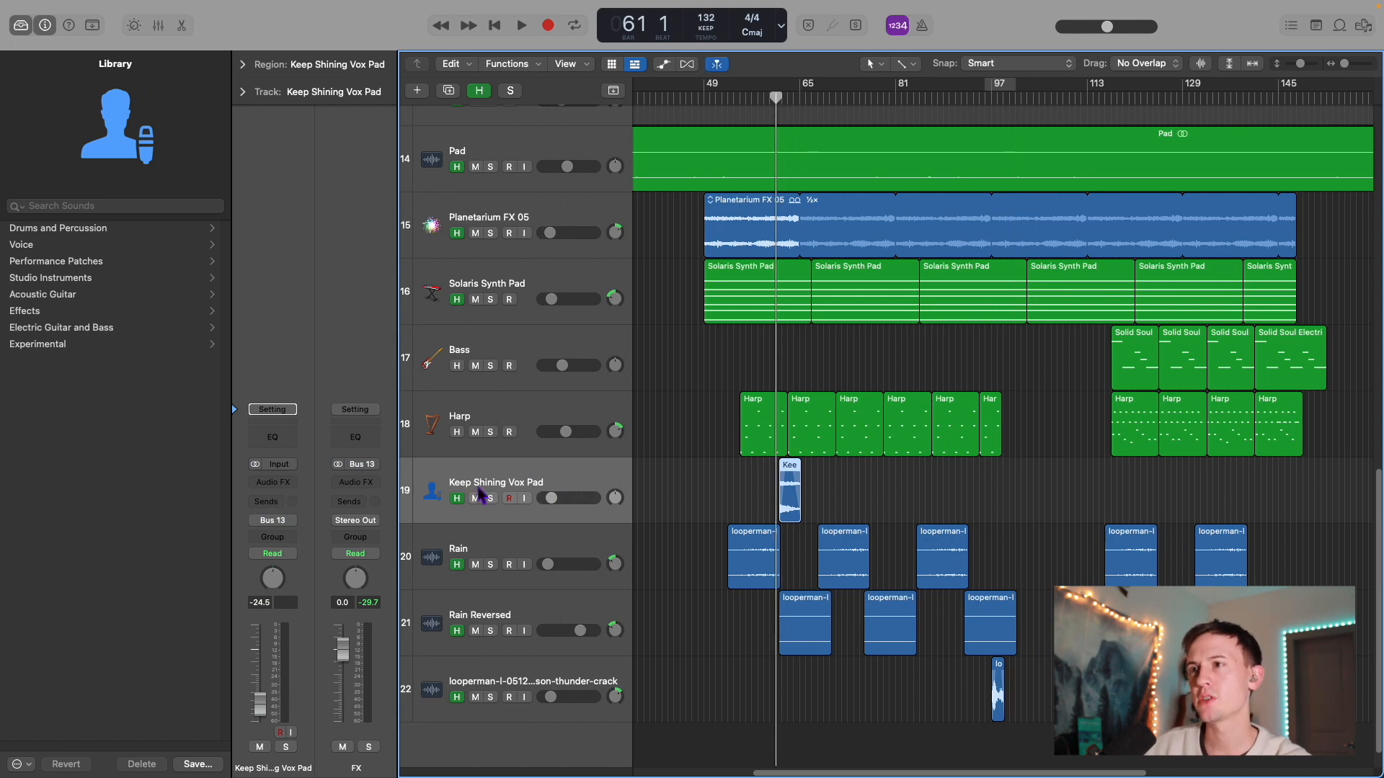
key(super+Right)
key(super+Right)
key(super+Right)
key(super+Right)
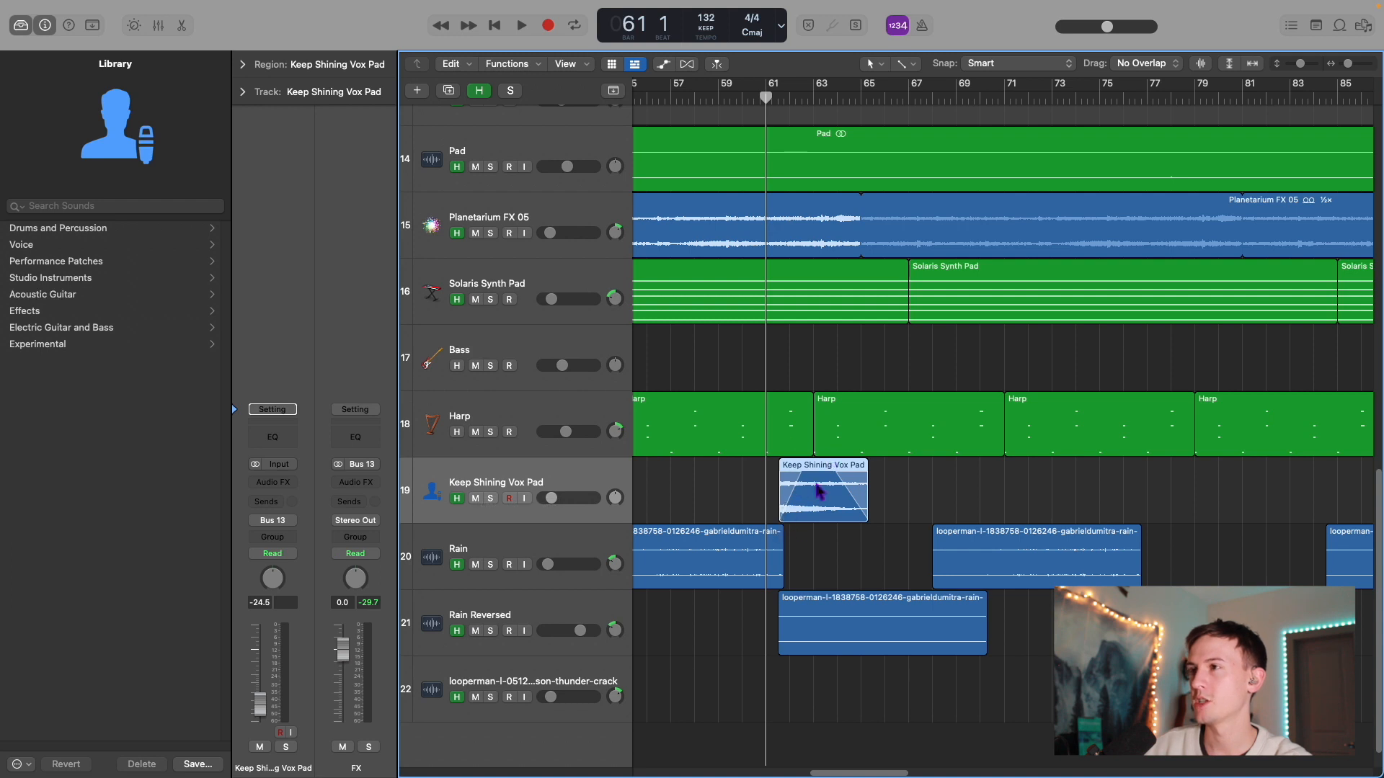
Step: Play the Keep Shining Vox Pad in the mix, solo it during playback, and replay it unsoloed from bar 61 before stopping
key(space)
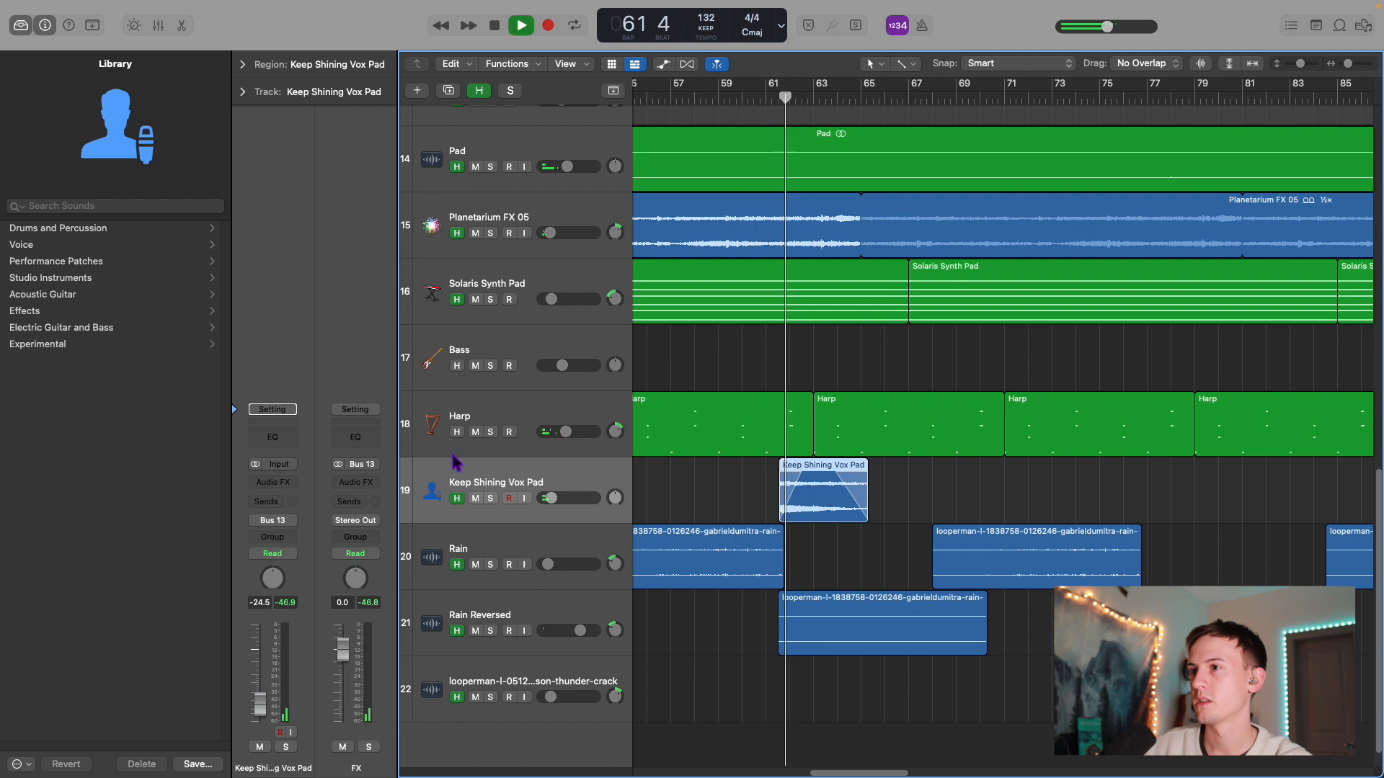
click(490, 498)
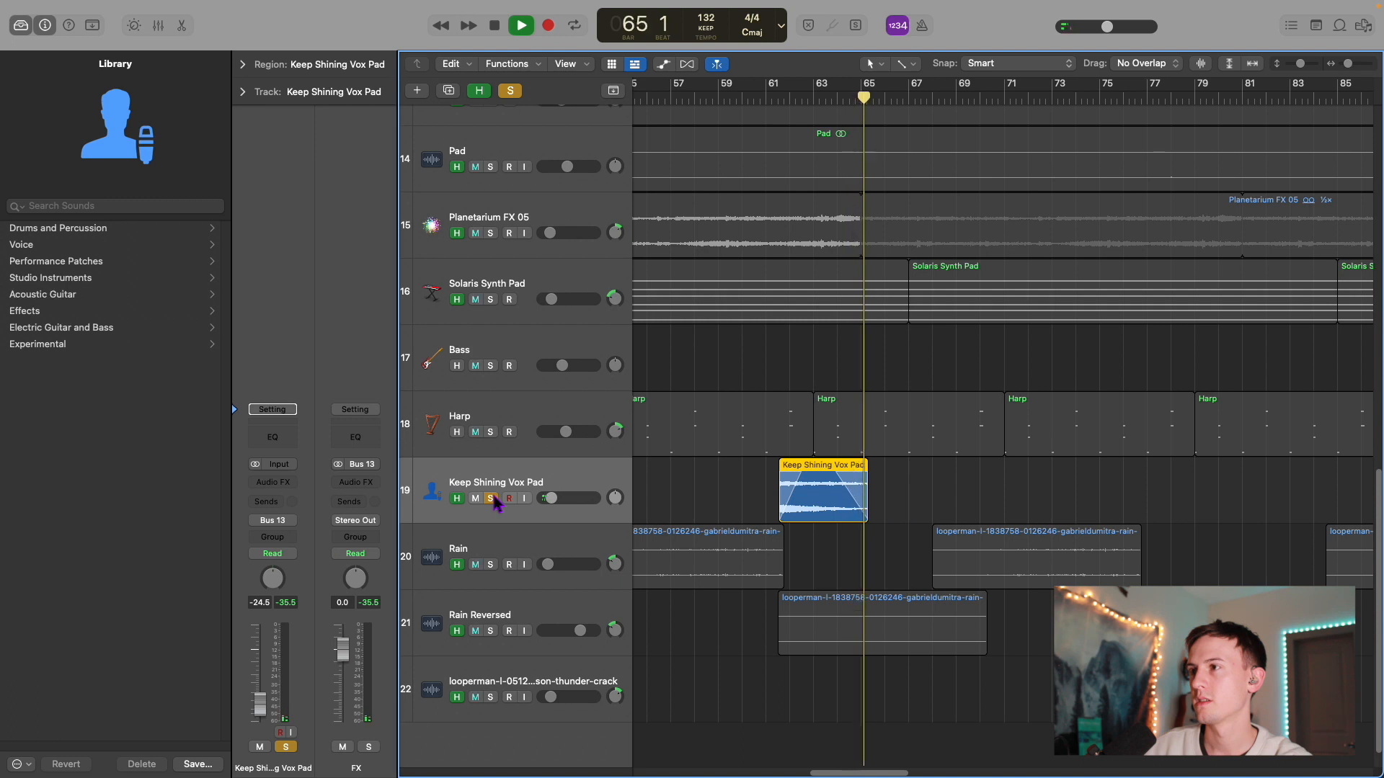
click(491, 498)
click(766, 96)
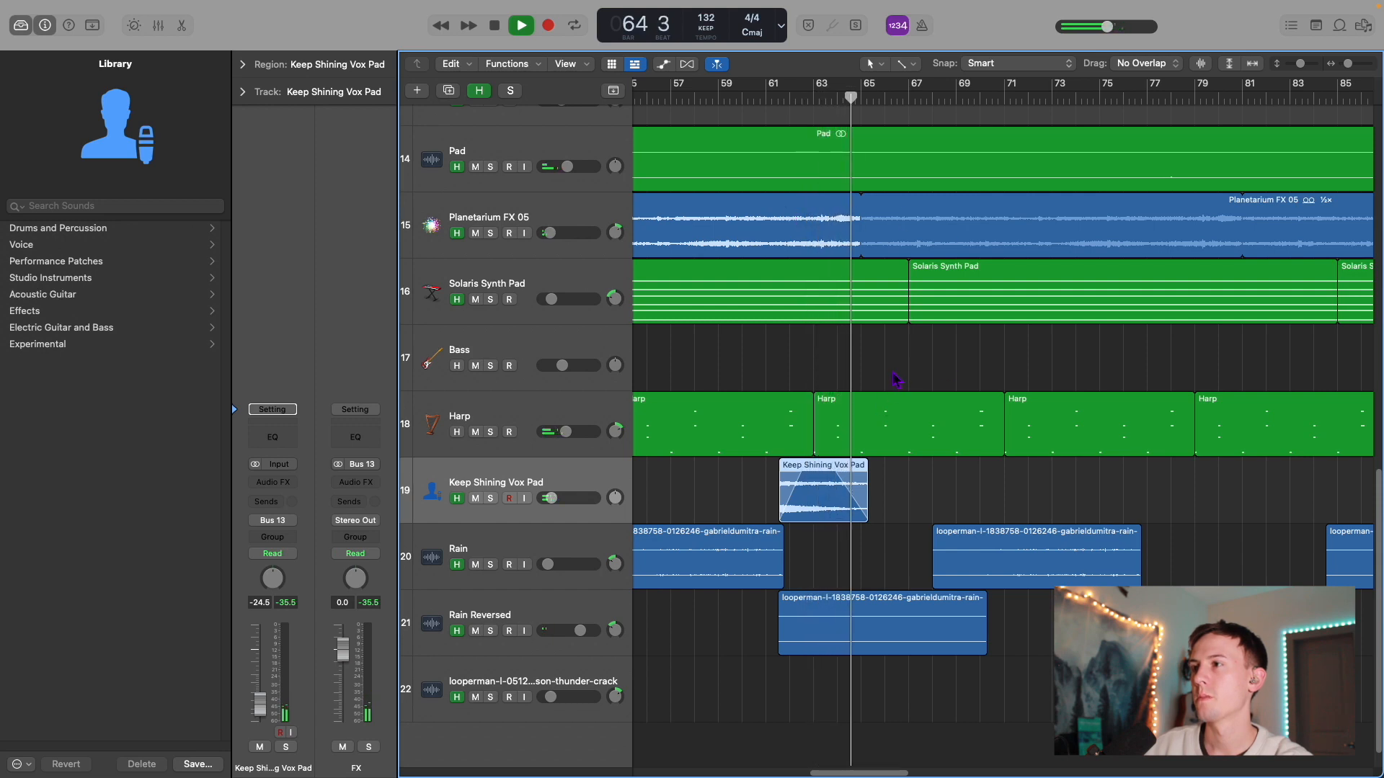
key(space)
Step: Select the Bass track and place the playhead at bar 117, where its first region starts
key(super+Left)
key(super+Left)
key(super+Left)
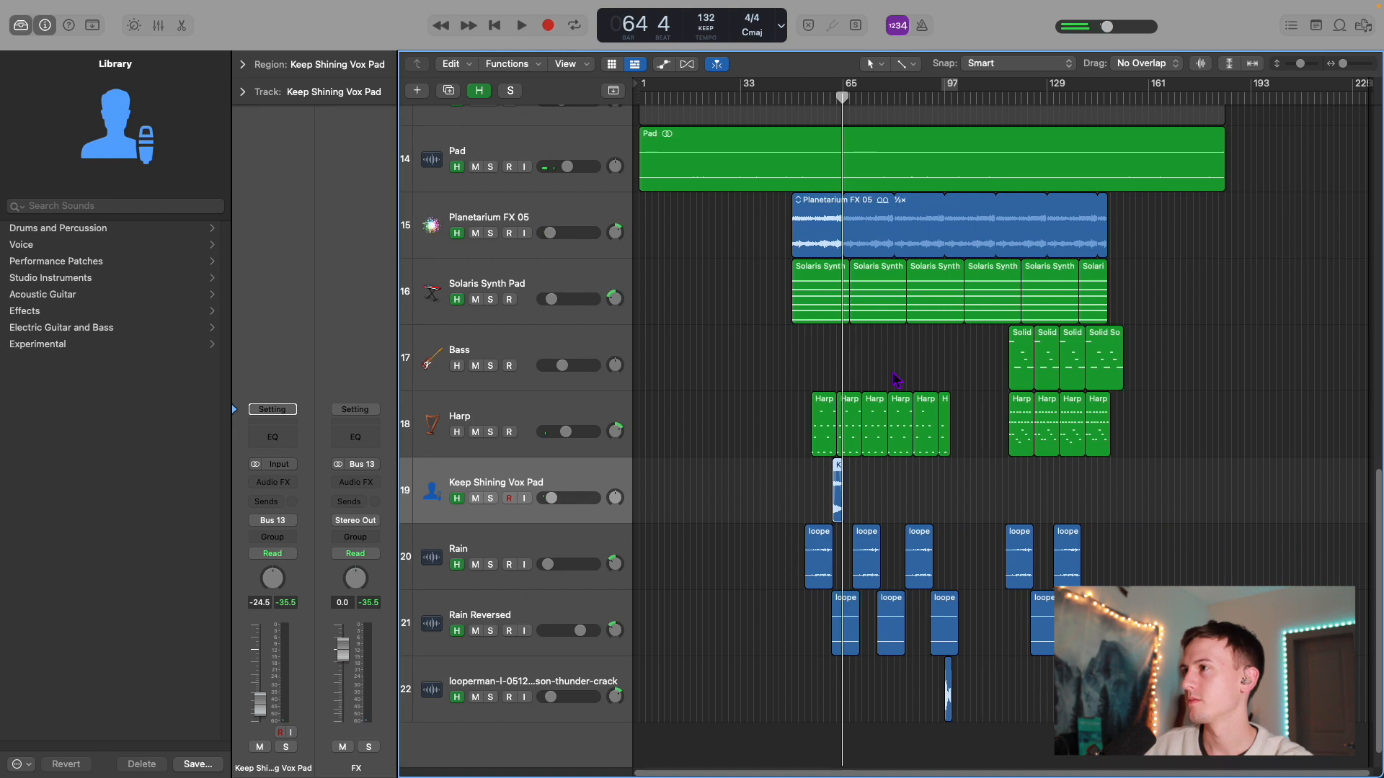
scroll(896, 380, up, 4)
click(555, 472)
scroll(933, 328, down, 2)
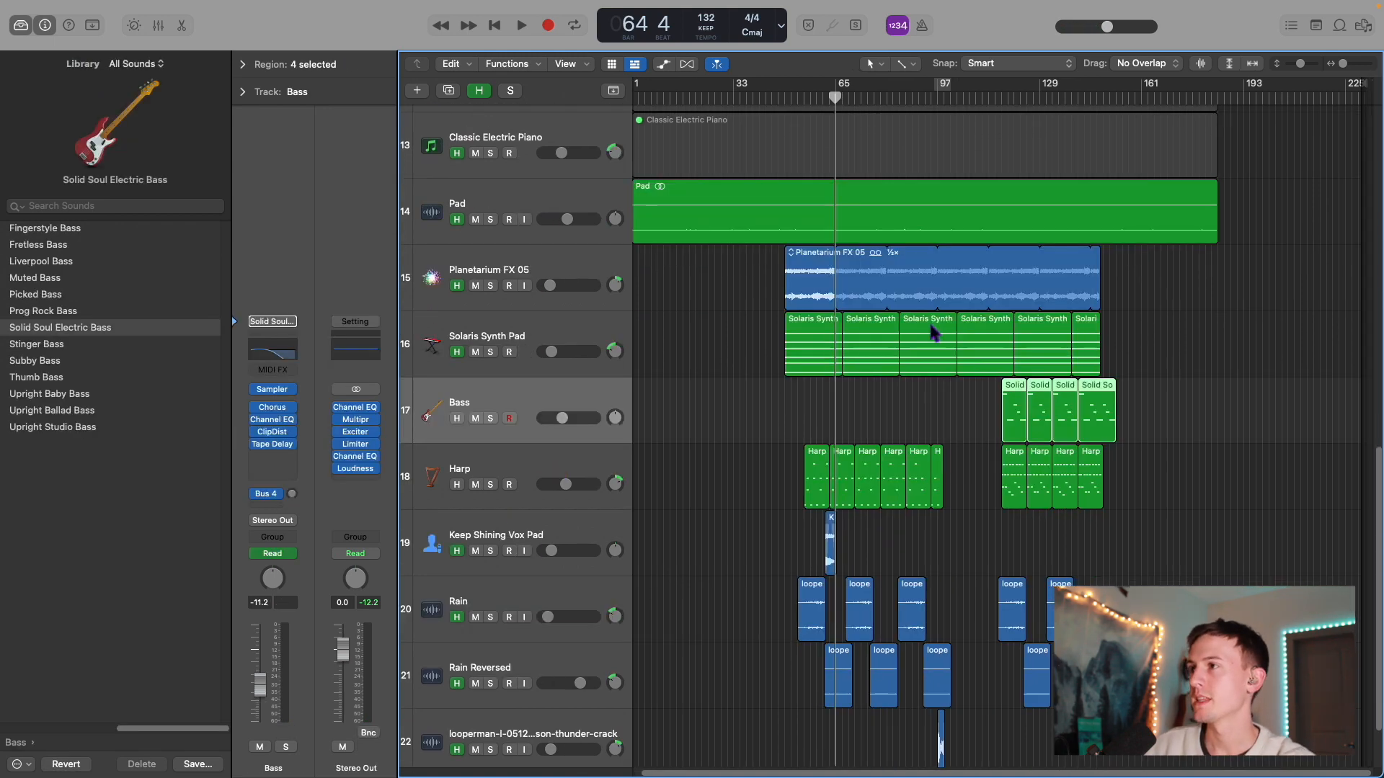
key(super+Right)
key(super+Right)
scroll(938, 335, right, 2)
scroll(982, 346, right, 3)
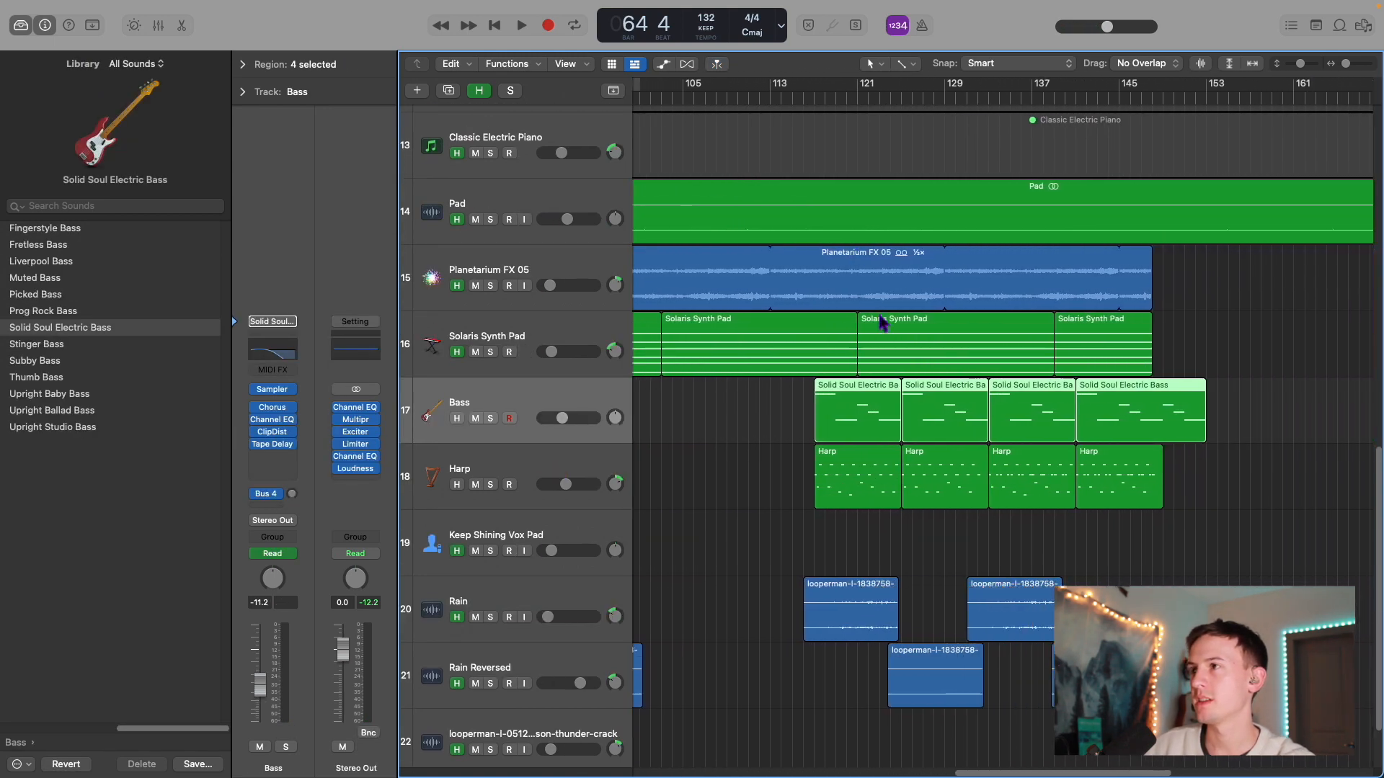
click(761, 101)
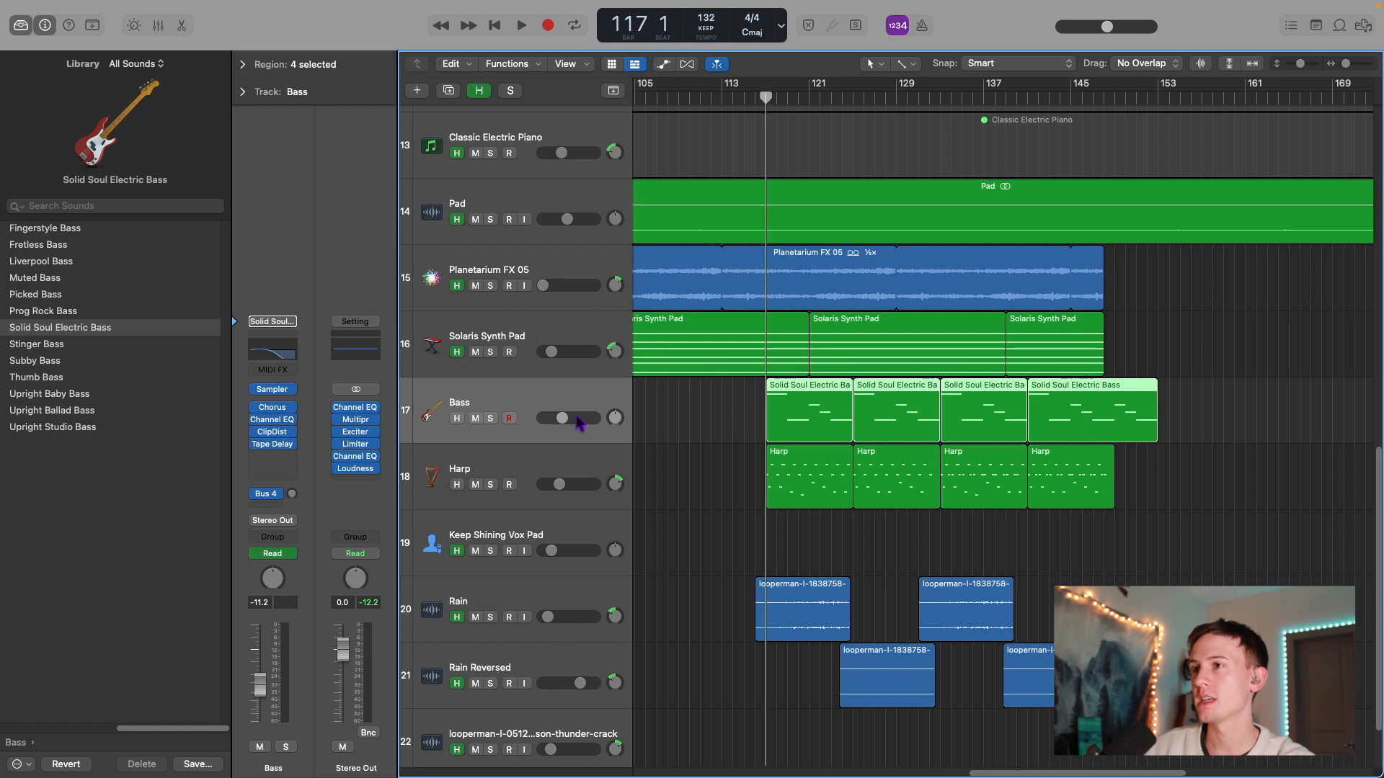
Step: Solo the Bass track and play from bar 117, switching the solo off and on to compare it with the full mix
click(490, 418)
key(space)
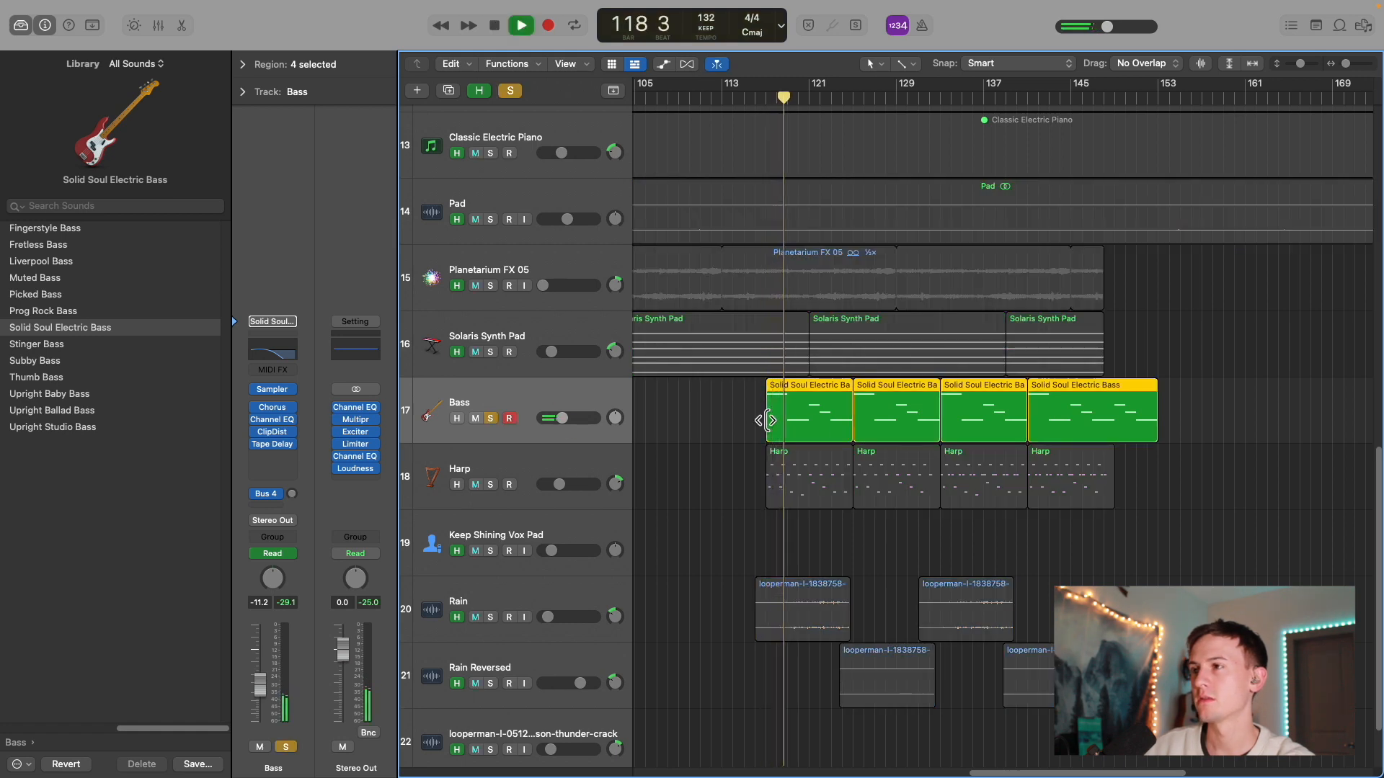
click(510, 92)
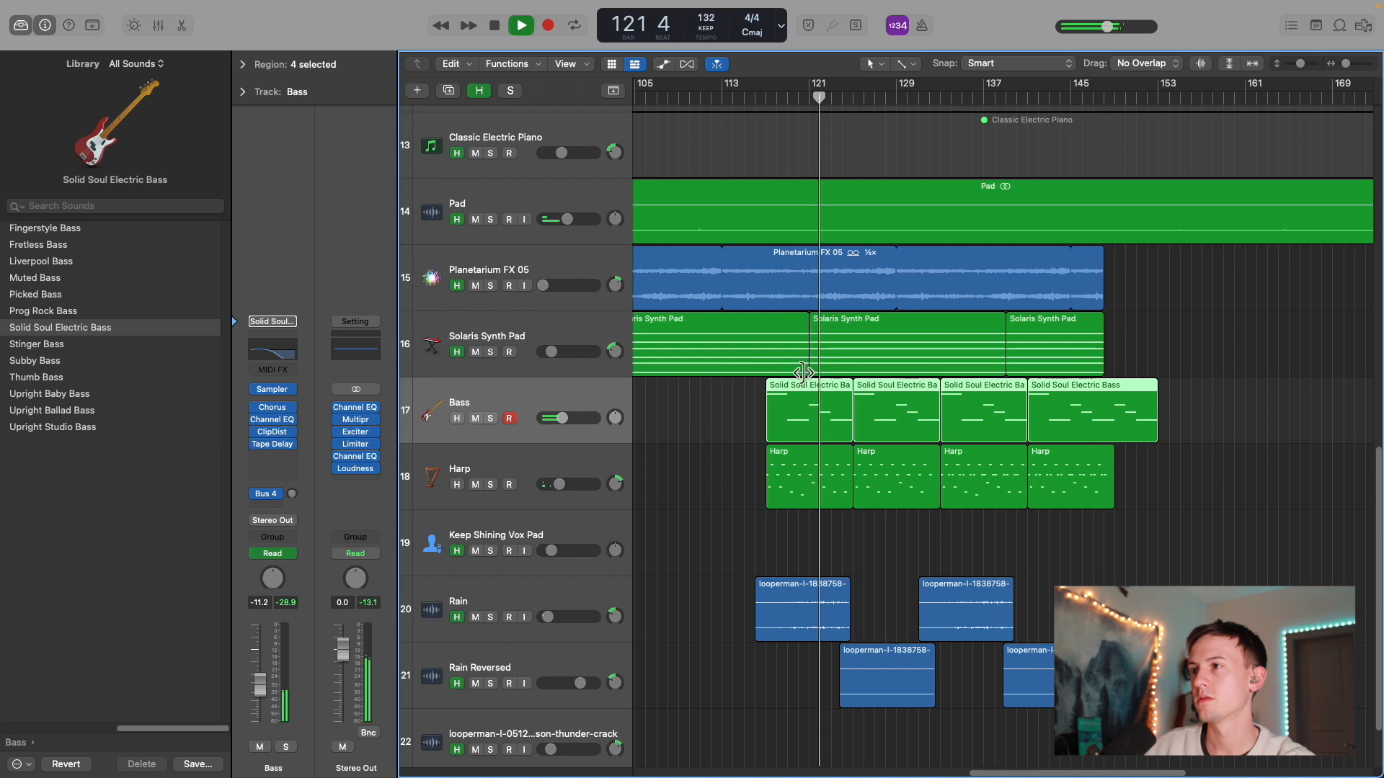
key(ctrl+s)
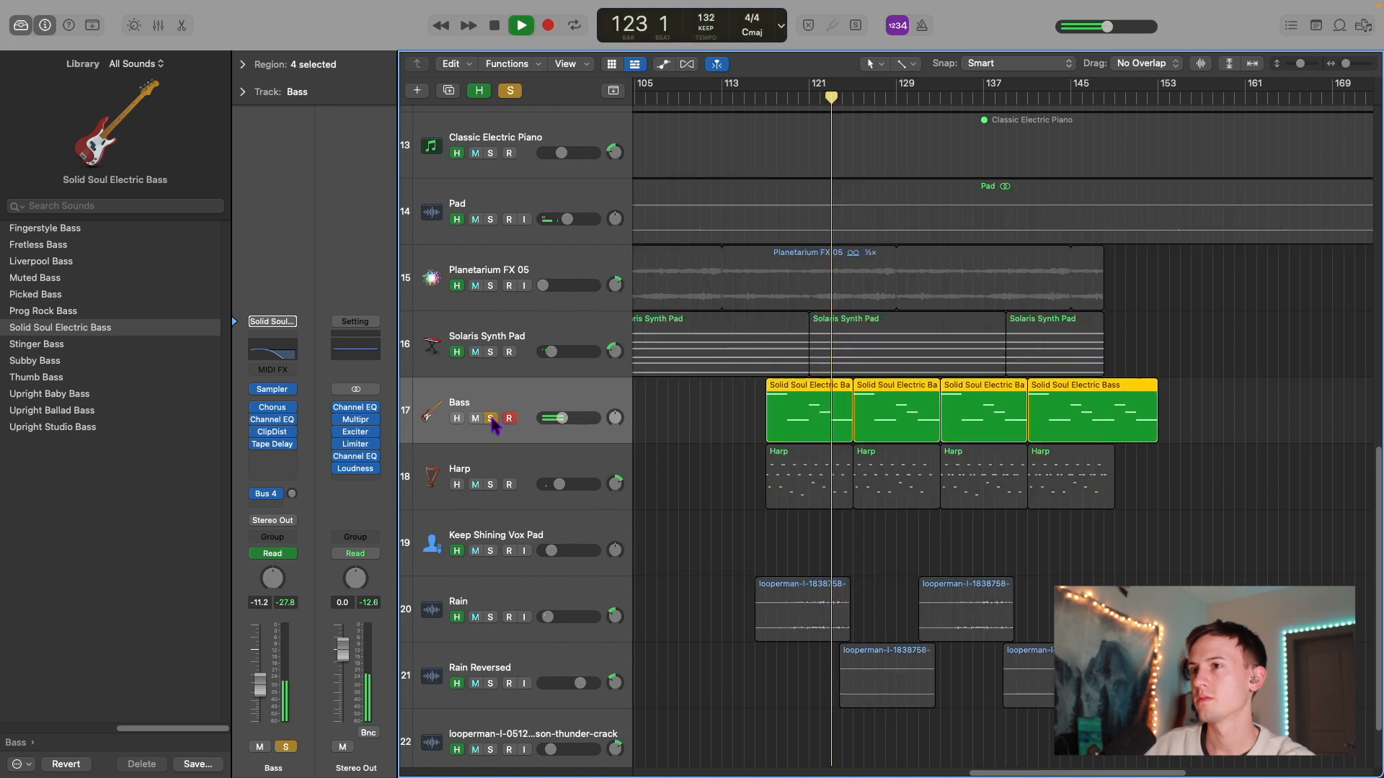
Step: Examine the Bass track's Channel EQ curve during soloed playback, close the EQ, and turn the Bass solo off
mouse_move(275, 424)
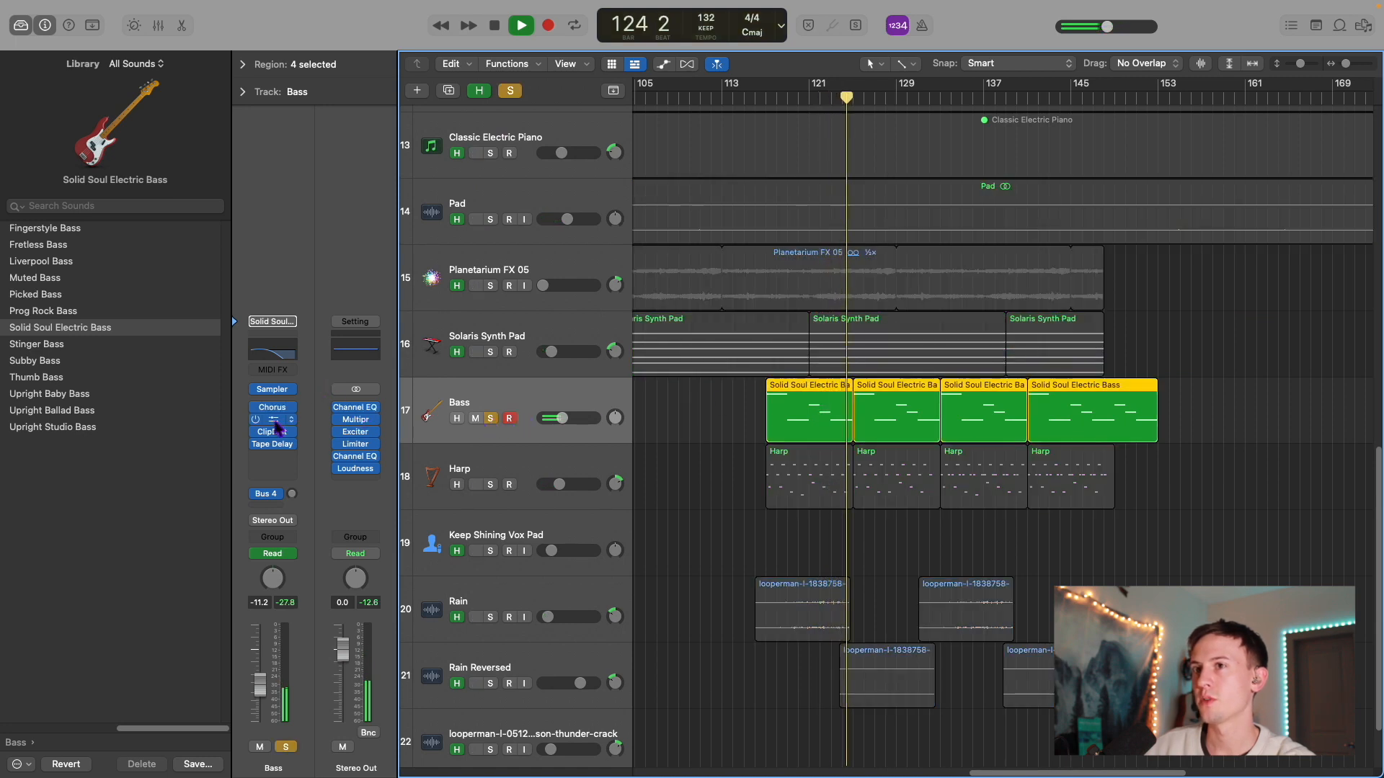
click(280, 353)
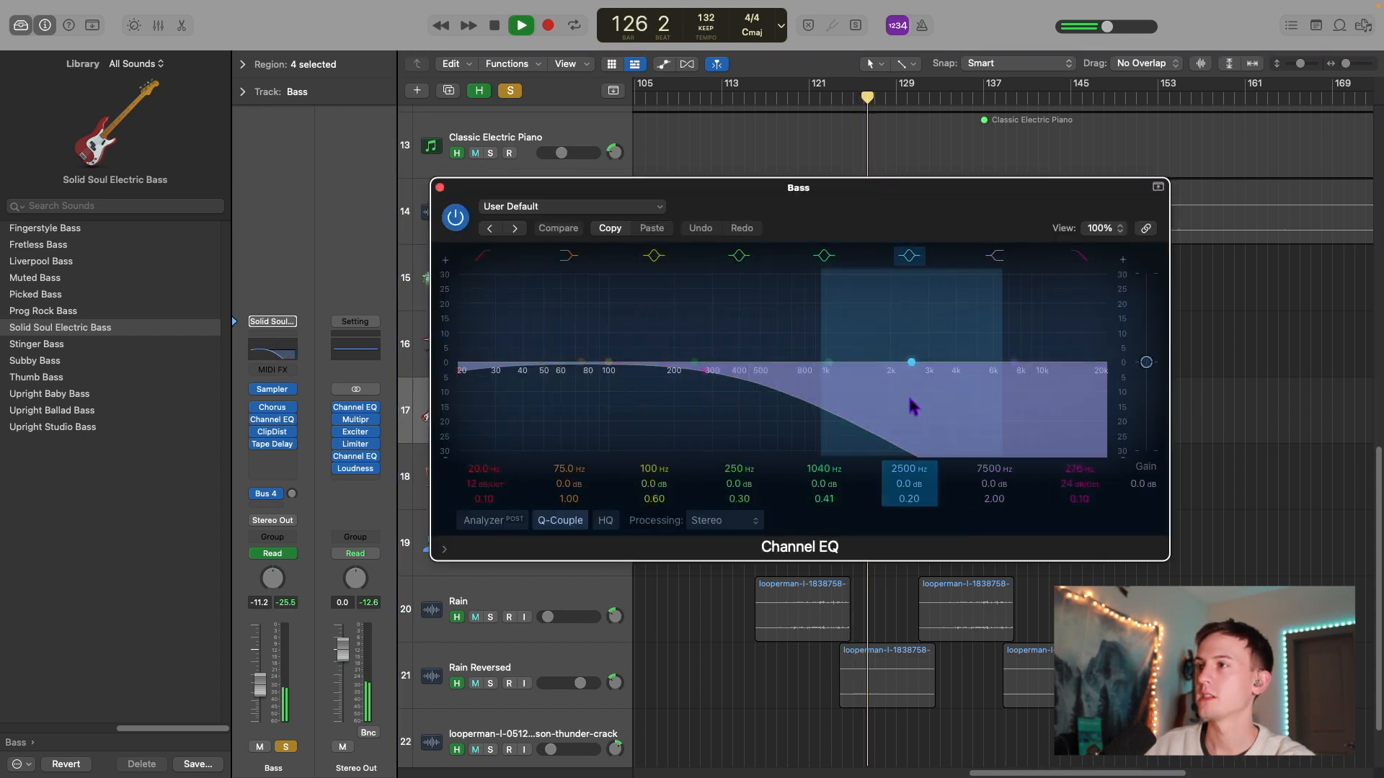
click(440, 188)
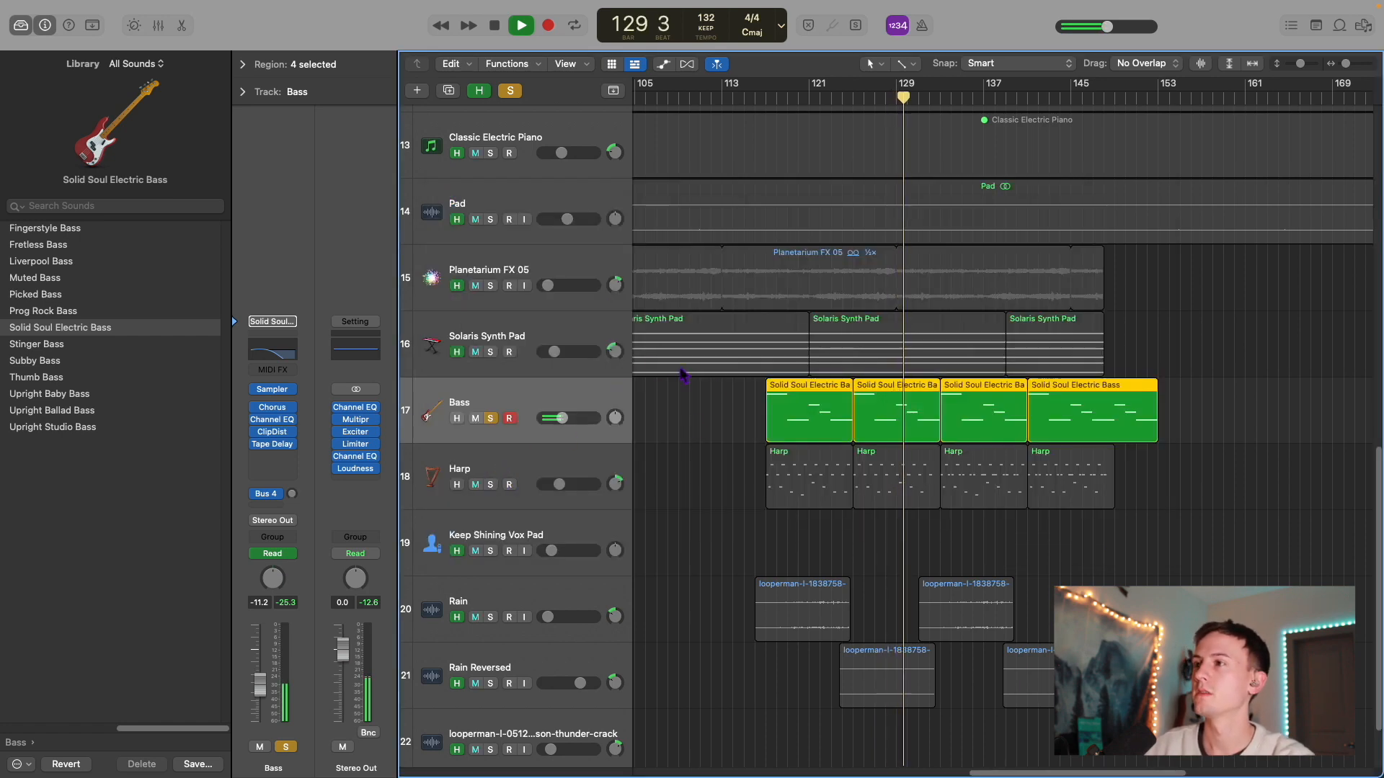
click(493, 422)
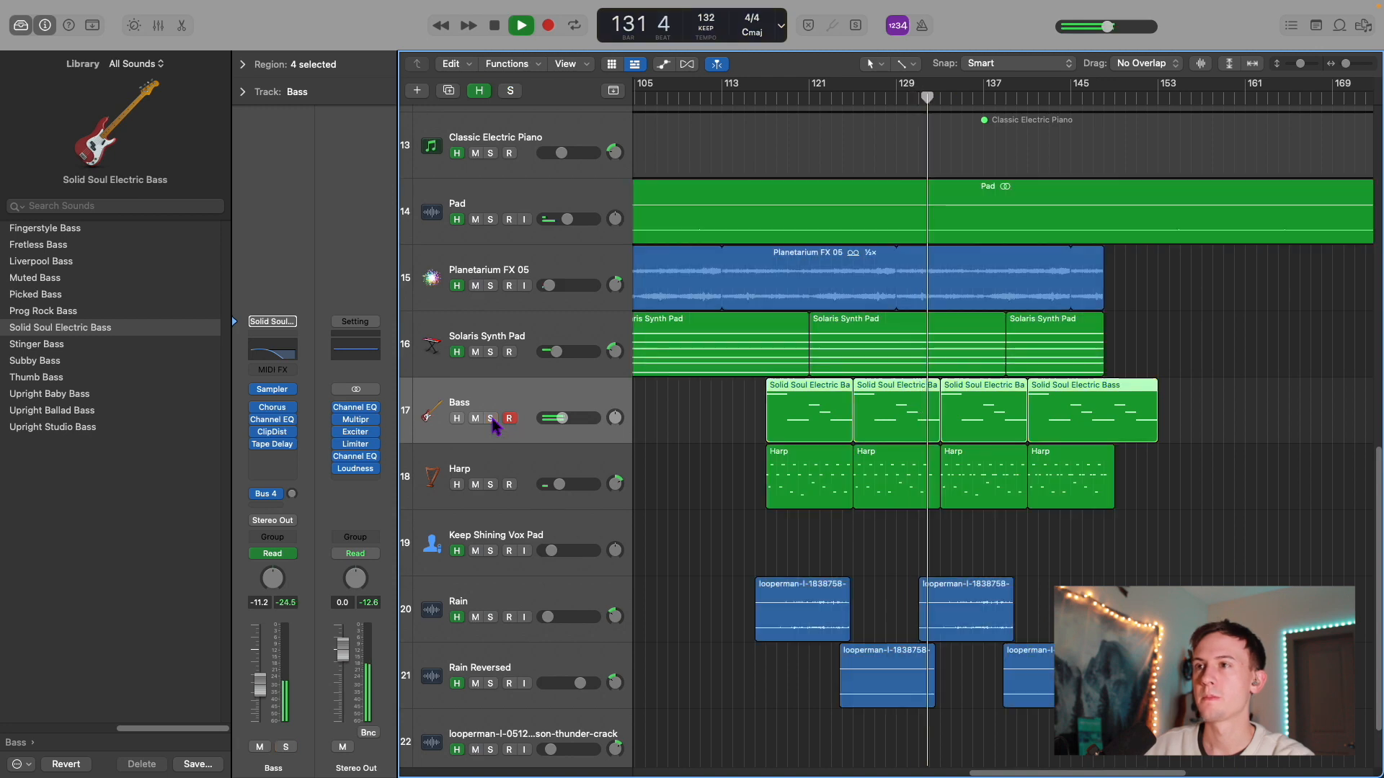
Step: Stop playback, check the Chorus settings on the Bass track, and remove the Chorus effect
key(space)
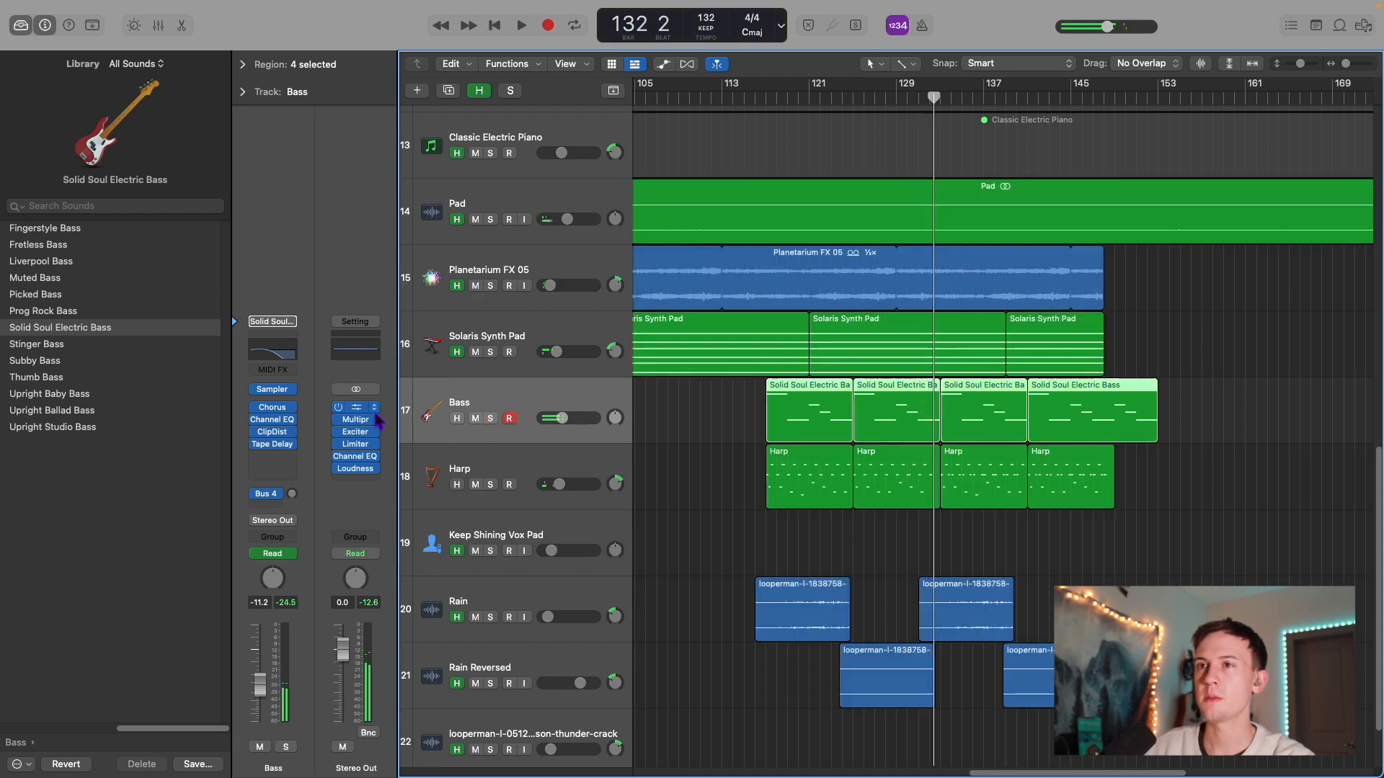
click(274, 408)
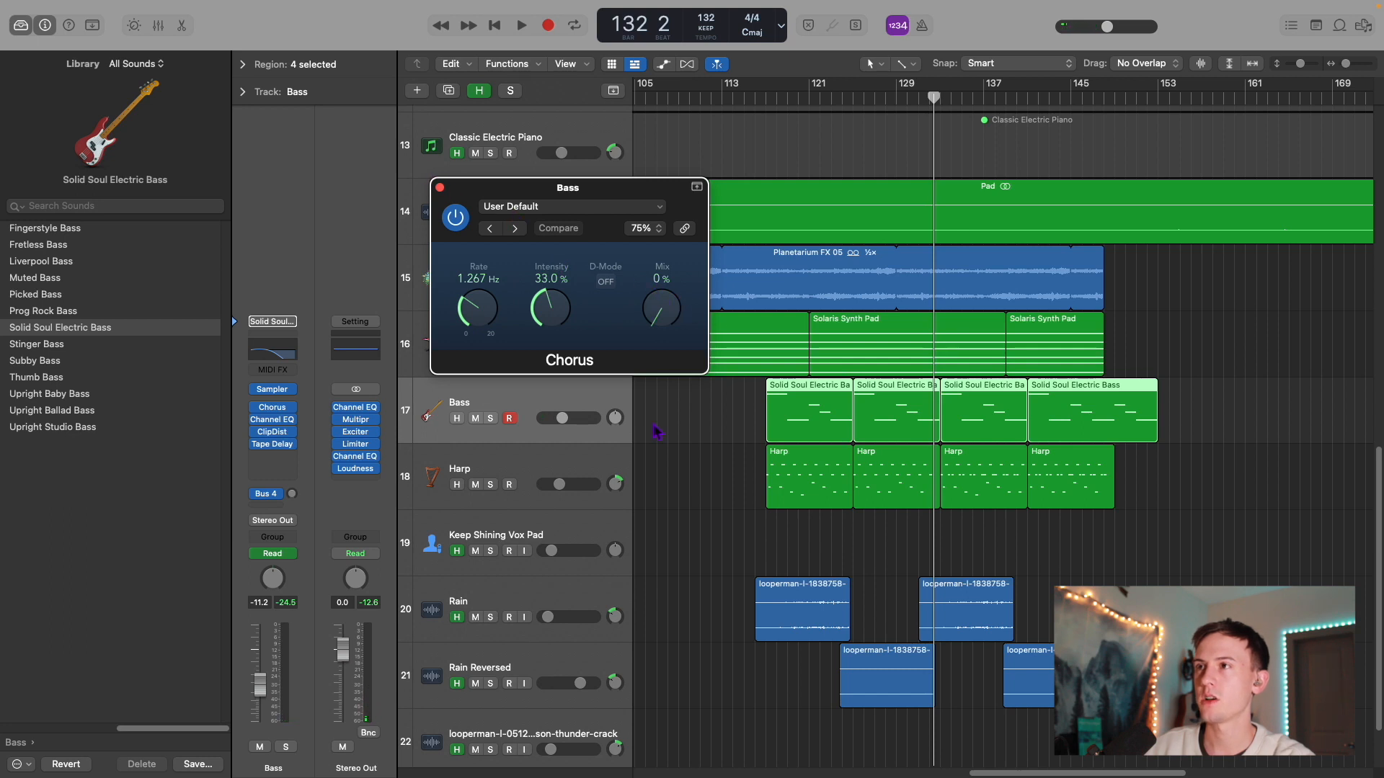
click(440, 188)
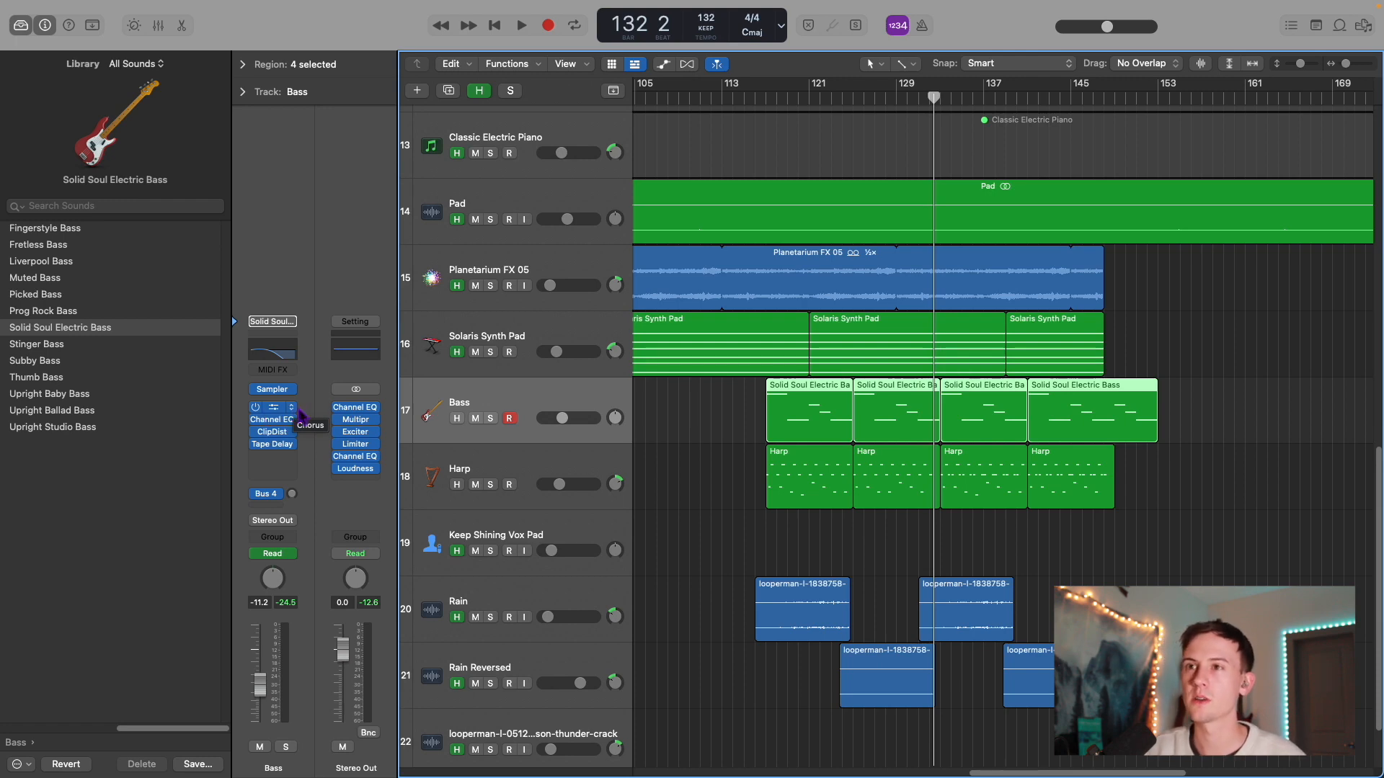
click(292, 409)
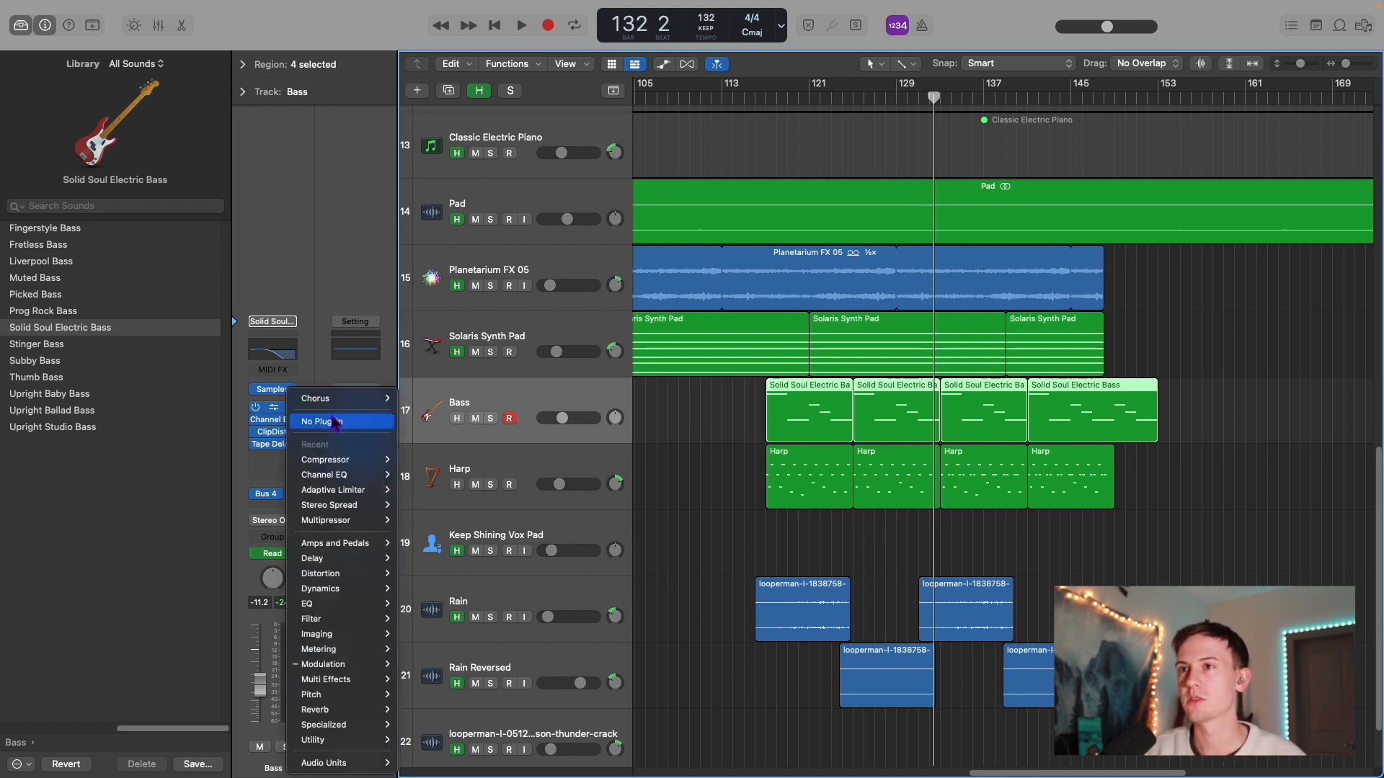
click(335, 421)
Step: Solo the Bass track, check its Clip Distortion and Tape Delay settings, and remove both effects
key(s)
click(275, 433)
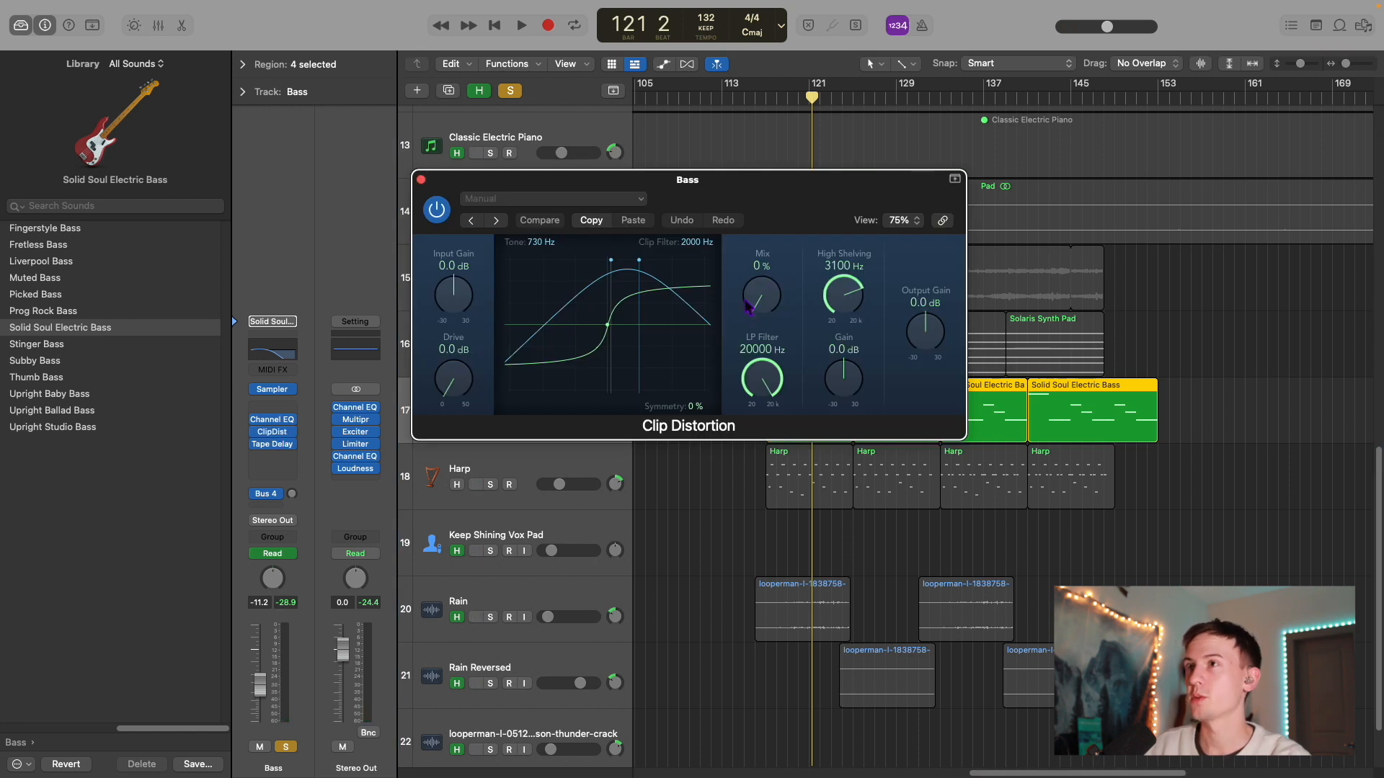
click(421, 179)
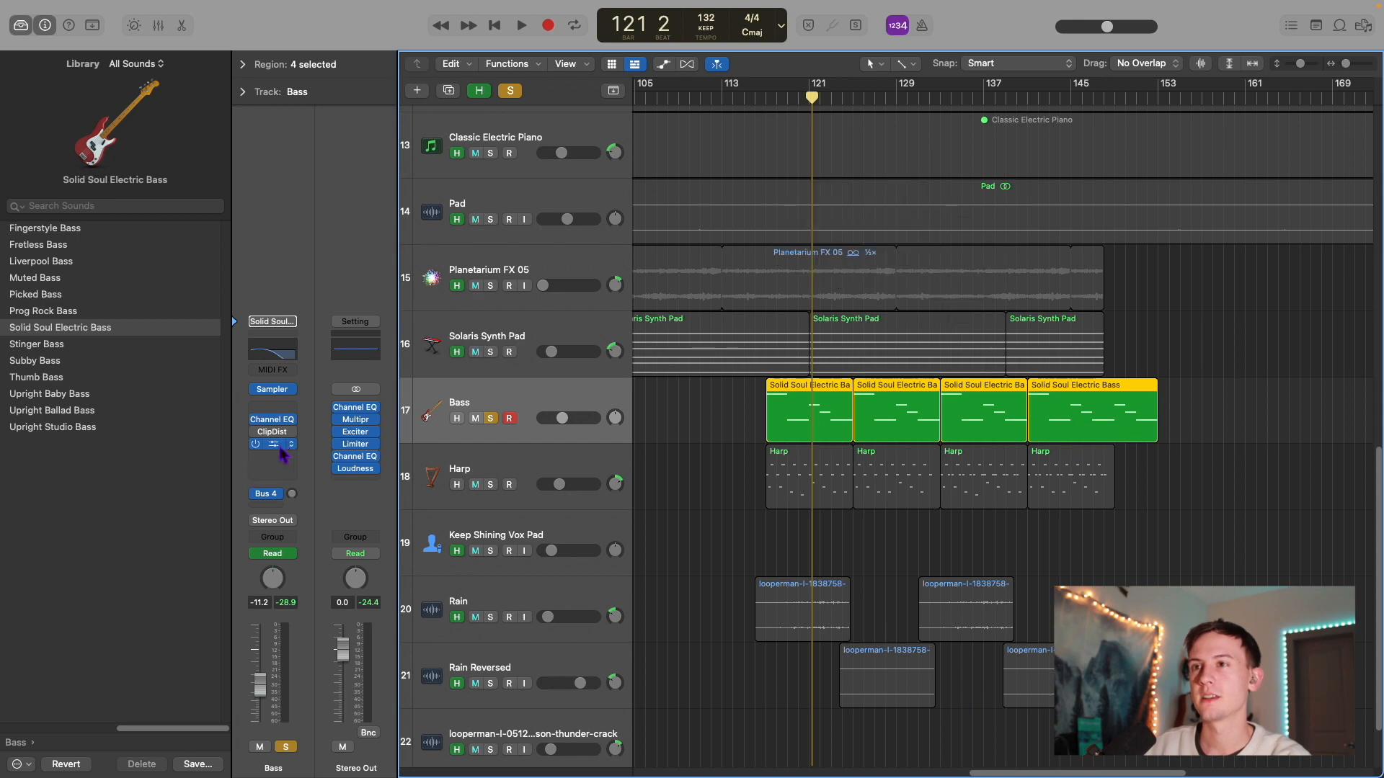
click(274, 444)
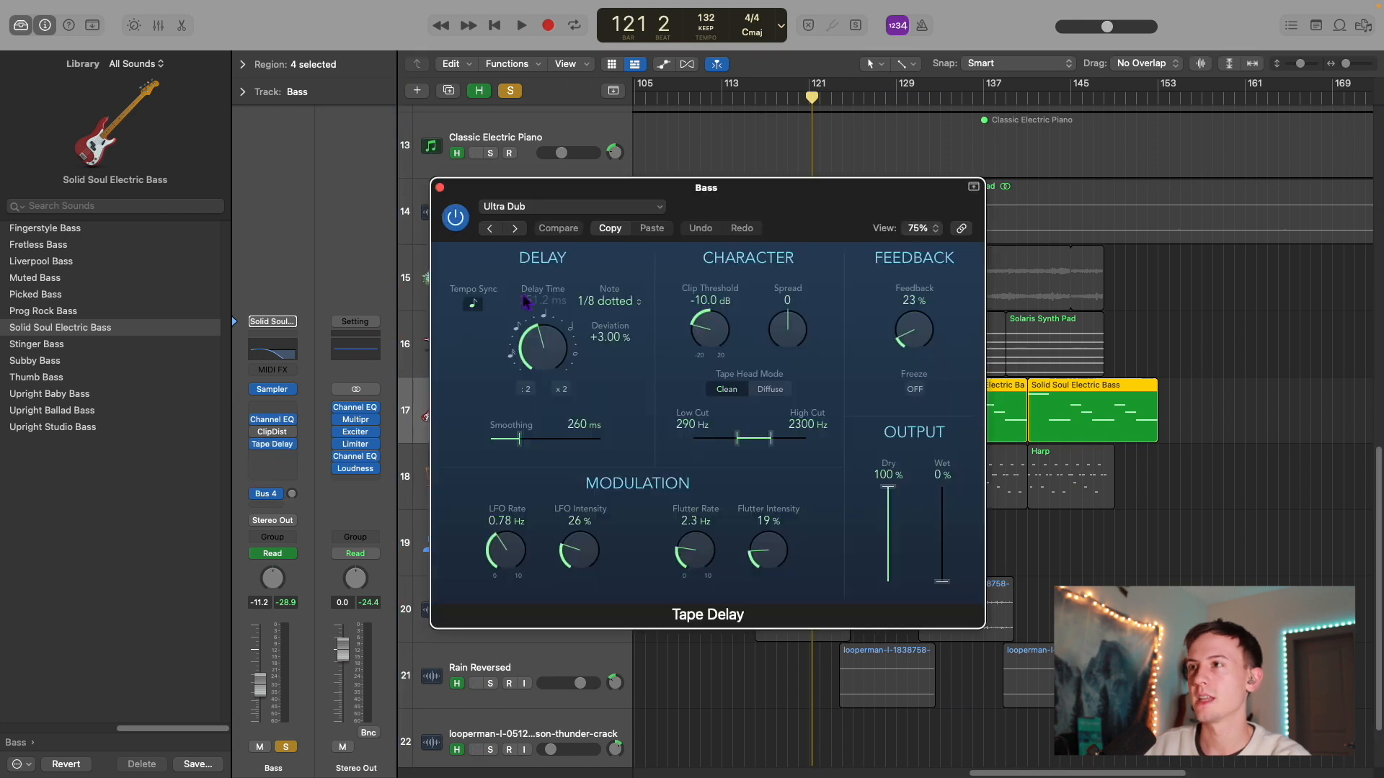
click(439, 188)
click(284, 444)
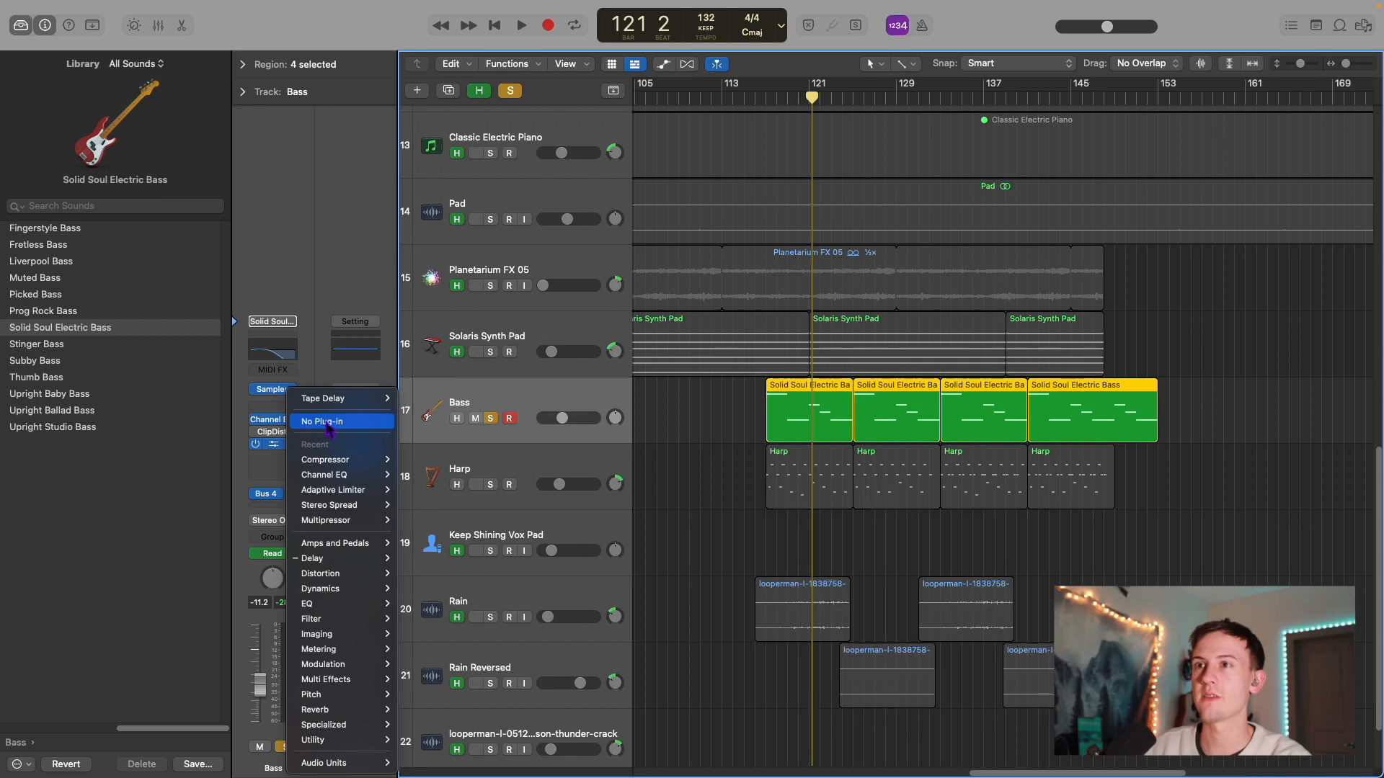
click(328, 422)
click(274, 431)
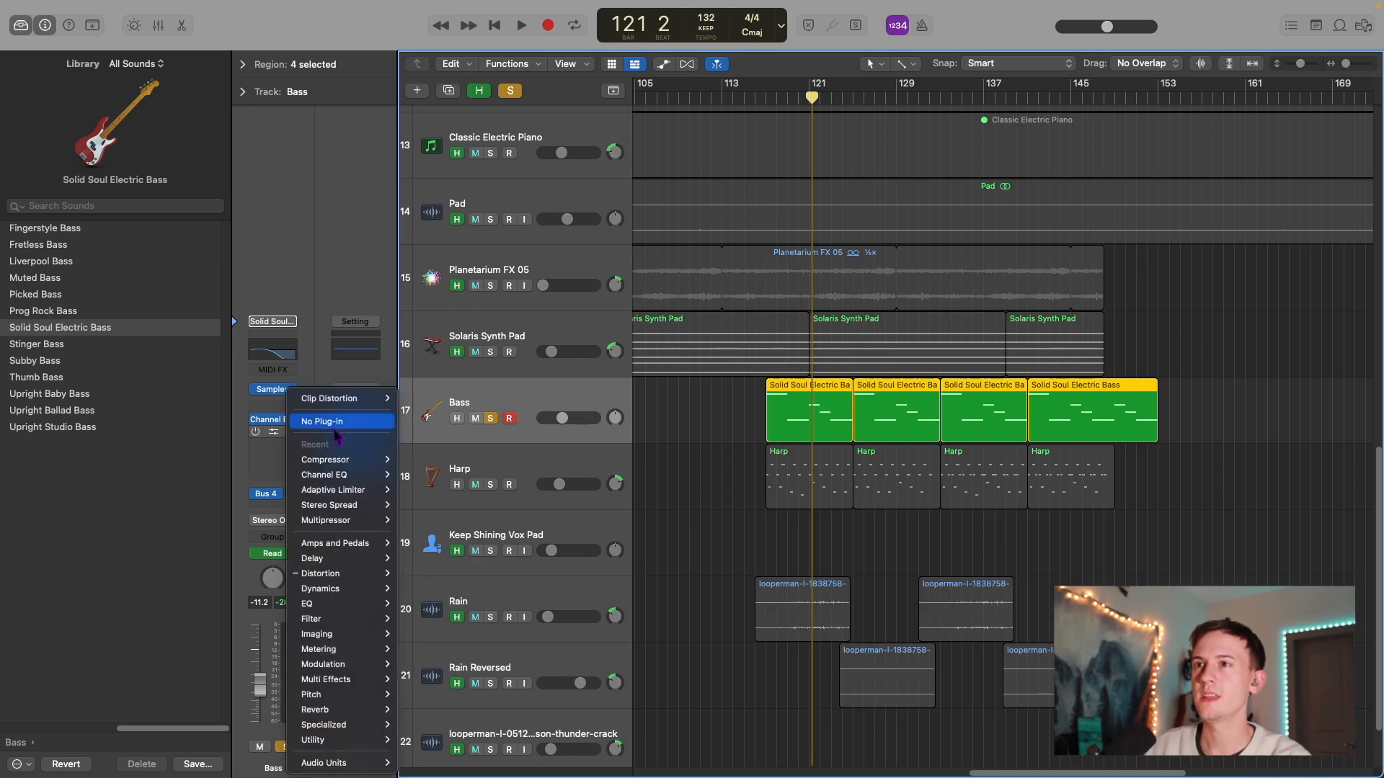
click(297, 424)
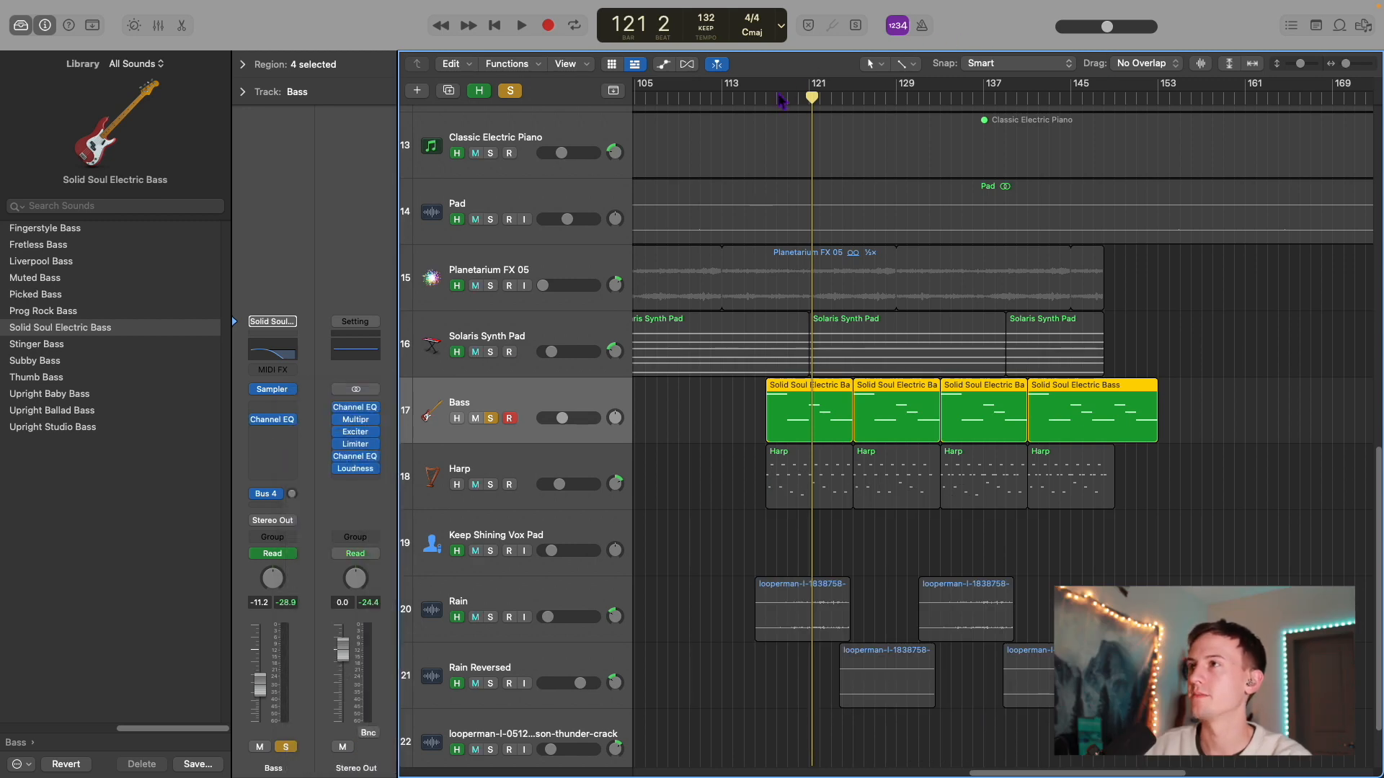
Step: Select the Harp track, turn off the Bass solo, and play the Harp soloed from bar 54
click(562, 500)
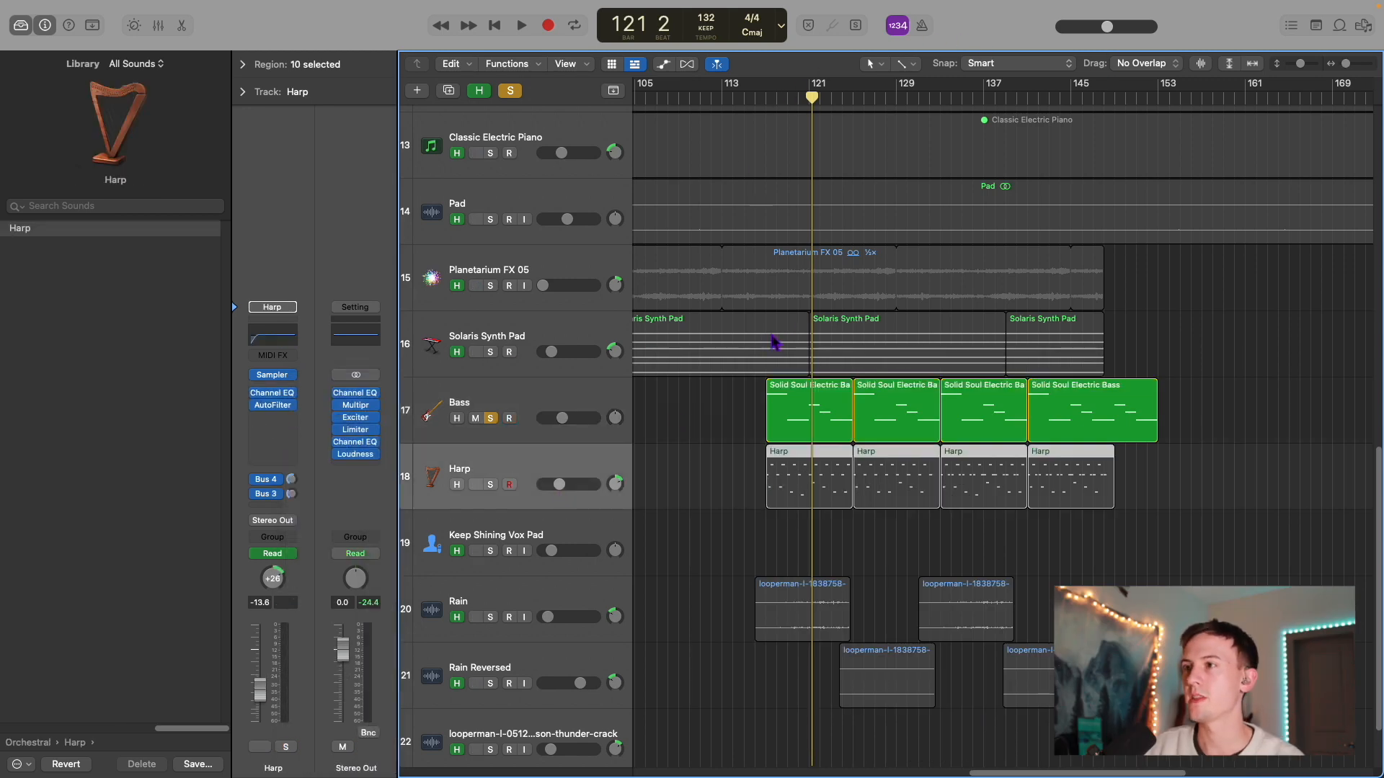
click(490, 417)
click(768, 97)
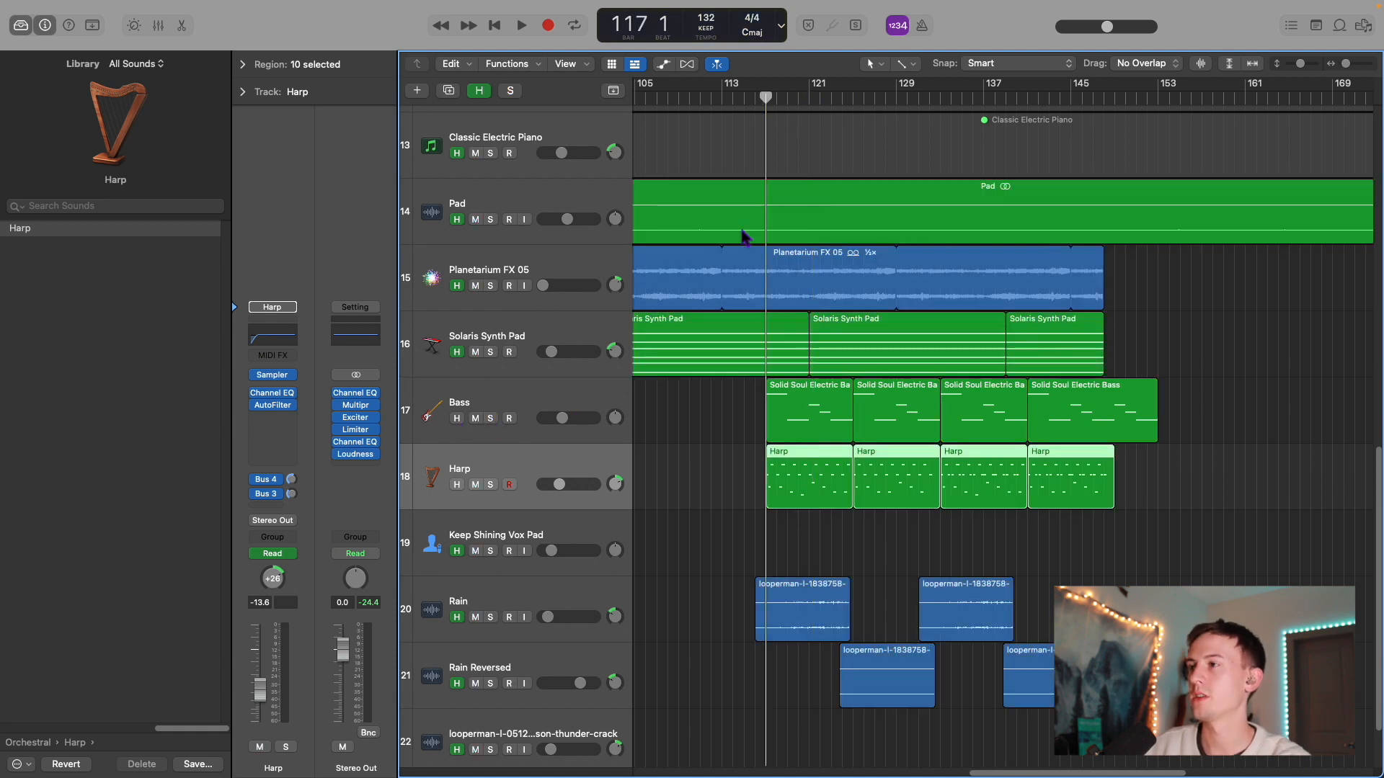
scroll(744, 236, left, 10)
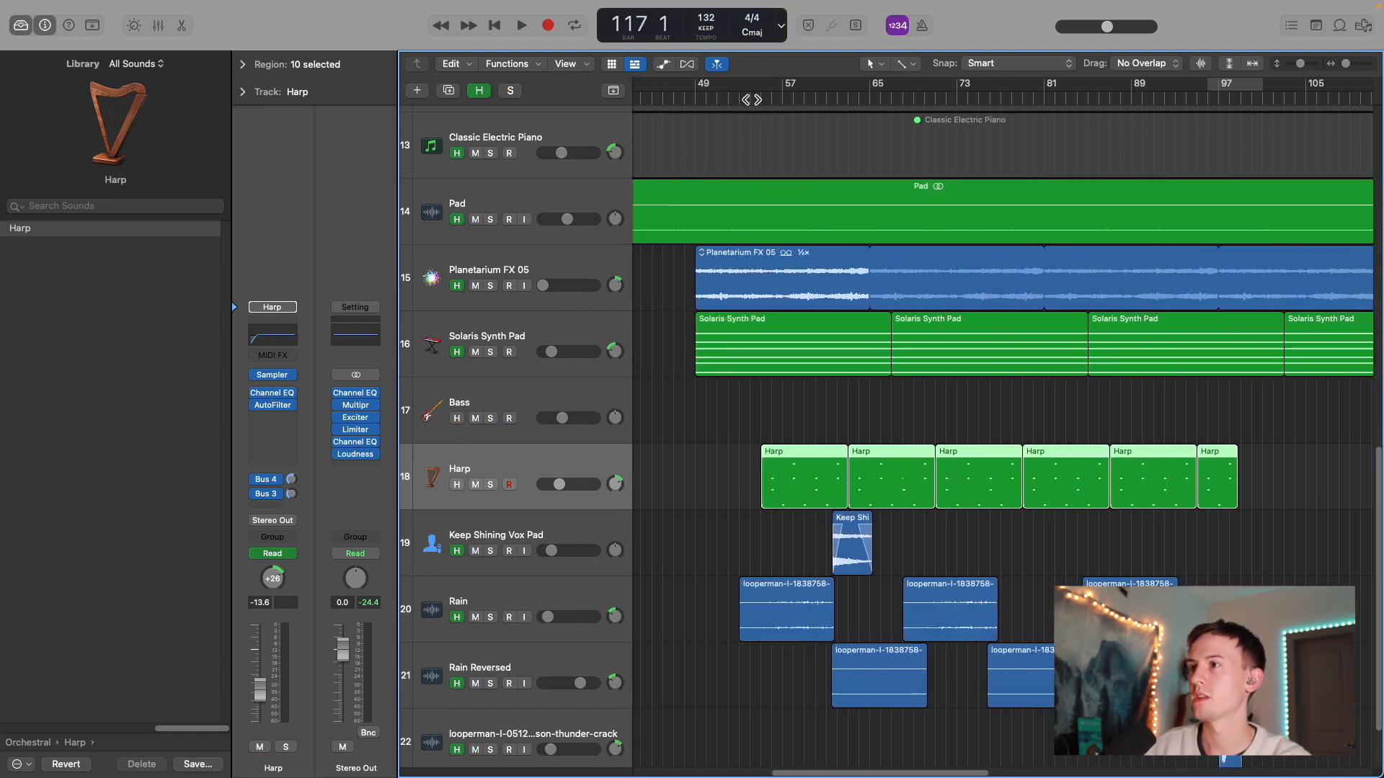
click(752, 99)
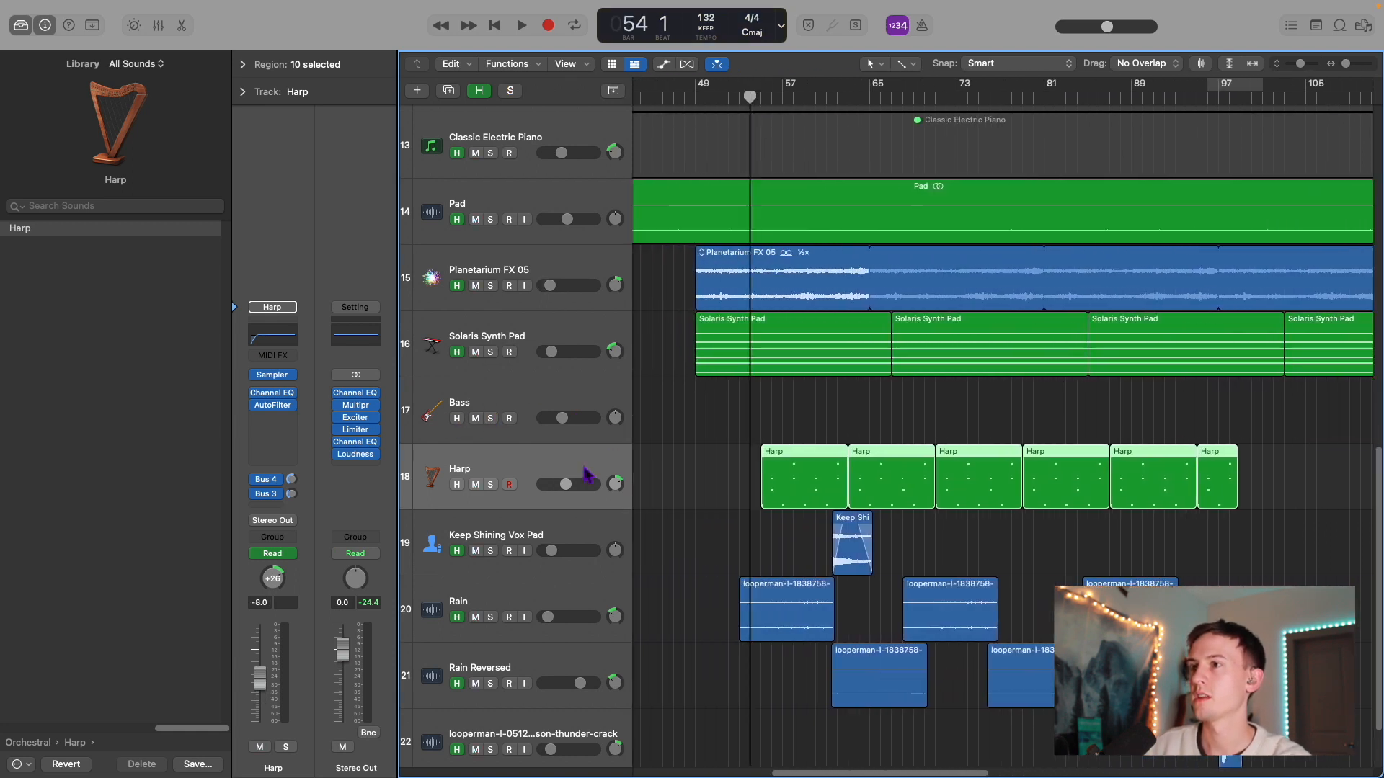
click(490, 484)
key(space)
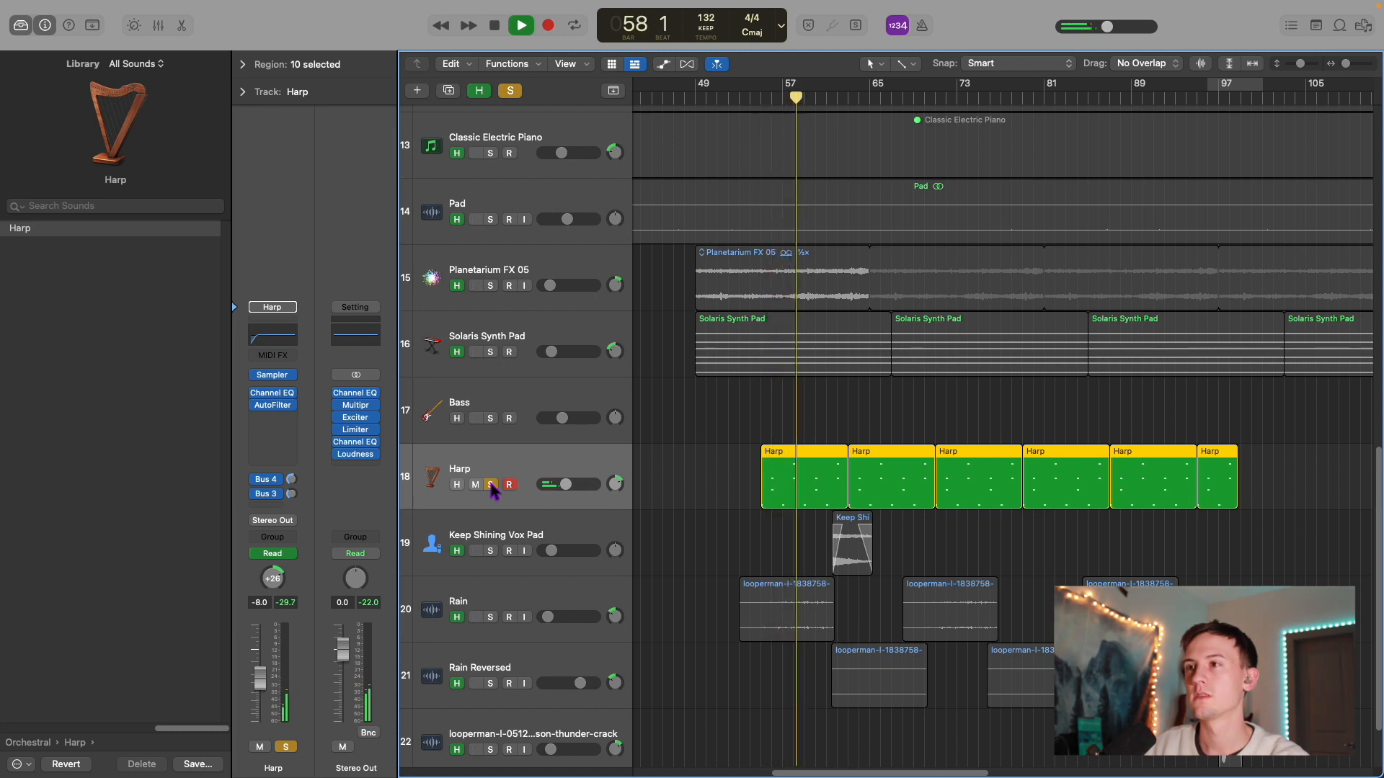
Step: Examine the Harp's note pattern in the Piano Roll during soloed playback, and stop the playback
double_click(795, 478)
scroll(749, 634, down, 2)
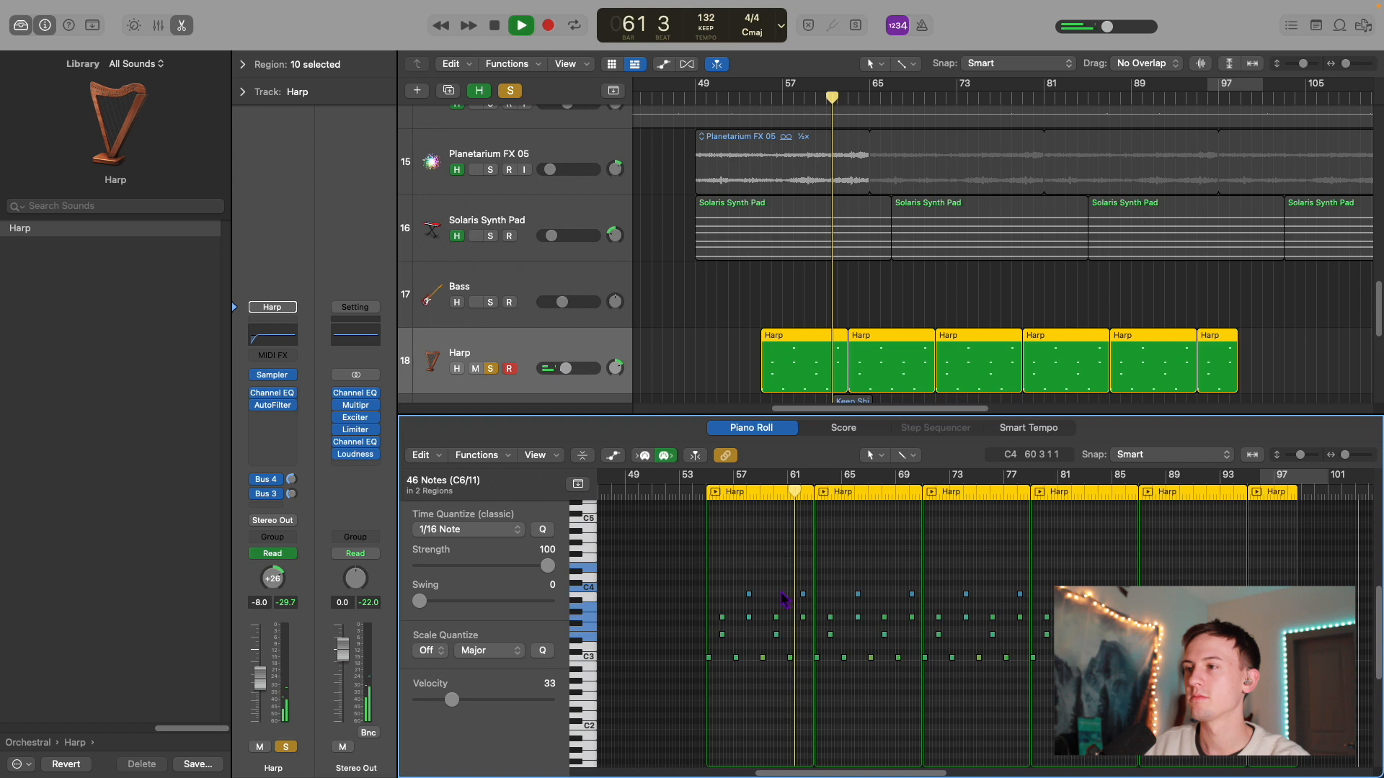
key(space)
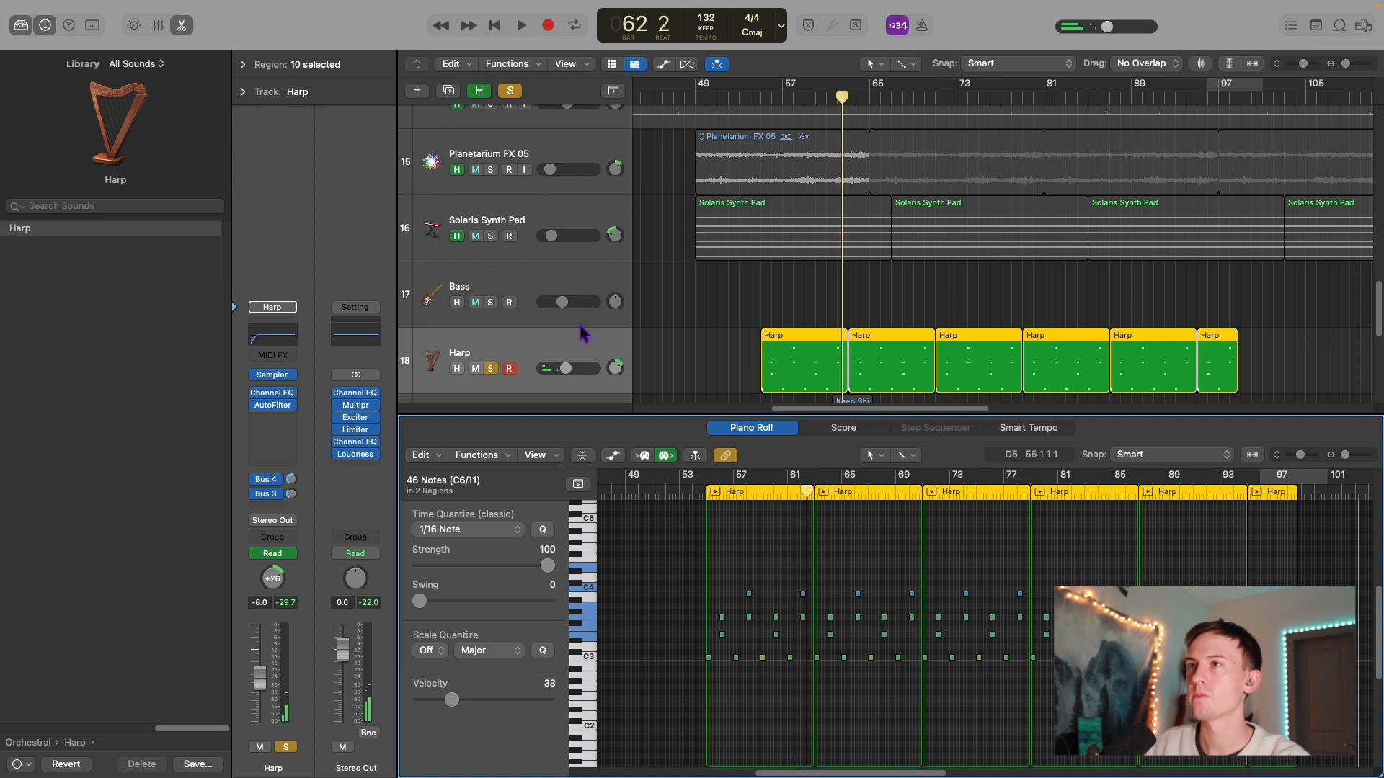
Step: Turn the Harp solo off and play the full mix from the start of the first Harp region before stopping
click(510, 90)
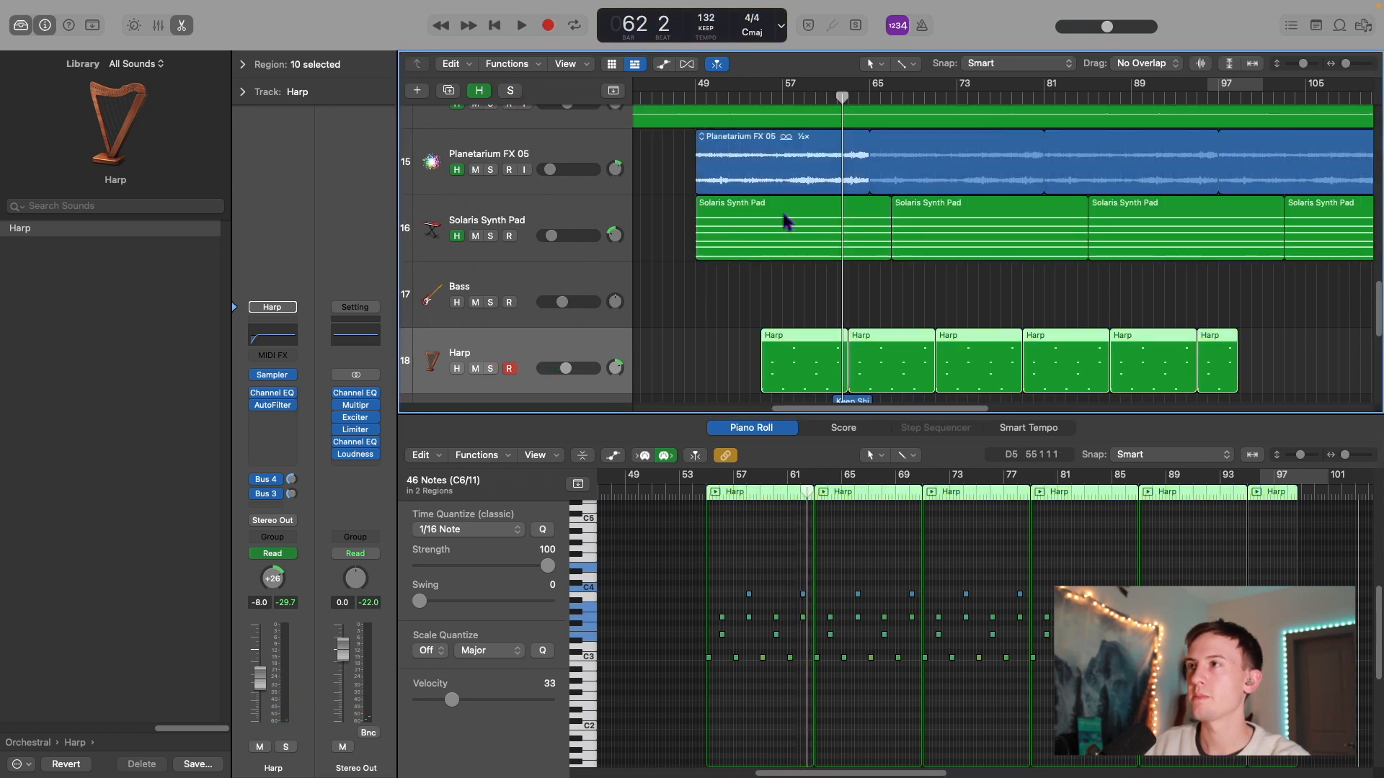
click(784, 96)
drag(778, 97, 760, 96)
key(space)
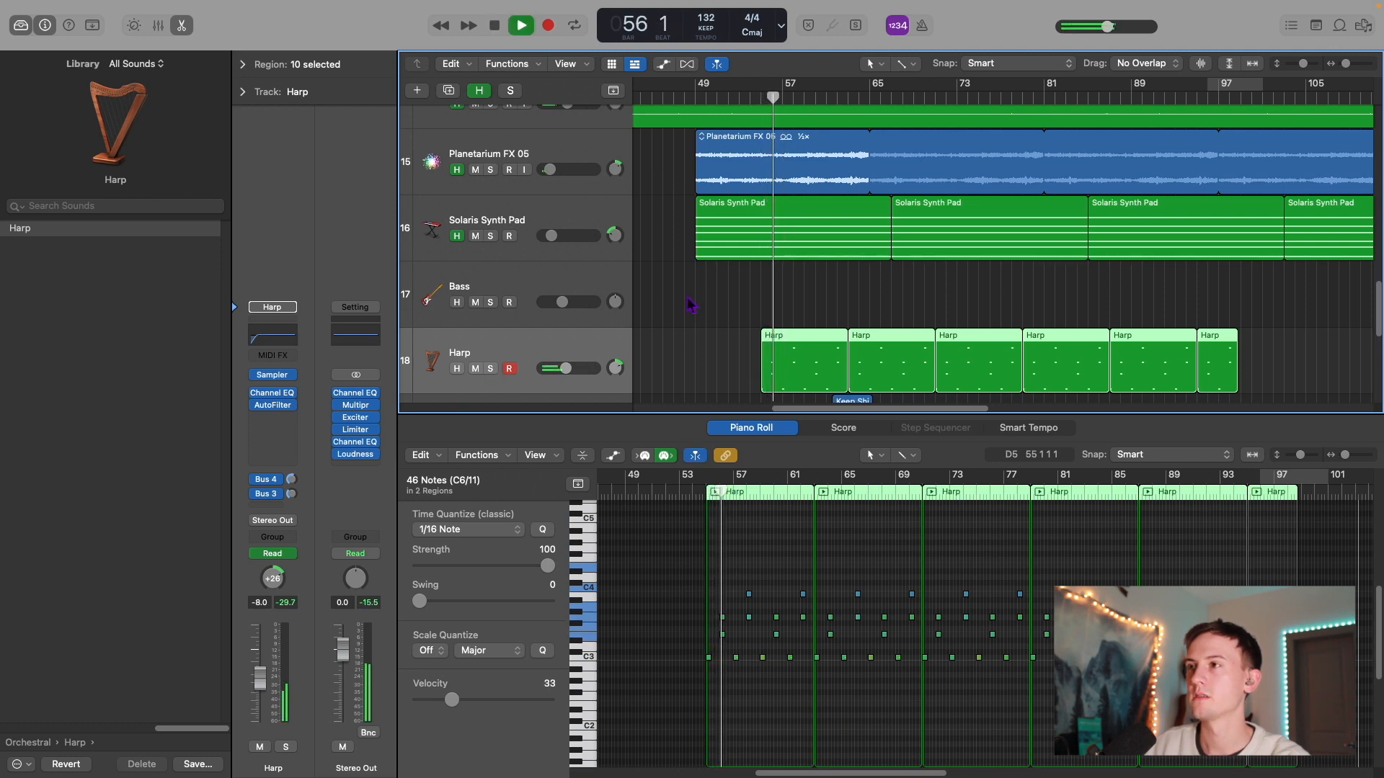
scroll(690, 309, down, 2)
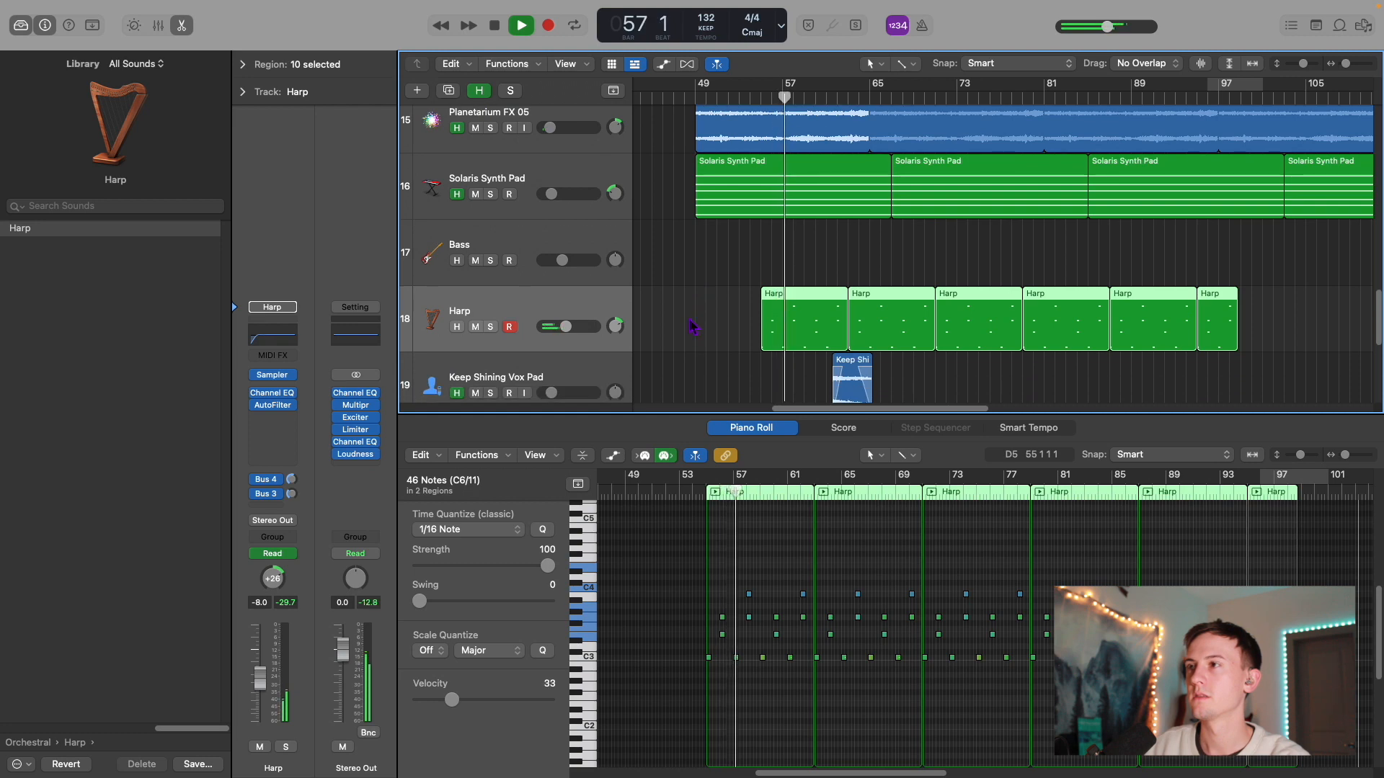
key(space)
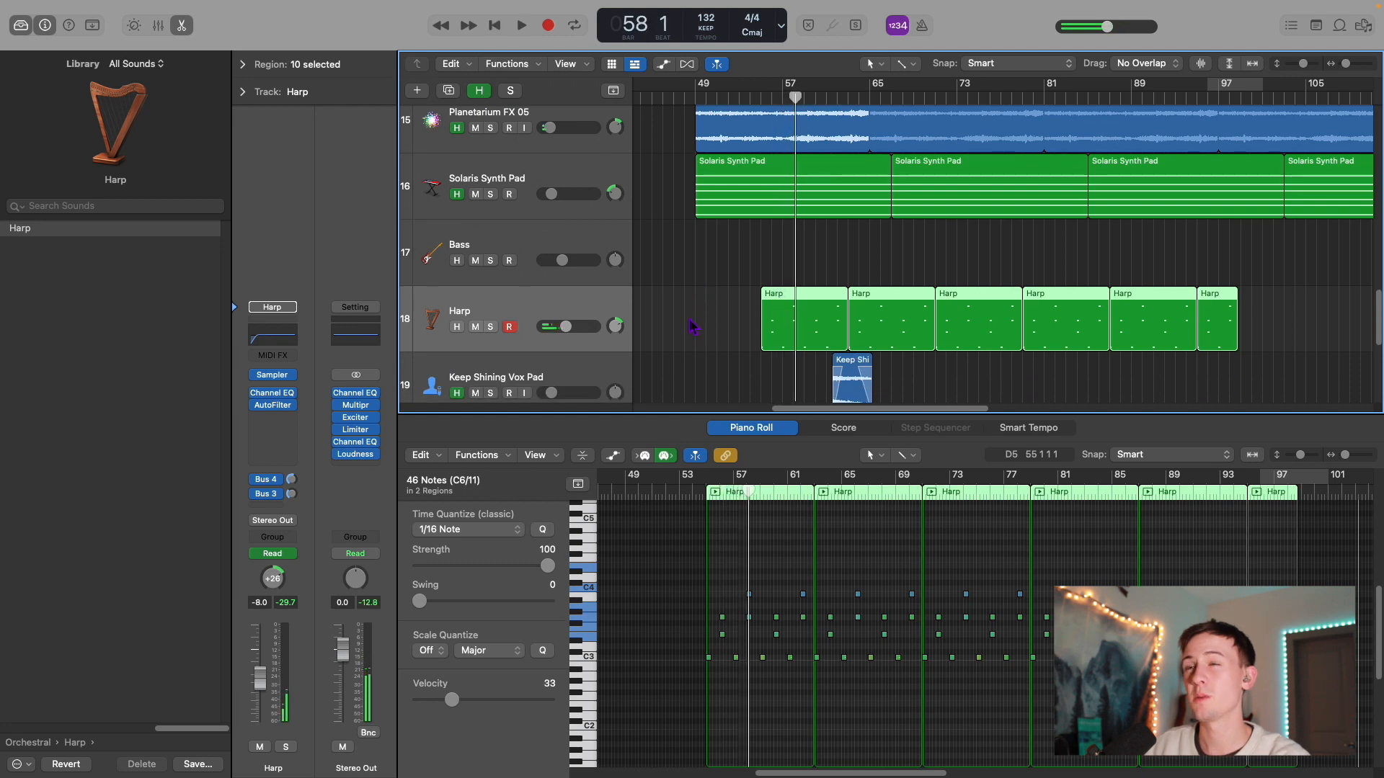
Step: Reduce the track heights so every track fits, and look over the whole song arrangement
scroll(704, 322, down, 10)
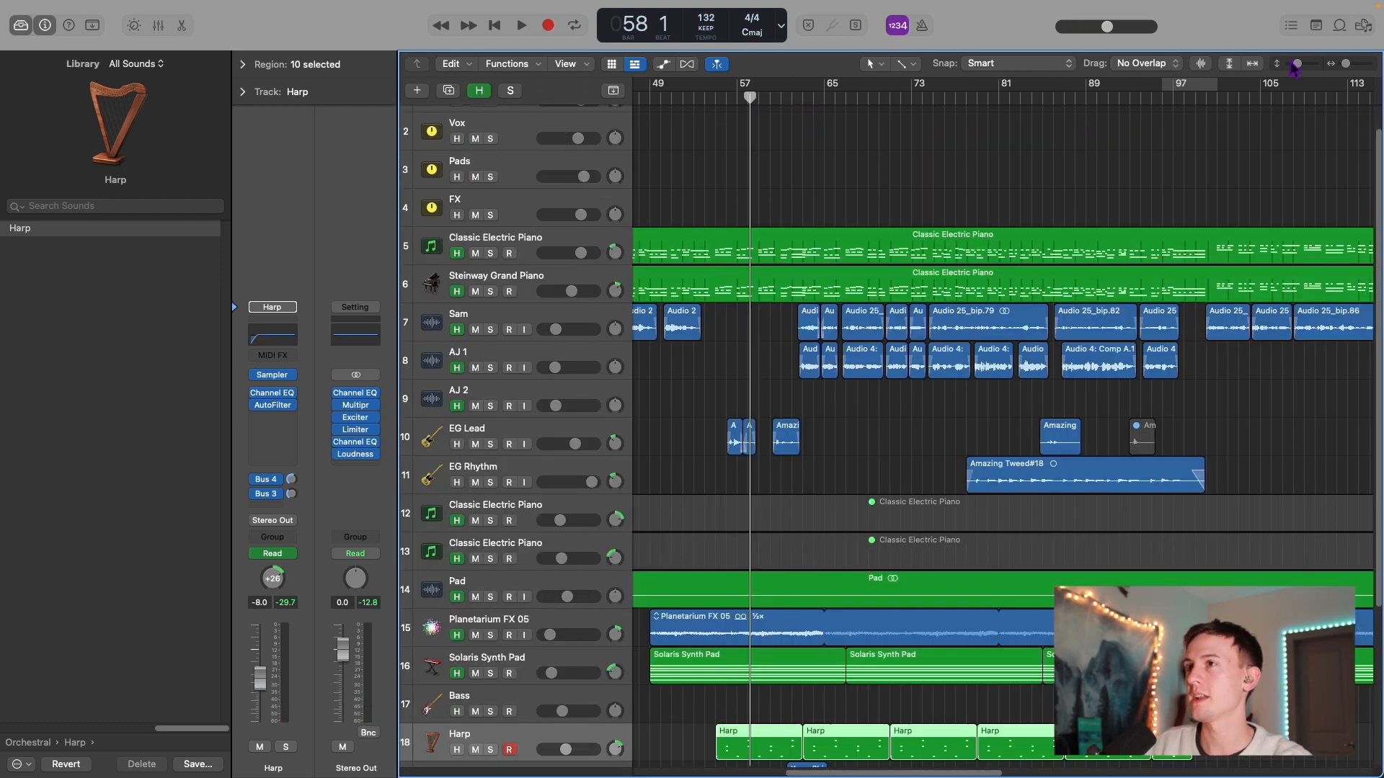
drag(1293, 66, 1288, 70)
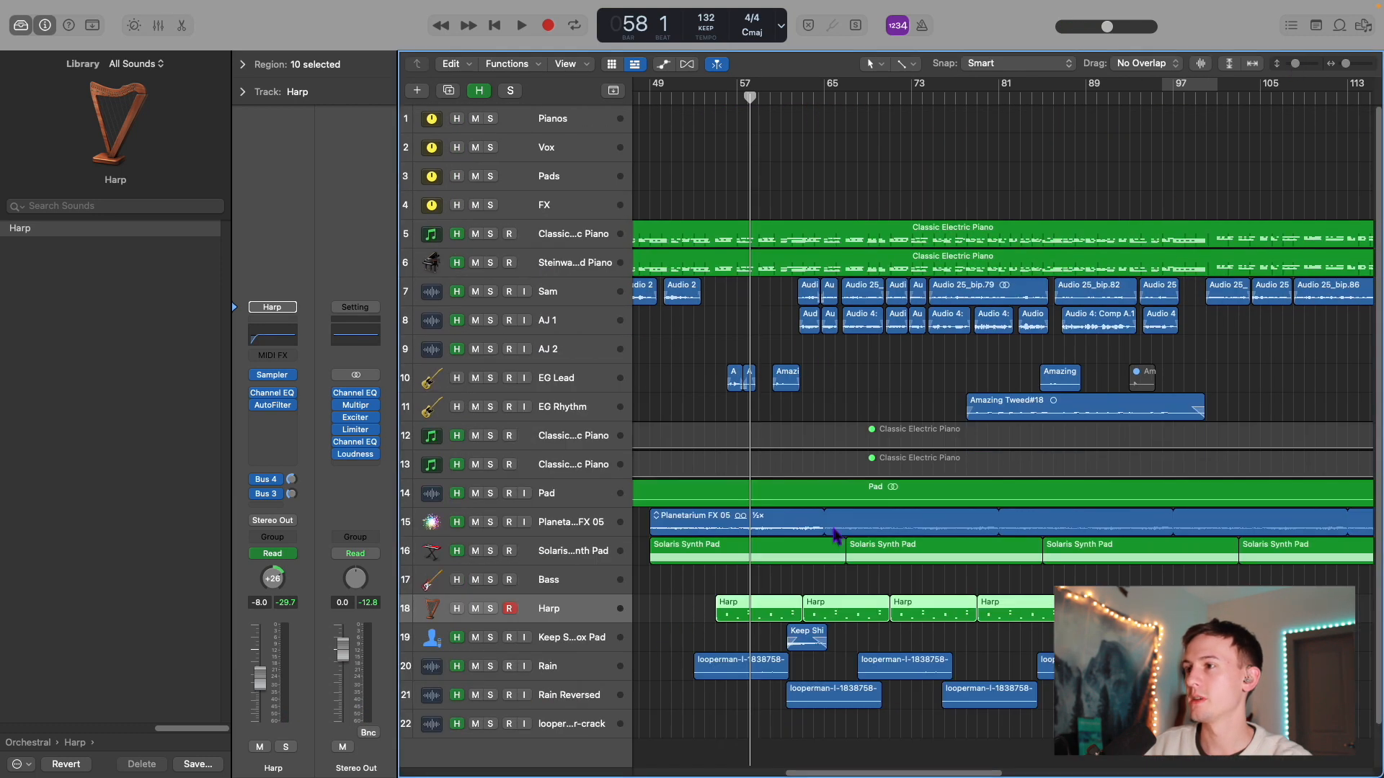
scroll(833, 532, right, 2)
scroll(833, 532, right, 12)
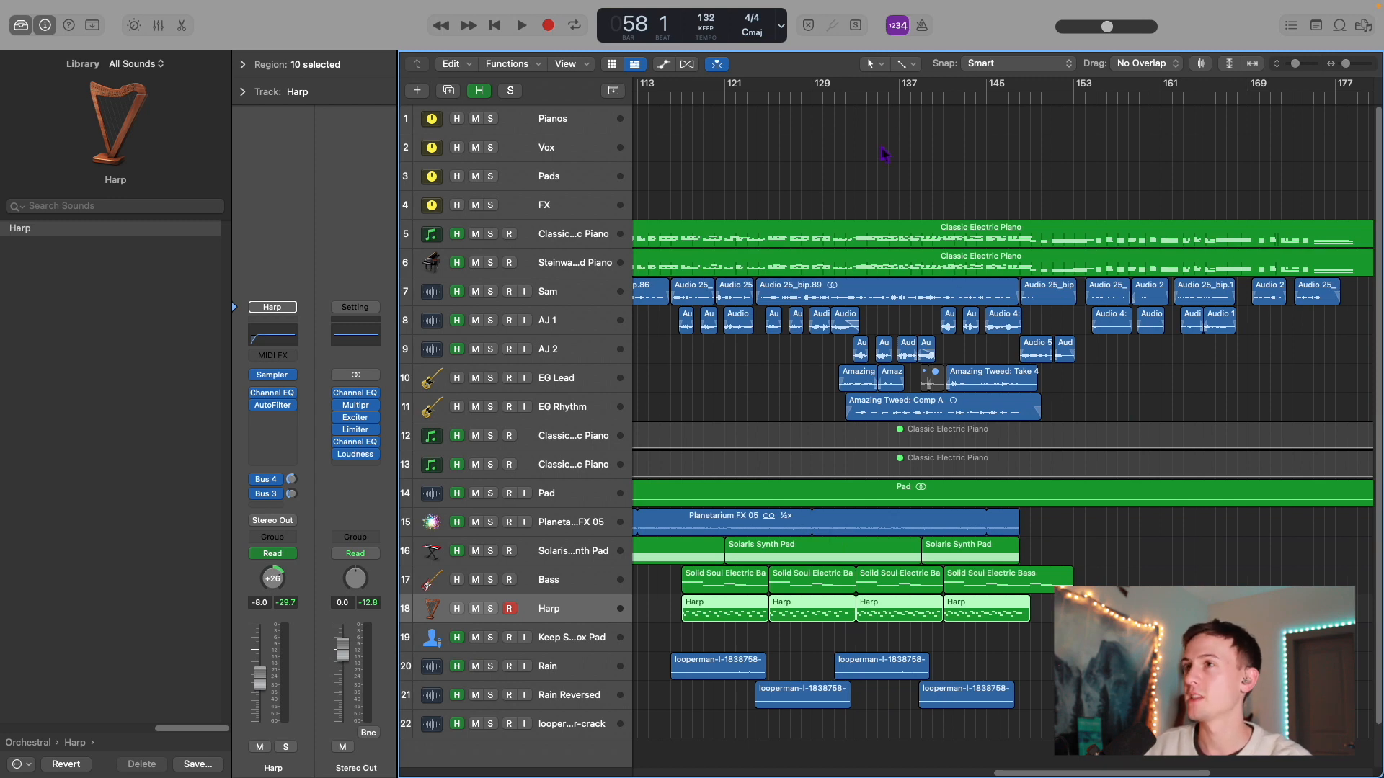
scroll(883, 153, left, 20)
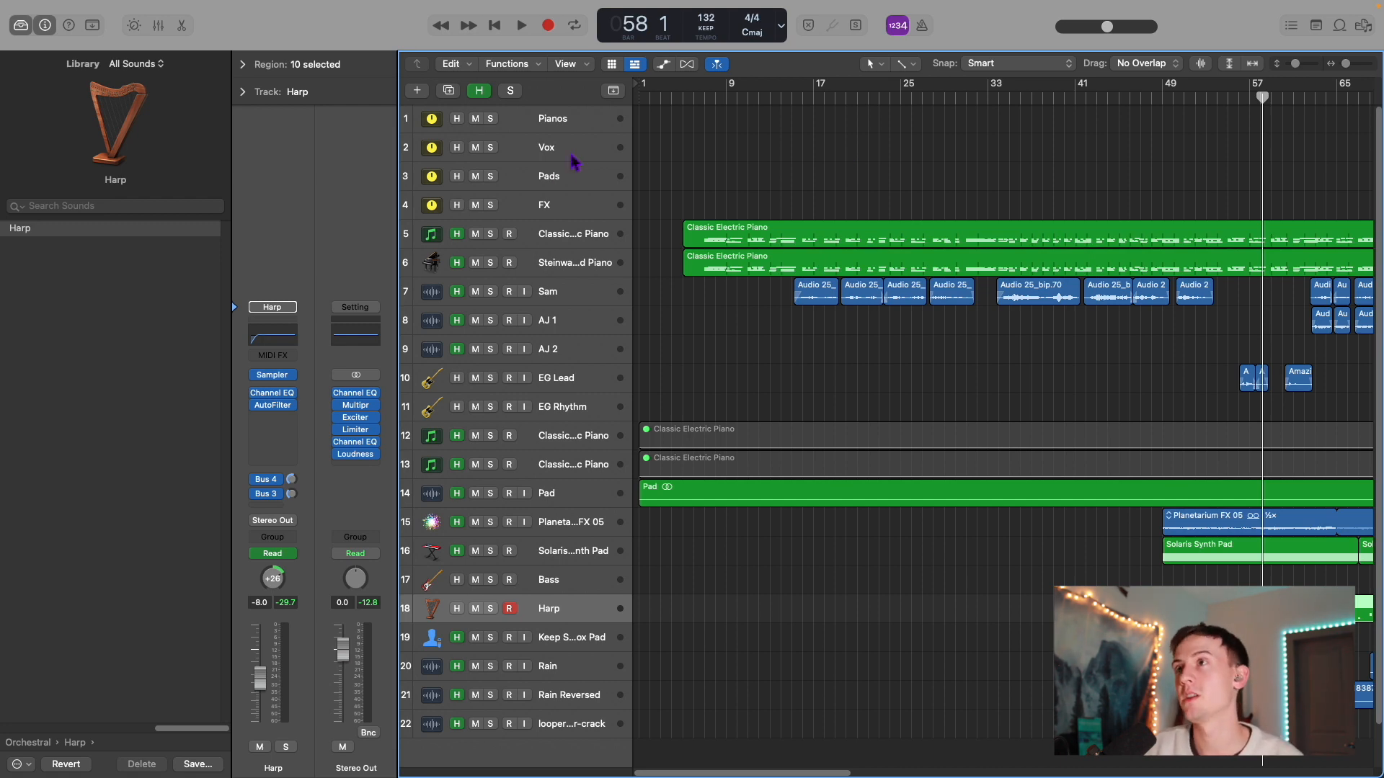
Step: Select the Vox bus track, open the mixer, and examine the channel strips' effects, sends and output buses
click(546, 152)
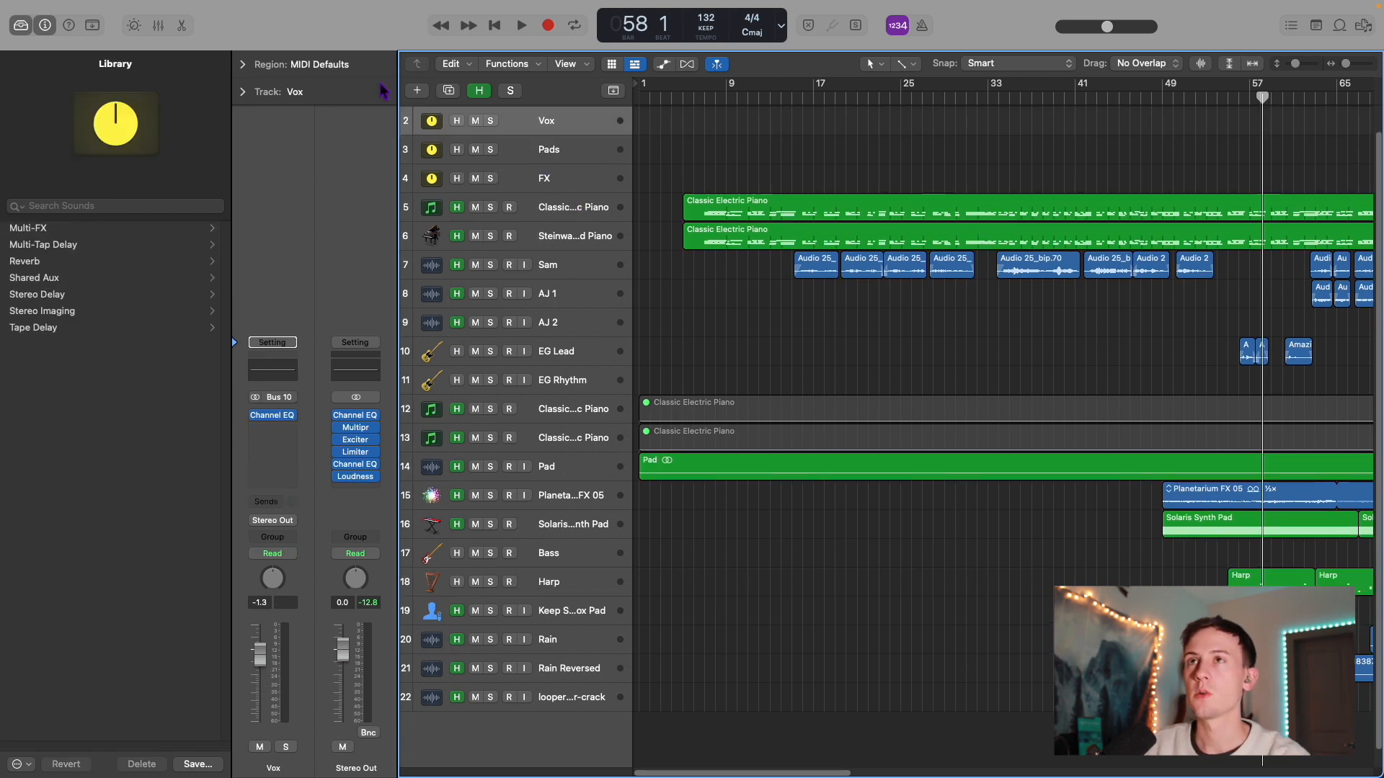
click(157, 25)
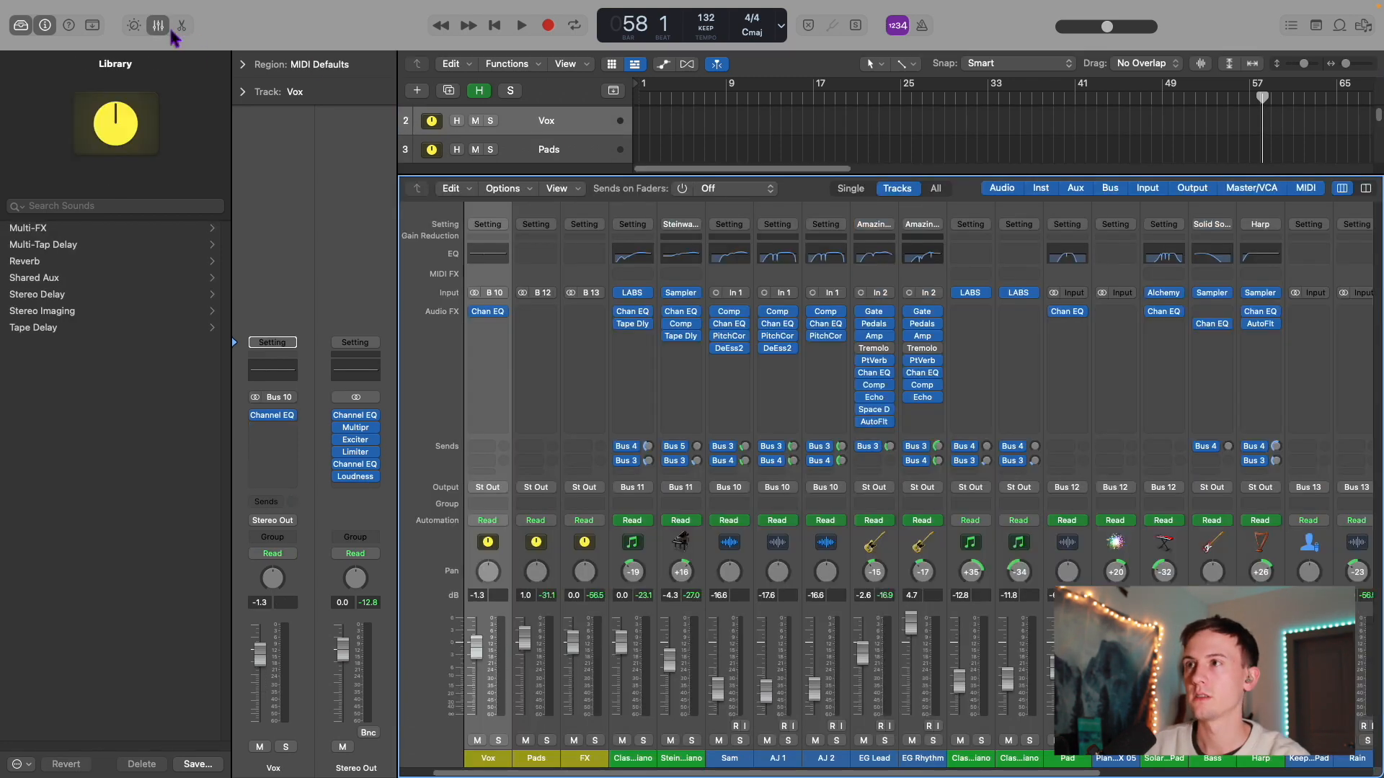
scroll(1053, 482, left, 3)
scroll(941, 463, right, 3)
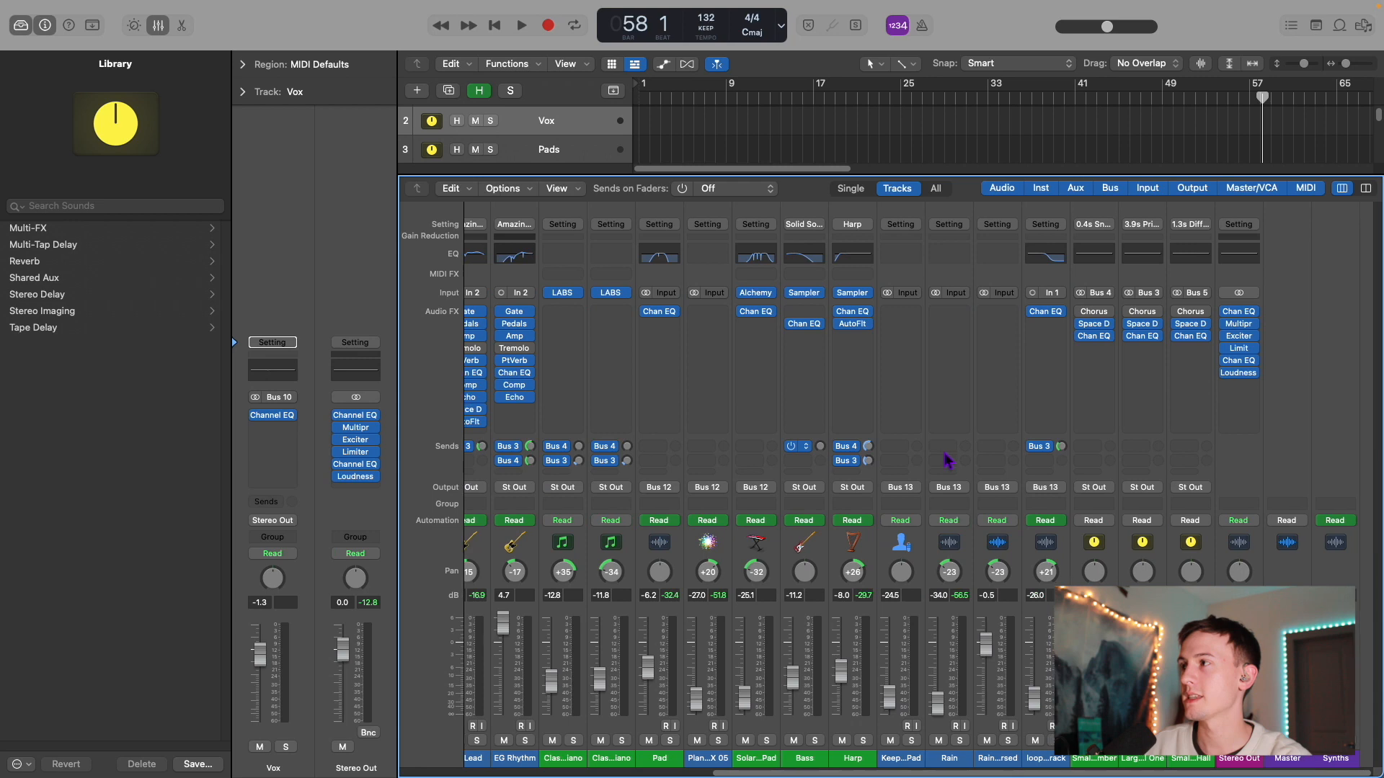
scroll(966, 461, left, 5)
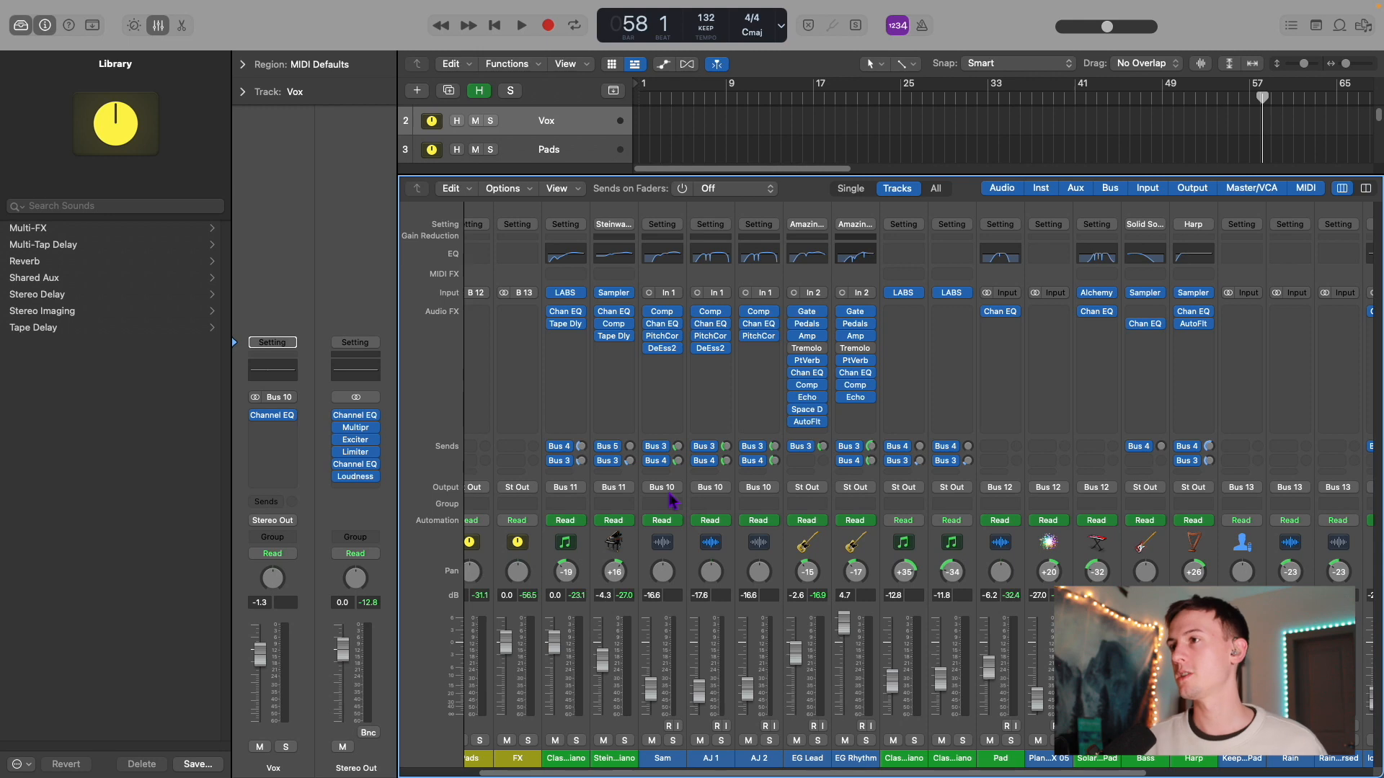
scroll(751, 283, left, 2)
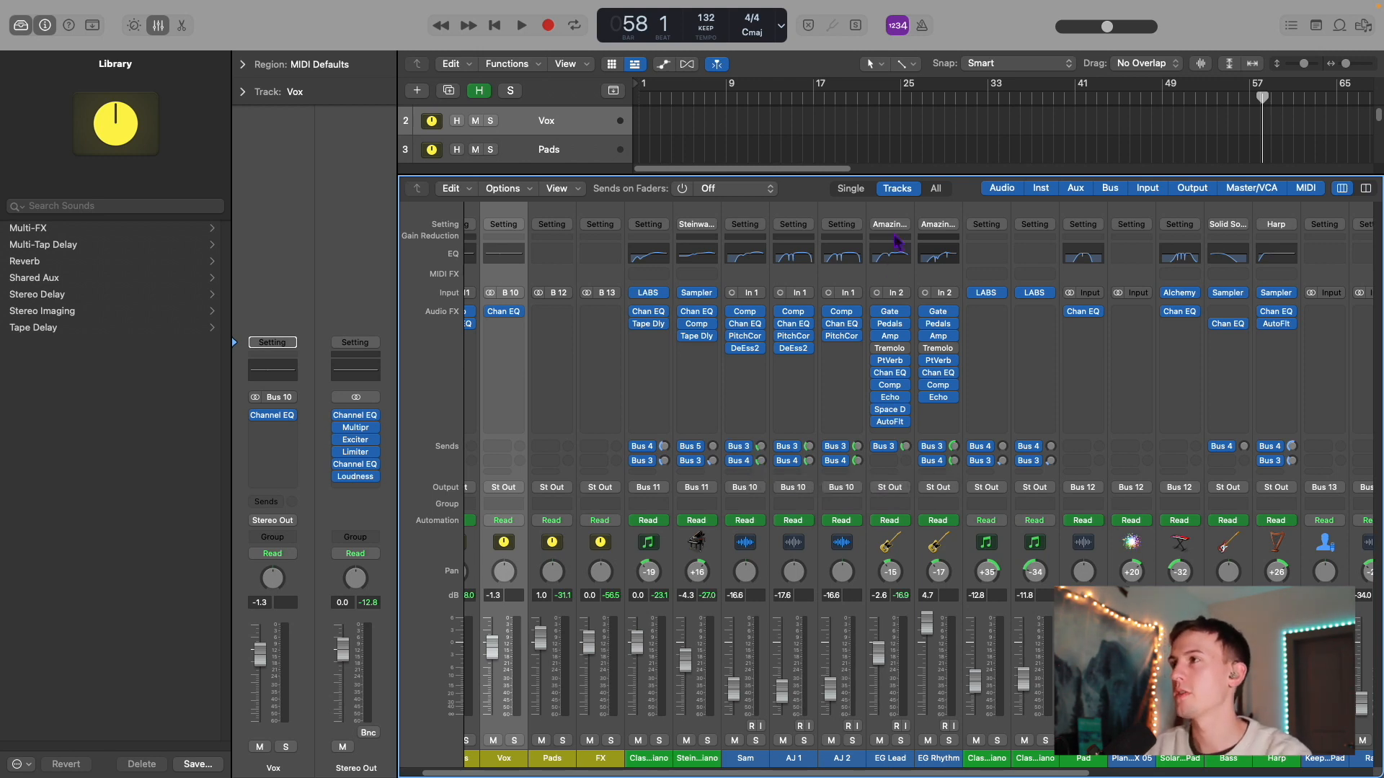
scroll(887, 260, right, 5)
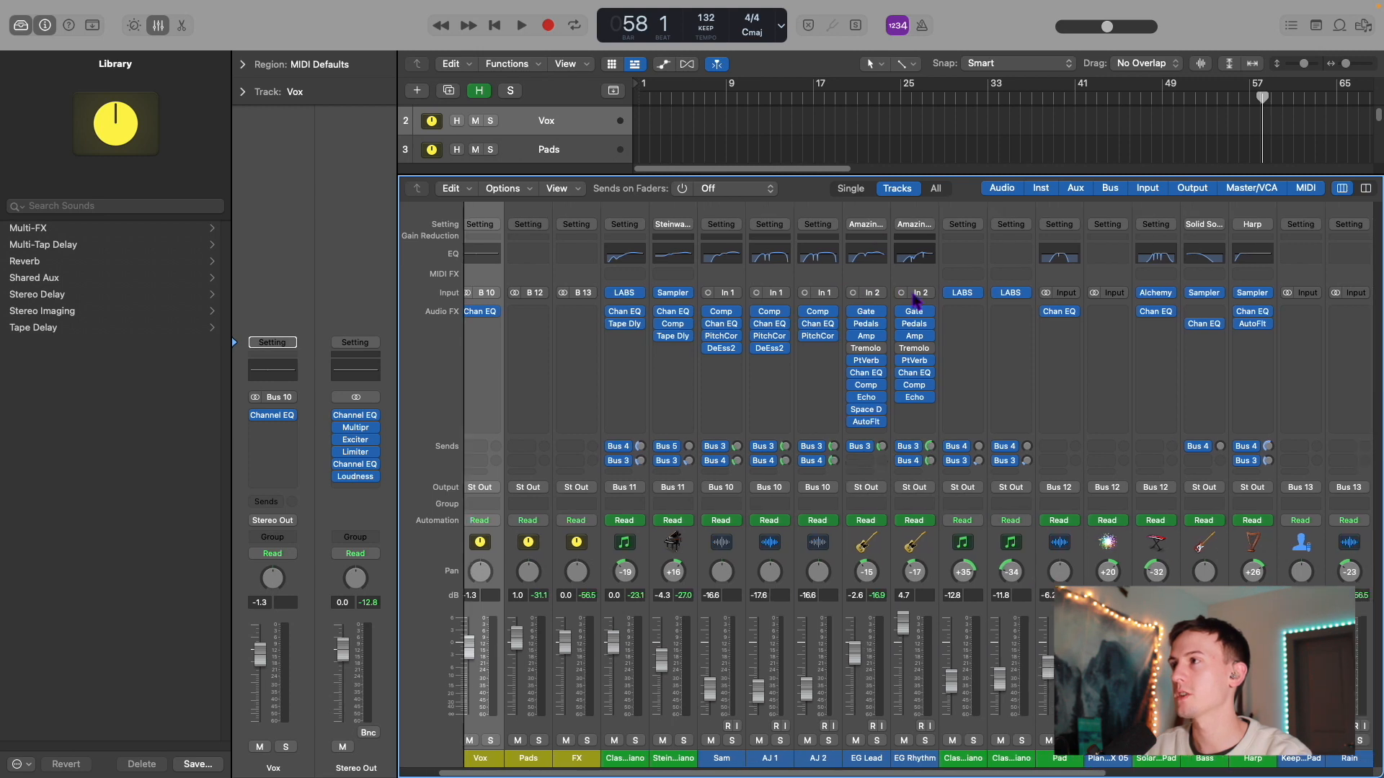
scroll(930, 299, right, 5)
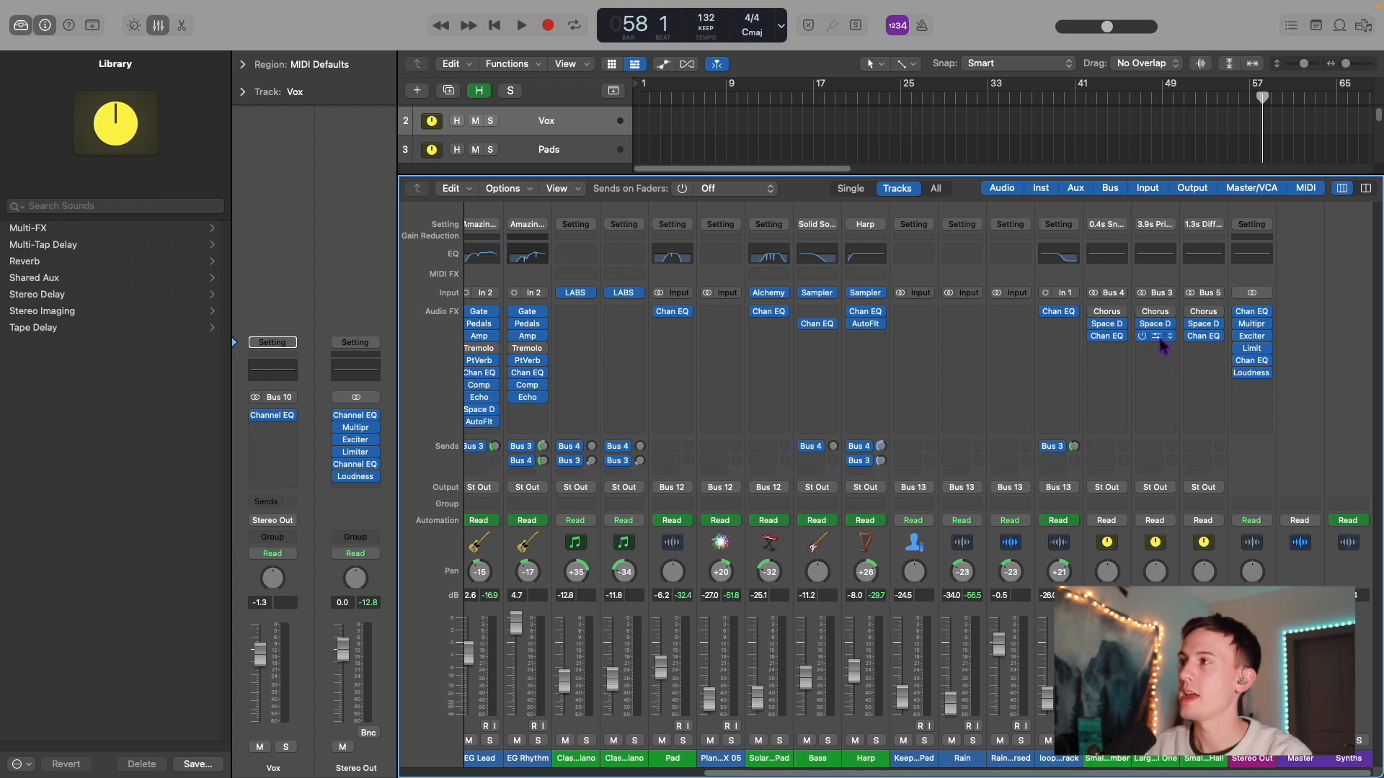
Step: View the Channel EQ on the Small Room reverb bus, close it, and open that bus's Space Designer reverb
click(1107, 253)
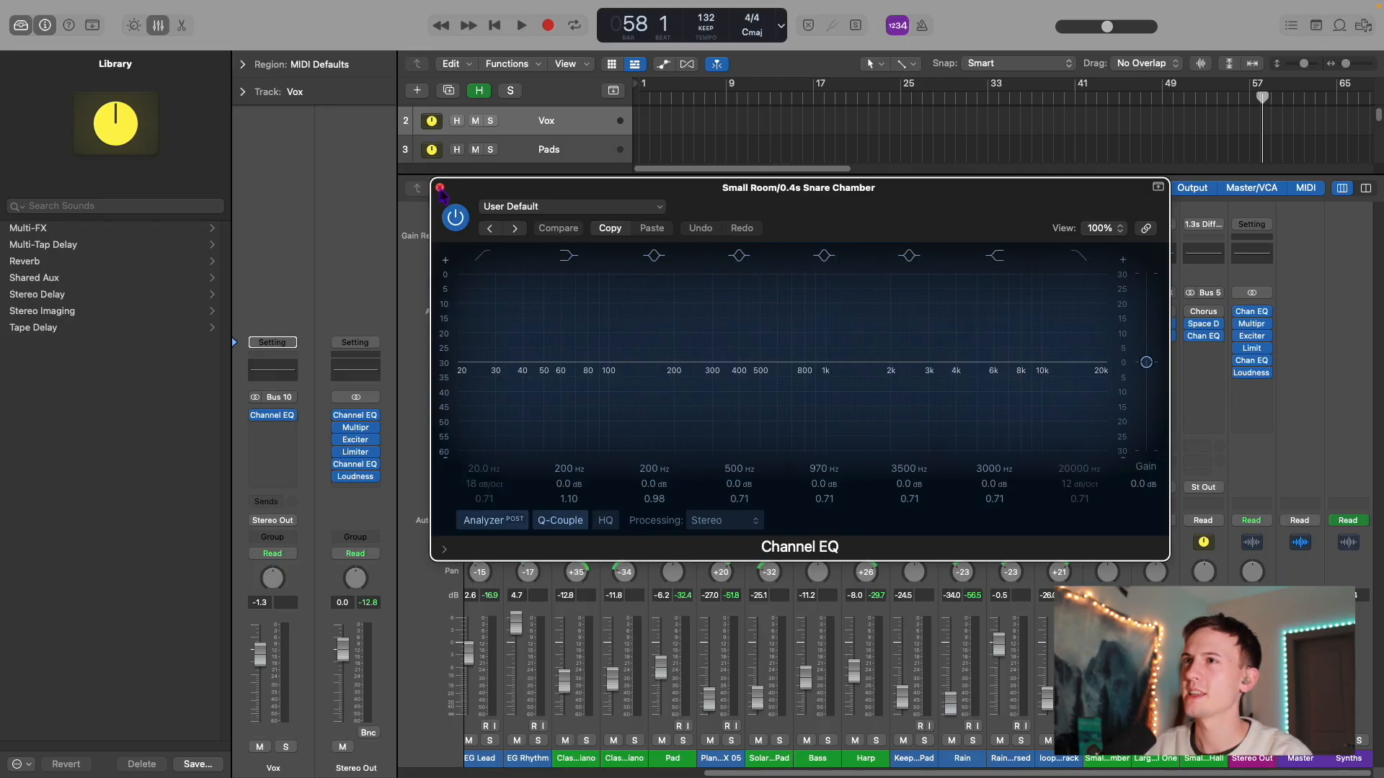
click(439, 188)
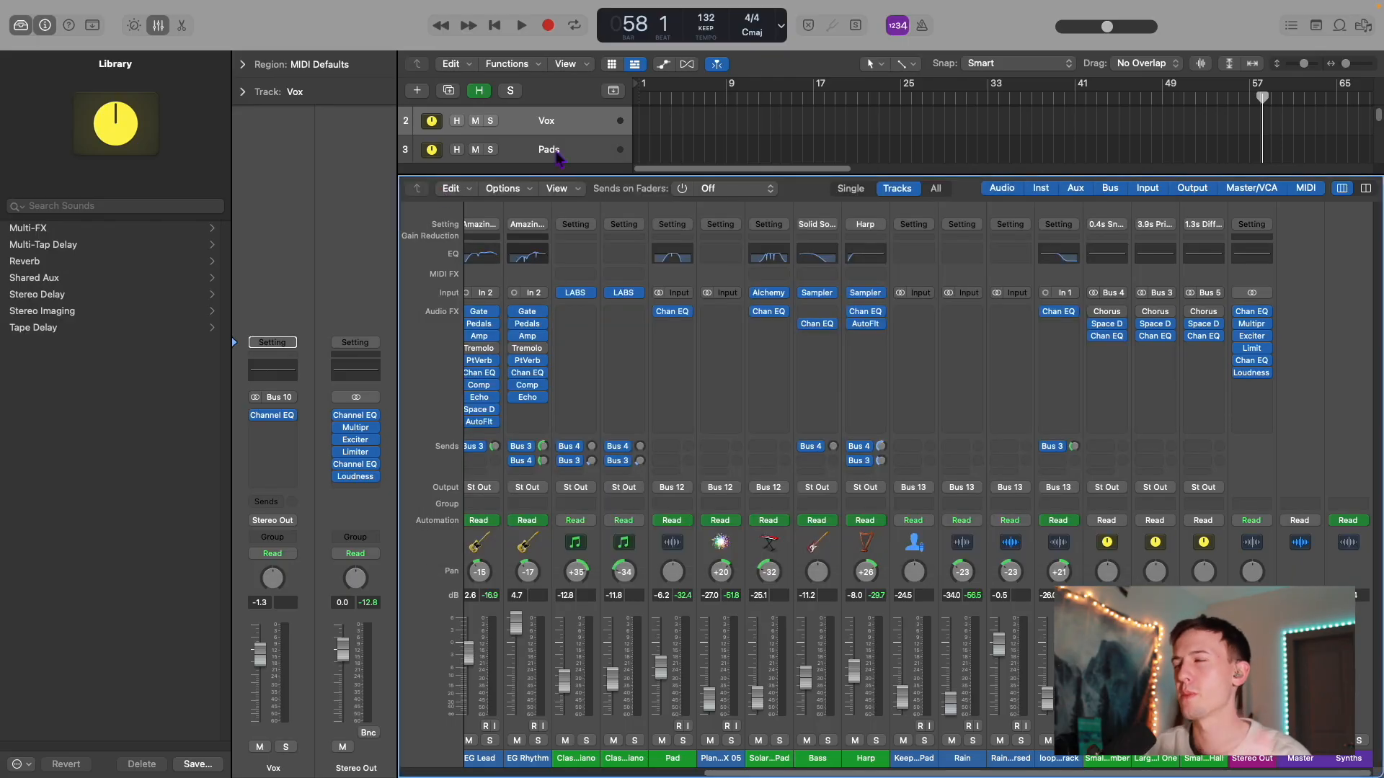
click(1108, 324)
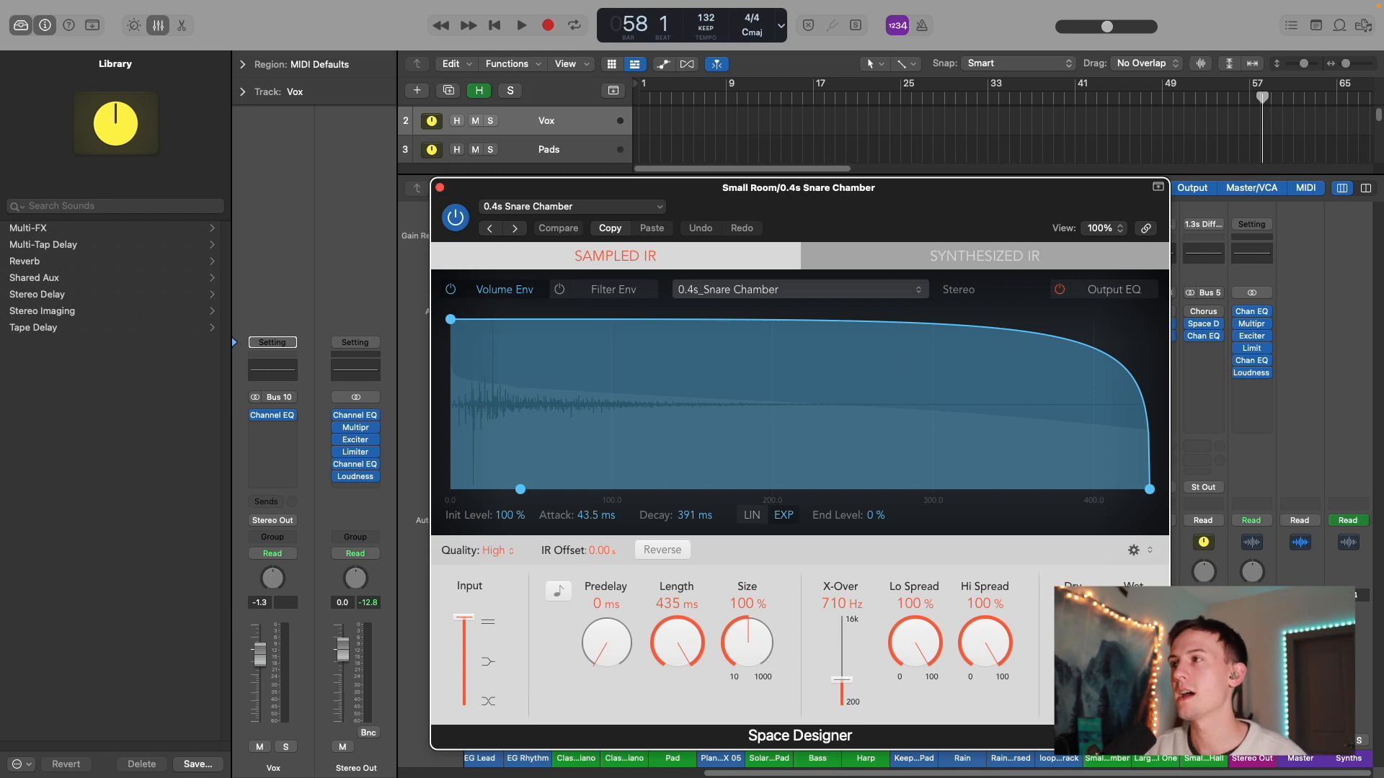
Step: Solo the Small Room reverb bus and play from about bar 35, keeping its Space Designer window in view
drag(829, 194, 530, 111)
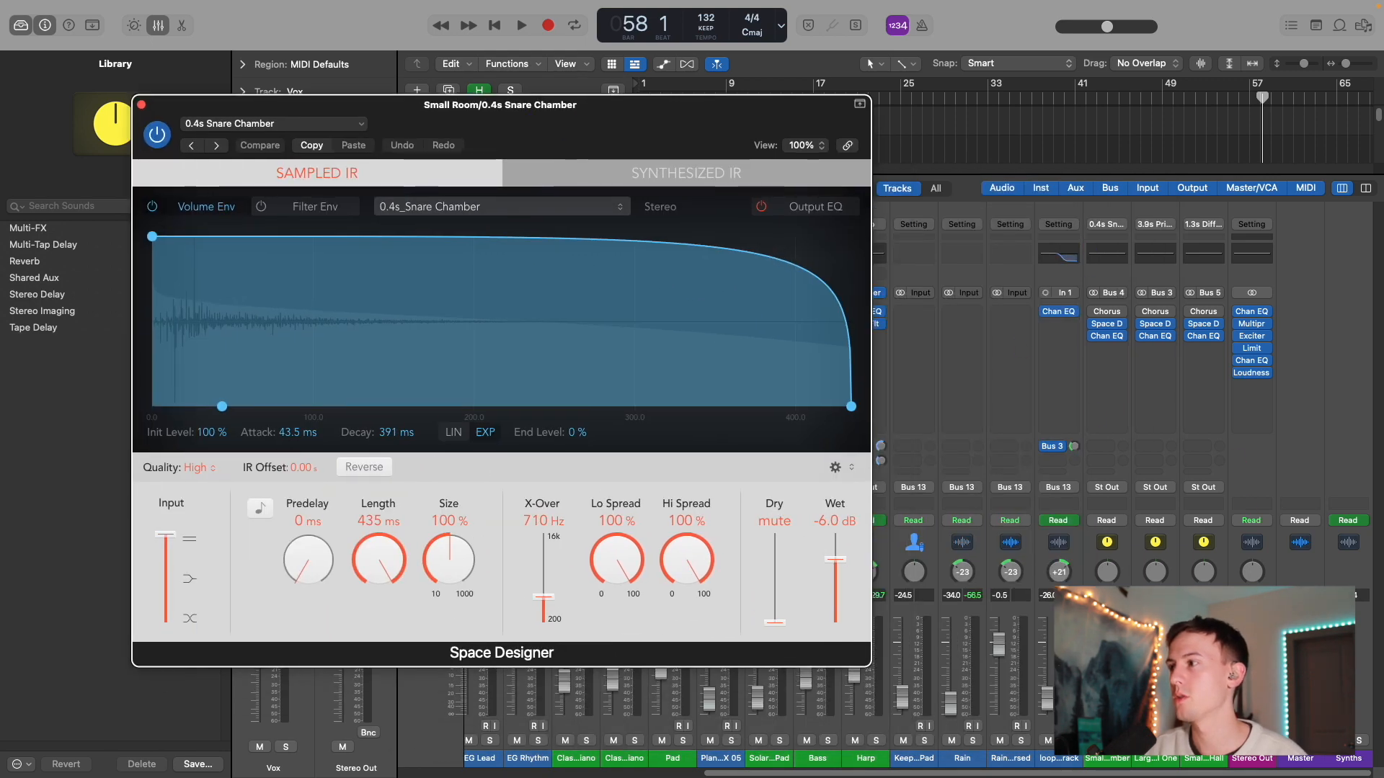
click(1117, 741)
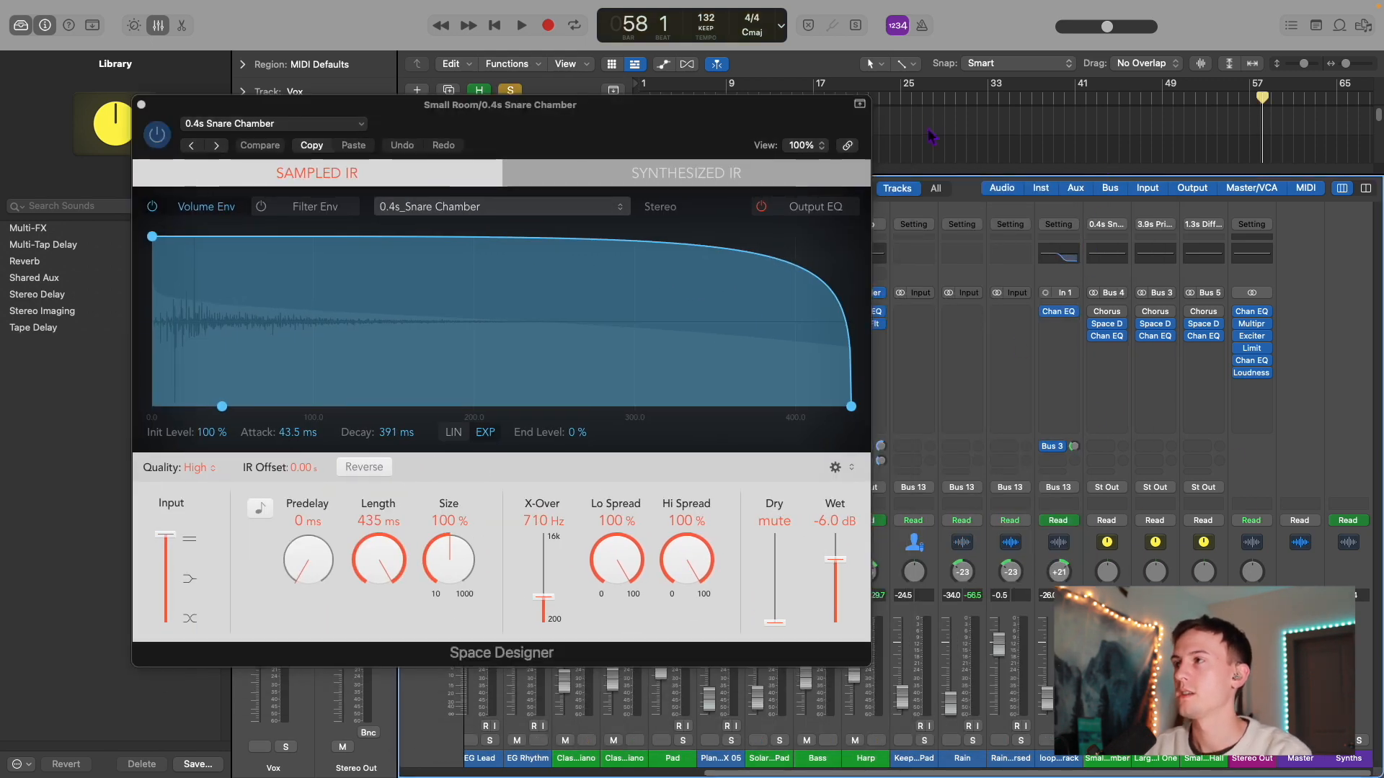
scroll(931, 134, down, 8)
click(1013, 97)
key(space)
drag(694, 132, 859, 121)
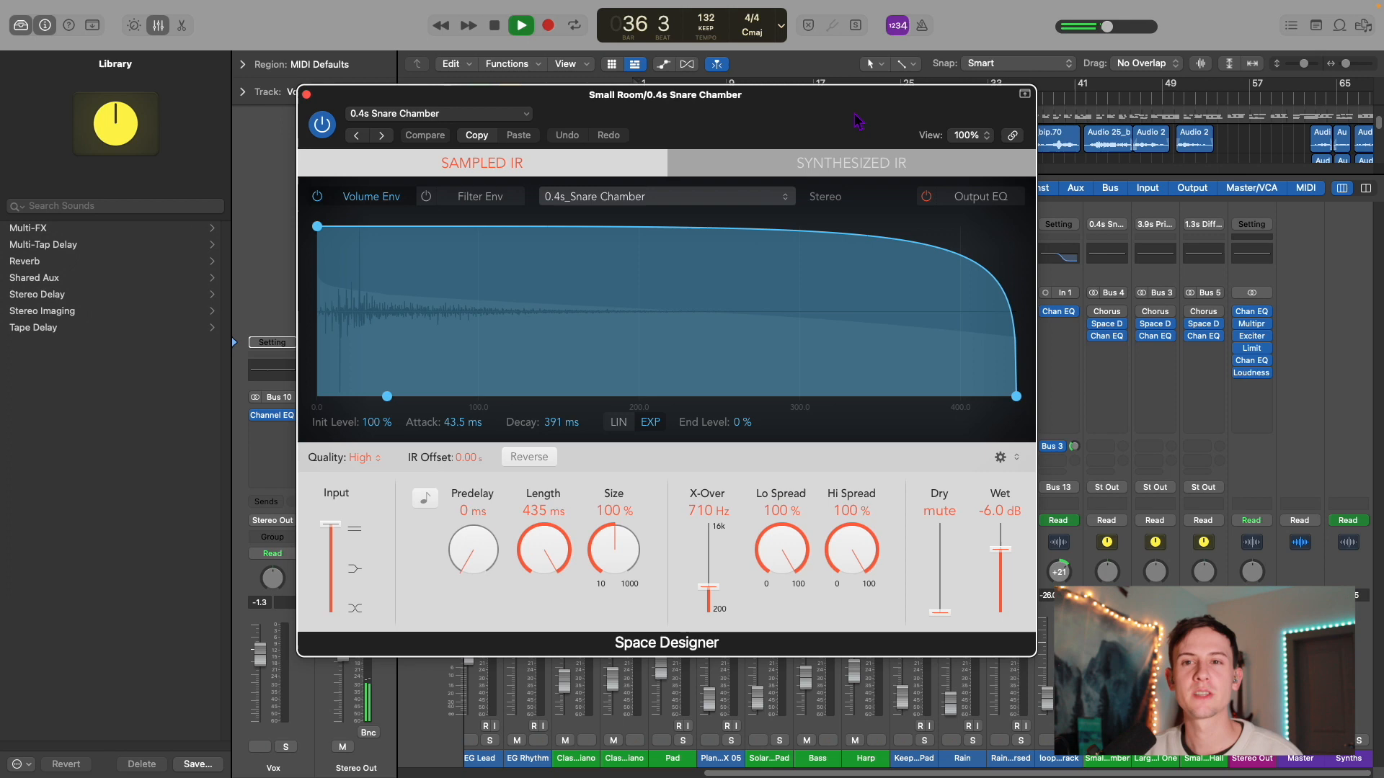
Step: Raise Space Designer's Dry level to 0.0 dB, return it to mute, and close the Small Room reverb window
drag(942, 612, 948, 532)
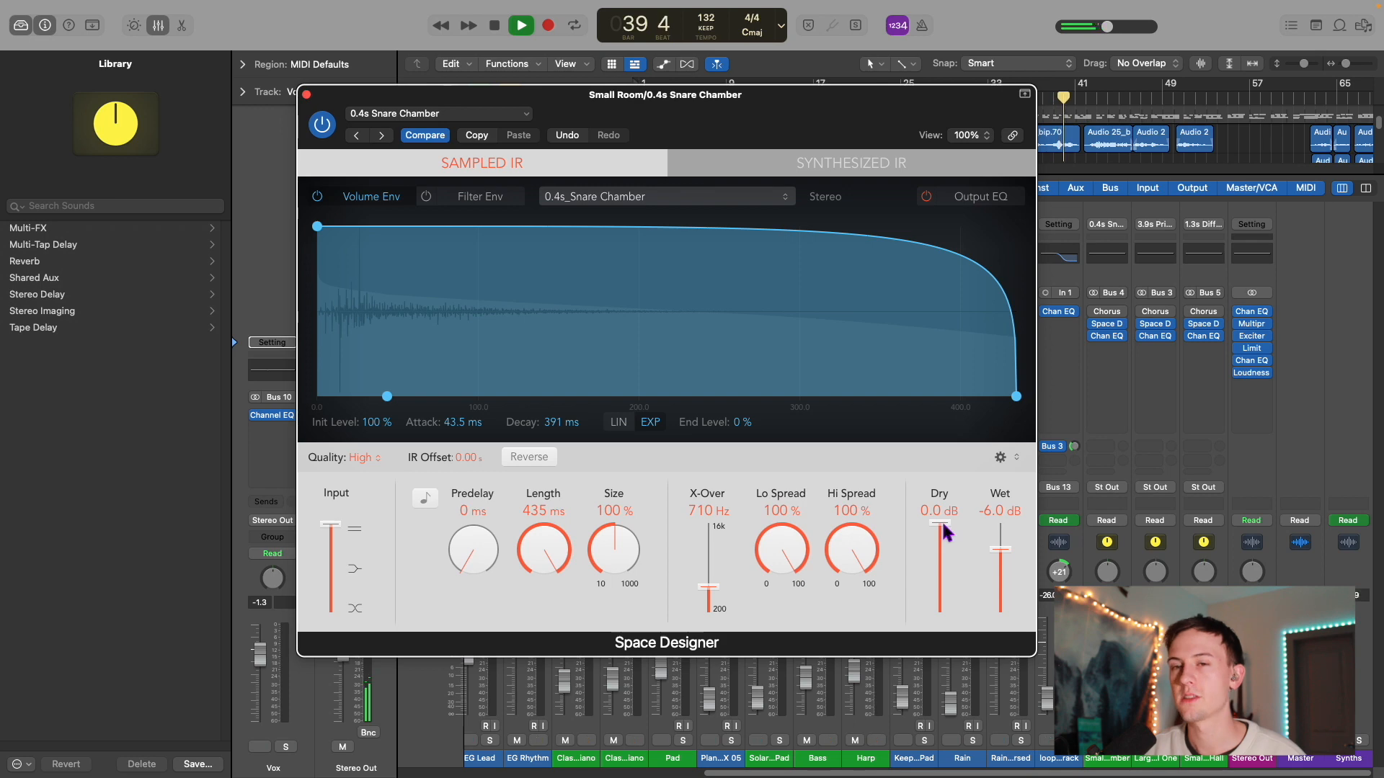
drag(944, 531, 941, 613)
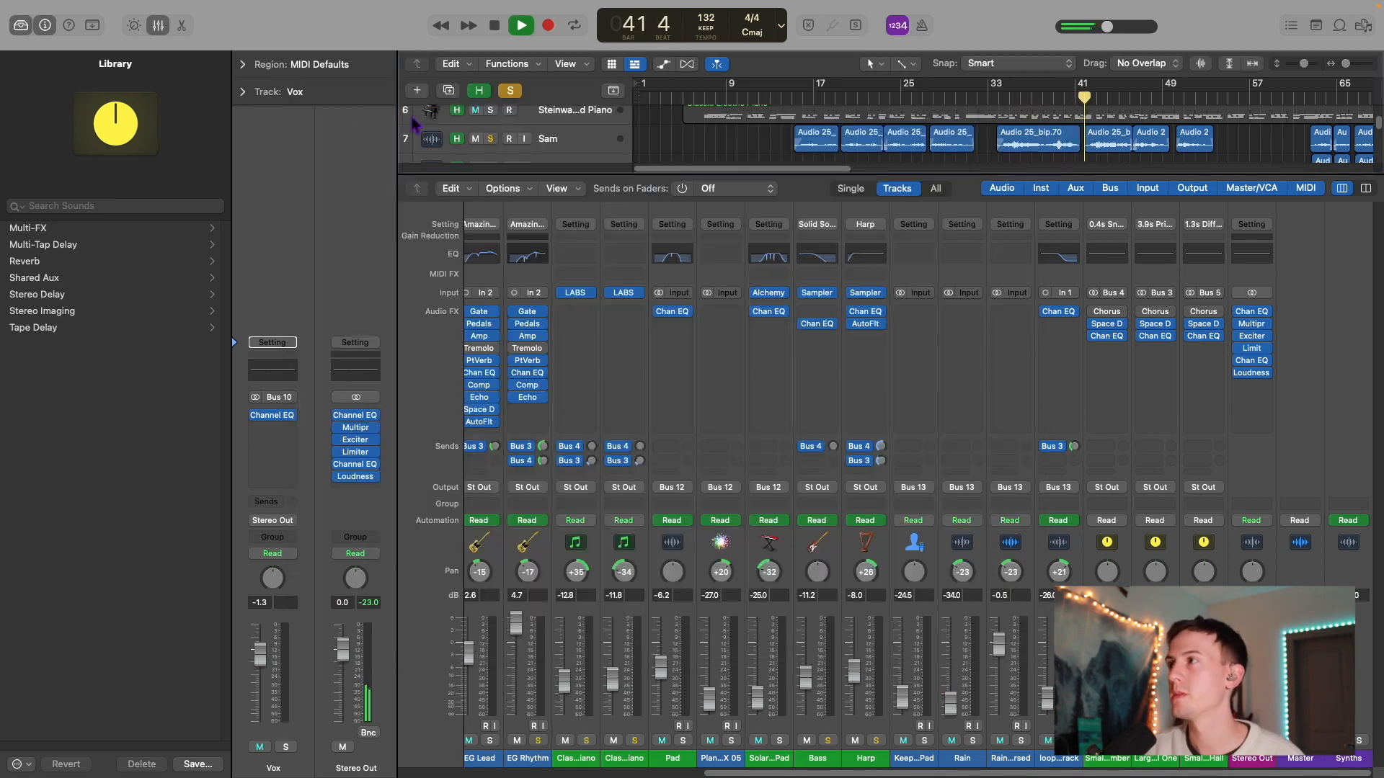
click(306, 94)
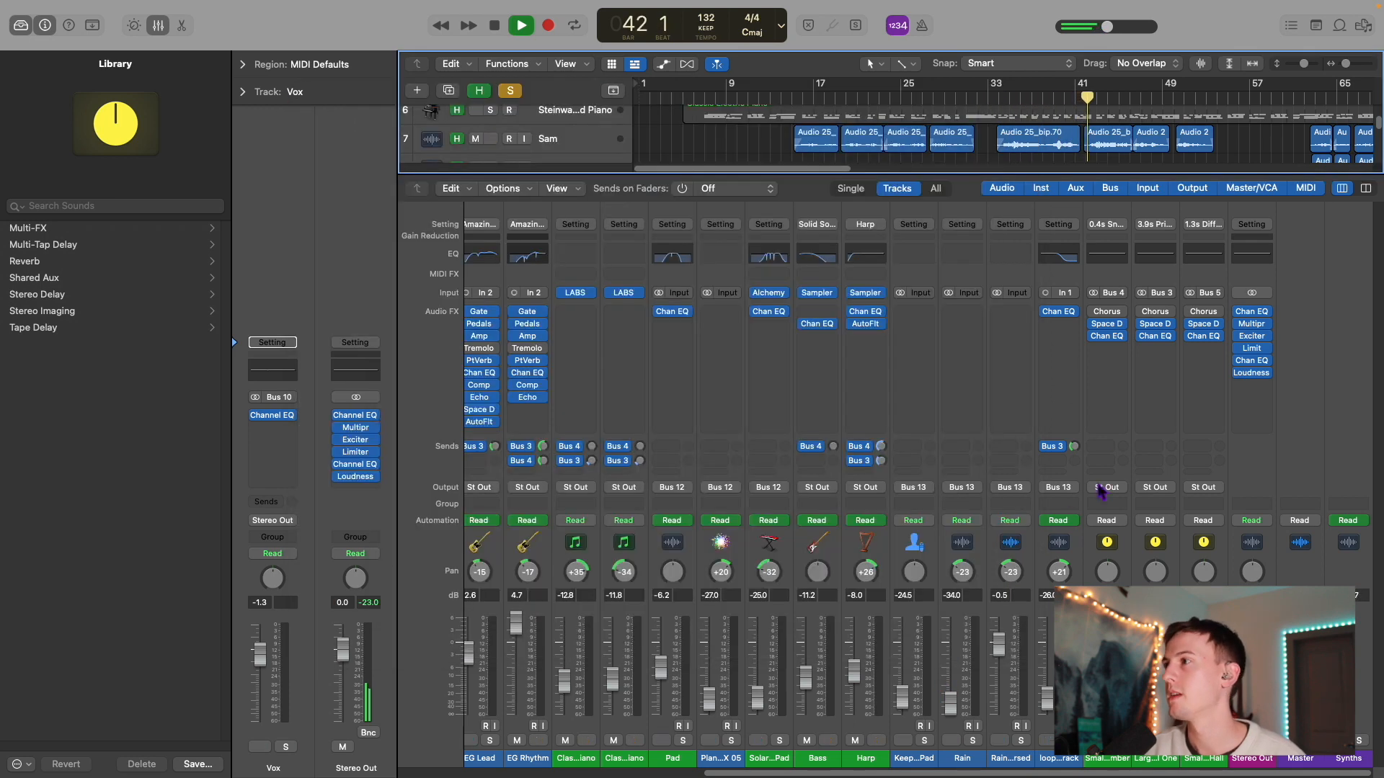
Step: Compare the full mix with the Small Room bus by turning its solo off and on again, and stop playback
scroll(1113, 691, up, 1)
click(1117, 740)
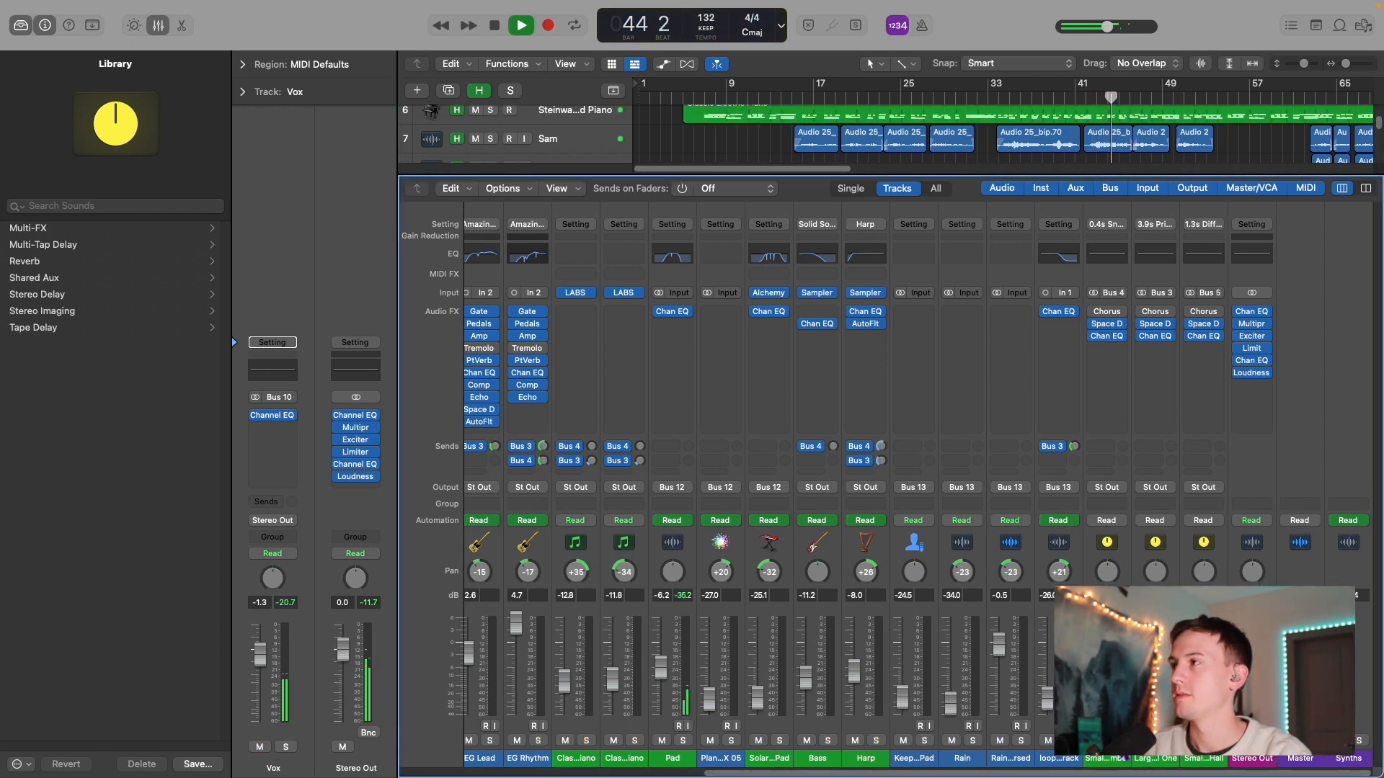
click(1117, 741)
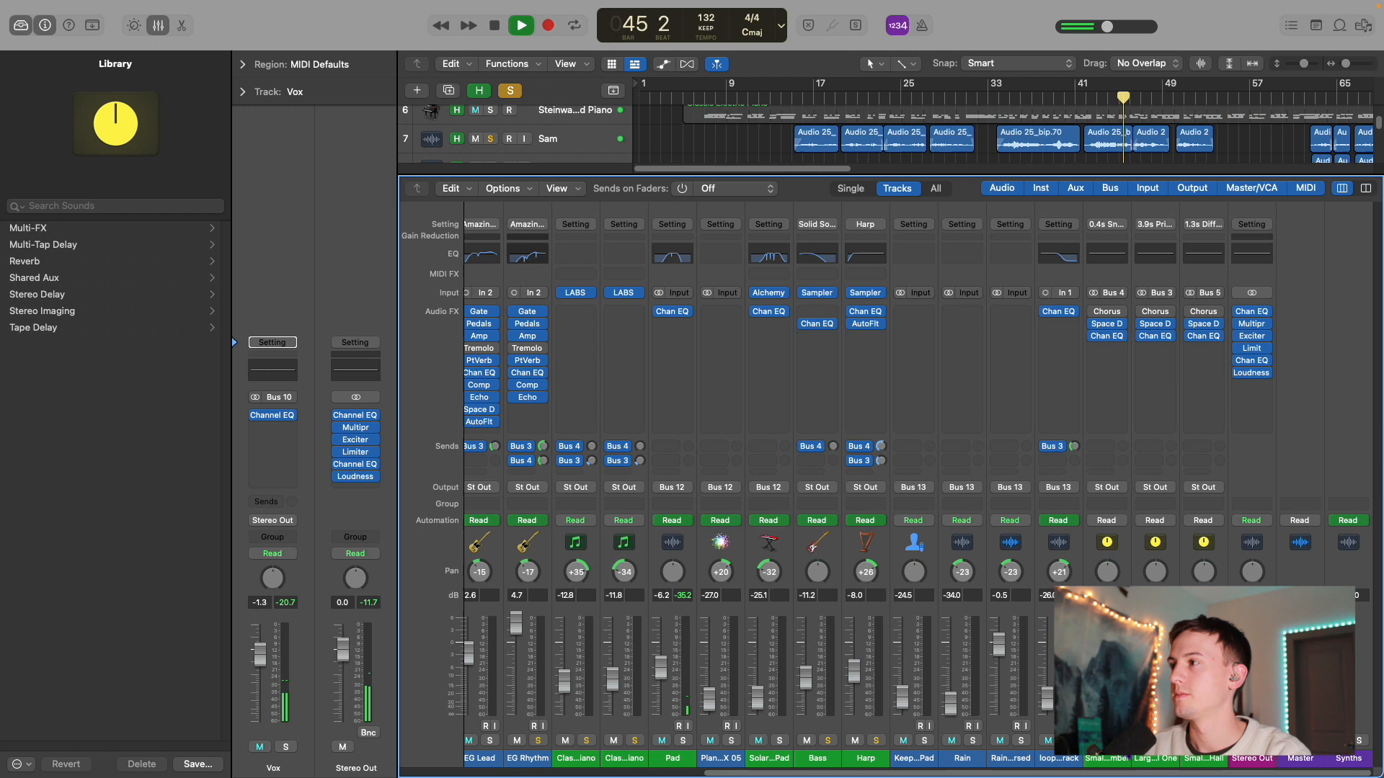
key(space)
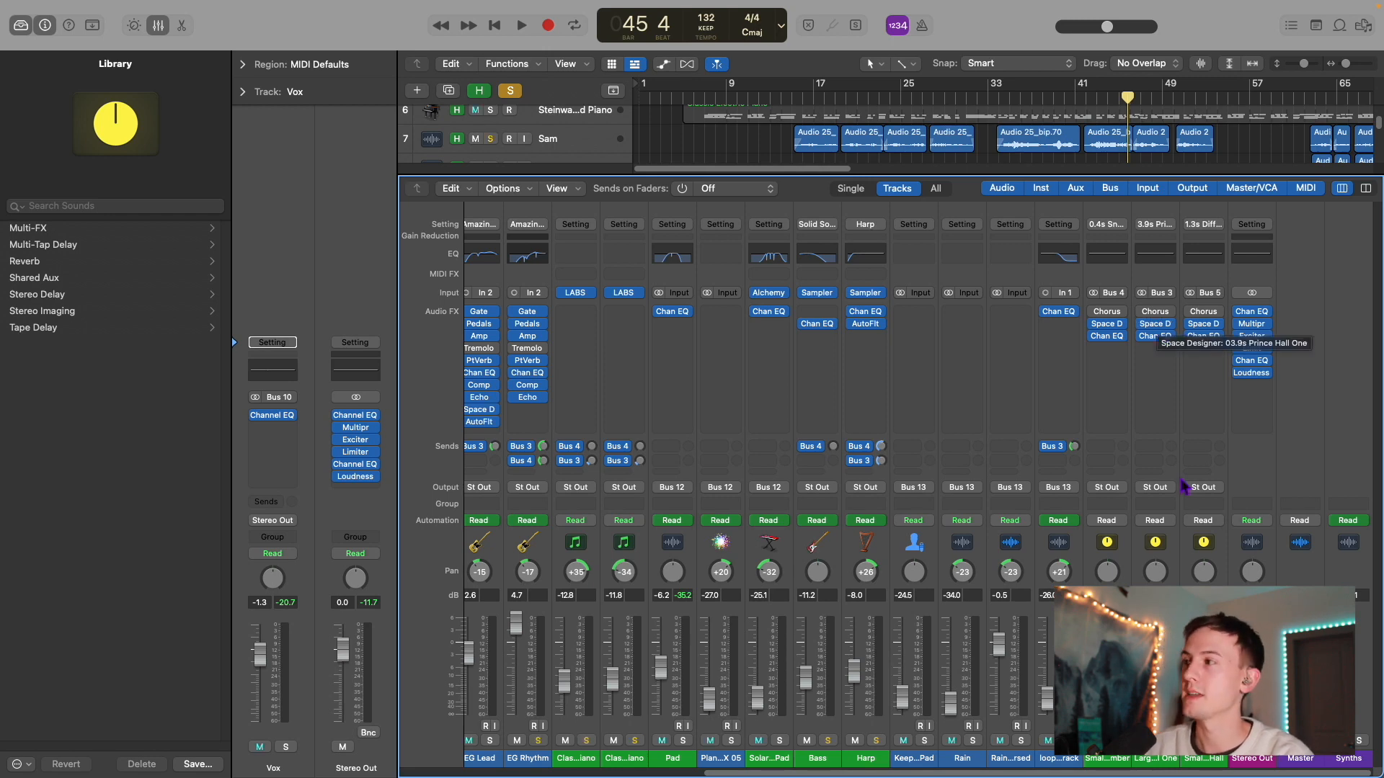
Step: View the Large Hall bus's Space Designer, solo that bus, play from bar 33, and close the reverb window
click(1160, 329)
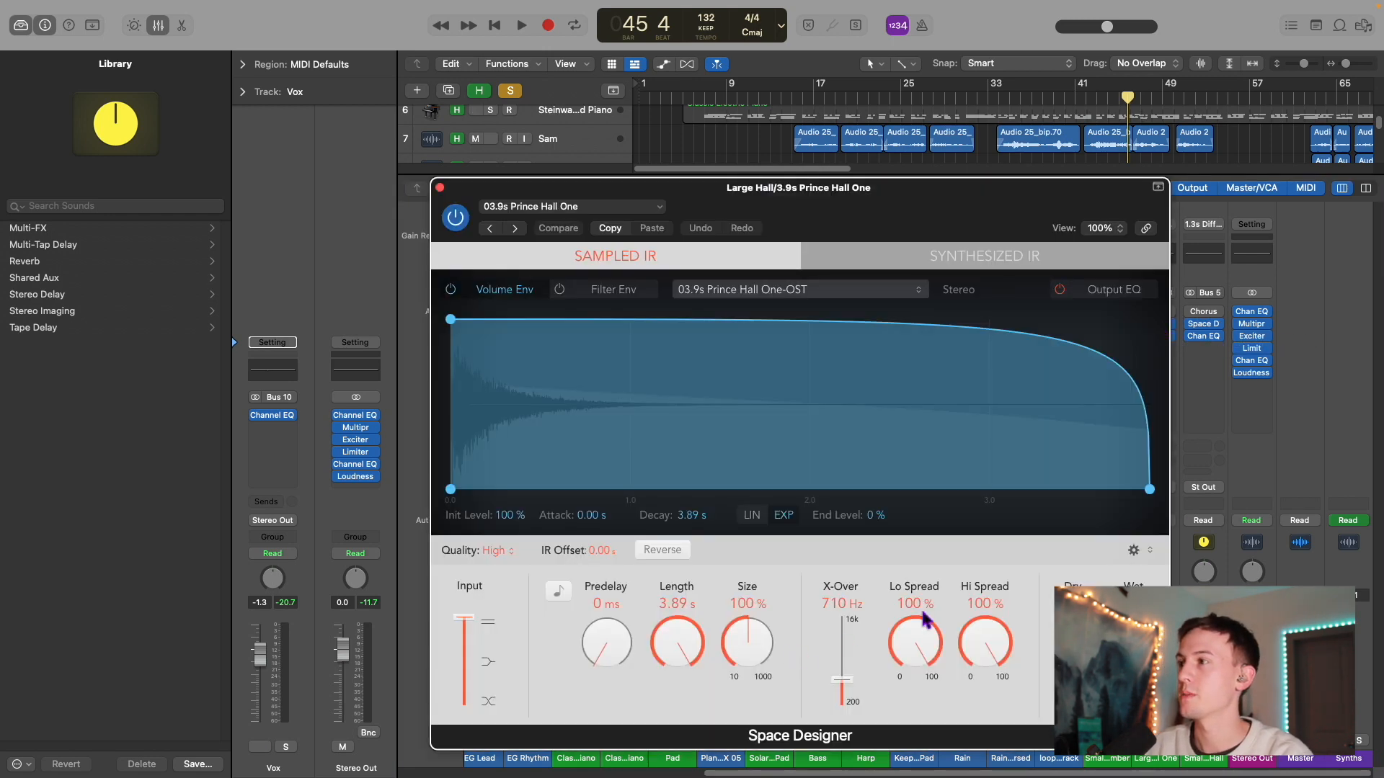
drag(1047, 190, 822, 188)
click(1165, 740)
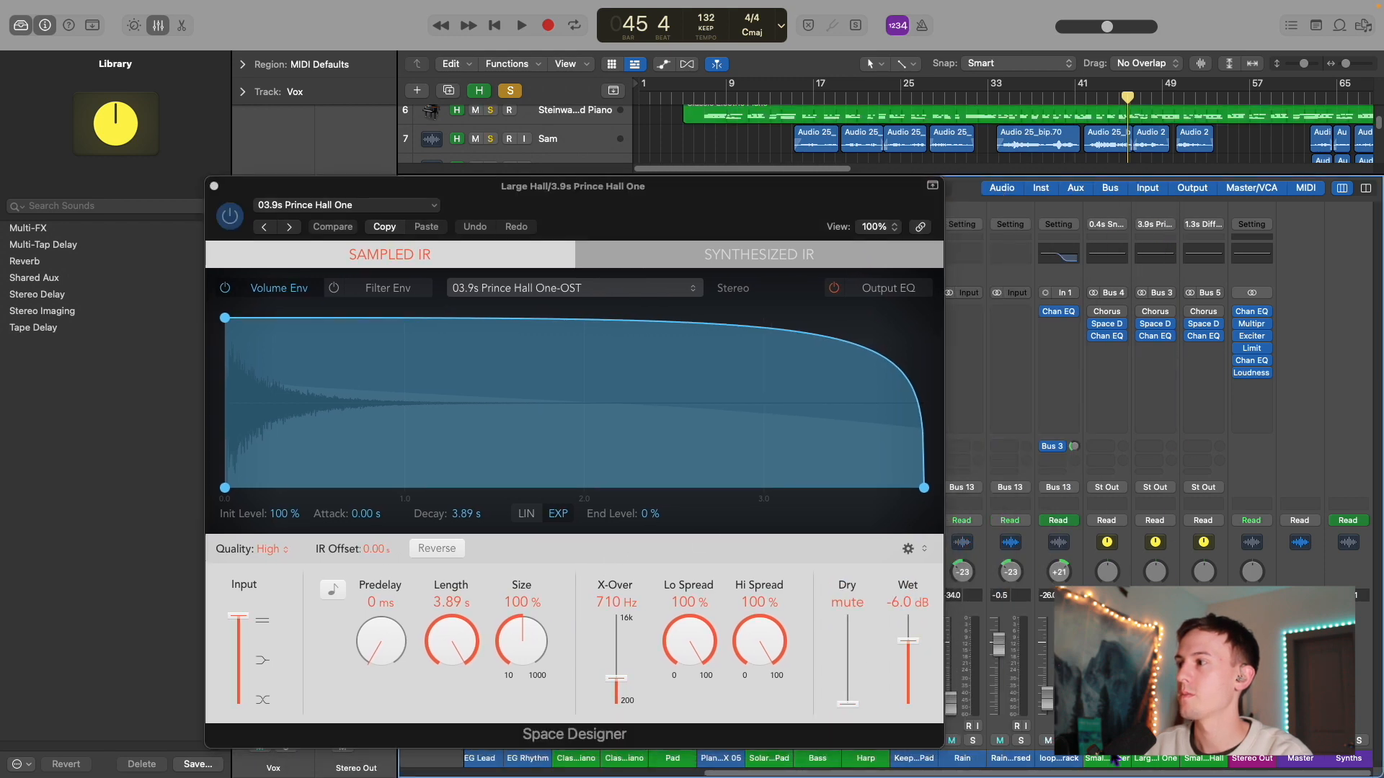
click(996, 94)
key(space)
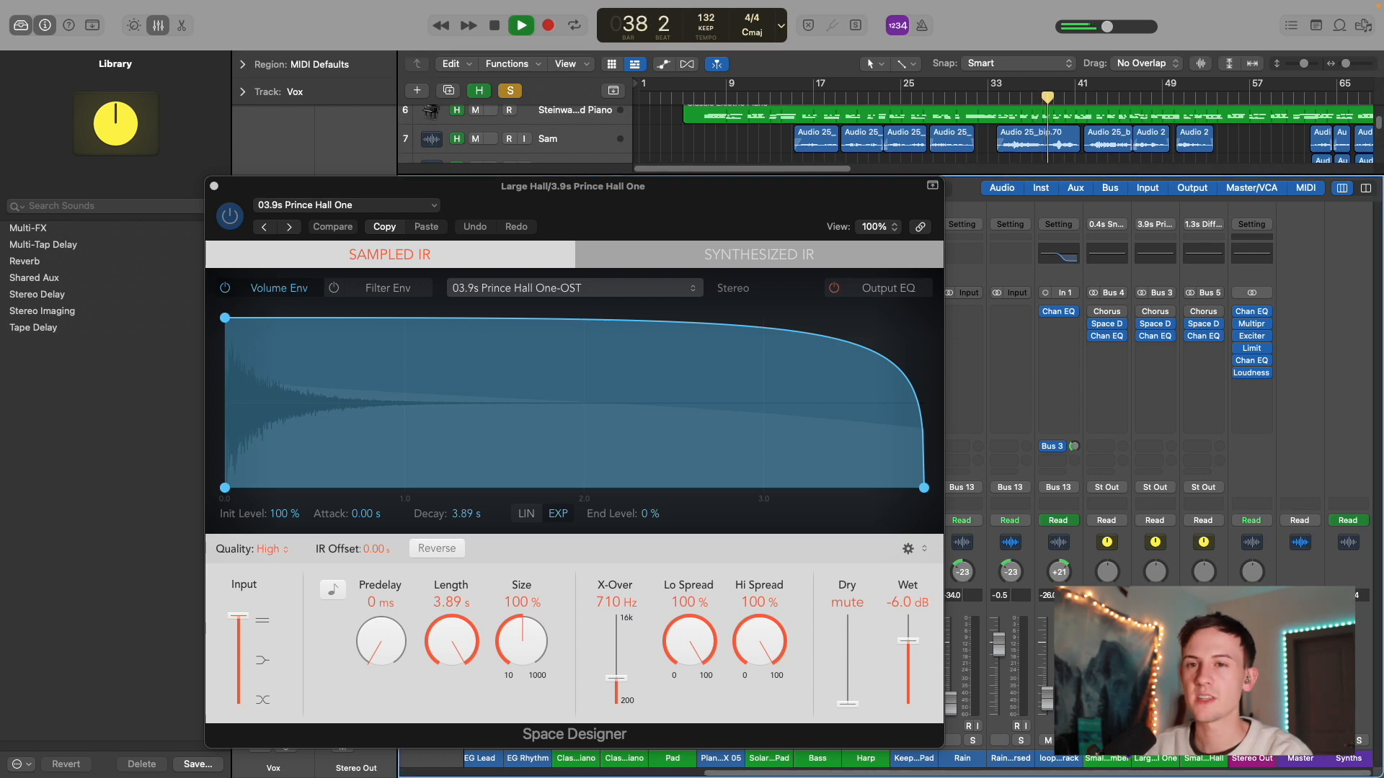
drag(209, 191, 252, 186)
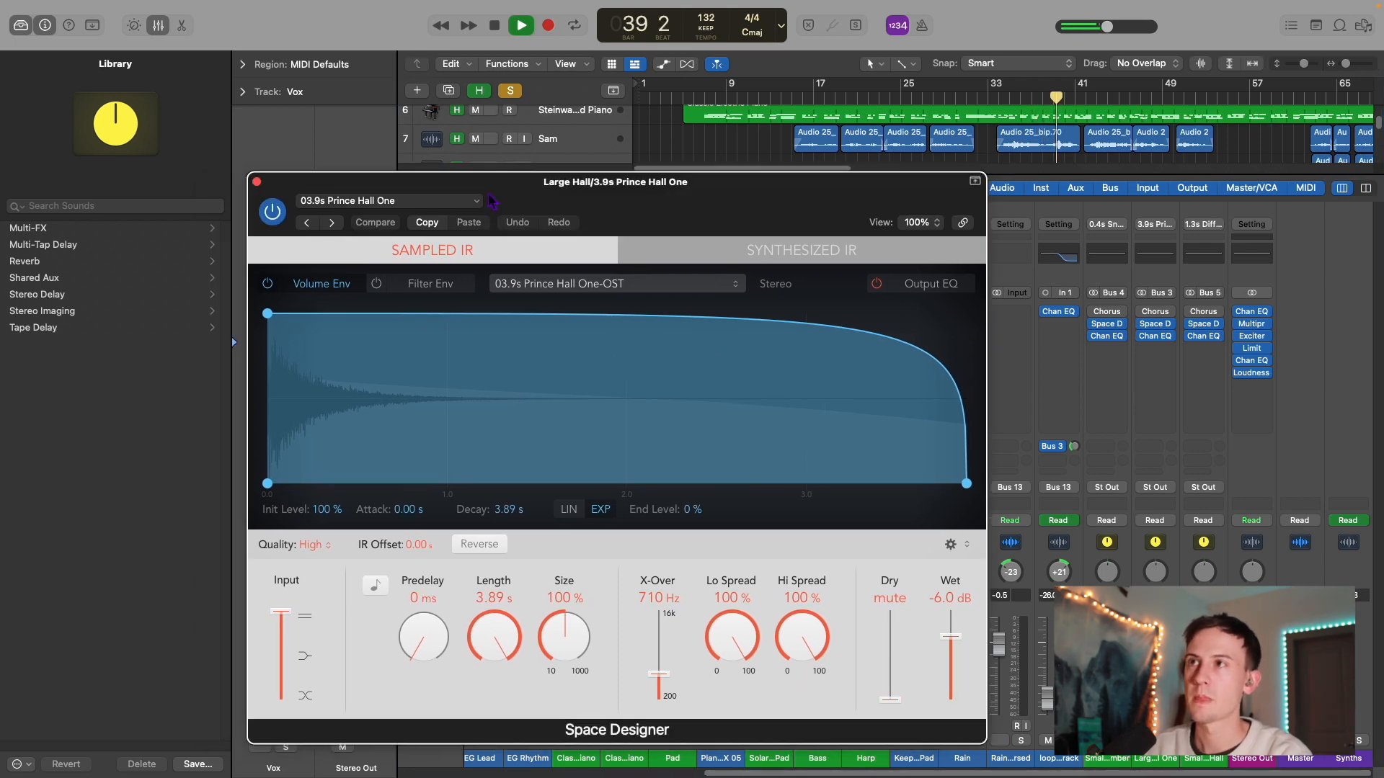
click(257, 181)
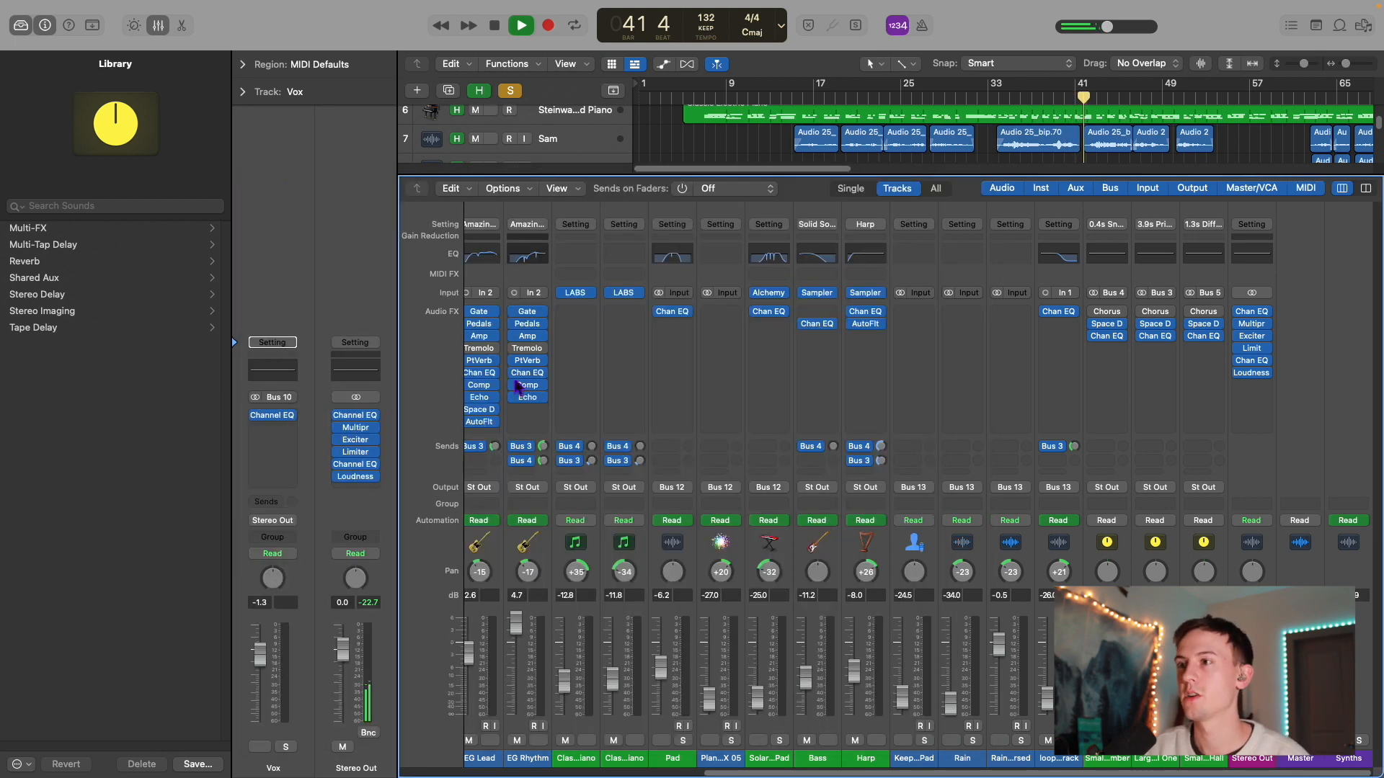
Step: Examine the bus sends on the channel strips across the mixer to see which tracks feed the reverb buses
scroll(668, 418, right, 2)
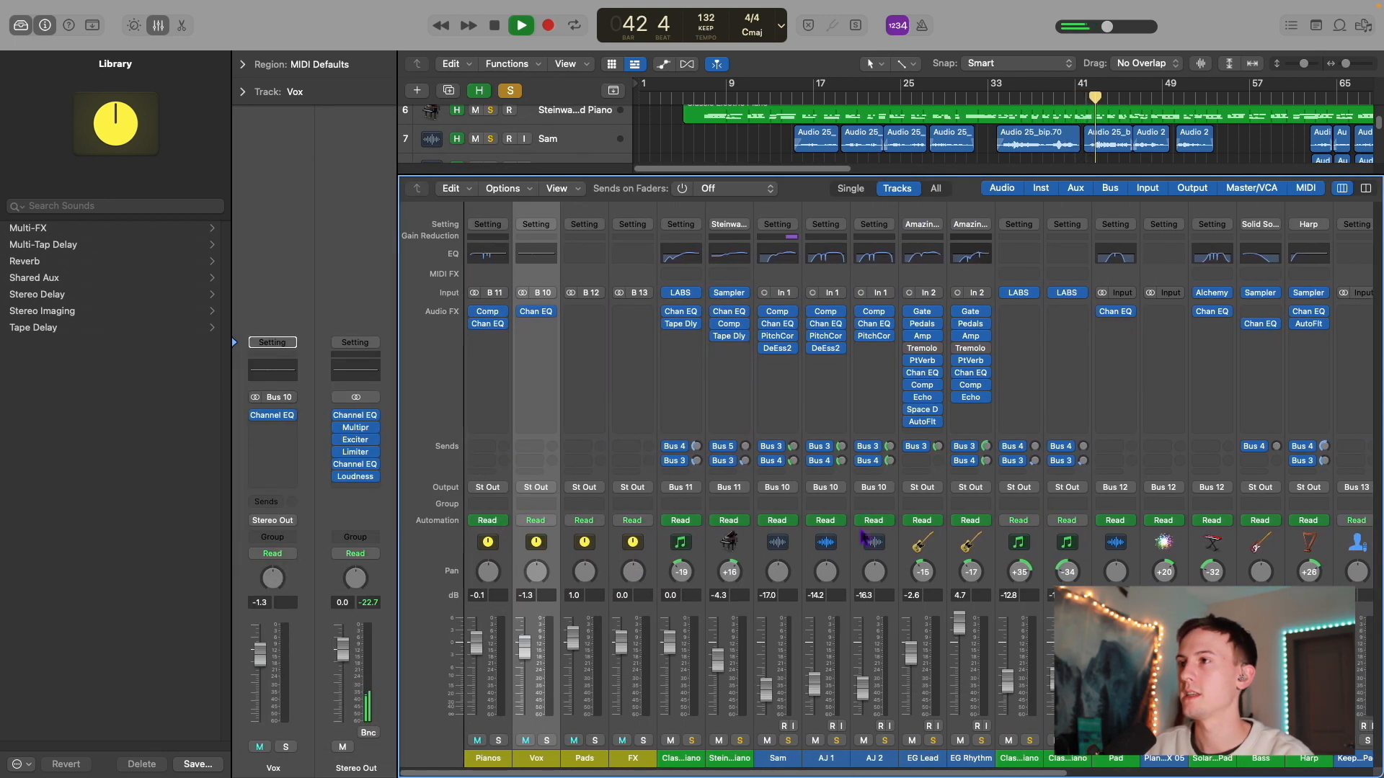
drag(793, 449, 794, 452)
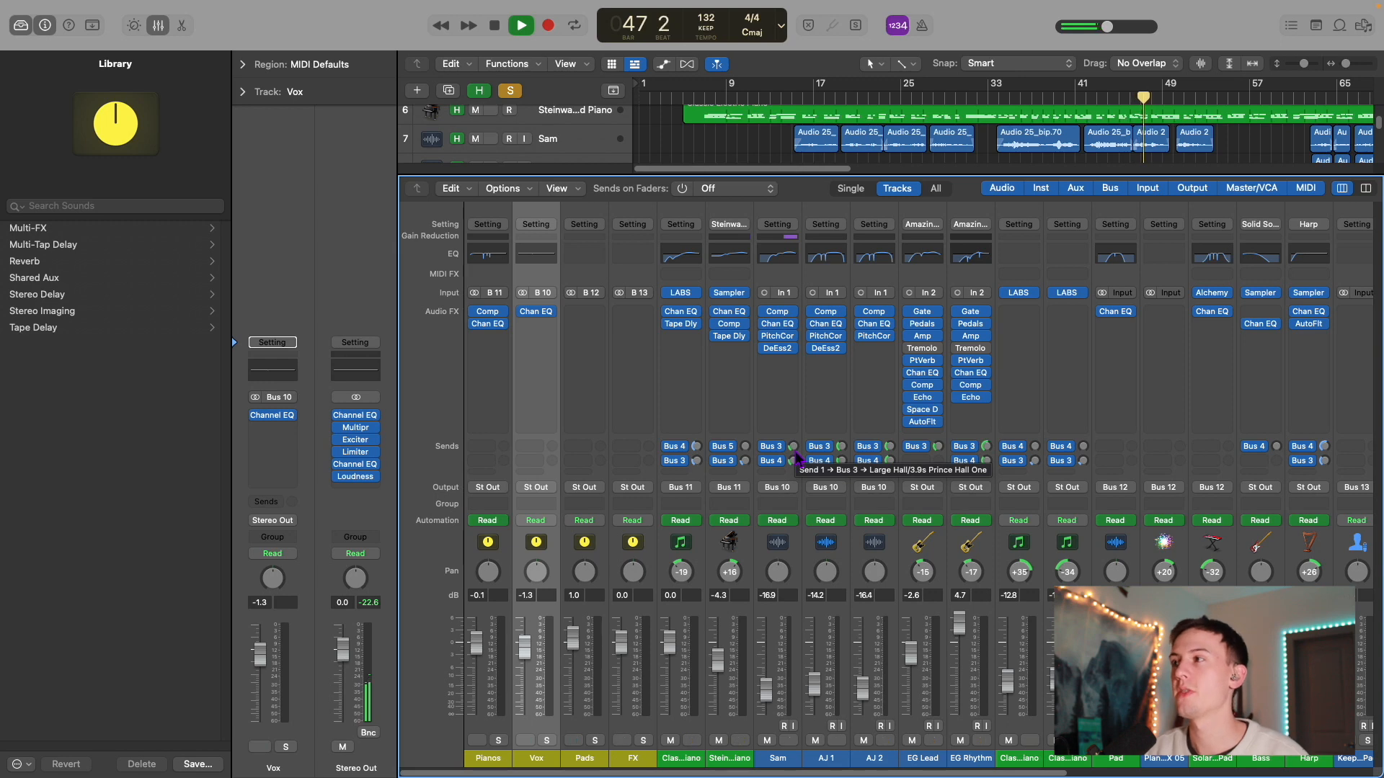
scroll(704, 452, right, 3)
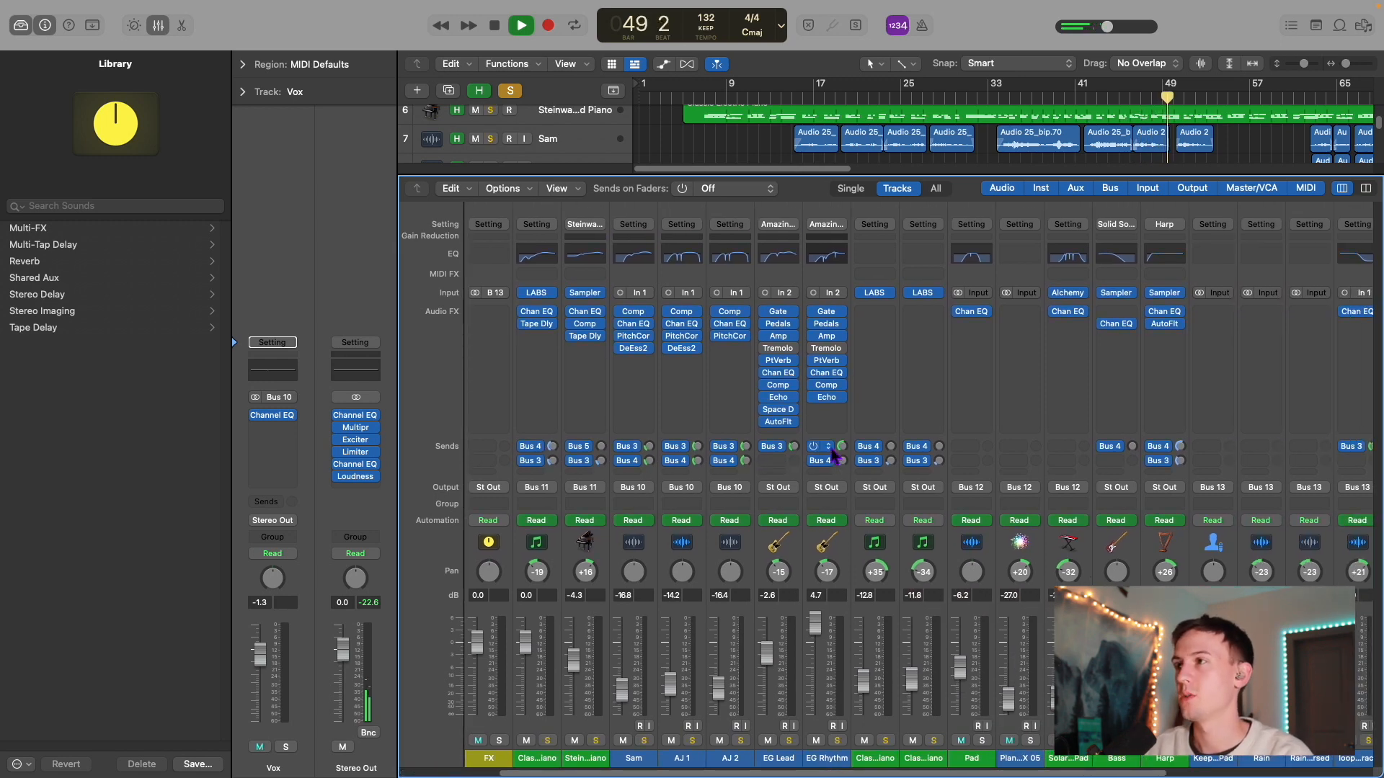
scroll(836, 456, right, 1)
scroll(834, 454, right, 5)
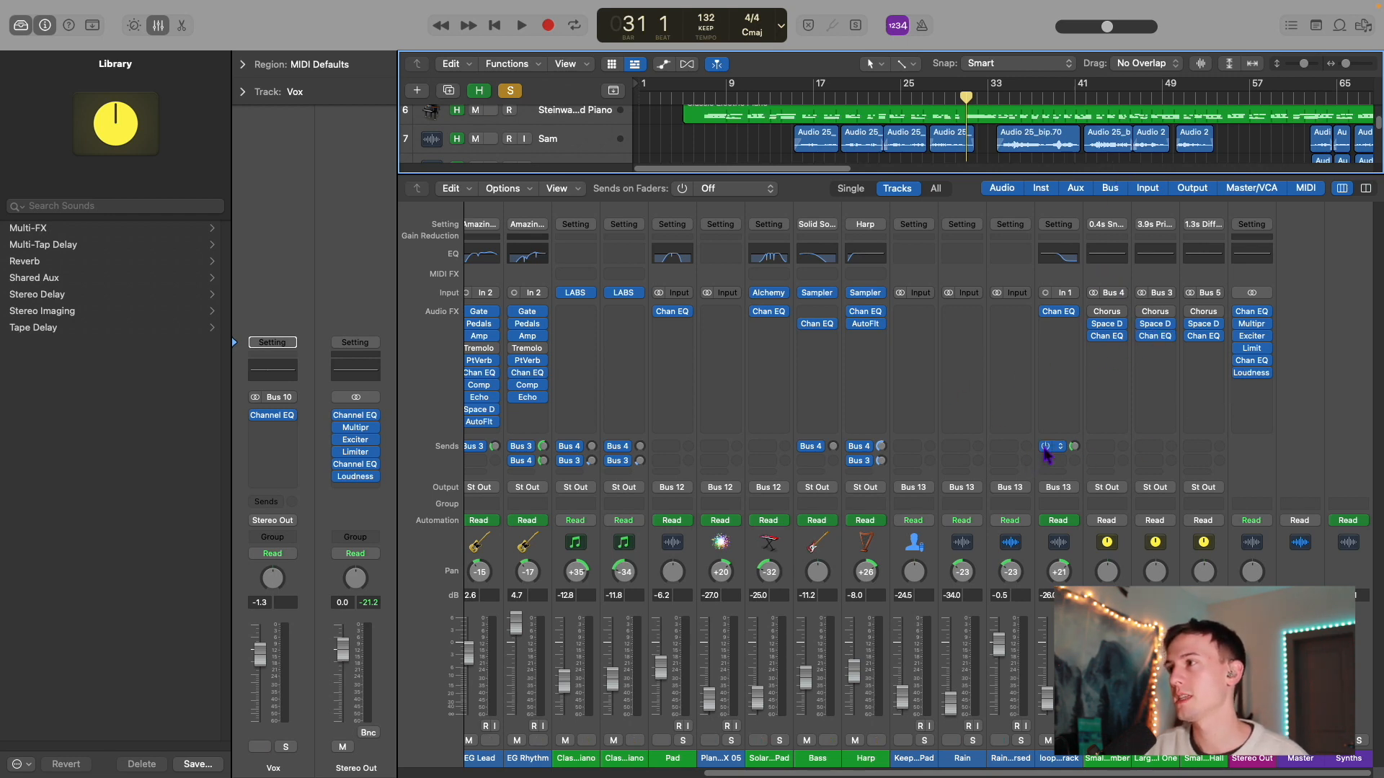
scroll(872, 461, left, 10)
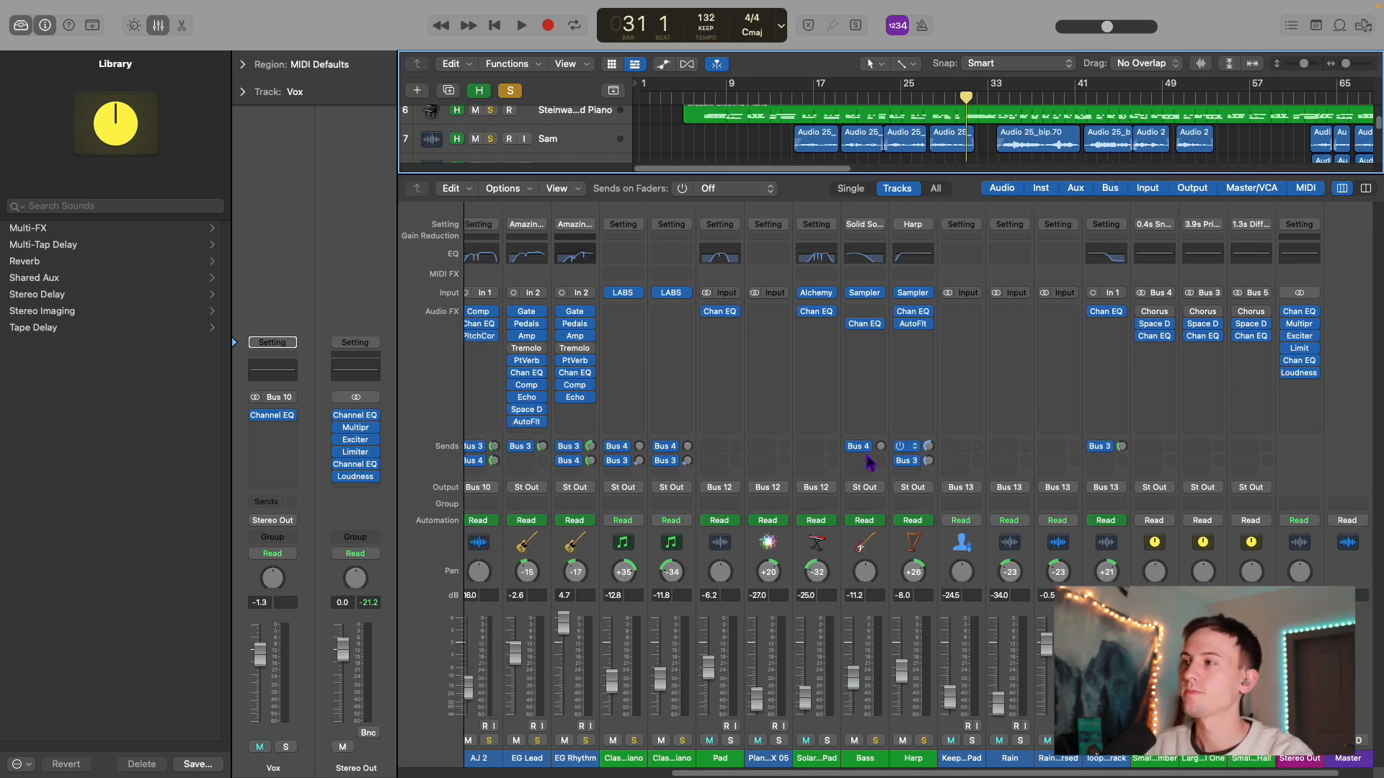
scroll(668, 471, up, 1)
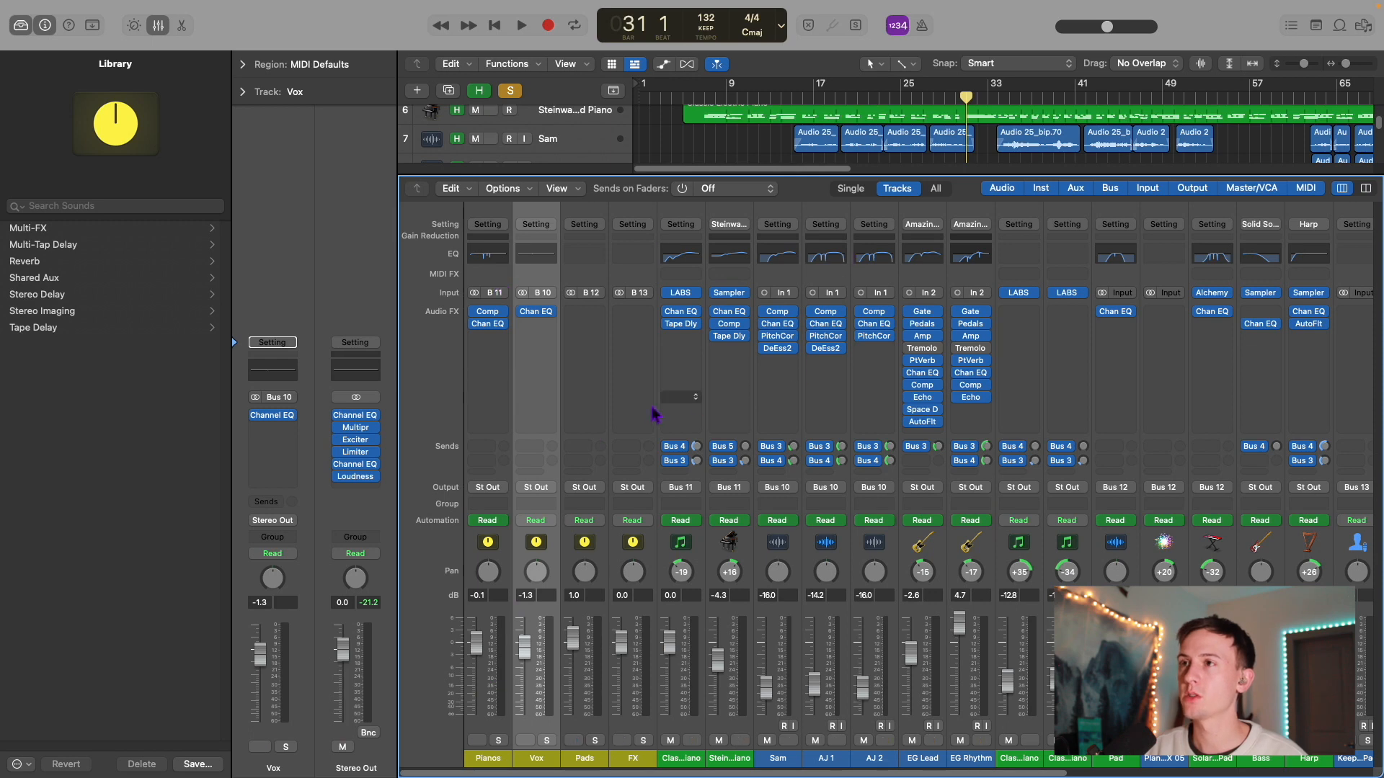
Step: Select the Pianos bus and view its Compressor and Channel EQ, closing each plug-in window
click(503, 281)
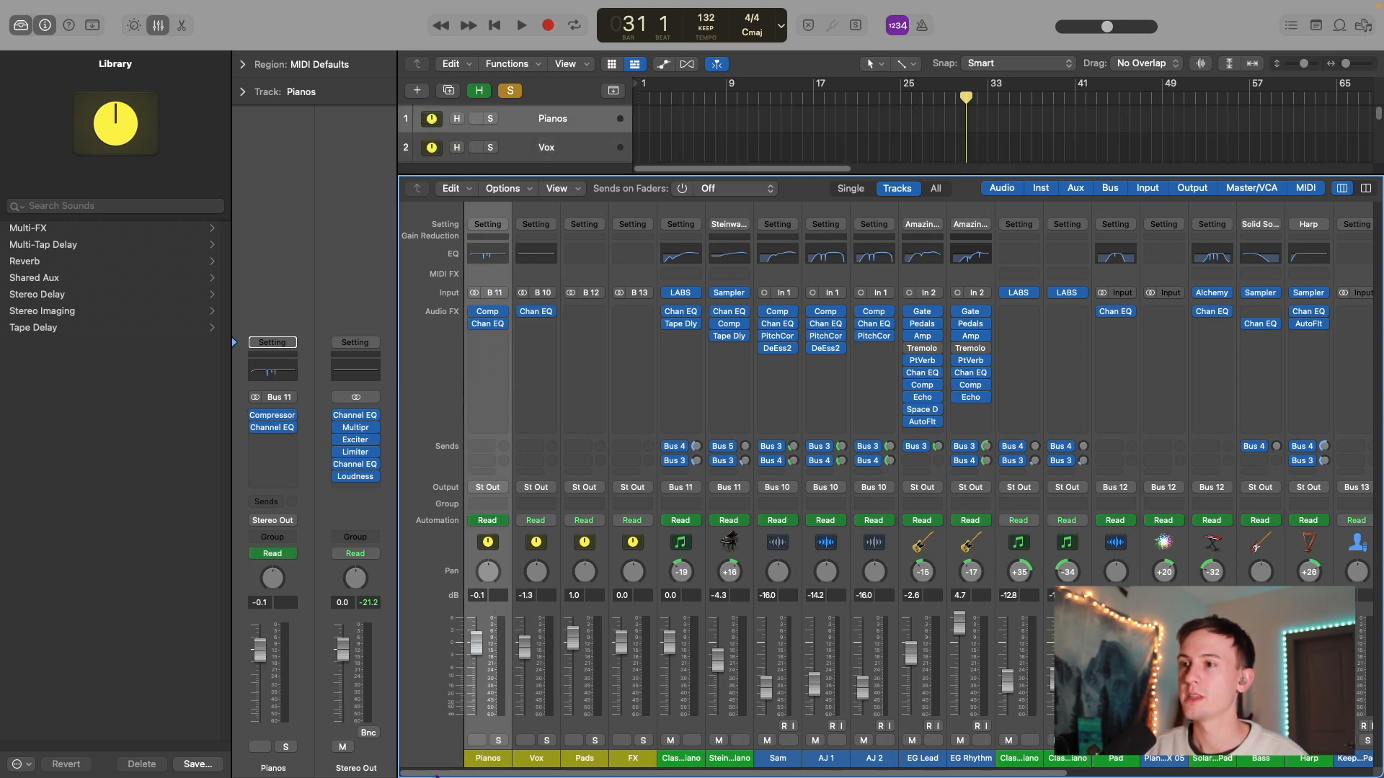
click(488, 313)
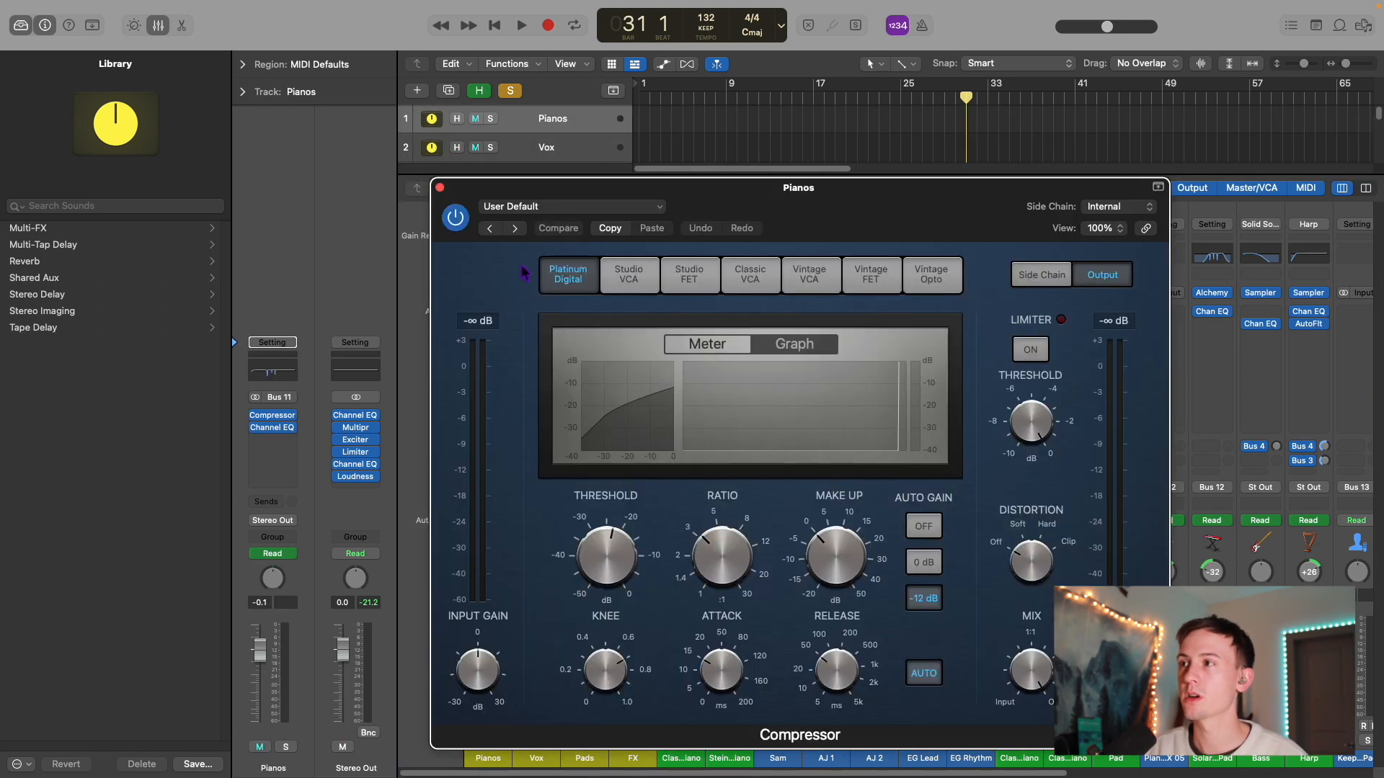
click(440, 188)
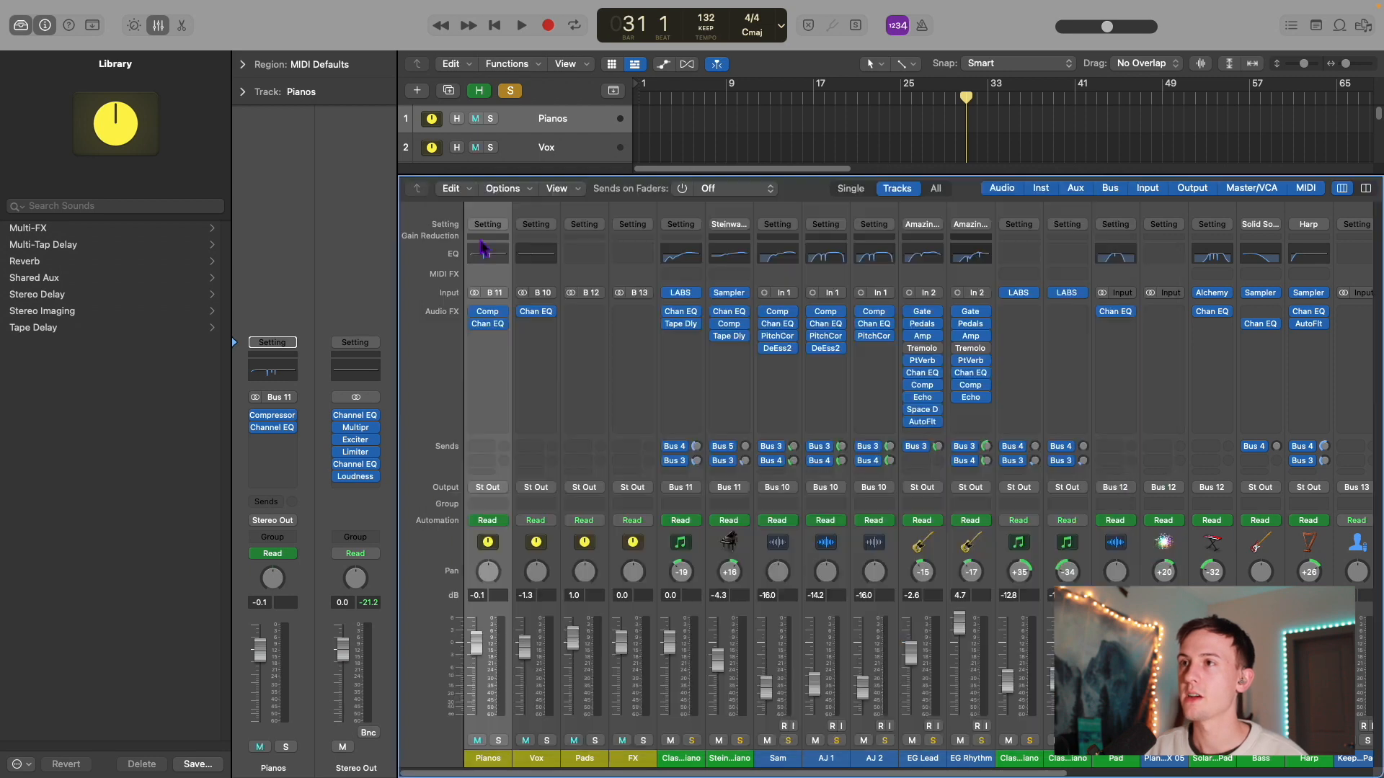
click(494, 324)
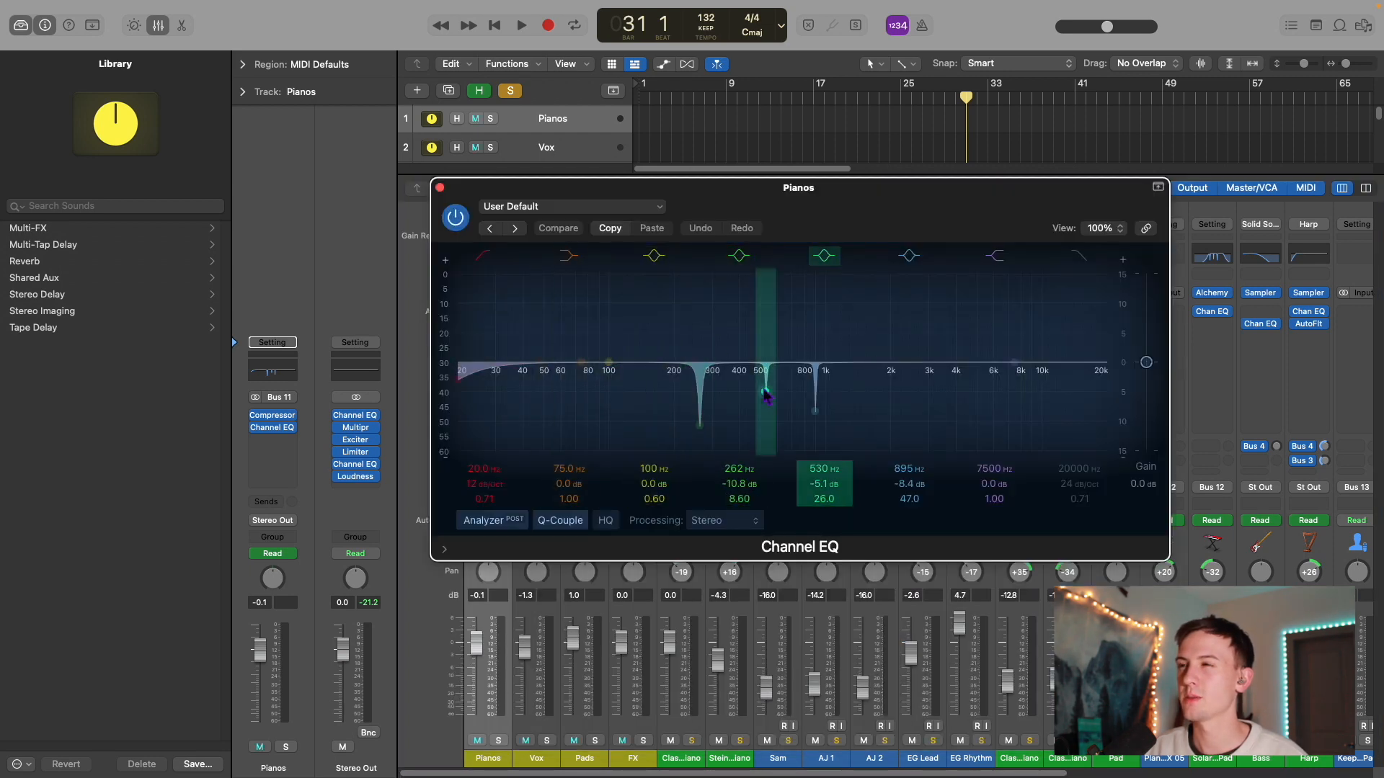
click(440, 187)
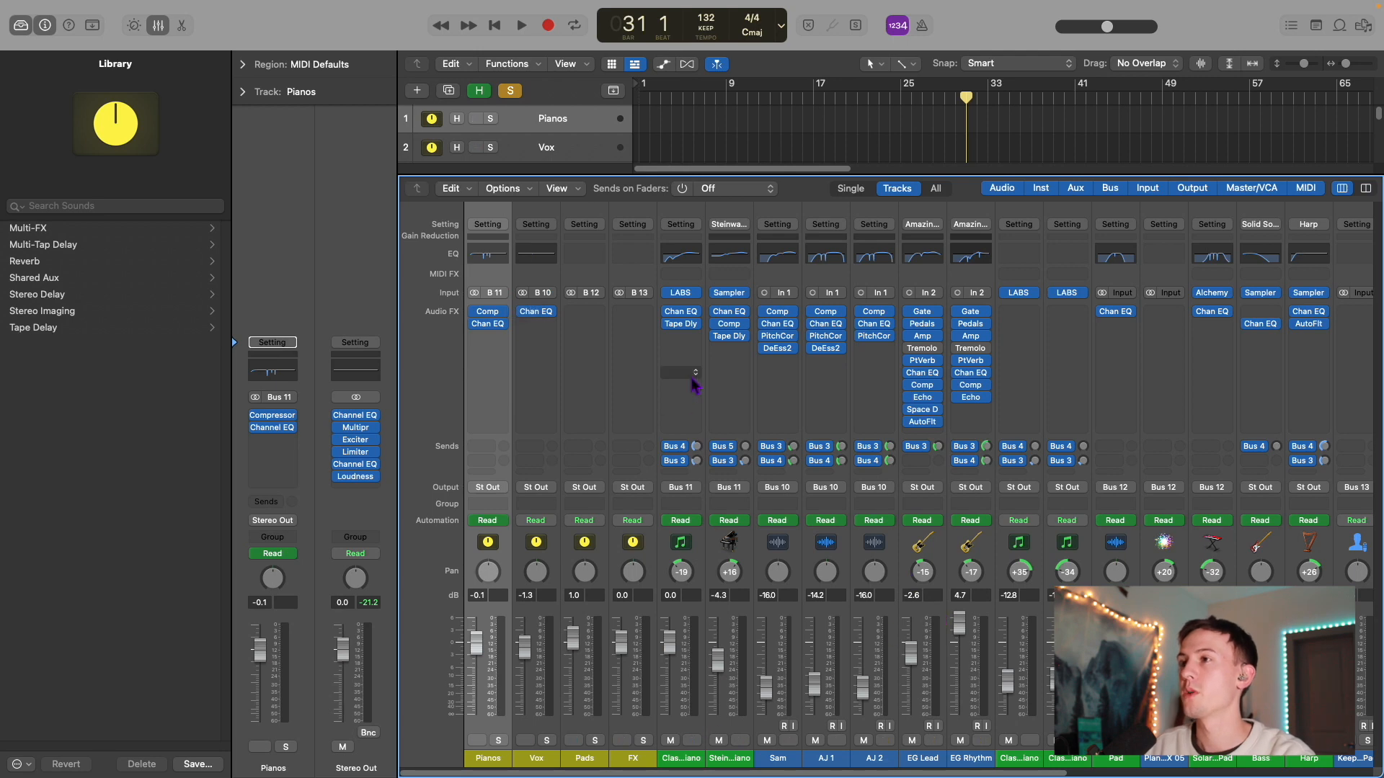
Step: Choose Bus 11 (Pianos) as the output of the first Classic Electric Piano channel strip
click(690, 496)
mouse_move(710, 549)
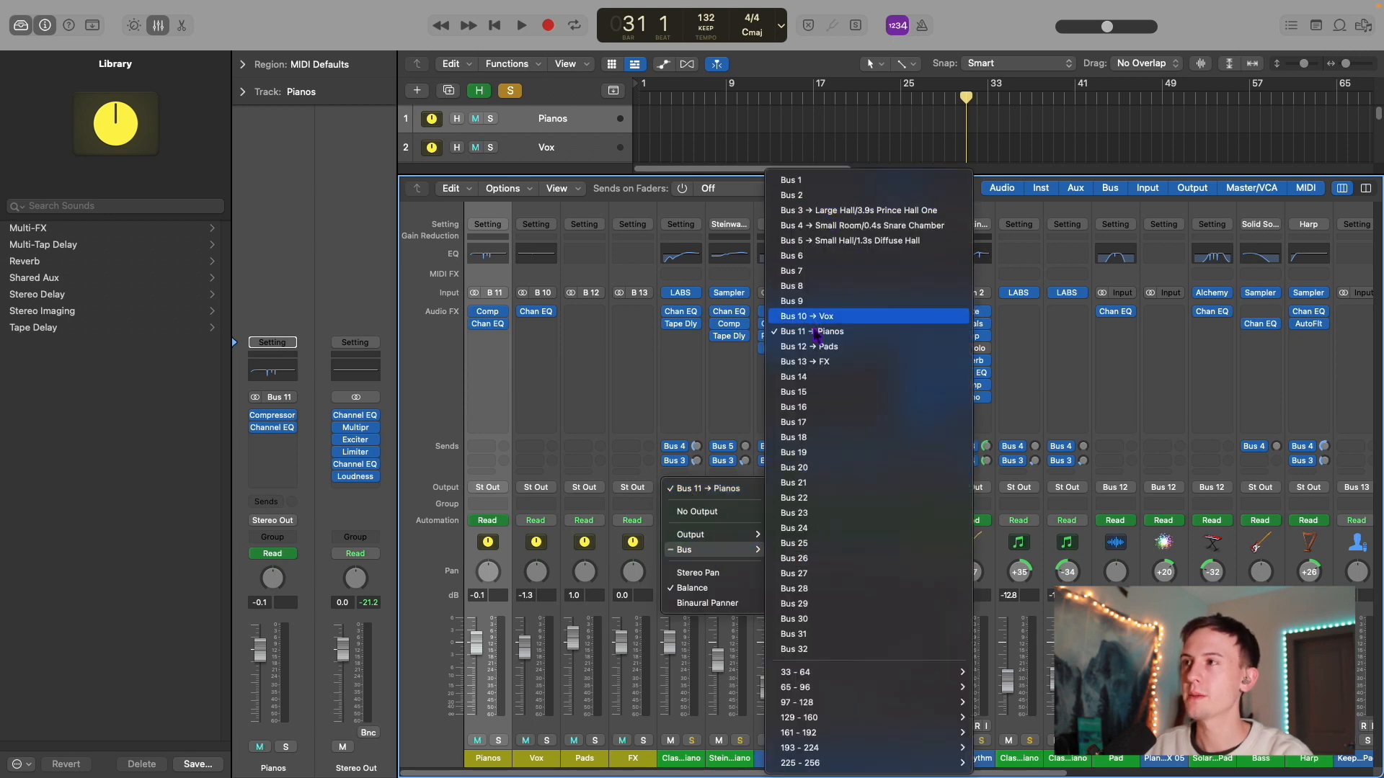
click(843, 333)
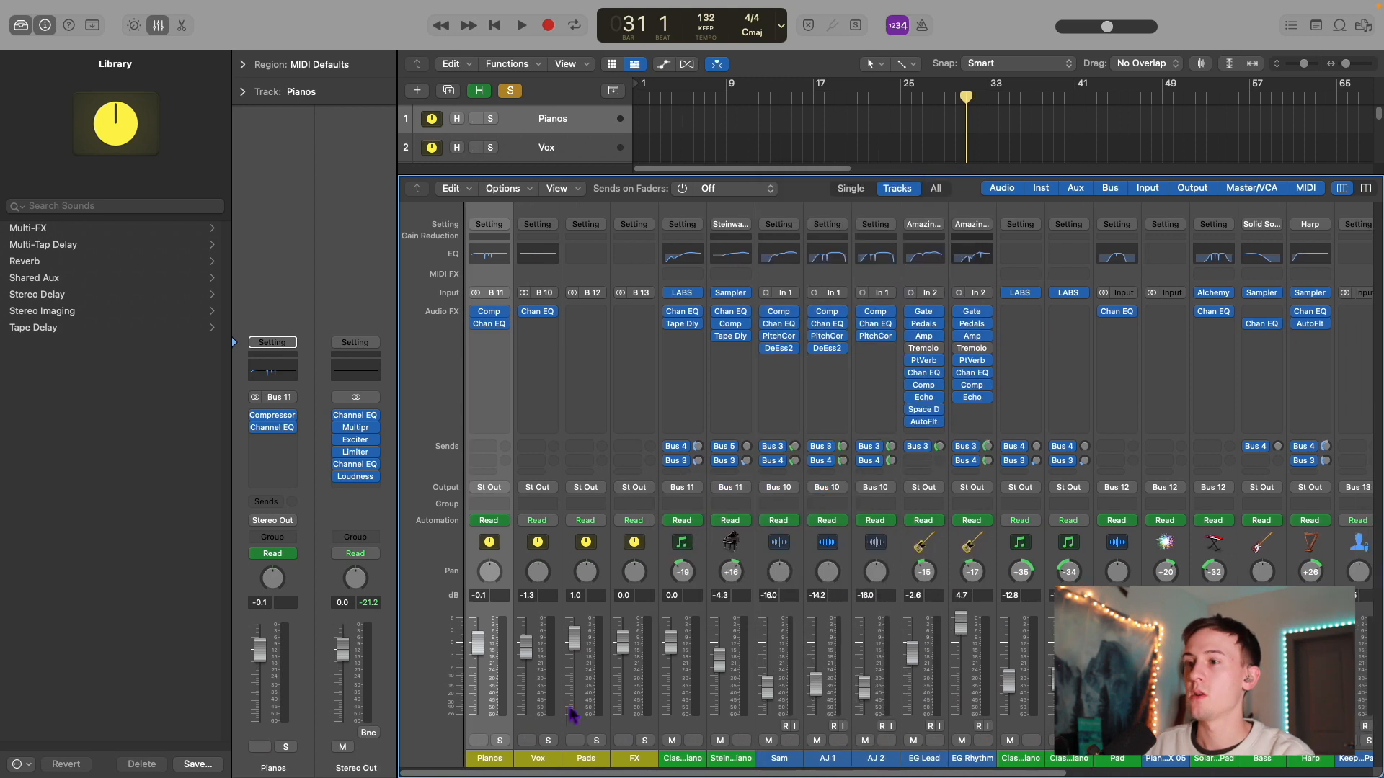
Step: Select the Pads bus, view the available plug-ins for the FX bus's empty effect slot, and dismiss the list
click(595, 224)
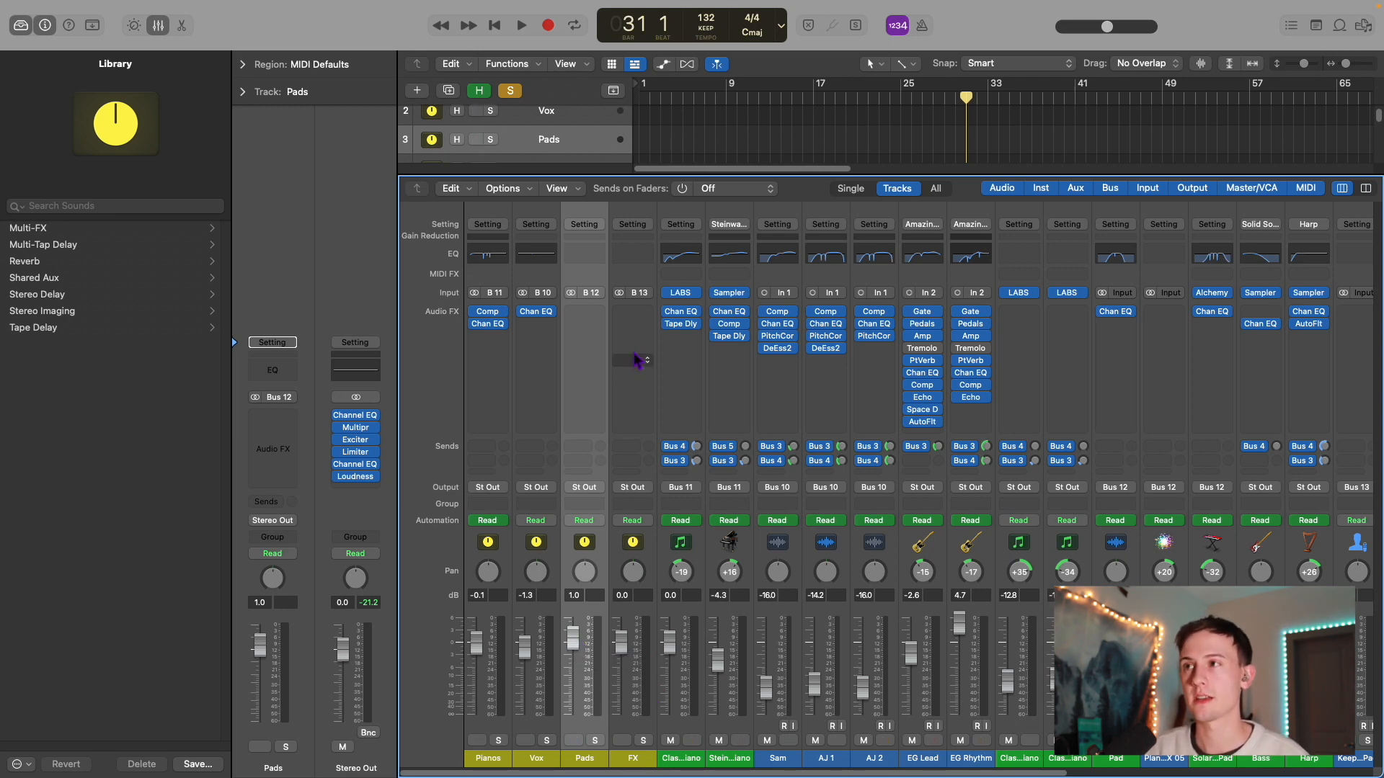
click(629, 311)
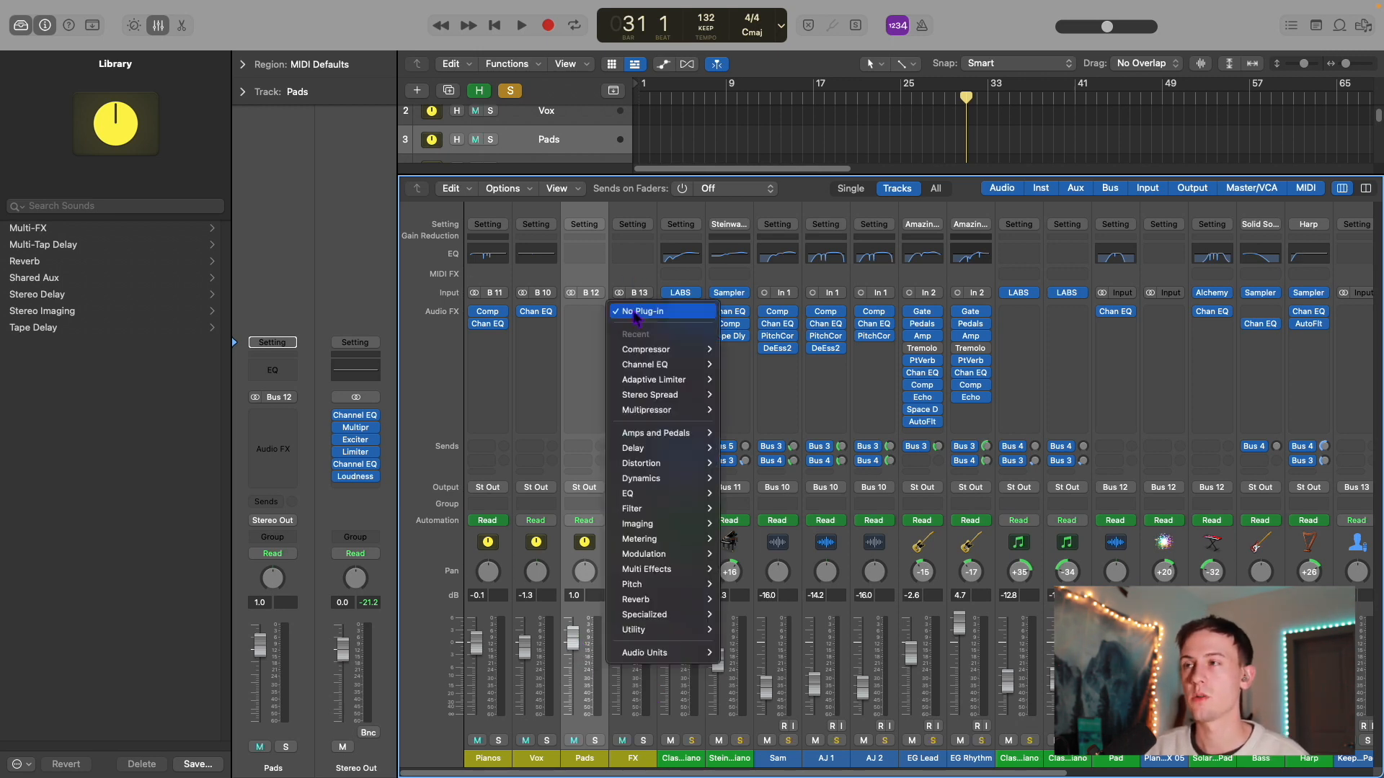
click(626, 219)
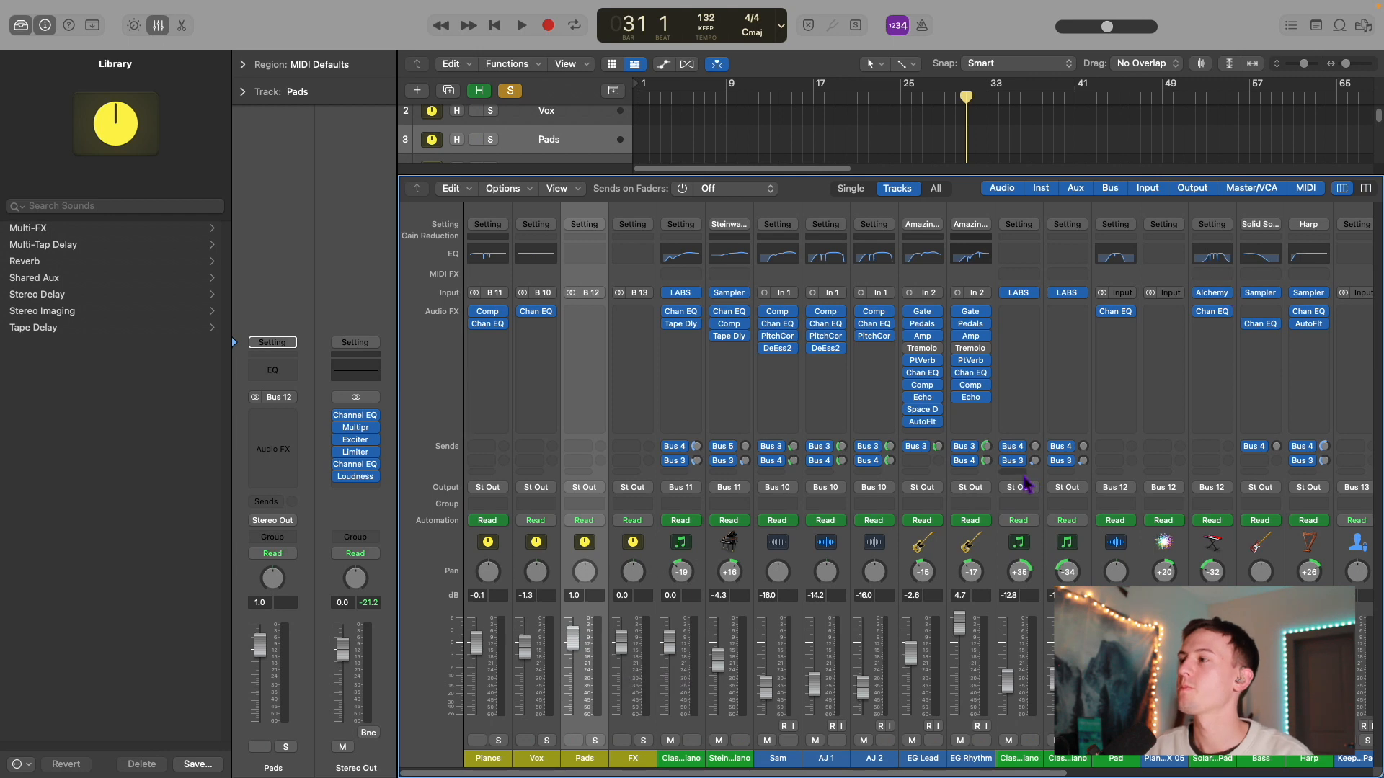
Step: Close the mixer and show volume automation on the tracks in the arrangement
key(x)
scroll(885, 351, down, 5)
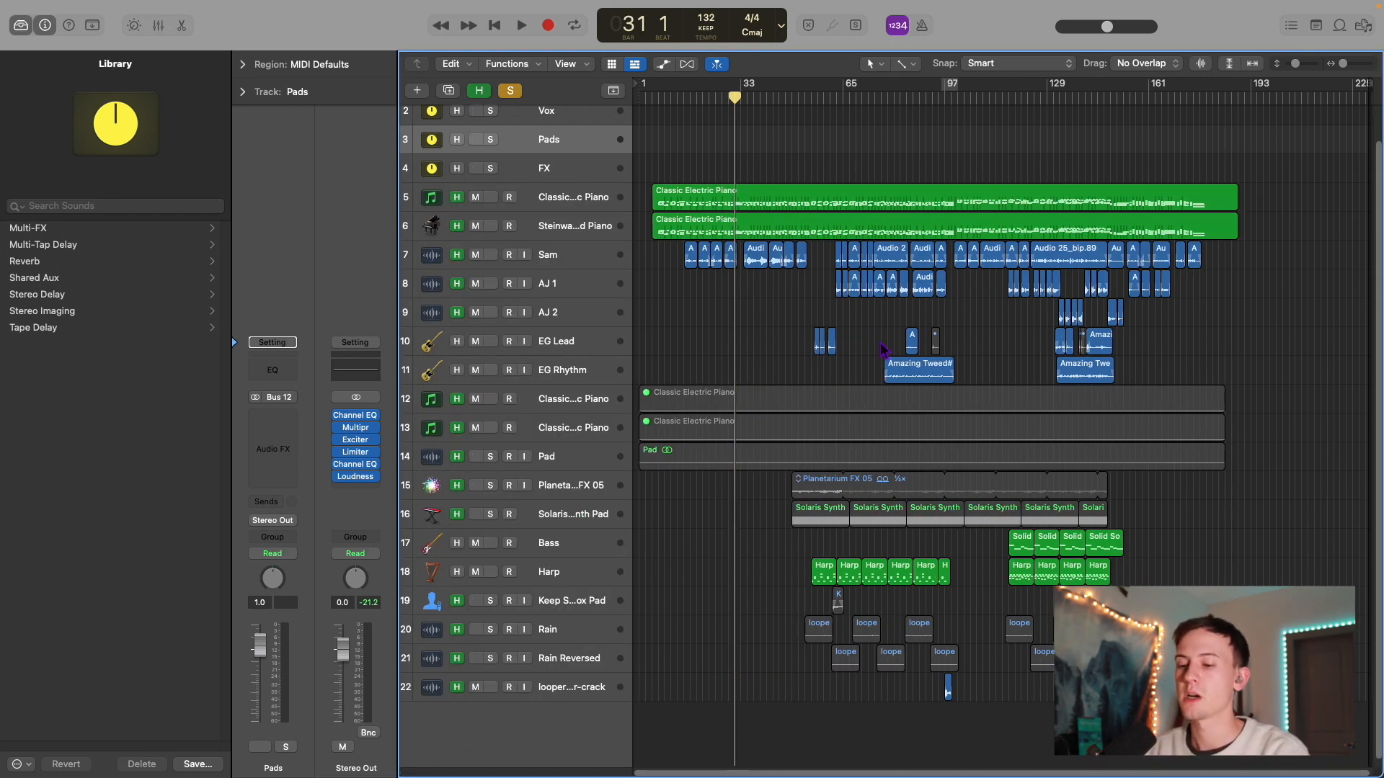
key(a)
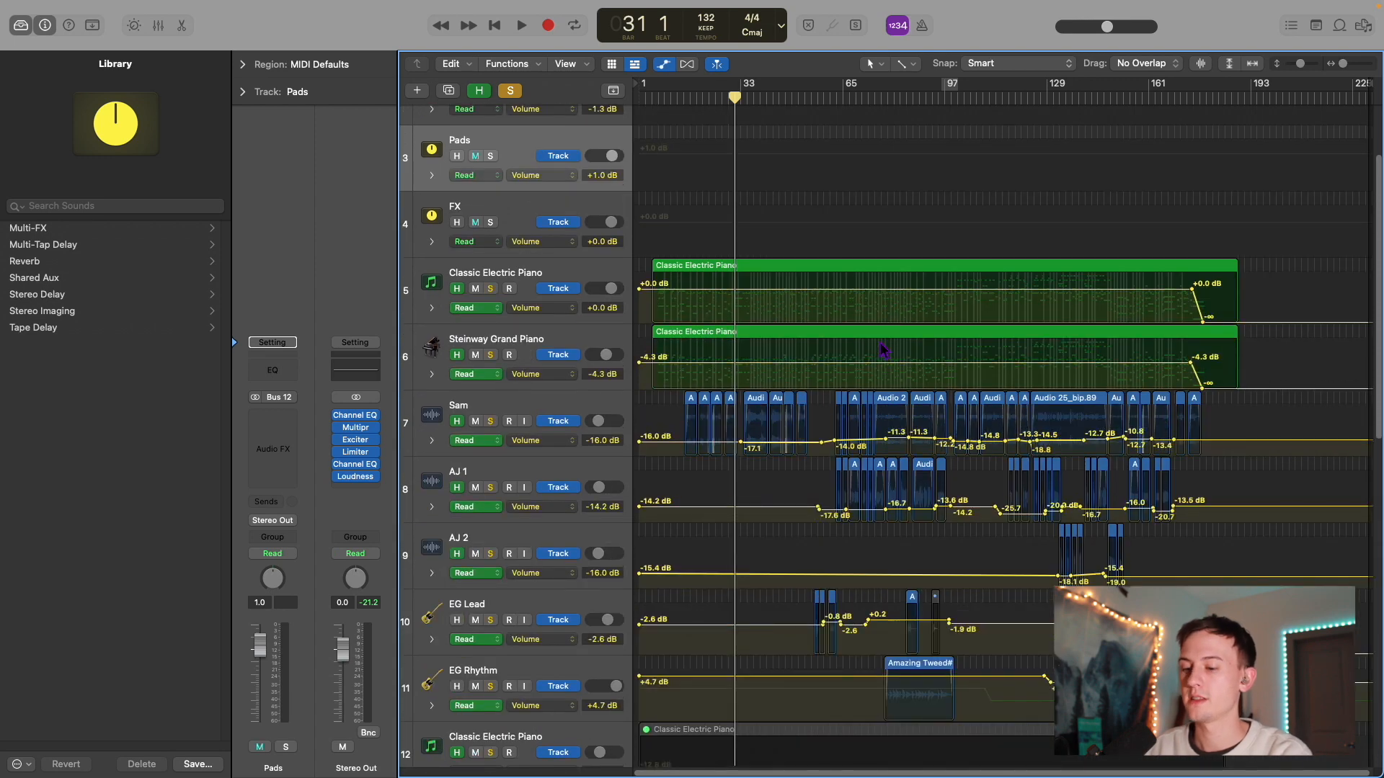
Step: Examine the volume automation curves on the vocal and electric guitar tracks up close, from about bar 29 to bar 97
scroll(884, 349, down, 4)
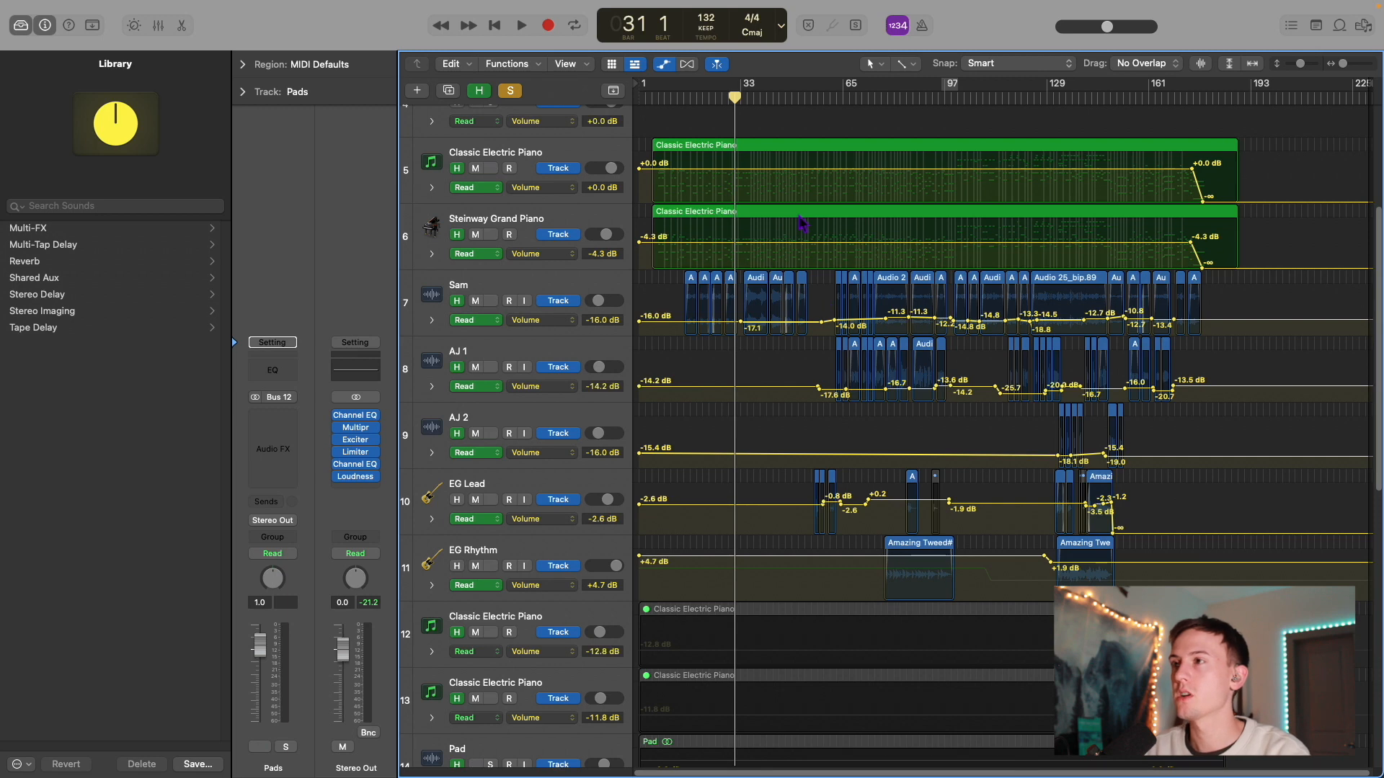
key(super+Right)
key(super+Right)
key(super+Right)
key(super+Right)
key(super+Right)
scroll(937, 342, right, 2)
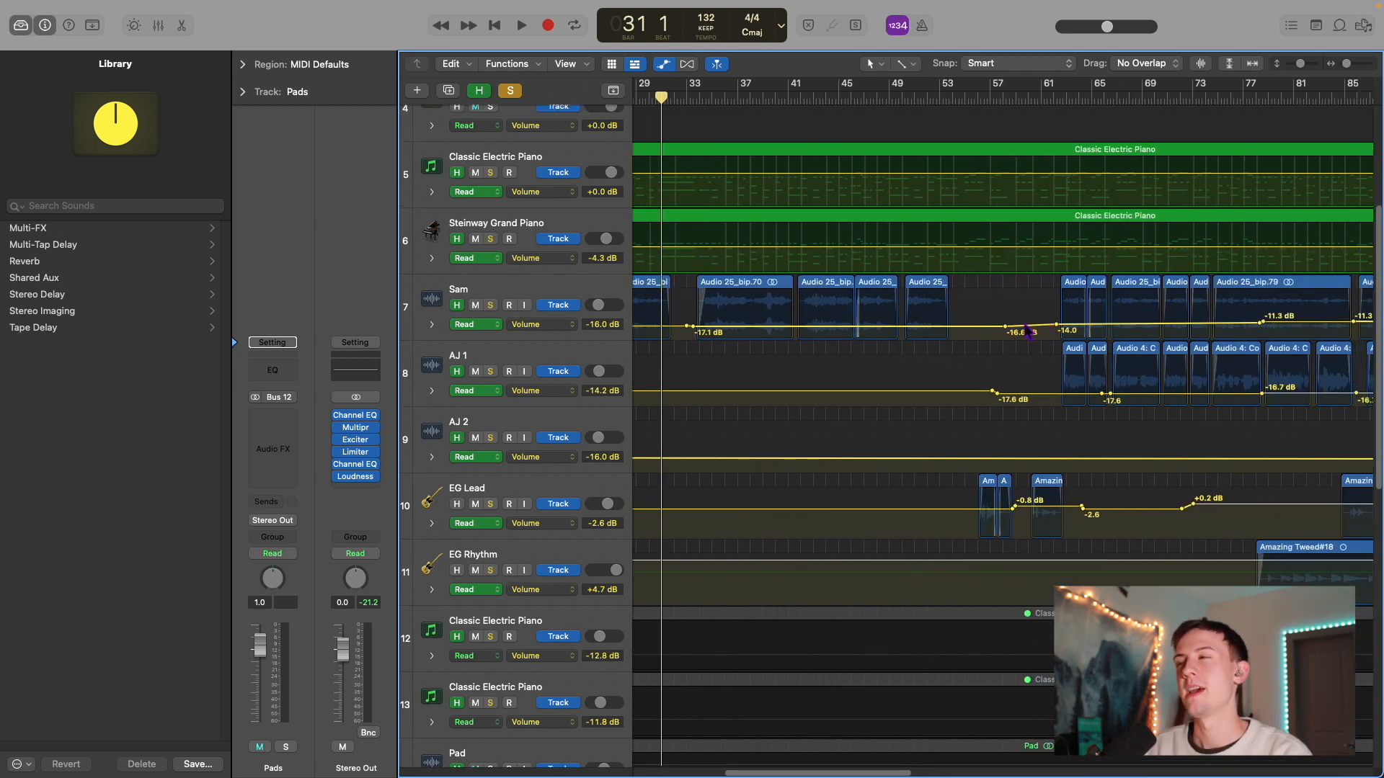
scroll(1029, 332, right, 4)
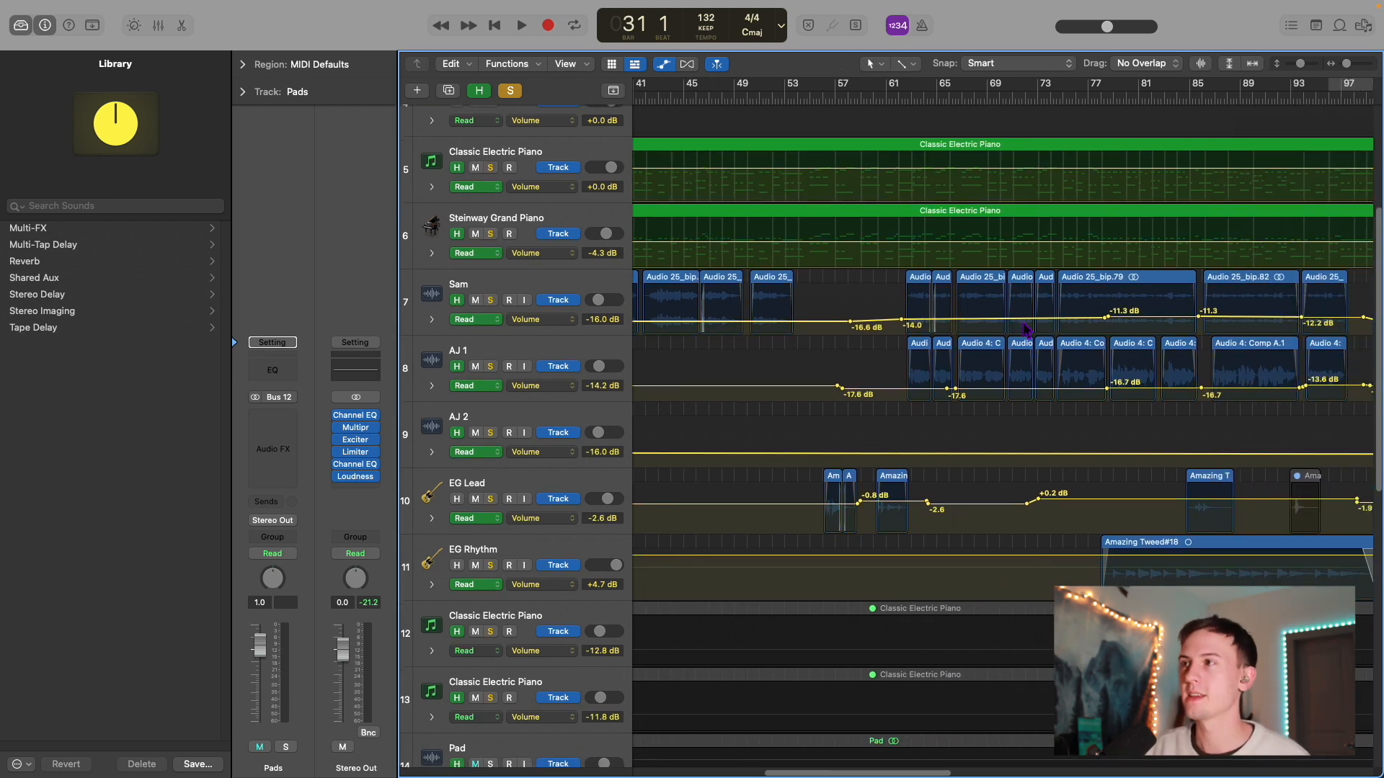
Step: Play a short passage of the full mix from about bar 86 and stop
scroll(1026, 329, right, 5)
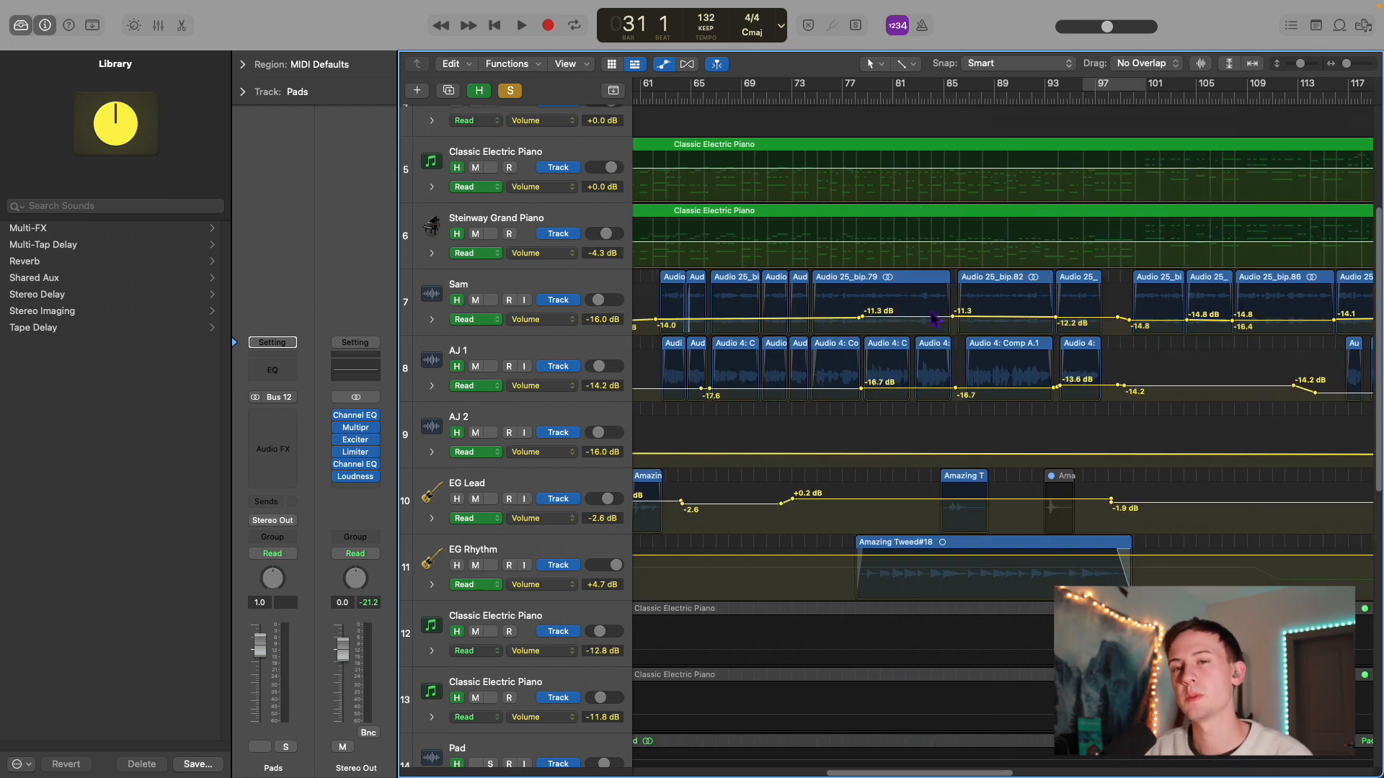
click(961, 99)
key(space)
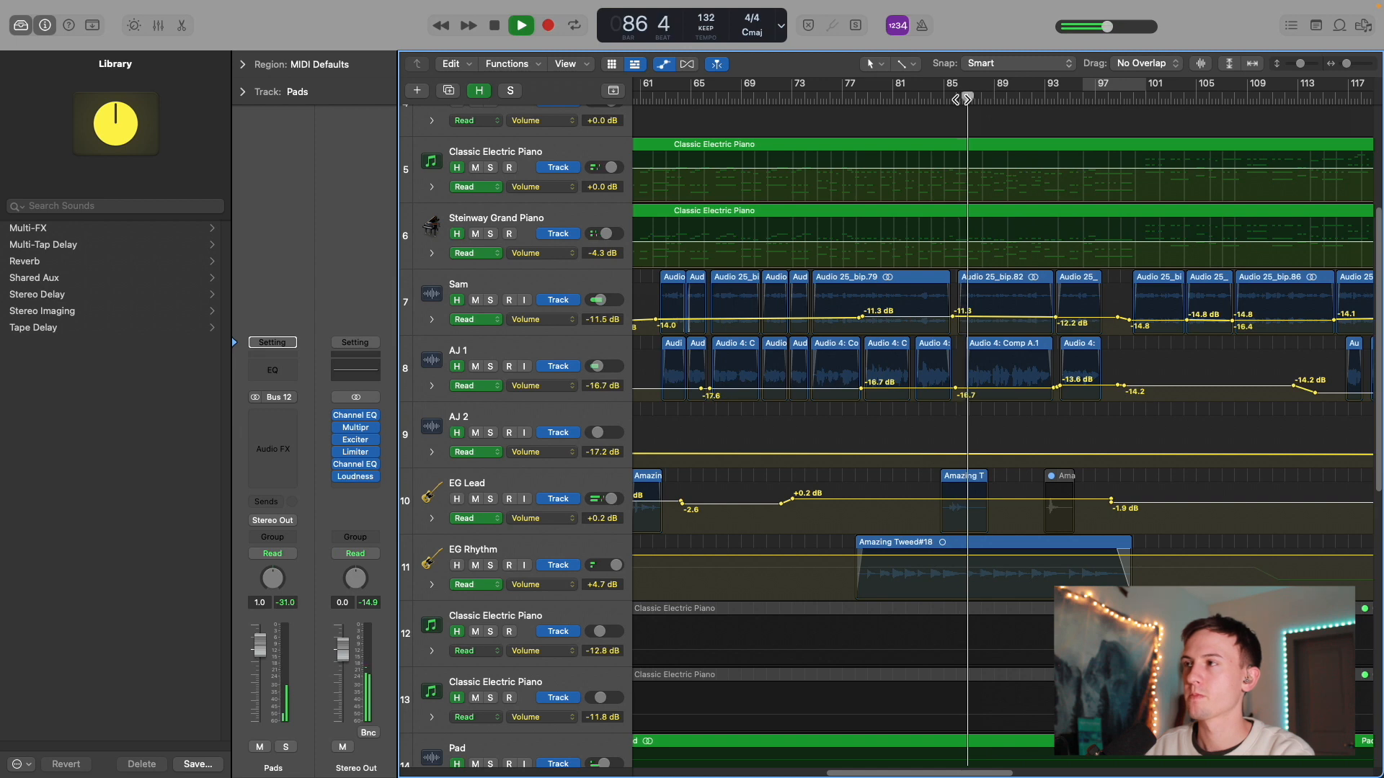
key(space)
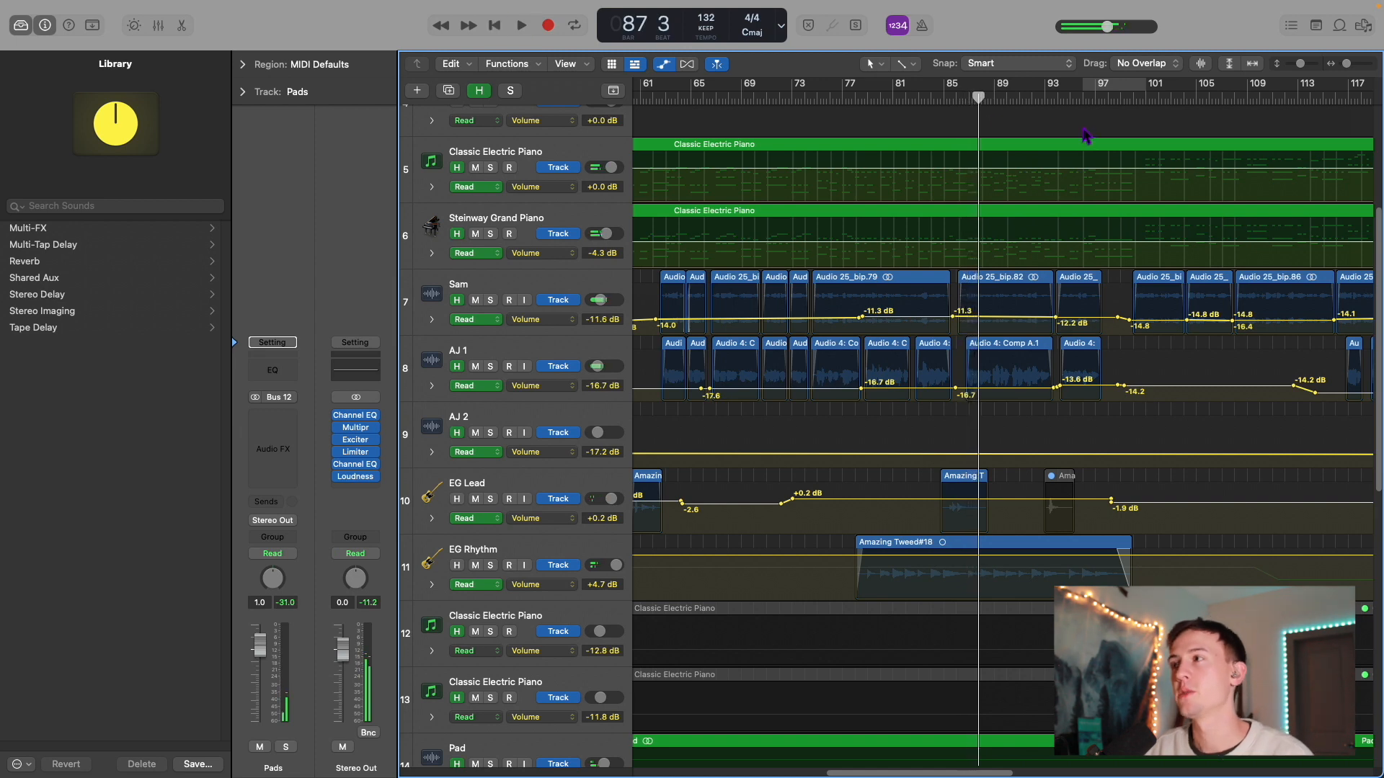
Step: Play a short passage of the full mix from about bar 124 and stop
scroll(1203, 147, right, 5)
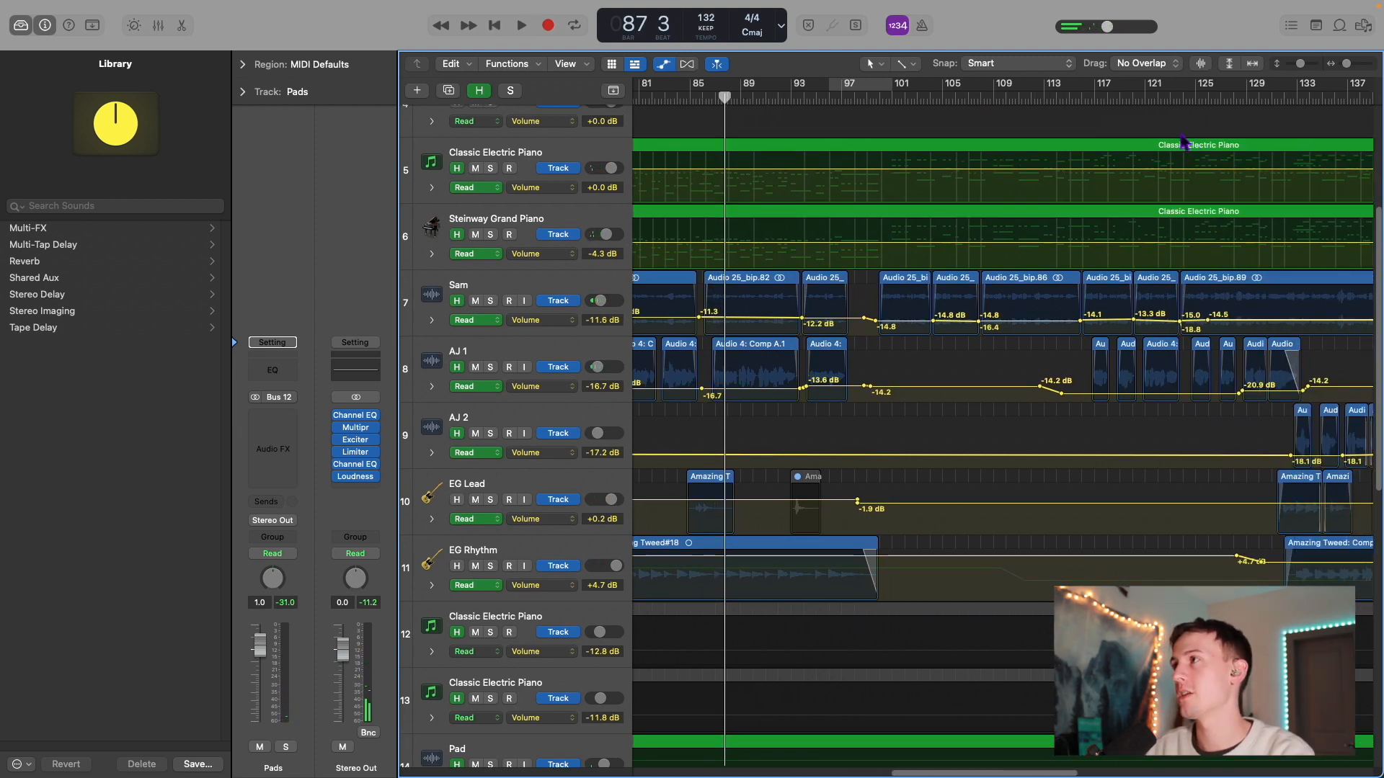
click(1180, 101)
key(space)
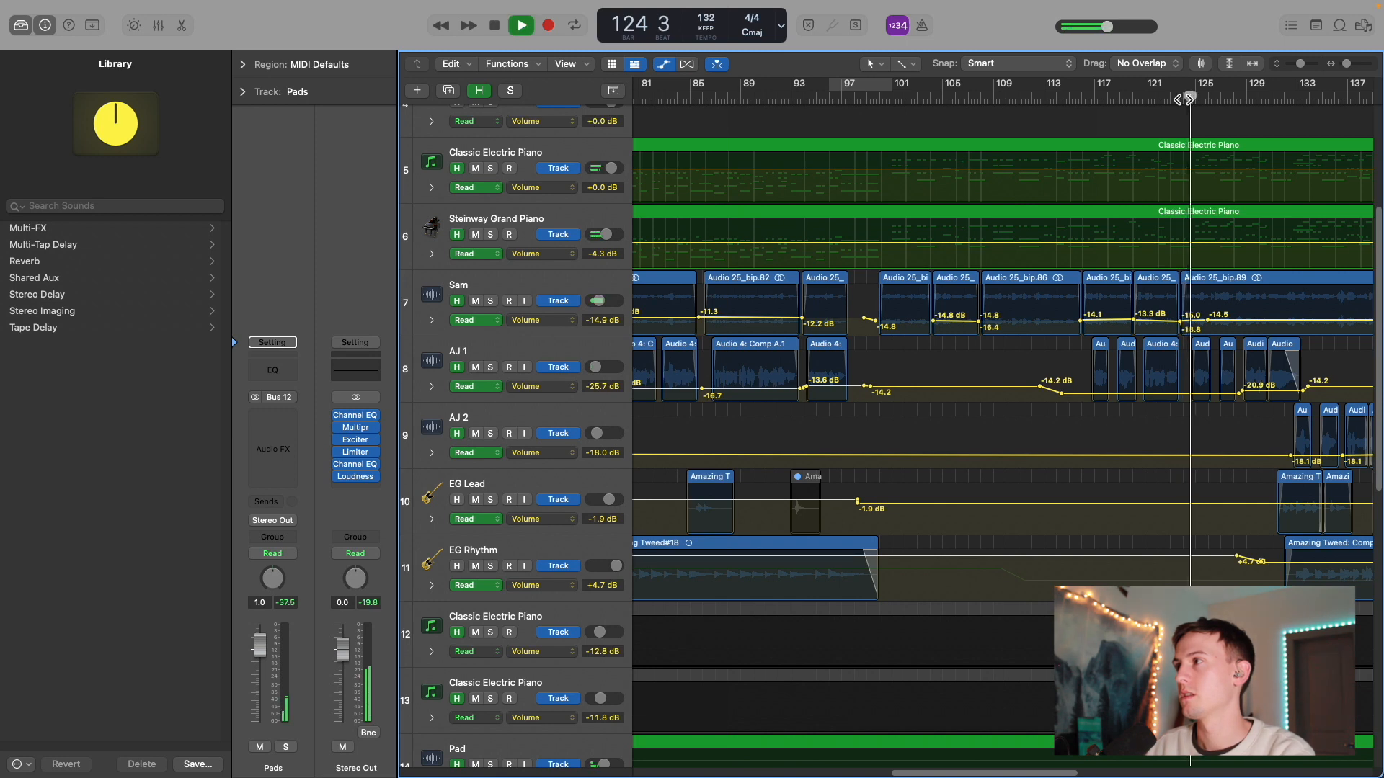
key(space)
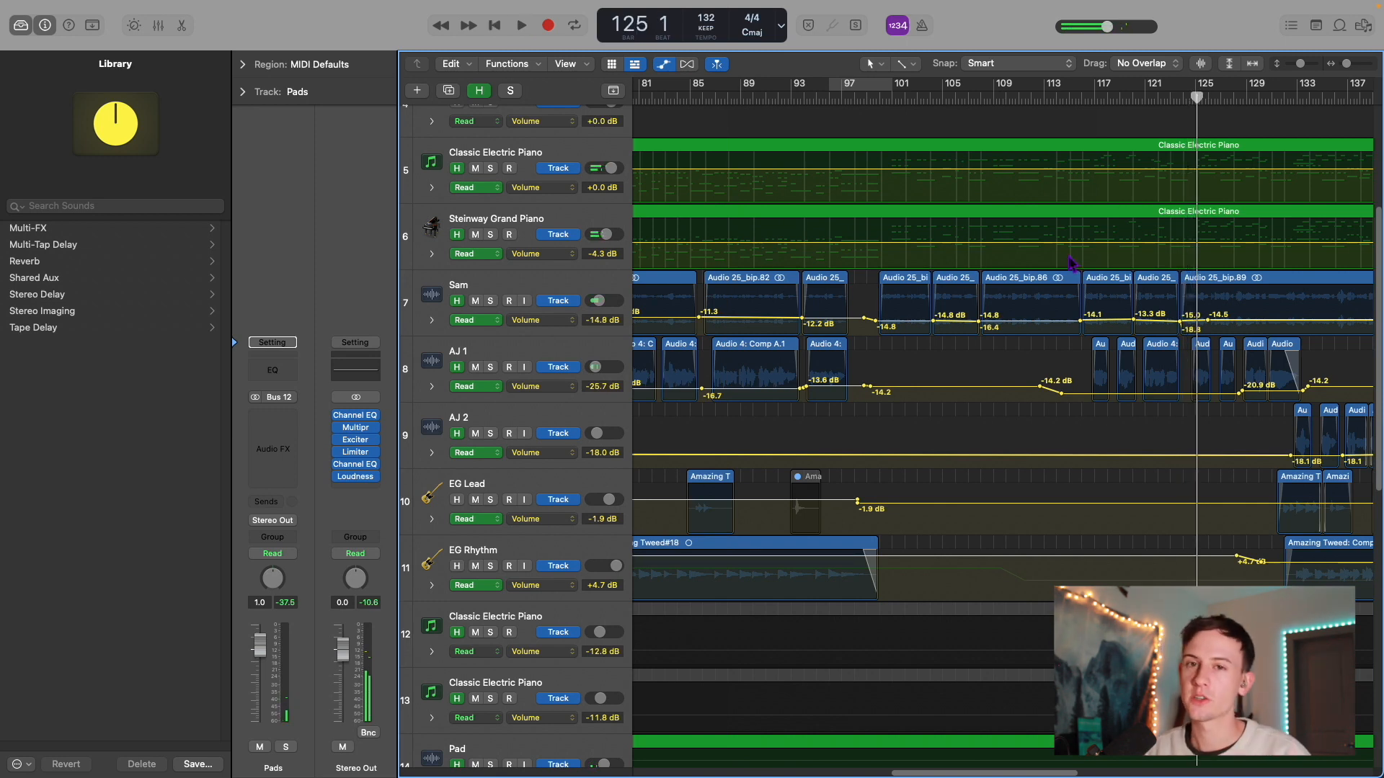
Step: Examine the automation curves across the whole song on all tracks, from the Pianos bus down to the Rain tracks
scroll(892, 310, left, 4)
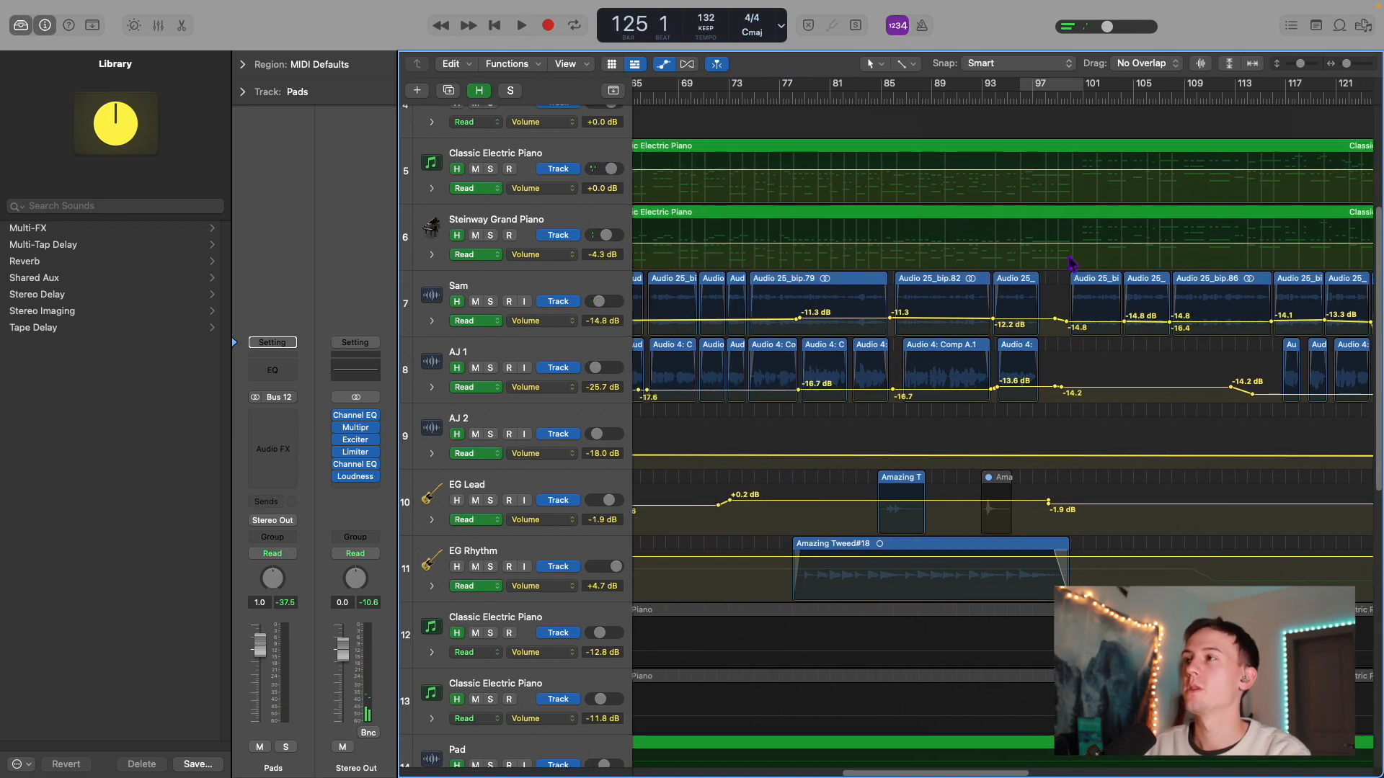
scroll(1156, 329, down, 5)
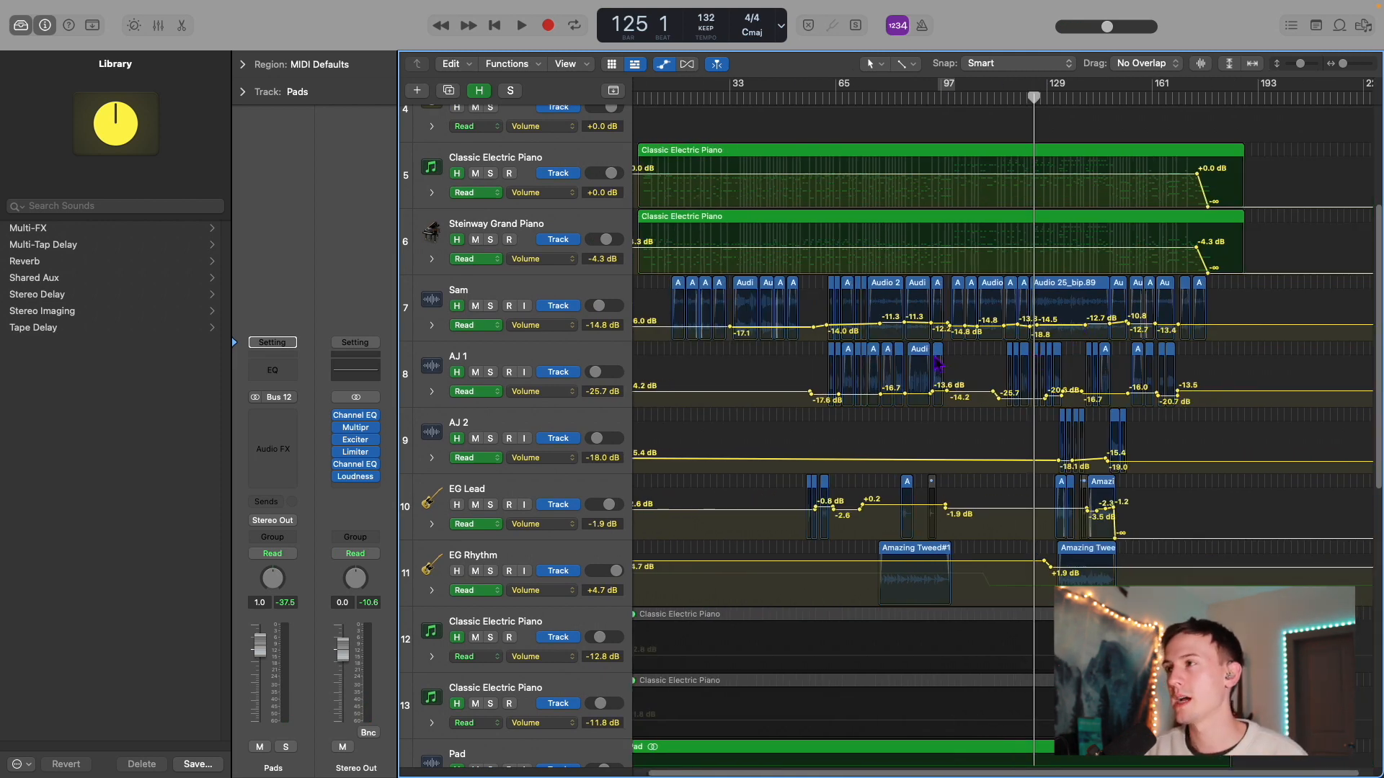
scroll(918, 393, down, 1)
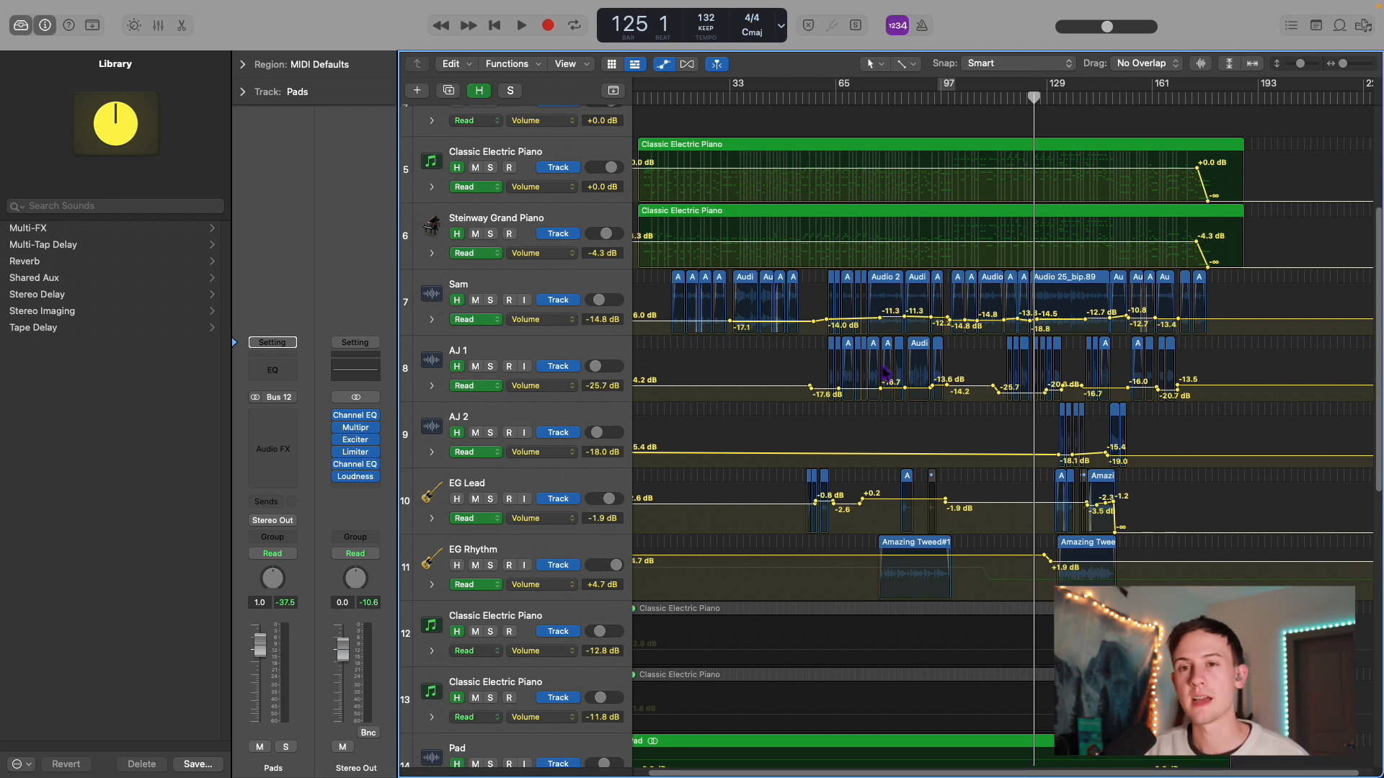
scroll(930, 368, down, 5)
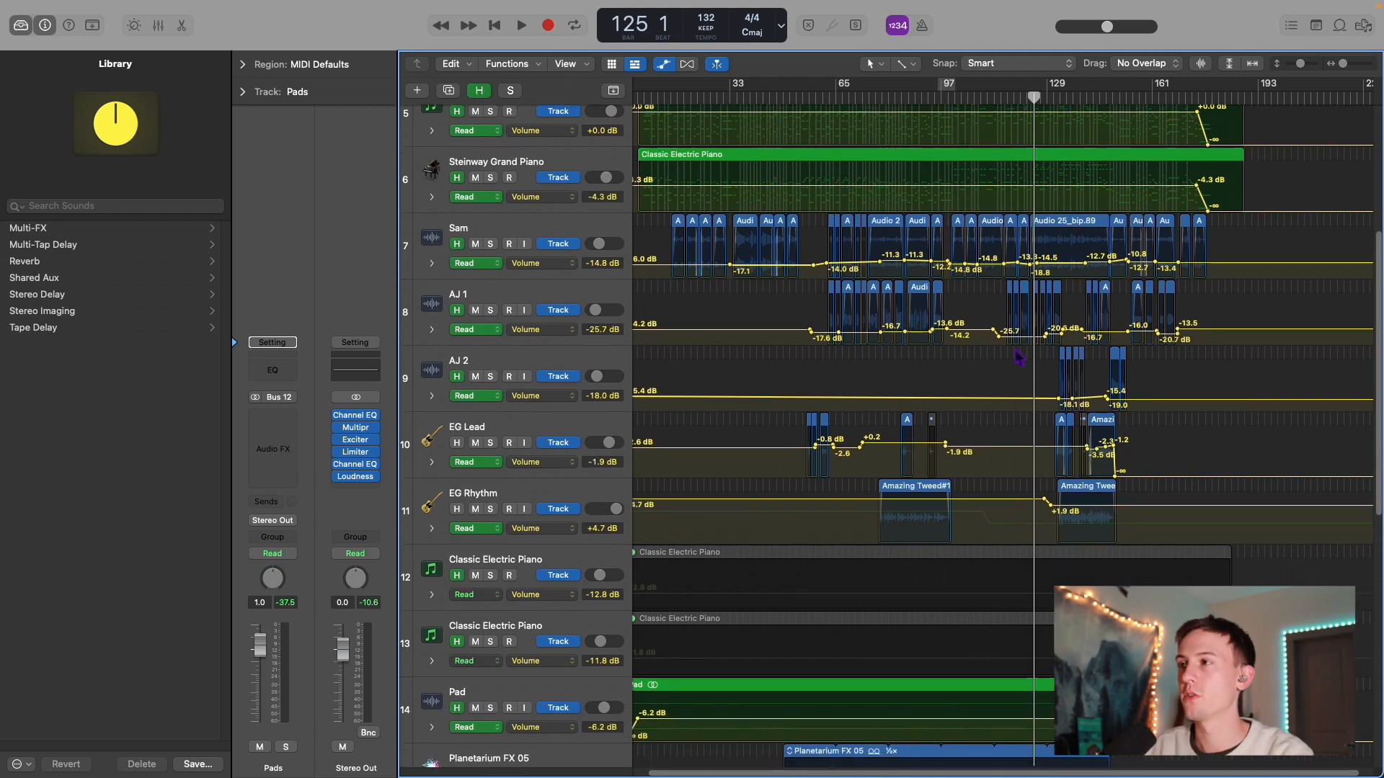
scroll(932, 365, down, 12)
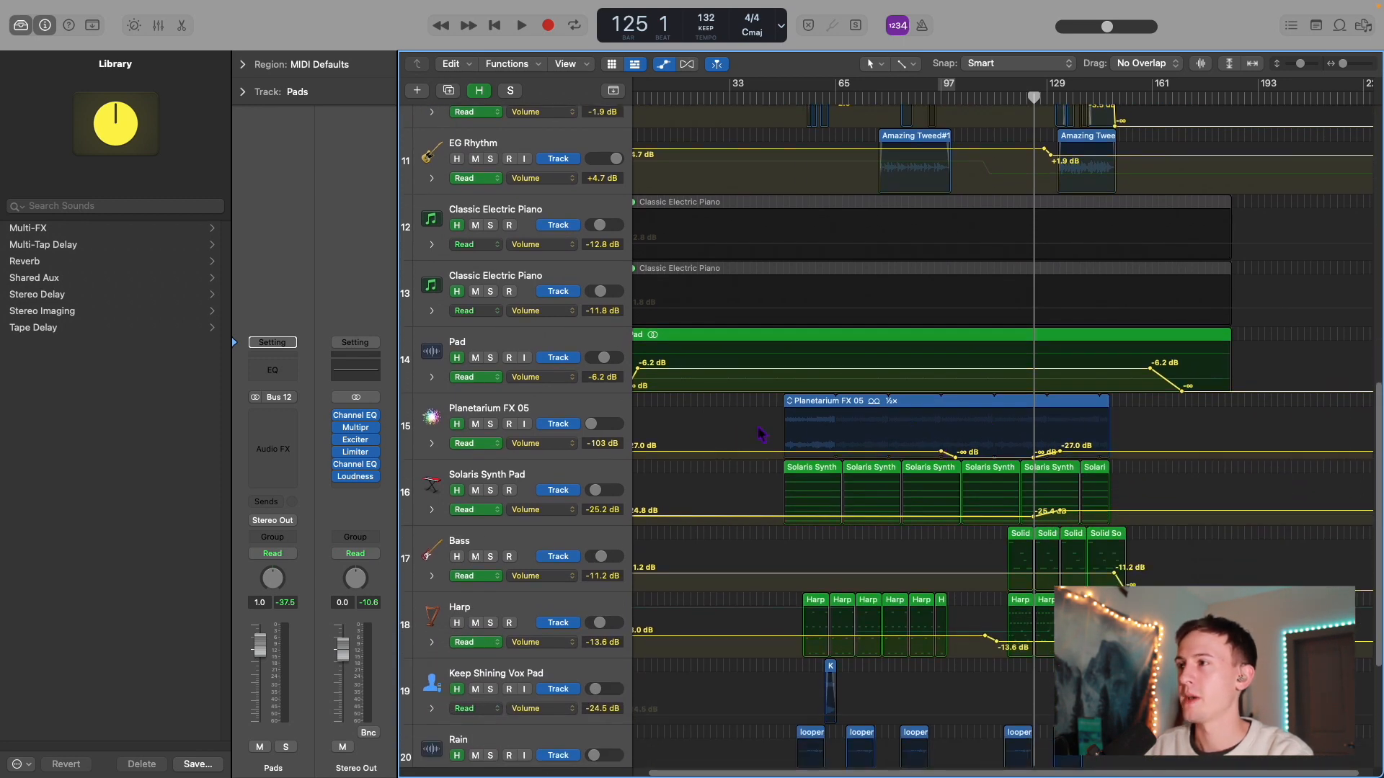
scroll(1021, 515, down, 2)
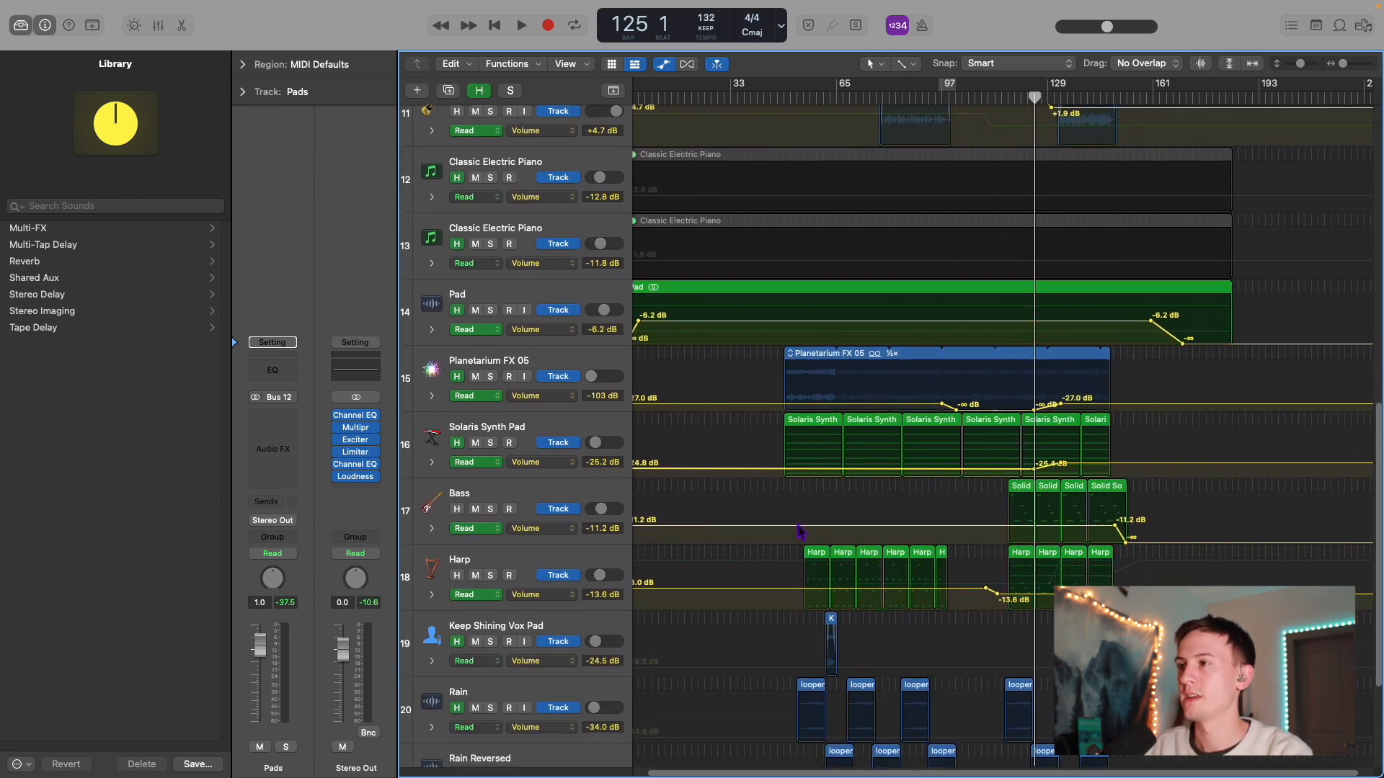
scroll(762, 434, up, 10)
scroll(762, 433, up, 12)
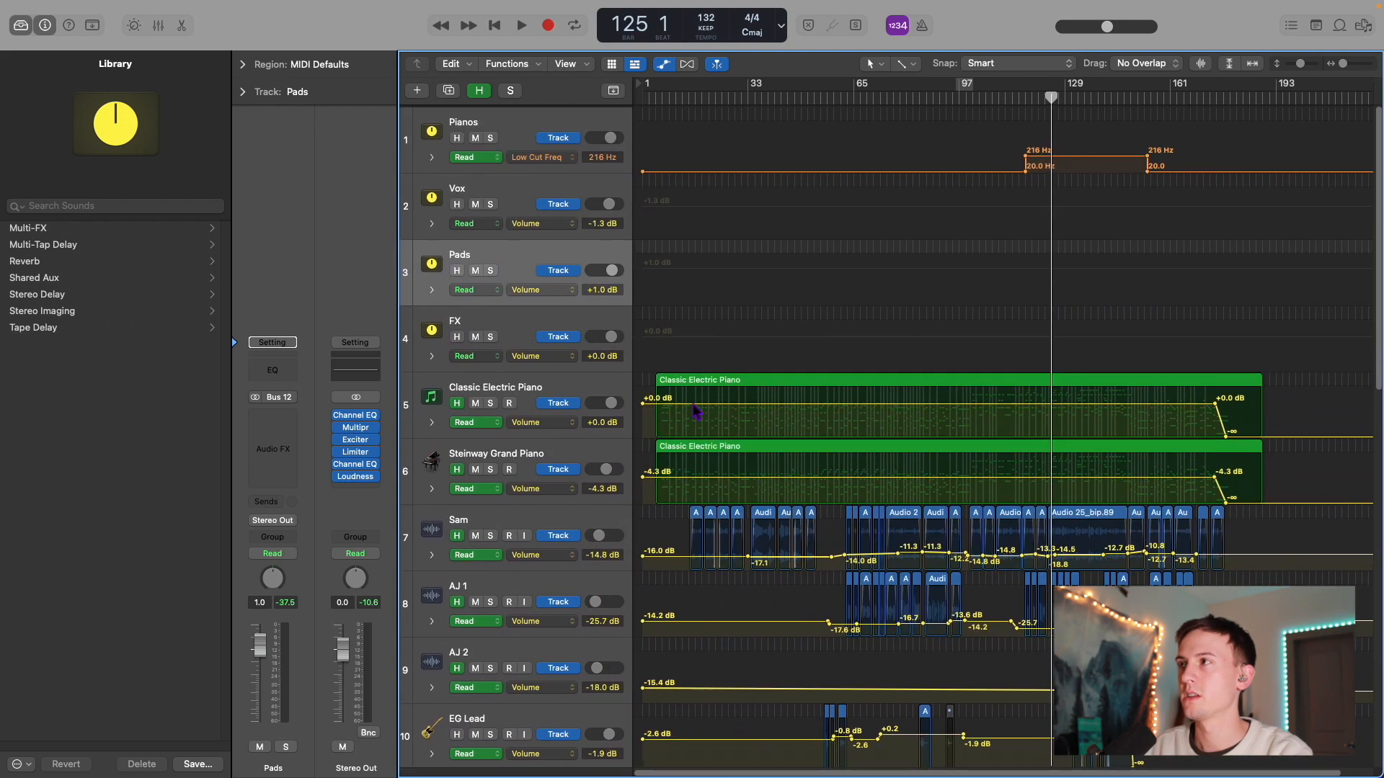
Step: Switch the Harp track's displayed automation parameter to AutoFilter: Cutoff
scroll(694, 410, down, 8)
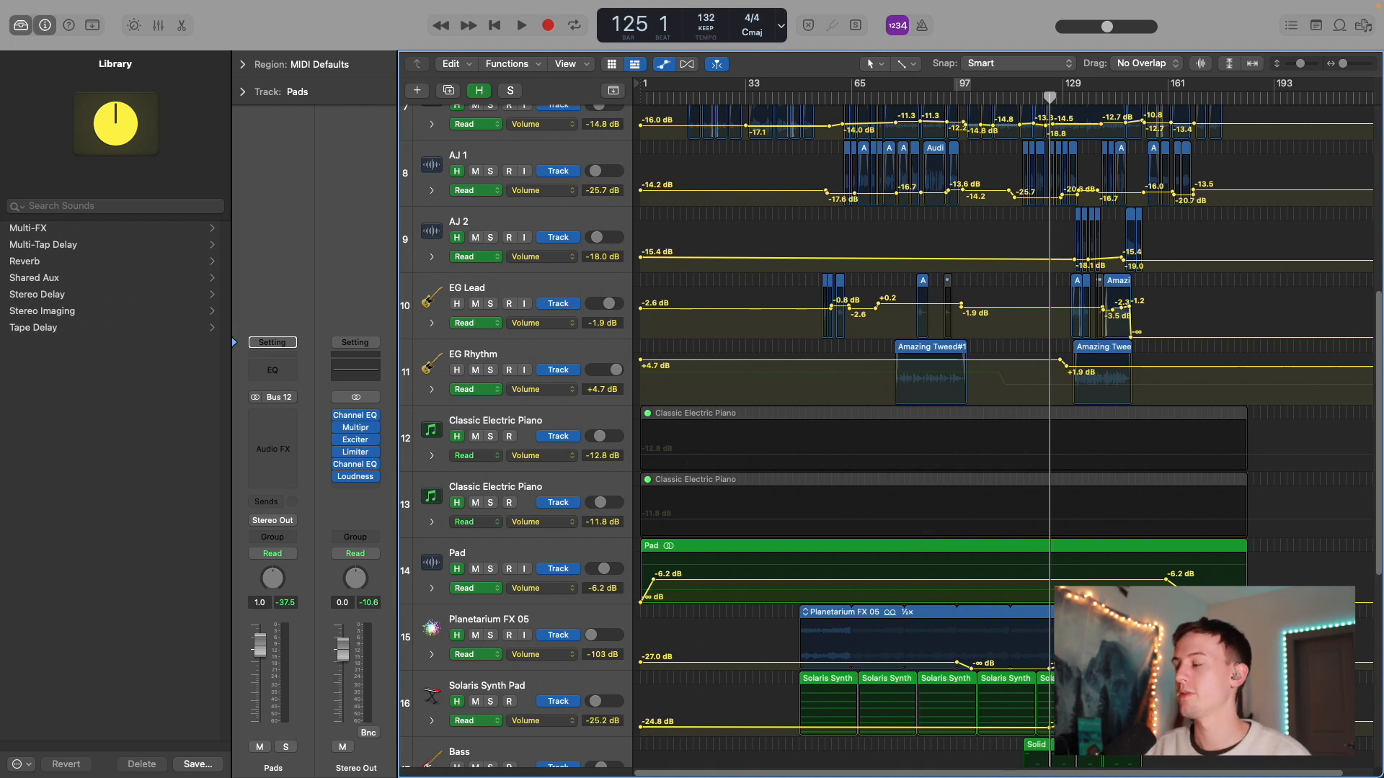
scroll(981, 584, down, 10)
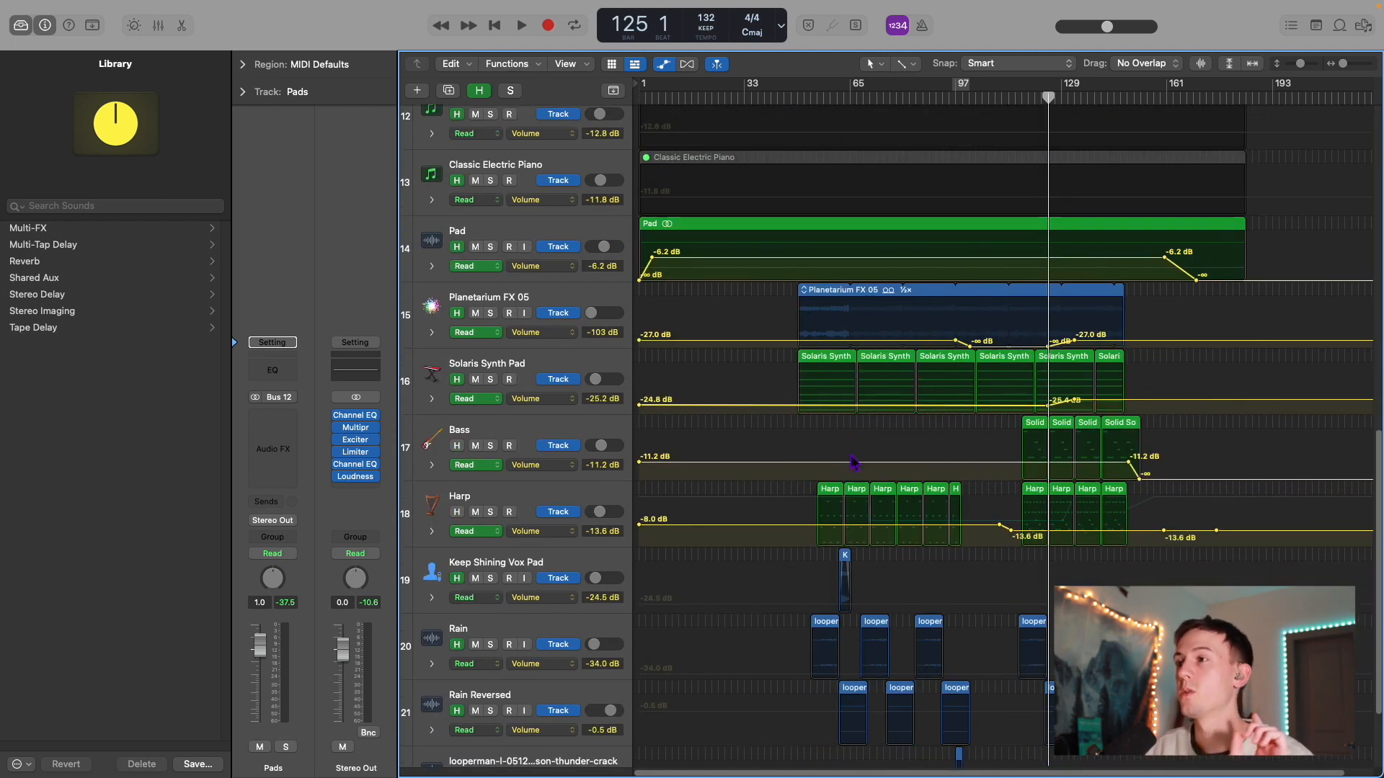
click(555, 531)
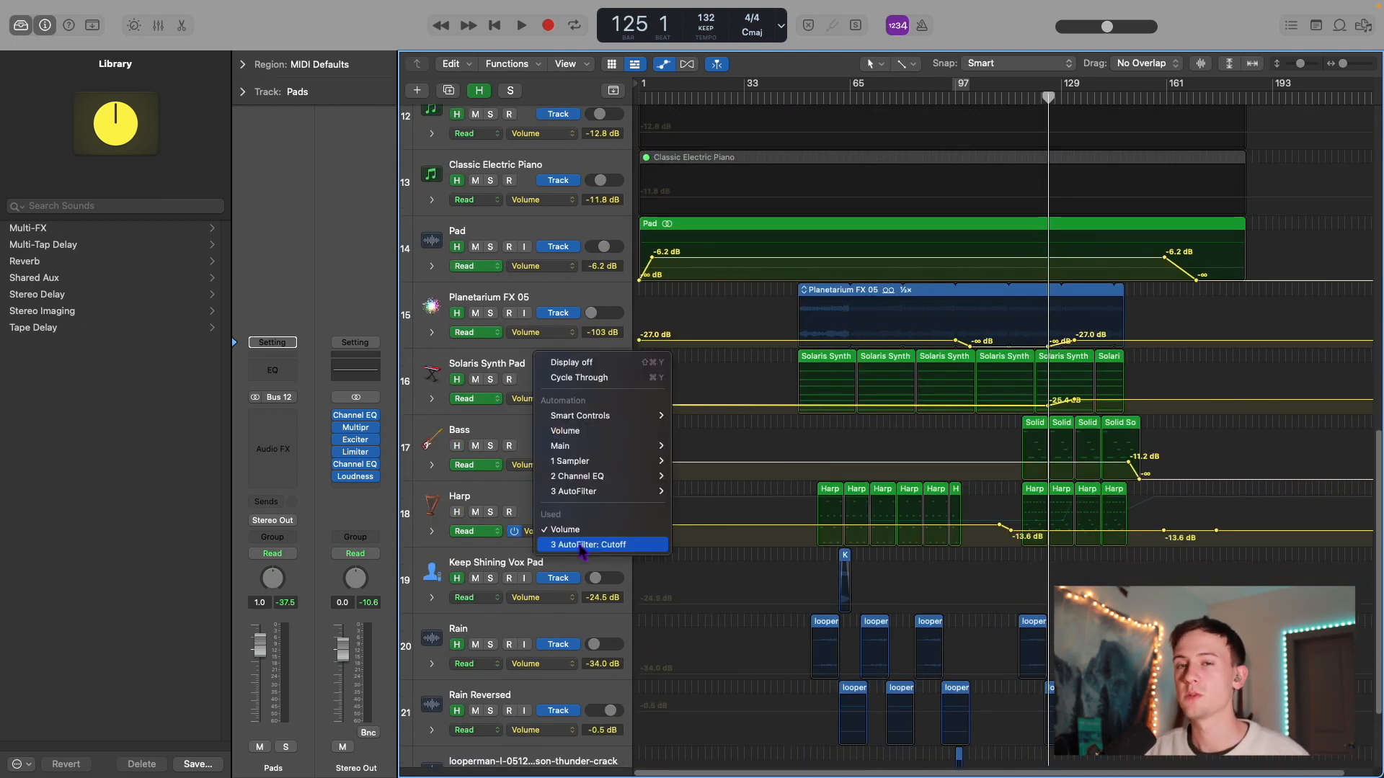
click(581, 546)
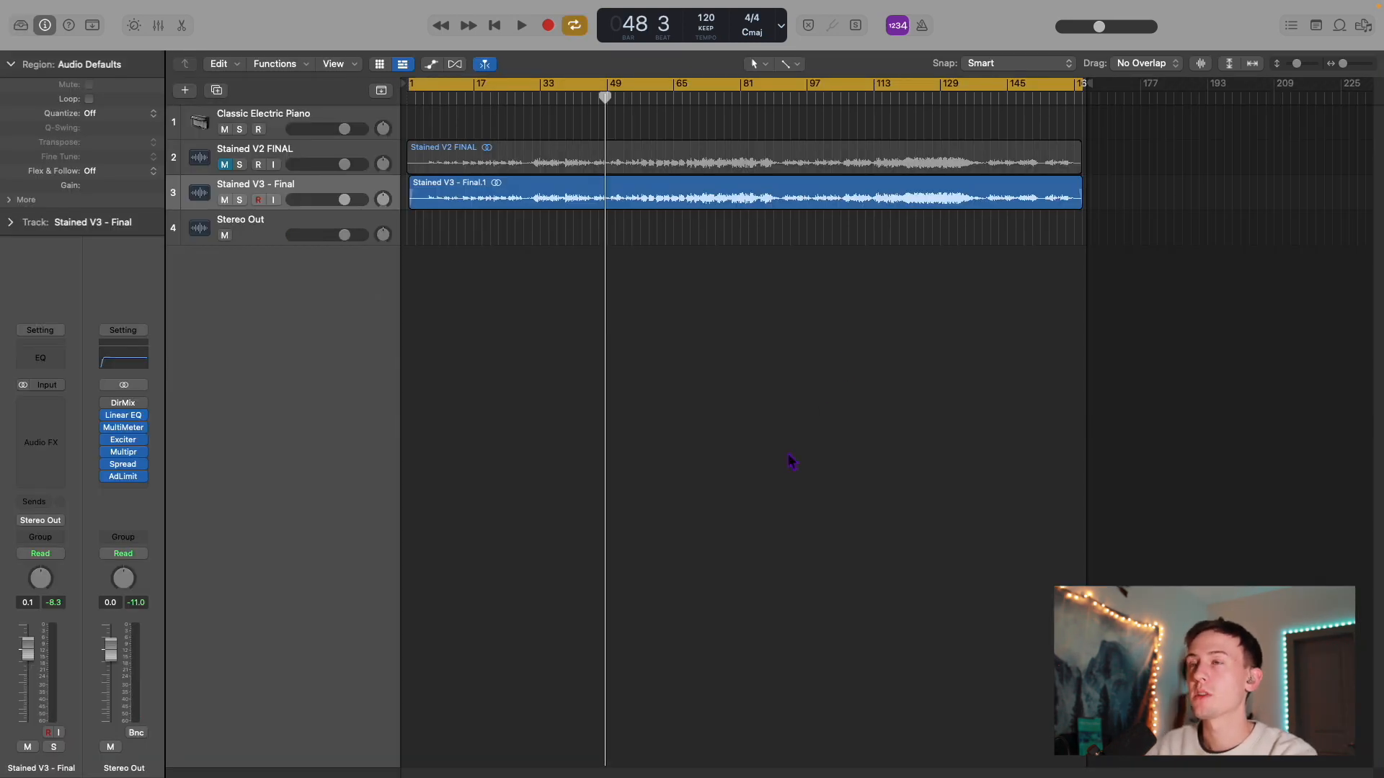
Step: In the mastering project, turn off cycle mode and play the Stained V3 - Final region from about bar 36
drag(604, 99, 411, 105)
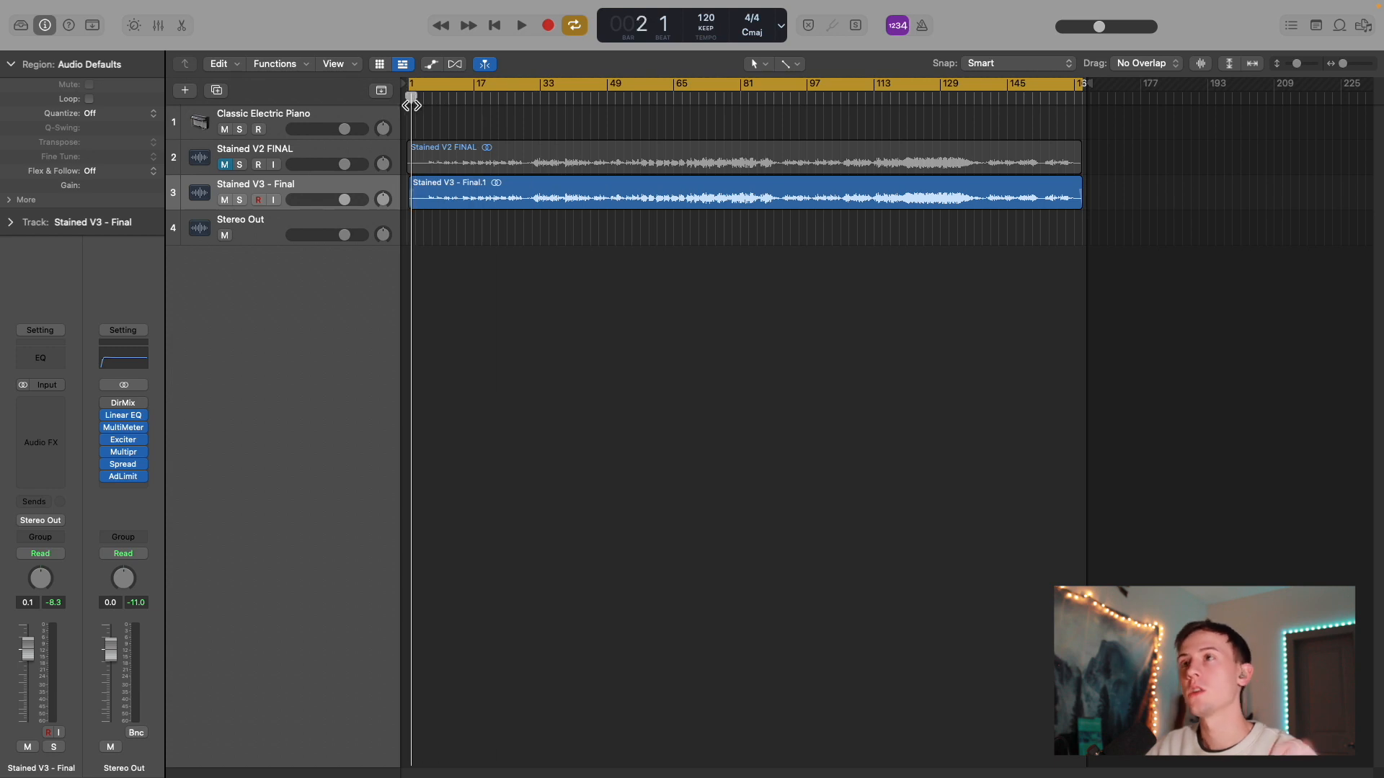
click(483, 185)
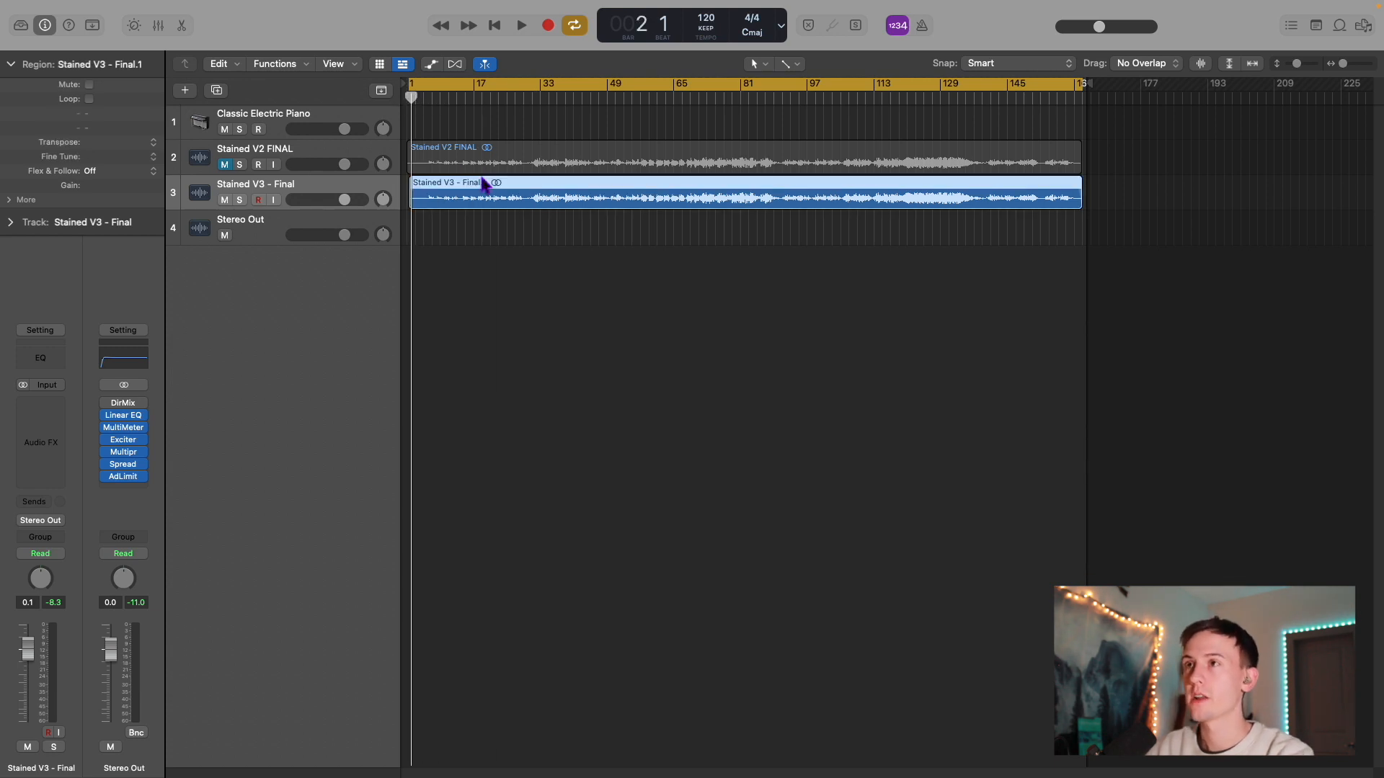
click(549, 98)
key(space)
click(556, 87)
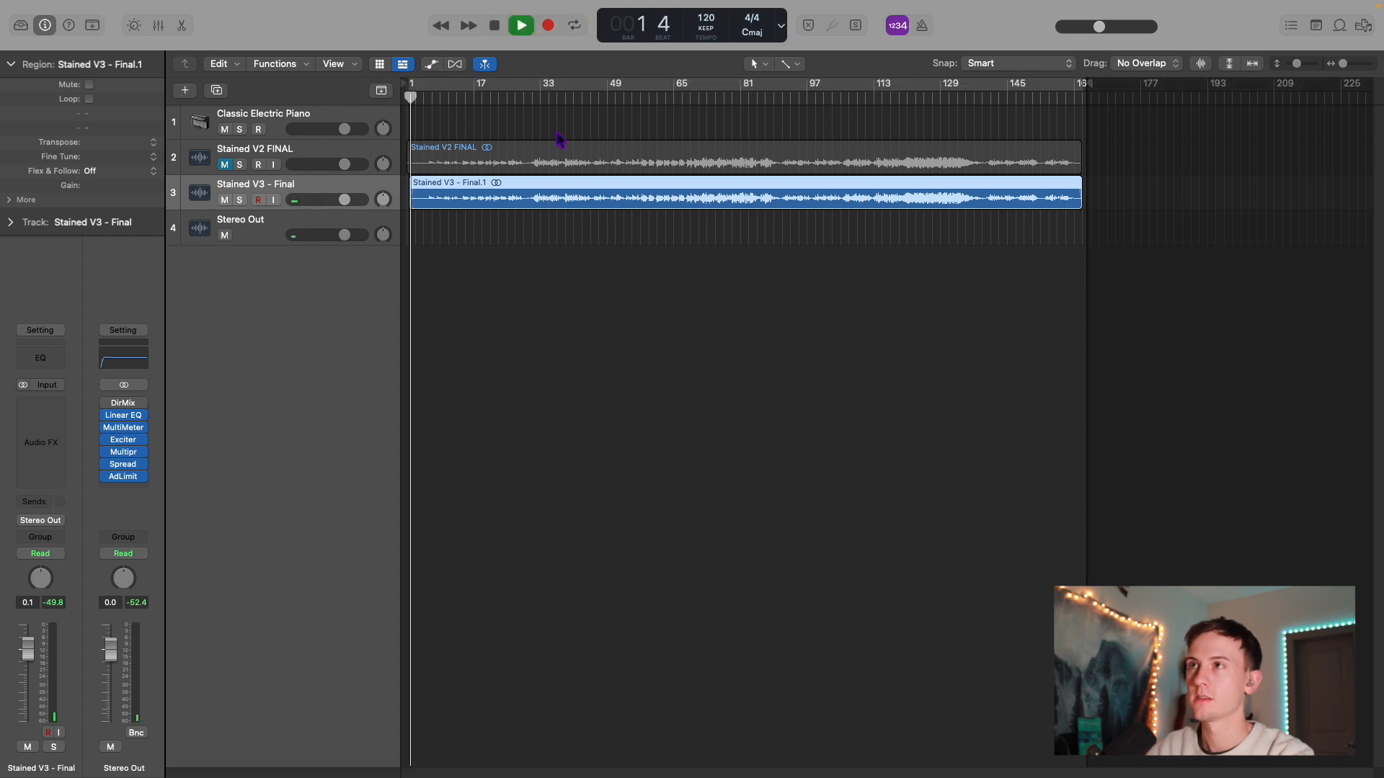
click(550, 98)
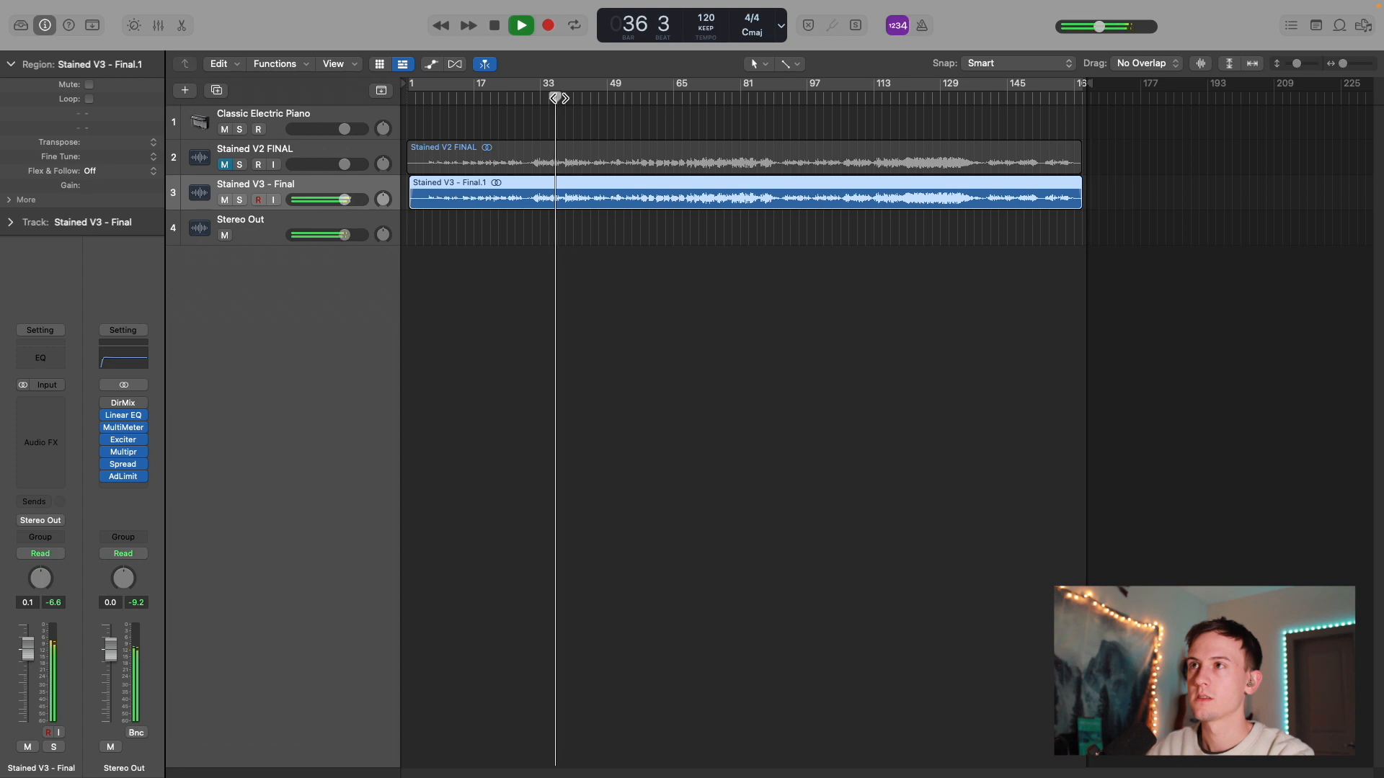
key(space)
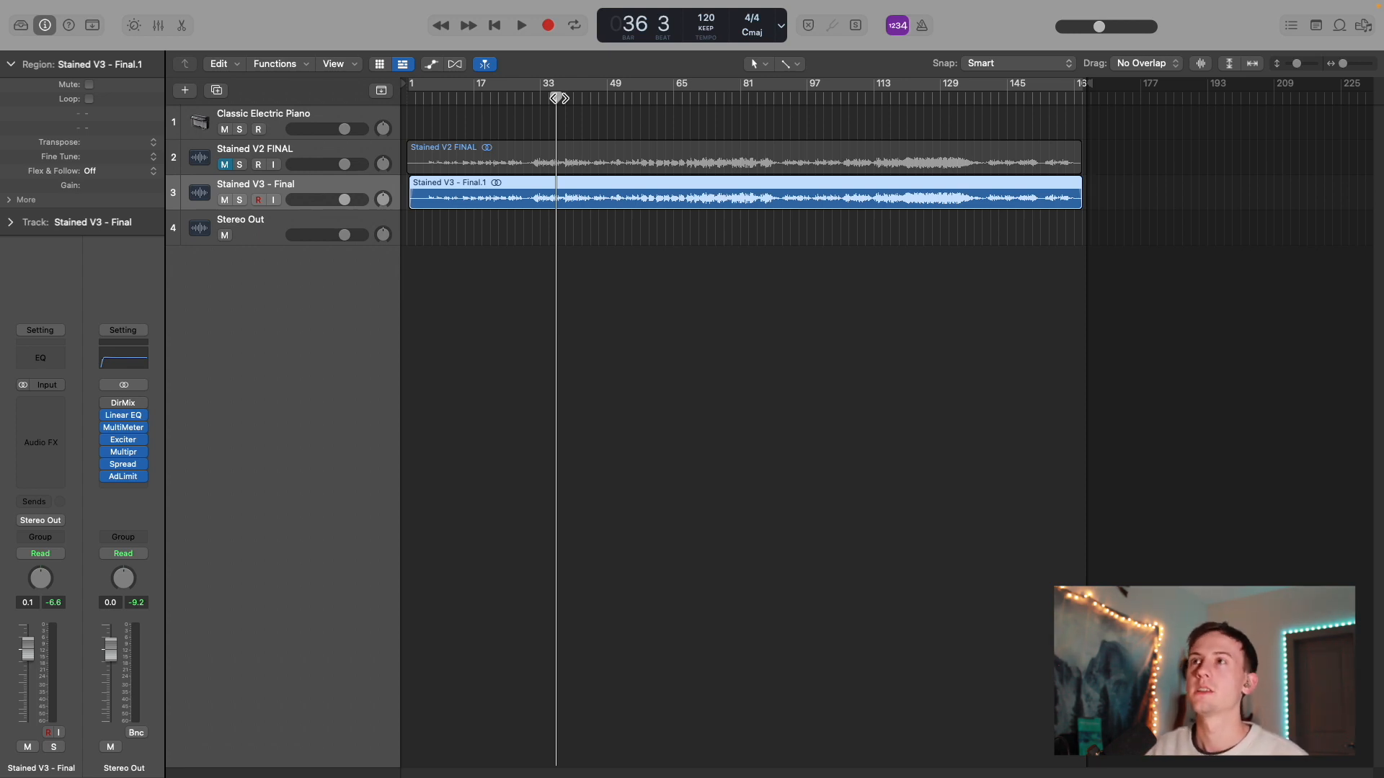
Step: Hide the Stained V2 FINAL track and move the playhead to bar 72
click(292, 153)
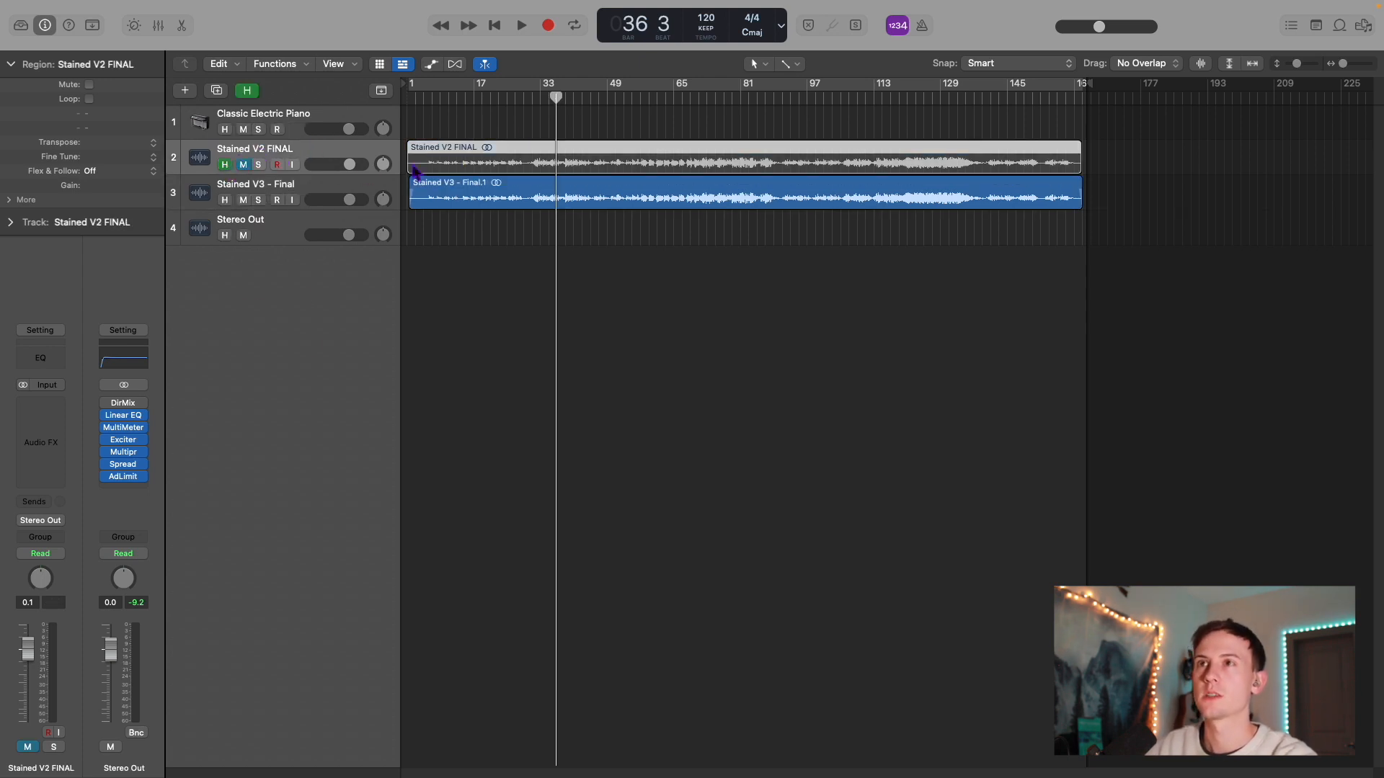
key(ctrl+h)
drag(464, 98, 703, 99)
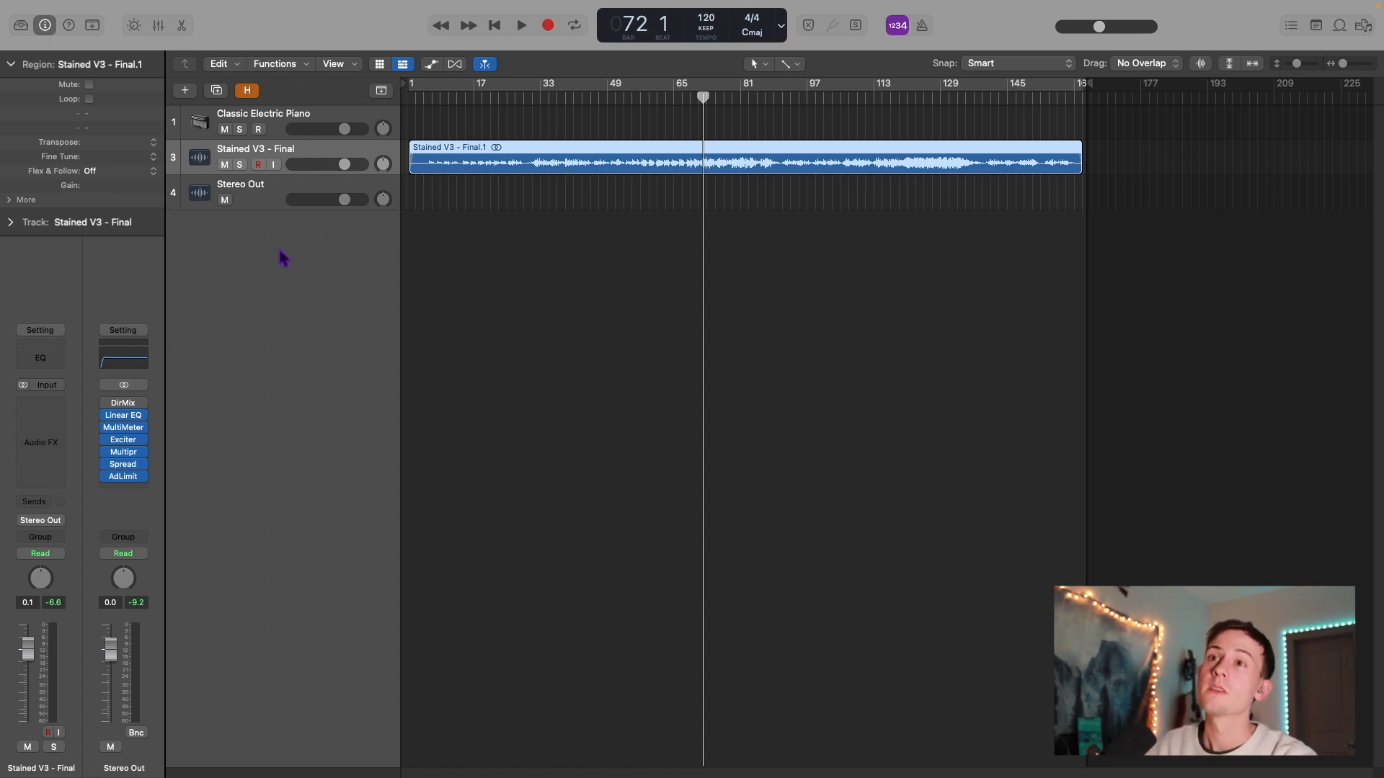
Step: View the low-cut band in the Stereo Out channel's Linear Phase EQ and close the plug-in
click(123, 415)
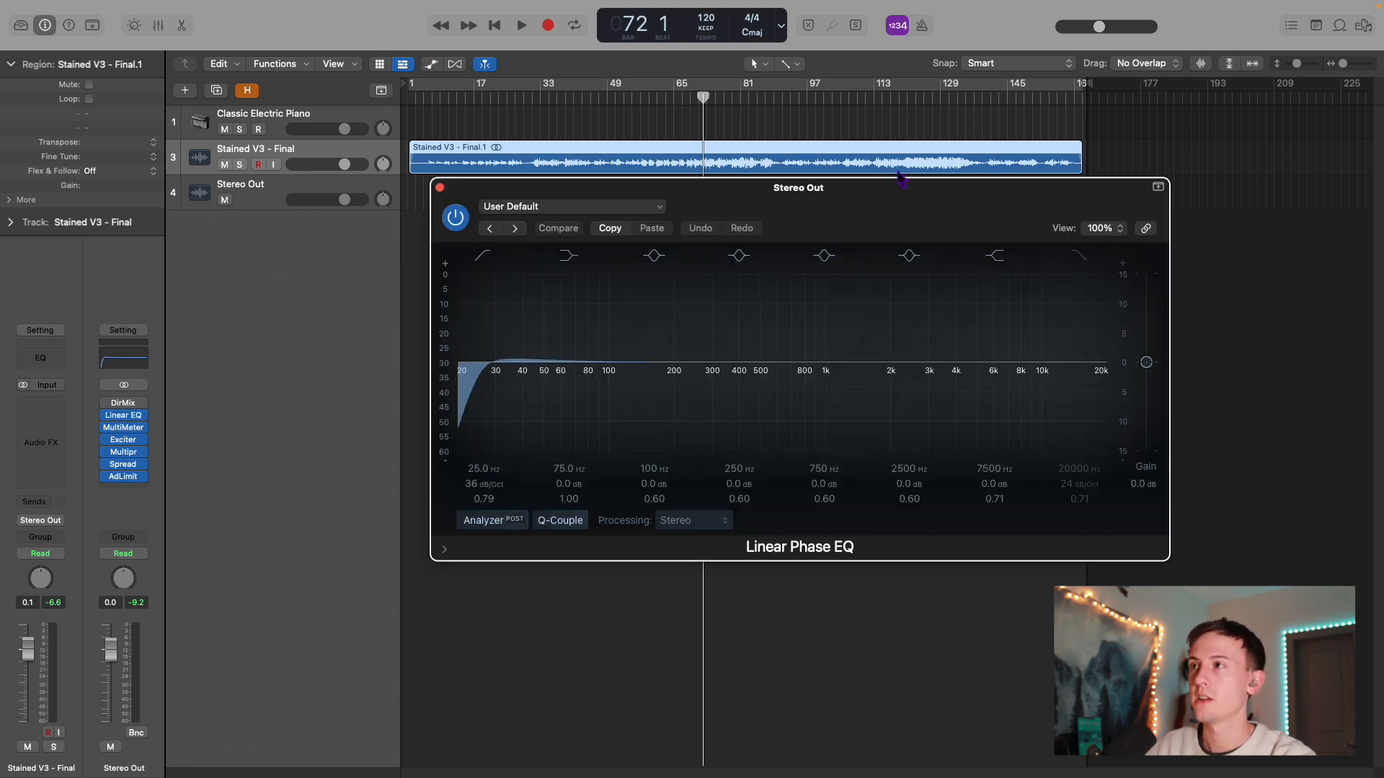
drag(891, 187, 851, 163)
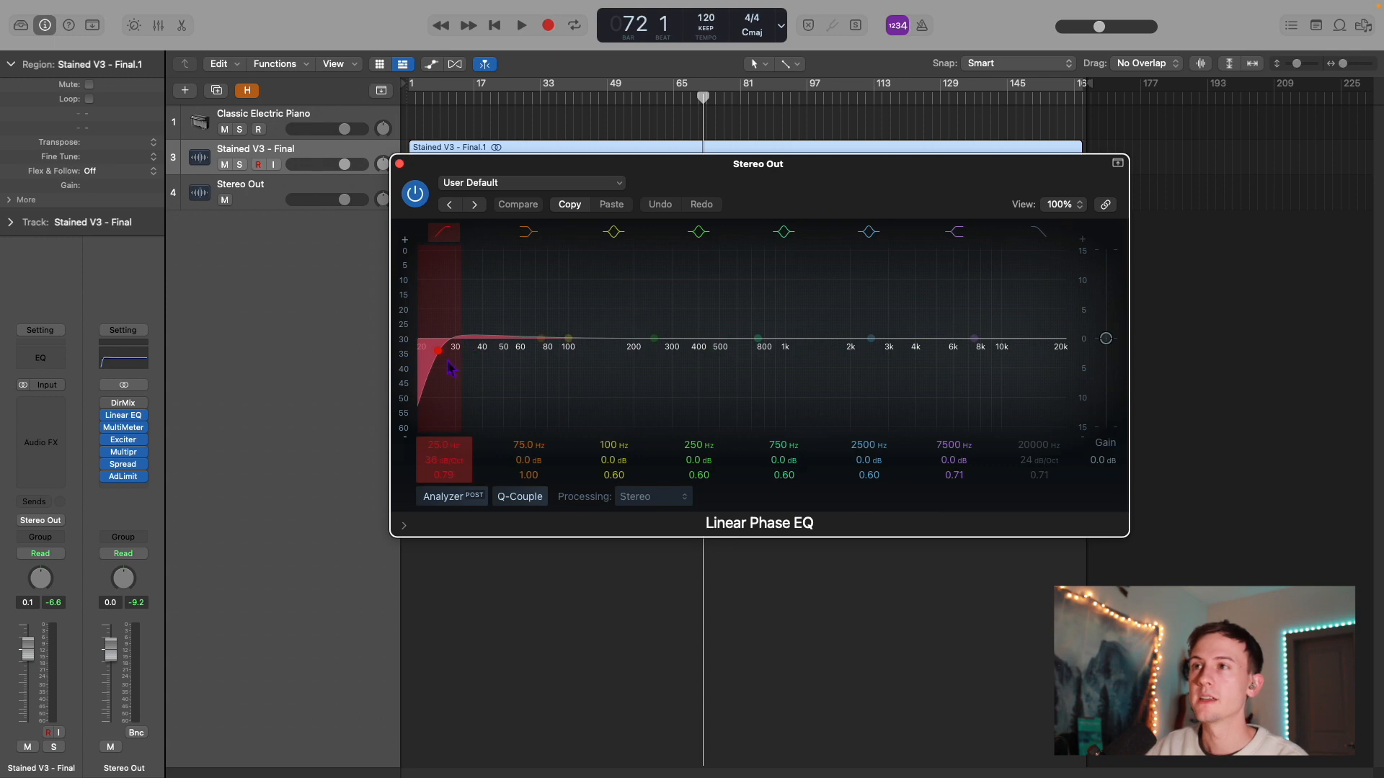
drag(519, 171, 567, 238)
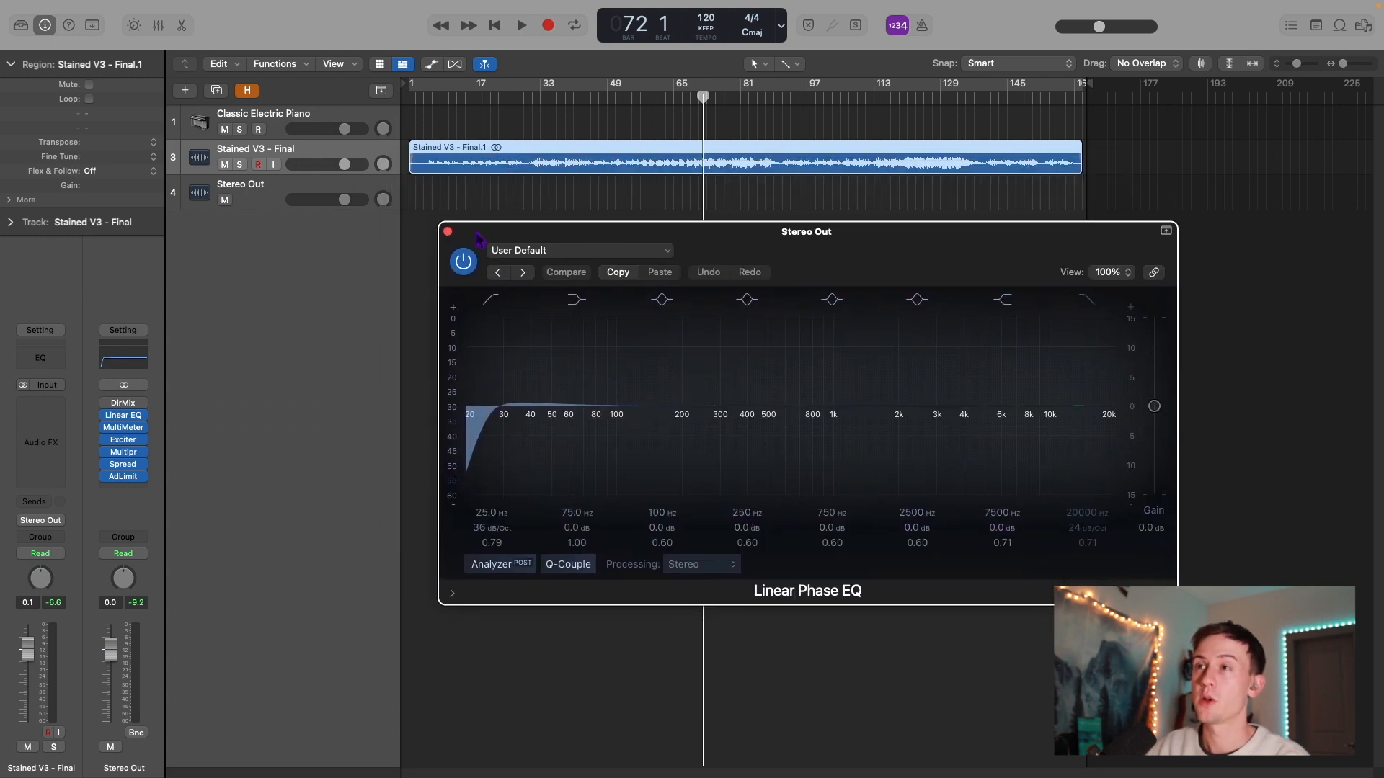
click(448, 232)
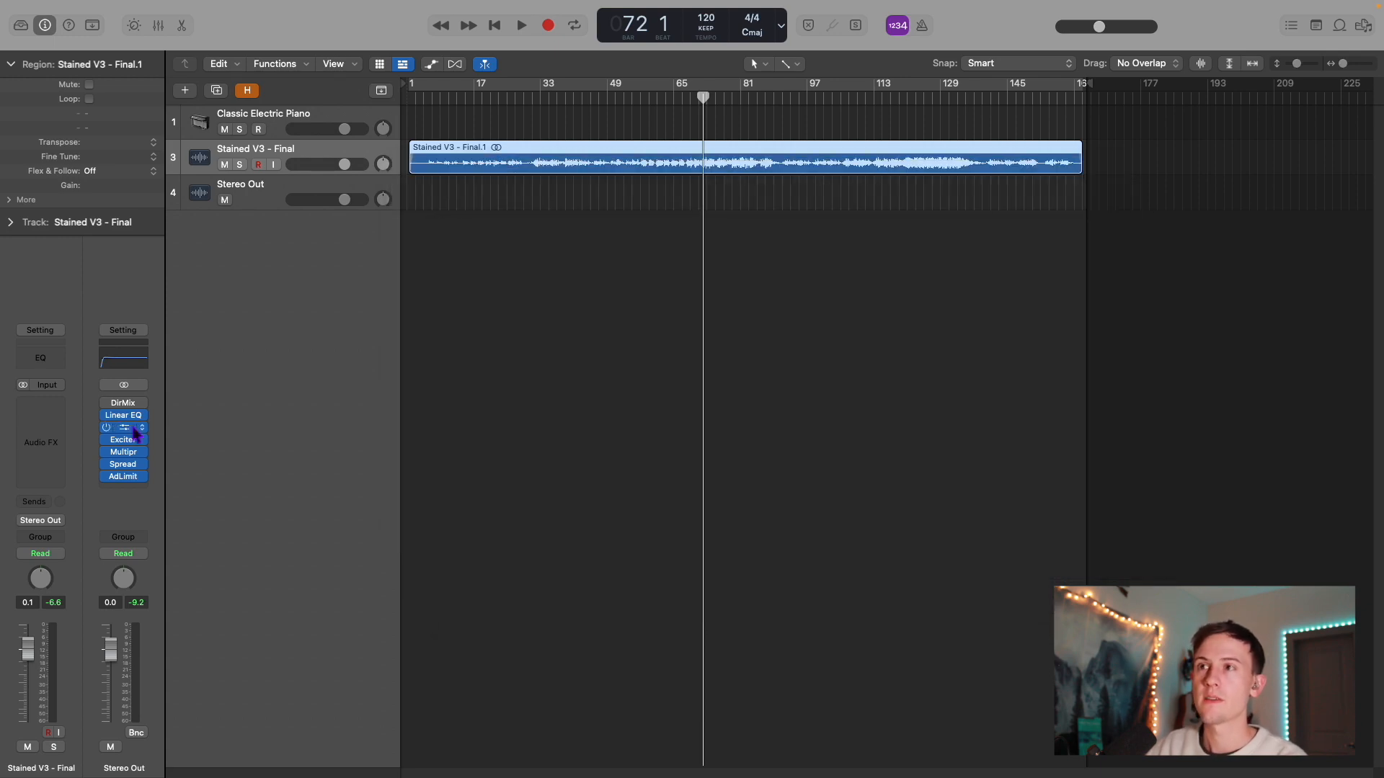
Step: Open the MultiMeter on Stereo Out and bypass the AdLimit, Spread, Multipr and Exciter plug-ins
click(134, 428)
drag(821, 198, 806, 242)
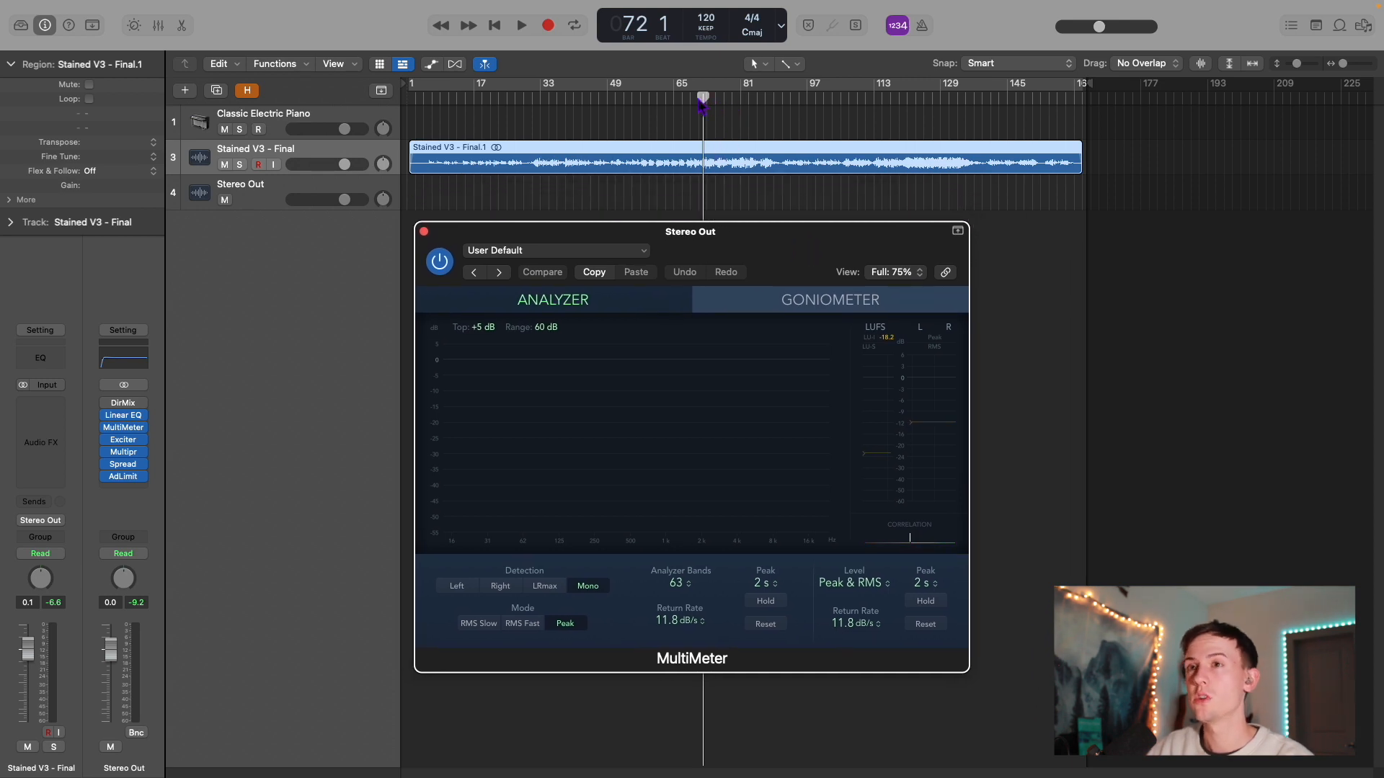
click(114, 477)
click(107, 464)
click(107, 452)
click(107, 440)
Step: Play the unprocessed song from bar 72 while checking its spectrum and loudness in the MultiMeter, and close the meter
key(space)
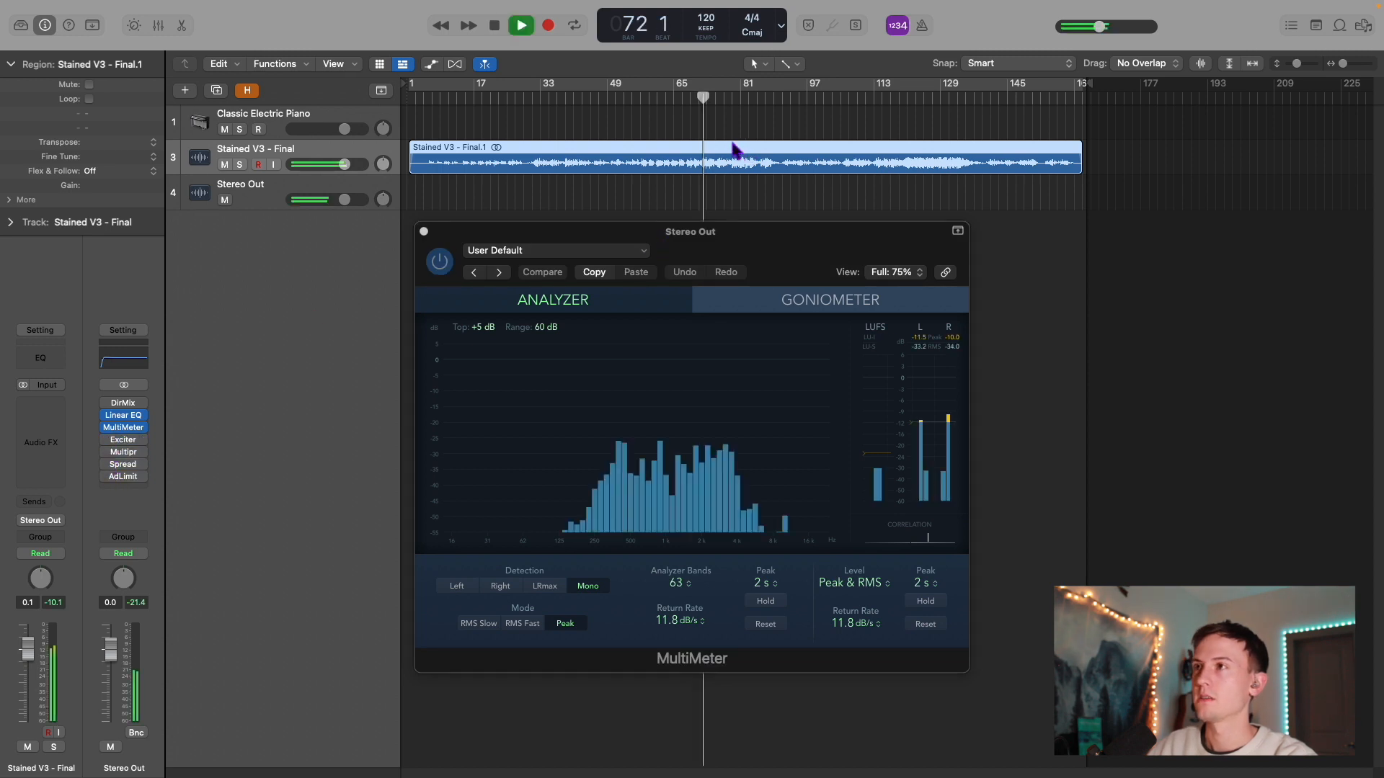
drag(742, 251, 739, 233)
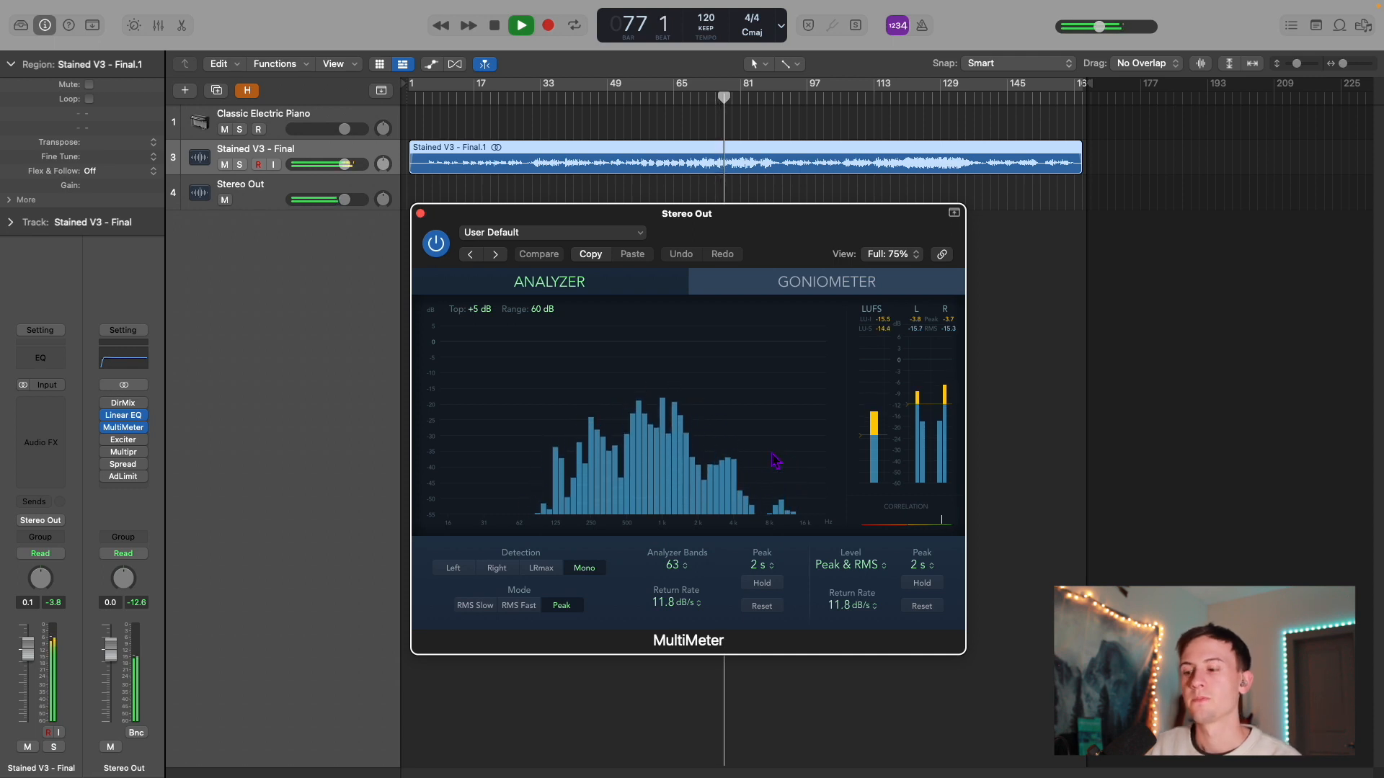
key(space)
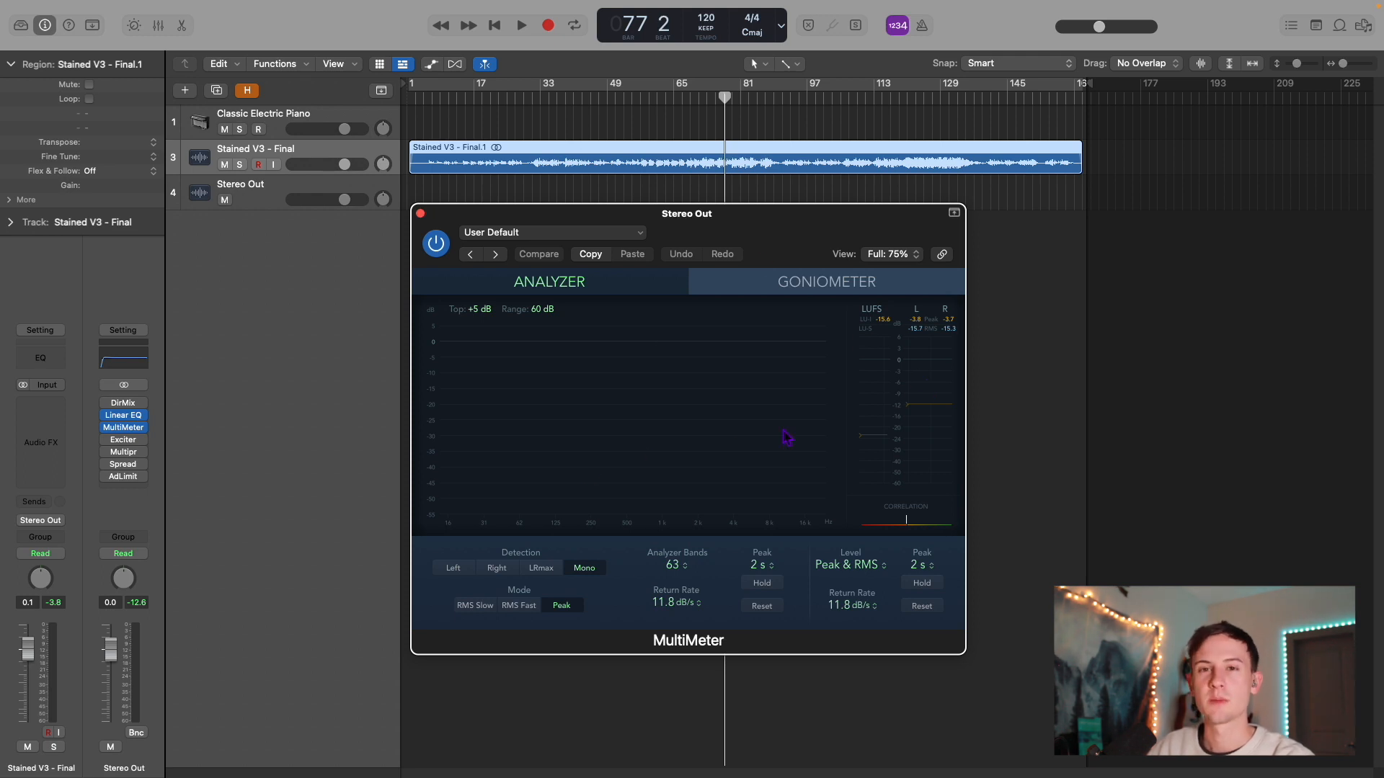
key(space)
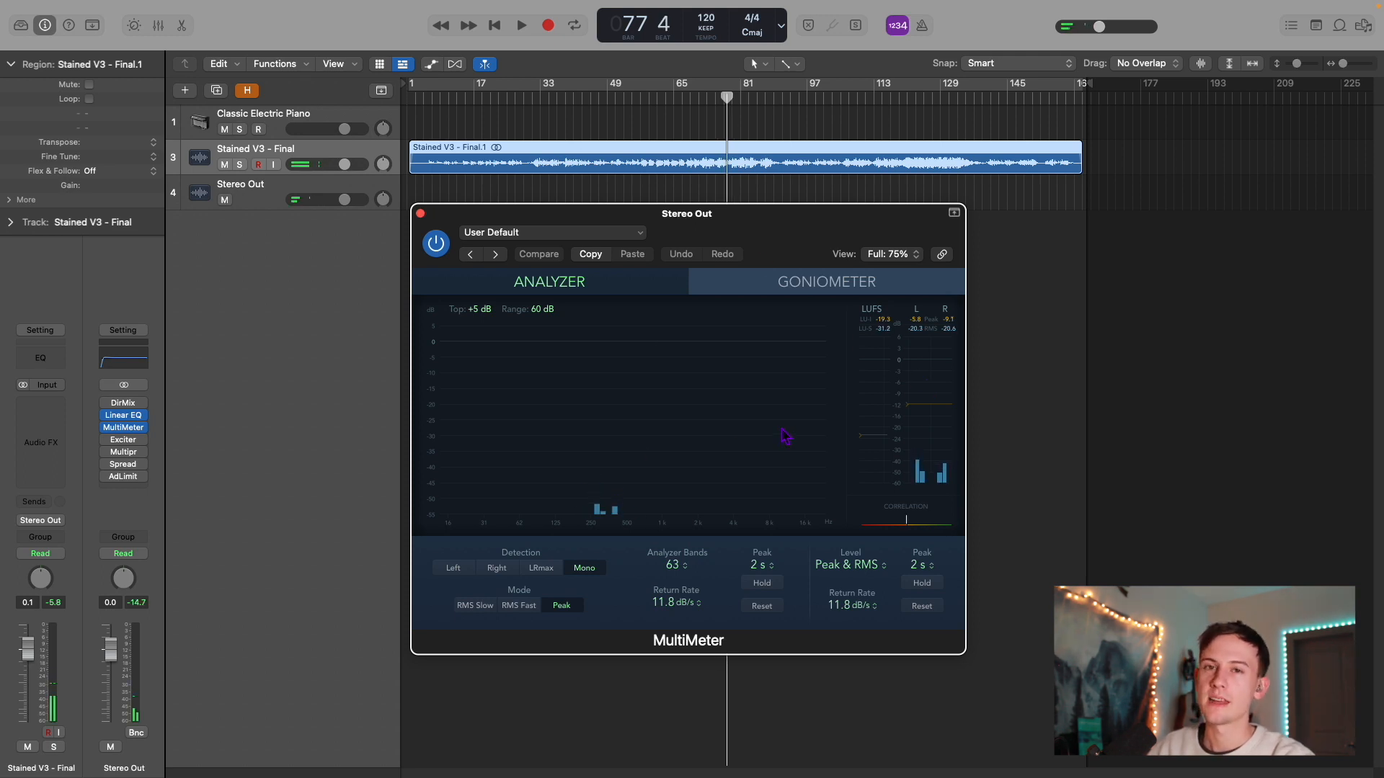
click(420, 214)
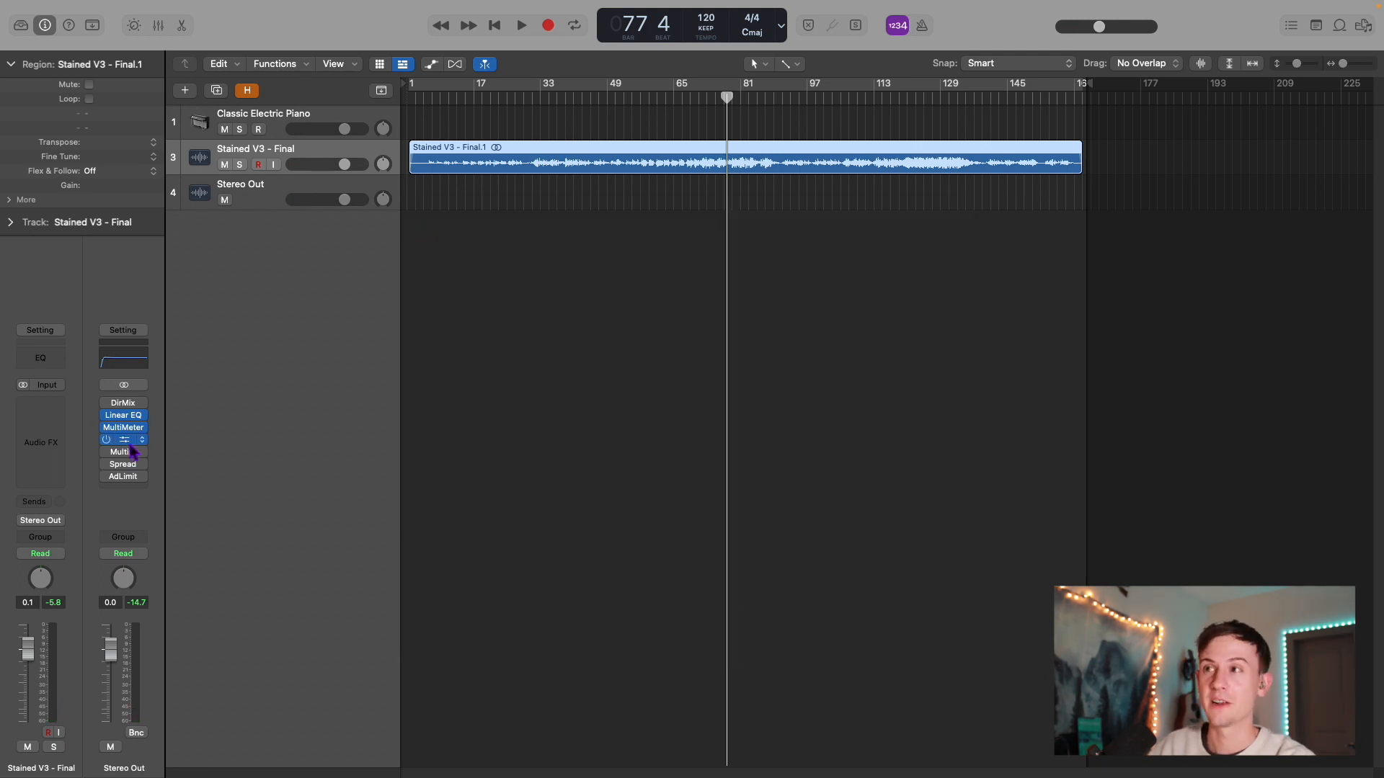
Step: Compare the Stereo Out channel's Exciter on and off while playing the song, leave it enabled and close the plug-in
click(128, 441)
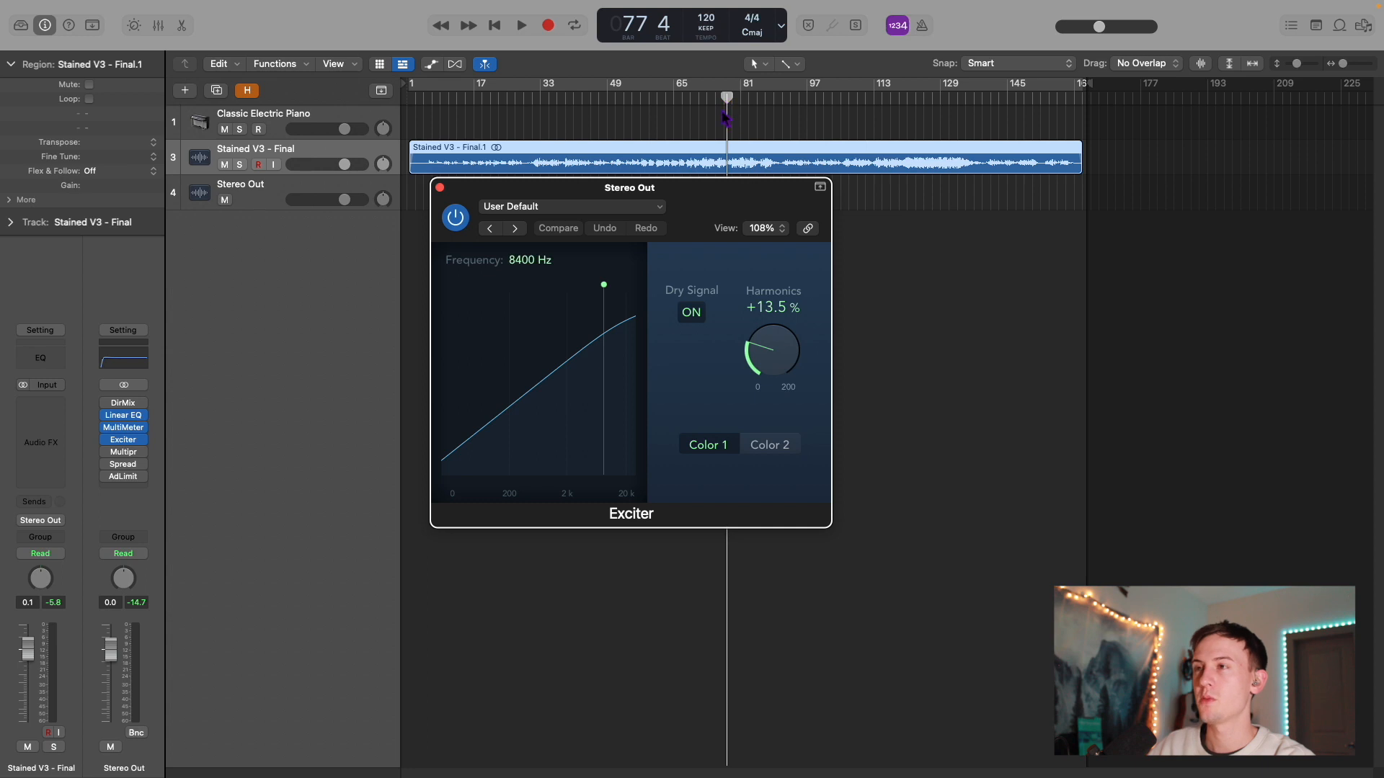
click(104, 440)
key(space)
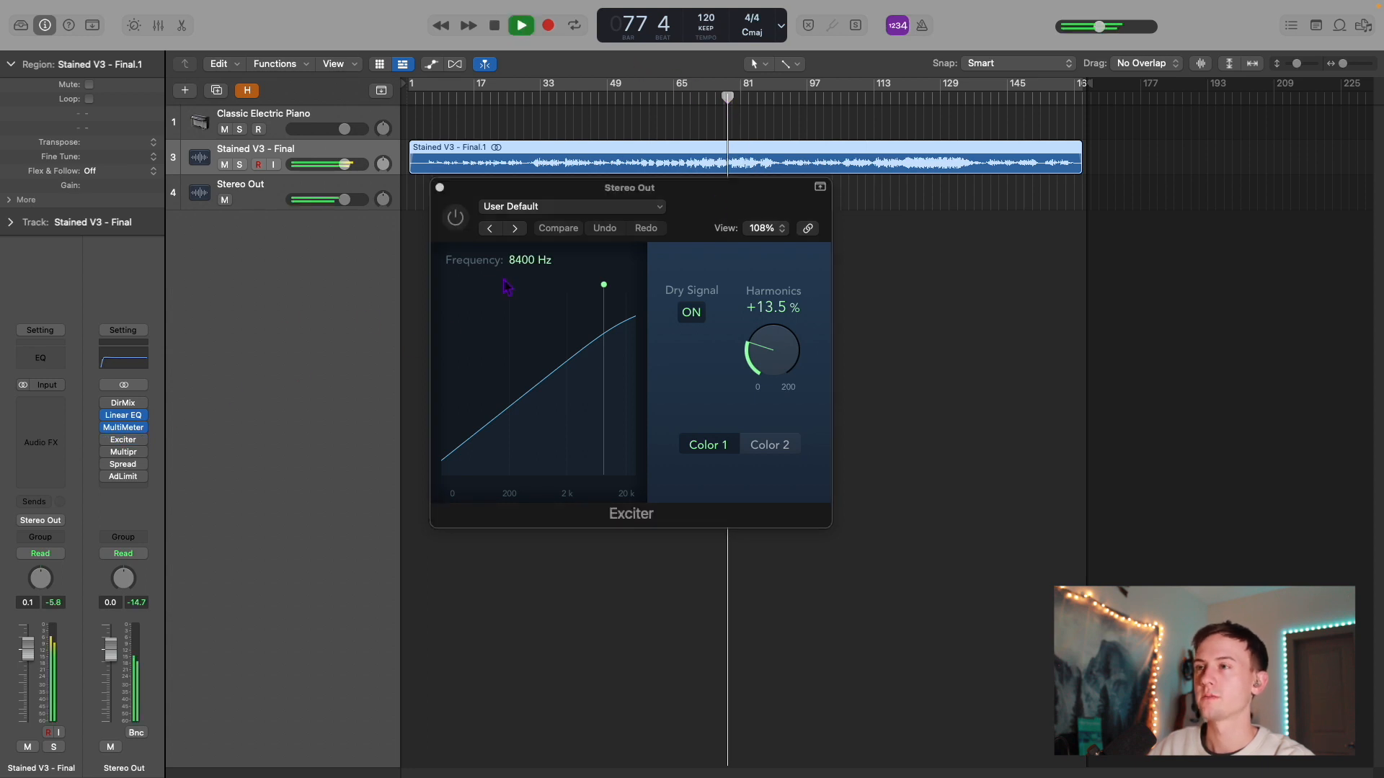
click(456, 218)
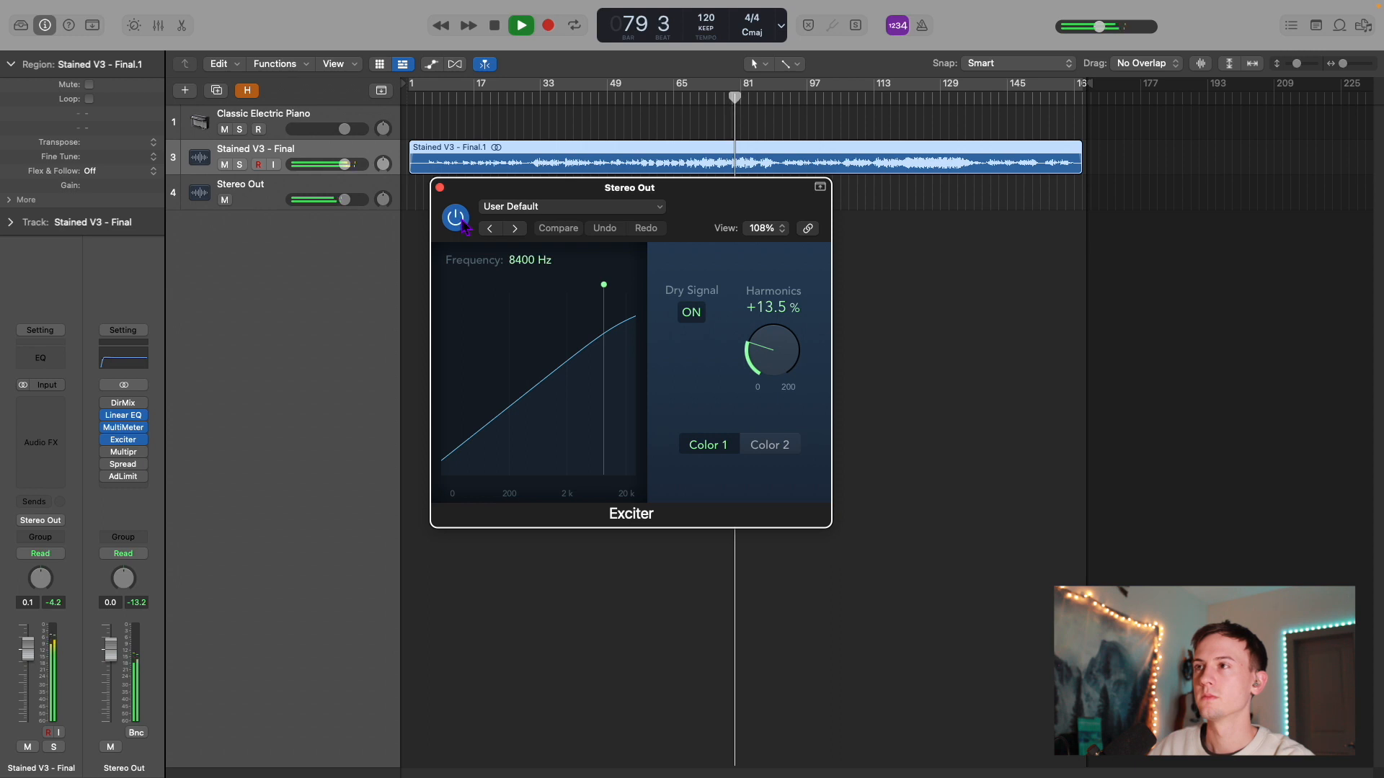
click(461, 224)
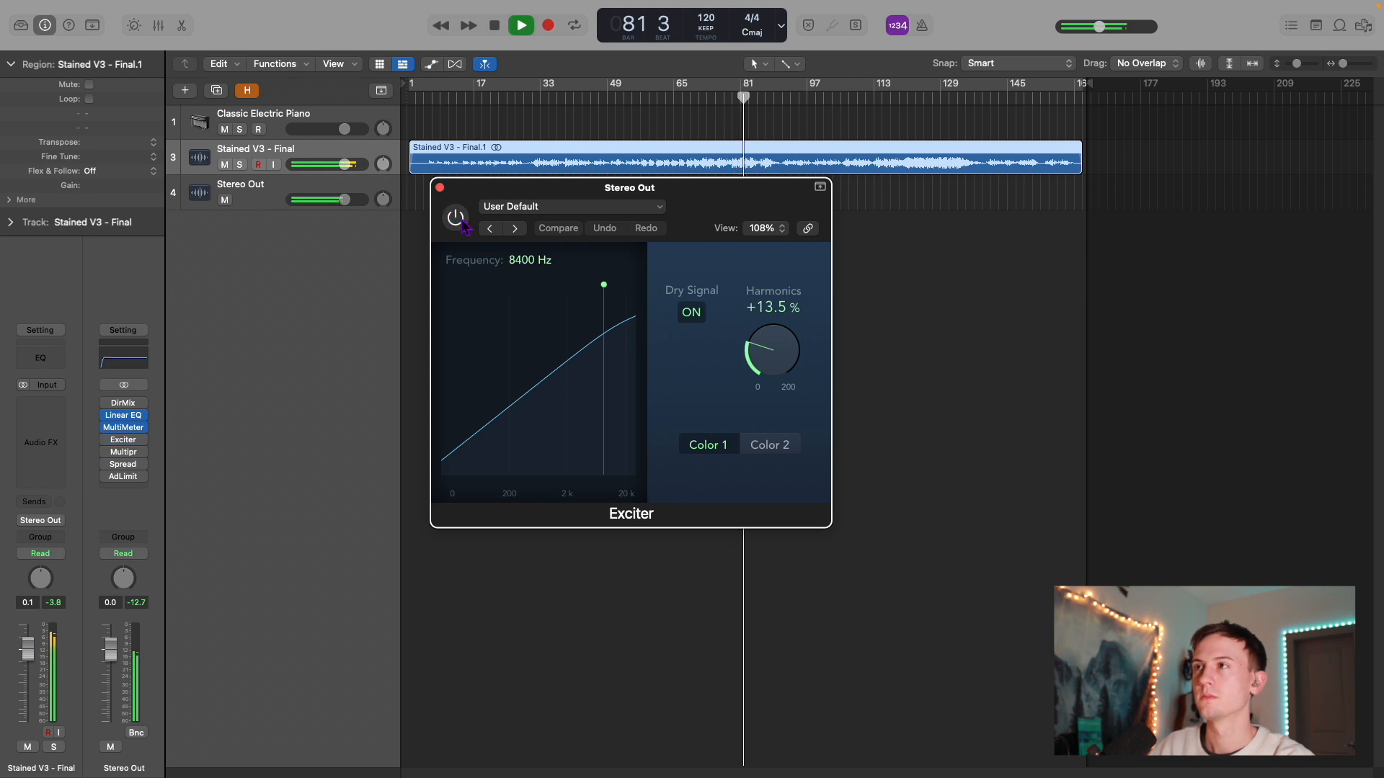
click(461, 224)
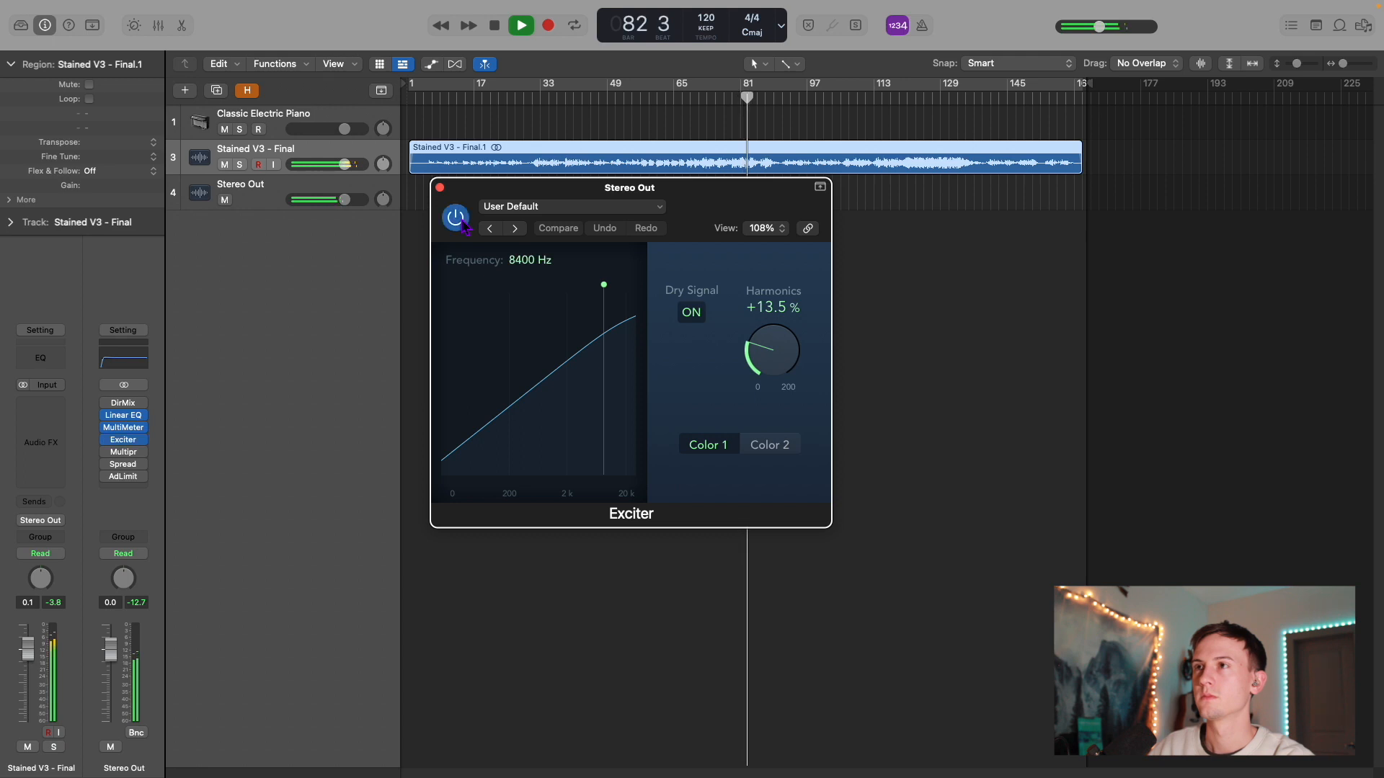
key(space)
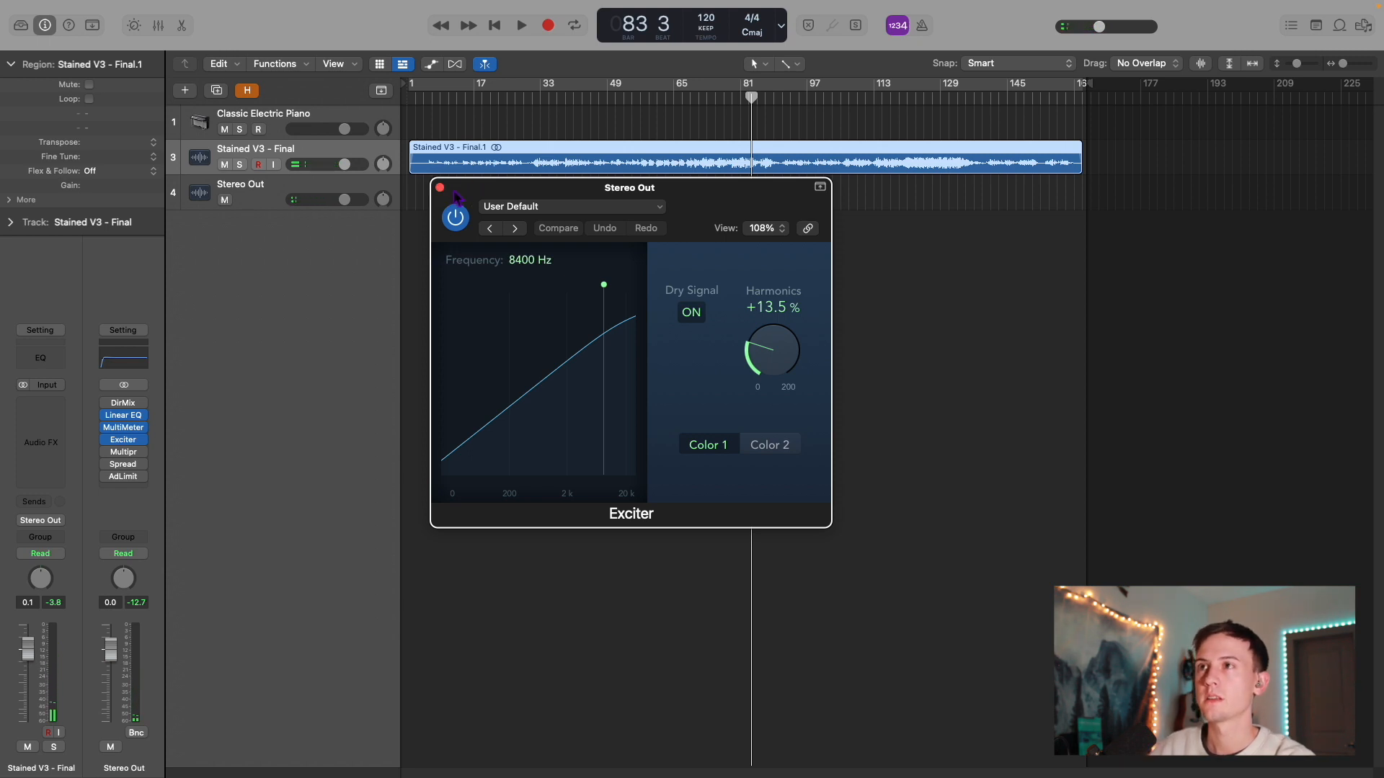
click(439, 188)
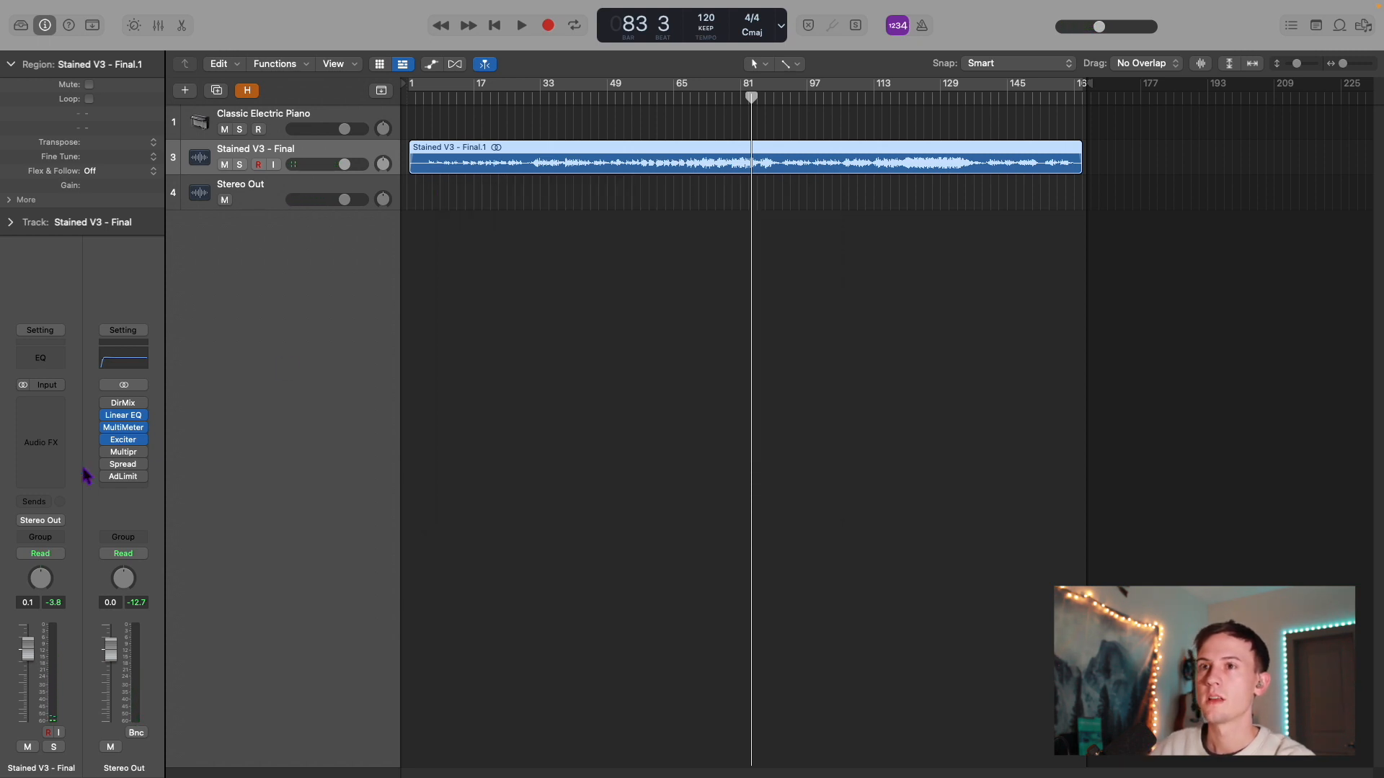
Step: Compare the Multipressor on Stereo Out on and off during playback, leave it enabled and close the plug-in
click(119, 452)
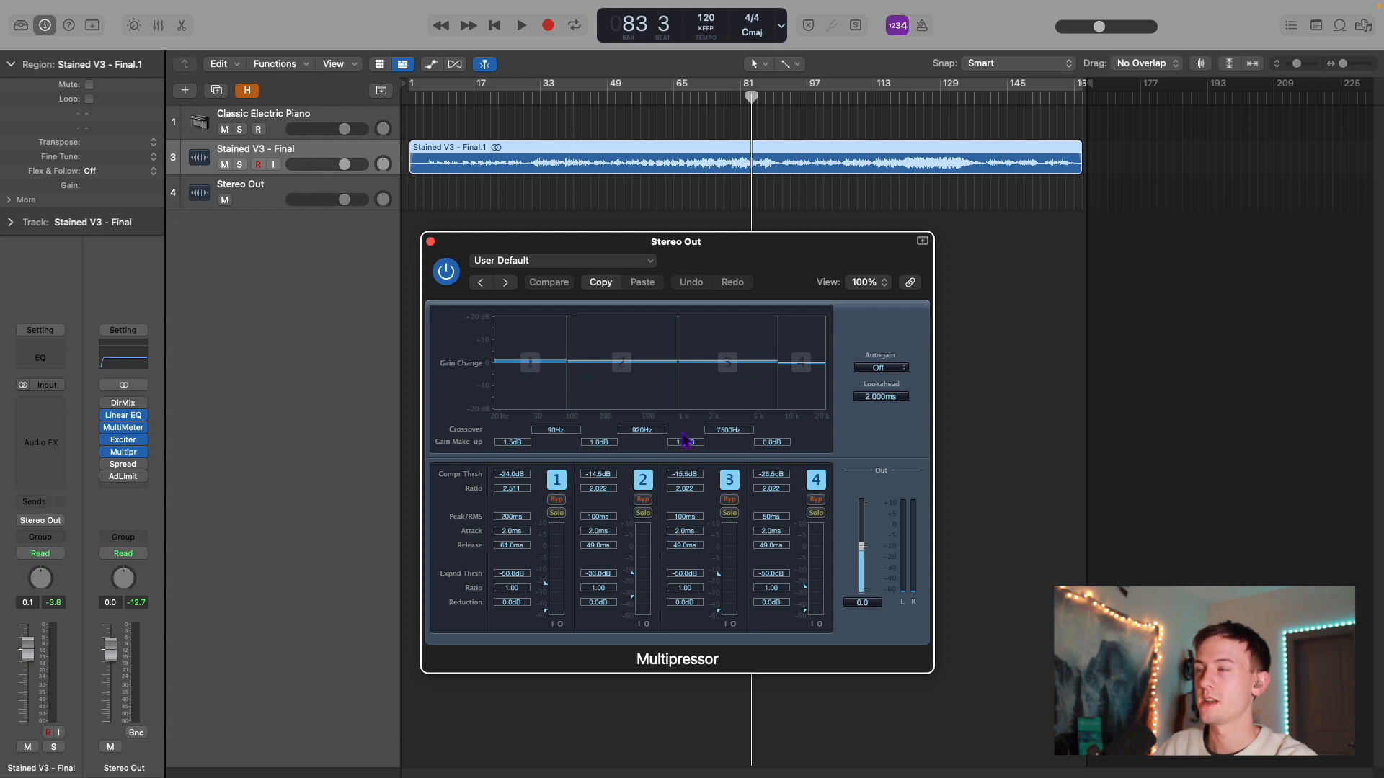
click(445, 272)
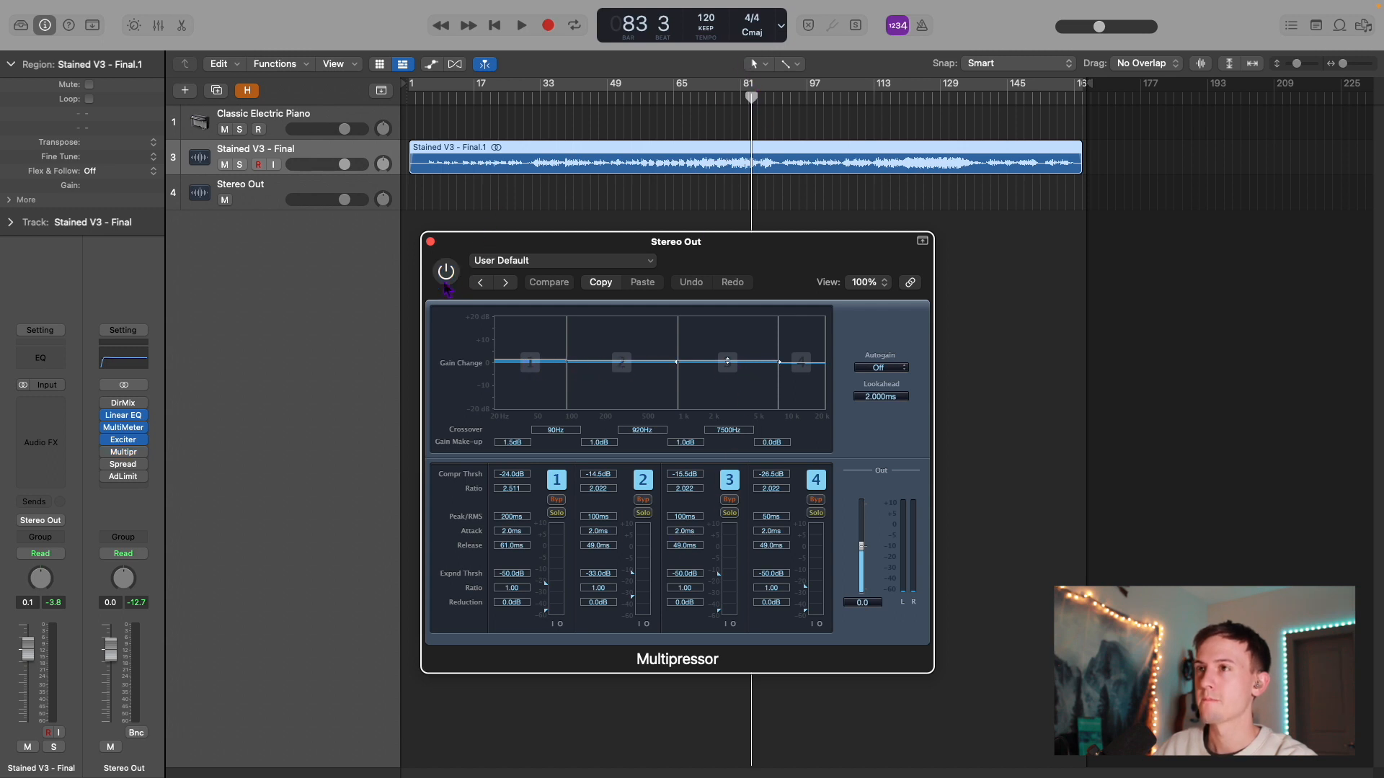
key(space)
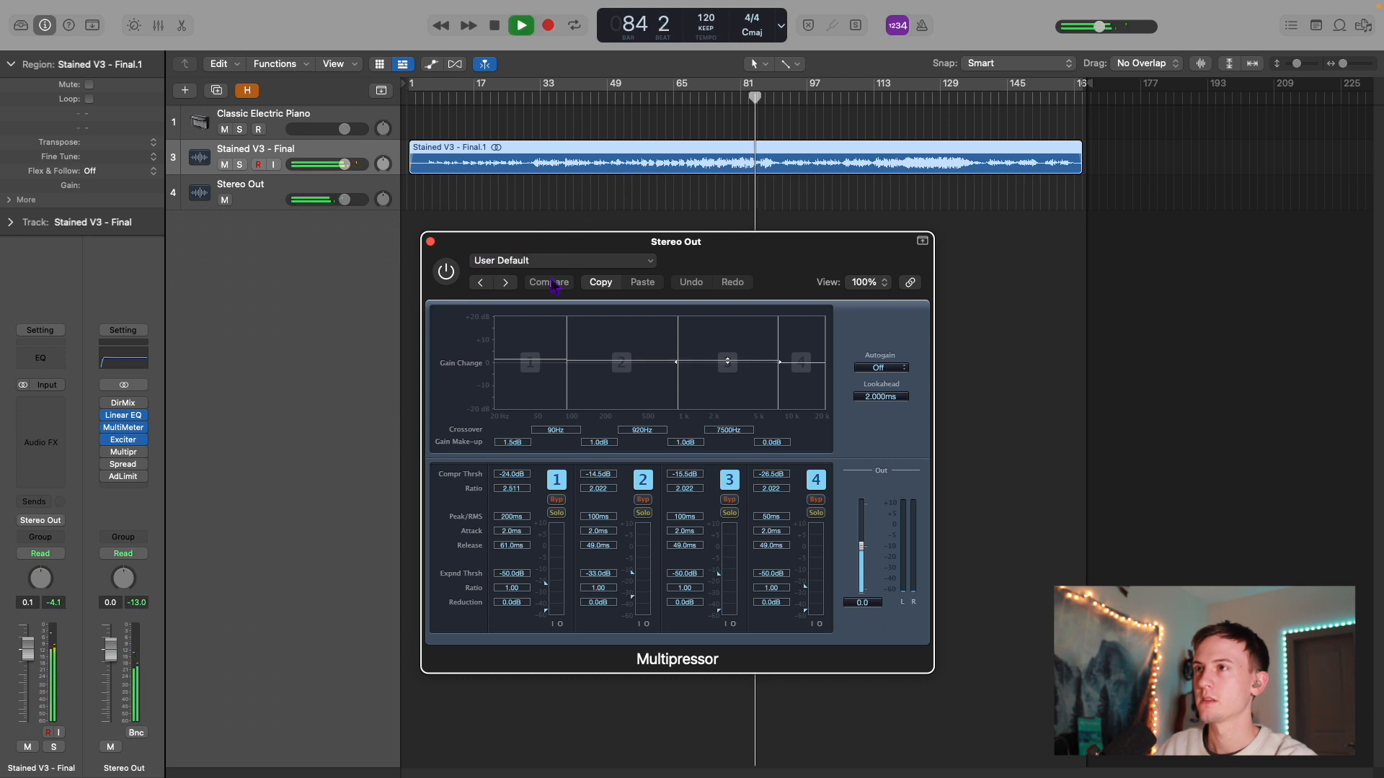
click(450, 279)
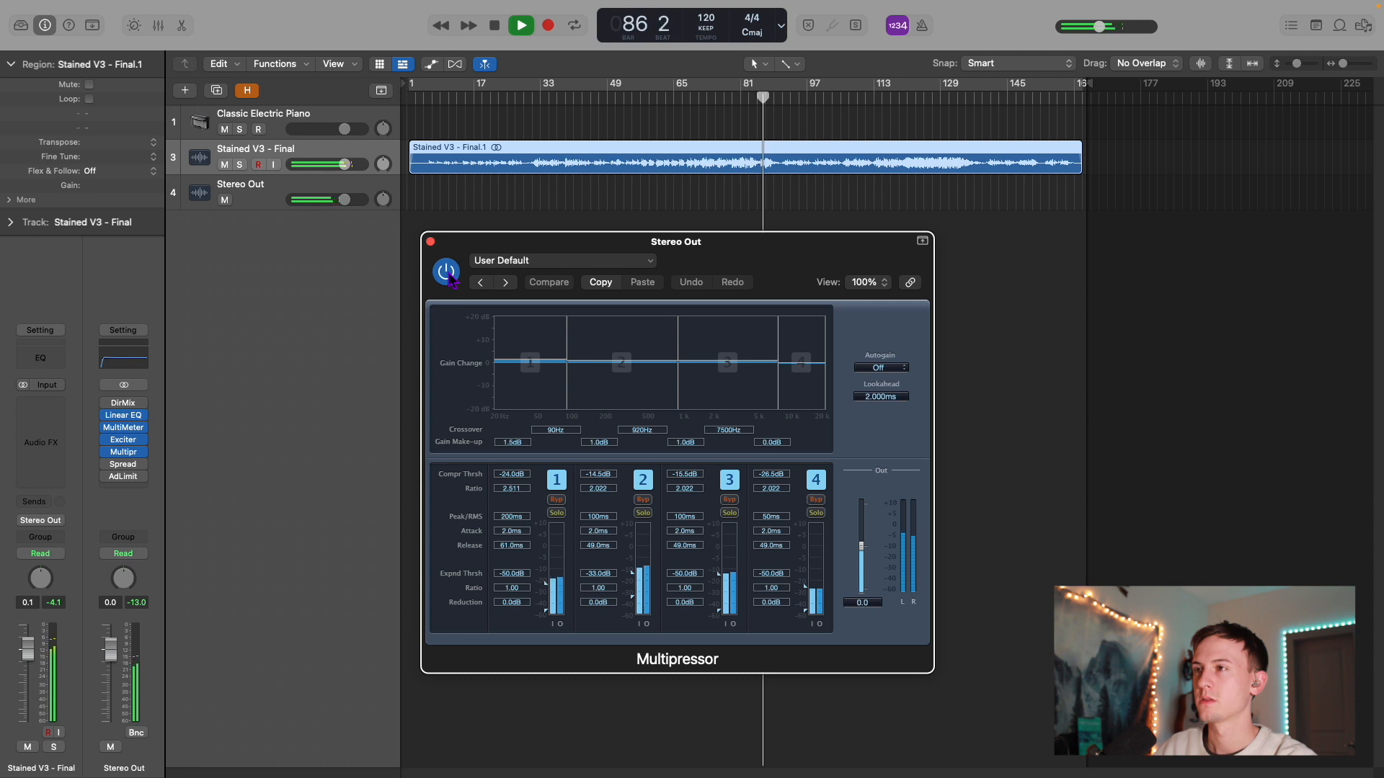
click(450, 278)
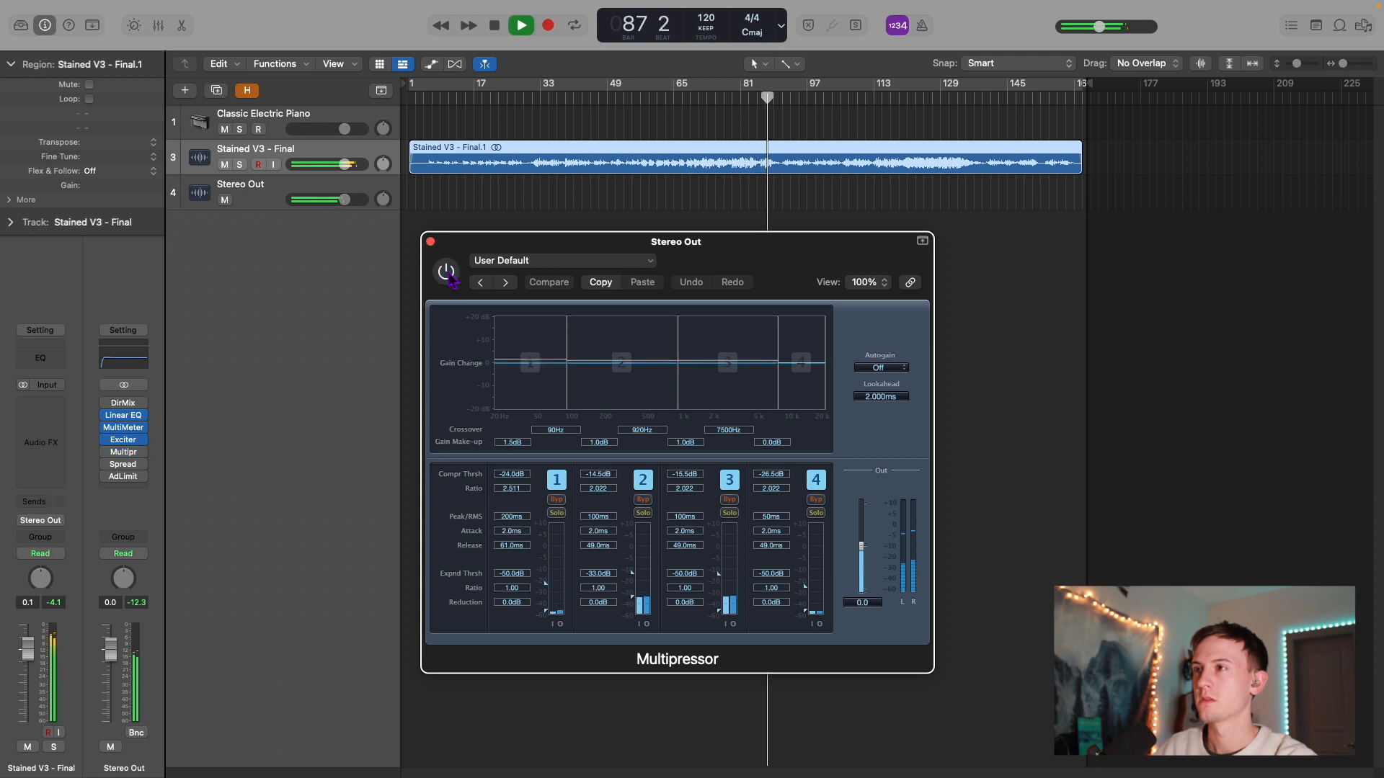
click(448, 275)
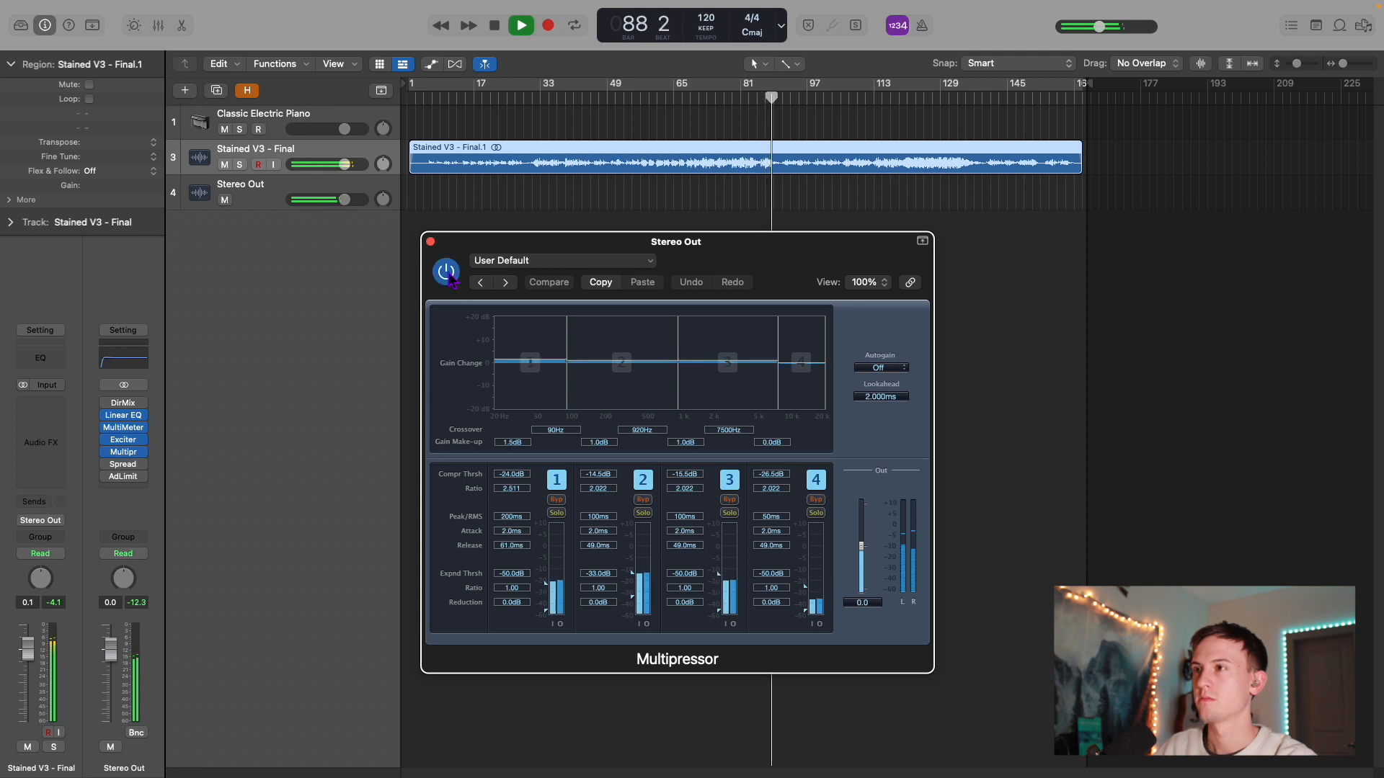
key(space)
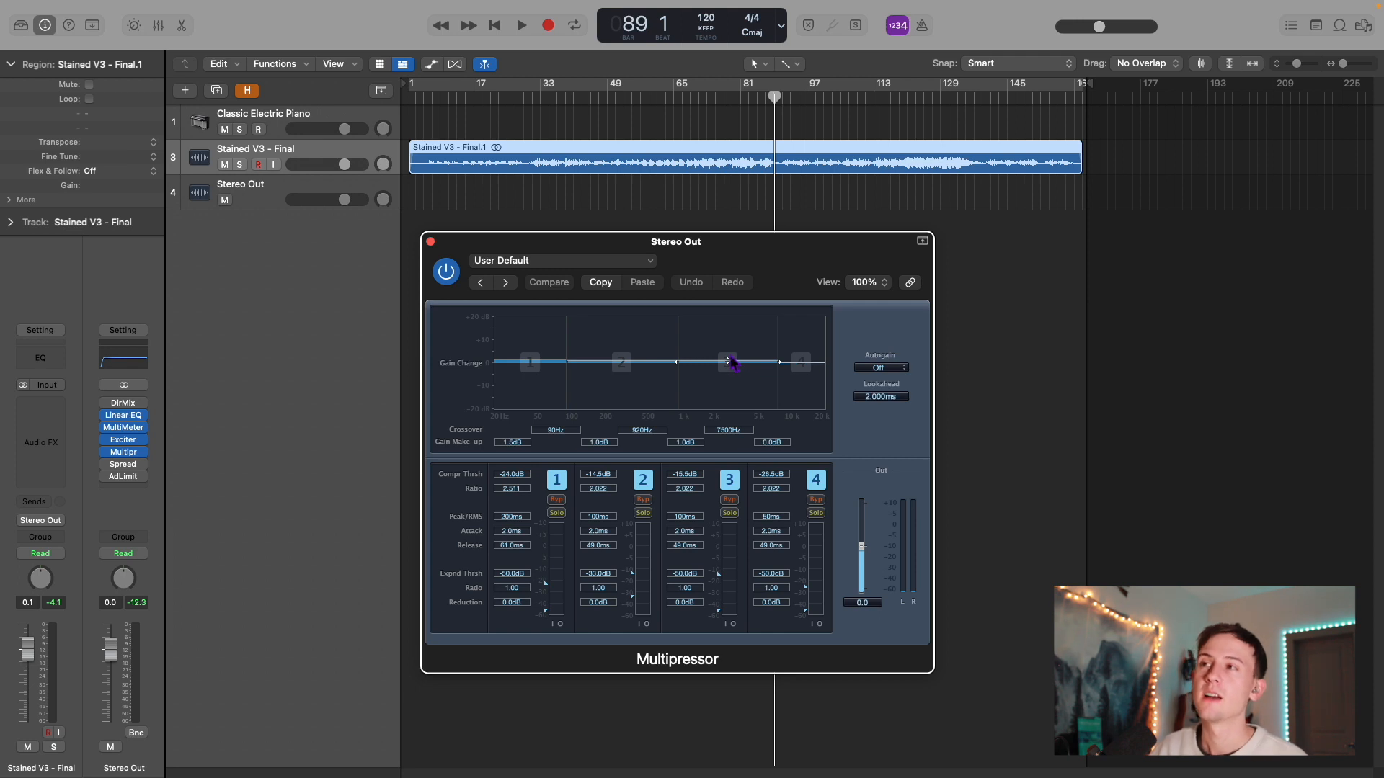
click(430, 242)
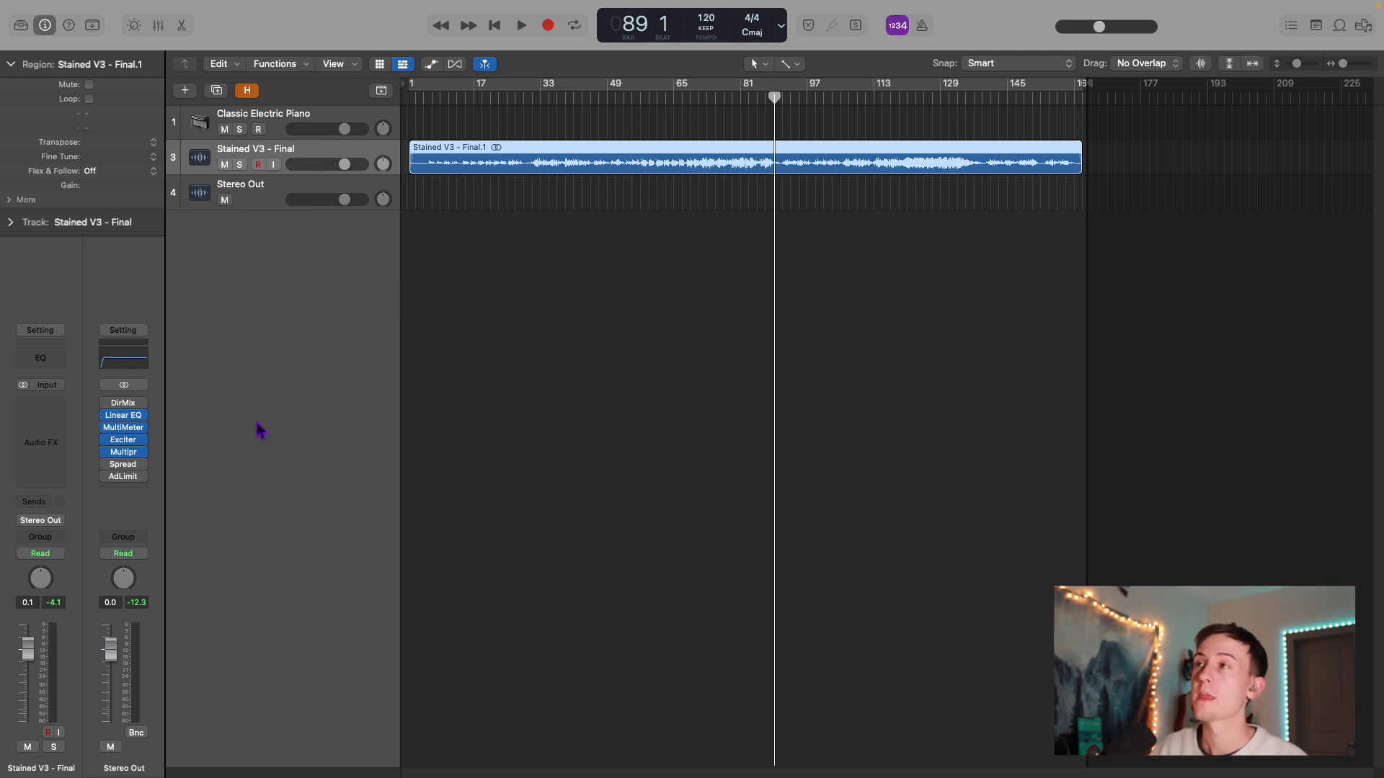
Step: Open Stereo Spread on Stereo Out and set its lower frequency to 1600 Hz and upper intensity to 62%
click(124, 470)
drag(694, 195, 718, 234)
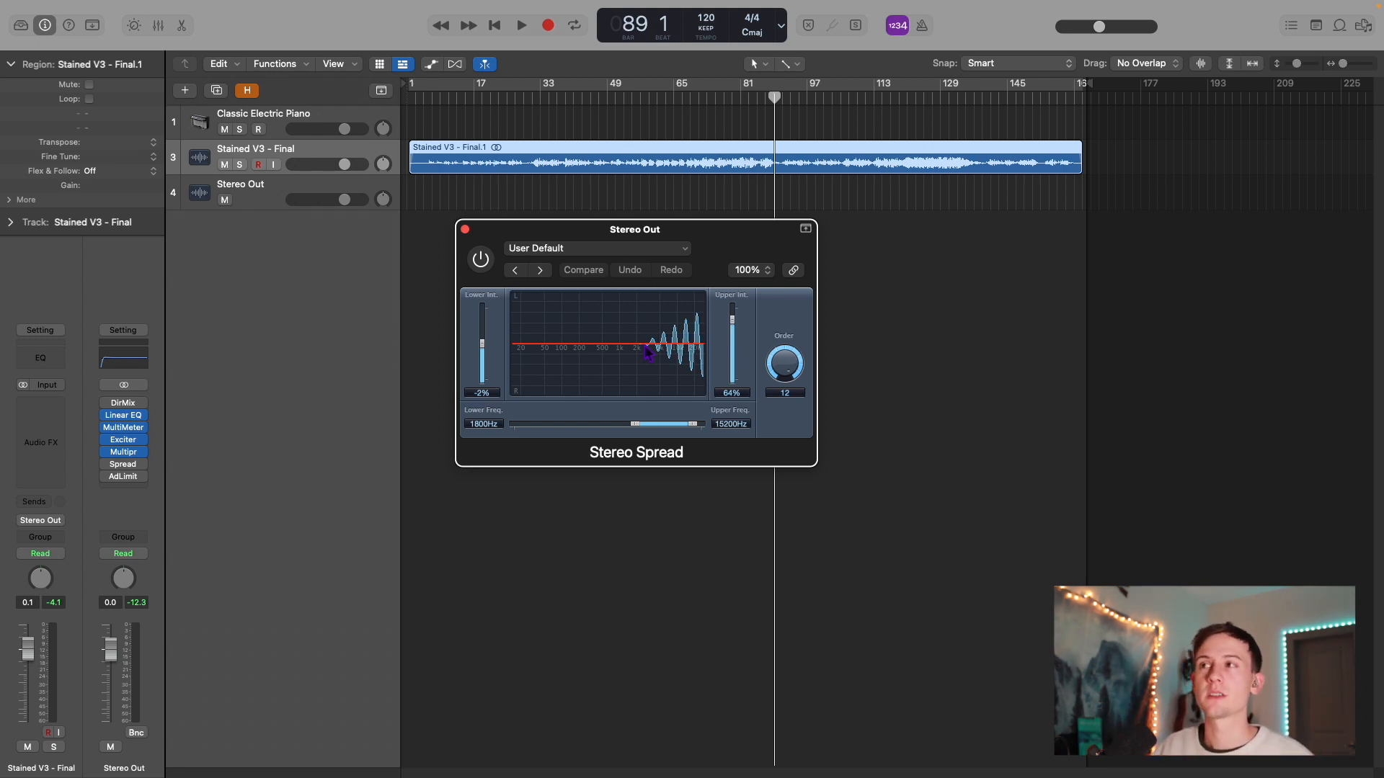
drag(634, 424, 638, 428)
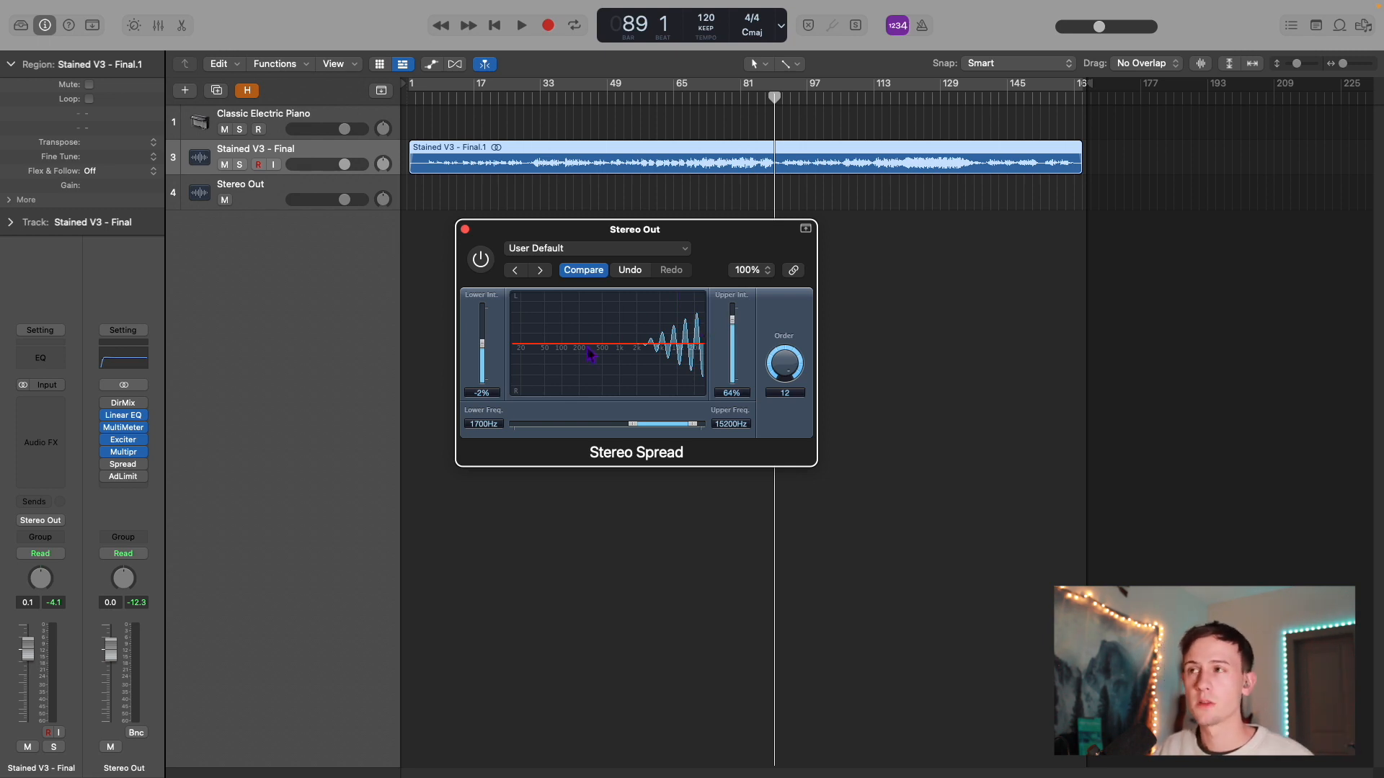
mouse_move(632, 425)
mouse_down()
mouse_move(513, 426)
mouse_move(649, 434)
mouse_move(637, 434)
mouse_up()
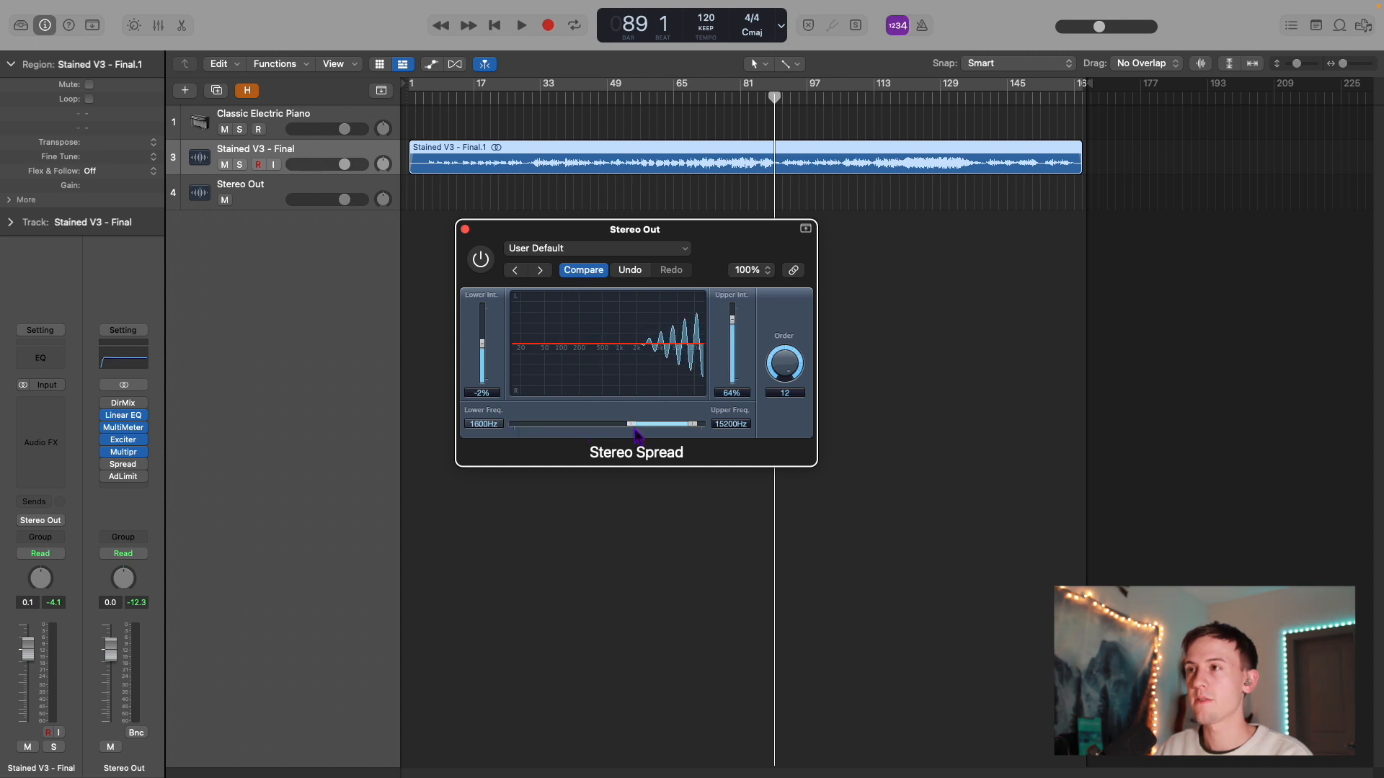
drag(732, 328, 733, 317)
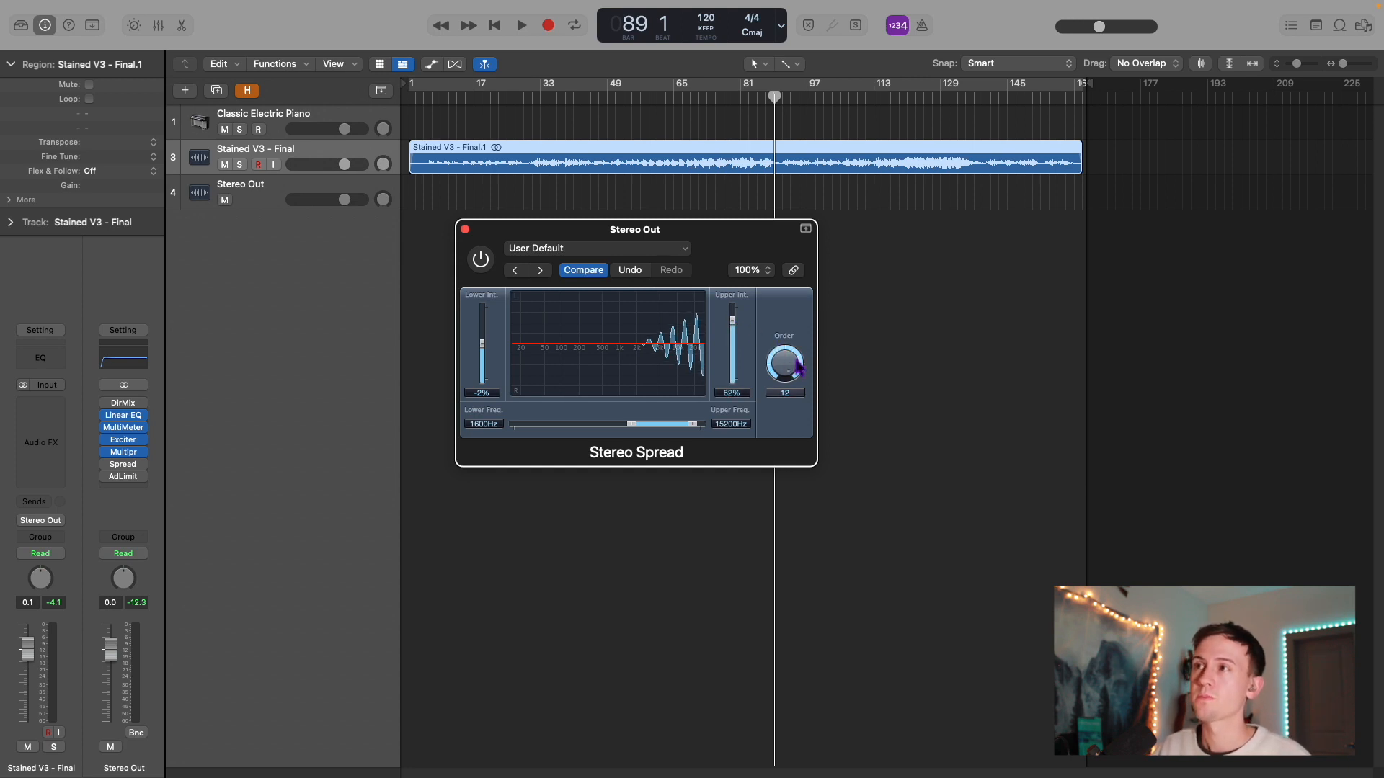
drag(788, 371, 763, 291)
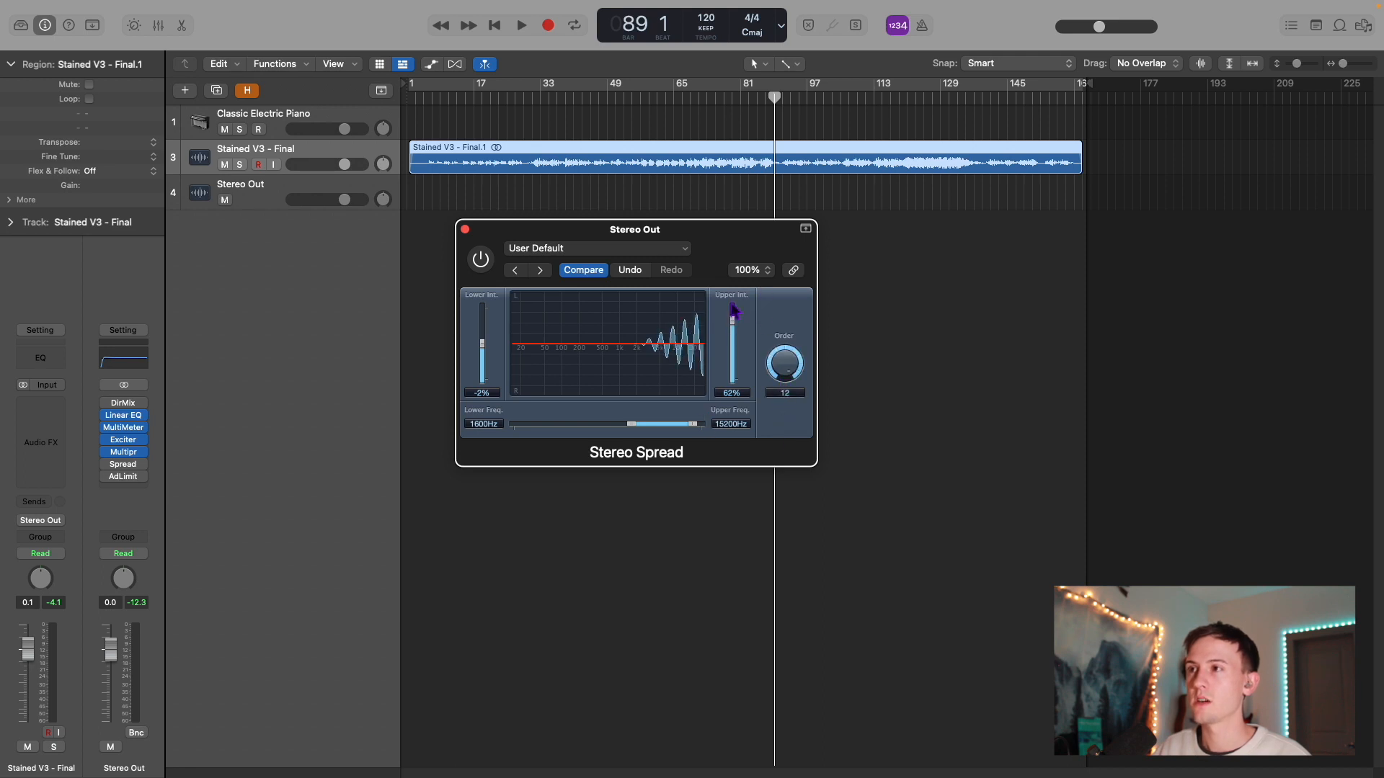
Step: Play the song from bar 62, enable Stereo Spread while listening, and close the plug-in after stopping playback
click(663, 101)
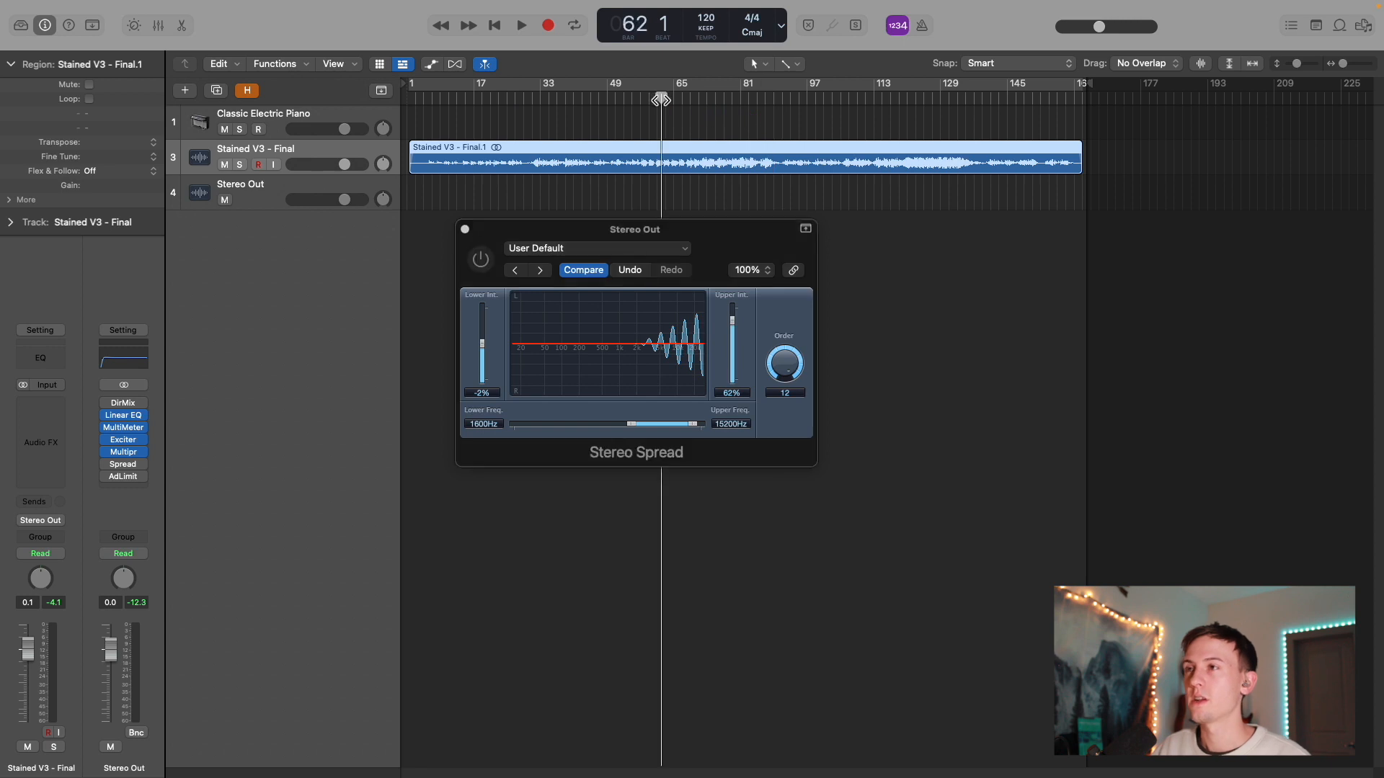
key(space)
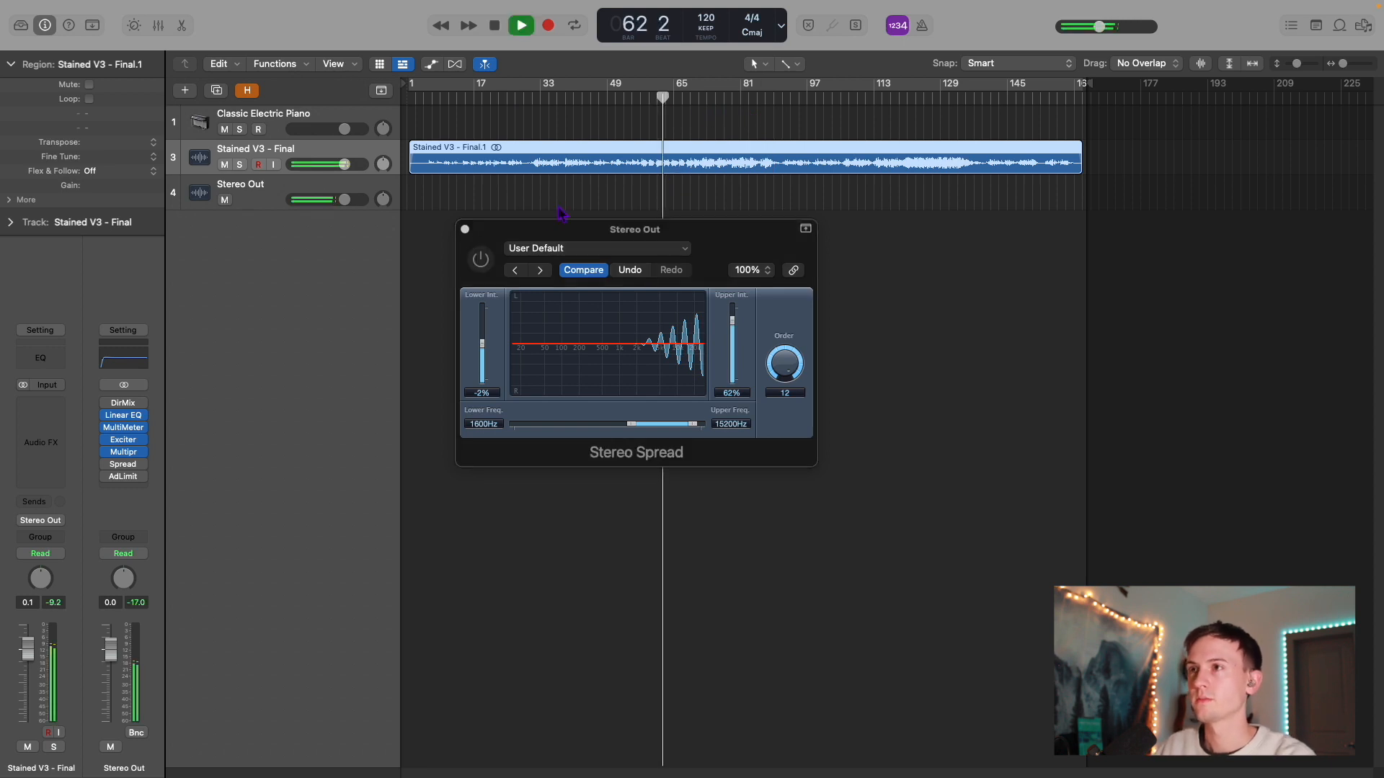
click(484, 265)
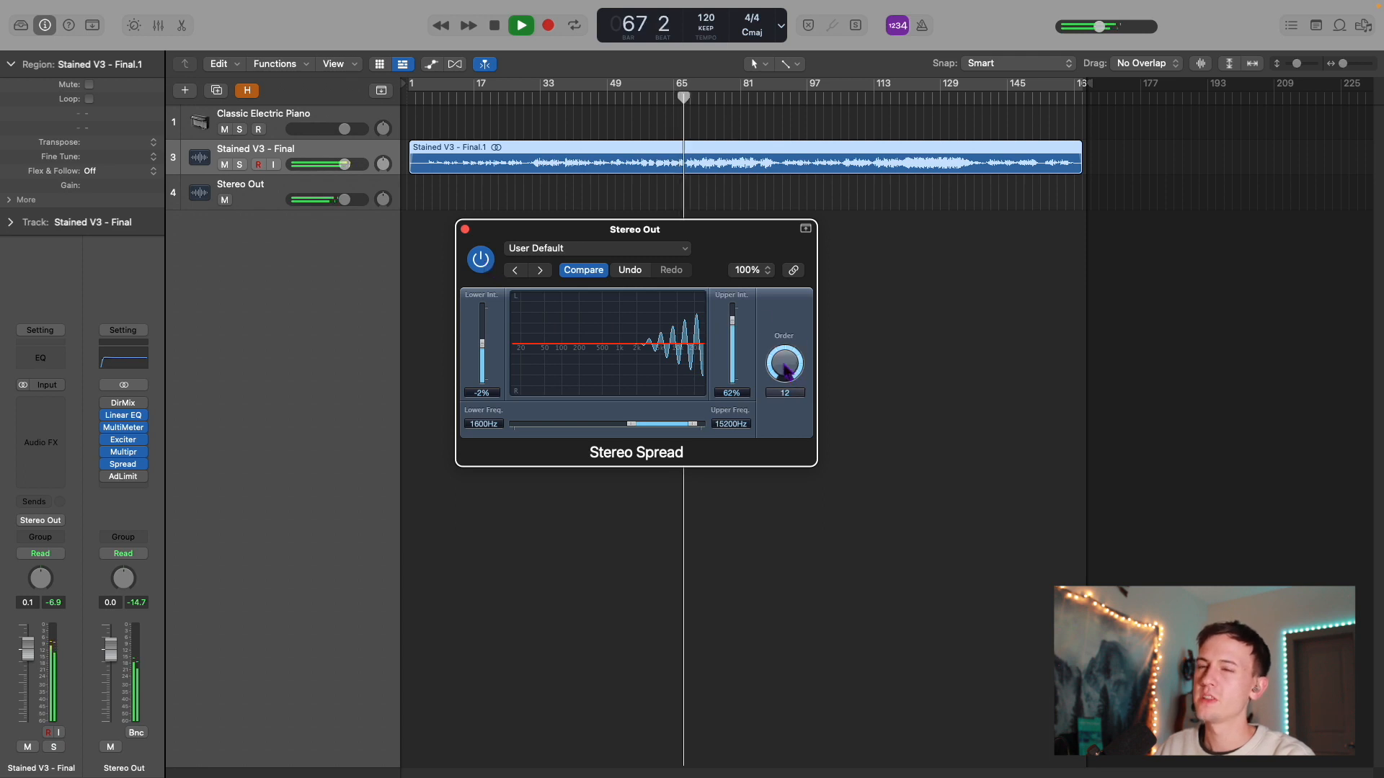
drag(785, 367, 724, 210)
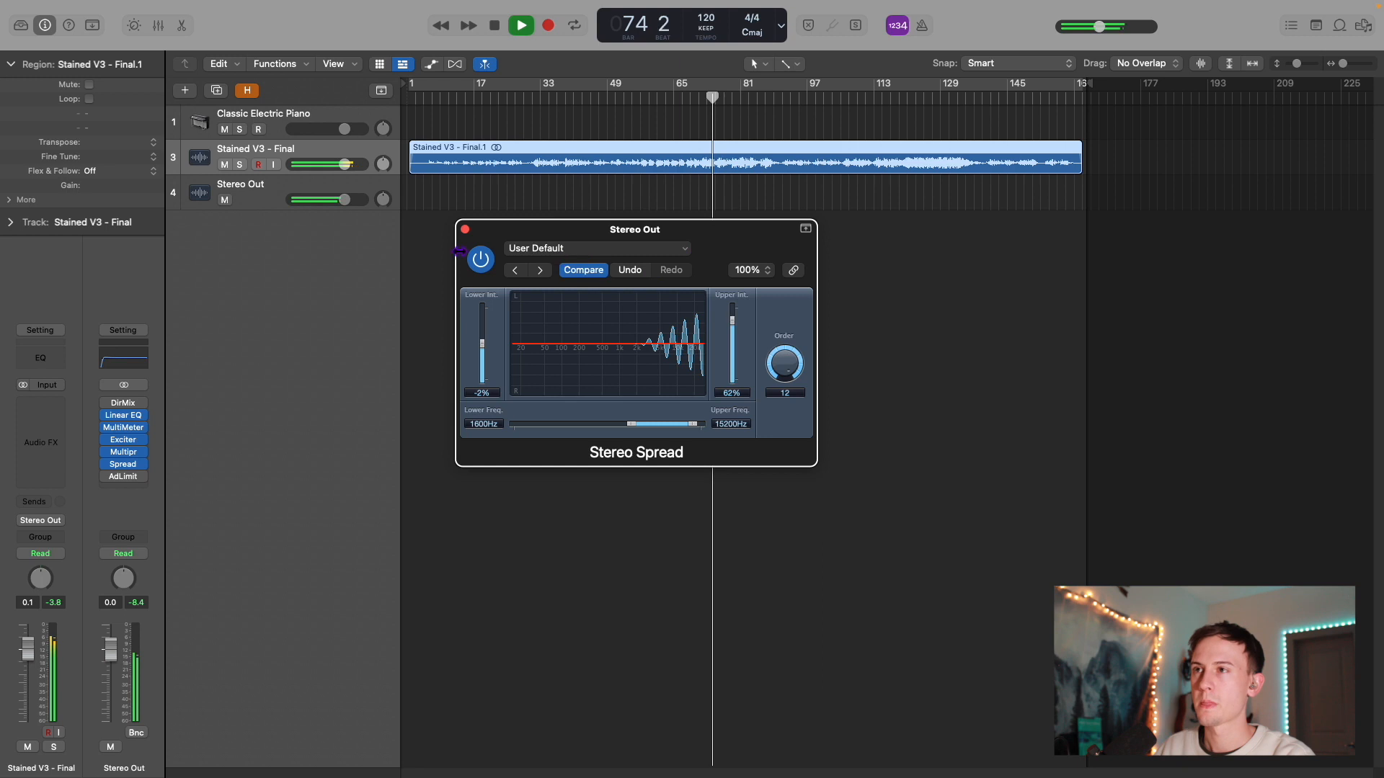
key(space)
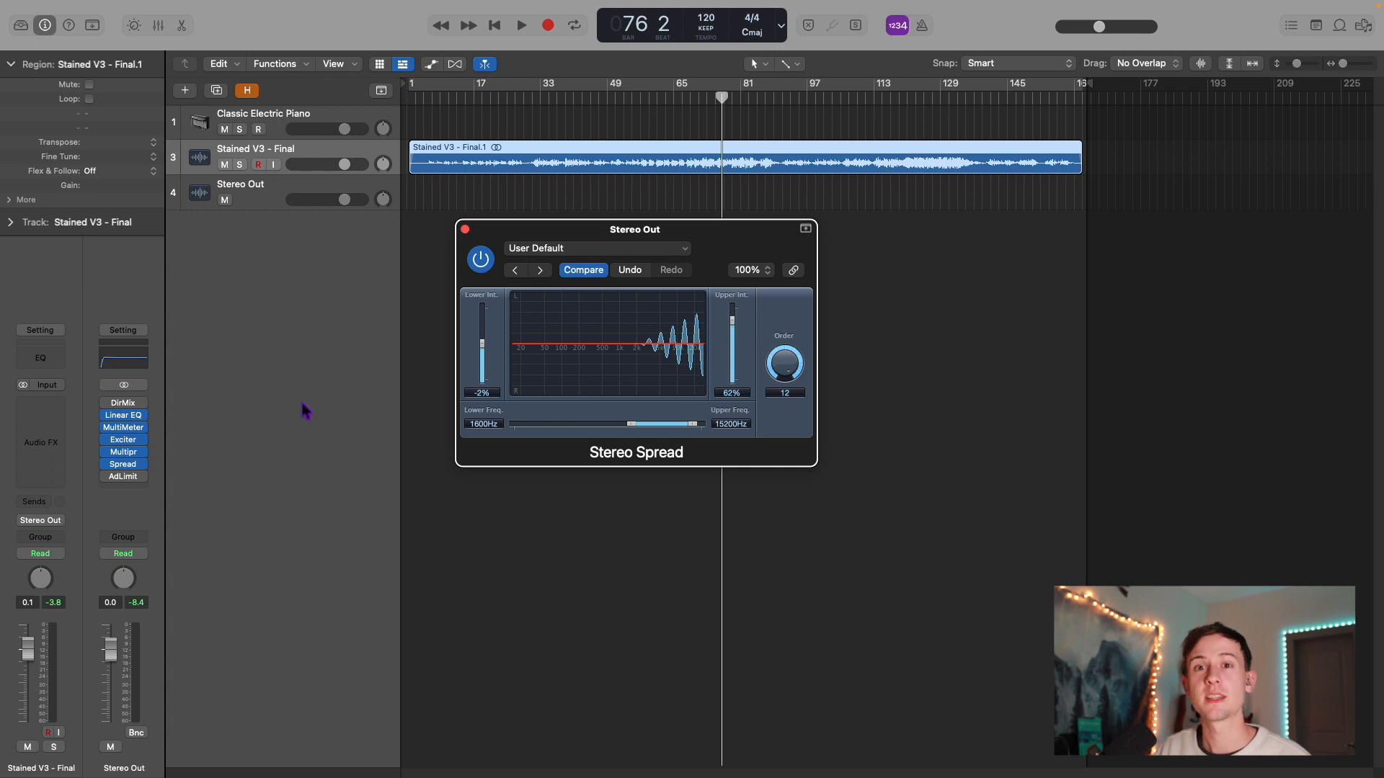
click(107, 479)
click(465, 229)
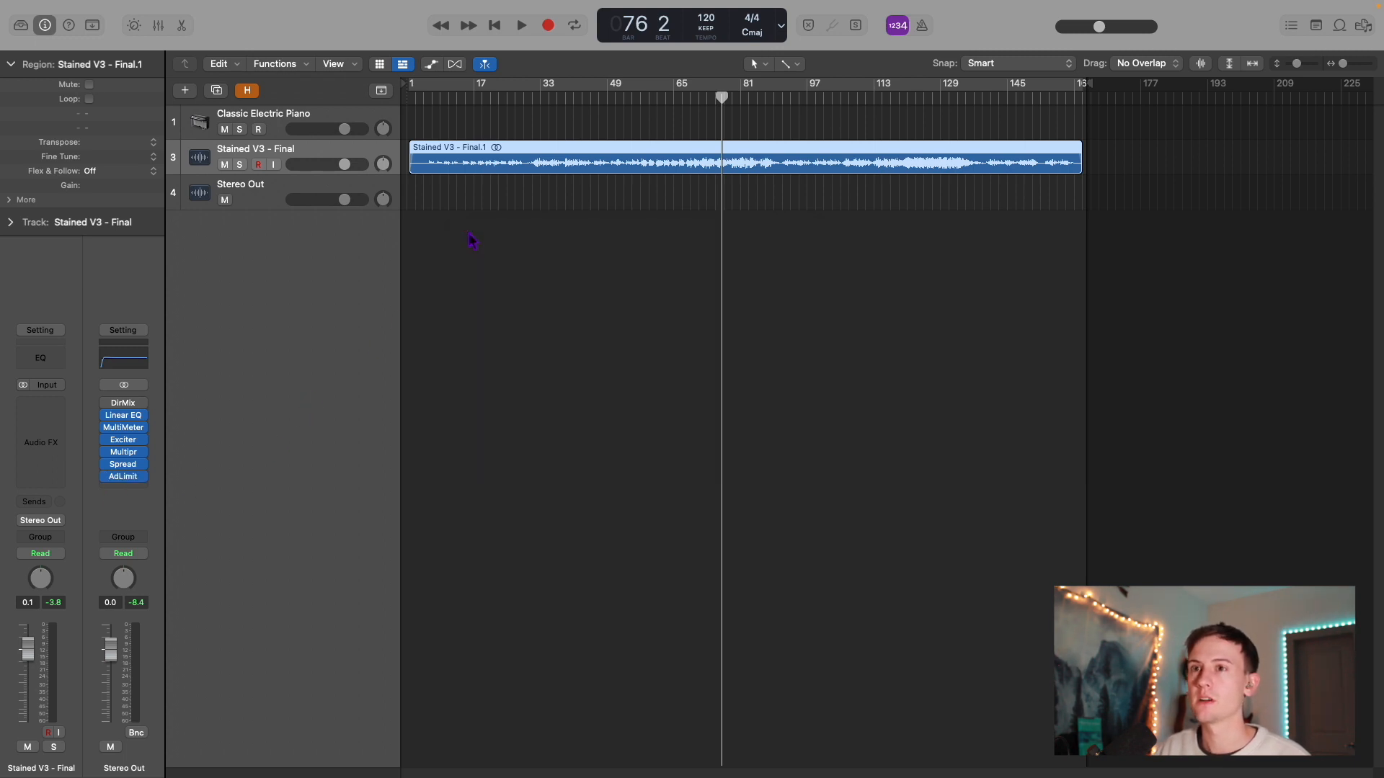
Step: Compare the Adaptive Limiter on Stereo Out on and off during playback, leave it enabled and close the plug-in
click(126, 478)
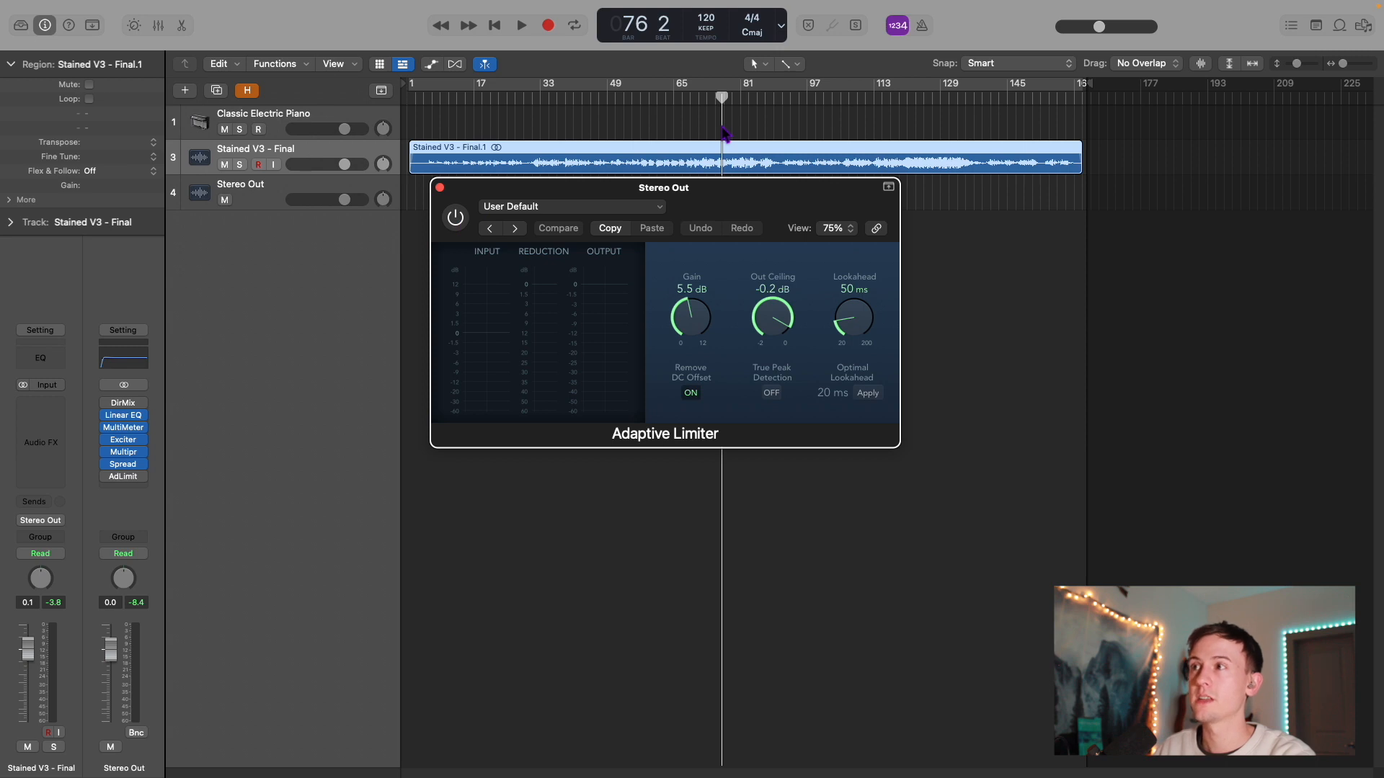
key(space)
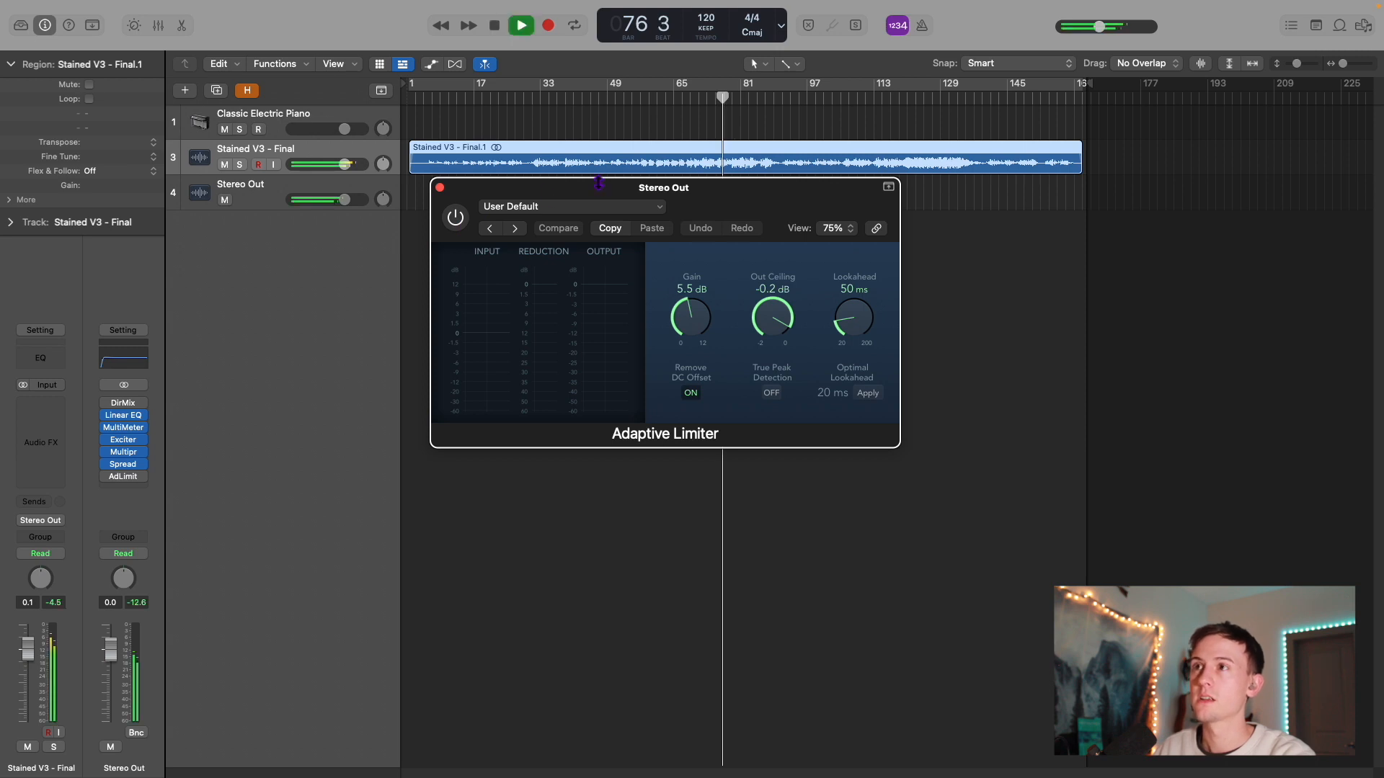
click(462, 224)
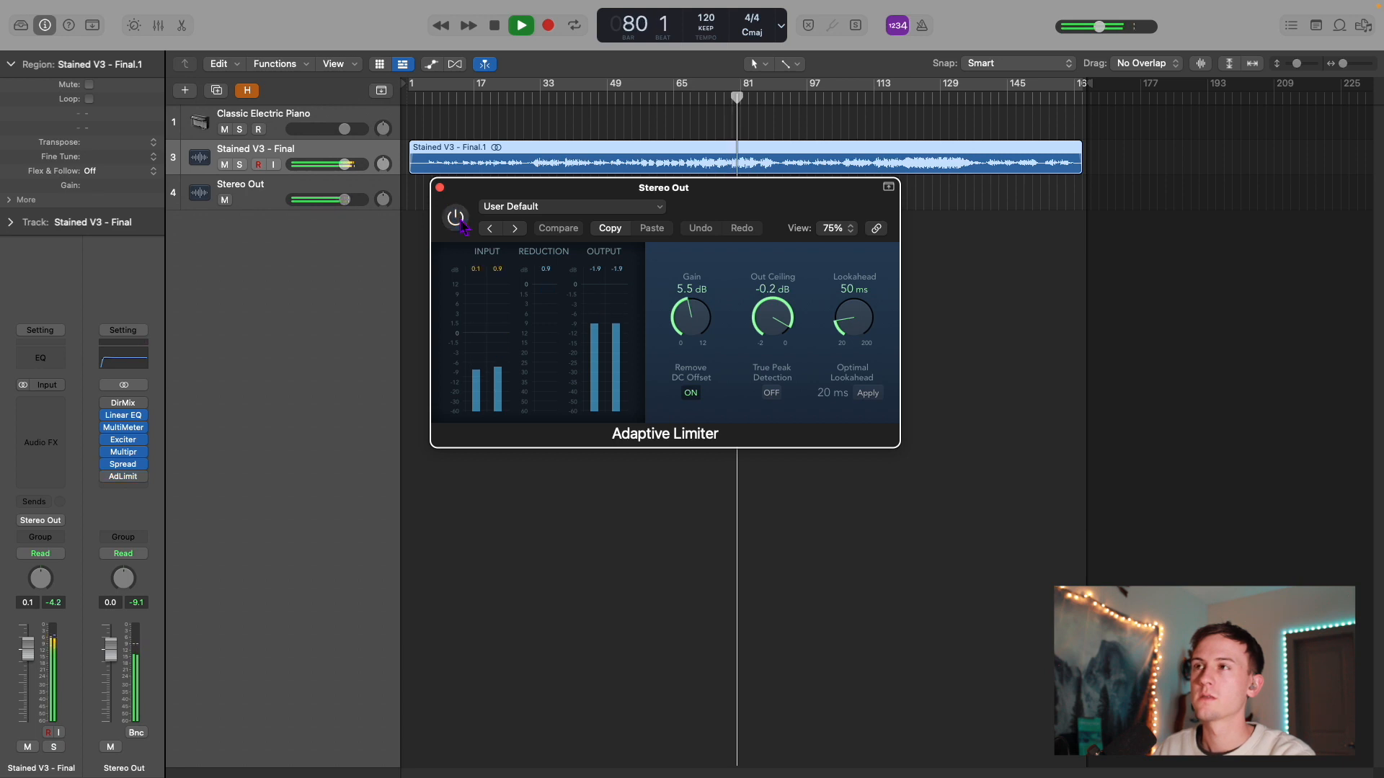
click(458, 221)
key(space)
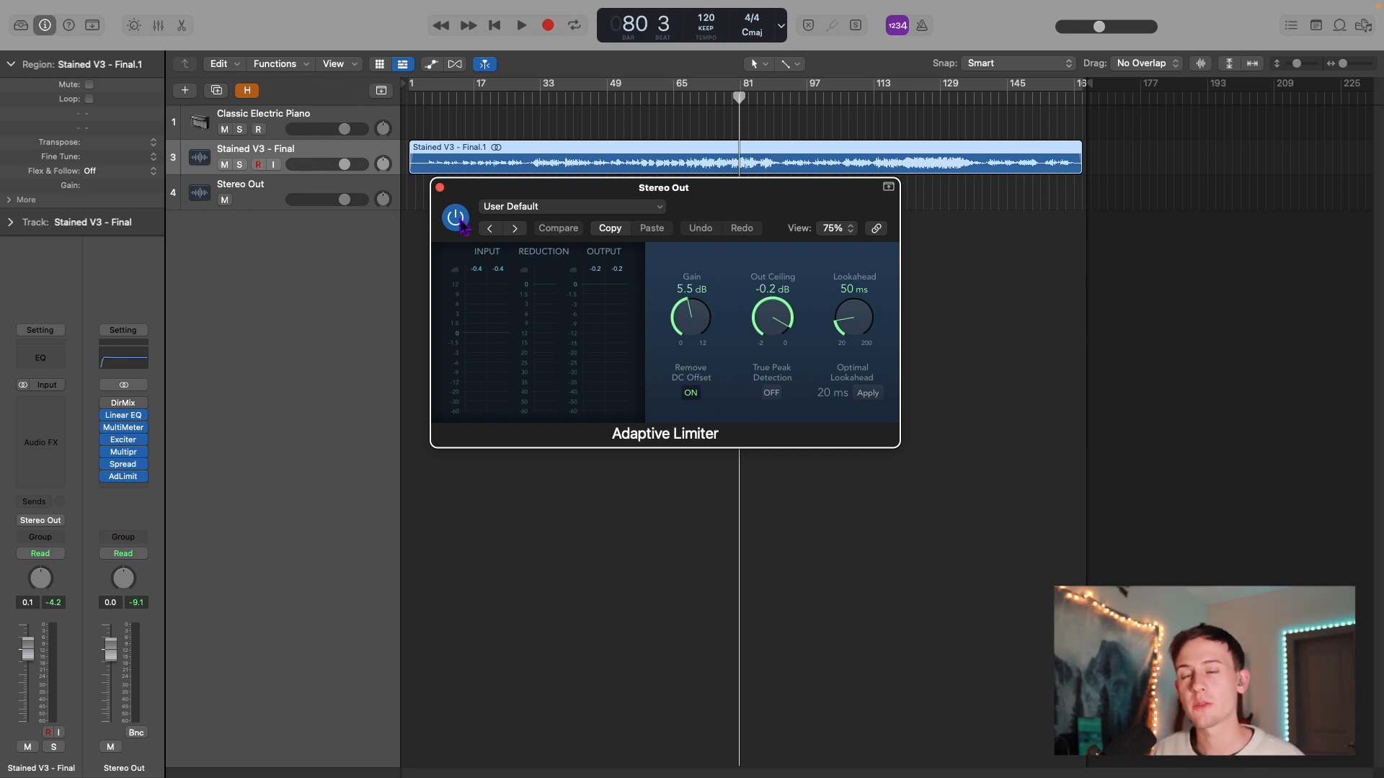
click(439, 188)
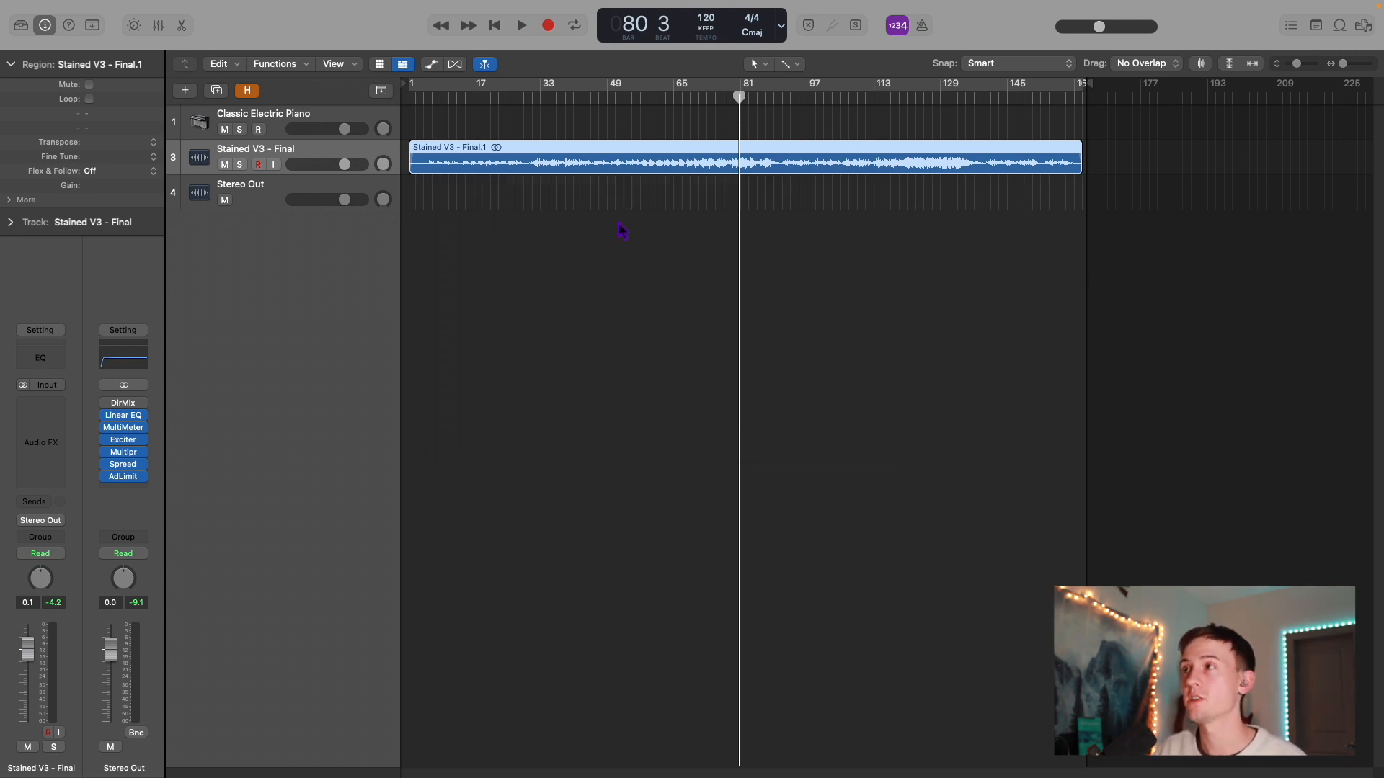